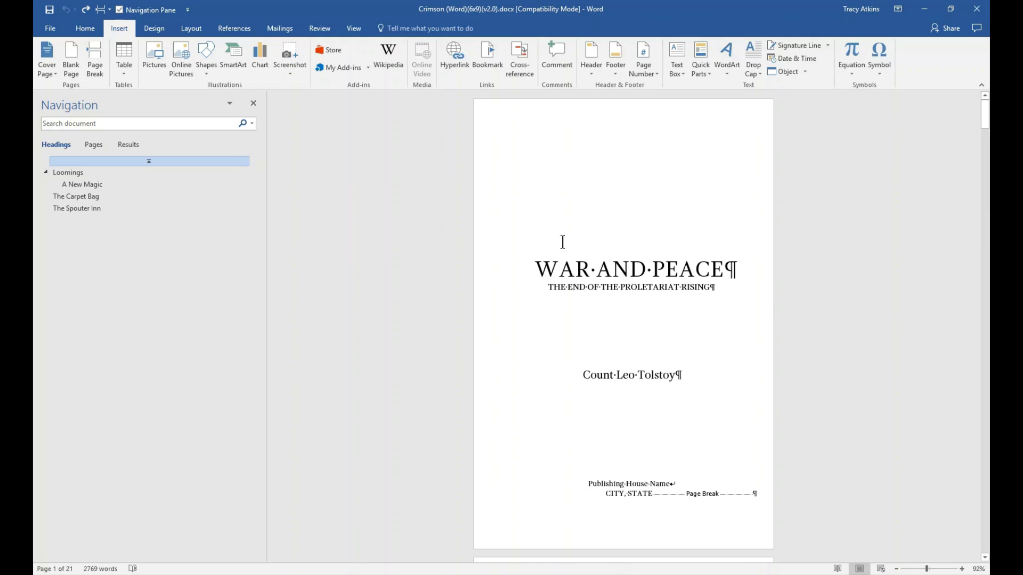
Look over the title page and the copyright page of the Robinson Crusoe manuscript.
{"action": "left_click", "coordinate": [79, 30]}
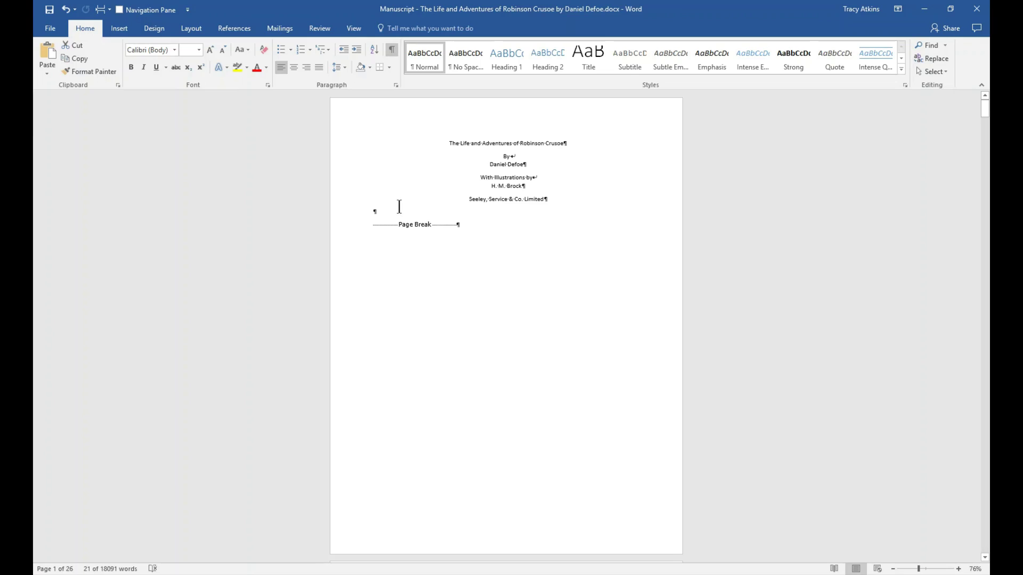
{"action": "left_click_drag", "start_coordinate": [449, 143], "coordinate": [563, 213]}
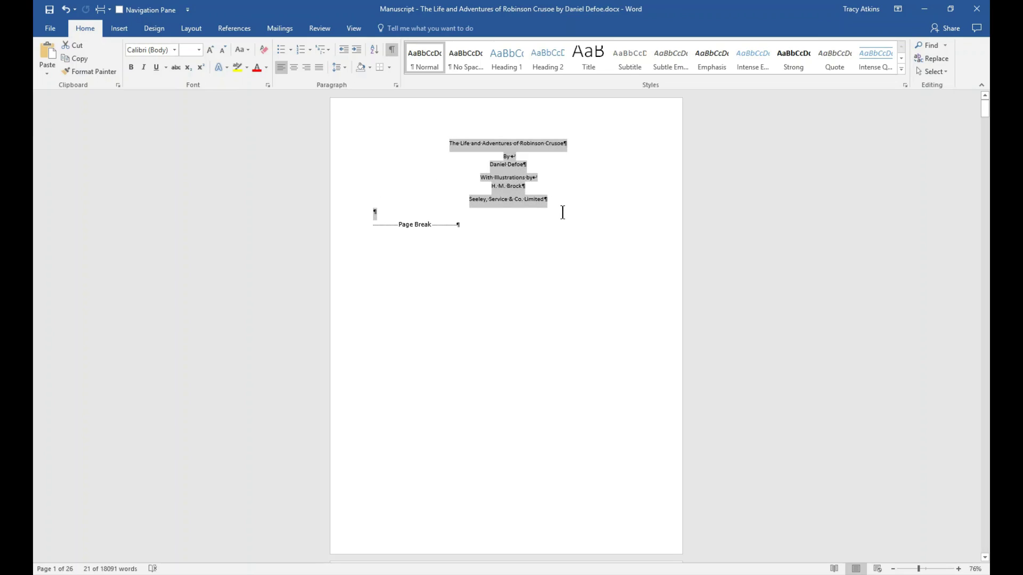
{"action": "left_click", "coordinate": [538, 226]}
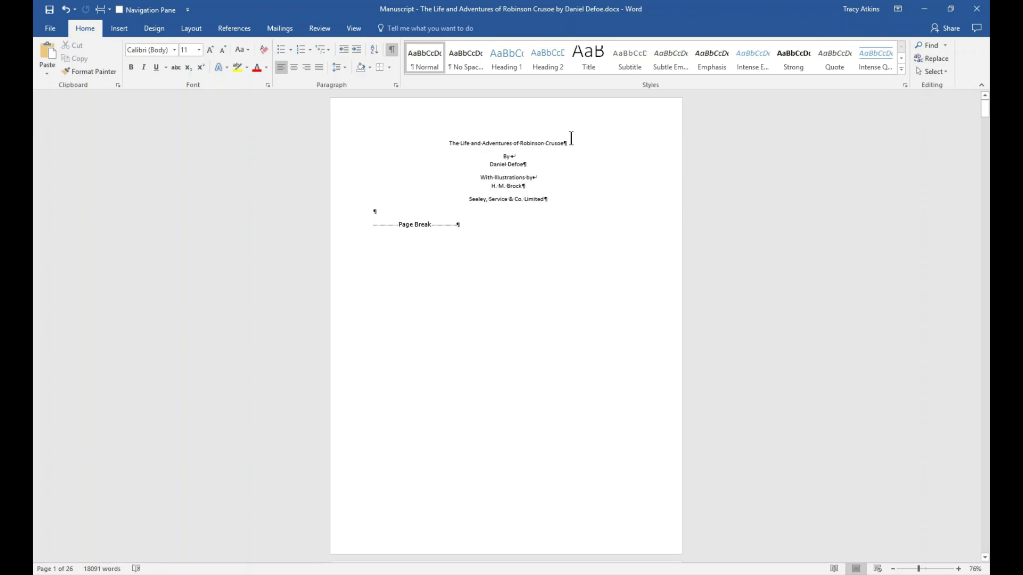
{"action": "scroll", "coordinate": [602, 302], "scroll_direction": "down", "scroll_amount": 10}
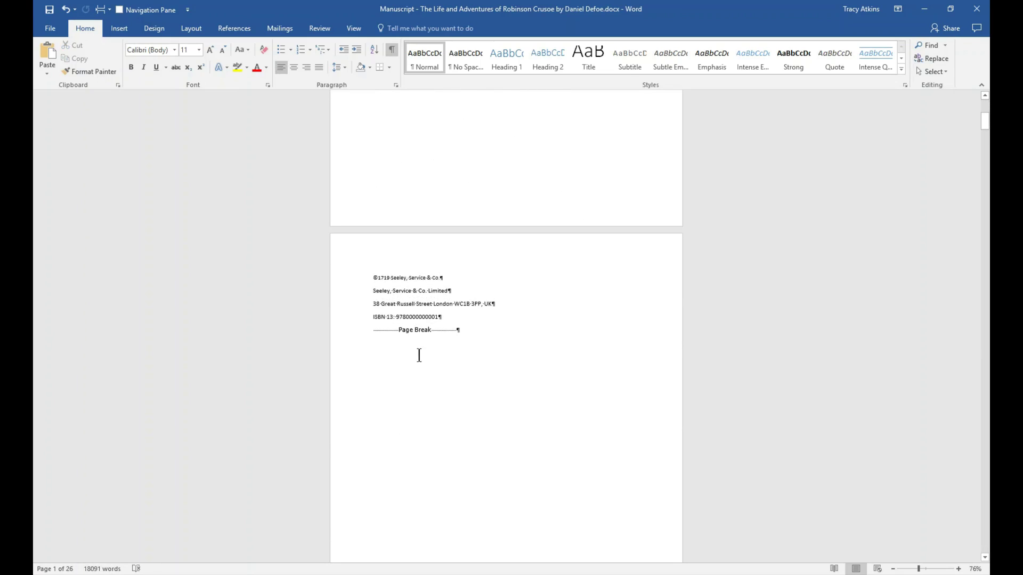
{"action": "scroll", "coordinate": [458, 356], "scroll_direction": "down", "scroll_amount": 2}
{"action": "scroll", "coordinate": [468, 362], "scroll_direction": "up", "scroll_amount": 5}
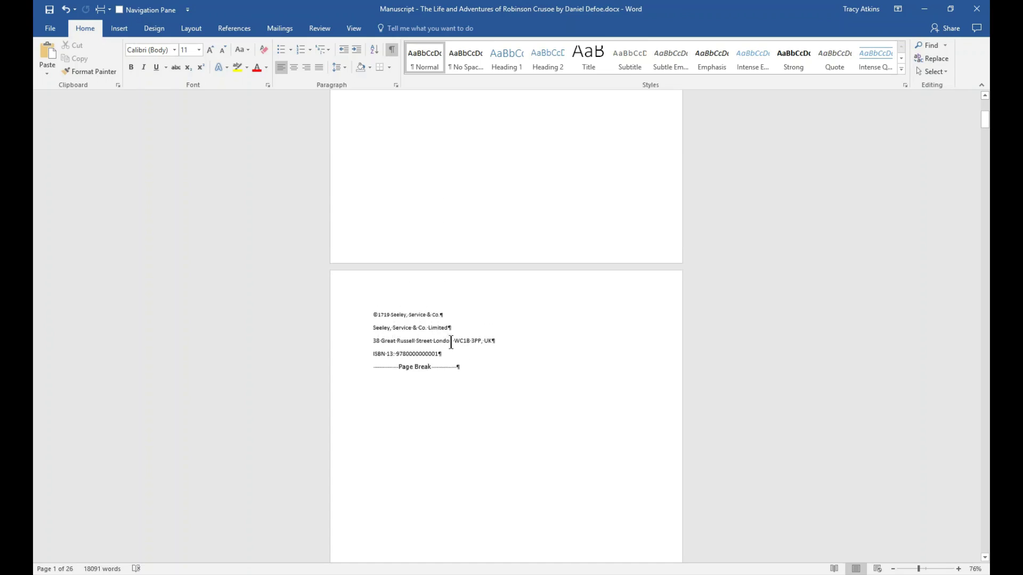
{"action": "scroll", "coordinate": [450, 332], "scroll_direction": "up", "scroll_amount": 4}
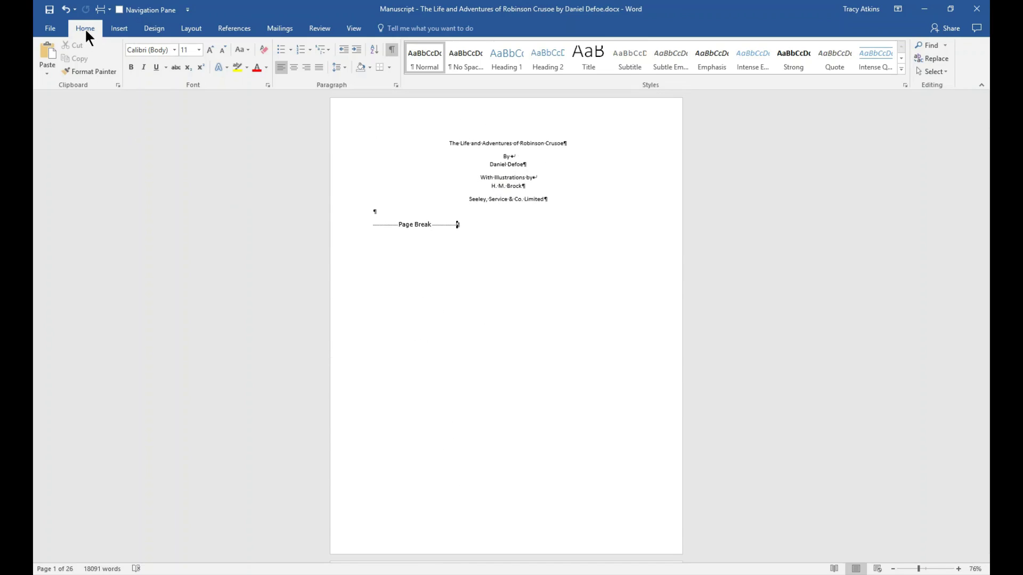
Hide the manuscript's formatting marks and display them again.
{"action": "left_click", "coordinate": [392, 51]}
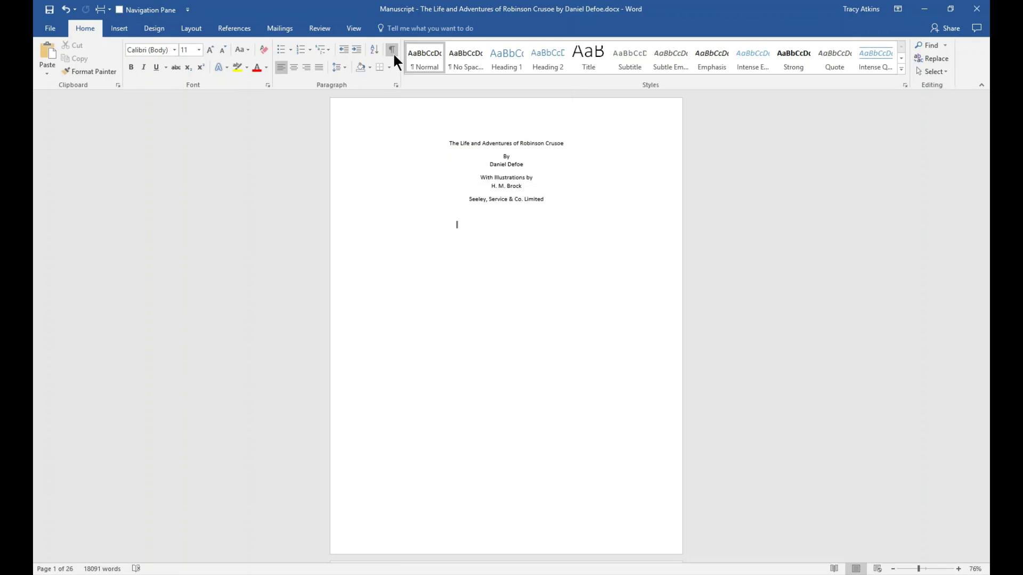
{"action": "left_click", "coordinate": [394, 55]}
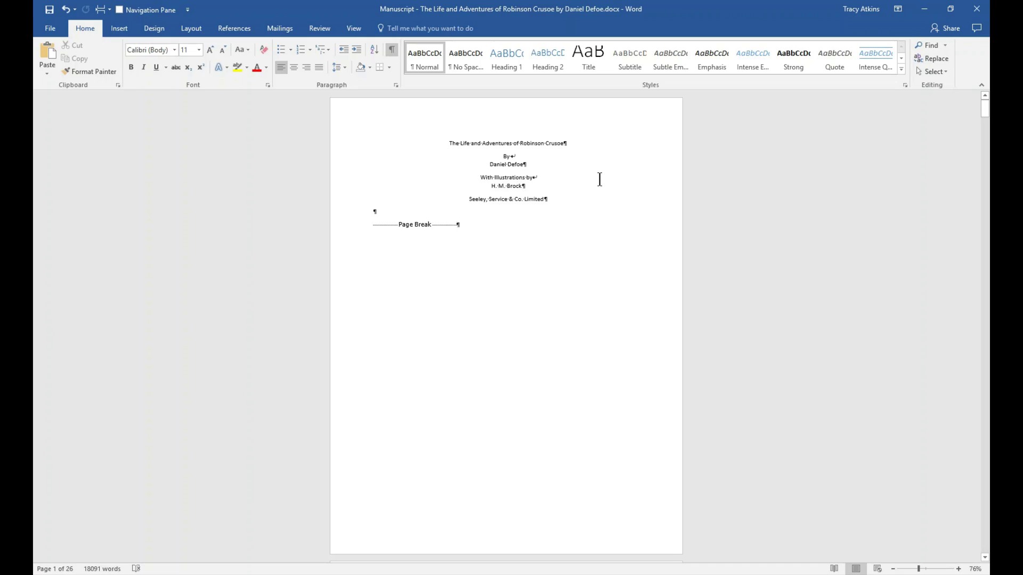
Zoom the manuscript to page width, showing the start of the title page.
{"action": "left_click", "coordinate": [480, 163]}
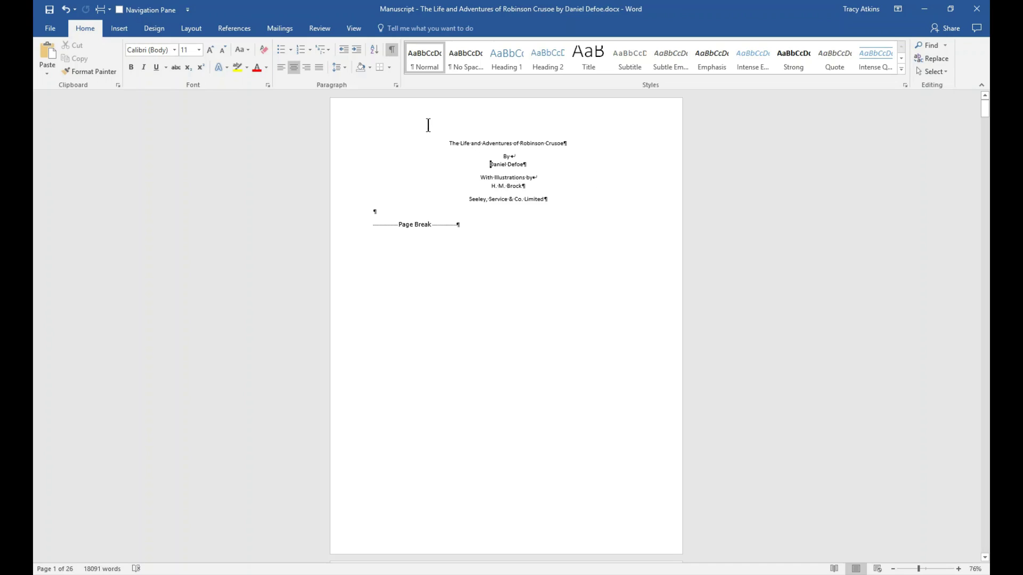
{"action": "left_click", "coordinate": [353, 30]}
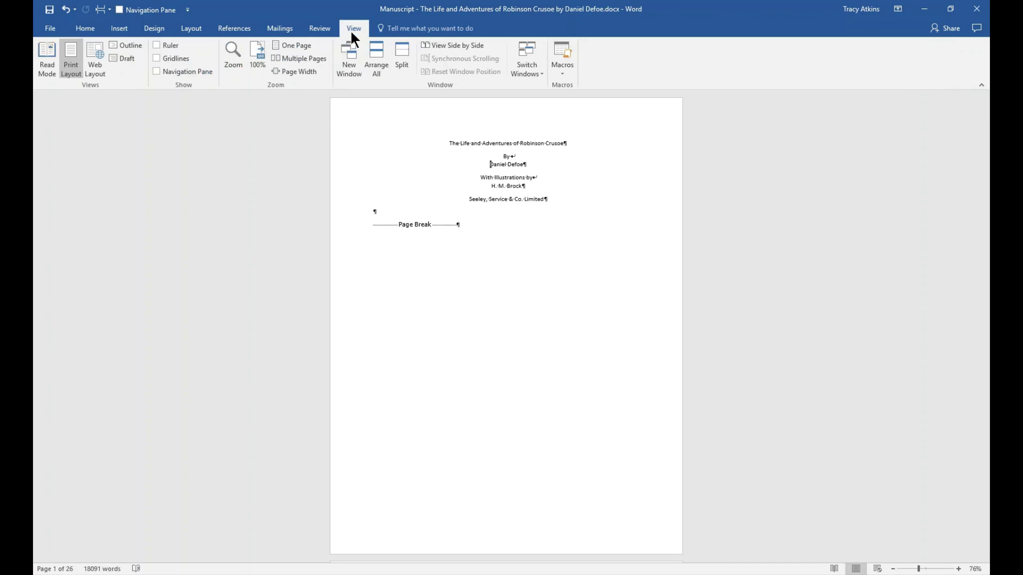
{"action": "left_click", "coordinate": [308, 73]}
{"action": "scroll", "coordinate": [657, 296], "scroll_direction": "up", "scroll_amount": 2}
Examine the paragraph marks ending the title, author and publisher lines on the title page.
{"action": "left_click", "coordinate": [650, 224]}
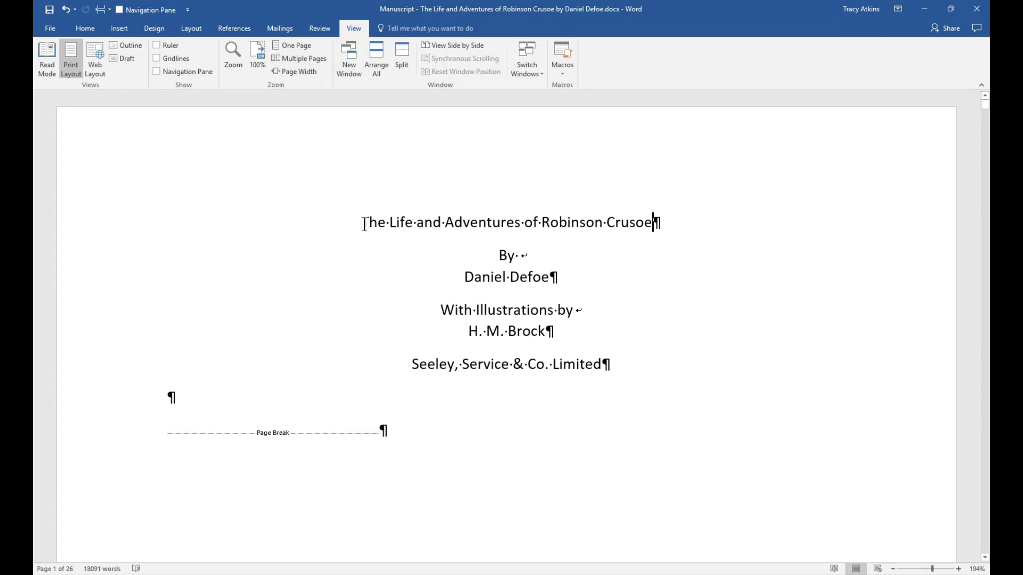
{"action": "left_click_drag", "start_coordinate": [363, 223], "coordinate": [659, 225]}
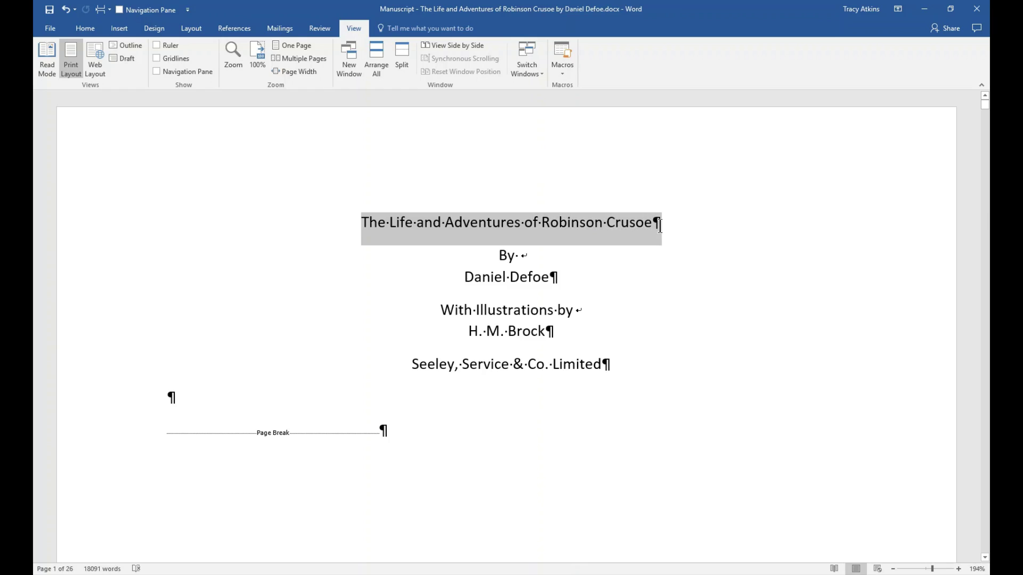
{"action": "left_click", "coordinate": [647, 278]}
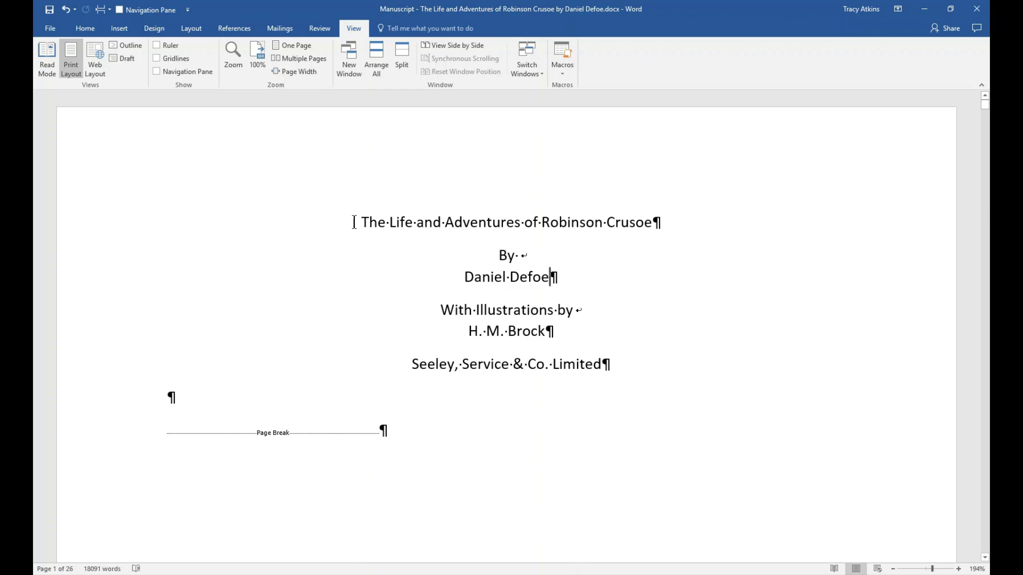
{"action": "left_click", "coordinate": [658, 221]}
{"action": "left_click", "coordinate": [554, 278]}
{"action": "left_click", "coordinate": [612, 369]}
Examine the paragraph marks after the "Chapter I" and "Start in Life" headings.
{"action": "scroll", "coordinate": [984, 127], "scroll_direction": "down", "scroll_amount": 15}
{"action": "scroll", "coordinate": [507, 327], "scroll_direction": "down", "scroll_amount": 10}
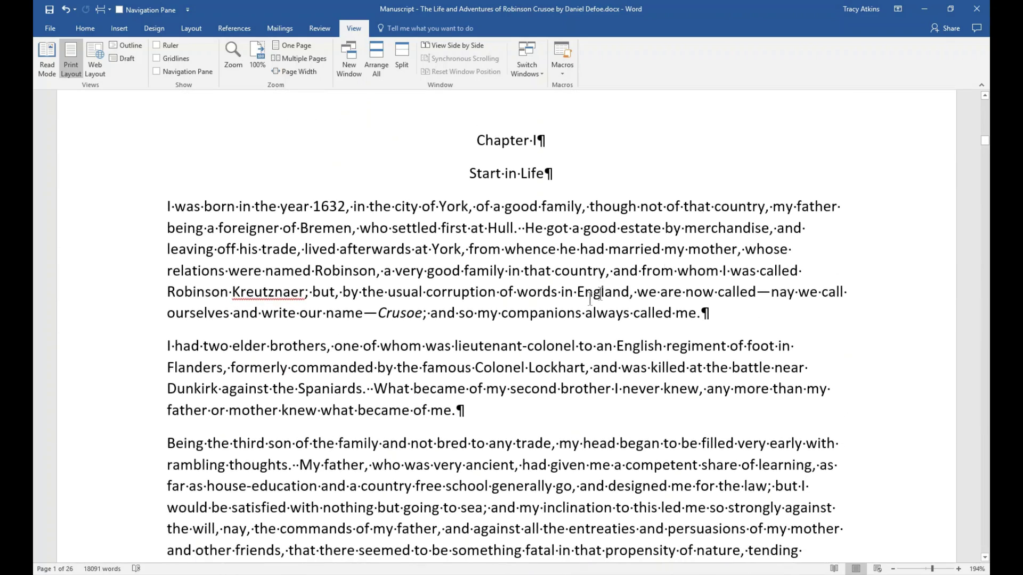
{"action": "left_click_drag", "start_coordinate": [477, 143], "coordinate": [541, 147]}
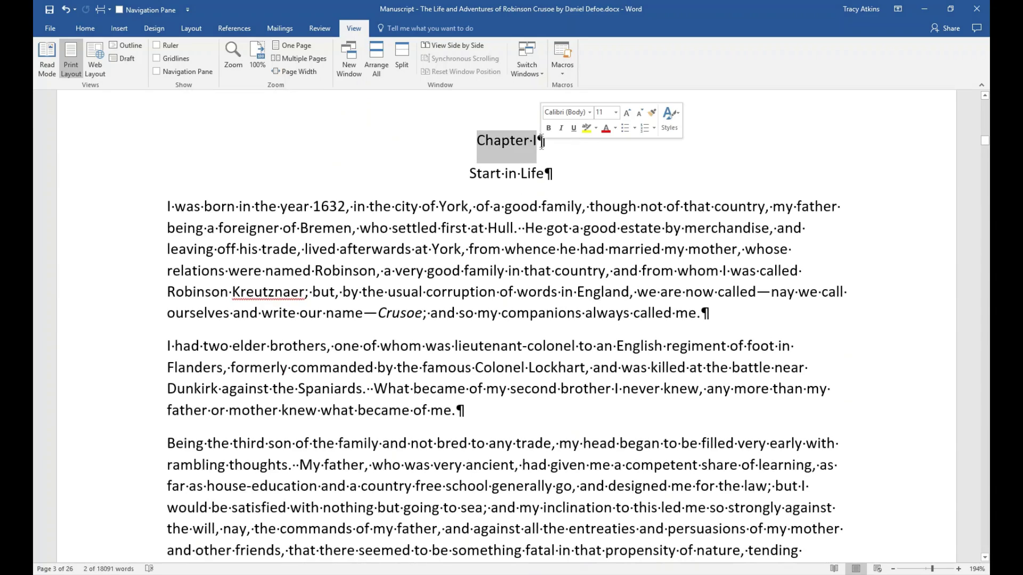
{"action": "left_click", "coordinate": [543, 142]}
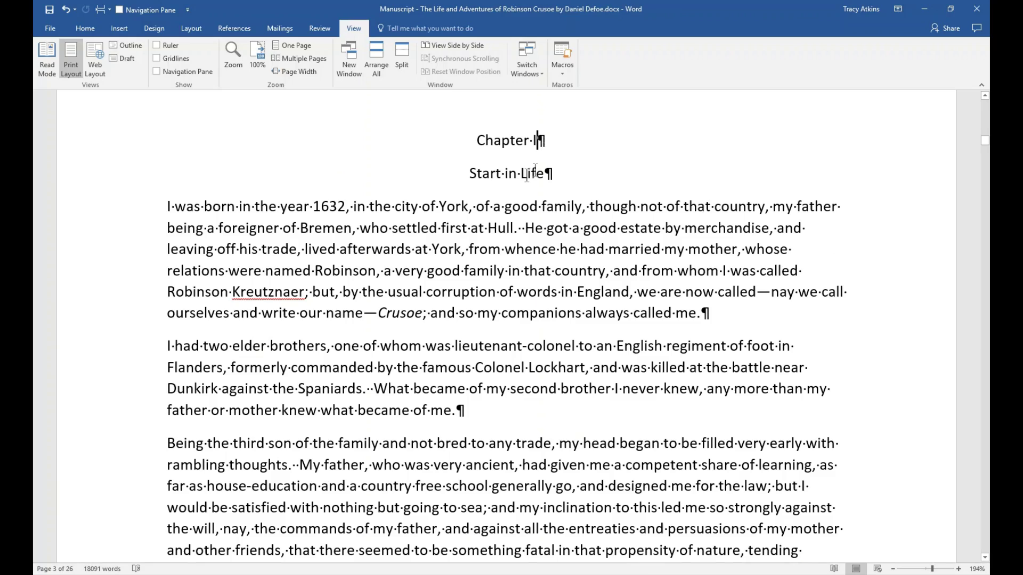
{"action": "left_click", "coordinate": [536, 174]}
Start a new paragraph reading "Type in text." after Chapter I's first body paragraph, and delete it again.
{"action": "left_click", "coordinate": [707, 322]}
{"action": "key", "text": "Return"}
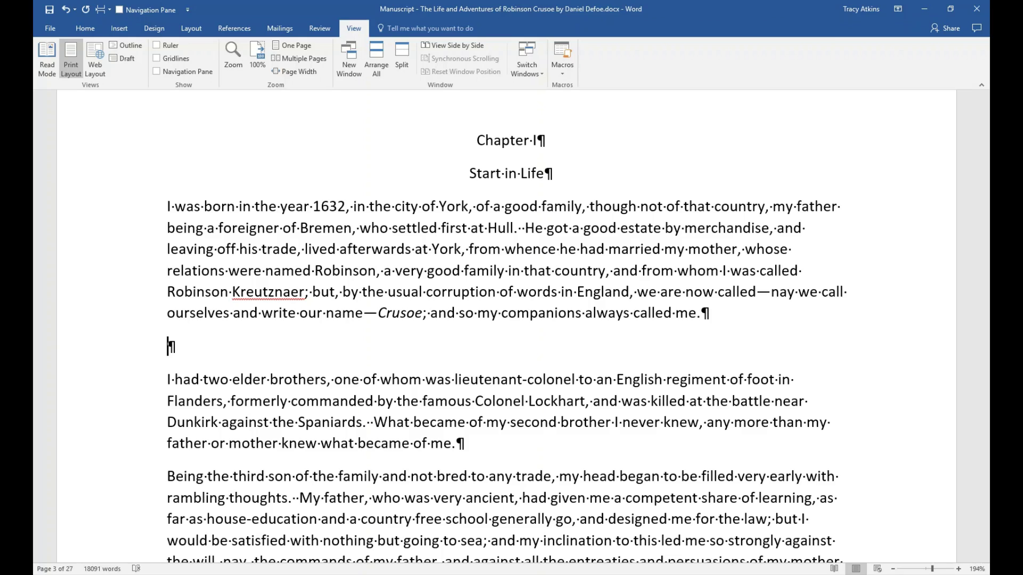
{"action": "type", "text": "Type in text."}
{"action": "key", "text": "BackSpace"}
{"action": "key", "text": "BackSpace"}
{"action": "key", "text": "BackSpace"}
{"action": "key", "text": "BackSpace"}
{"action": "key", "text": "BackSpace"}
{"action": "key", "text": "BackSpace"}
{"action": "key", "text": "BackSpace"}
{"action": "key", "text": "BackSpace"}
{"action": "key", "text": "BackSpace"}
{"action": "key", "text": "BackSpace"}
{"action": "key", "text": "BackSpace"}
{"action": "key", "text": "BackSpace"}
{"action": "key", "text": "BackSpace"}
{"action": "key", "text": "BackSpace"}
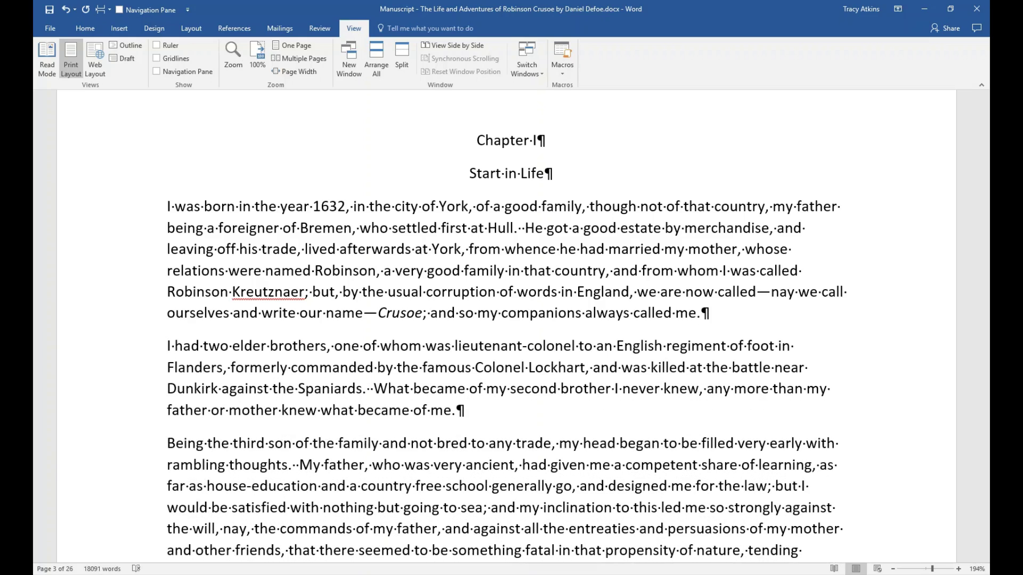
Return to the title page and highlight the space mark after "By".
{"action": "scroll", "coordinate": [605, 354], "scroll_direction": "up", "scroll_amount": 6}
{"action": "scroll", "coordinate": [604, 369], "scroll_direction": "up", "scroll_amount": 3}
{"action": "scroll", "coordinate": [606, 362], "scroll_direction": "up", "scroll_amount": 10}
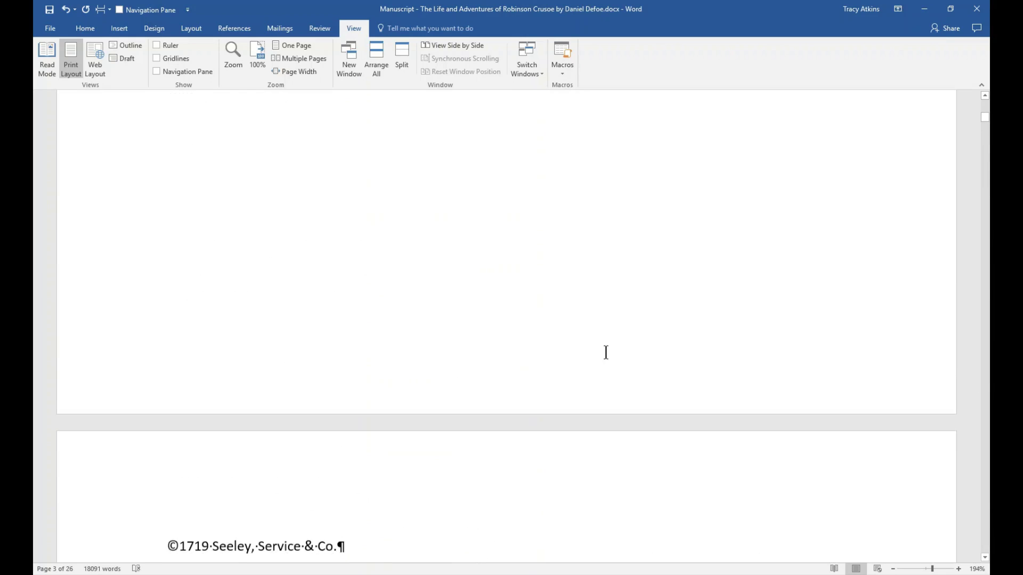
{"action": "scroll", "coordinate": [612, 345], "scroll_direction": "up", "scroll_amount": 5}
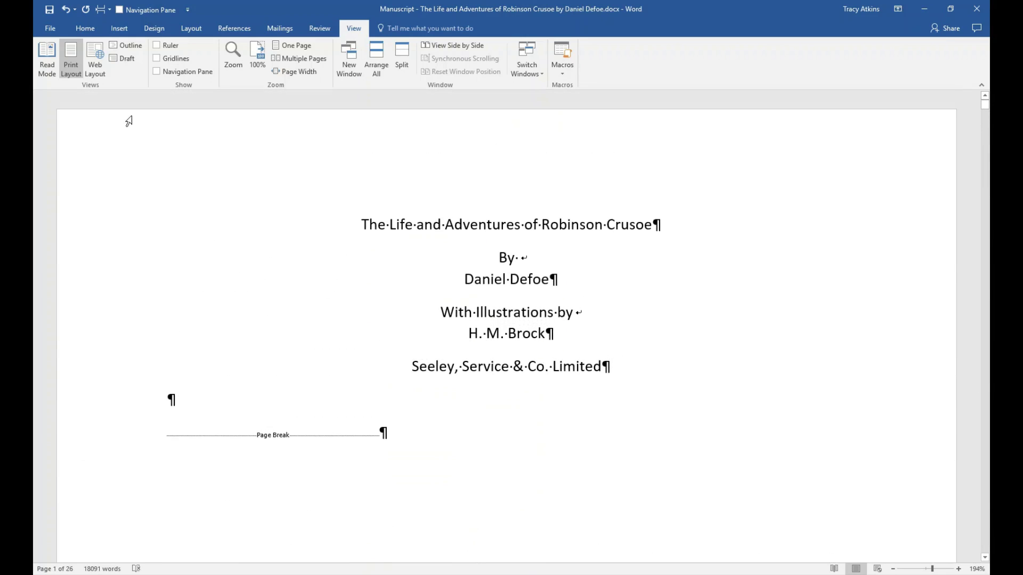
{"action": "left_click", "coordinate": [87, 29]}
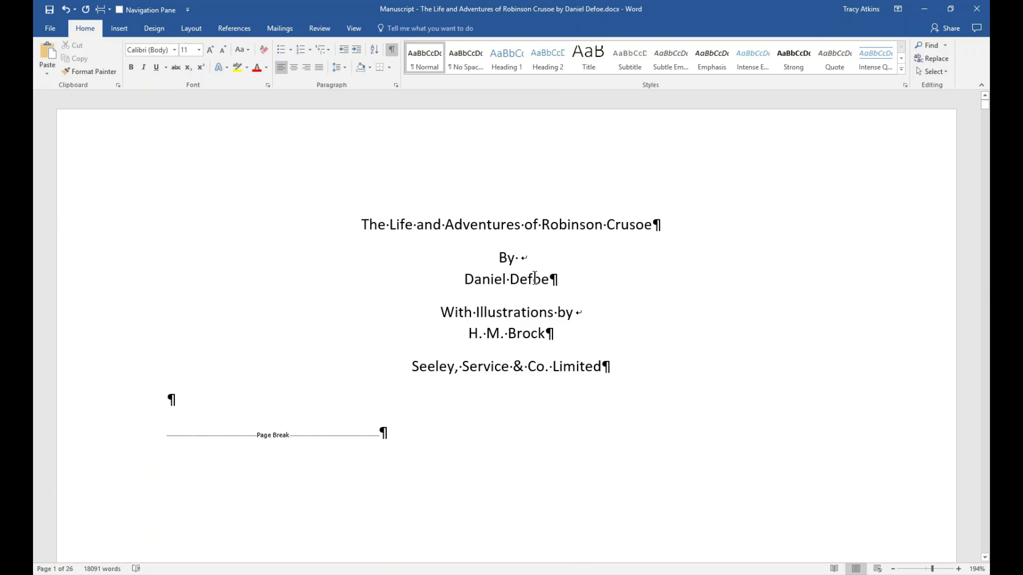
{"action": "left_click", "coordinate": [515, 261]}
{"action": "left_click_drag", "start_coordinate": [514, 259], "coordinate": [518, 259]}
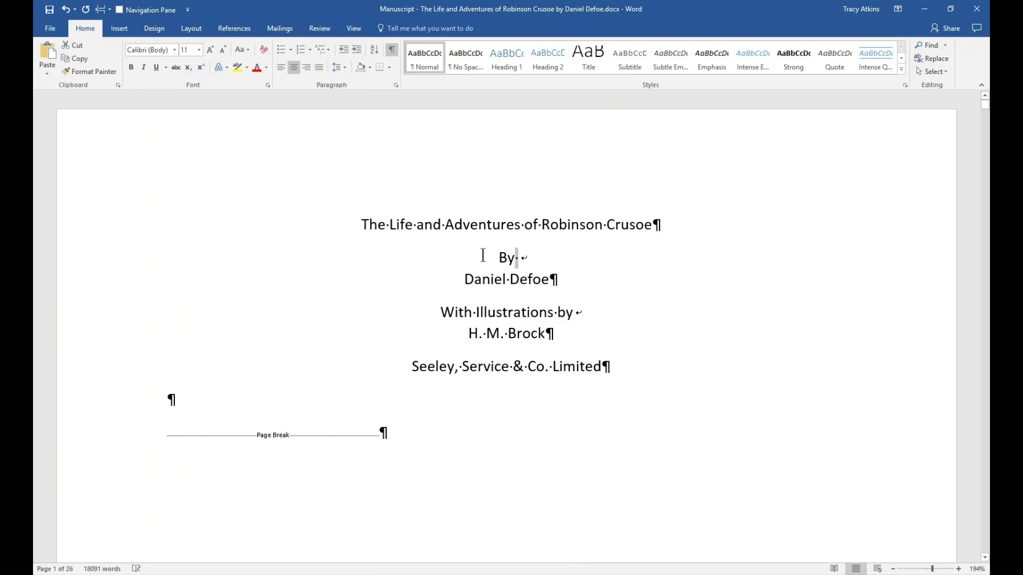
Add two extra spaces before "Adventures" in the title, compare them with formatting marks hidden and shown, and remove them.
{"action": "left_click", "coordinate": [442, 229]}
{"action": "key", "text": "Right"}
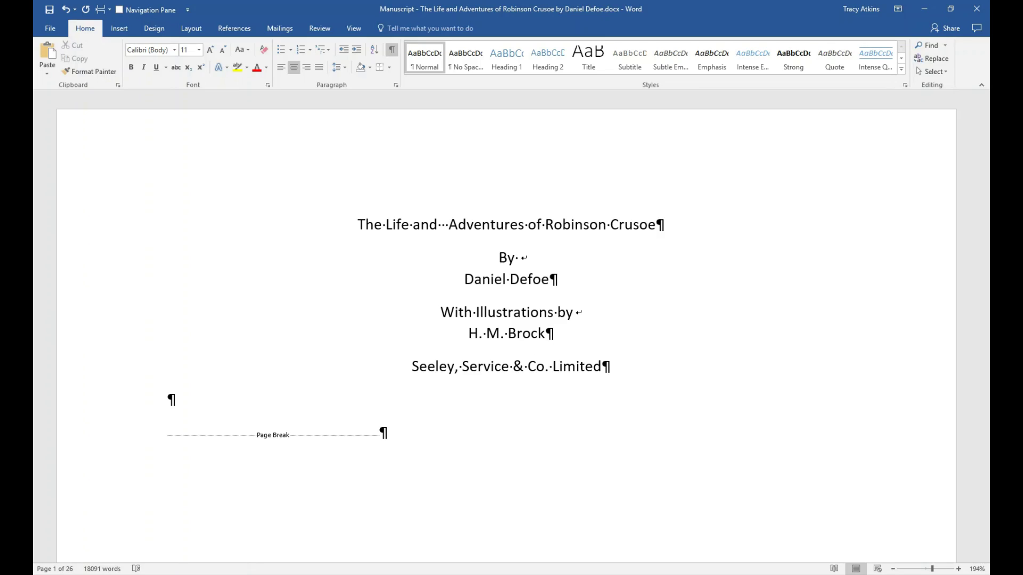
{"action": "left_click", "coordinate": [395, 52]}
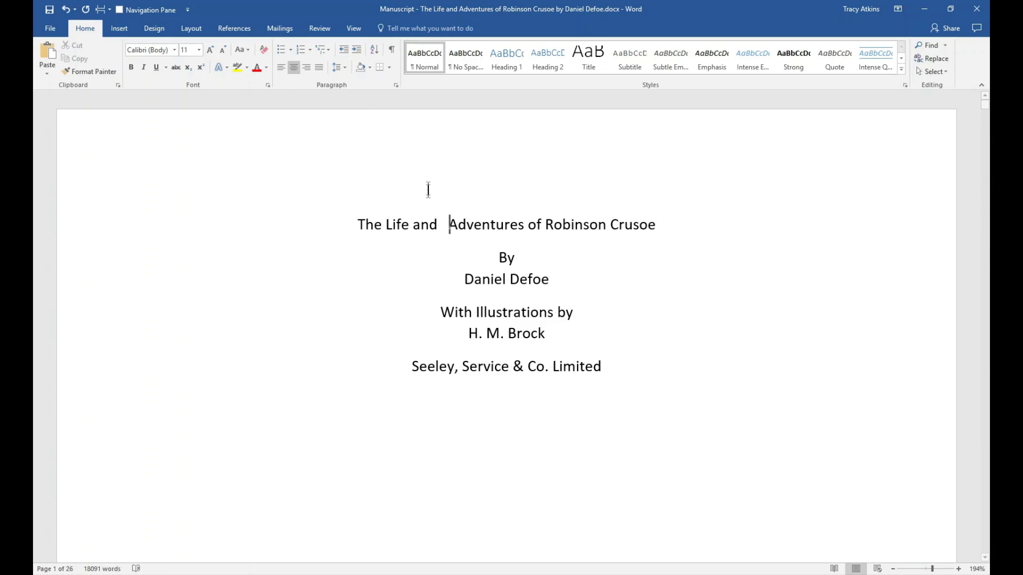
{"action": "left_click", "coordinate": [389, 49]}
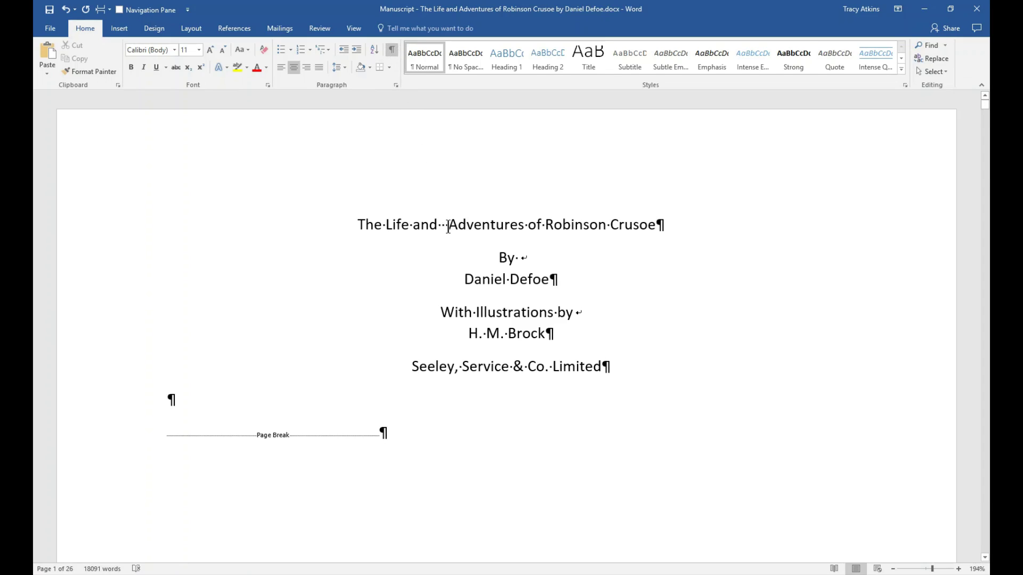
{"action": "key", "text": "BackSpace"}
{"action": "key", "text": "BackSpace"}
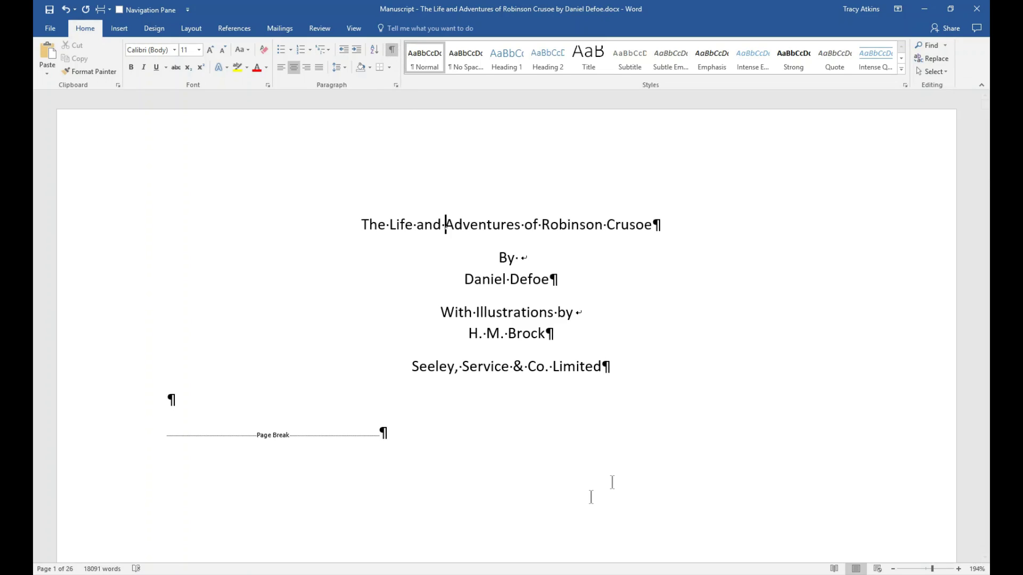
Delete the line break between "By" and "Daniel Defoe" and insert it again.
{"action": "left_click", "coordinate": [520, 258]}
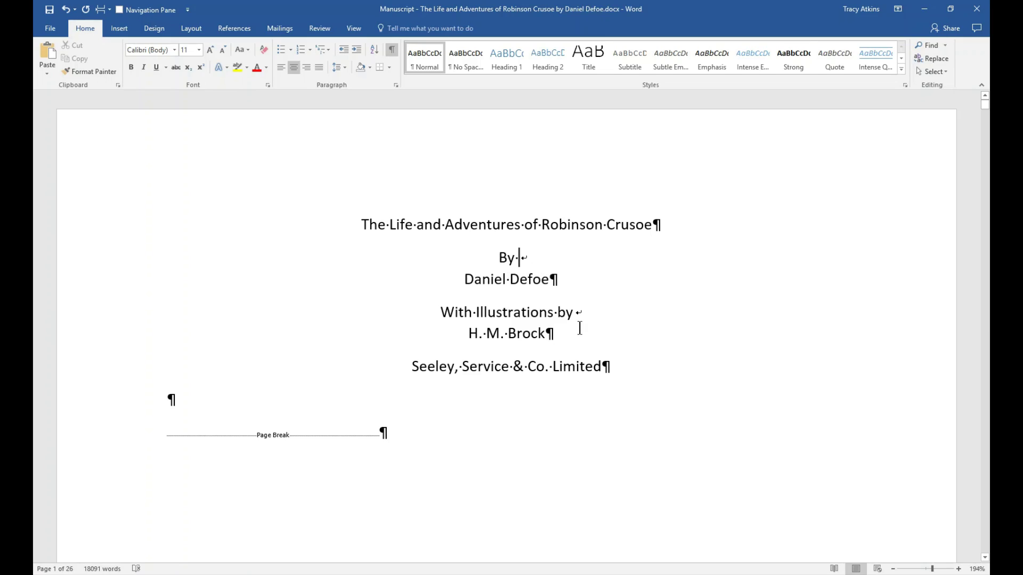
{"action": "key", "text": "Delete"}
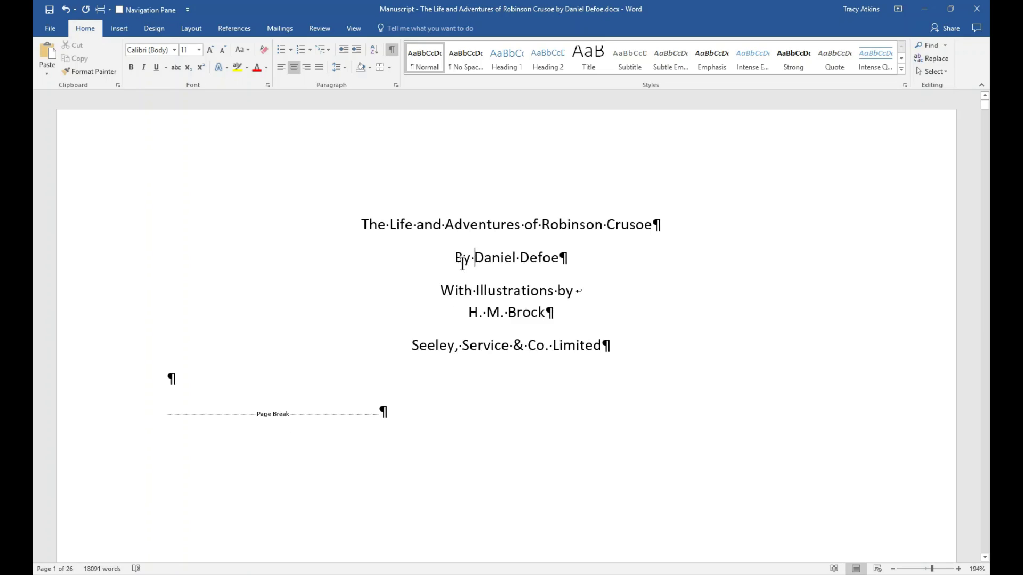
{"action": "left_click", "coordinate": [458, 258]}
{"action": "left_click", "coordinate": [475, 257]}
{"action": "key", "text": "shift+Return"}
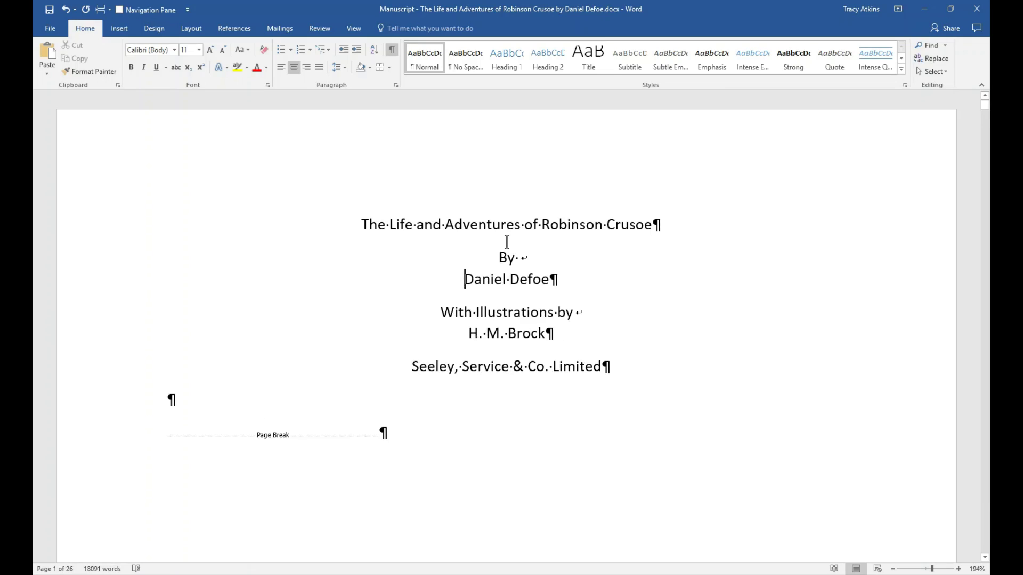
Highlight the two-line "By Daniel Defoe" paragraph and the line break mark after "By" to examine them.
{"action": "left_click_drag", "start_coordinate": [498, 258], "coordinate": [554, 274]}
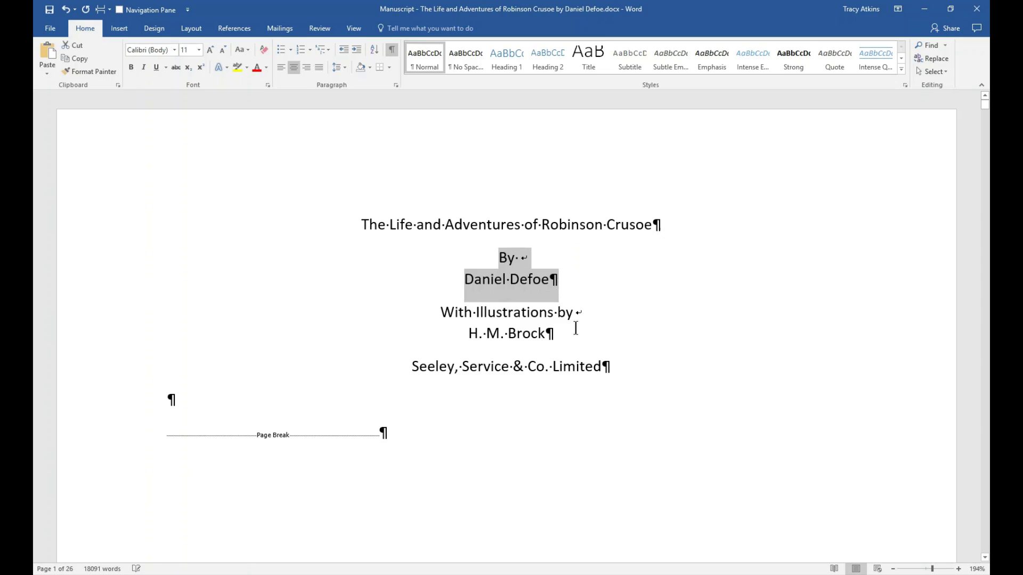
{"action": "left_click", "coordinate": [514, 287]}
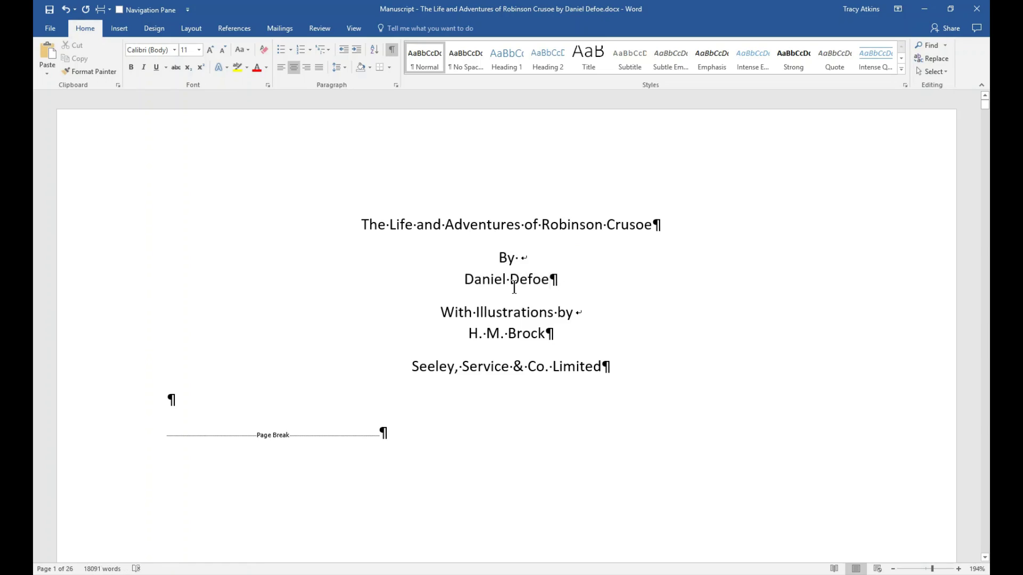
{"action": "key", "text": "End"}
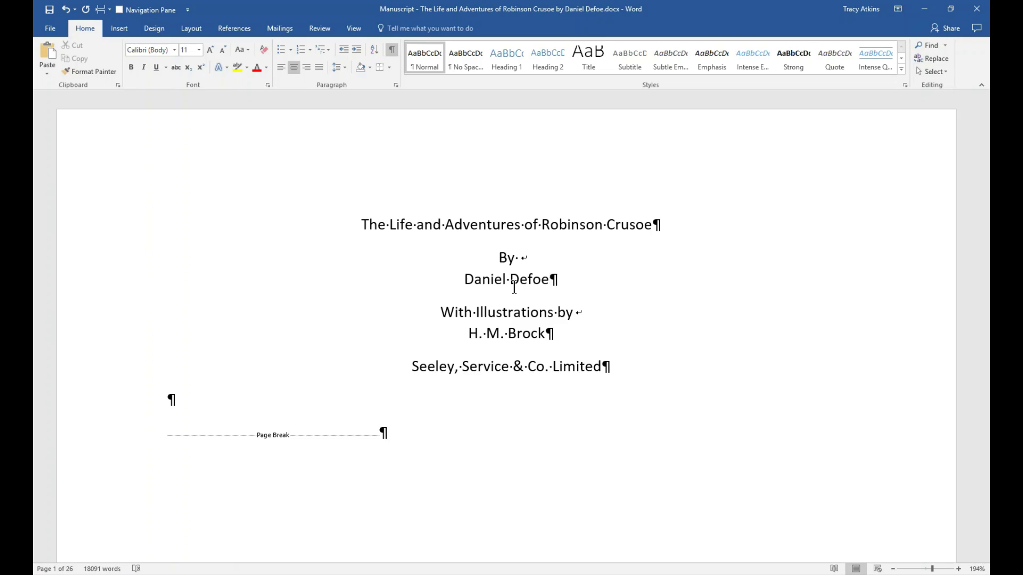
{"action": "left_click_drag", "start_coordinate": [499, 258], "coordinate": [545, 276]}
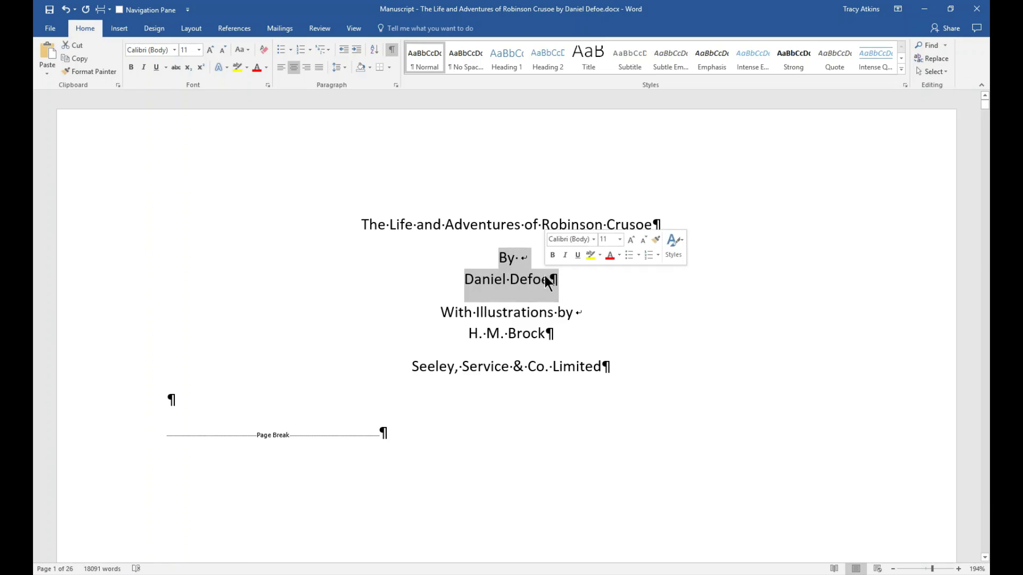
{"action": "left_click", "coordinate": [511, 261]}
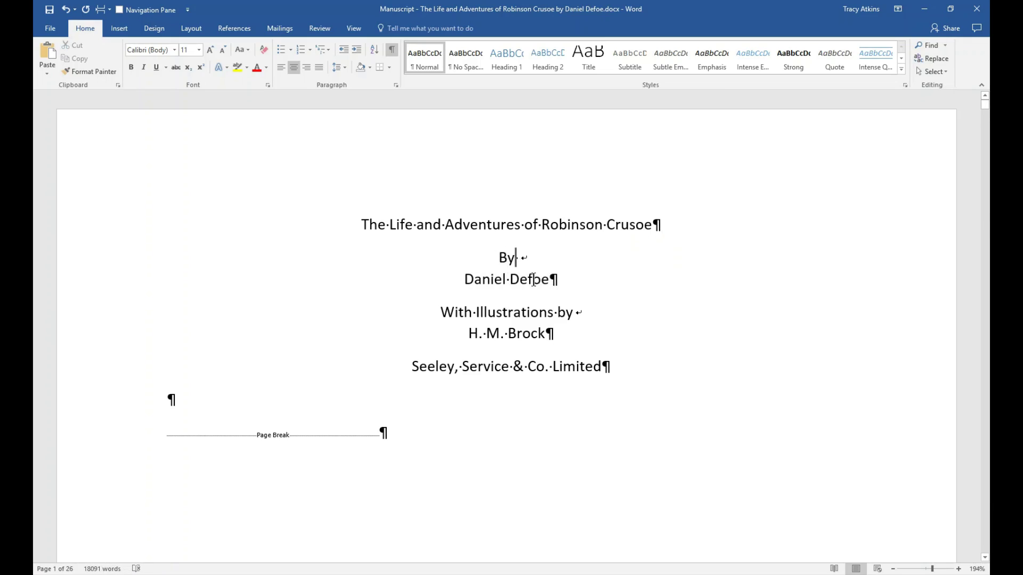
{"action": "left_click_drag", "start_coordinate": [521, 258], "coordinate": [531, 259]}
{"action": "left_click", "coordinate": [528, 290]}
Highlight the page break and its paragraph mark at the end of the title page to examine them.
{"action": "left_click", "coordinate": [167, 436]}
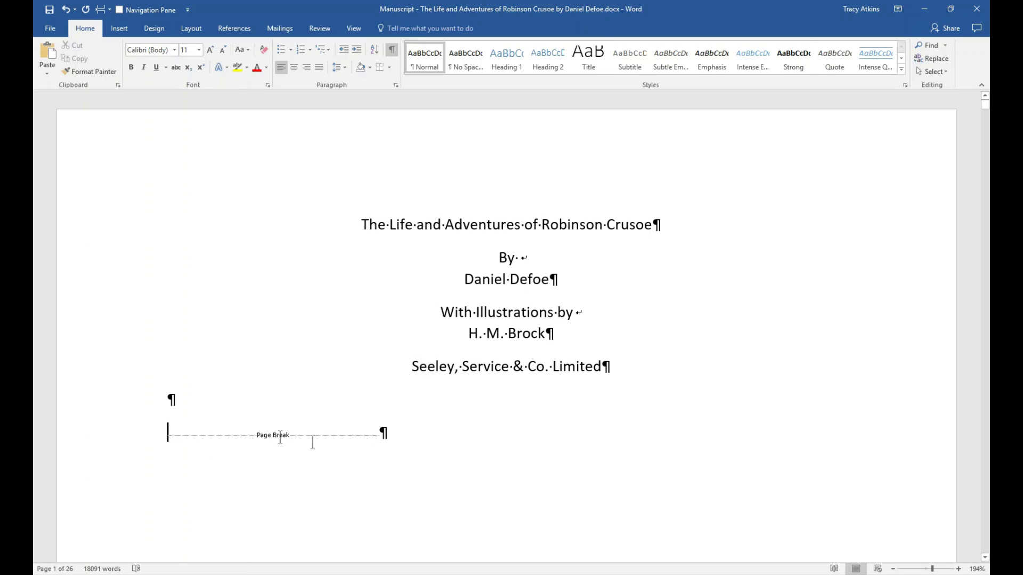
{"action": "left_click", "coordinate": [383, 433]}
{"action": "scroll", "coordinate": [501, 342], "scroll_direction": "down", "scroll_amount": 2}
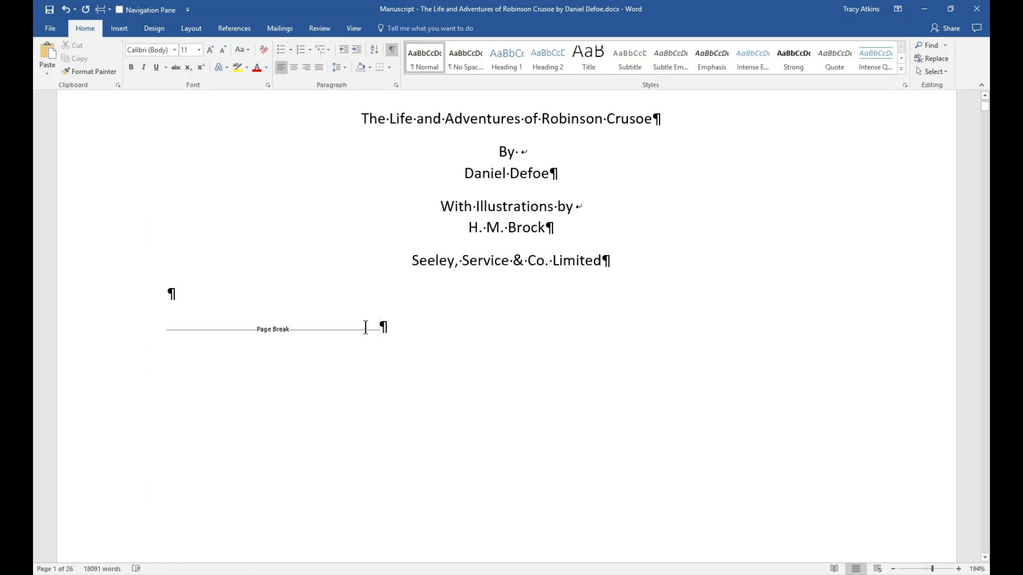
{"action": "left_click_drag", "start_coordinate": [167, 332], "coordinate": [384, 330]}
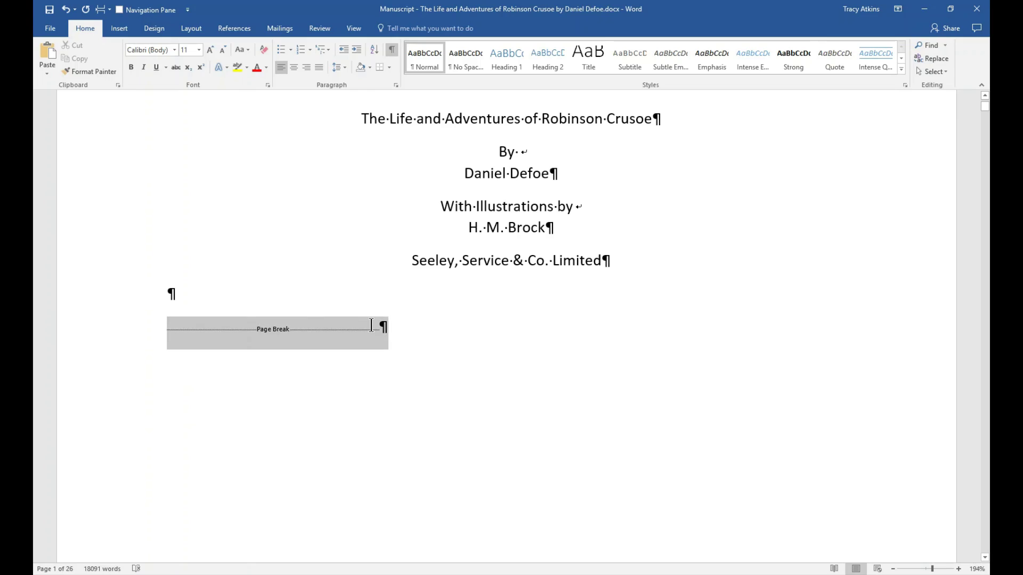
{"action": "left_click", "coordinate": [408, 324]}
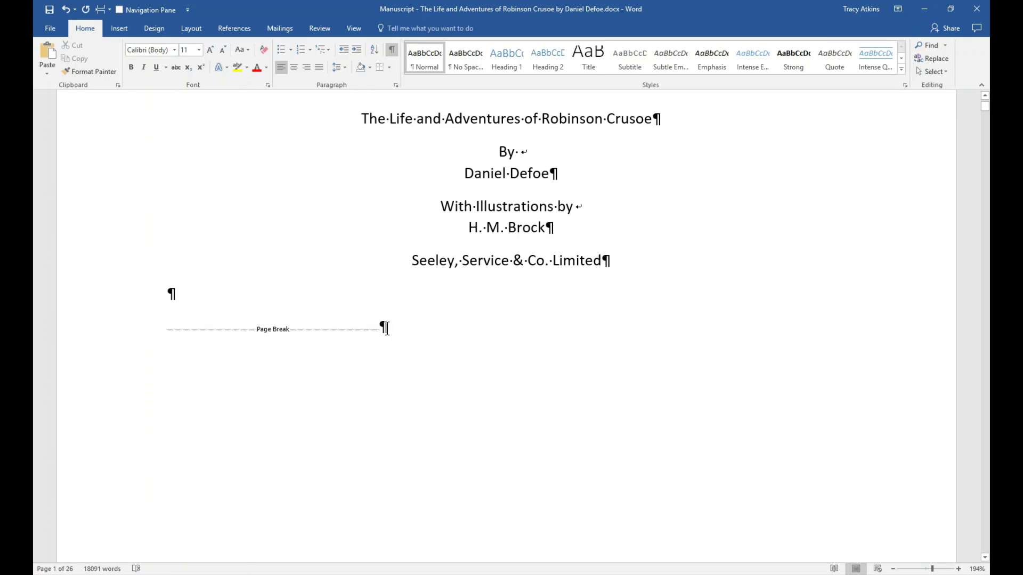
Insert a run of empty paragraphs between the ISBN line and the page break on the copyright page.
{"action": "scroll", "coordinate": [401, 348], "scroll_direction": "down", "scroll_amount": 2}
{"action": "scroll", "coordinate": [400, 347], "scroll_direction": "down", "scroll_amount": 3}
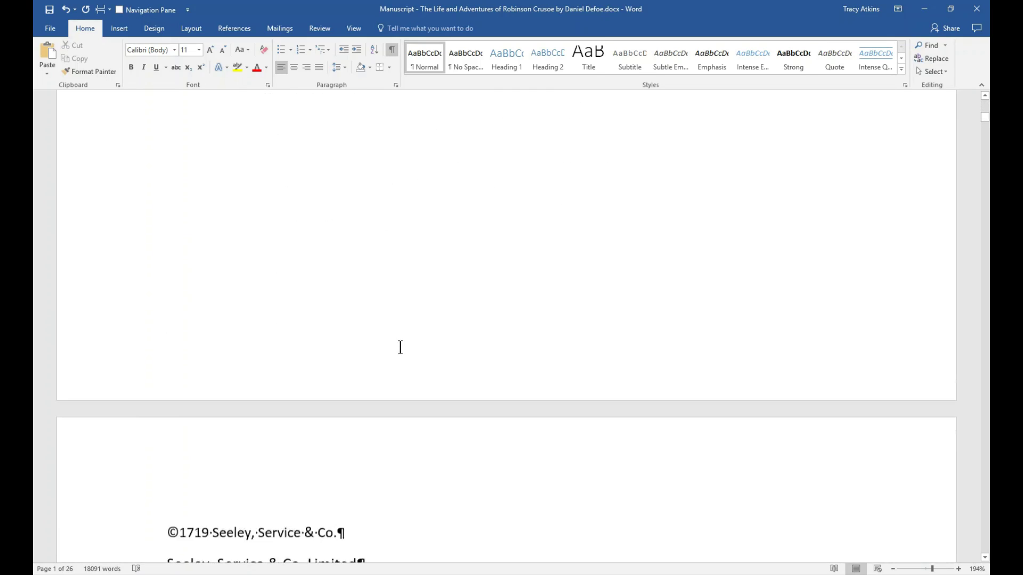
{"action": "left_click", "coordinate": [180, 240]}
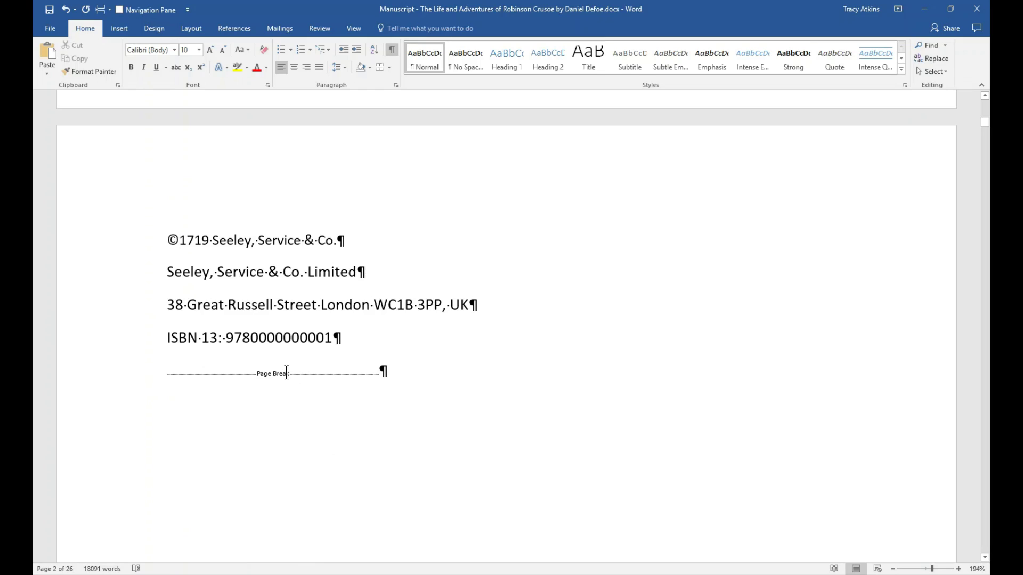
{"action": "scroll", "coordinate": [271, 400], "scroll_direction": "down", "scroll_amount": 3}
{"action": "left_click", "coordinate": [377, 308]}
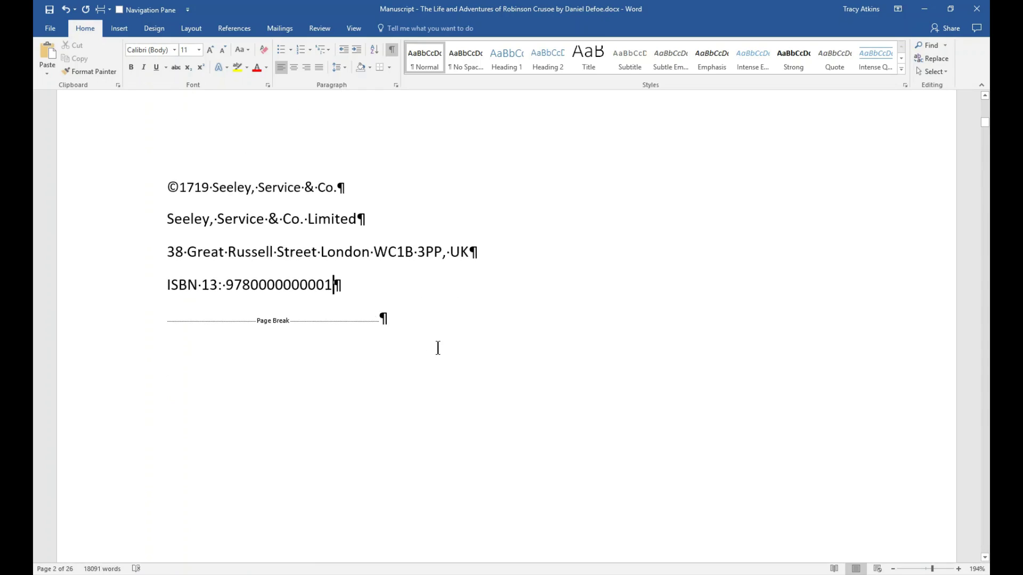
{"action": "key", "text": "Return"}
{"action": "key", "text": "Return"}
{"action": "key", "text": "Return"}
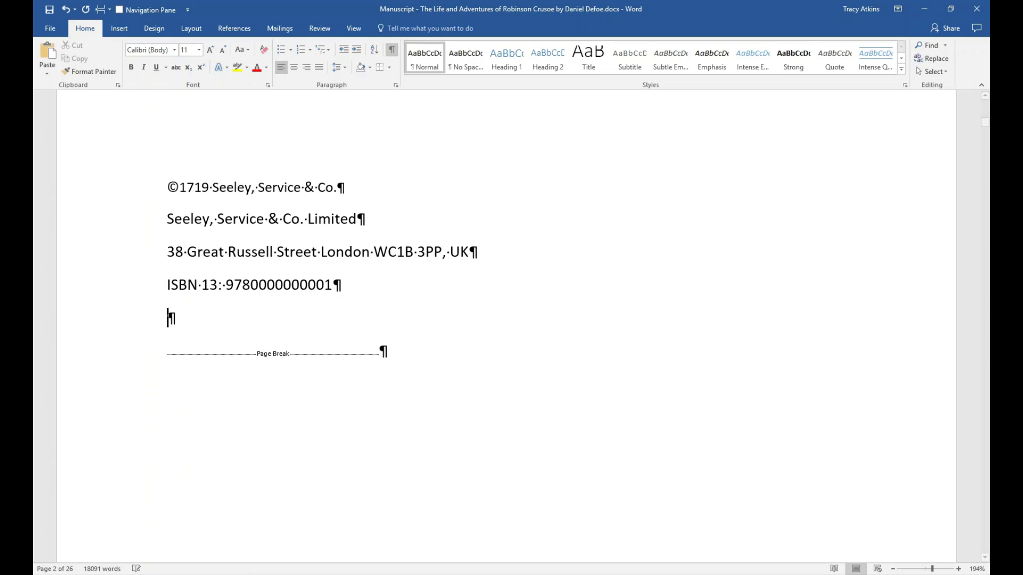
{"action": "key", "text": "Return"}
{"action": "key", "text": "Return"}
{"action": "key", "text": "Return"}
{"action": "key", "text": "Return"}
{"action": "key", "text": "Return"}
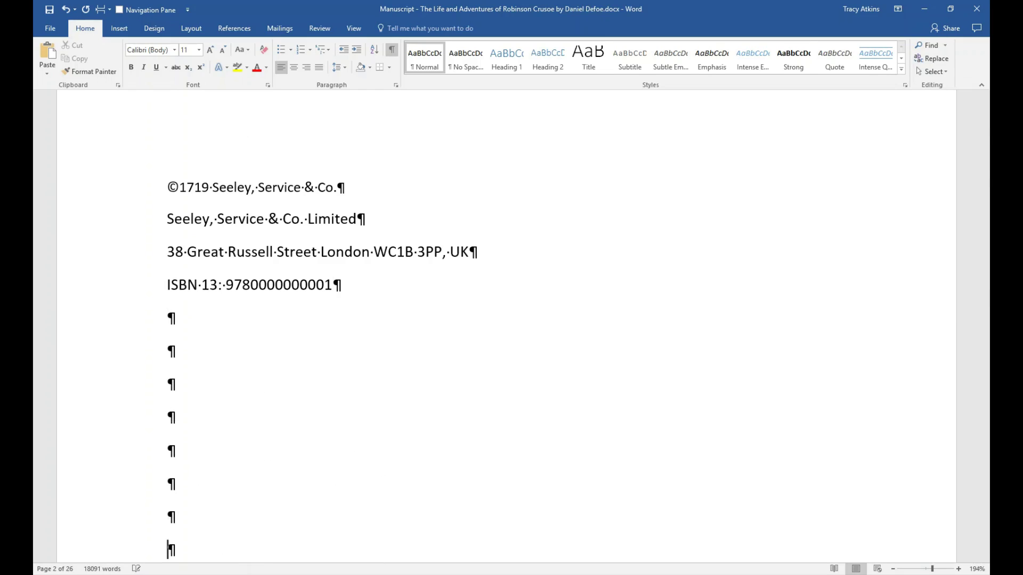
Remove the extra empty paragraphs between the ISBN line and the page break.
{"action": "key", "text": "BackSpace"}
{"action": "key", "text": "BackSpace"}
{"action": "key", "text": "BackSpace"}
{"action": "key", "text": "BackSpace"}
{"action": "key", "text": "BackSpace"}
{"action": "key", "text": "BackSpace"}
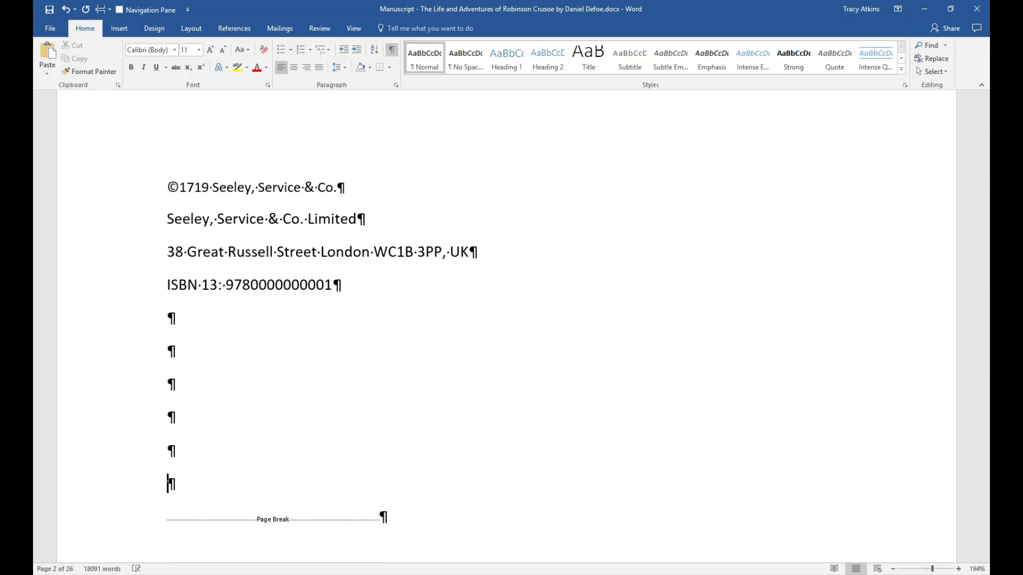
{"action": "key", "text": "BackSpace"}
{"action": "key", "text": "BackSpace"}
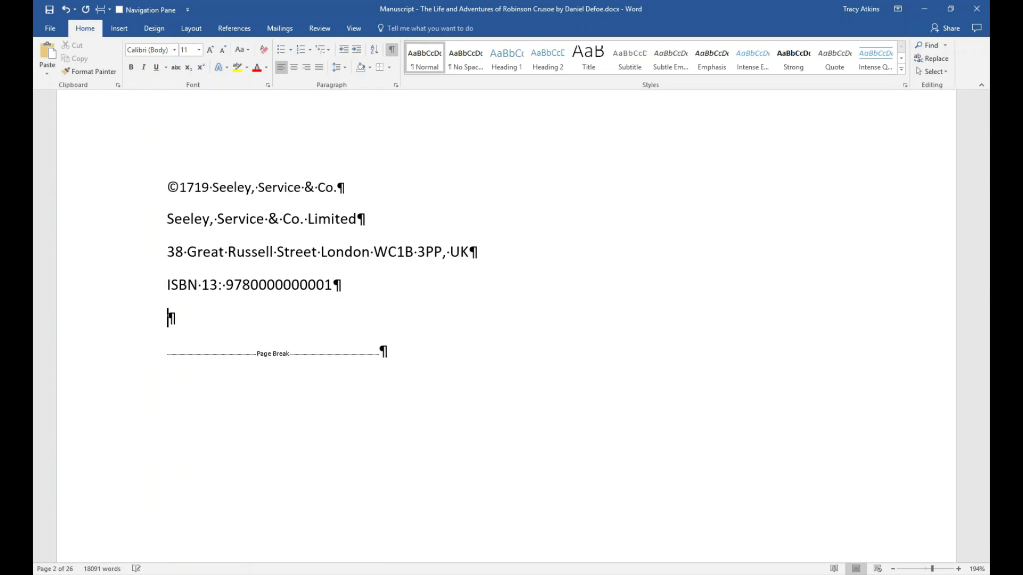
Highlight the page break line under the ISBN on the copyright page, then clear the selection.
{"action": "left_click", "coordinate": [171, 320]}
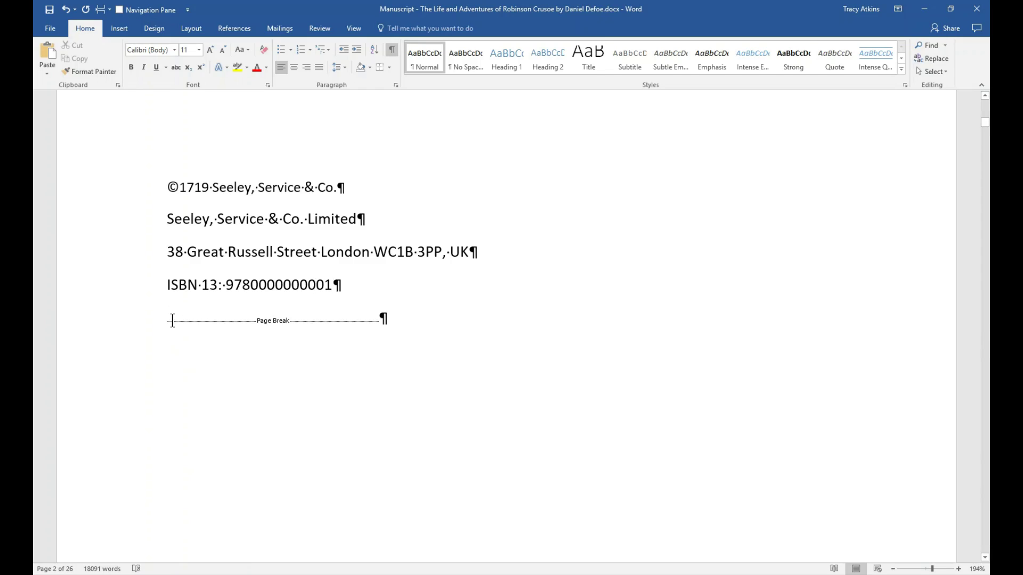
{"action": "left_click", "coordinate": [346, 320], "text": "shift"}
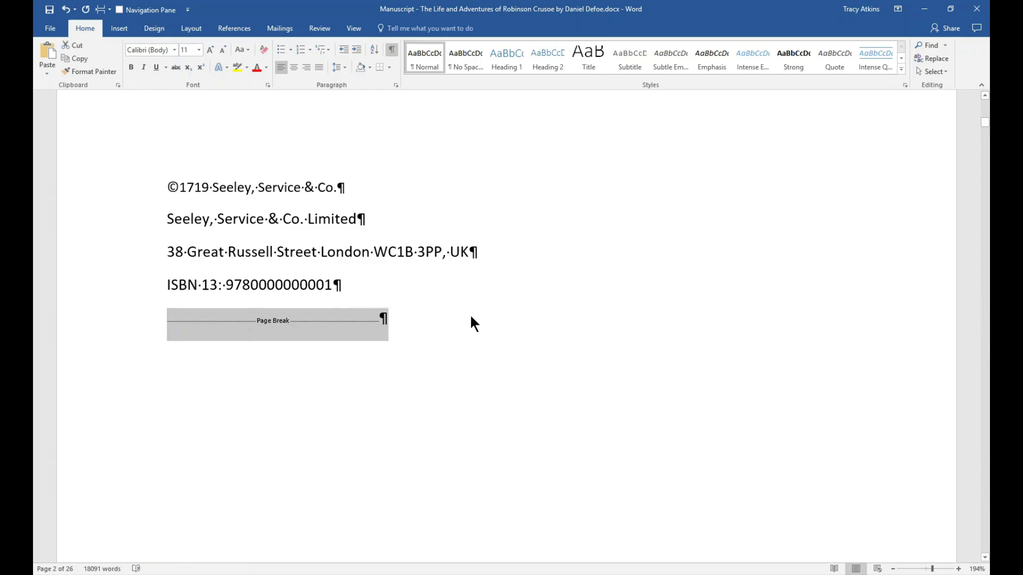
{"action": "key", "text": "Right"}
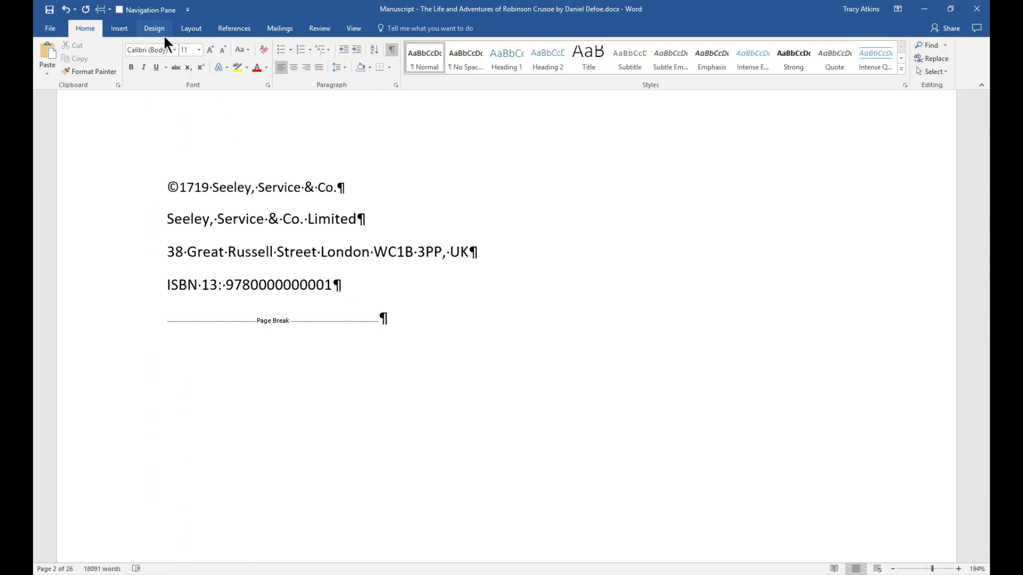
View the available page and section break types, from Page to Odd Page, without inserting one.
{"action": "left_click", "coordinate": [186, 30]}
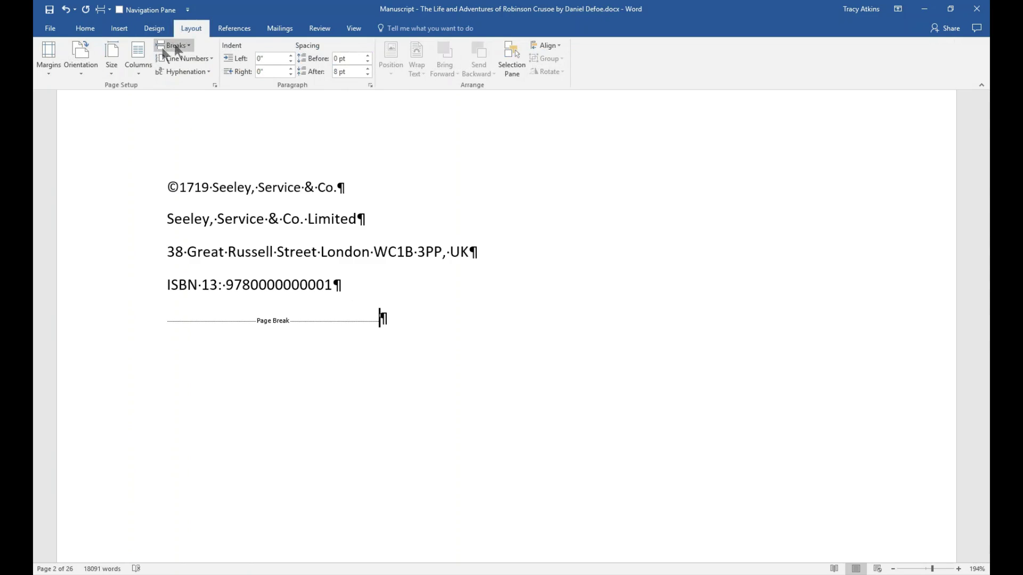
{"action": "left_click", "coordinate": [176, 46]}
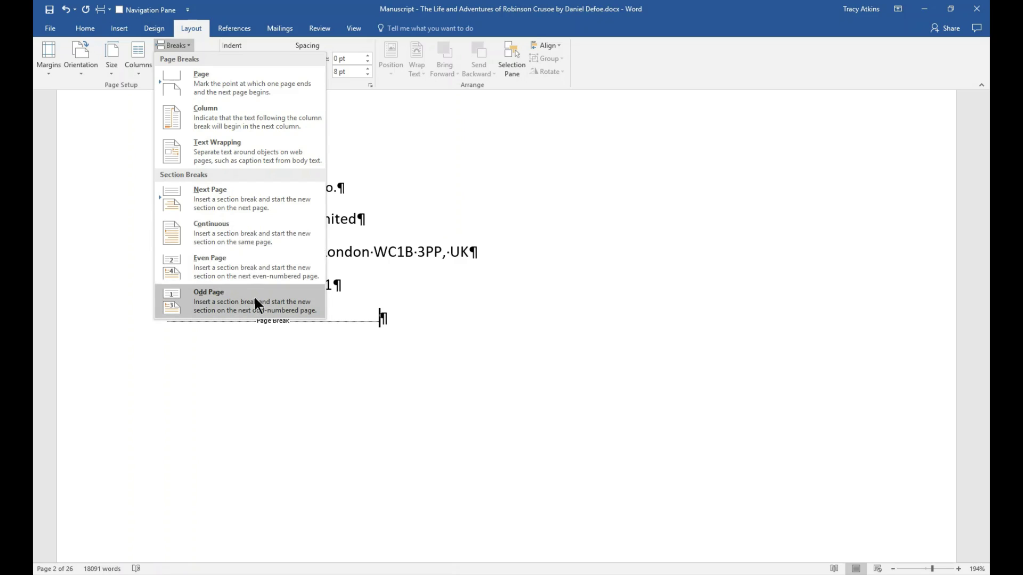
{"action": "left_click", "coordinate": [426, 288]}
Return to the title page and highlight the line break mark after "By", checking the empty paragraph above the page break.
{"action": "scroll", "coordinate": [416, 309], "scroll_direction": "up", "scroll_amount": 8}
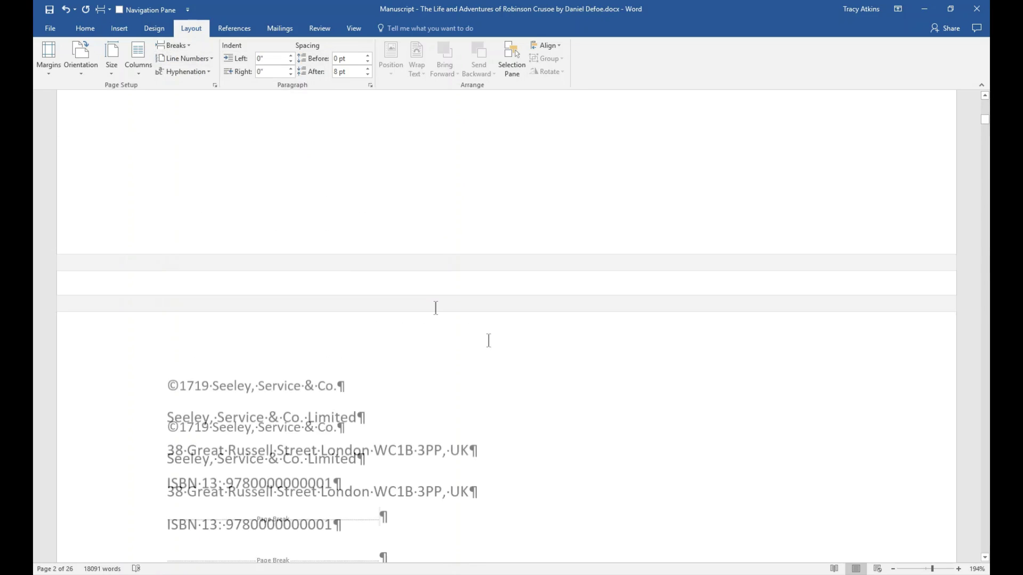
{"action": "scroll", "coordinate": [554, 304], "scroll_direction": "up", "scroll_amount": 5}
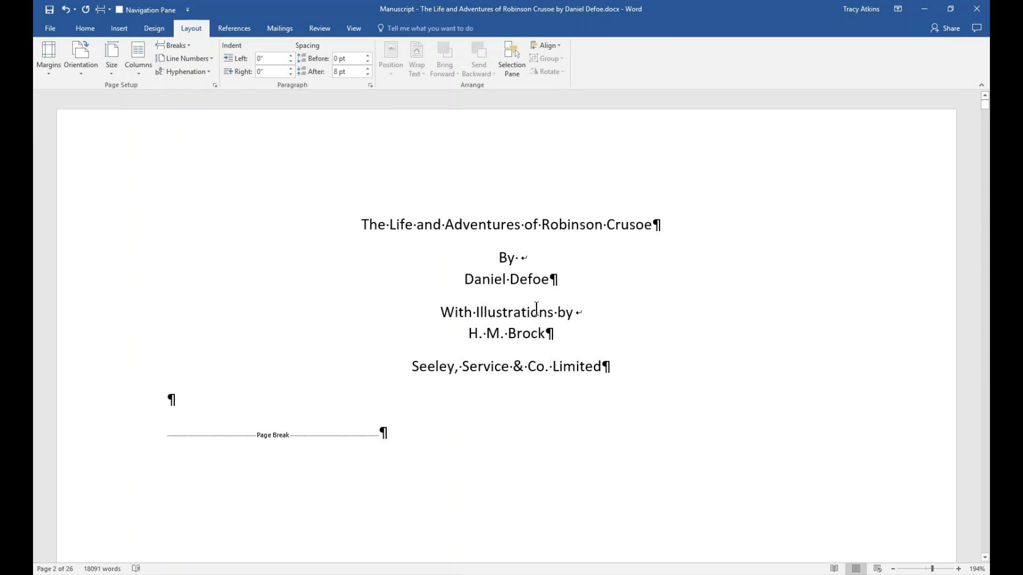
{"action": "left_click", "coordinate": [538, 277]}
{"action": "left_click_drag", "start_coordinate": [521, 259], "coordinate": [533, 260]}
{"action": "left_click", "coordinate": [559, 280]}
{"action": "left_click_drag", "start_coordinate": [524, 260], "coordinate": [532, 260]}
{"action": "left_click", "coordinate": [172, 400]}
Look over the copyright page's marks and highlight the italic word "Crusoe" in Chapter I's first paragraph.
{"action": "scroll", "coordinate": [586, 450], "scroll_direction": "down", "scroll_amount": 5}
{"action": "scroll", "coordinate": [602, 451], "scroll_direction": "up", "scroll_amount": 5}
{"action": "scroll", "coordinate": [599, 434], "scroll_direction": "down", "scroll_amount": 4}
{"action": "scroll", "coordinate": [573, 429], "scroll_direction": "up", "scroll_amount": 2}
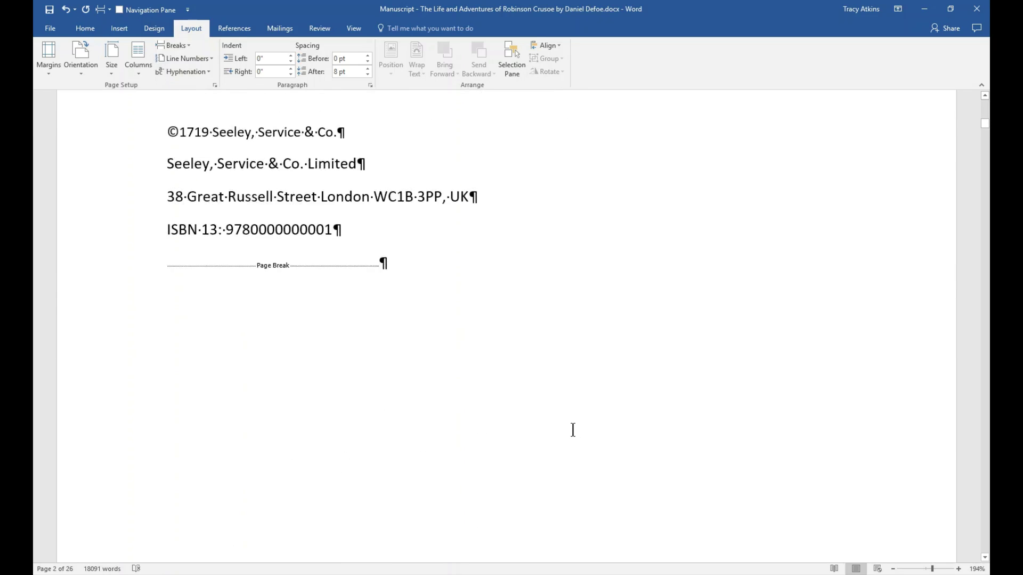
{"action": "scroll", "coordinate": [573, 430], "scroll_direction": "down", "scroll_amount": 10}
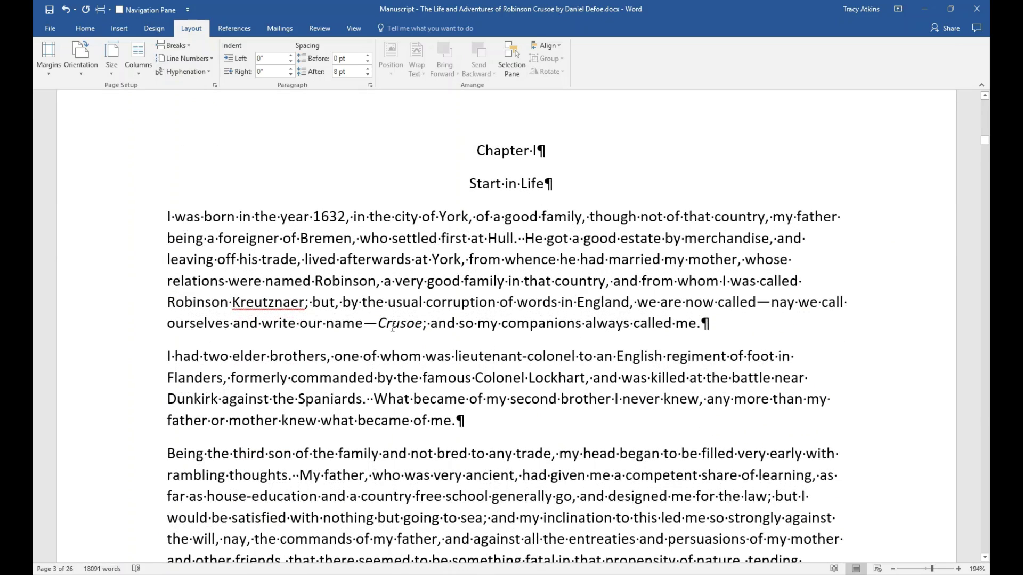
{"action": "left_click_drag", "start_coordinate": [383, 325], "coordinate": [416, 325]}
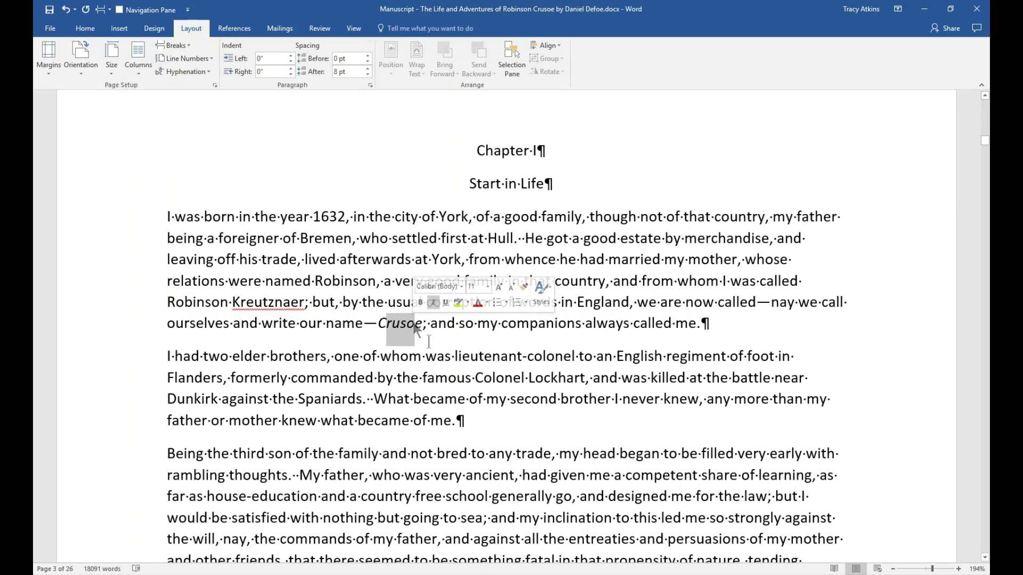
{"action": "left_click", "coordinate": [444, 354]}
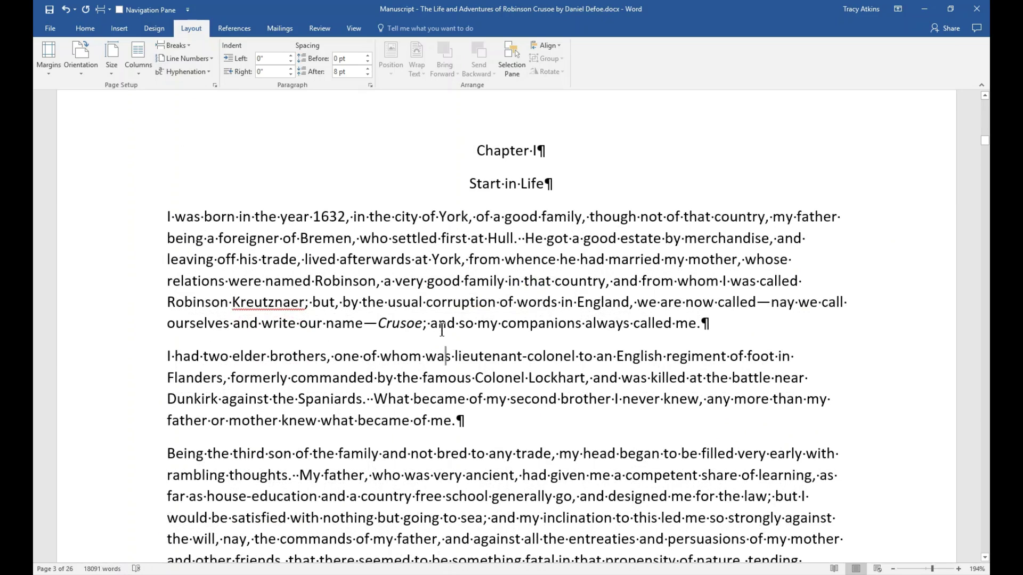
Delete the empty paragraph above the page break on the title page.
{"action": "scroll", "coordinate": [450, 346], "scroll_direction": "up", "scroll_amount": 1}
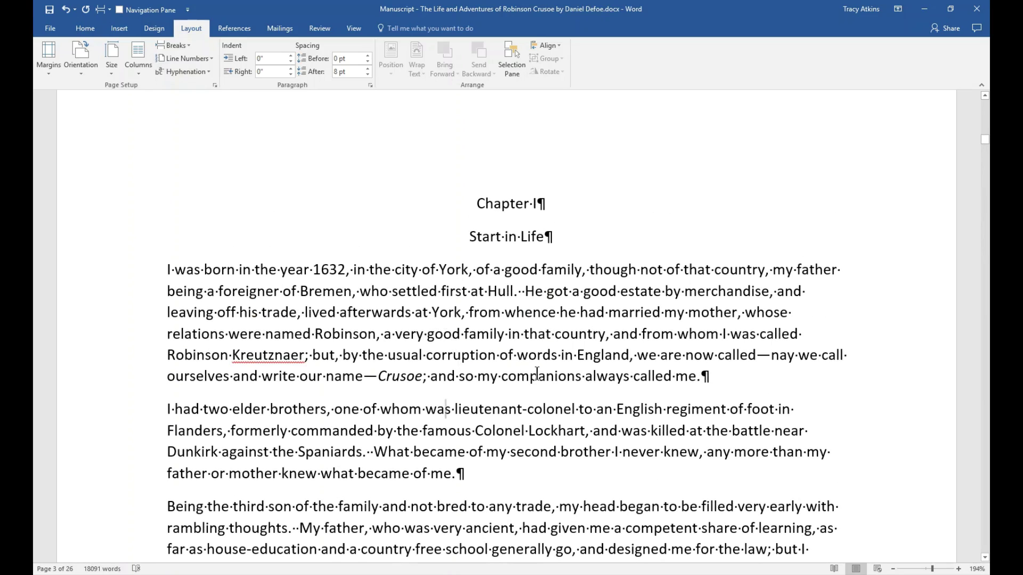
{"action": "scroll", "coordinate": [538, 378], "scroll_direction": "up", "scroll_amount": 5}
{"action": "scroll", "coordinate": [565, 386], "scroll_direction": "up", "scroll_amount": 10}
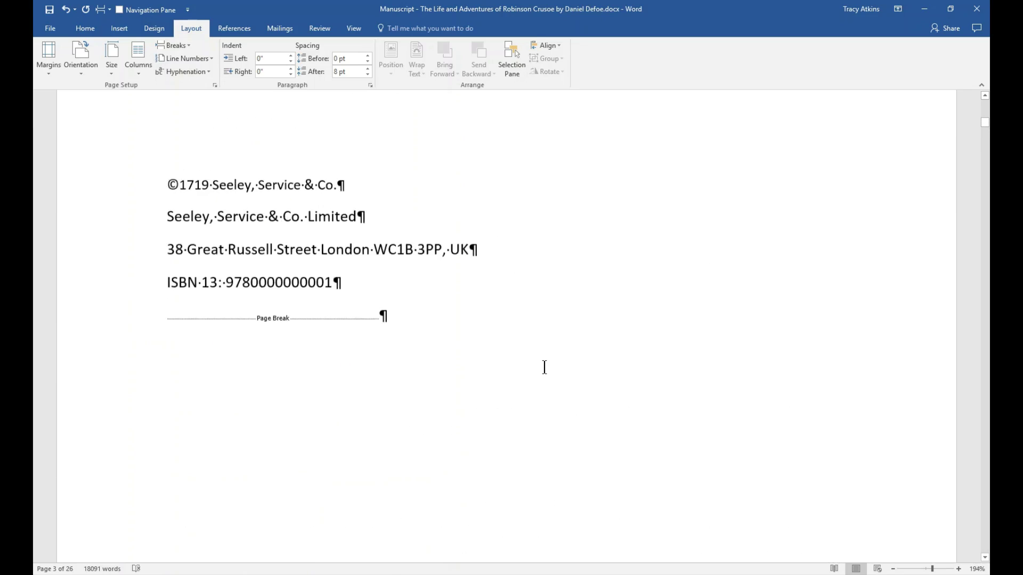
{"action": "scroll", "coordinate": [547, 364], "scroll_direction": "up", "scroll_amount": 5}
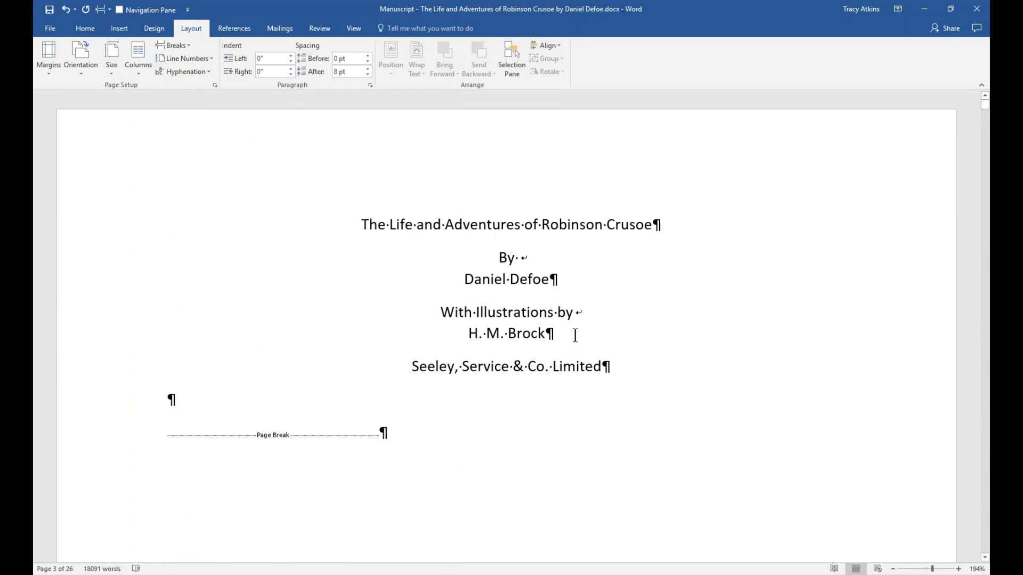
{"action": "left_click", "coordinate": [238, 405]}
{"action": "key", "text": "Delete"}
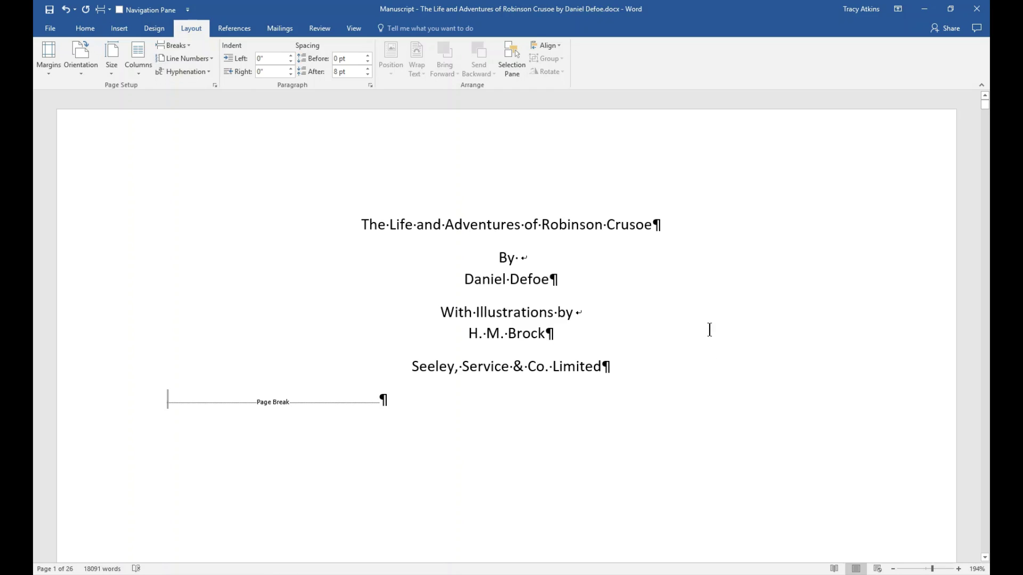
Highlight the book title and publisher paragraphs on the title page, and review the marks on the copyright page.
{"action": "left_click_drag", "start_coordinate": [364, 224], "coordinate": [669, 223]}
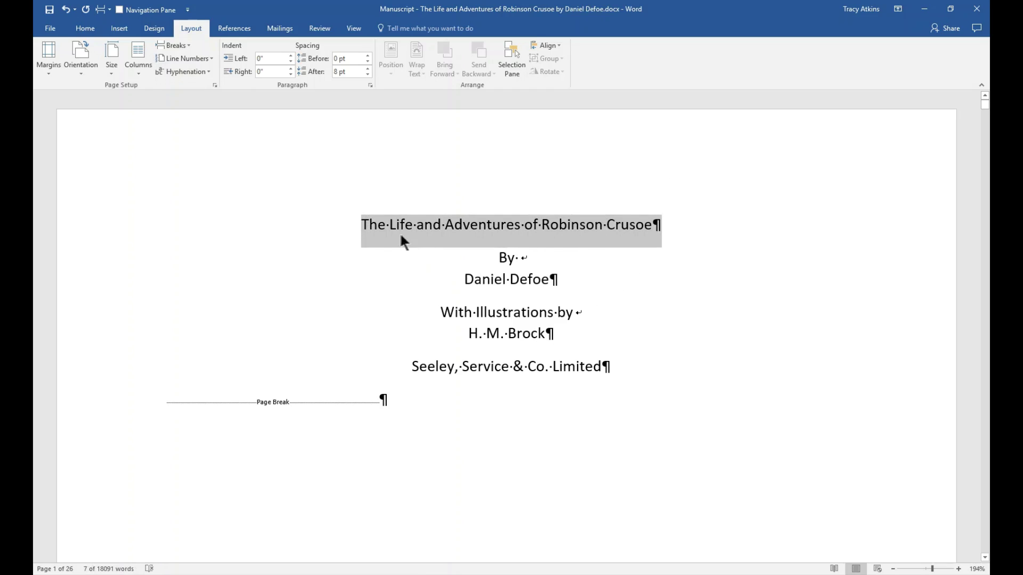
{"action": "left_click", "coordinate": [657, 225]}
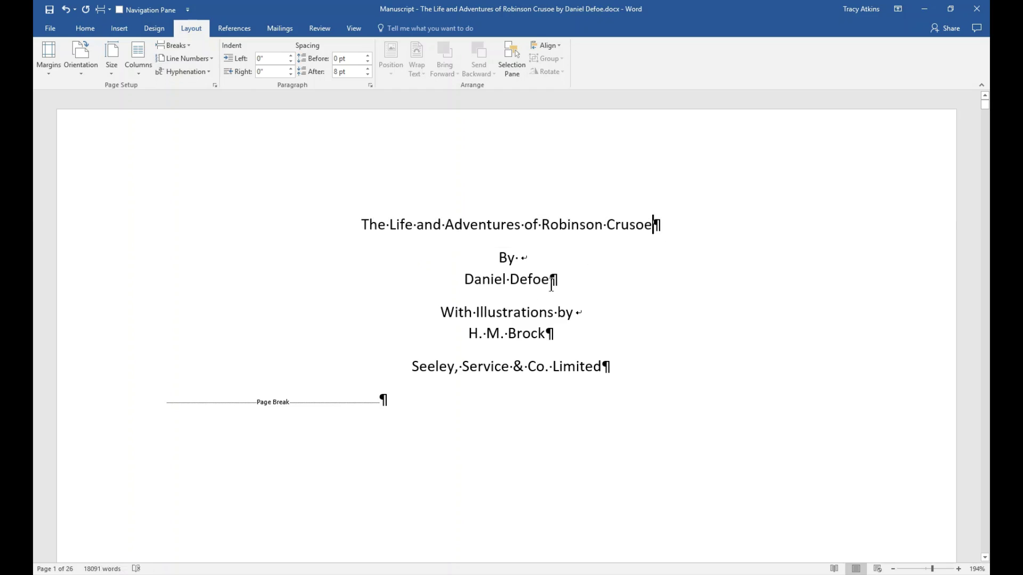
{"action": "left_click", "coordinate": [486, 258]}
{"action": "left_click_drag", "start_coordinate": [411, 367], "coordinate": [618, 373]}
{"action": "left_click", "coordinate": [644, 408]}
{"action": "scroll", "coordinate": [634, 389], "scroll_direction": "down", "scroll_amount": 10}
{"action": "scroll", "coordinate": [495, 371], "scroll_direction": "down", "scroll_amount": 5}
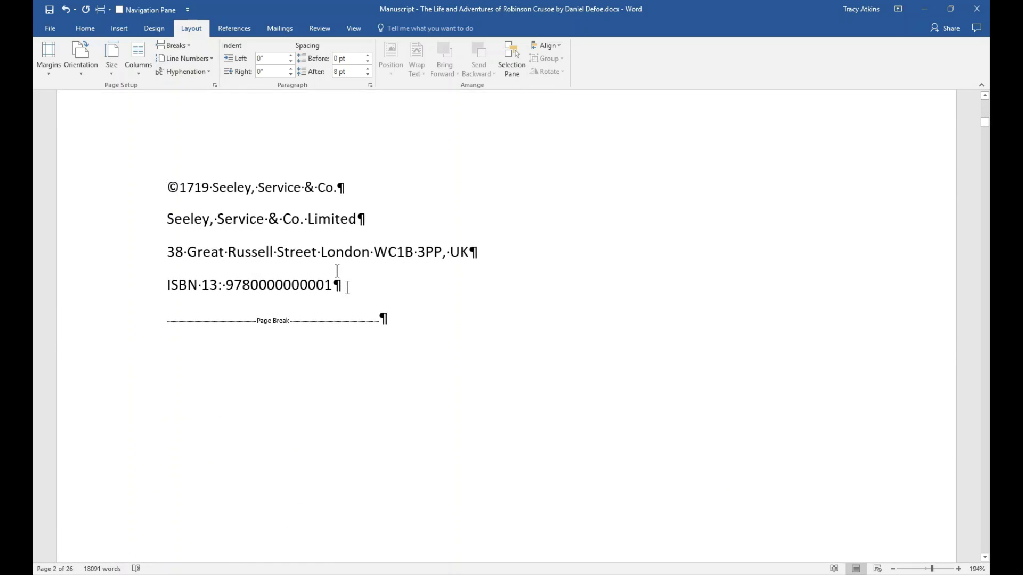
{"action": "scroll", "coordinate": [444, 292], "scroll_direction": "up", "scroll_amount": 1}
{"action": "scroll", "coordinate": [450, 314], "scroll_direction": "up", "scroll_amount": 1}
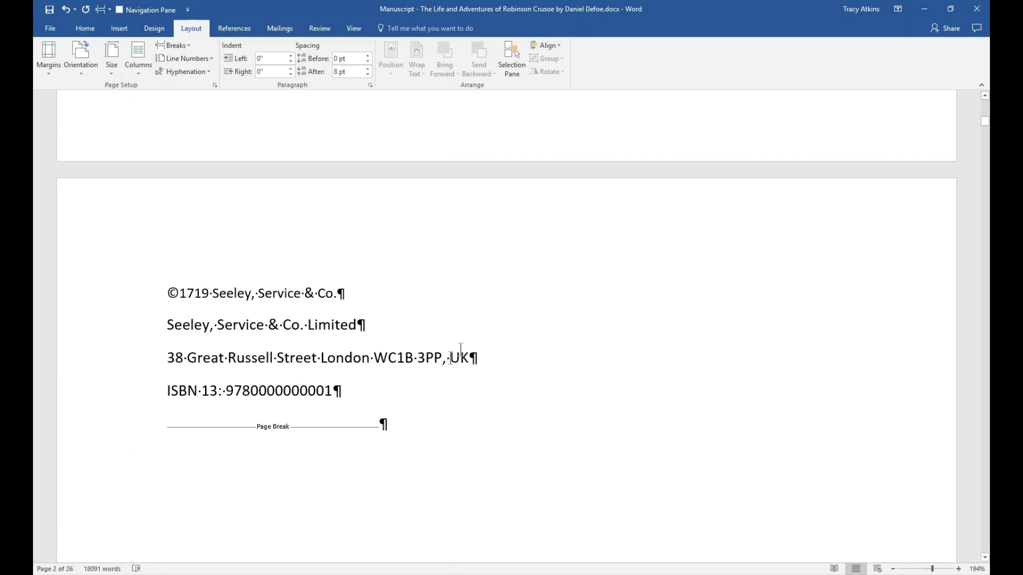
{"action": "scroll", "coordinate": [475, 410], "scroll_direction": "down", "scroll_amount": 15}
{"action": "scroll", "coordinate": [472, 407], "scroll_direction": "up", "scroll_amount": 20}
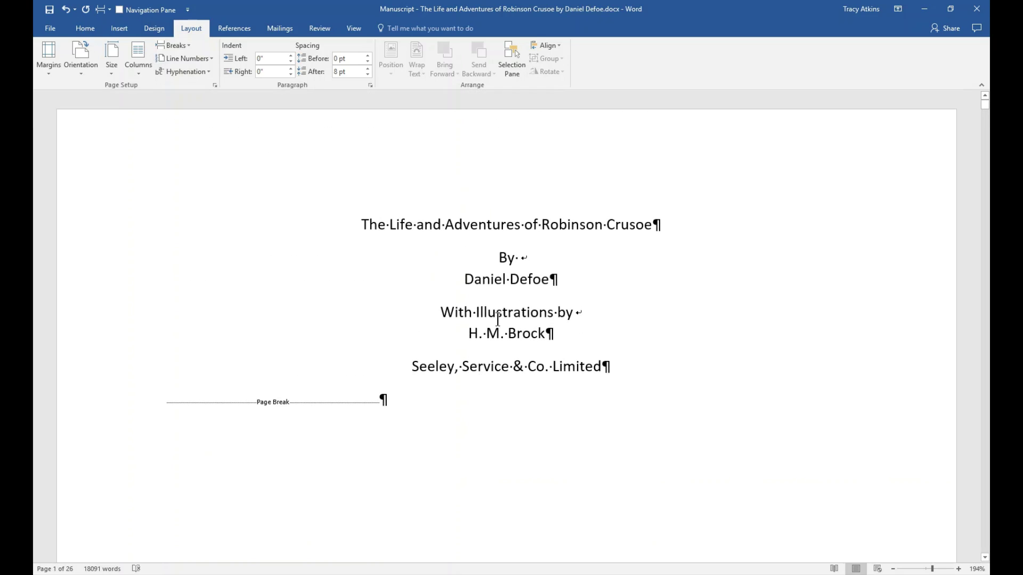
Indent the first paragraph of Chapter I with a tab at its start, and remove the indent again.
{"action": "scroll", "coordinate": [498, 320], "scroll_direction": "down", "scroll_amount": 20}
{"action": "scroll", "coordinate": [496, 347], "scroll_direction": "down", "scroll_amount": 15}
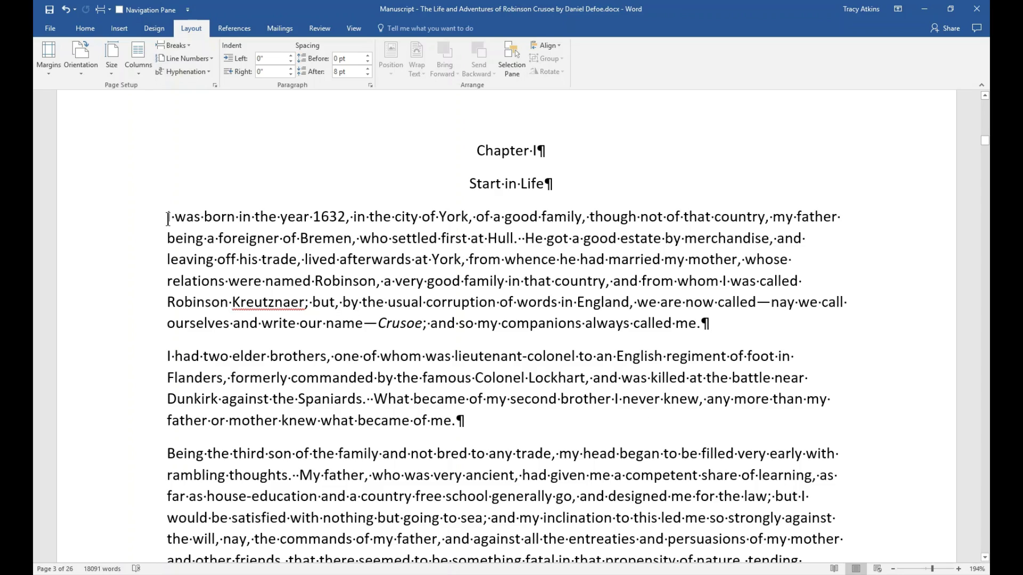
{"action": "left_click", "coordinate": [84, 29]}
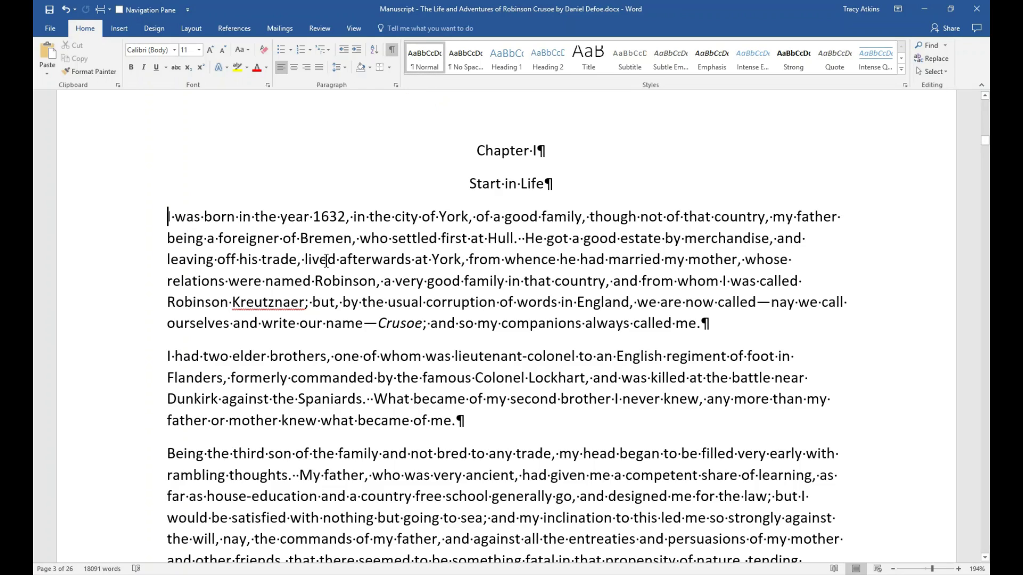
{"action": "key", "text": "Tab"}
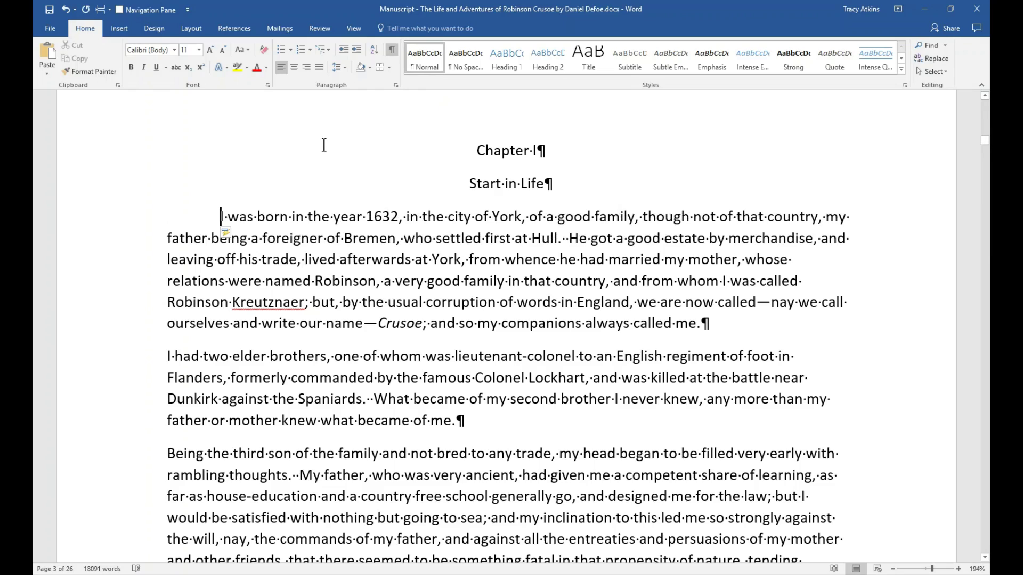
{"action": "key", "text": "BackSpace"}
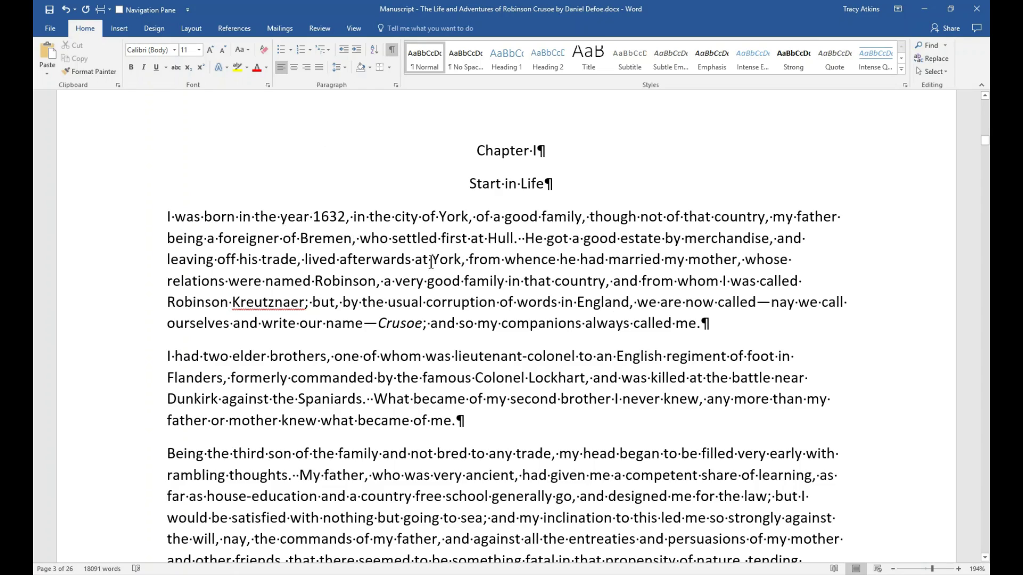
Insert two empty paragraphs after the first paragraph of Chapter I and delete them again.
{"action": "left_click", "coordinate": [702, 325]}
{"action": "key", "text": "Right"}
{"action": "key", "text": "Return"}
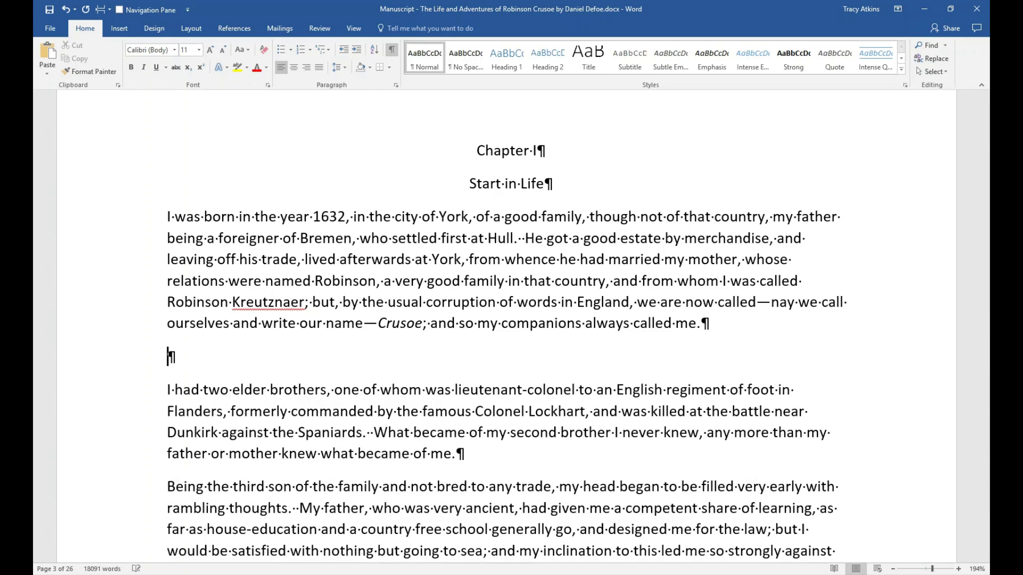
{"action": "key", "text": "Return"}
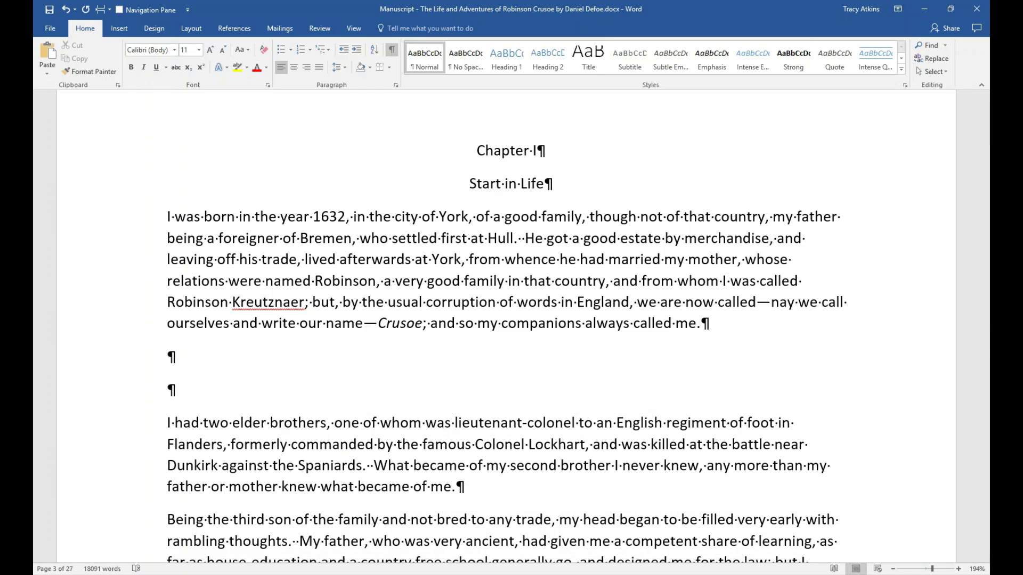
{"action": "key", "text": "BackSpace"}
{"action": "key", "text": "BackSpace"}
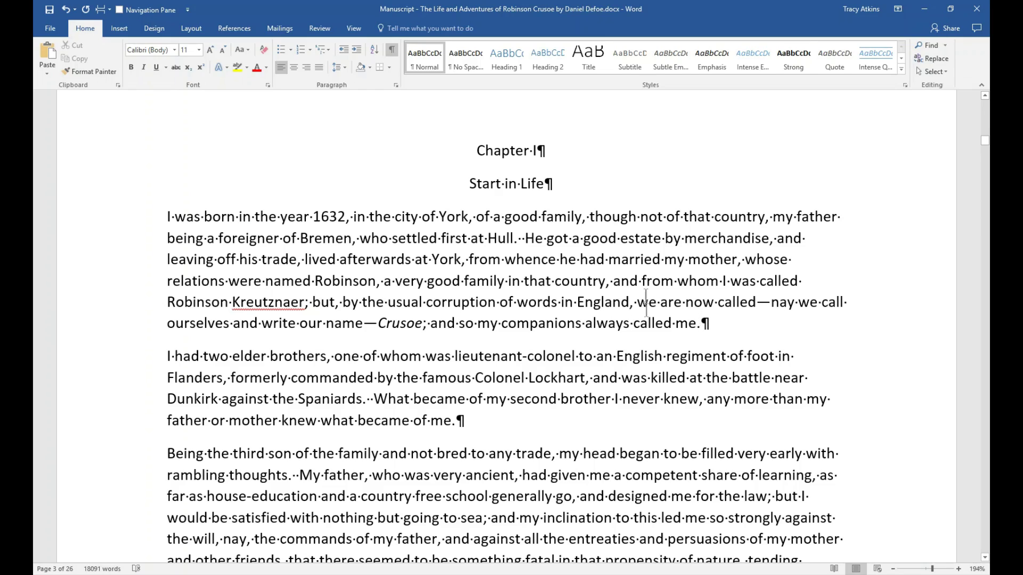
Delete the extra space before "He asked me what reasons" in the "My father, a wise and grave man" paragraph.
{"action": "scroll", "coordinate": [567, 330], "scroll_direction": "down", "scroll_amount": 1}
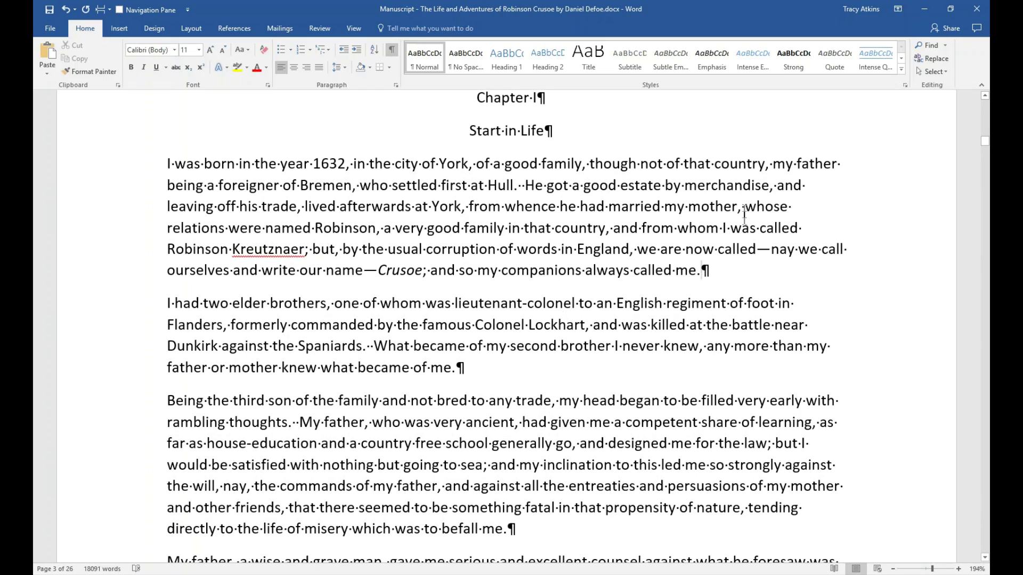
{"action": "scroll", "coordinate": [502, 336], "scroll_direction": "down", "scroll_amount": 6}
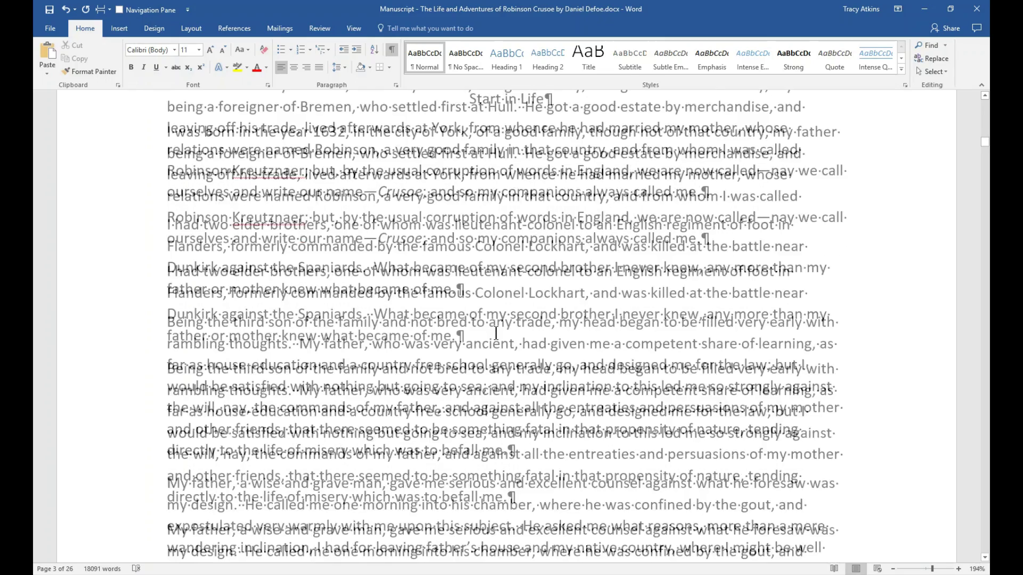
{"action": "scroll", "coordinate": [471, 328], "scroll_direction": "down", "scroll_amount": 1}
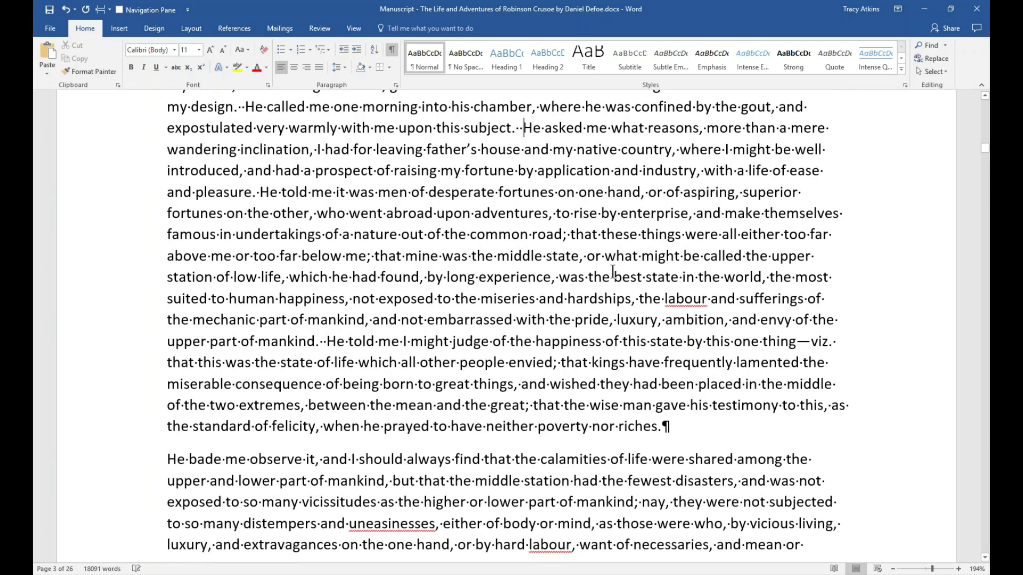
{"action": "key", "text": "BackSpace"}
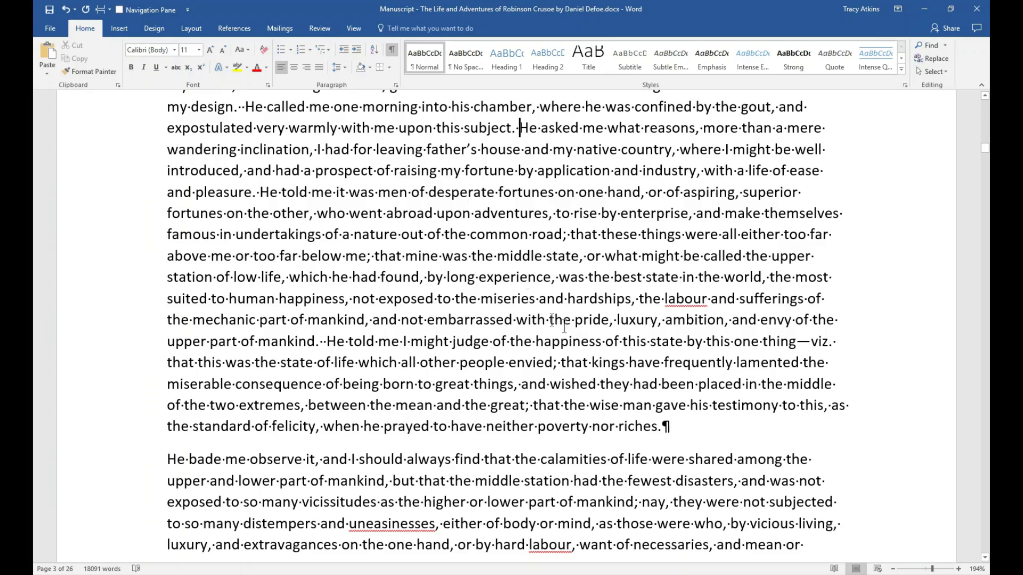
Go through the rest of Chapter I and examine the empty paragraphs before Chapter II and its two heading lines.
{"action": "scroll", "coordinate": [345, 241], "scroll_direction": "down", "scroll_amount": 3}
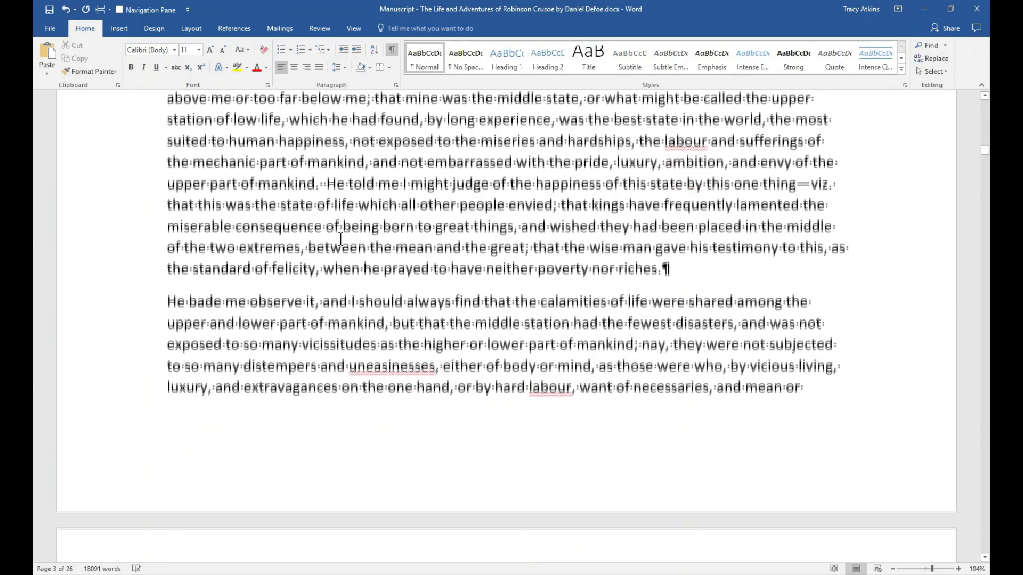
{"action": "scroll", "coordinate": [470, 374], "scroll_direction": "down", "scroll_amount": 9}
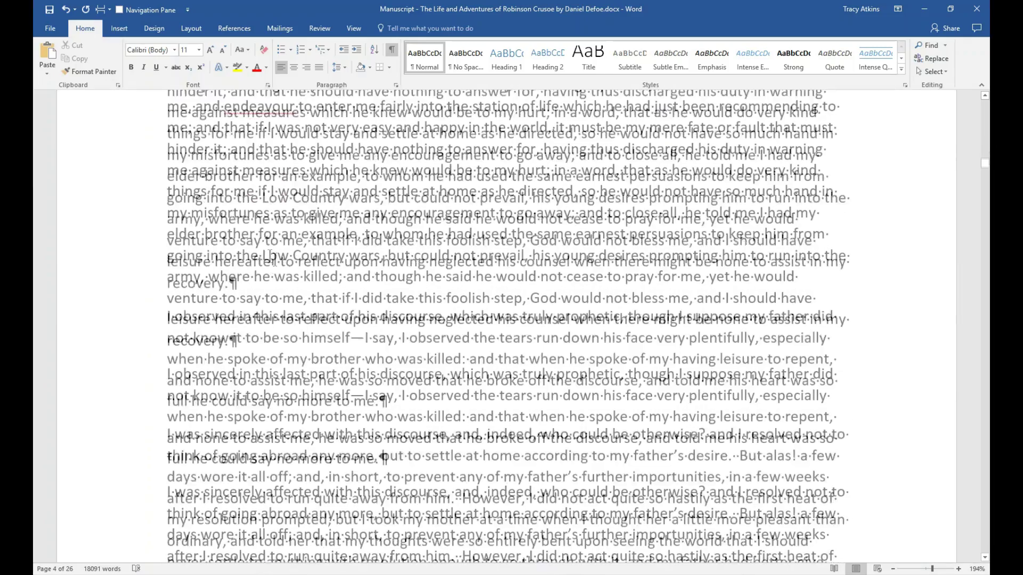
{"action": "scroll", "coordinate": [290, 274], "scroll_direction": "down", "scroll_amount": 12}
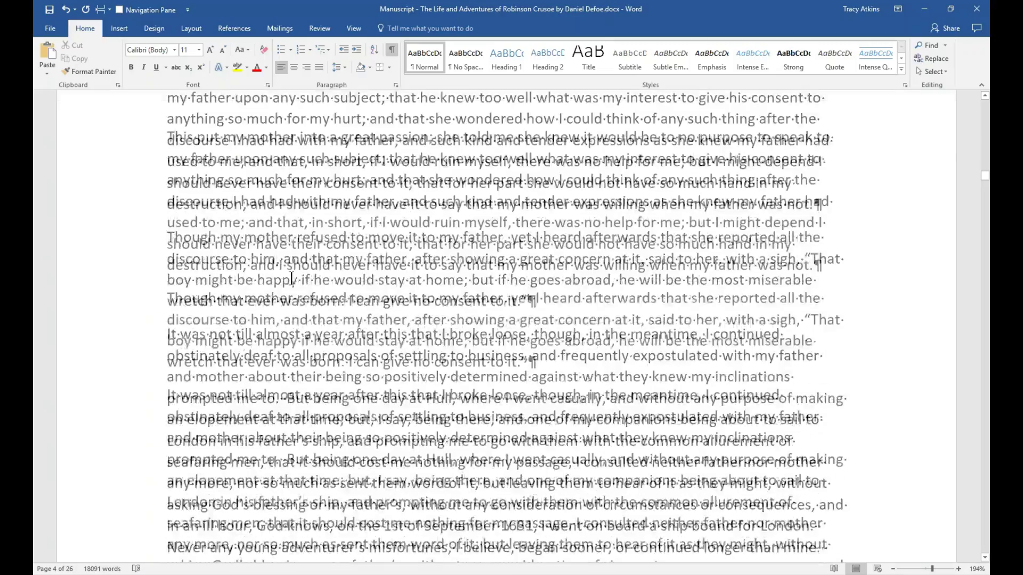
{"action": "scroll", "coordinate": [292, 277], "scroll_direction": "down", "scroll_amount": 20}
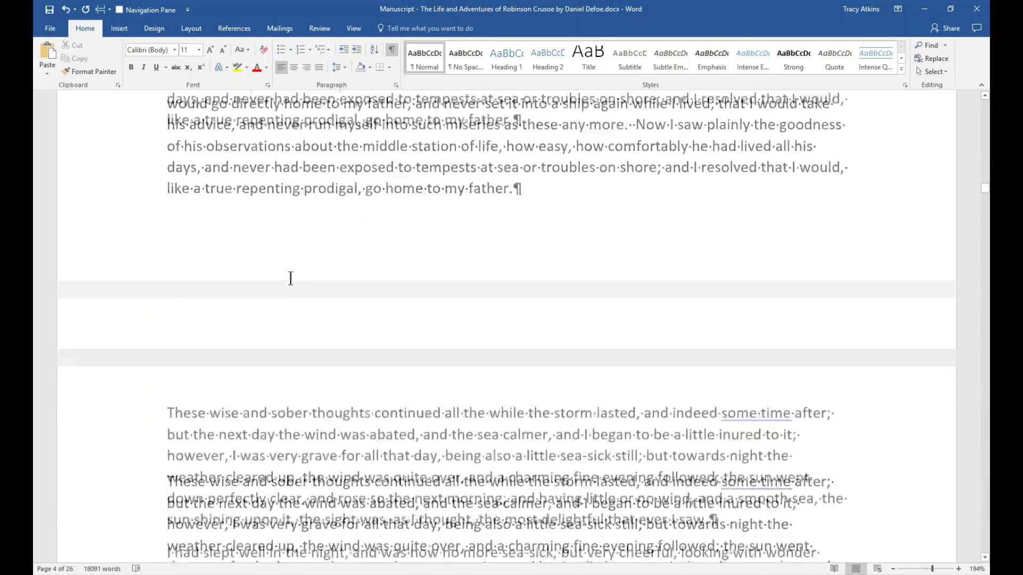
{"action": "scroll", "coordinate": [288, 277], "scroll_direction": "down", "scroll_amount": 13}
{"action": "scroll", "coordinate": [288, 284], "scroll_direction": "down", "scroll_amount": 5}
{"action": "scroll", "coordinate": [287, 283], "scroll_direction": "down", "scroll_amount": 15}
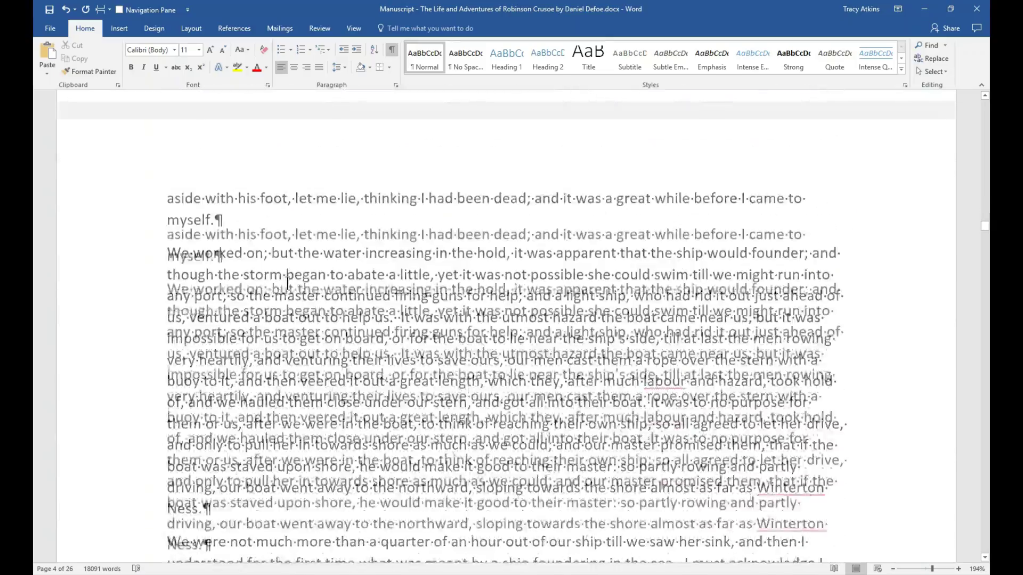
{"action": "scroll", "coordinate": [288, 283], "scroll_direction": "down", "scroll_amount": 15}
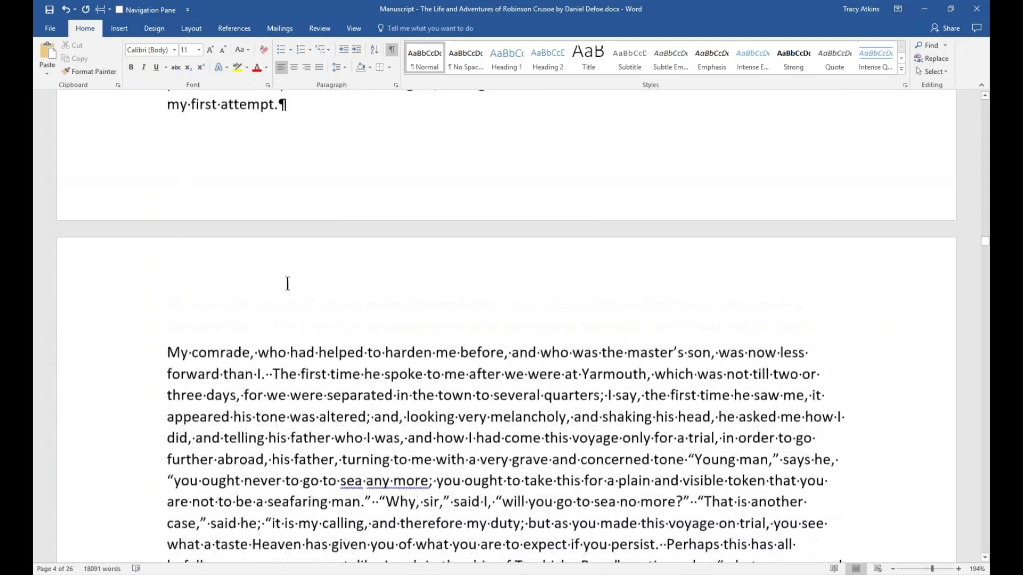
{"action": "scroll", "coordinate": [288, 283], "scroll_direction": "down", "scroll_amount": 8}
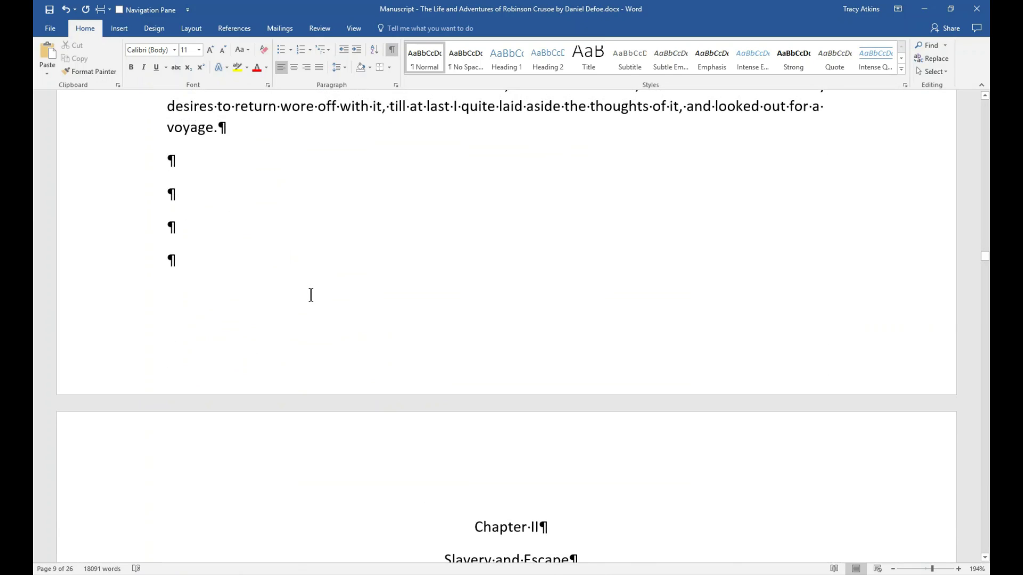
{"action": "scroll", "coordinate": [335, 312], "scroll_direction": "down", "scroll_amount": 4}
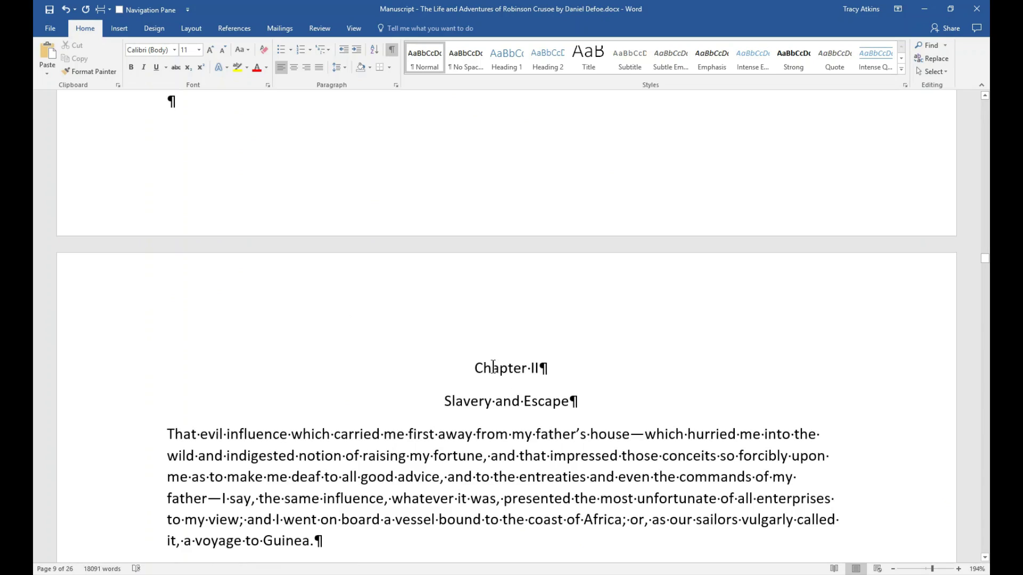
{"action": "left_click", "coordinate": [493, 366]}
{"action": "scroll", "coordinate": [319, 298], "scroll_direction": "up", "scroll_amount": 4}
{"action": "scroll", "coordinate": [533, 437], "scroll_direction": "down", "scroll_amount": 4}
{"action": "left_click_drag", "start_coordinate": [479, 369], "coordinate": [579, 372]}
{"action": "left_click", "coordinate": [570, 401]}
{"action": "scroll", "coordinate": [382, 429], "scroll_direction": "down", "scroll_amount": 1}
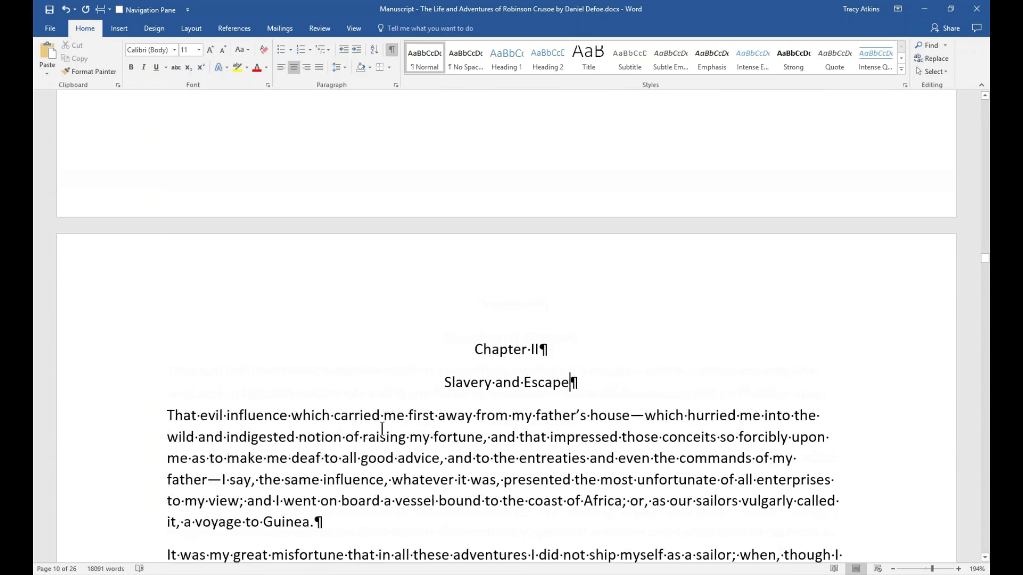
{"action": "scroll", "coordinate": [213, 213], "scroll_direction": "up", "scroll_amount": 6}
Delete the four empty paragraphs between the end of Chapter I and the Chapter II heading.
{"action": "left_click", "coordinate": [197, 170]}
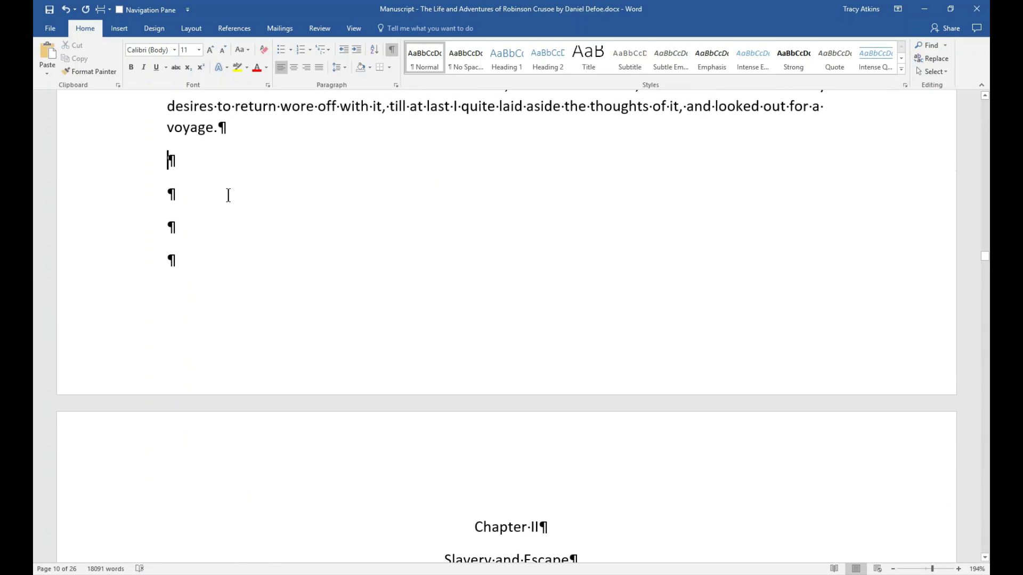
{"action": "key", "text": "Delete"}
{"action": "key", "text": "Delete"}
{"action": "key", "text": "Delete"}
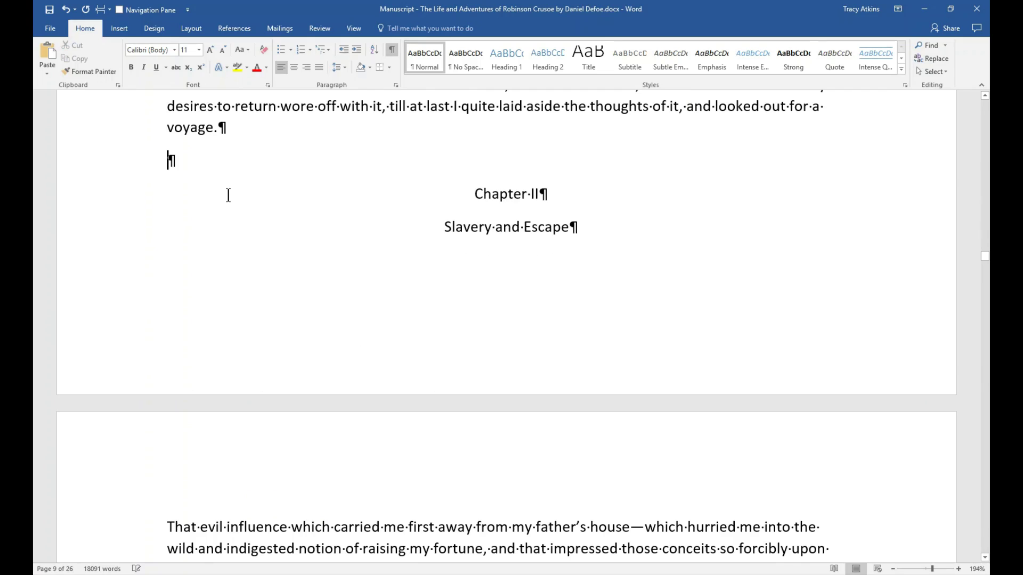
{"action": "key", "text": "Delete"}
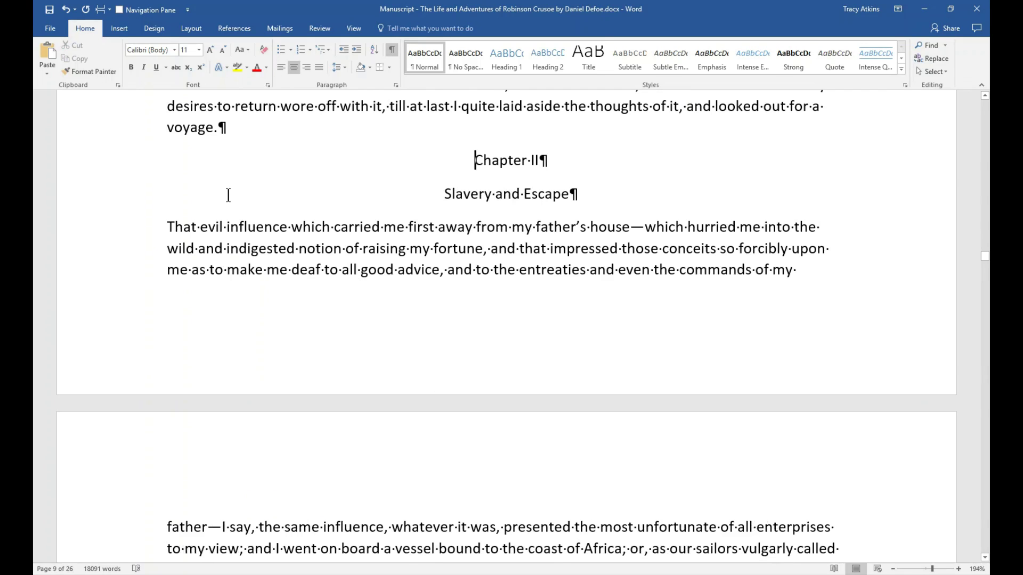
Restore one empty paragraph between the end of Chapter I and the Chapter II heading.
{"action": "scroll", "coordinate": [270, 221], "scroll_direction": "up", "scroll_amount": 8}
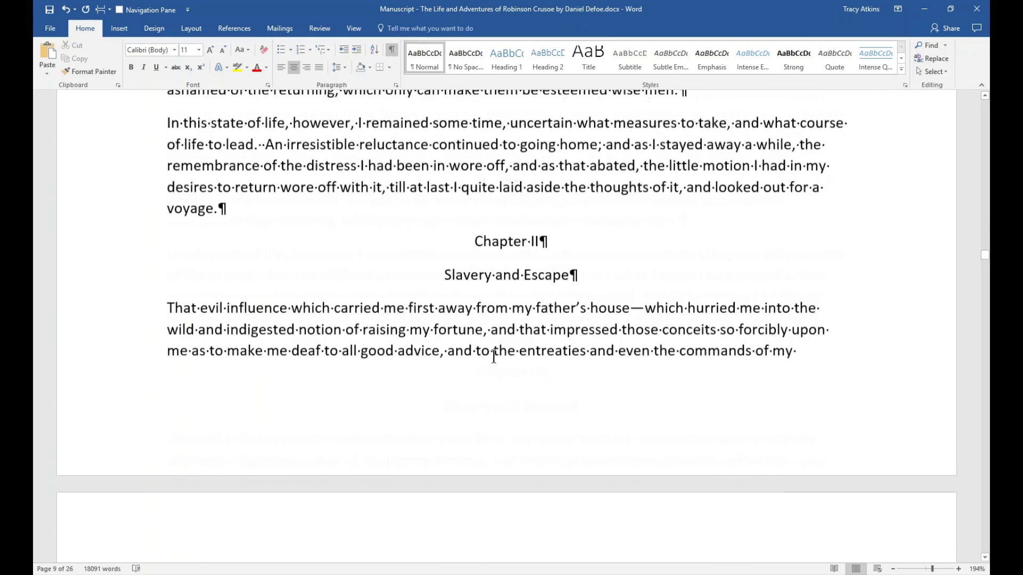
{"action": "key", "text": "Return"}
{"action": "key", "text": "Return"}
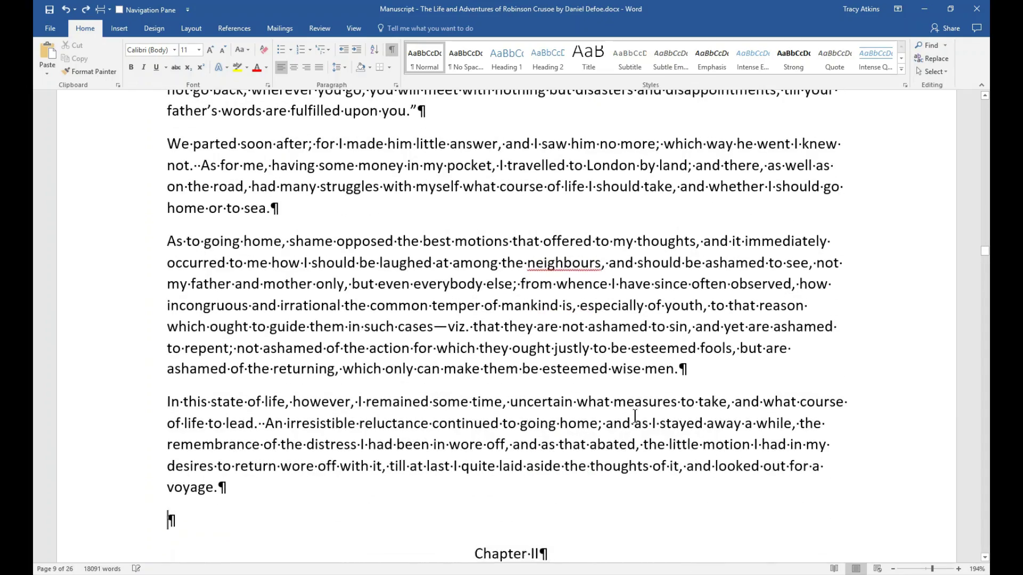
Return to the manuscript's title page and switch to the Crimson (Word)(6x9)(v2.0) document.
{"action": "scroll", "coordinate": [663, 382], "scroll_direction": "up", "scroll_amount": 4}
{"action": "scroll", "coordinate": [664, 382], "scroll_direction": "up", "scroll_amount": 12}
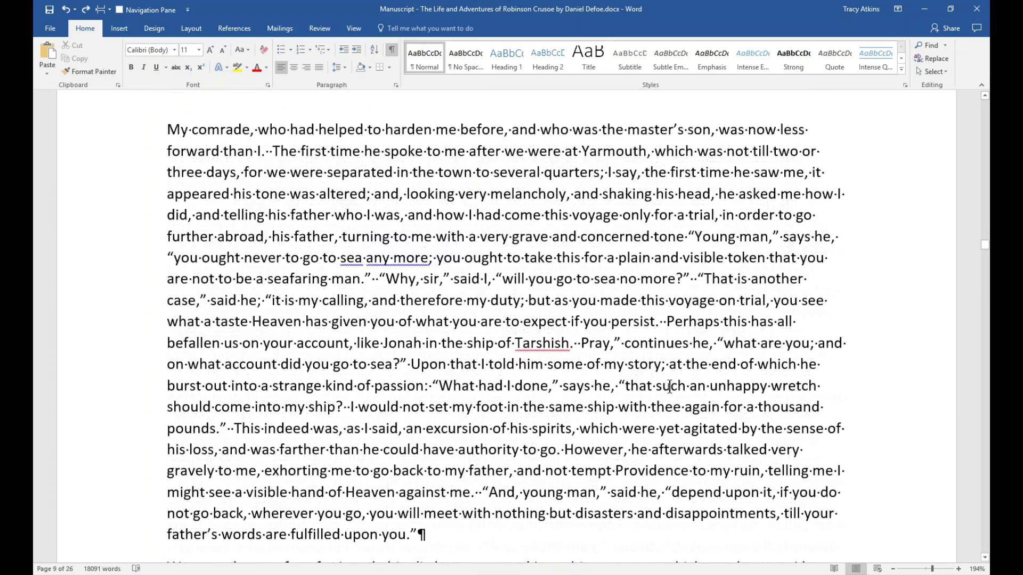
{"action": "left_click_drag", "start_coordinate": [985, 242], "coordinate": [976, 95]}
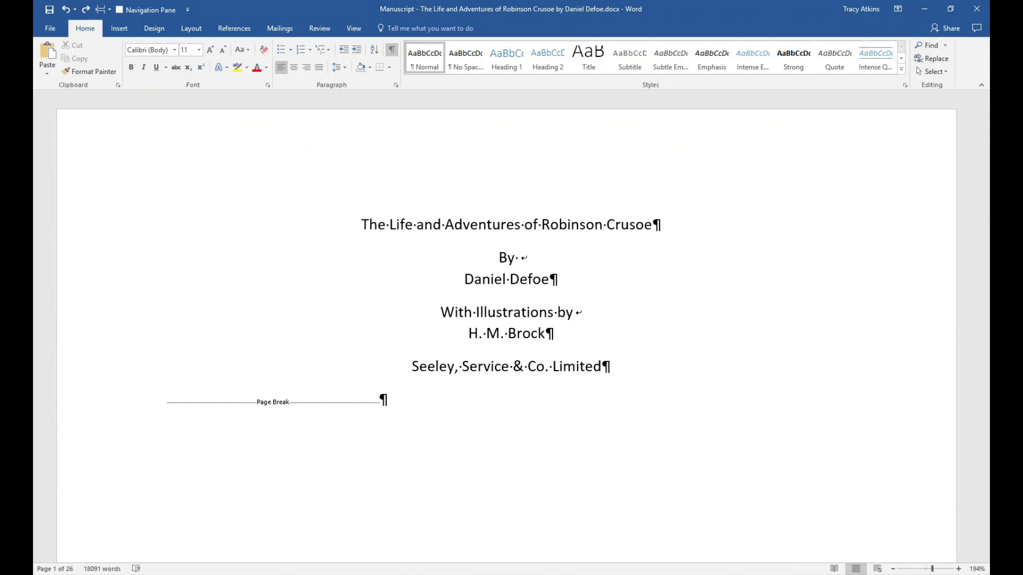
{"action": "left_click_drag", "start_coordinate": [1020, 160], "coordinate": [455, 15]}
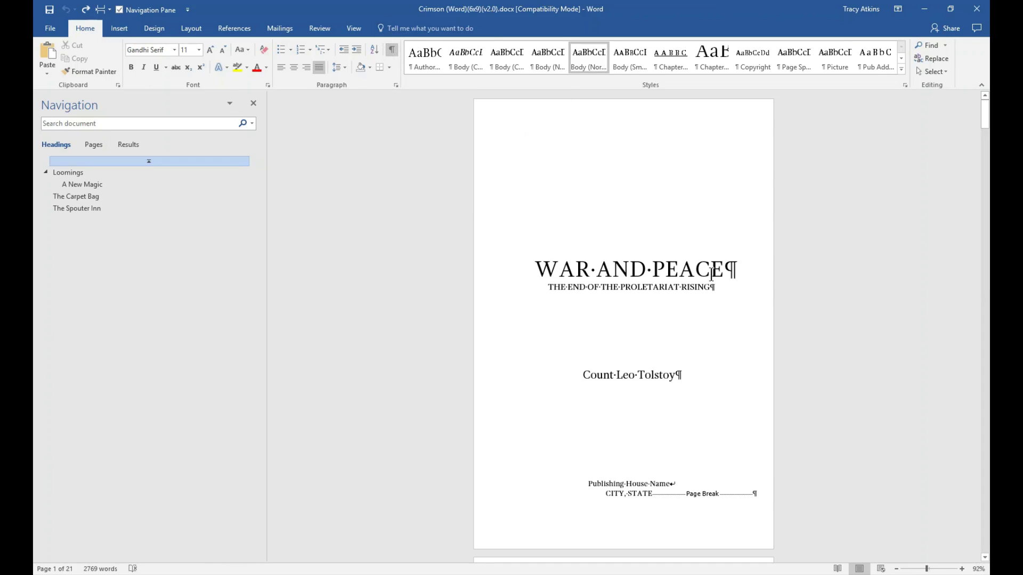
Examine the paragraph marks, line break and page break on the War and Peace title page.
{"action": "left_click", "coordinate": [740, 268]}
{"action": "left_click", "coordinate": [670, 377]}
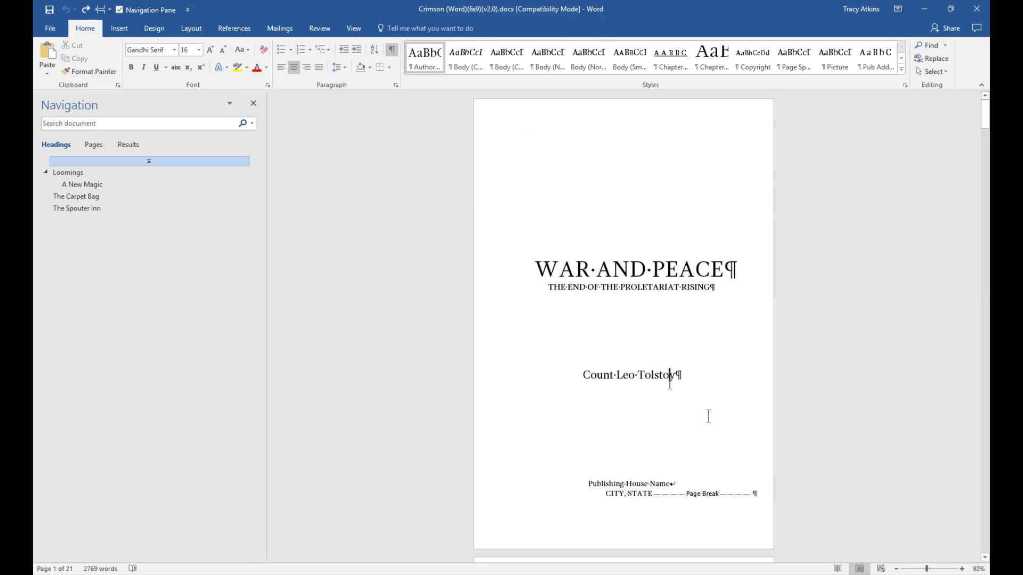
{"action": "scroll", "coordinate": [670, 380], "scroll_direction": "down", "scroll_amount": 2}
{"action": "left_click", "coordinate": [618, 434]}
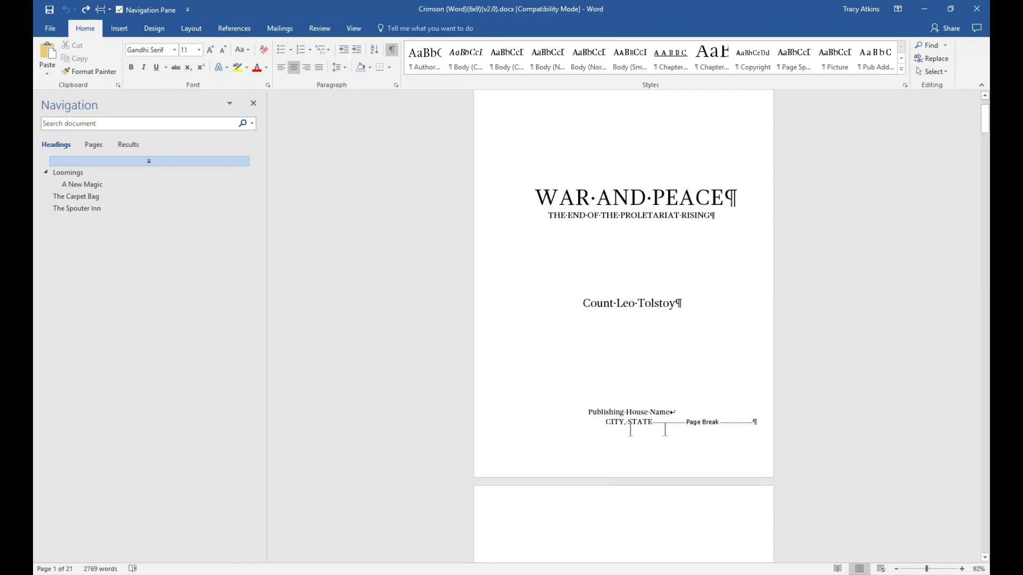
{"action": "left_click", "coordinate": [692, 411]}
{"action": "scroll", "coordinate": [676, 400], "scroll_direction": "up", "scroll_amount": 2}
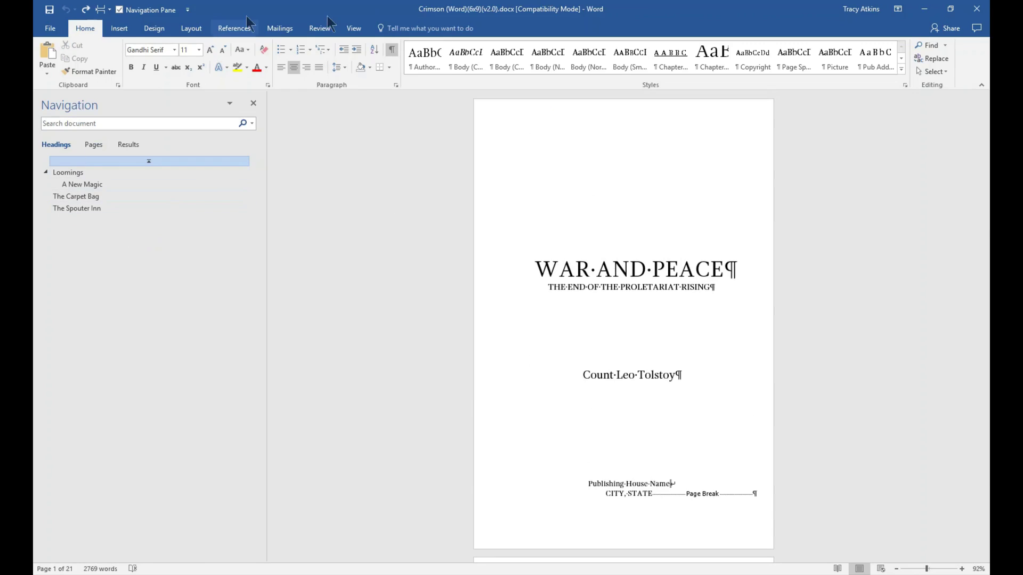
Review the Navigation Pane's display option and use its headings to visit Loomings, The Carpet Bag and The Spouter Inn.
{"action": "left_click", "coordinate": [353, 30]}
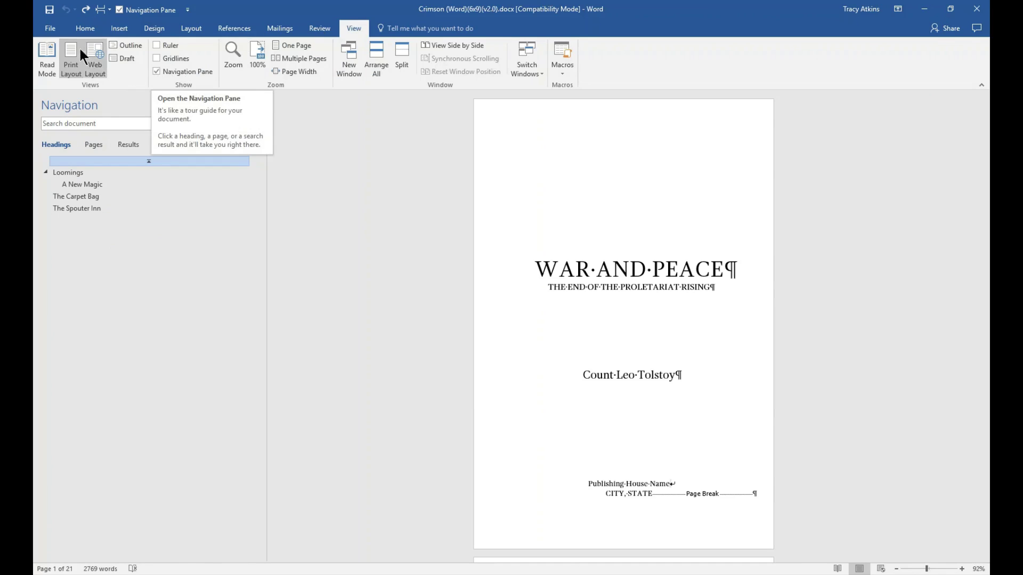
{"action": "left_click", "coordinate": [84, 30]}
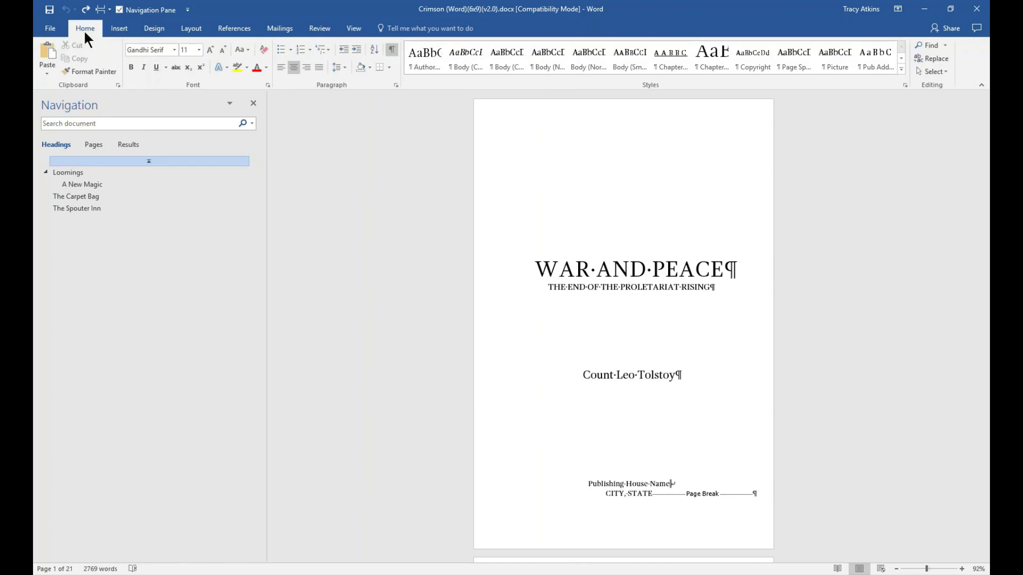
{"action": "left_click", "coordinate": [105, 176]}
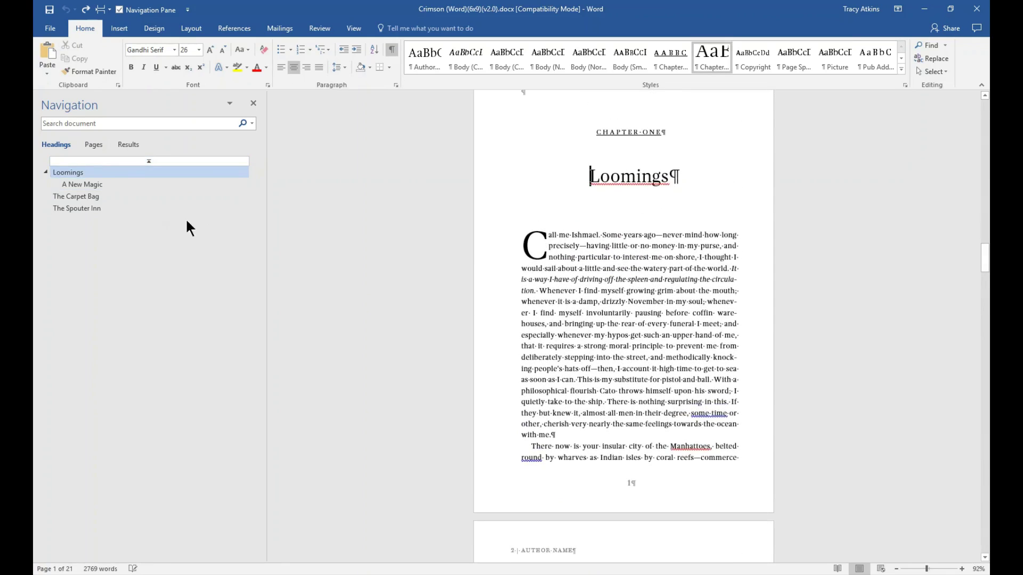
{"action": "left_click", "coordinate": [87, 195]}
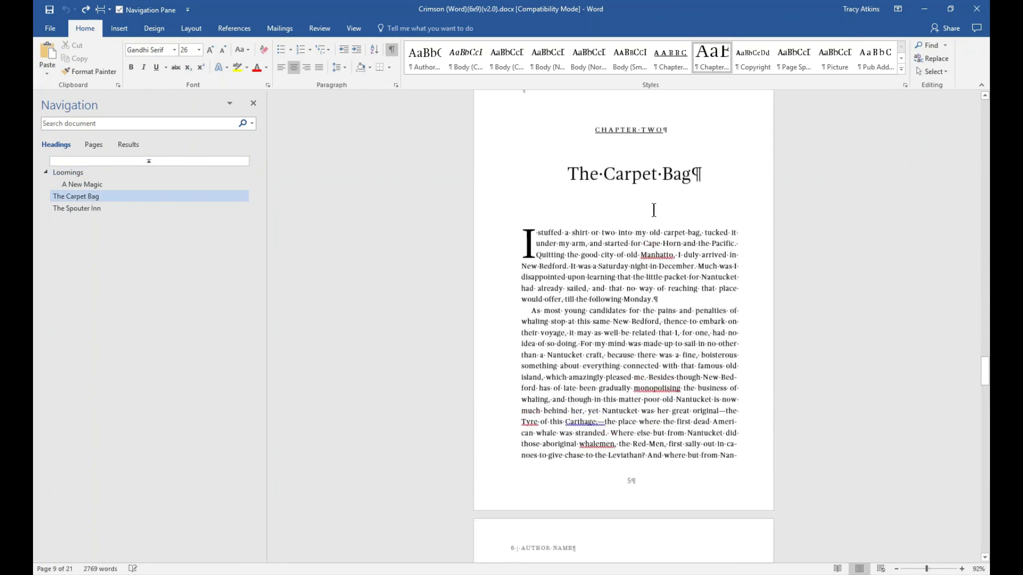
{"action": "left_click", "coordinate": [77, 208]}
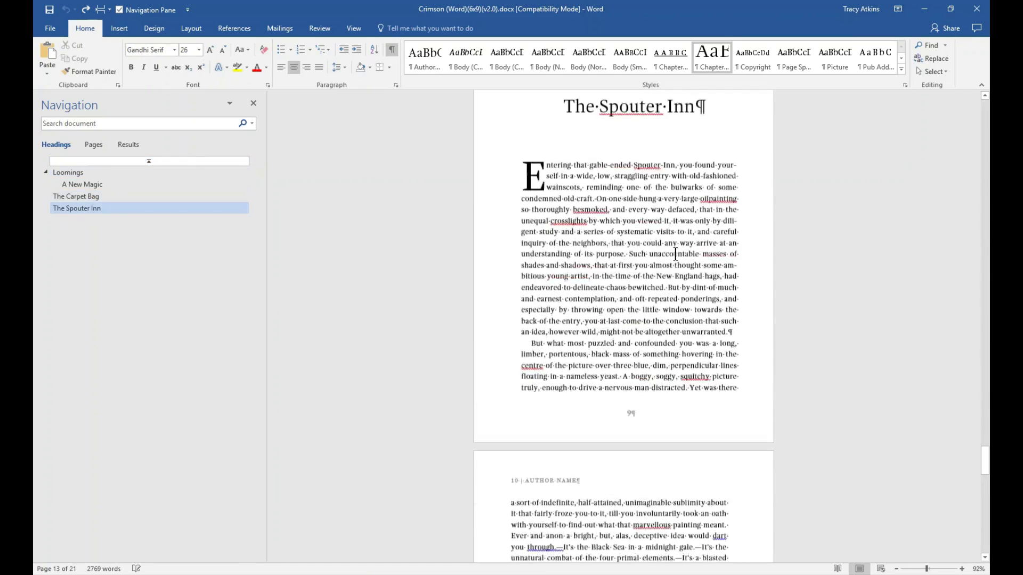
{"action": "scroll", "coordinate": [674, 267], "scroll_direction": "up", "scroll_amount": 3}
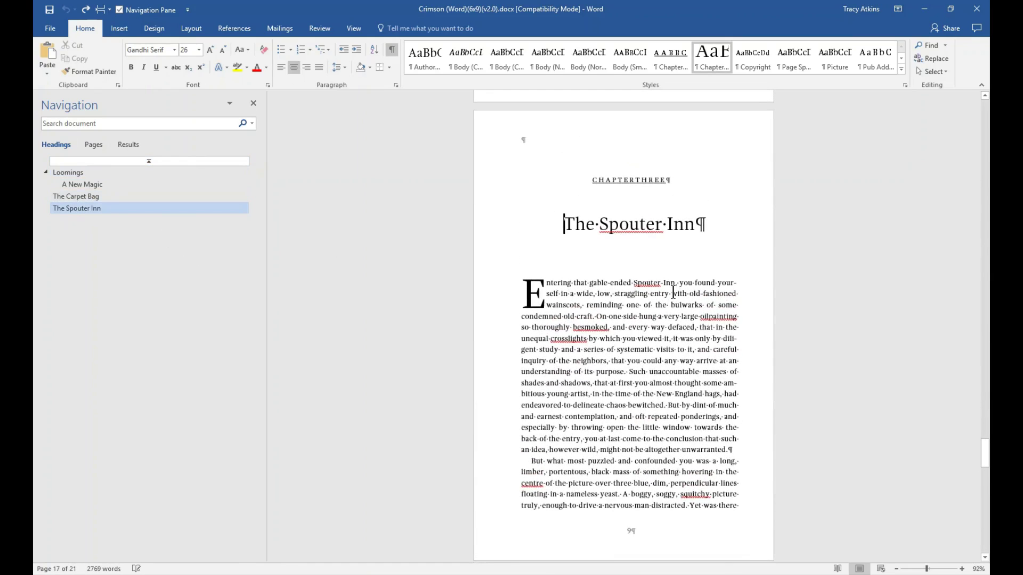
Jump back to the Loomings chapter and return to the War and Peace title page.
{"action": "left_click", "coordinate": [63, 172]}
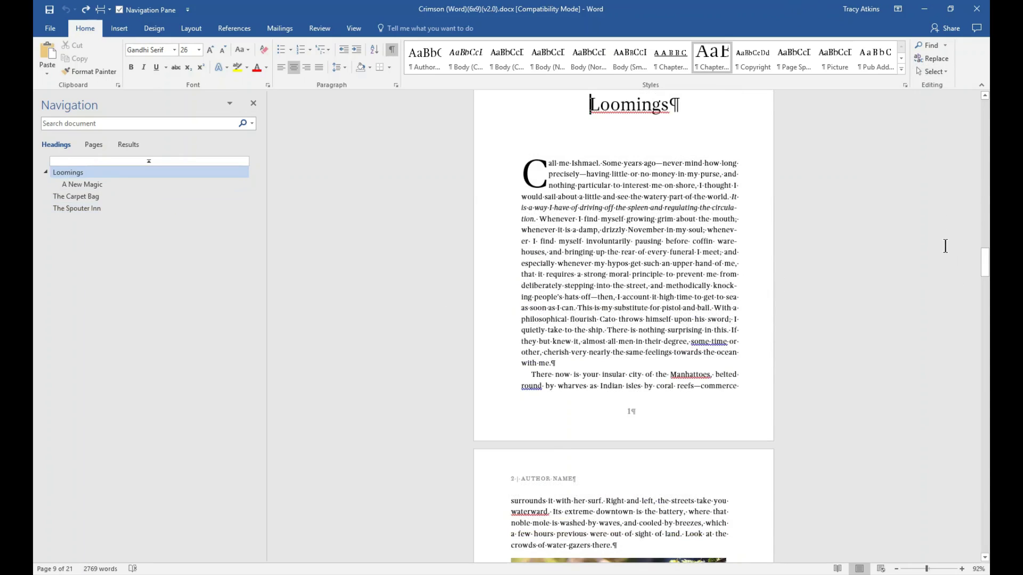
{"action": "scroll", "coordinate": [985, 270], "scroll_direction": "up", "scroll_amount": 1}
{"action": "left_click_drag", "start_coordinate": [986, 270], "coordinate": [987, 114]}
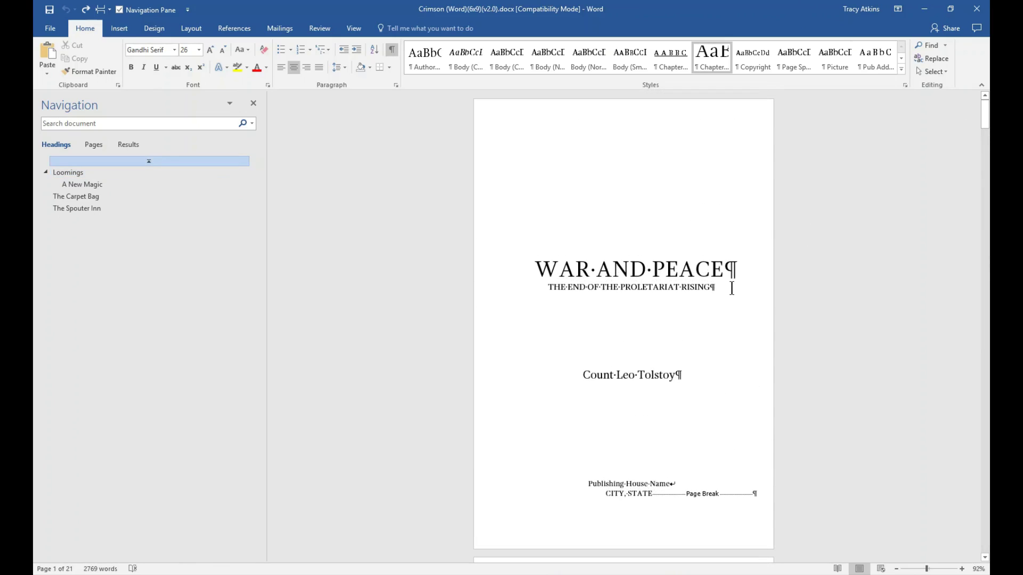
Select the War and Peace title and look through the style gallery for the style it uses.
{"action": "left_click", "coordinate": [684, 275]}
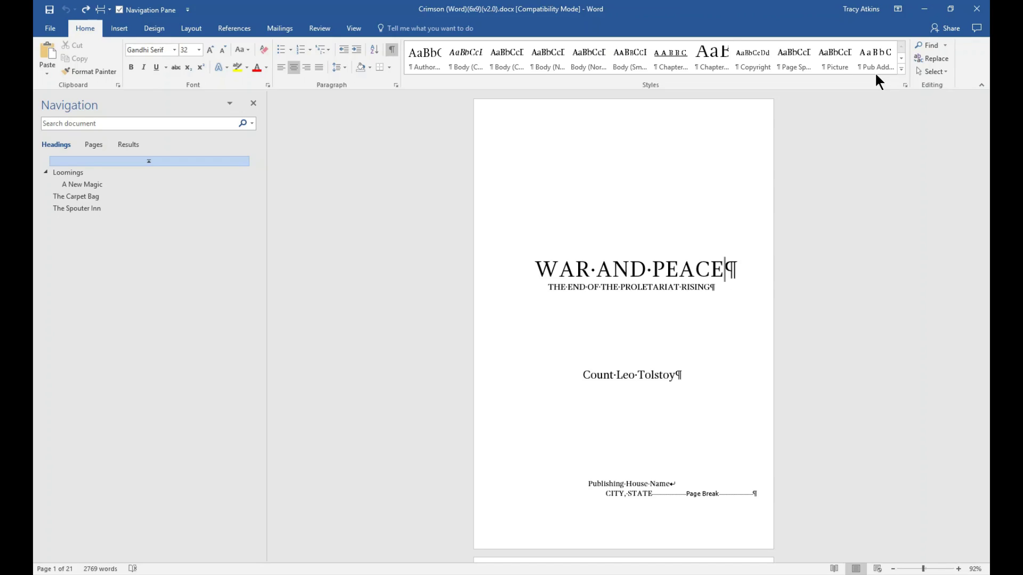
{"action": "left_click_drag", "start_coordinate": [537, 268], "coordinate": [740, 273]}
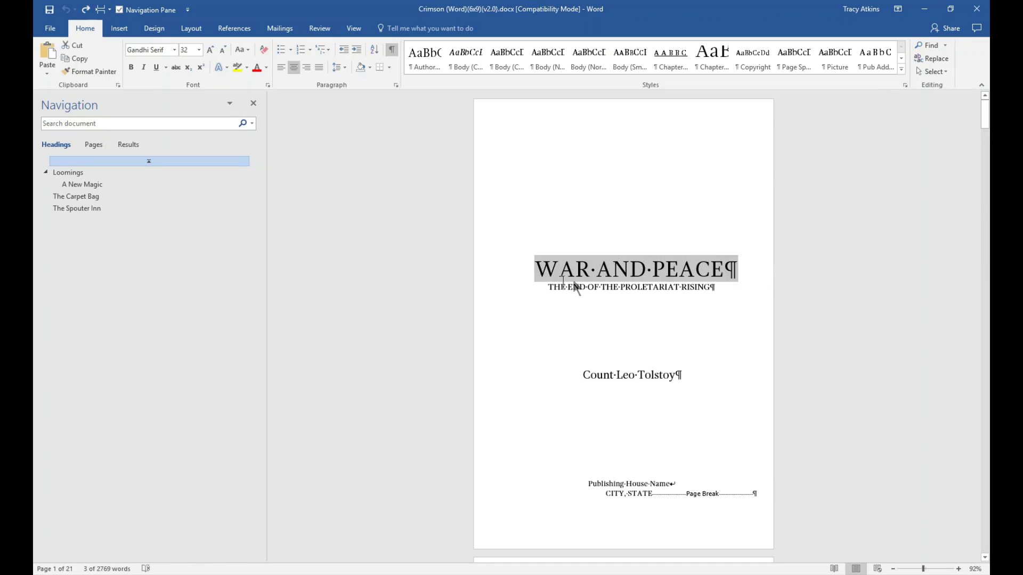
{"action": "left_click", "coordinate": [901, 58]}
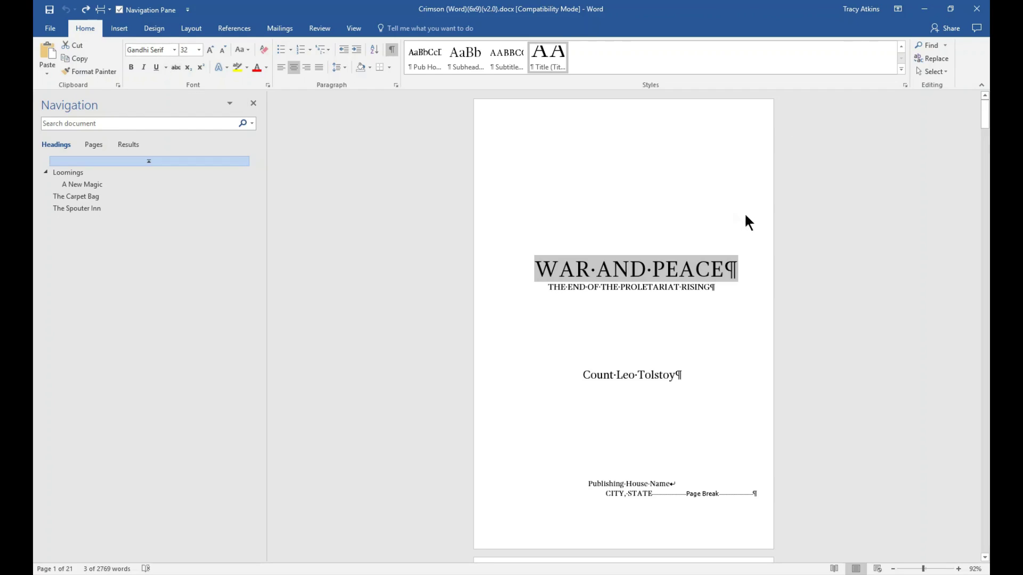
{"action": "left_click", "coordinate": [901, 46]}
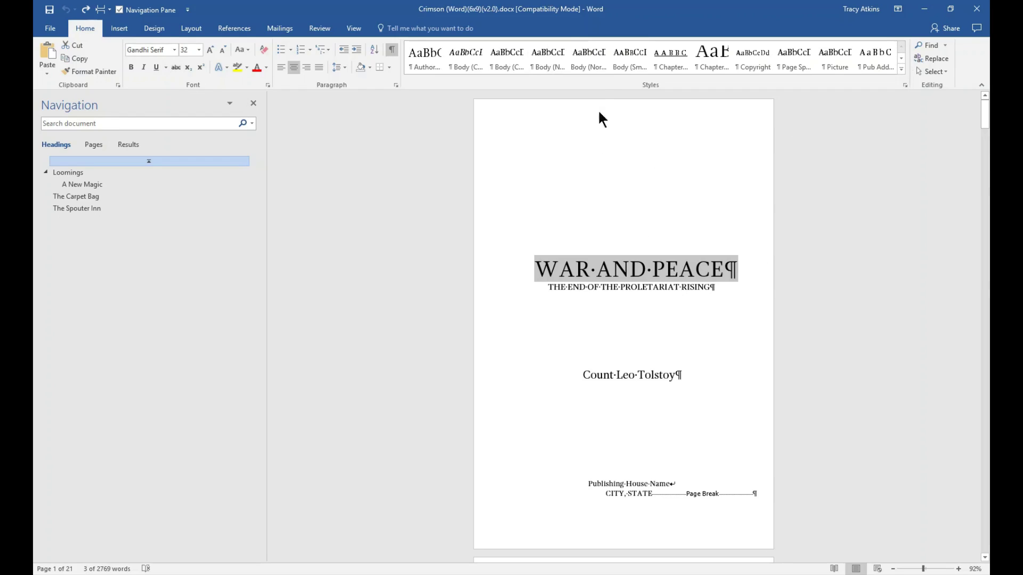
Switch the War and Peace title to the Body (Normal) style and reapply its Title style.
{"action": "left_click", "coordinate": [592, 66]}
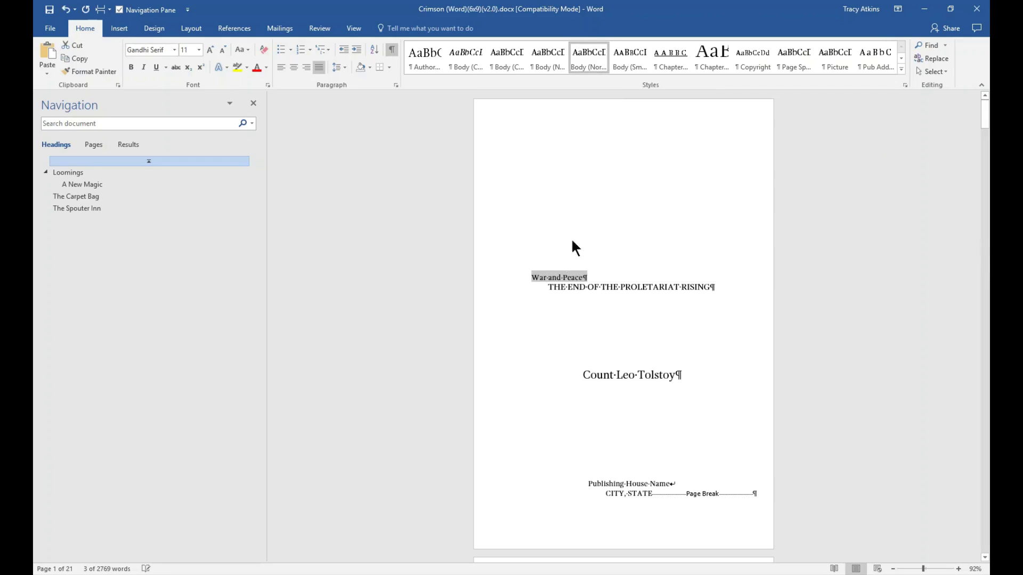
{"action": "left_click", "coordinate": [538, 278]}
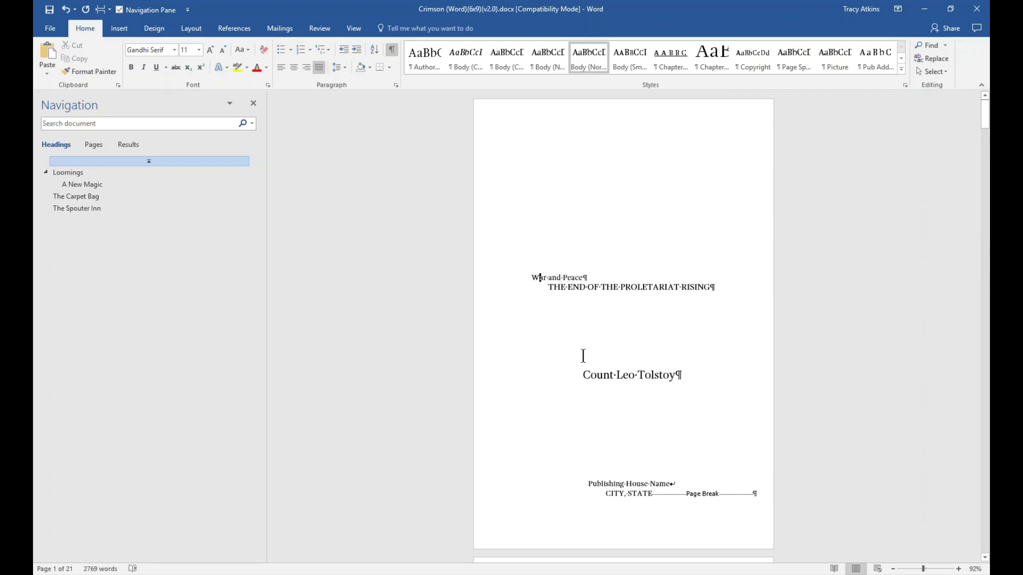
{"action": "left_click", "coordinate": [585, 277]}
{"action": "left_click", "coordinate": [901, 59]}
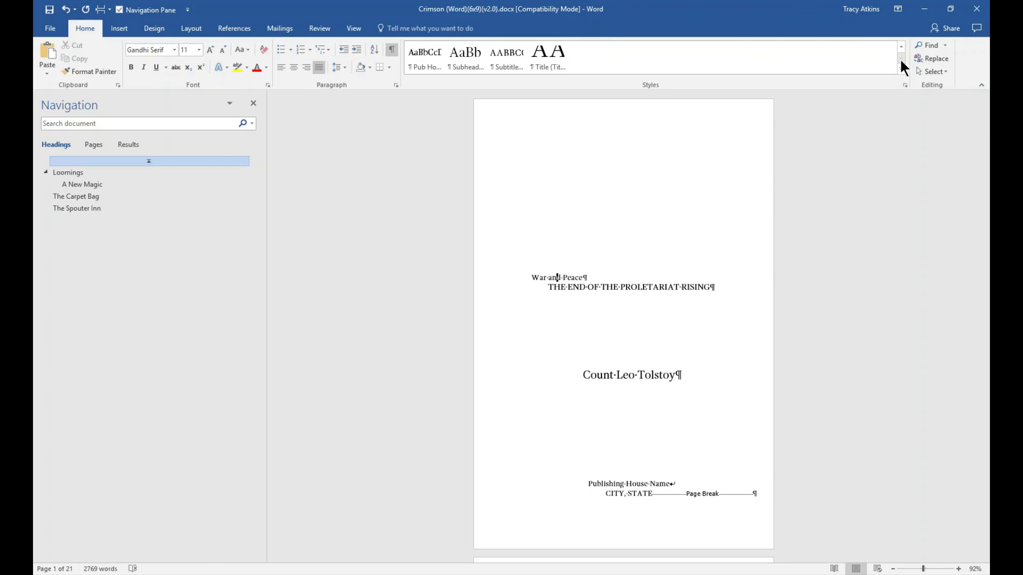
{"action": "left_click", "coordinate": [550, 58]}
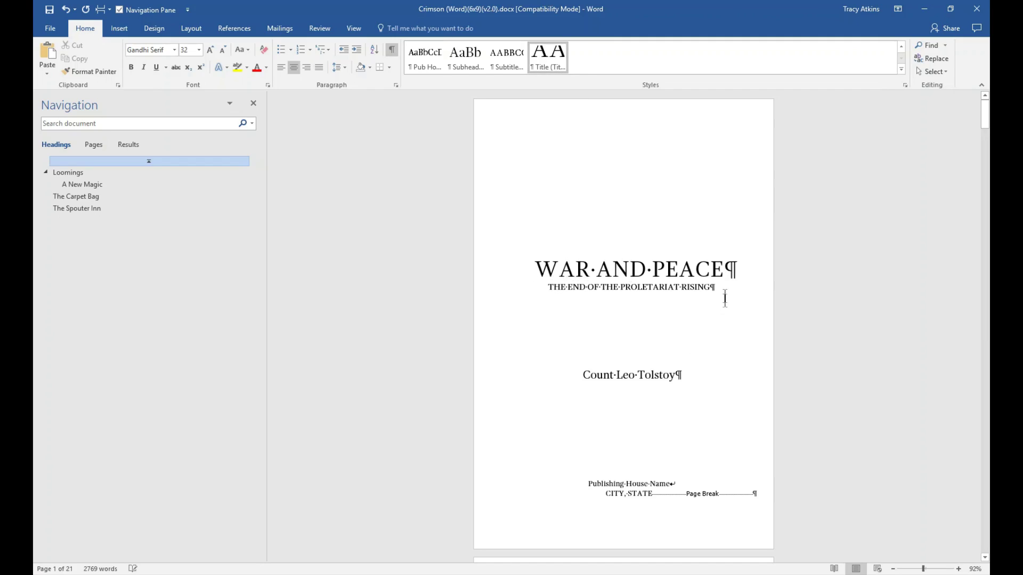
Check which styles the title, subtitle, author name and copyright page text use.
{"action": "left_click", "coordinate": [724, 269]}
{"action": "left_click", "coordinate": [553, 289]}
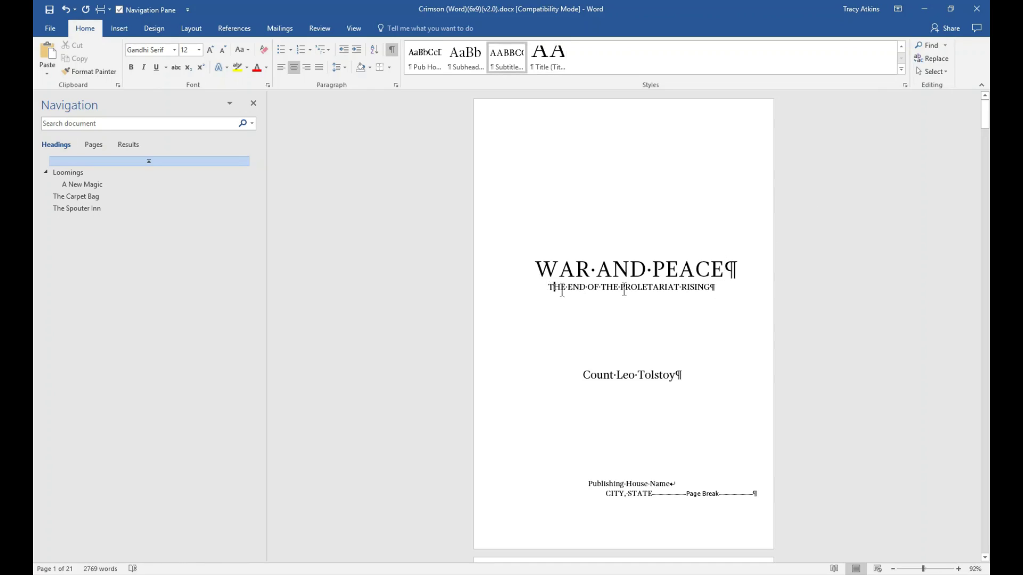
{"action": "left_click", "coordinate": [634, 370]}
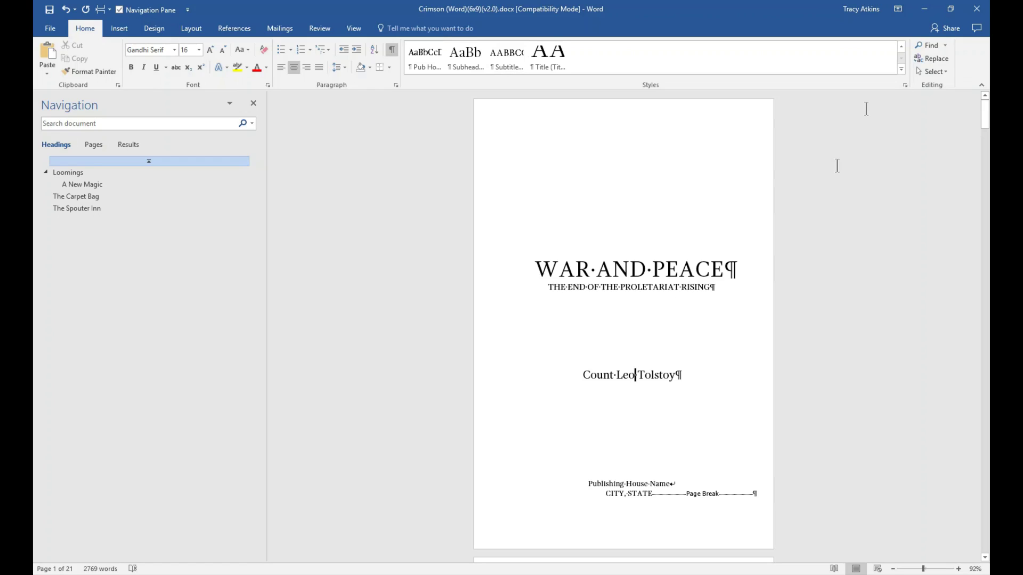
{"action": "left_click", "coordinate": [901, 47]}
{"action": "scroll", "coordinate": [681, 385], "scroll_direction": "down", "scroll_amount": 8}
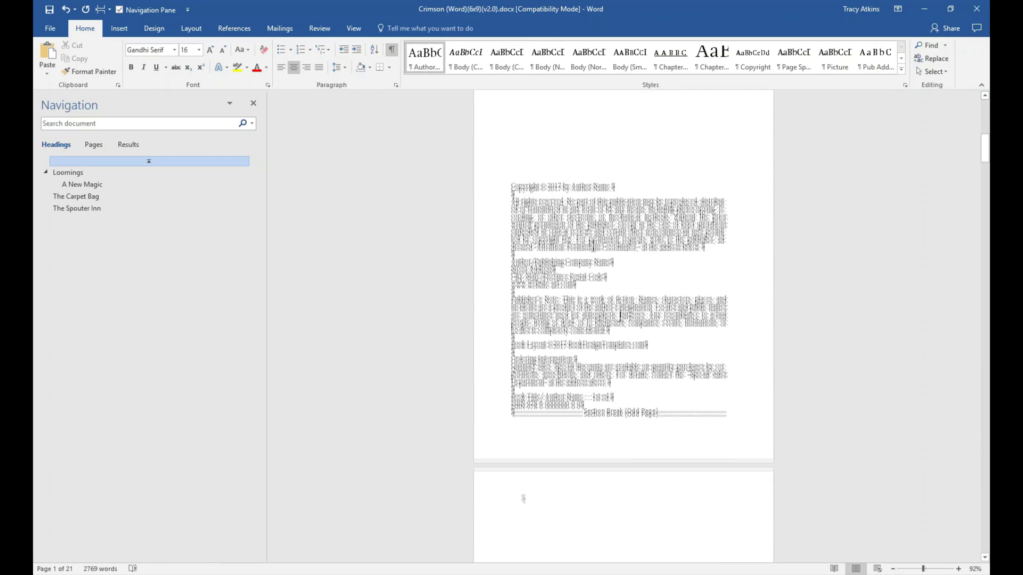
{"action": "left_click", "coordinate": [590, 214]}
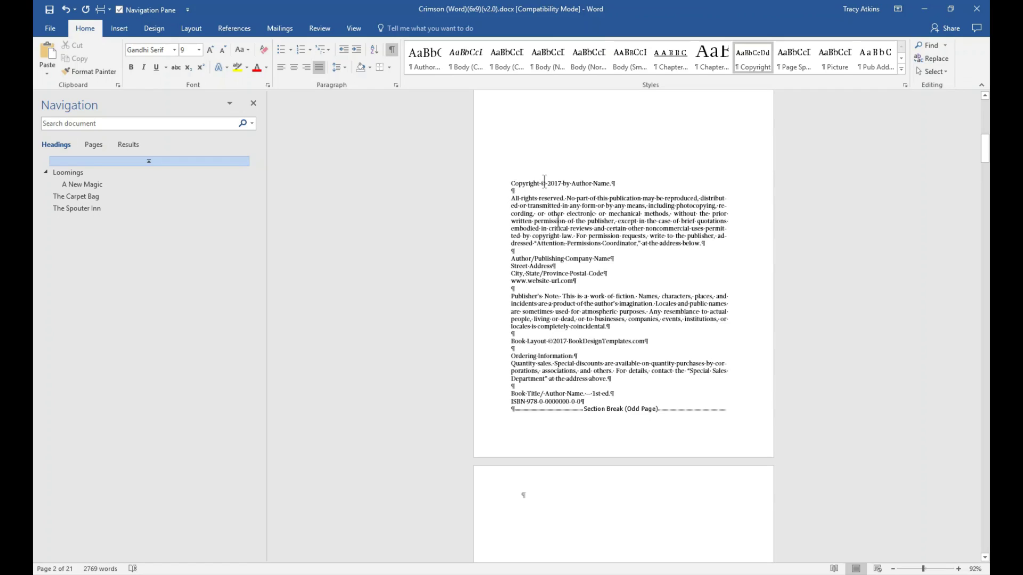
Check which styles the Chapter One label, the Loomings title and its opening paragraph use.
{"action": "scroll", "coordinate": [633, 365], "scroll_direction": "down", "scroll_amount": 5}
{"action": "scroll", "coordinate": [635, 316], "scroll_direction": "down", "scroll_amount": 10}
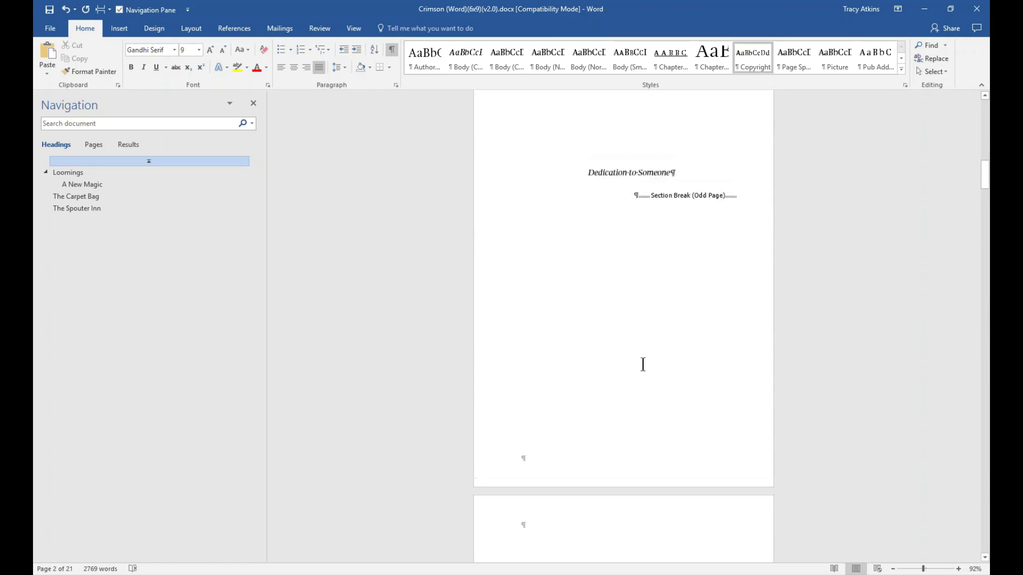
{"action": "scroll", "coordinate": [622, 382], "scroll_direction": "down", "scroll_amount": 10}
{"action": "scroll", "coordinate": [622, 382], "scroll_direction": "down", "scroll_amount": 3}
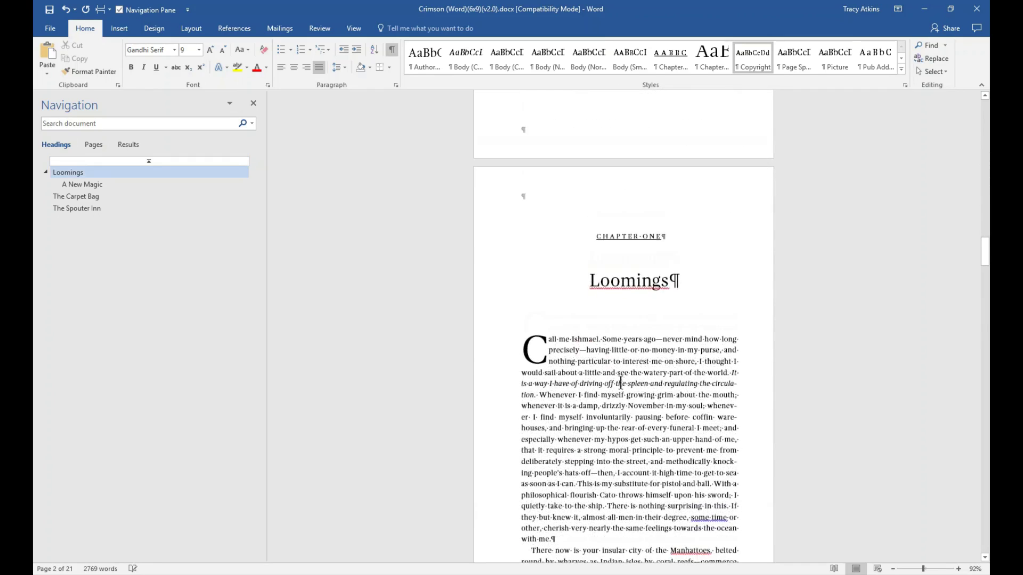
{"action": "left_click", "coordinate": [617, 167]}
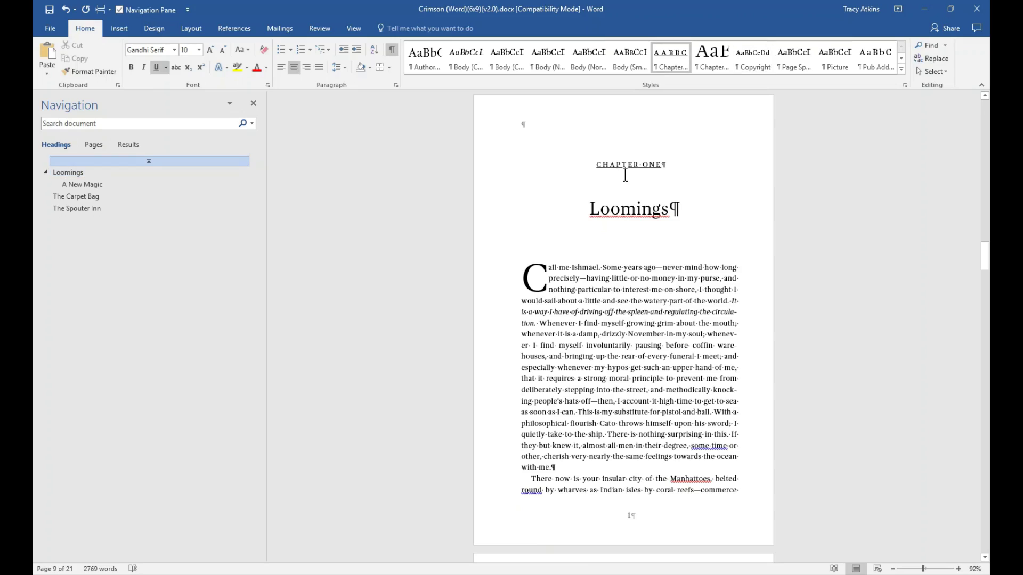
{"action": "left_click", "coordinate": [635, 215]}
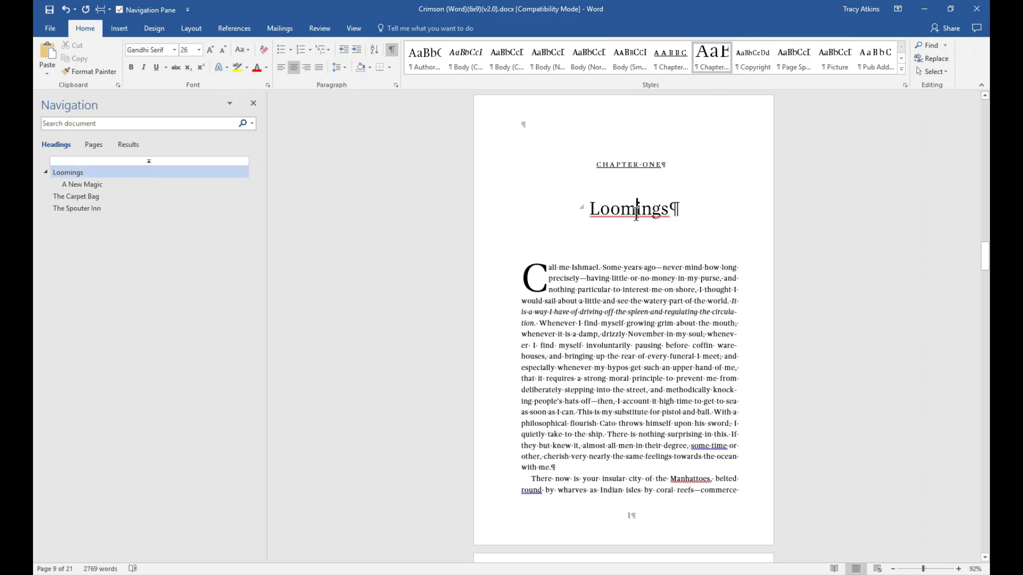
{"action": "left_click", "coordinate": [581, 313]}
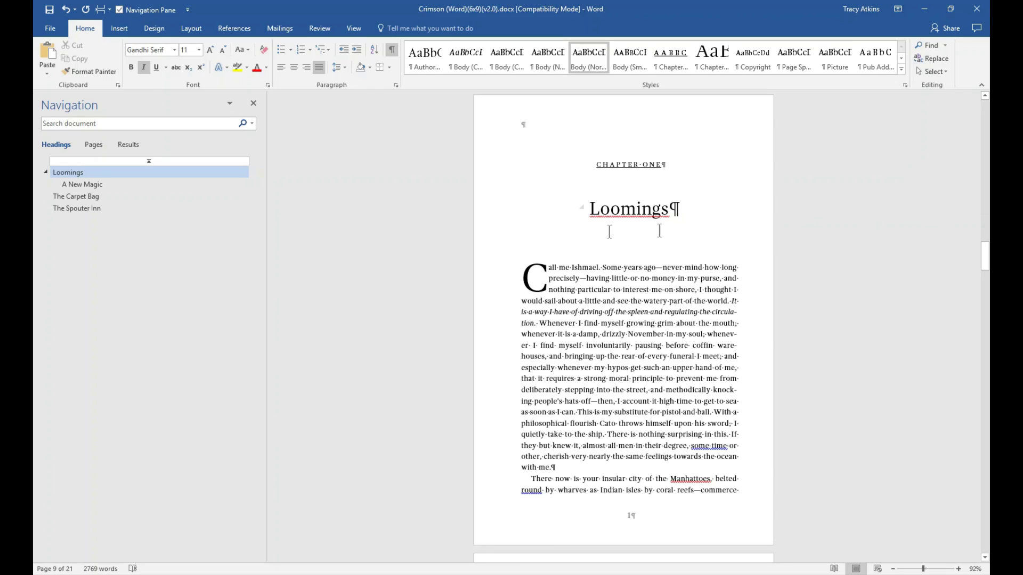
Return to the War and Peace title page and zoom the view to page width.
{"action": "scroll", "coordinate": [676, 344], "scroll_direction": "up", "scroll_amount": 1}
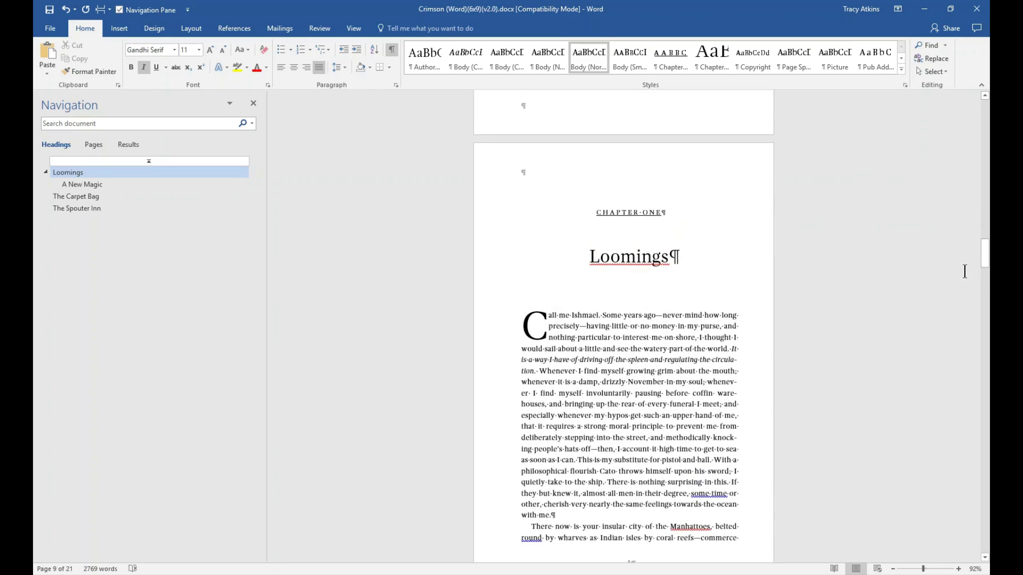
{"action": "left_click_drag", "start_coordinate": [985, 261], "coordinate": [985, 124]}
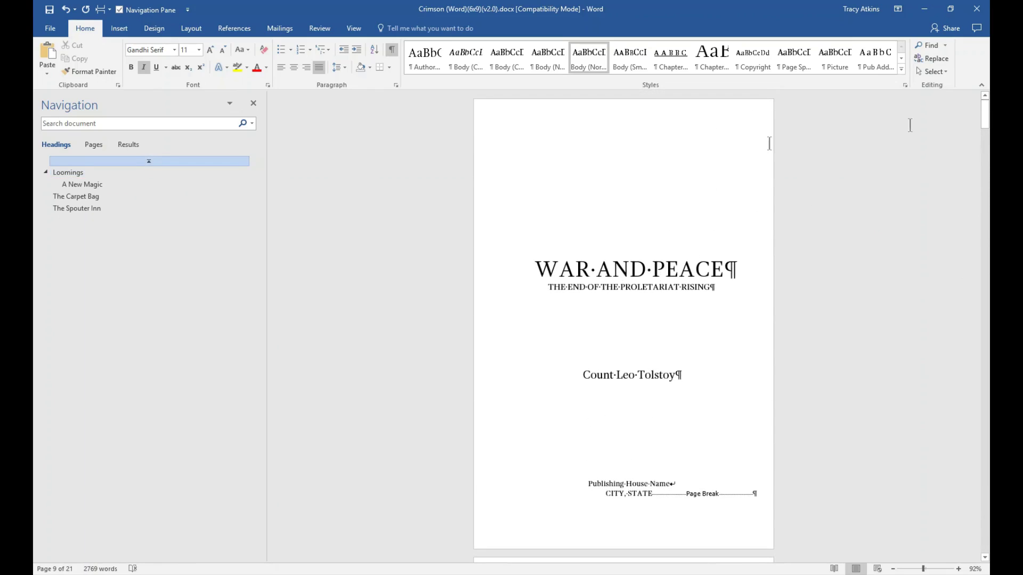
{"action": "left_click", "coordinate": [354, 28]}
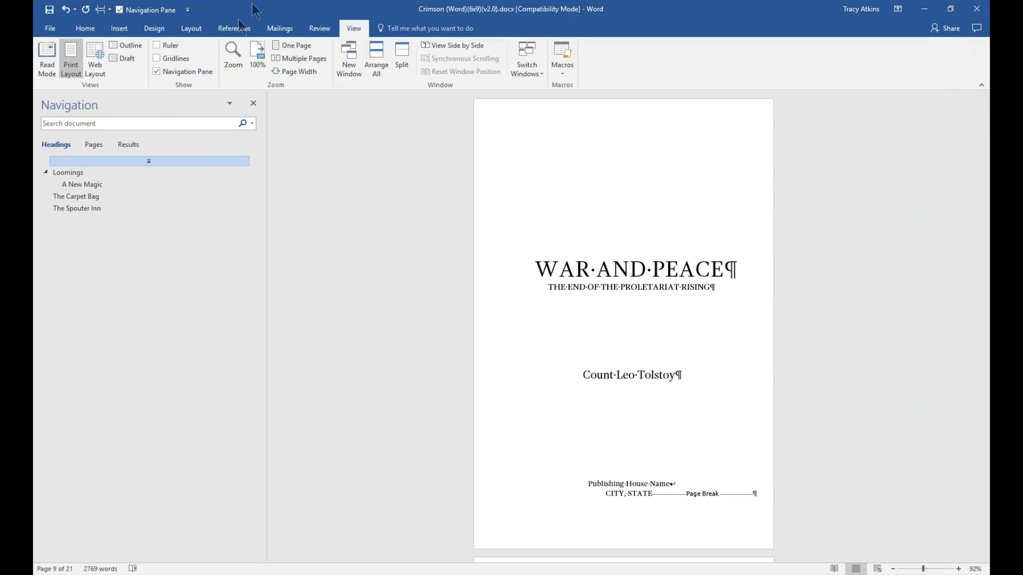
{"action": "left_click", "coordinate": [298, 71]}
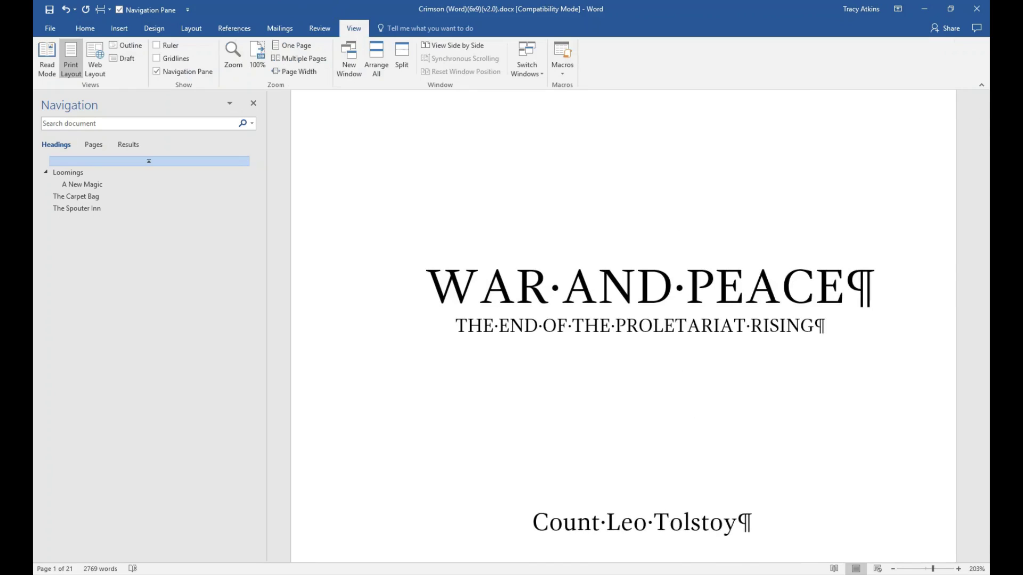
Replace the title War and Peace with The Life and Adventures of Robinson Crusoe, pasted as text only, and separate it from the subtitle with a paragraph break.
{"action": "left_click", "coordinate": [807, 293]}
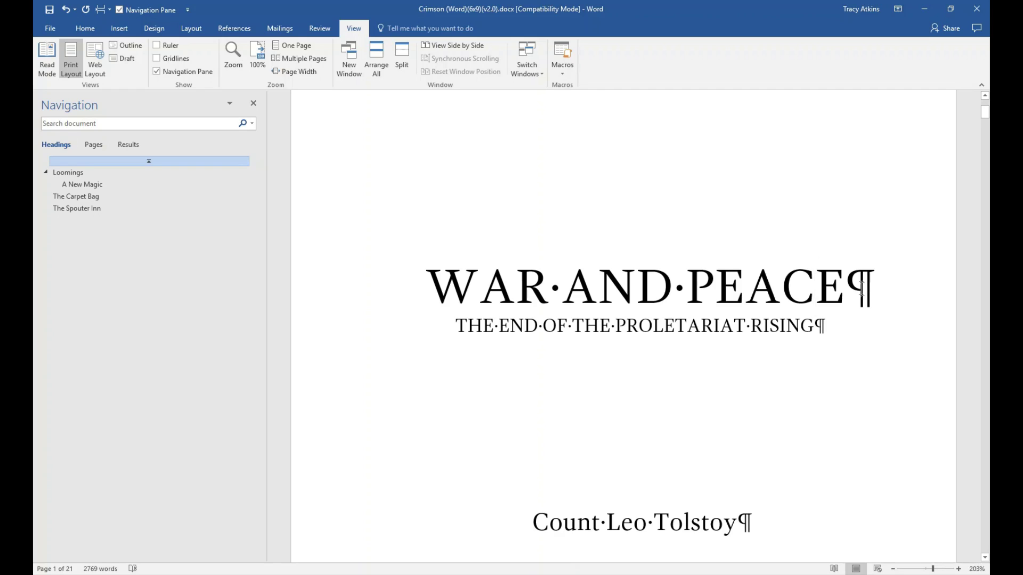
{"action": "left_click_drag", "start_coordinate": [847, 287], "coordinate": [448, 296]}
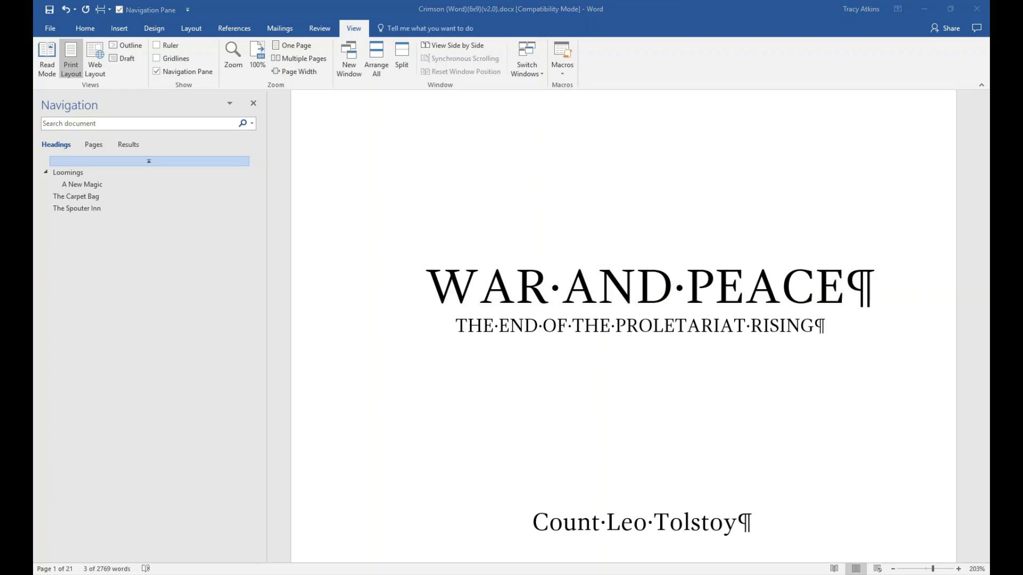
{"action": "right_click", "coordinate": [840, 287]}
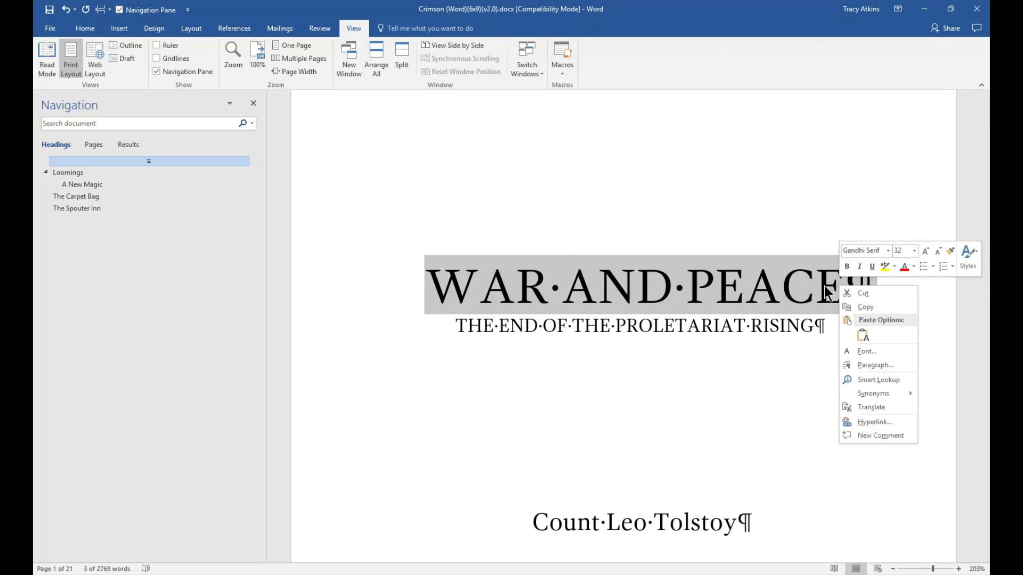
{"action": "left_click", "coordinate": [864, 334]}
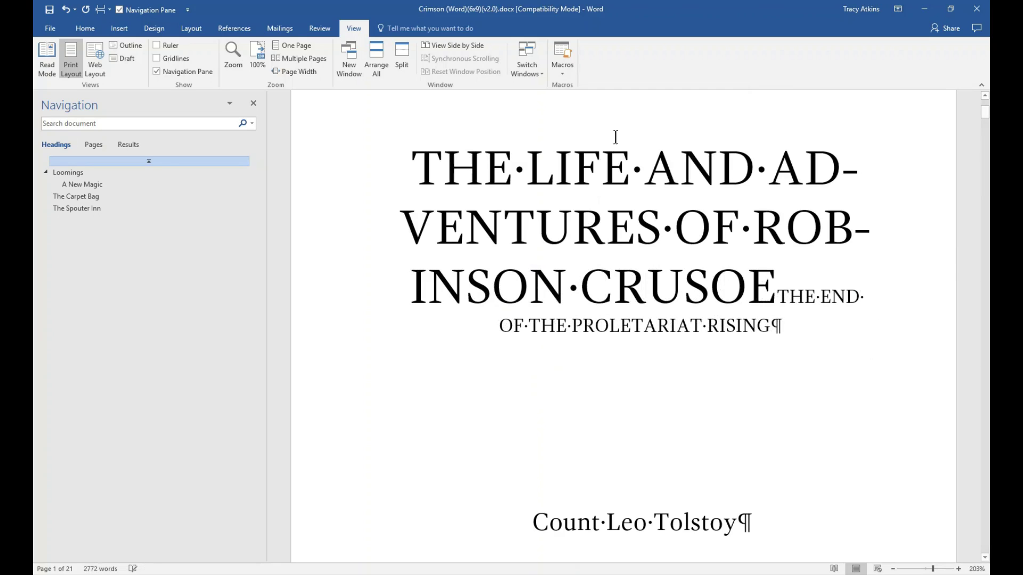
{"action": "key", "text": "Return"}
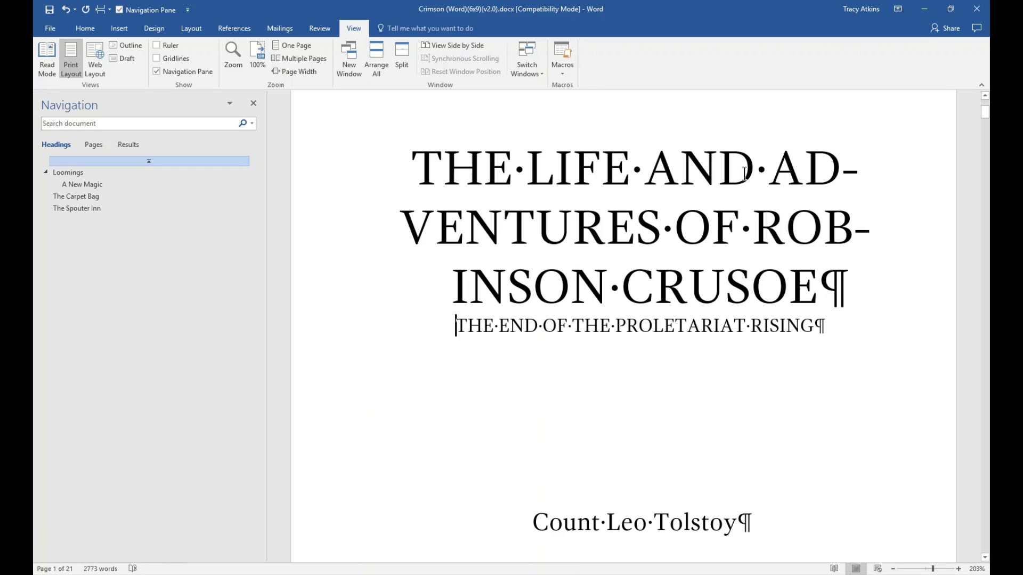
{"action": "left_click", "coordinate": [645, 177]}
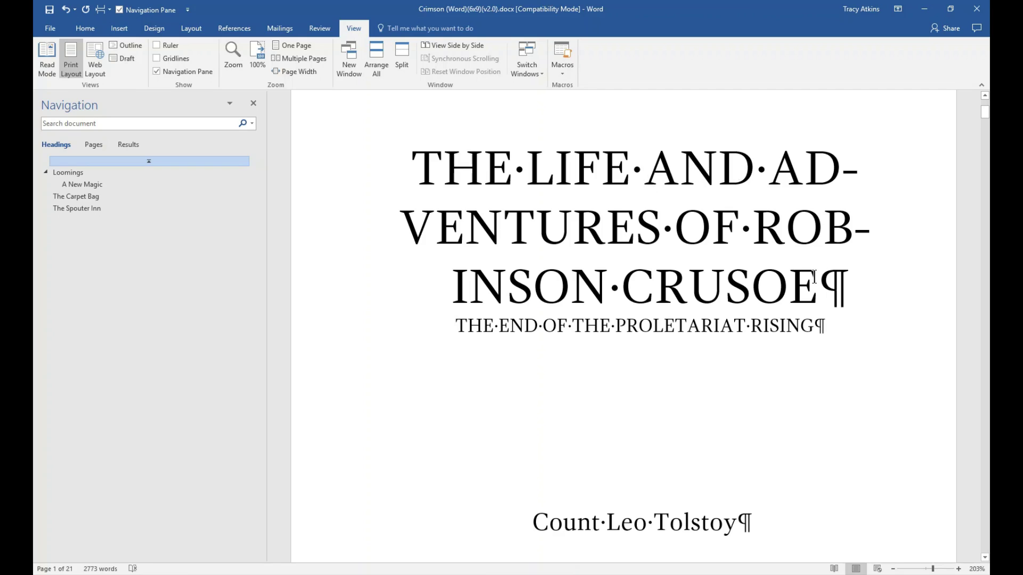
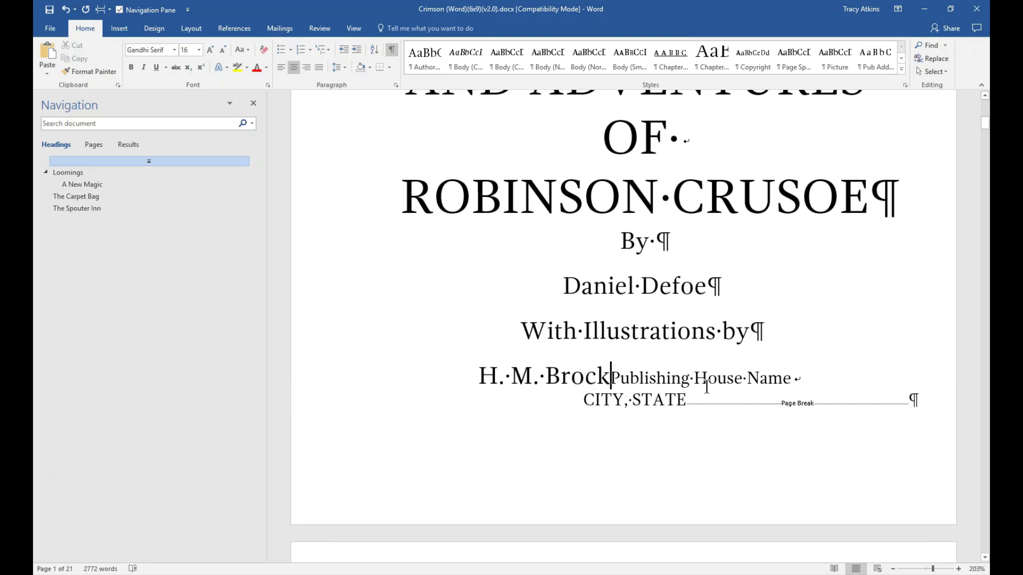
Move the publishing house name into its own paragraph and replace the paragraph marks after "By" and "With Illustrations by" with line breaks.
{"action": "key", "text": "Return"}
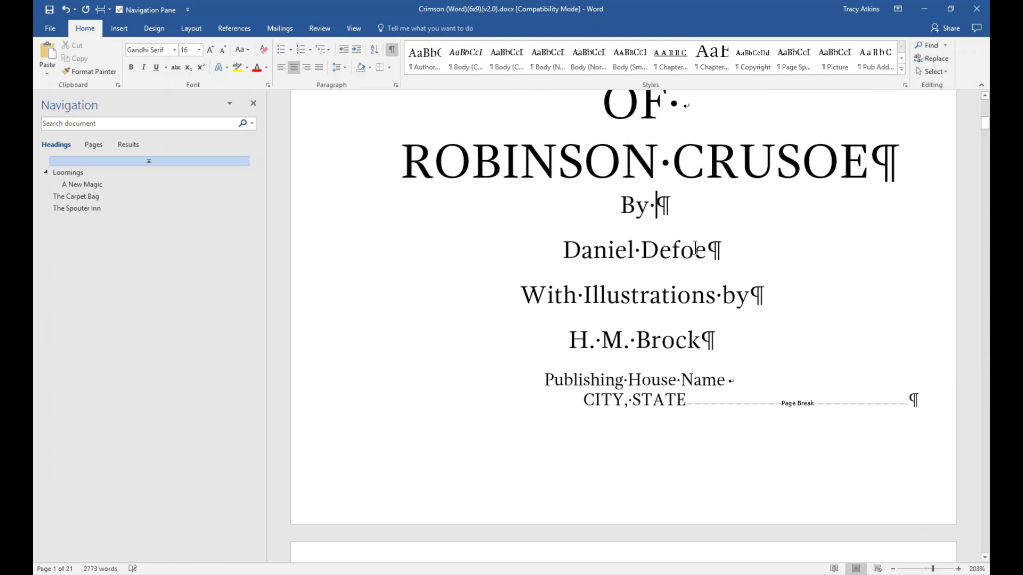
{"action": "left_click", "coordinate": [751, 297]}
{"action": "left_click", "coordinate": [657, 207]}
{"action": "key", "text": "Delete"}
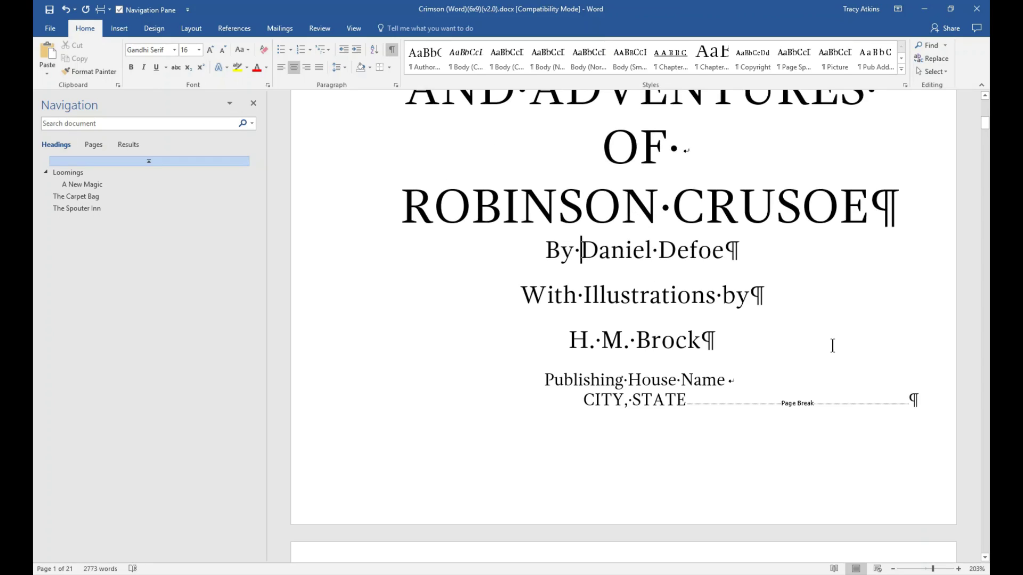
{"action": "key", "text": "shift+Return"}
{"action": "left_click", "coordinate": [753, 296]}
{"action": "key", "text": "Delete"}
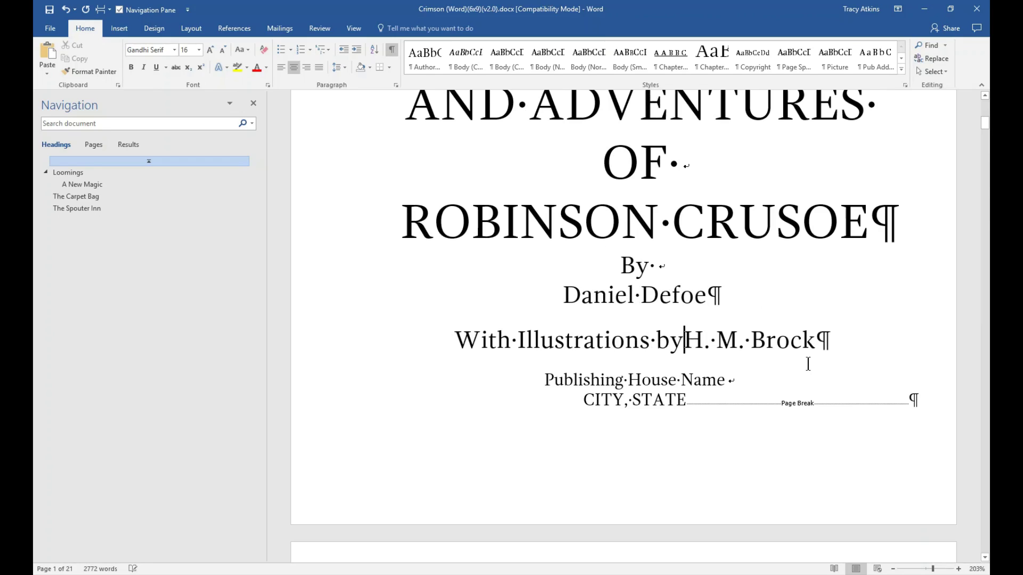
{"action": "key", "text": "shift+Return"}
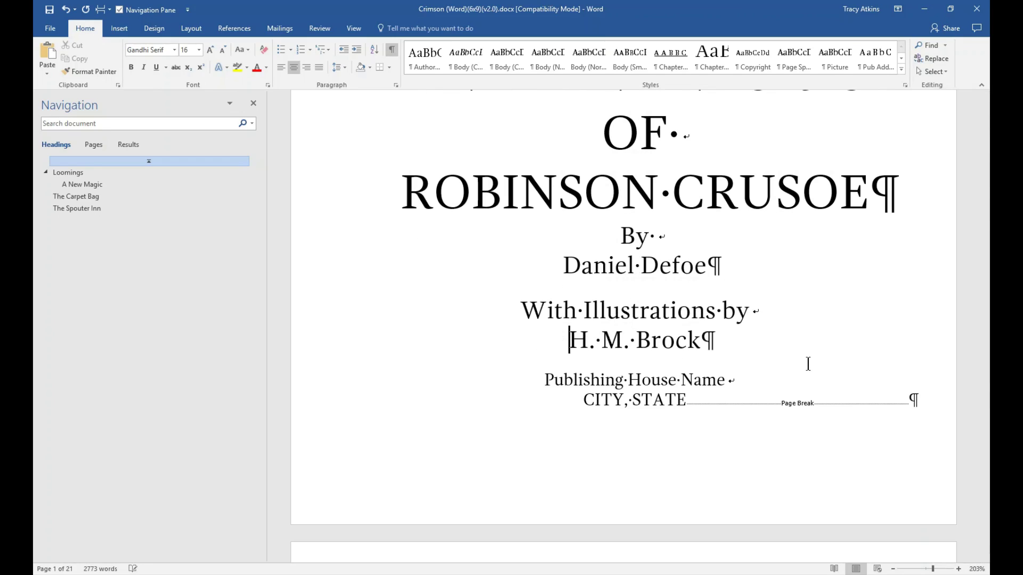
Apply the Author style to the author and illustrator lines on the title page.
{"action": "left_click_drag", "start_coordinate": [623, 237], "coordinate": [727, 336]}
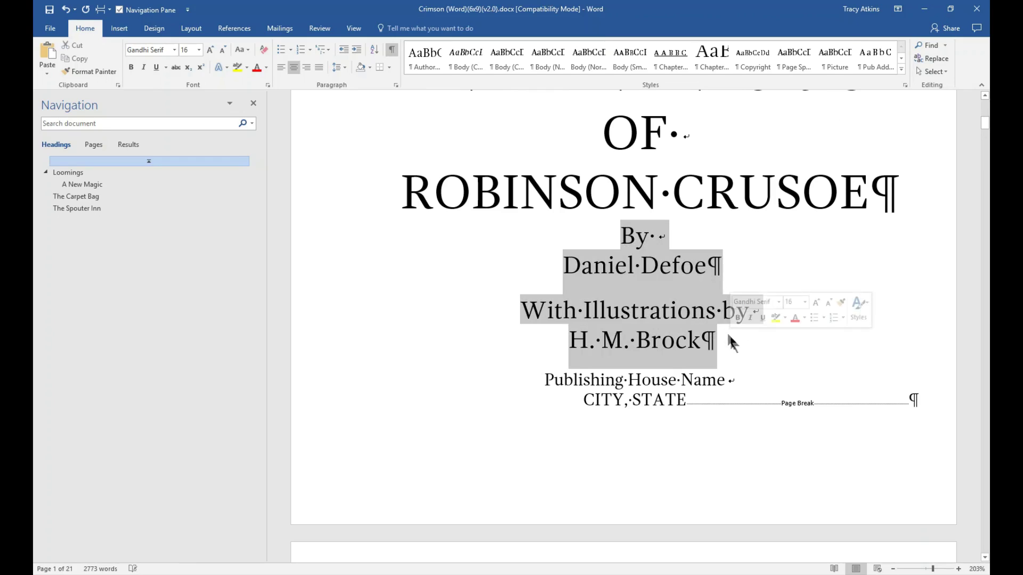
{"action": "left_click", "coordinate": [419, 64]}
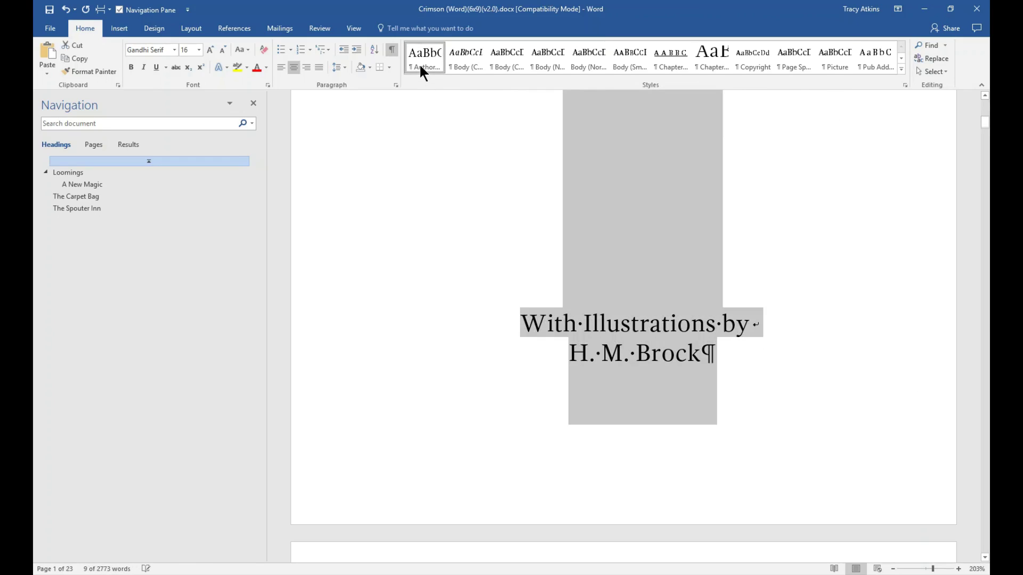
{"action": "scroll", "coordinate": [804, 335], "scroll_direction": "up", "scroll_amount": 5}
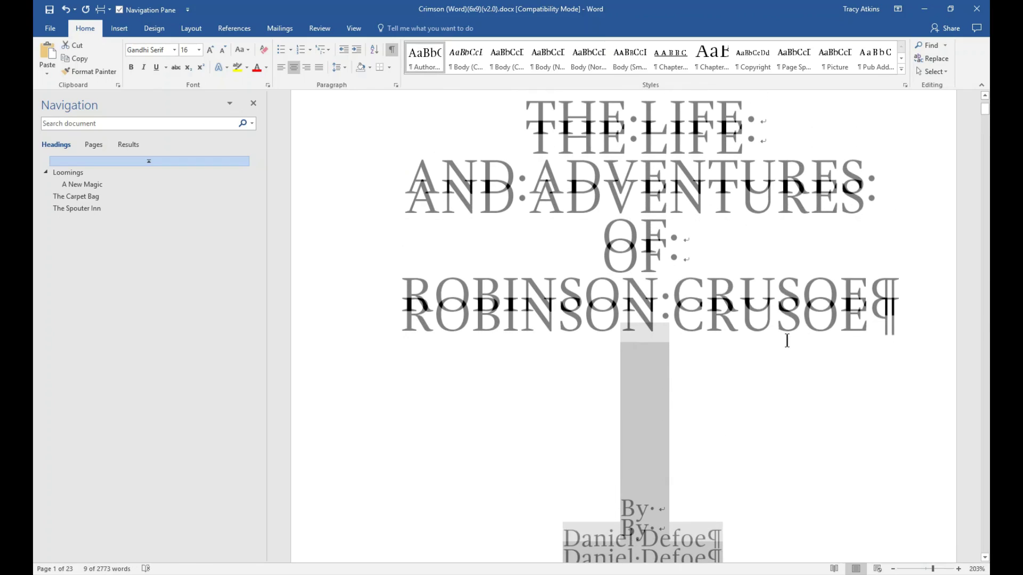
Replace the paragraph mark after the author's name with two line breaks, leaving a blank line above the illustrator credit.
{"action": "scroll", "coordinate": [794, 388], "scroll_direction": "down", "scroll_amount": 4}
{"action": "scroll", "coordinate": [794, 388], "scroll_direction": "down", "scroll_amount": 1}
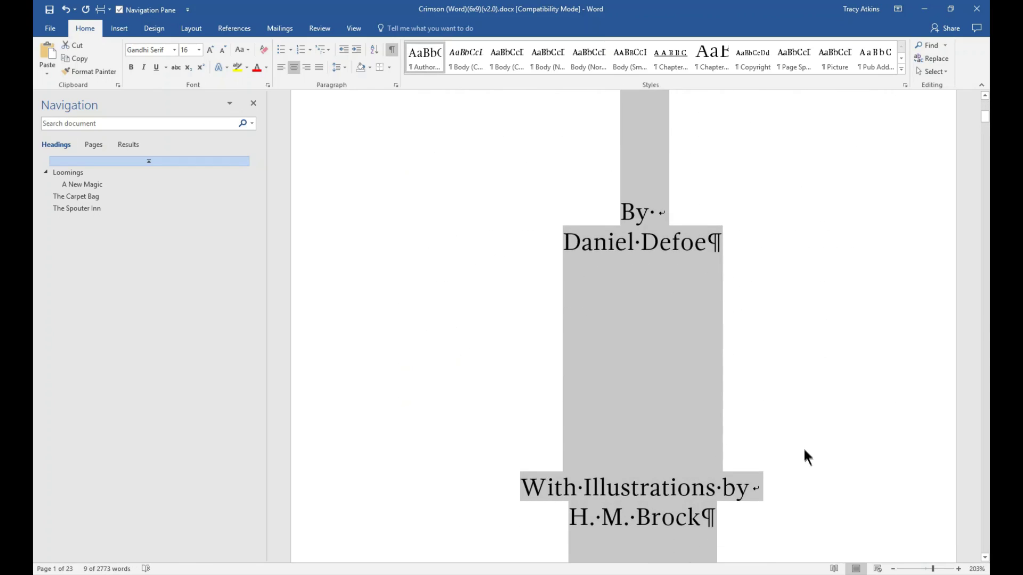
{"action": "scroll", "coordinate": [803, 446], "scroll_direction": "down", "scroll_amount": 1}
{"action": "left_click", "coordinate": [712, 189]}
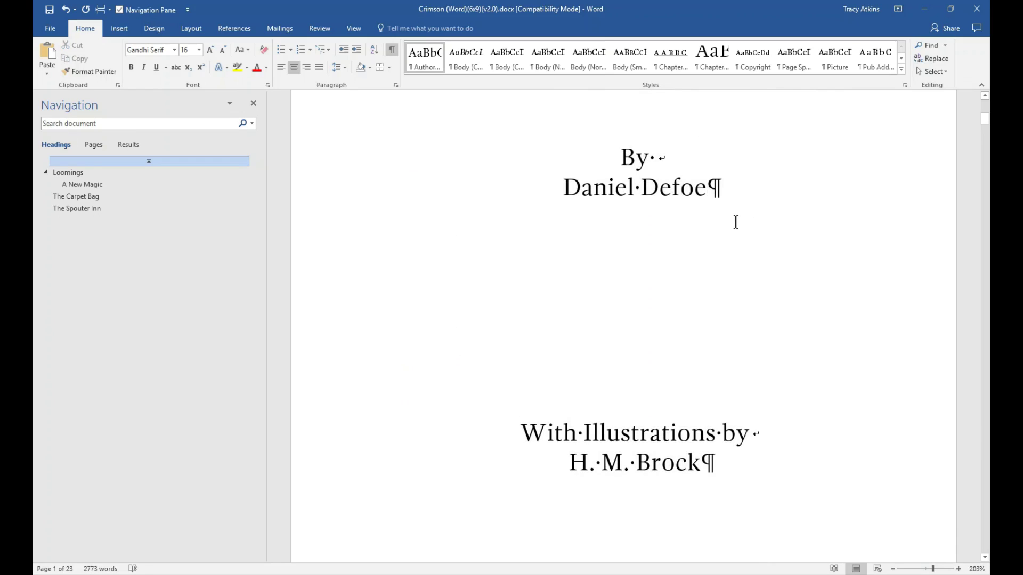
{"action": "key", "text": "Delete"}
{"action": "key", "text": "shift+Return"}
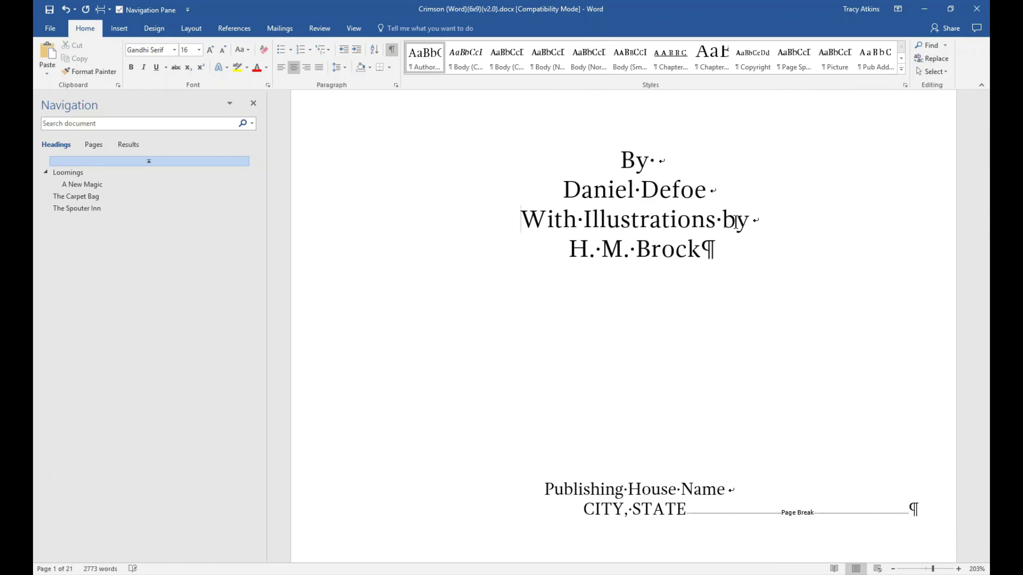
{"action": "key", "text": "shift+Return"}
{"action": "scroll", "coordinate": [736, 222], "scroll_direction": "up", "scroll_amount": 10}
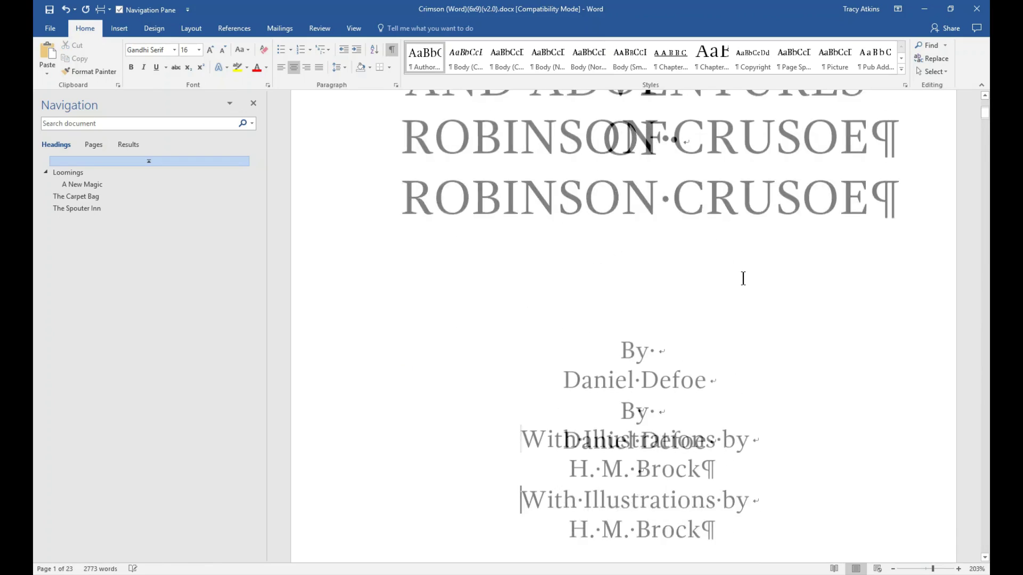
{"action": "scroll", "coordinate": [768, 305], "scroll_direction": "down", "scroll_amount": 10}
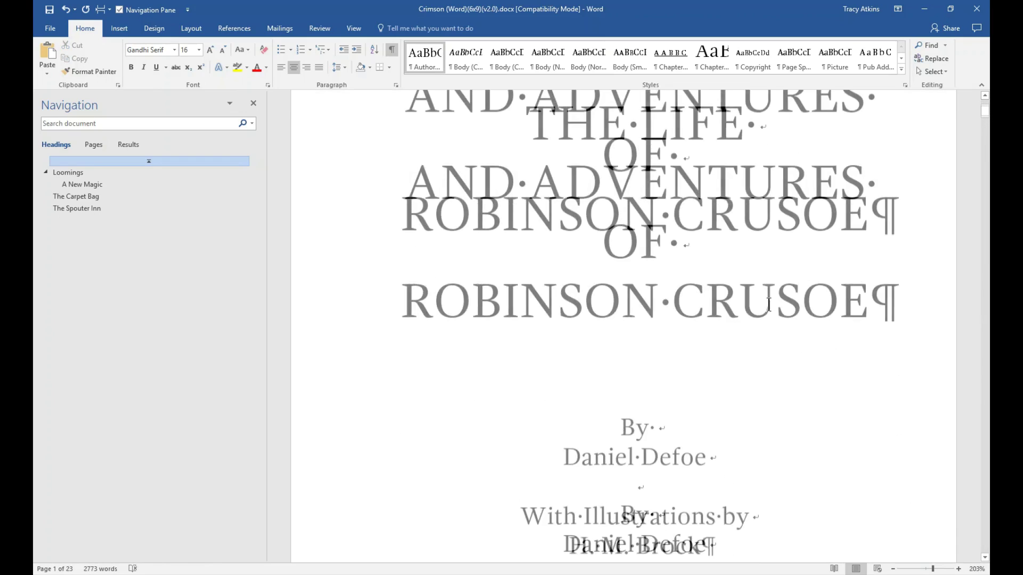
Delete the publishing house name and city/state placeholder text from the title page, keeping the page break.
{"action": "scroll", "coordinate": [768, 334], "scroll_direction": "down", "scroll_amount": 5}
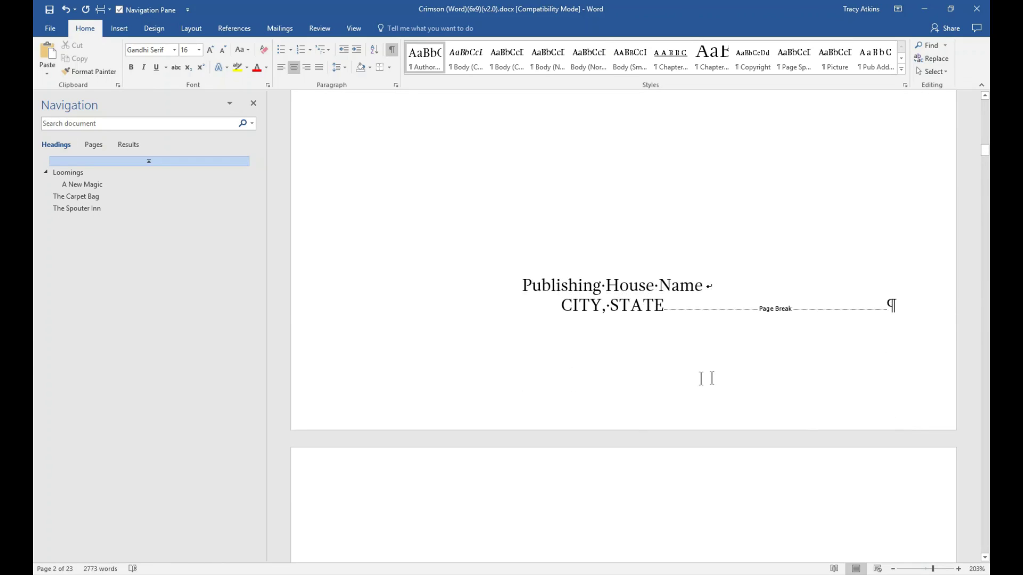
{"action": "left_click_drag", "start_coordinate": [665, 307], "coordinate": [501, 285]}
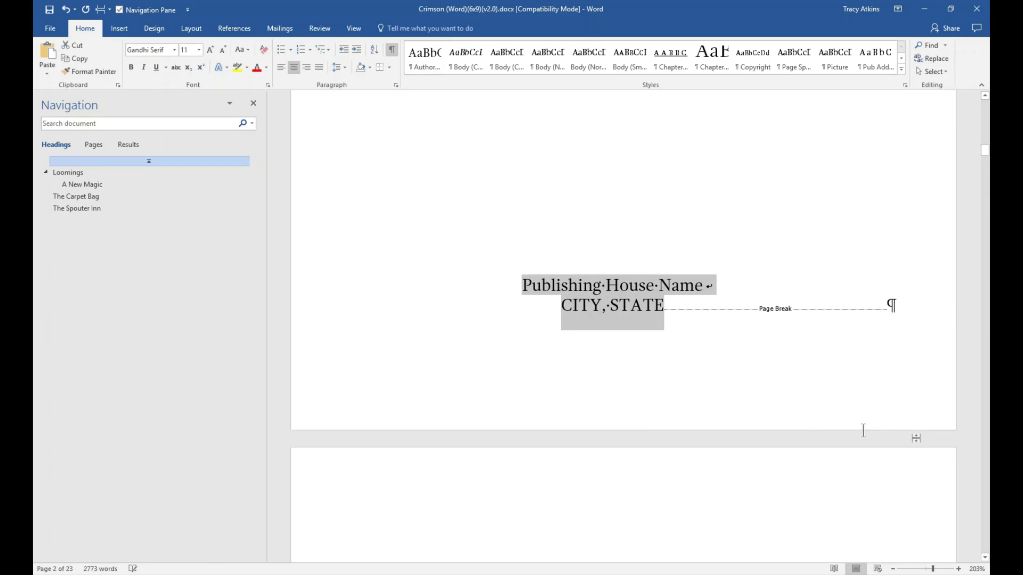
{"action": "key", "text": "Delete"}
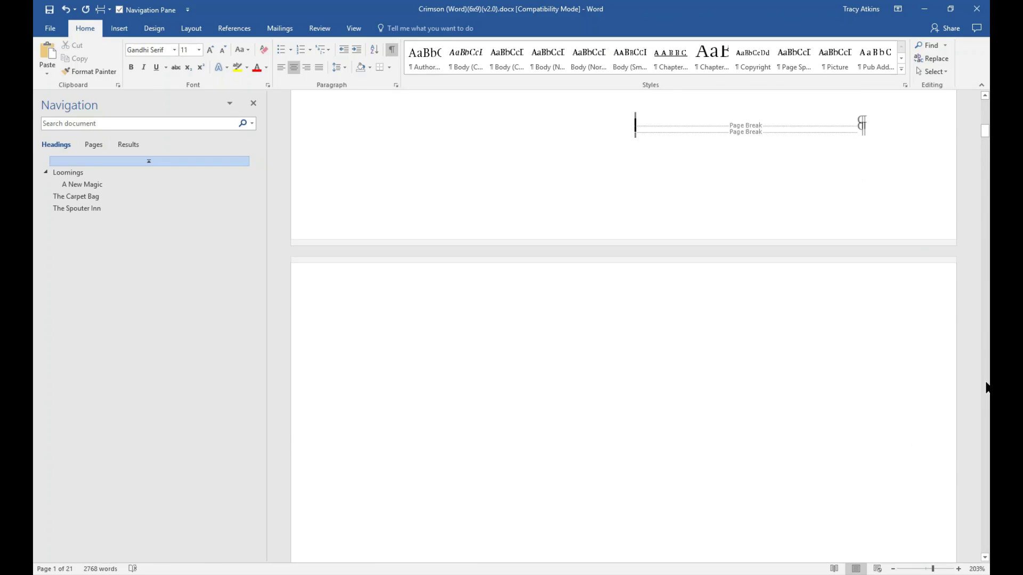
{"action": "scroll", "coordinate": [986, 387], "scroll_direction": "up", "scroll_amount": 3}
{"action": "scroll", "coordinate": [856, 229], "scroll_direction": "up", "scroll_amount": 3}
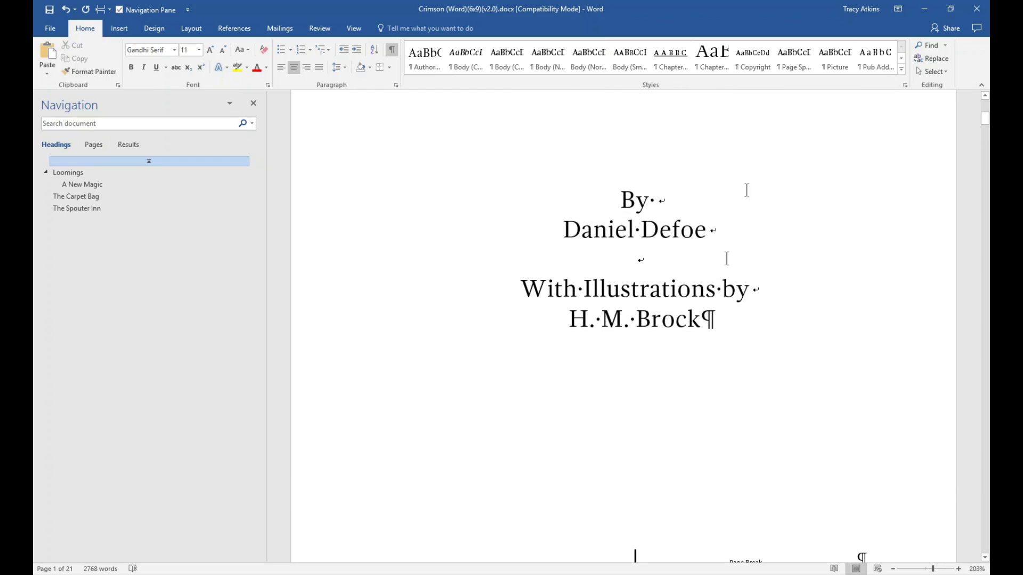
{"action": "scroll", "coordinate": [701, 372], "scroll_direction": "up", "scroll_amount": 3}
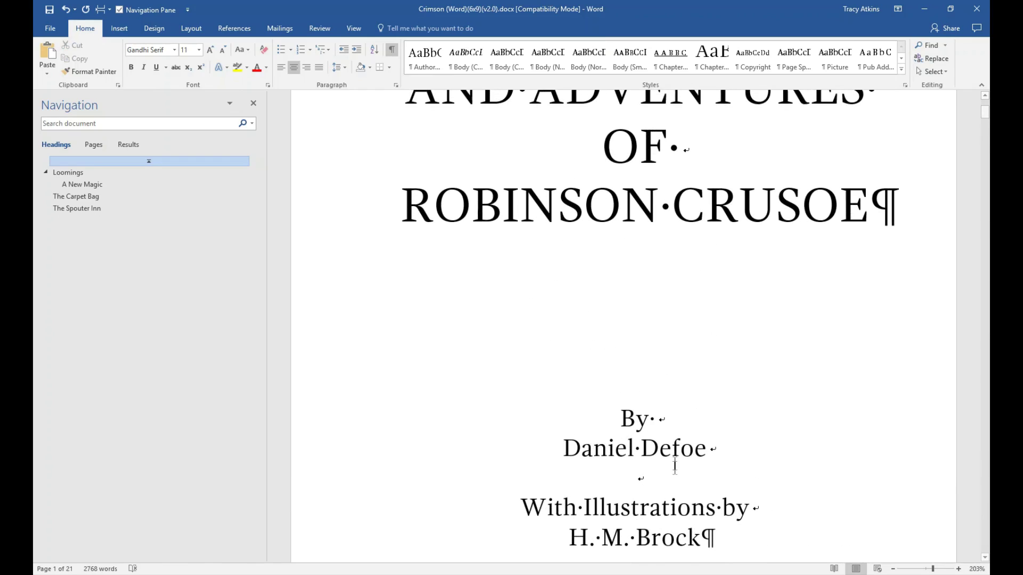
{"action": "scroll", "coordinate": [675, 469], "scroll_direction": "up", "scroll_amount": 3}
{"action": "scroll", "coordinate": [689, 429], "scroll_direction": "down", "scroll_amount": 9}
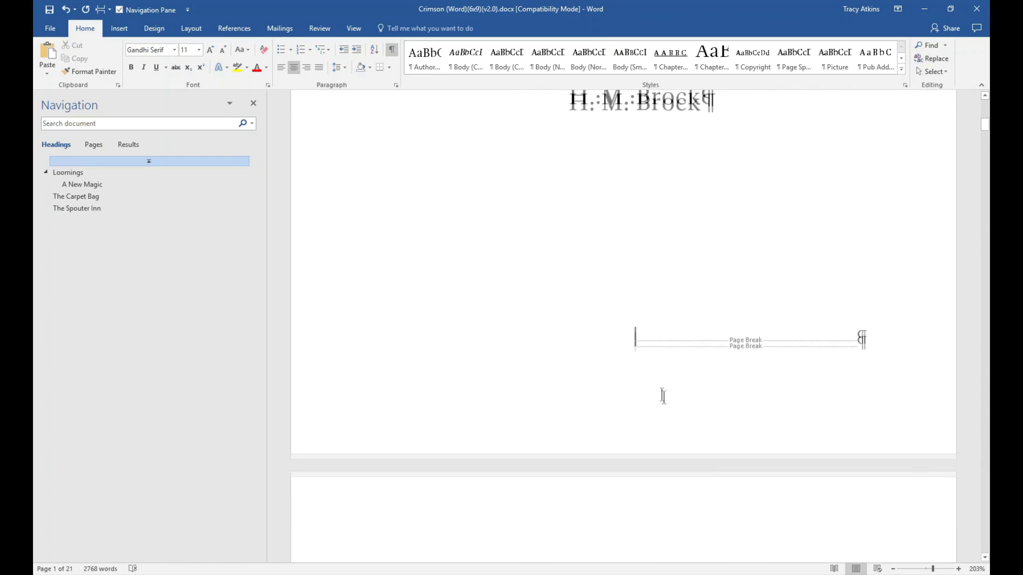
{"action": "scroll", "coordinate": [664, 398], "scroll_direction": "down", "scroll_amount": 2}
Switch the view to one whole page and check the layout of the finished title page.
{"action": "left_click", "coordinate": [644, 290]}
{"action": "key", "text": "ctrl+Return"}
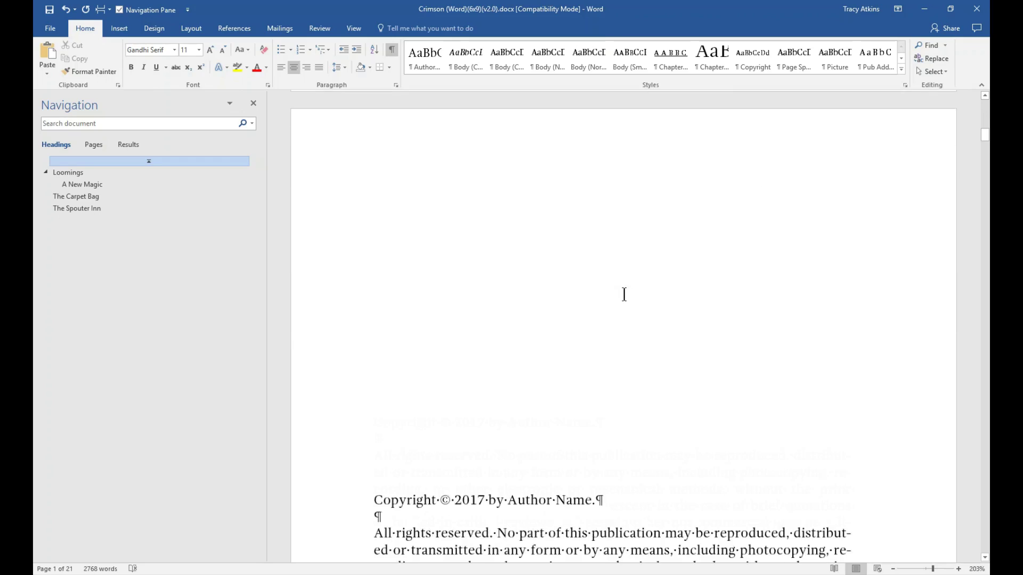
{"action": "scroll", "coordinate": [567, 377], "scroll_direction": "up", "scroll_amount": 10}
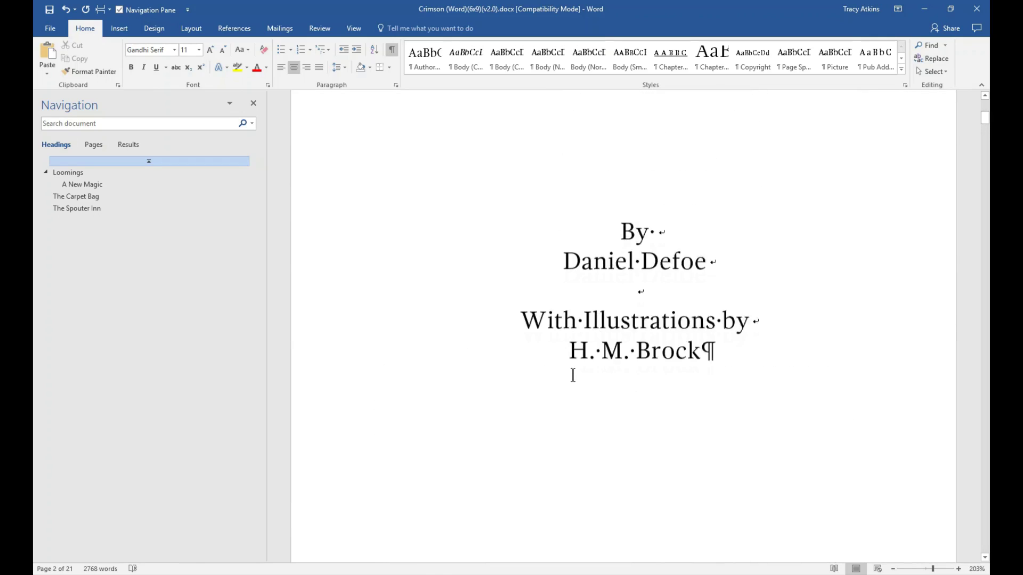
{"action": "left_click", "coordinate": [353, 27]}
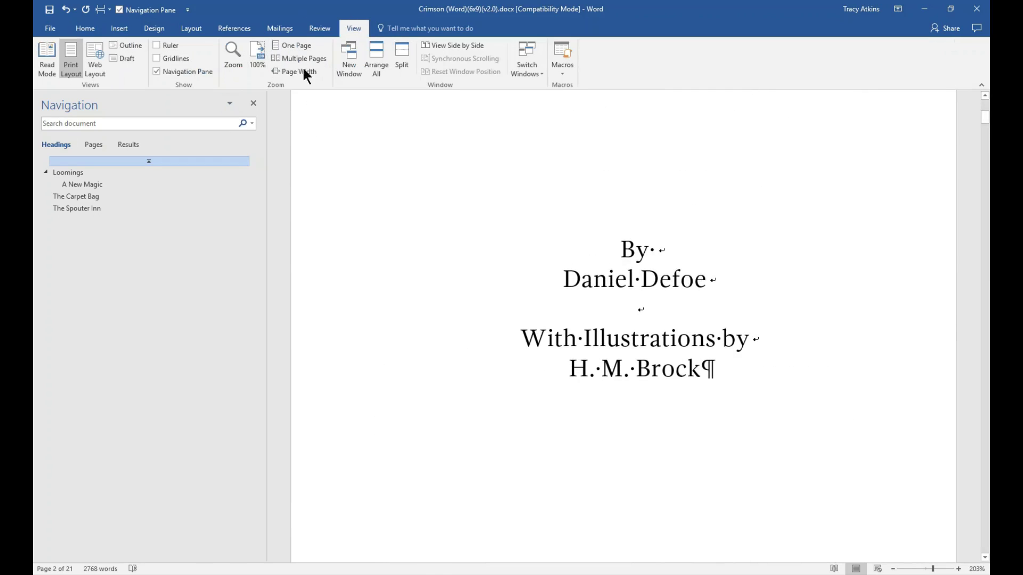
{"action": "left_click", "coordinate": [296, 44]}
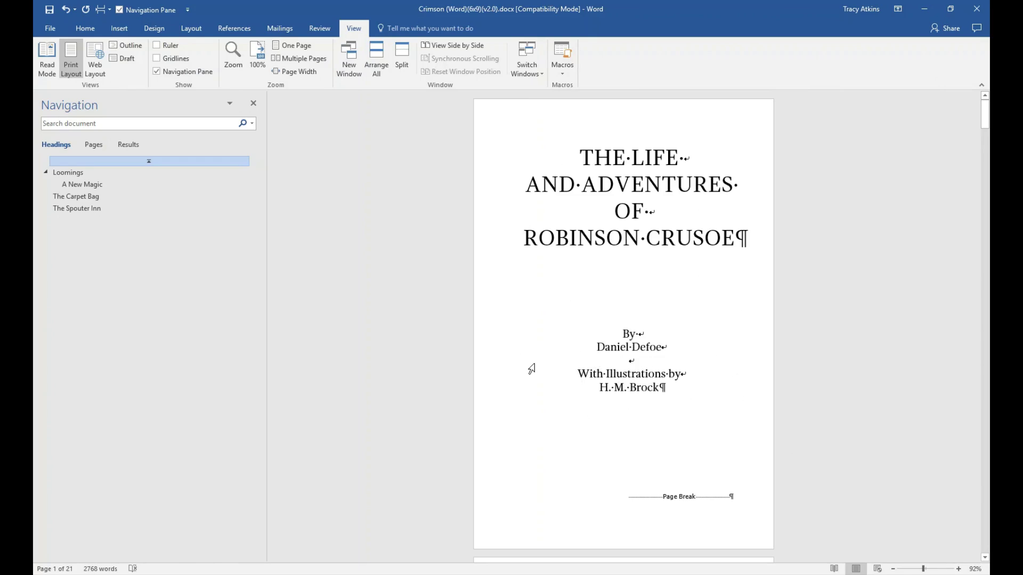
{"action": "scroll", "coordinate": [543, 361], "scroll_direction": "down", "scroll_amount": 7}
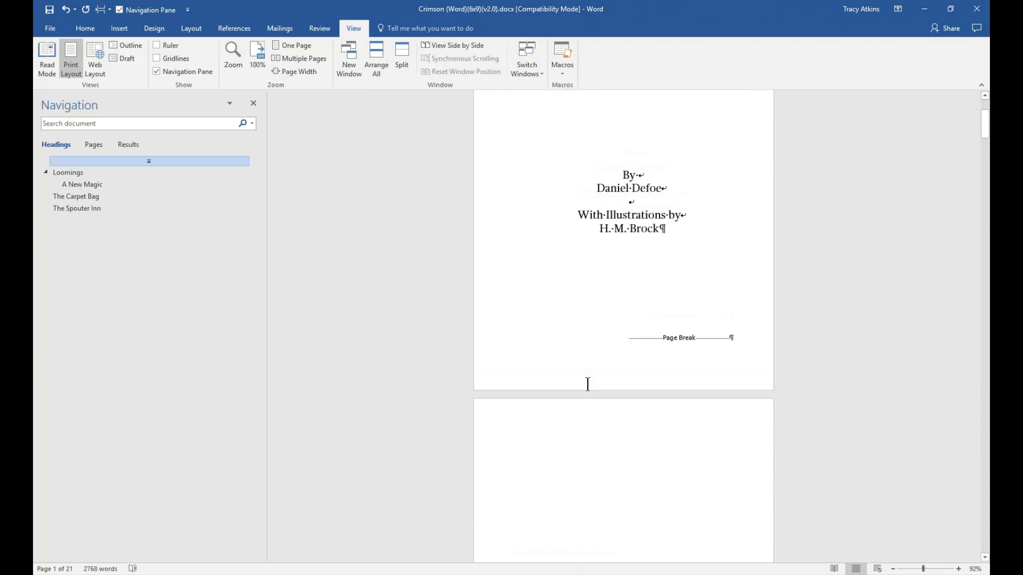
Change the year in the copyright line on the copyright page to 1719.
{"action": "scroll", "coordinate": [586, 385], "scroll_direction": "down", "scroll_amount": 8}
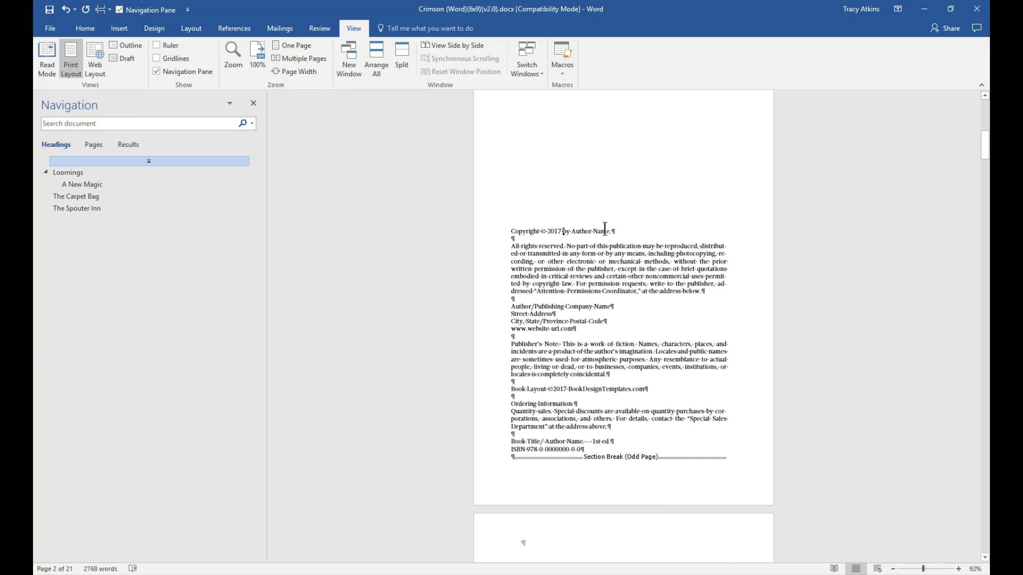
{"action": "left_click_drag", "start_coordinate": [609, 230], "coordinate": [574, 231]}
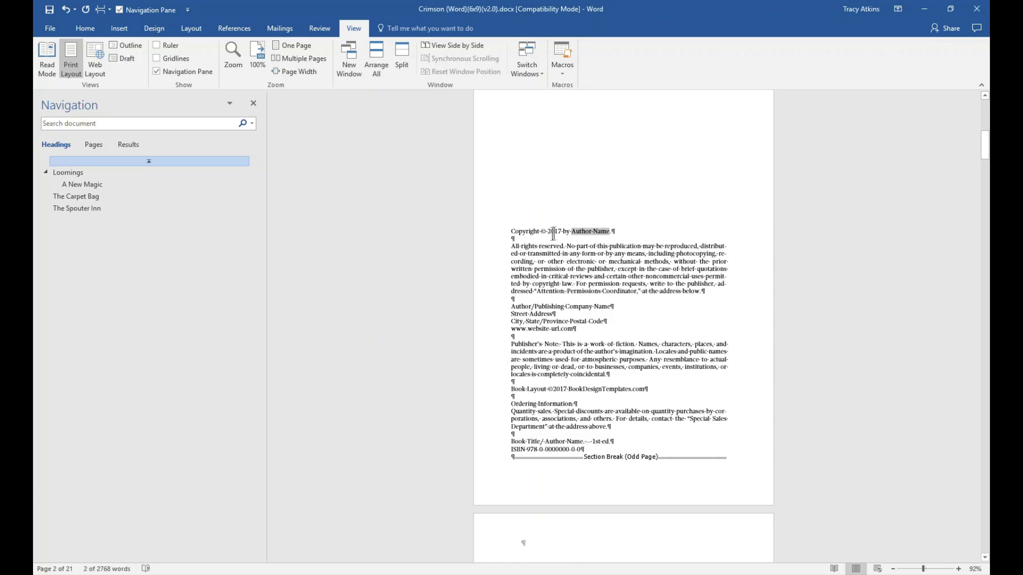
{"action": "left_click_drag", "start_coordinate": [561, 230], "coordinate": [552, 230]}
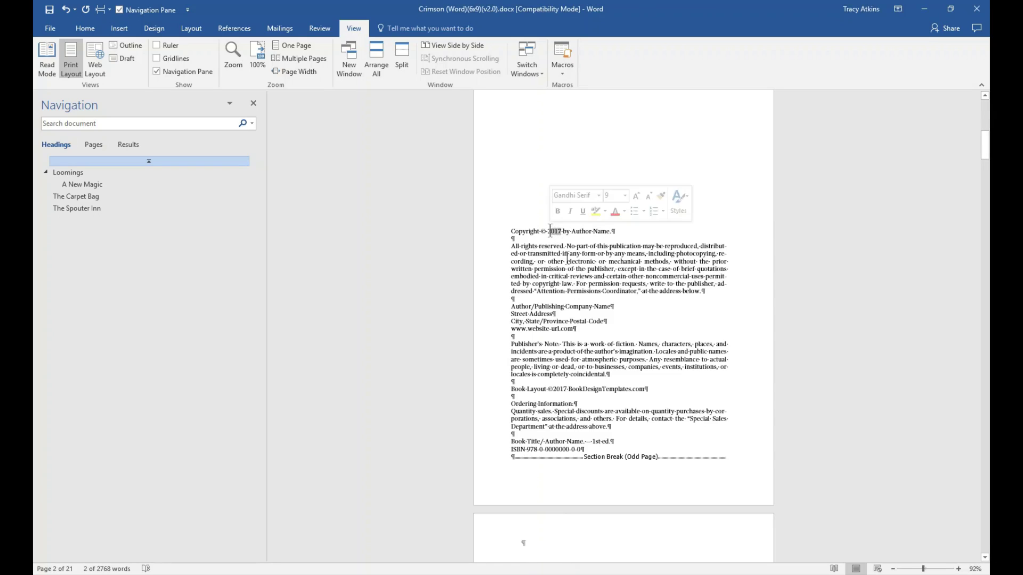
{"action": "key", "text": "BackSpace"}
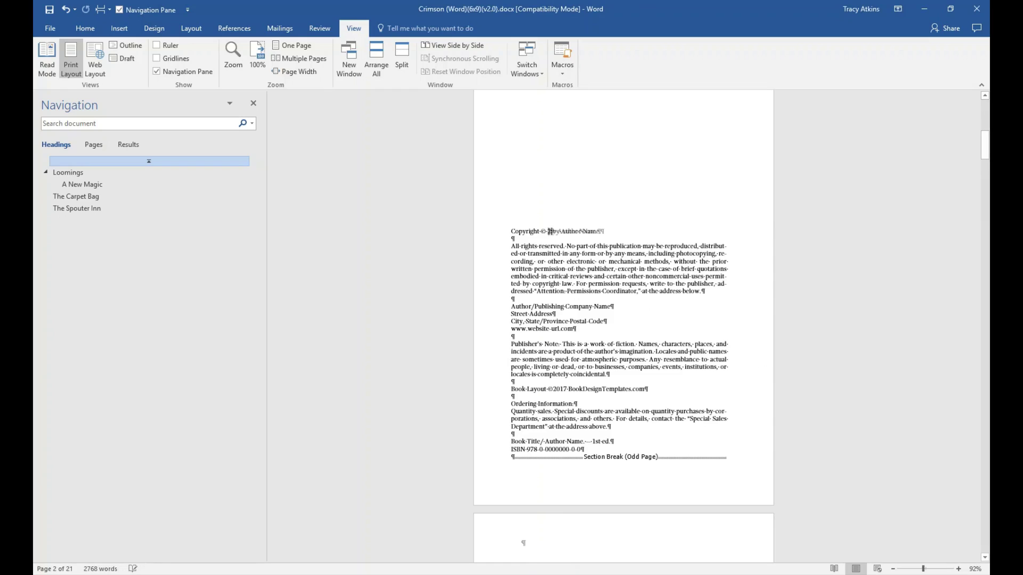
{"action": "key", "text": "BackSpace"}
{"action": "type", "text": "1719"}
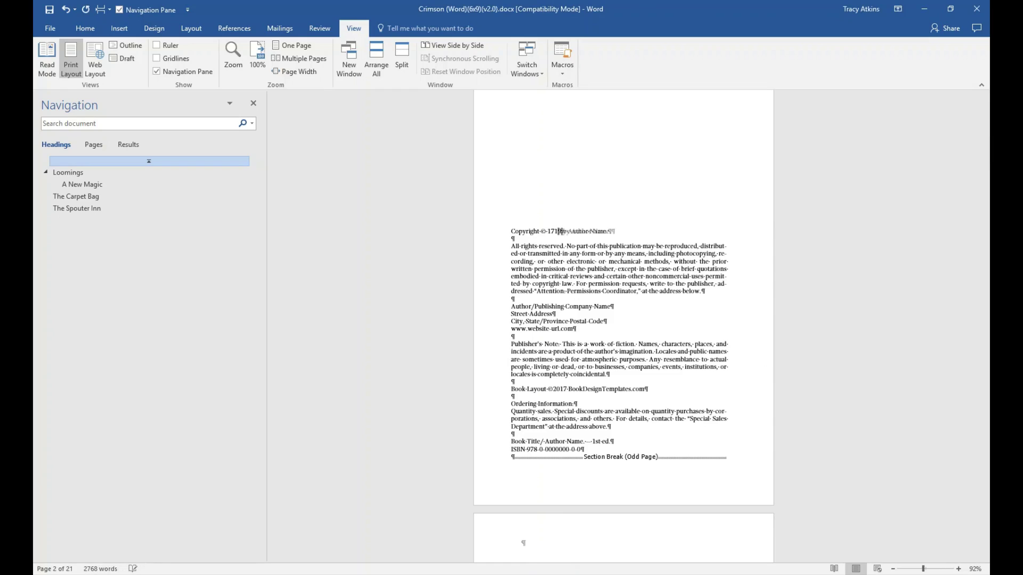
Replace the Author Name placeholder in the copyright line with Seeley, Service & Co. Limited, pasted as text only.
{"action": "left_click_drag", "start_coordinate": [610, 228], "coordinate": [572, 230]}
{"action": "right_click", "coordinate": [574, 231]}
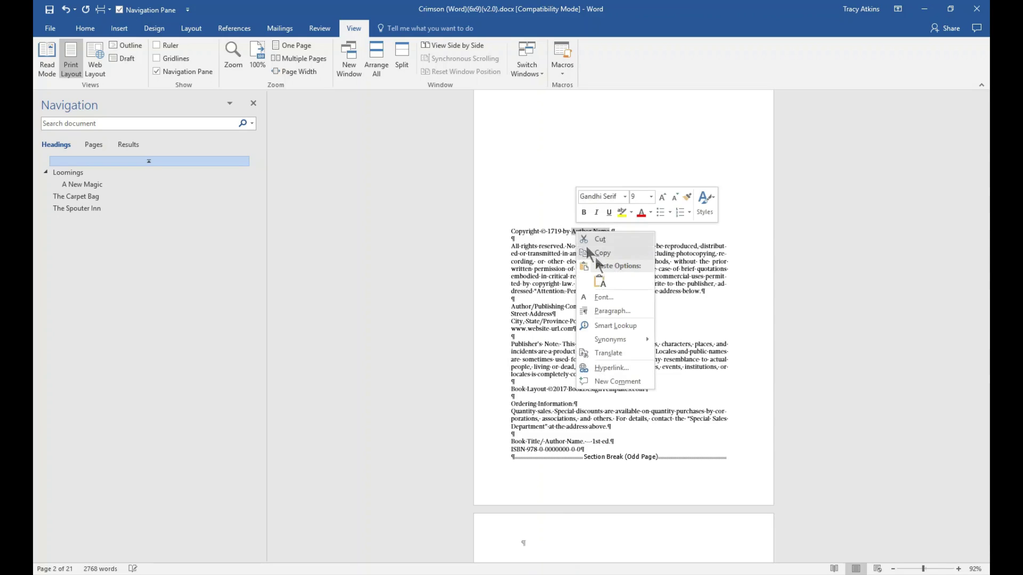
{"action": "left_click", "coordinate": [599, 283]}
Replace the placeholder publisher, street, city and website lines with the Seeley, Service & Co. name and address, pasted as text only.
{"action": "scroll", "coordinate": [686, 363], "scroll_direction": "down", "scroll_amount": 1}
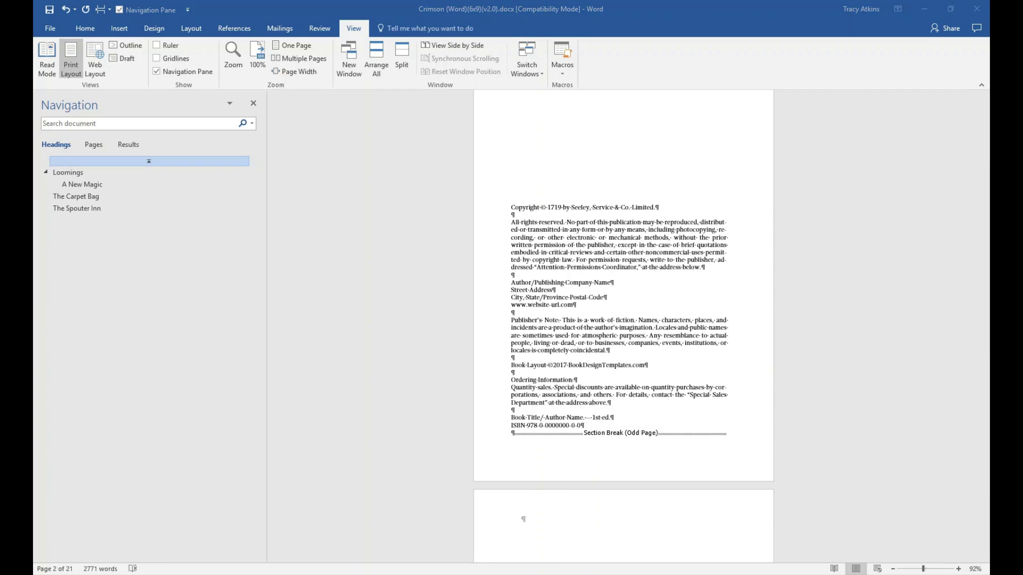
{"action": "left_click", "coordinate": [526, 290]}
{"action": "left_click_drag", "start_coordinate": [578, 305], "coordinate": [499, 285]}
{"action": "right_click", "coordinate": [530, 291]}
{"action": "left_click", "coordinate": [554, 334]}
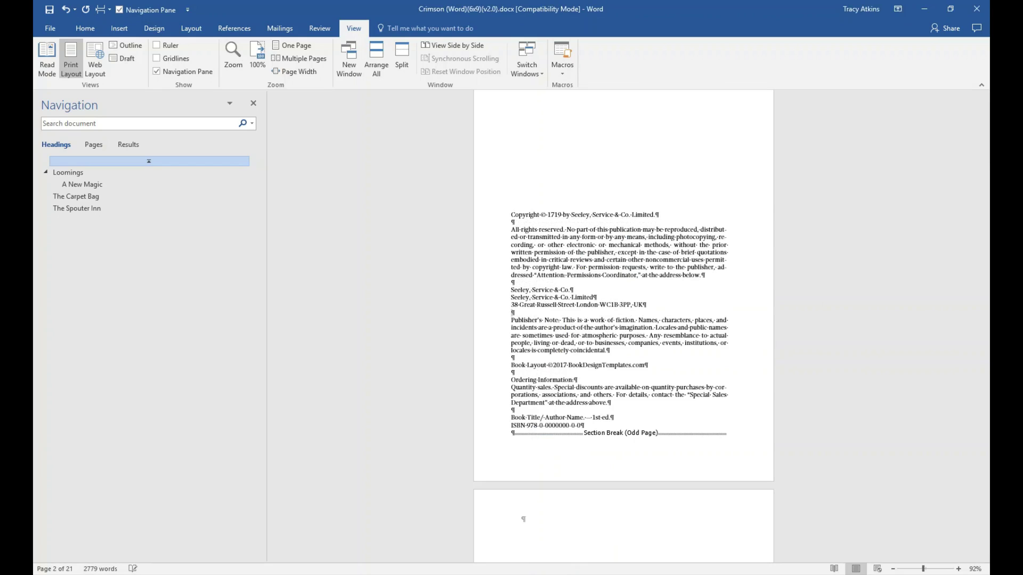
{"action": "key", "text": "Return"}
Replace the Book Title and Author Name placeholders above the ISBN with The Life and Adventures of Robinson Crusoe and Daniel Defoe.
{"action": "scroll", "coordinate": [645, 351], "scroll_direction": "down", "scroll_amount": 1}
{"action": "scroll", "coordinate": [548, 379], "scroll_direction": "down", "scroll_amount": 1}
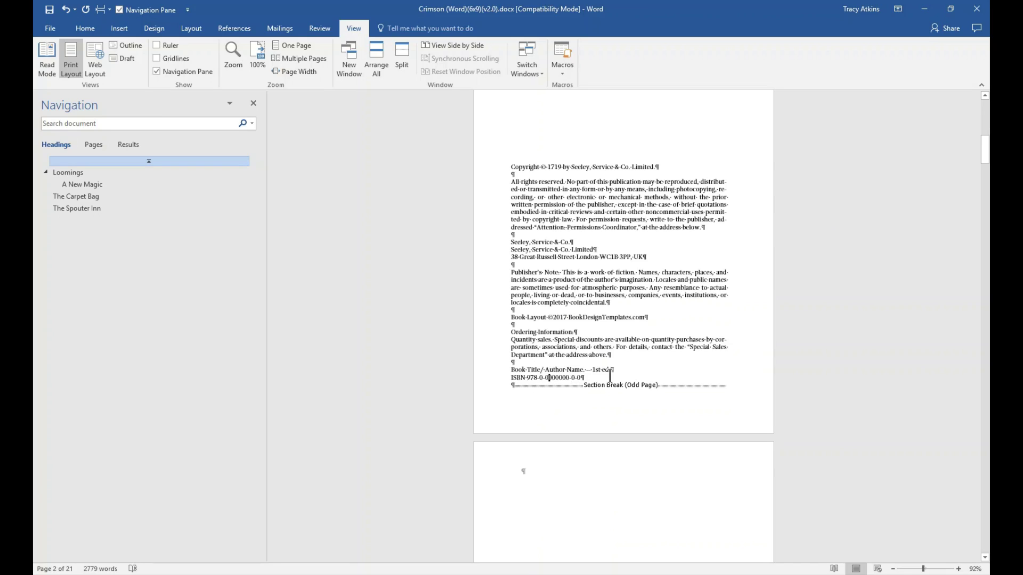
{"action": "left_click", "coordinate": [562, 369]}
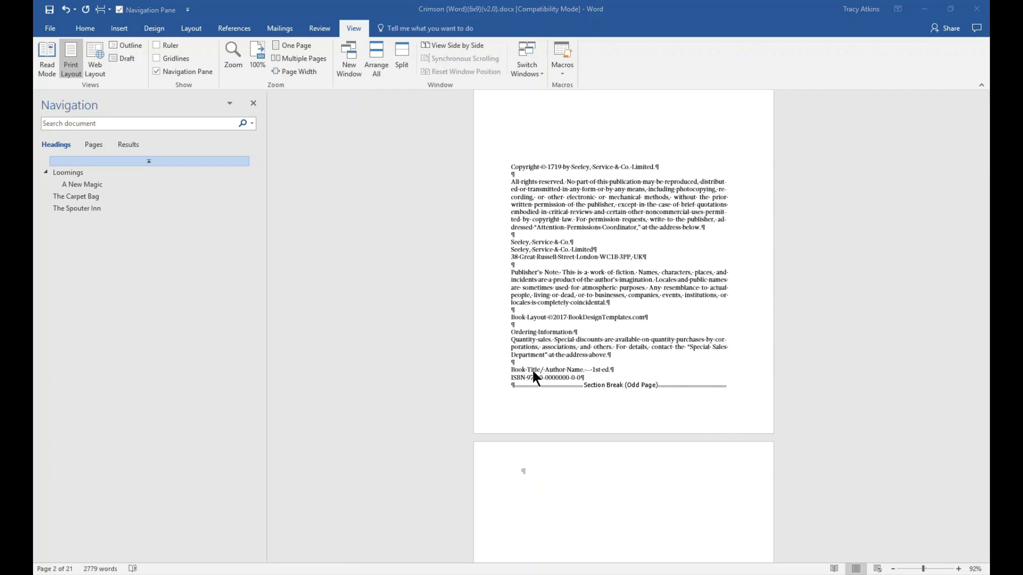
{"action": "left_click_drag", "start_coordinate": [540, 369], "coordinate": [511, 369]}
{"action": "type", "text": "The Life and Adventures of Robinson Crusoe"}
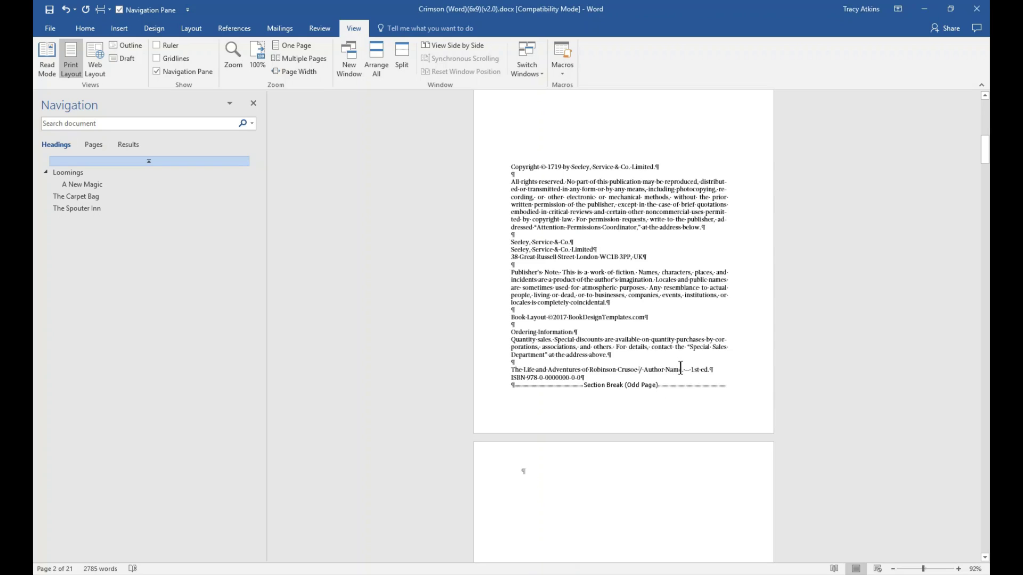
{"action": "left_click", "coordinate": [644, 369], "text": "shift"}
{"action": "type", "text": "Daniel Defoe."}
Replace the placeholder ISBN number on the copyright page with the book's ISBN, pasted as text only.
{"action": "left_click_drag", "start_coordinate": [572, 379], "coordinate": [529, 376]}
{"action": "right_click", "coordinate": [529, 376]}
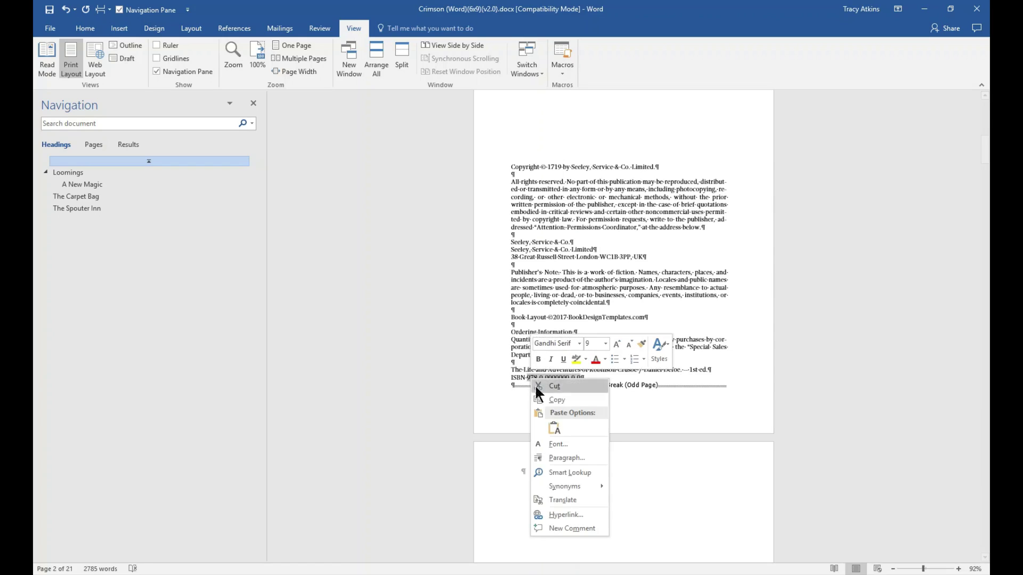
{"action": "left_click", "coordinate": [554, 429]}
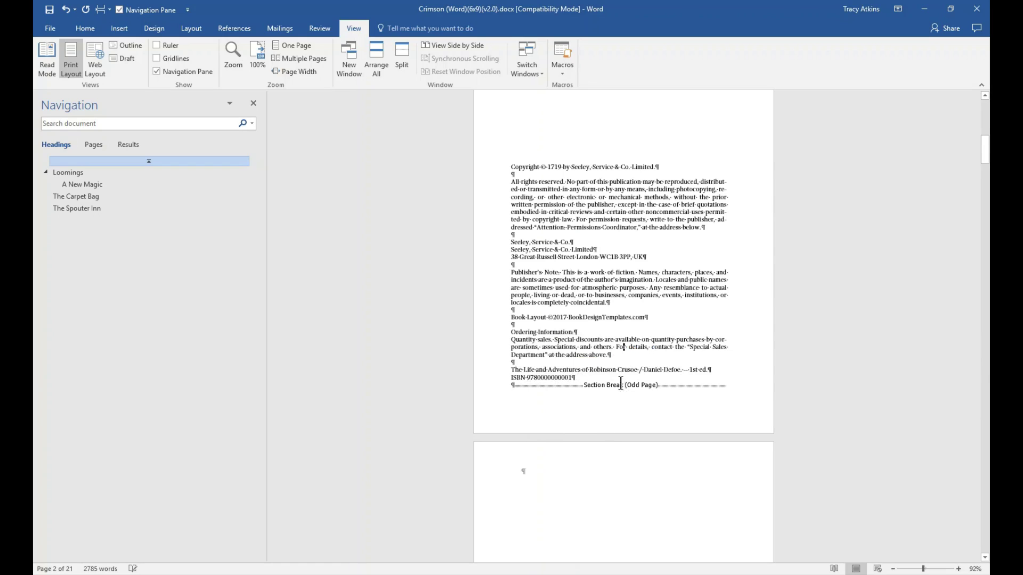
Review the finished copyright page and the dedication and quotation pages that follow it.
{"action": "scroll", "coordinate": [644, 391], "scroll_direction": "up", "scroll_amount": 2}
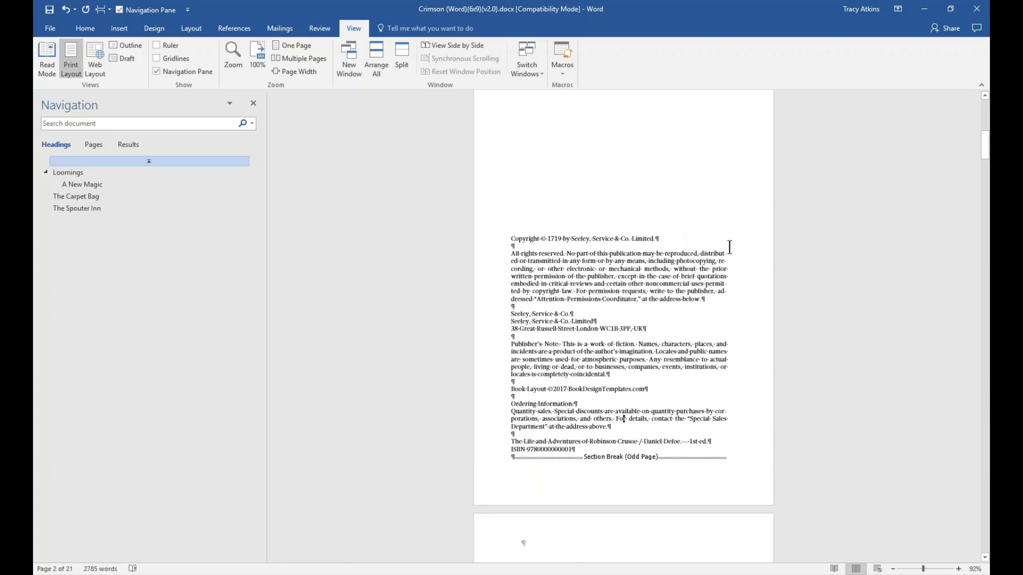
{"action": "scroll", "coordinate": [666, 231], "scroll_direction": "down", "scroll_amount": 3}
{"action": "scroll", "coordinate": [666, 230], "scroll_direction": "down", "scroll_amount": 10}
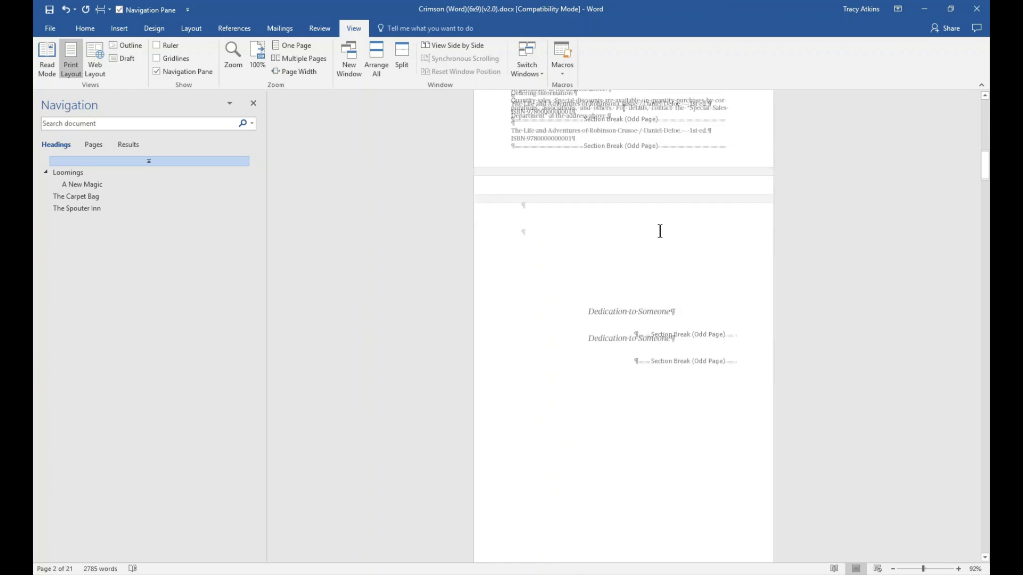
{"action": "scroll", "coordinate": [658, 232], "scroll_direction": "down", "scroll_amount": 1}
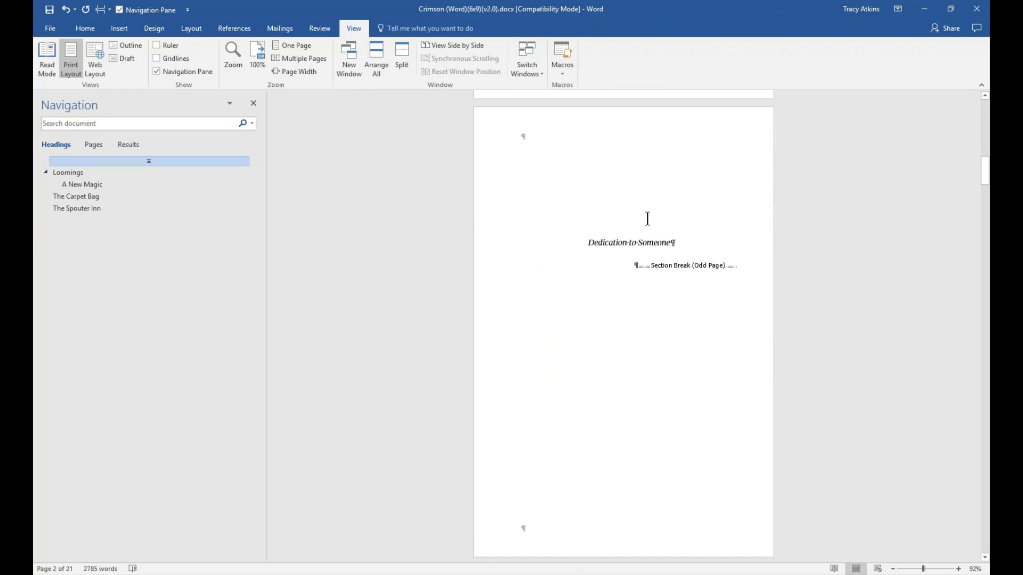
{"action": "scroll", "coordinate": [651, 216], "scroll_direction": "down", "scroll_amount": 1}
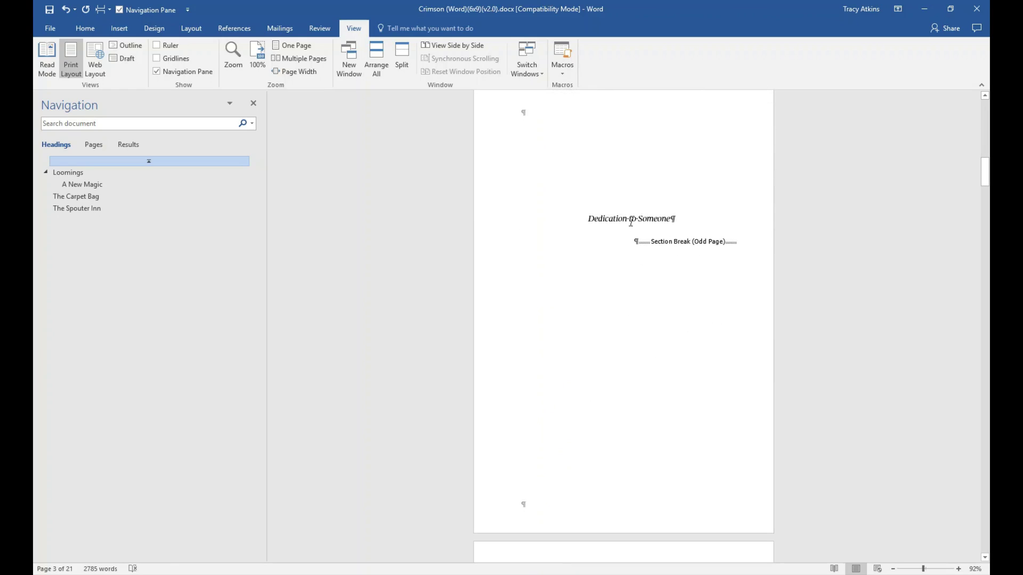
{"action": "scroll", "coordinate": [733, 337], "scroll_direction": "up", "scroll_amount": 2}
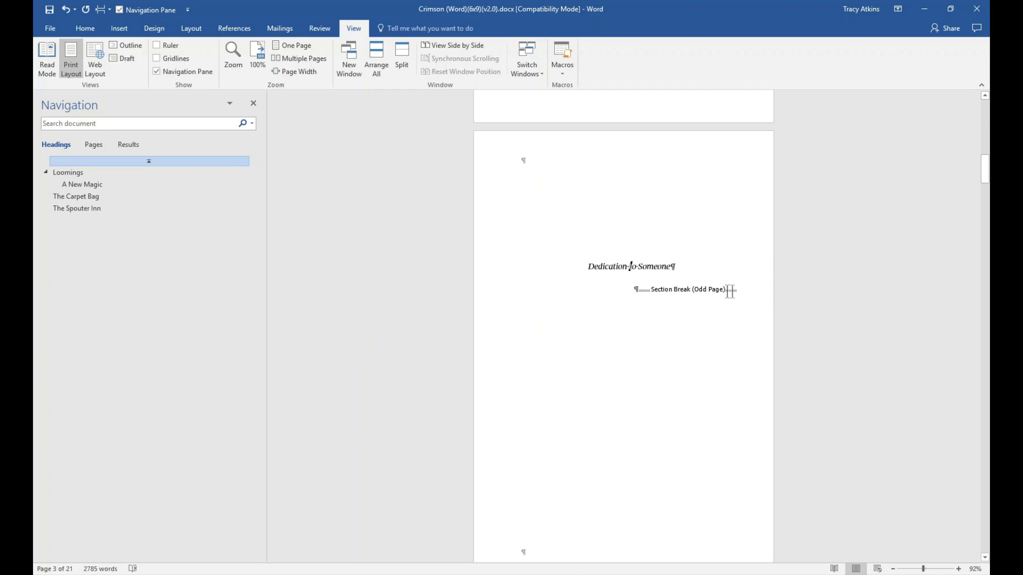
{"action": "scroll", "coordinate": [729, 291], "scroll_direction": "down", "scroll_amount": 20}
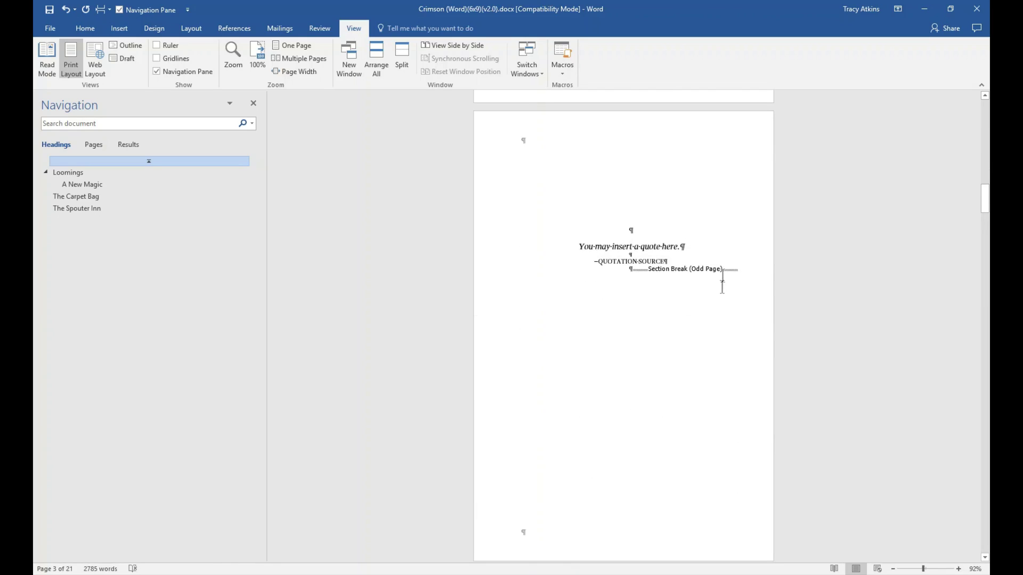
Examine the Contents page, including its heading, the chapter entries and the section break beneath them.
{"action": "scroll", "coordinate": [648, 326], "scroll_direction": "down", "scroll_amount": 15}
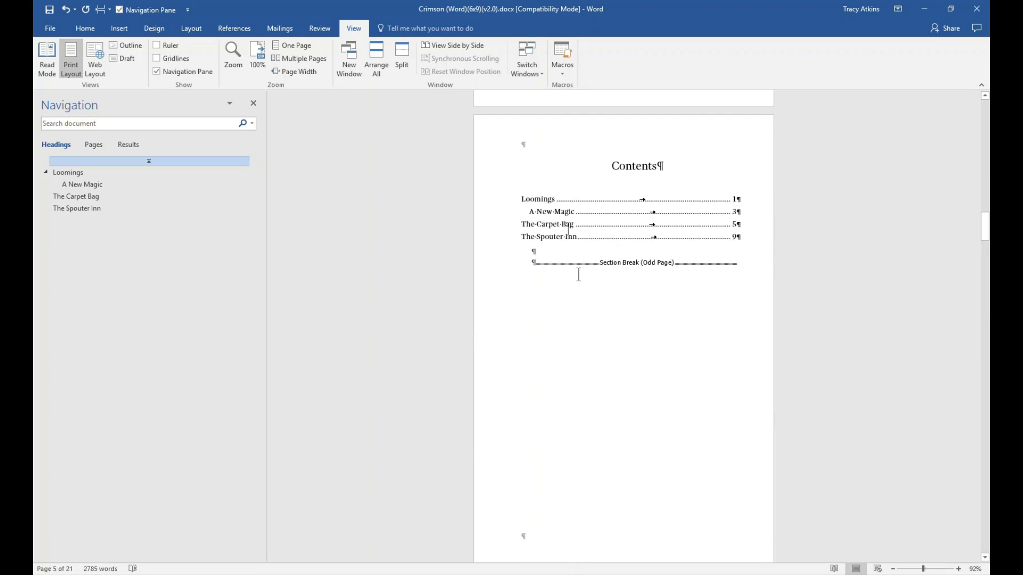
{"action": "mouse_move", "coordinate": [521, 199]}
{"action": "left_mouse_down"}
{"action": "mouse_move", "coordinate": [737, 228]}
{"action": "mouse_move", "coordinate": [747, 243]}
{"action": "left_mouse_up"}
{"action": "left_click", "coordinate": [748, 244]}
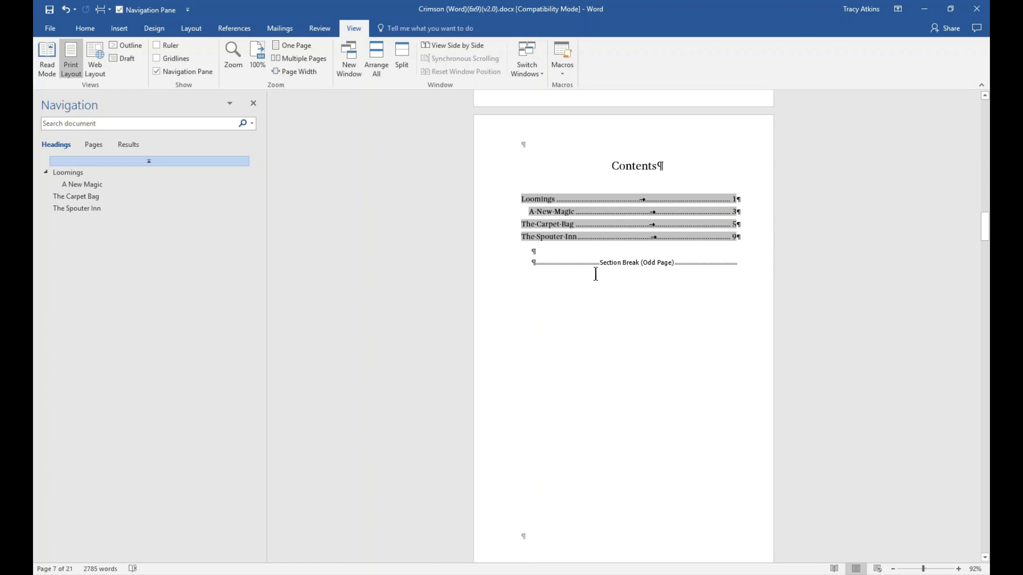
{"action": "left_click", "coordinate": [544, 255]}
{"action": "left_click", "coordinate": [639, 181]}
{"action": "left_click_drag", "start_coordinate": [613, 167], "coordinate": [667, 166]}
{"action": "left_click", "coordinate": [645, 248]}
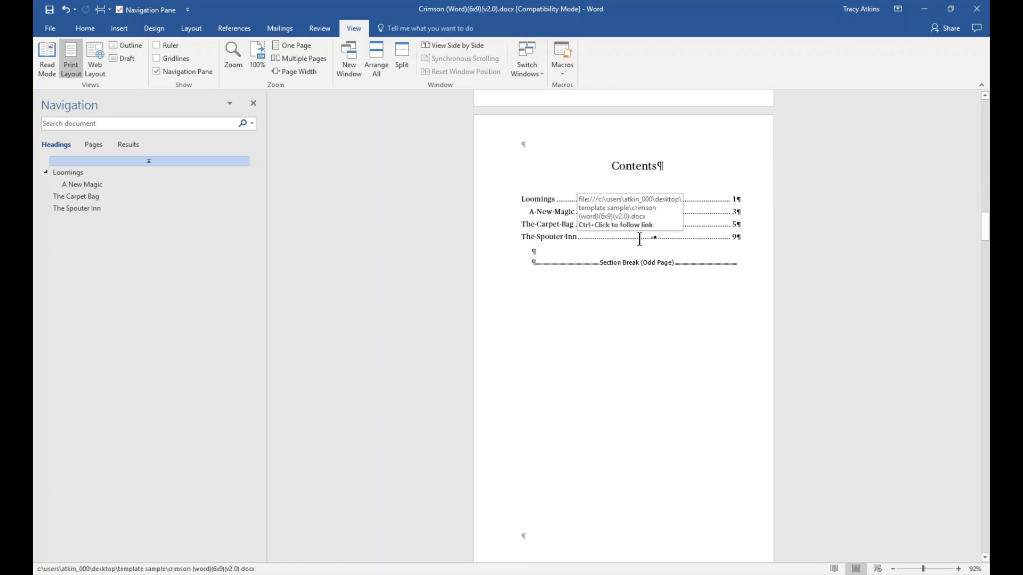
Show the Chapter One opening at page width and check the styles of its chapter number line and the Loomings title.
{"action": "scroll", "coordinate": [651, 338], "scroll_direction": "down", "scroll_amount": 5}
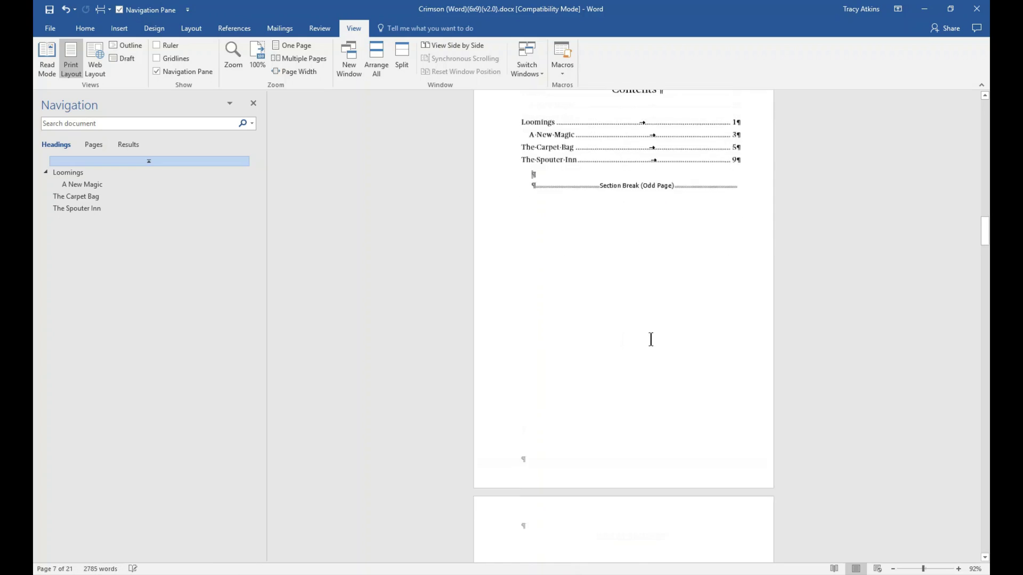
{"action": "scroll", "coordinate": [623, 340], "scroll_direction": "down", "scroll_amount": 6}
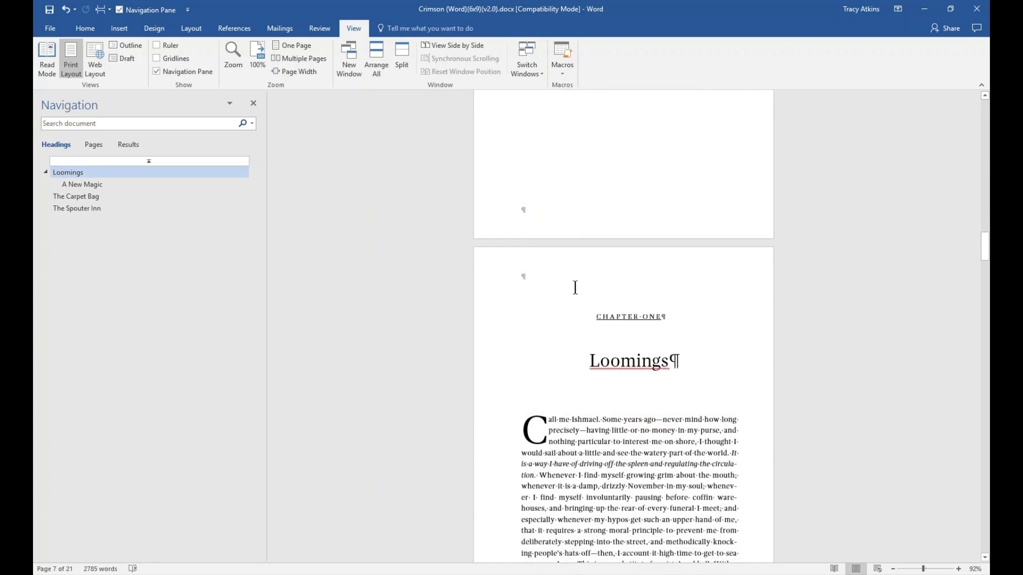
{"action": "scroll", "coordinate": [572, 271], "scroll_direction": "down", "scroll_amount": 1}
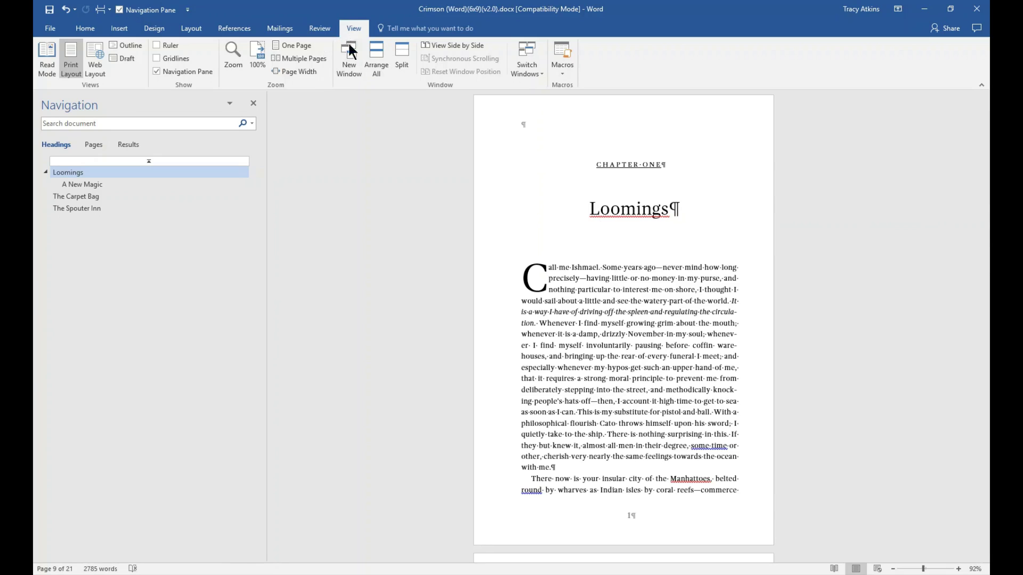
{"action": "left_click", "coordinate": [310, 74]}
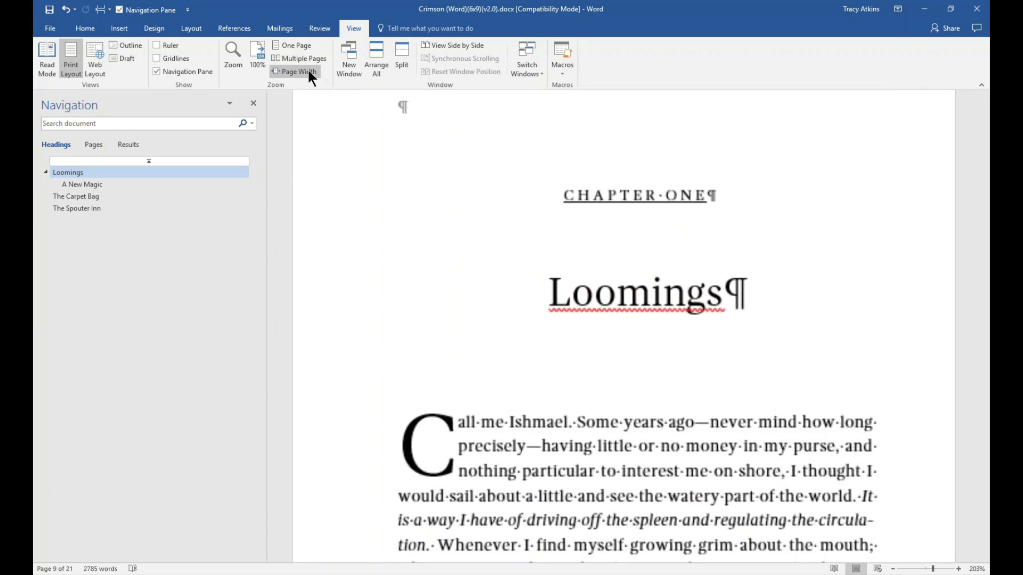
{"action": "left_click", "coordinate": [646, 304]}
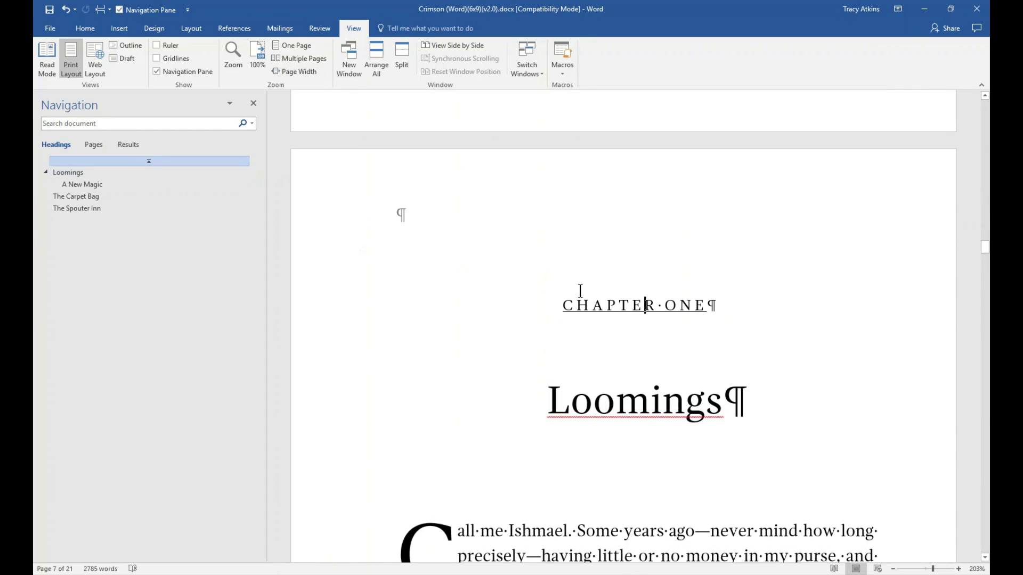
{"action": "left_click", "coordinate": [83, 27]}
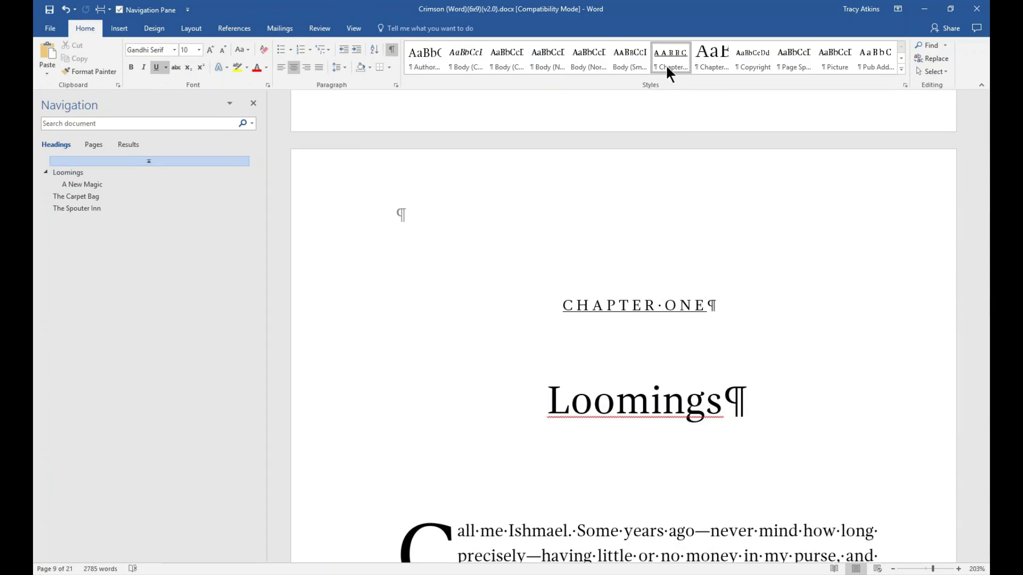
{"action": "scroll", "coordinate": [666, 239], "scroll_direction": "down", "scroll_amount": 3}
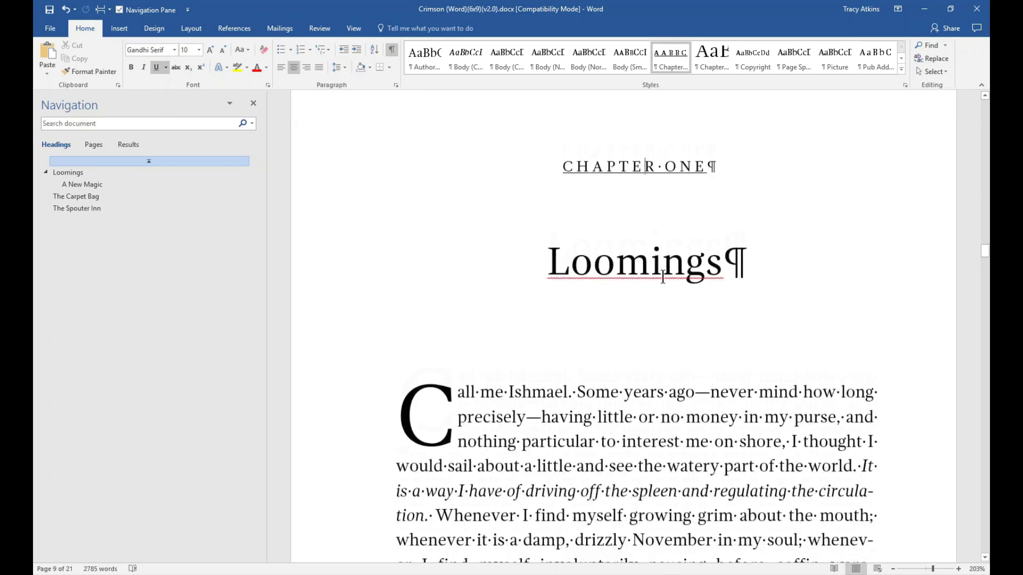
{"action": "left_click", "coordinate": [672, 243]}
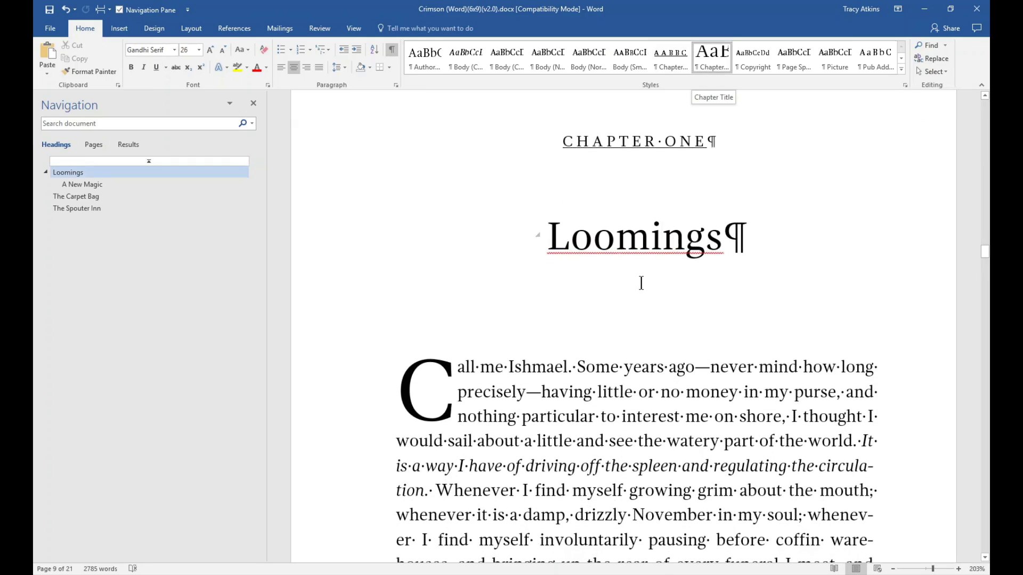
Check the styles of the drop cap and the first two body paragraphs under the Loomings title.
{"action": "scroll", "coordinate": [642, 282], "scroll_direction": "down", "scroll_amount": 3}
{"action": "left_click", "coordinate": [438, 208]}
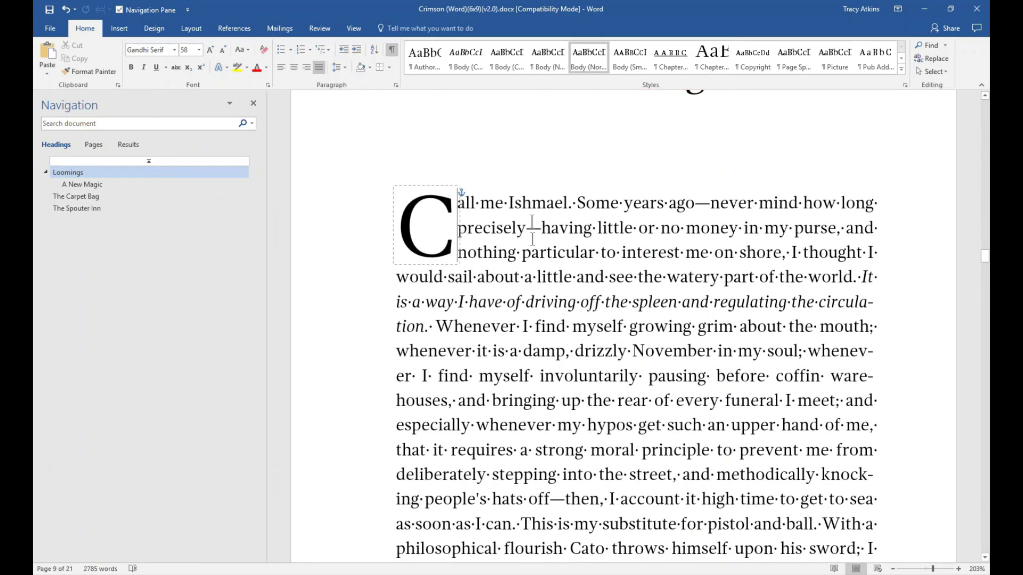
{"action": "left_click", "coordinate": [532, 203]}
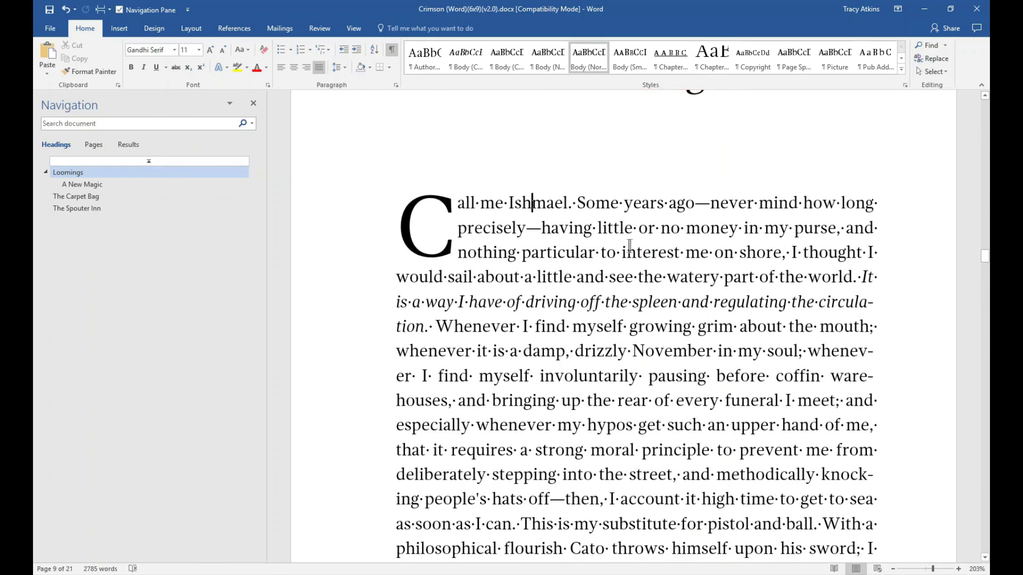
{"action": "scroll", "coordinate": [715, 405], "scroll_direction": "down", "scroll_amount": 5}
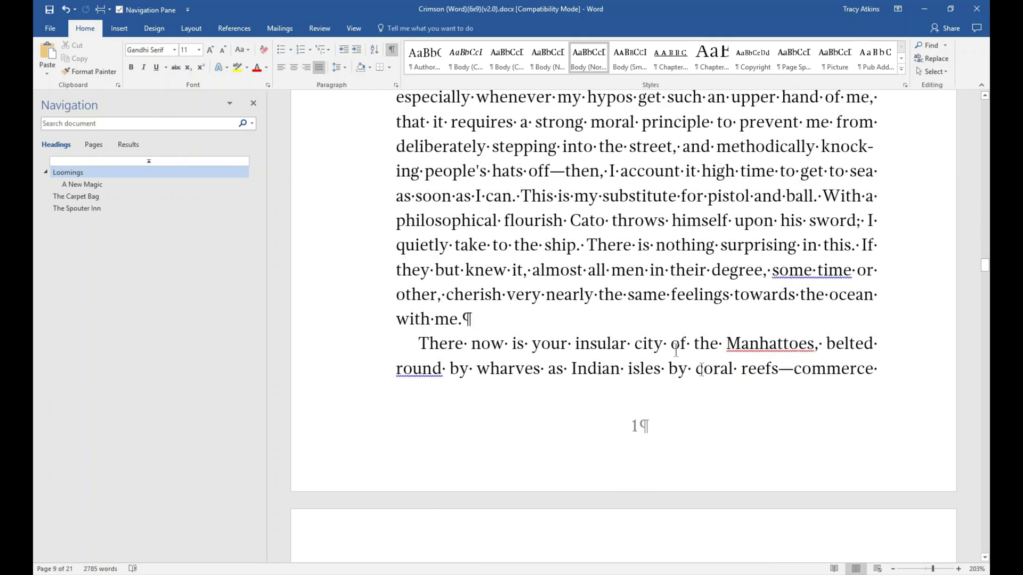
{"action": "scroll", "coordinate": [542, 240], "scroll_direction": "down", "scroll_amount": 2}
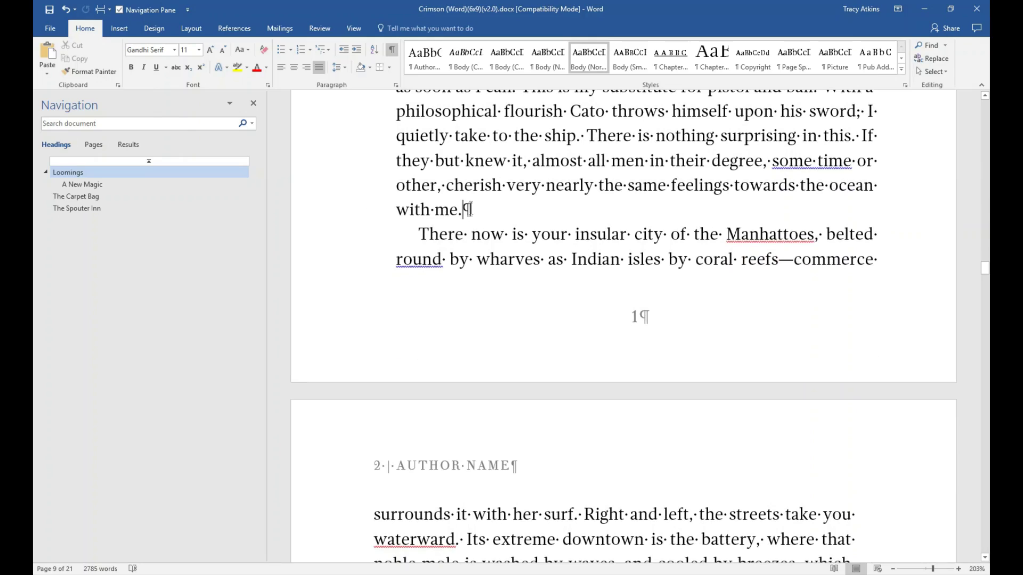
{"action": "left_click", "coordinate": [415, 236]}
Select the waterfall picture in the first chapter and check which style it uses.
{"action": "scroll", "coordinate": [641, 357], "scroll_direction": "down", "scroll_amount": 5}
{"action": "scroll", "coordinate": [530, 288], "scroll_direction": "down", "scroll_amount": 7}
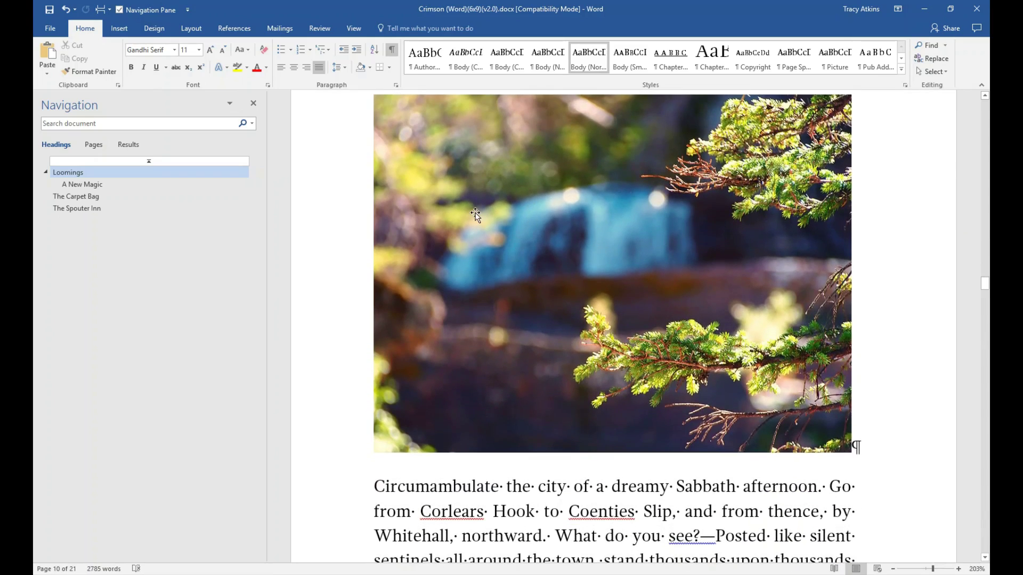
{"action": "left_click", "coordinate": [475, 215]}
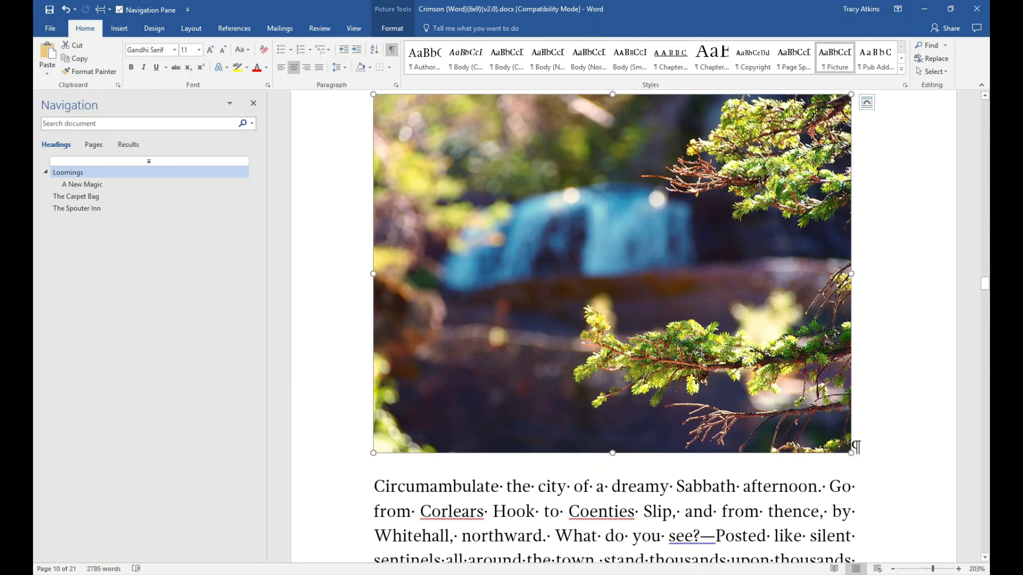
Check which style the A New Magic subheading uses in the style gallery.
{"action": "scroll", "coordinate": [700, 352], "scroll_direction": "down", "scroll_amount": 3}
{"action": "scroll", "coordinate": [644, 354], "scroll_direction": "down", "scroll_amount": 15}
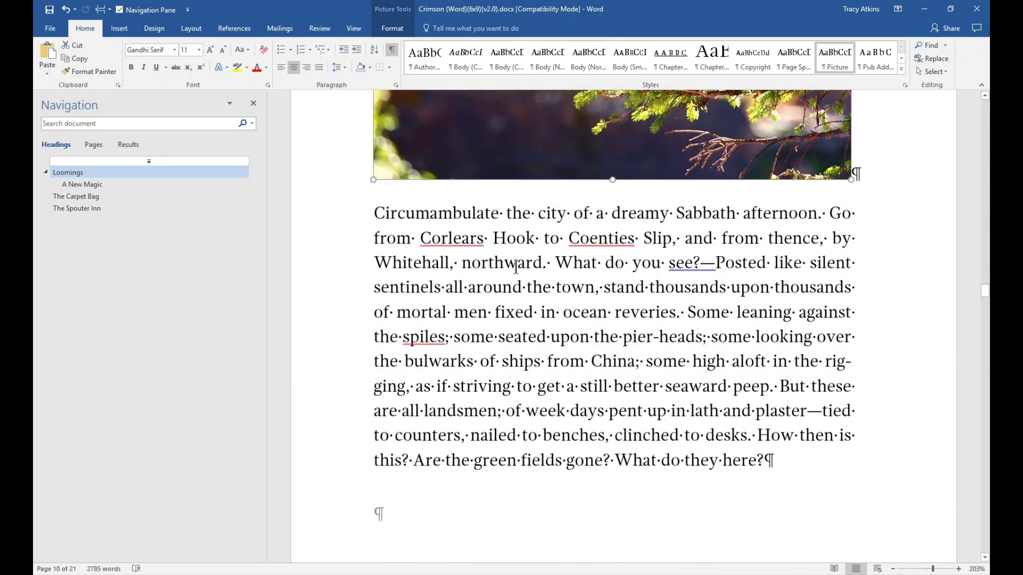
{"action": "scroll", "coordinate": [650, 352], "scroll_direction": "down", "scroll_amount": 2}
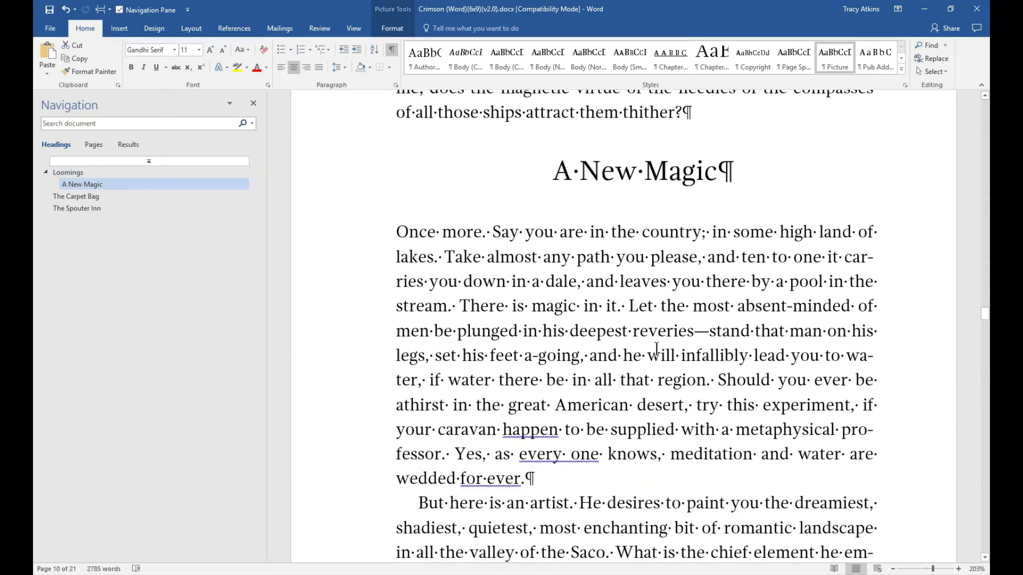
{"action": "left_click", "coordinate": [704, 176]}
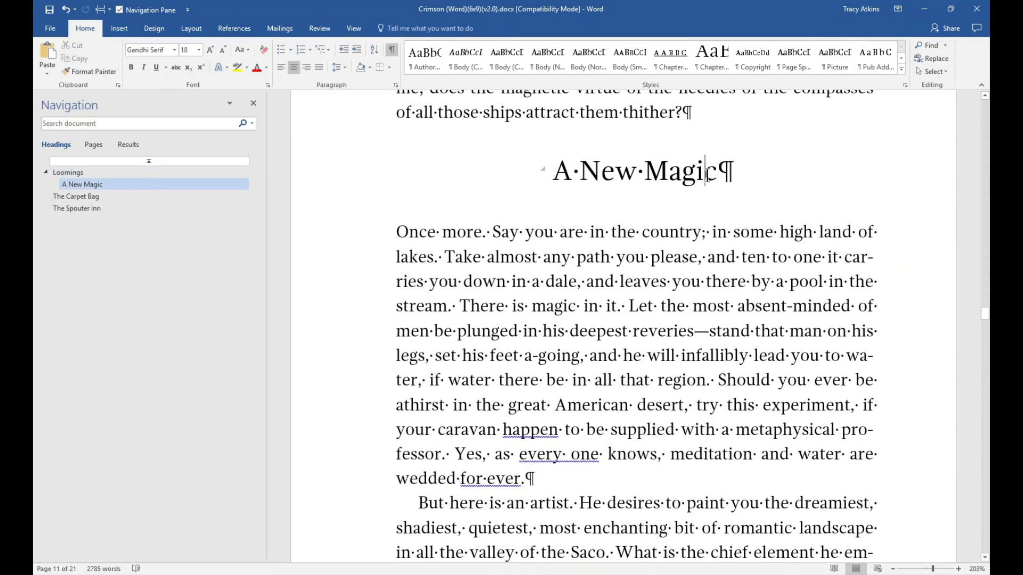
{"action": "left_click", "coordinate": [901, 58]}
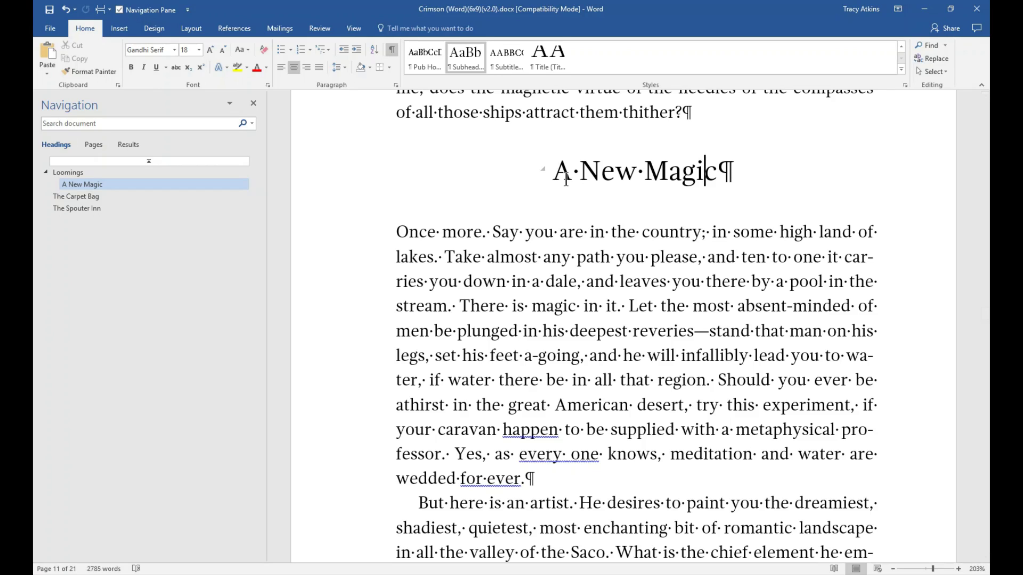
Find the odd-page section break at the end of the first chapter and place the cursor in its line.
{"action": "scroll", "coordinate": [624, 259], "scroll_direction": "down", "scroll_amount": 4}
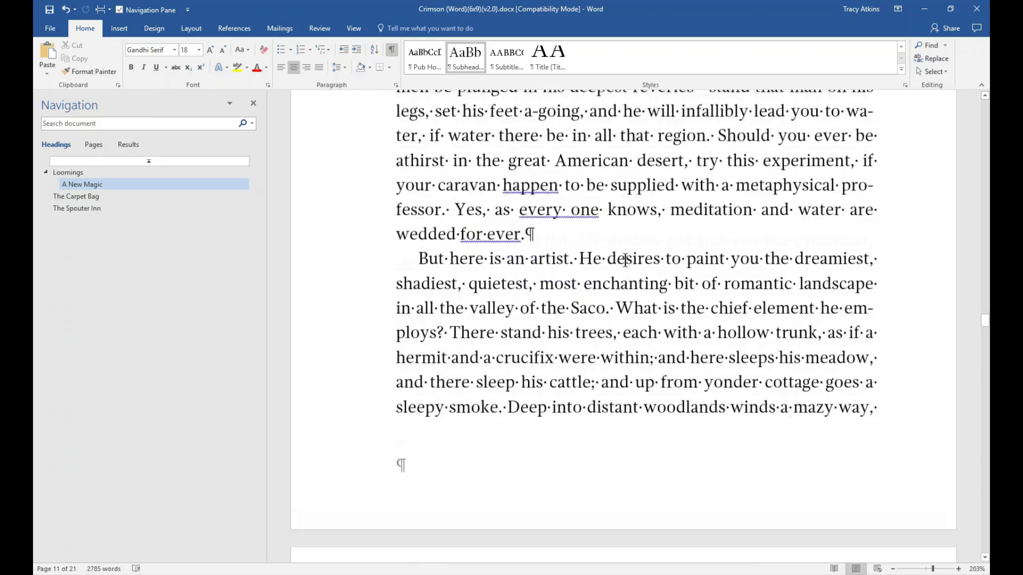
{"action": "scroll", "coordinate": [650, 334], "scroll_direction": "down", "scroll_amount": 10}
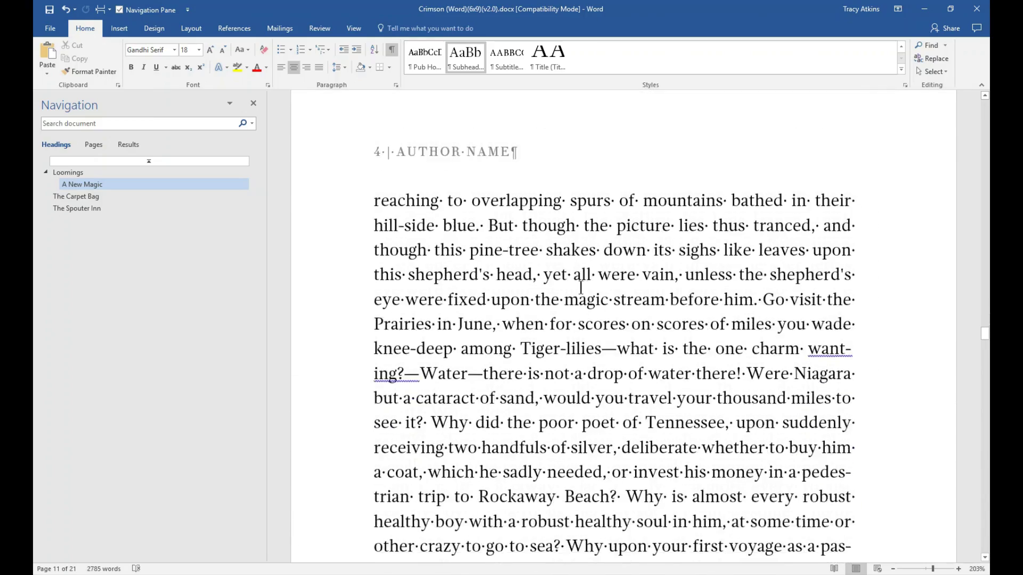
{"action": "scroll", "coordinate": [569, 283], "scroll_direction": "down", "scroll_amount": 3}
{"action": "scroll", "coordinate": [665, 227], "scroll_direction": "up", "scroll_amount": 2}
{"action": "scroll", "coordinate": [665, 227], "scroll_direction": "up", "scroll_amount": 1}
{"action": "scroll", "coordinate": [639, 313], "scroll_direction": "down", "scroll_amount": 11}
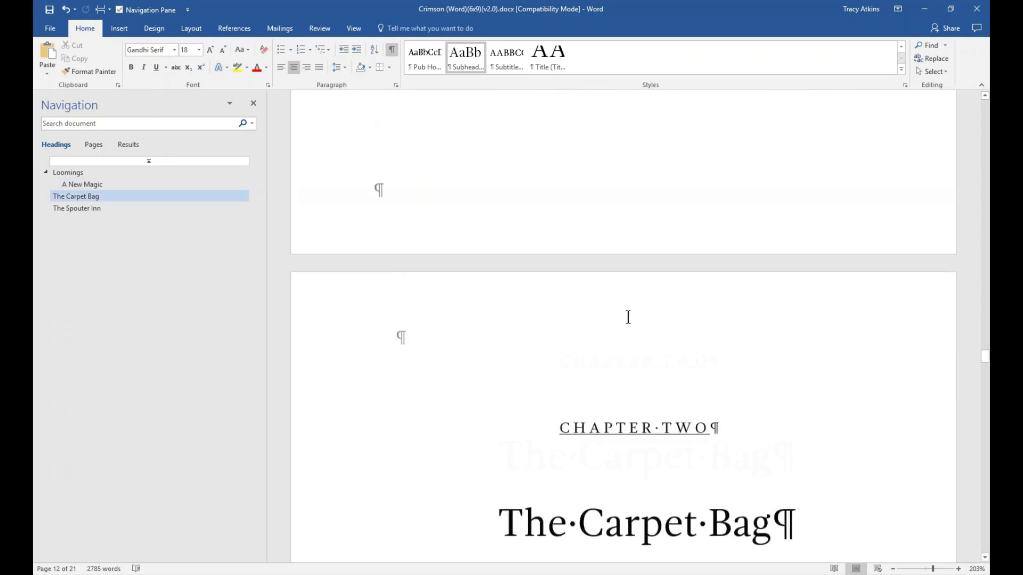
{"action": "scroll", "coordinate": [631, 384], "scroll_direction": "up", "scroll_amount": 9}
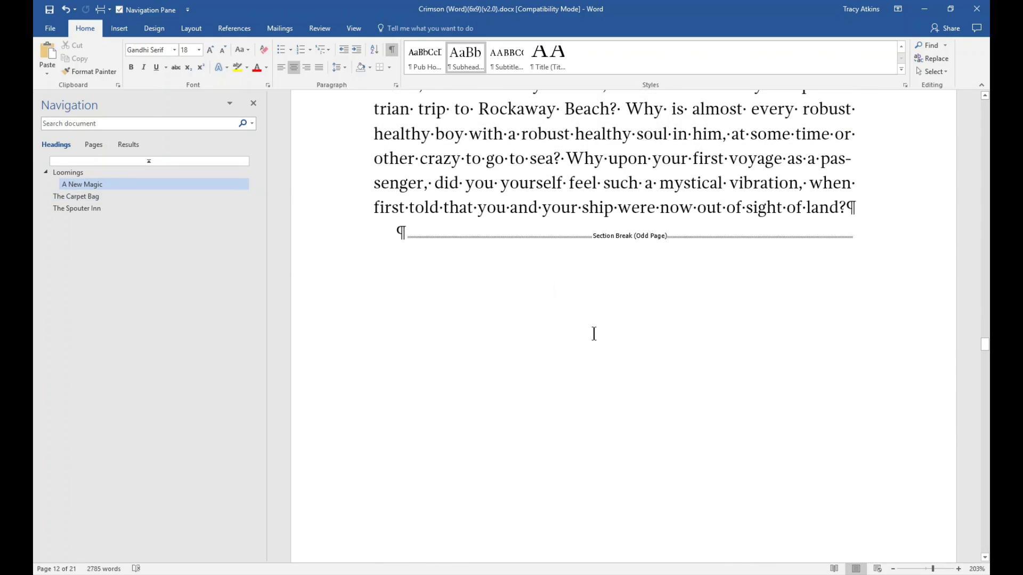
{"action": "left_click", "coordinate": [534, 238]}
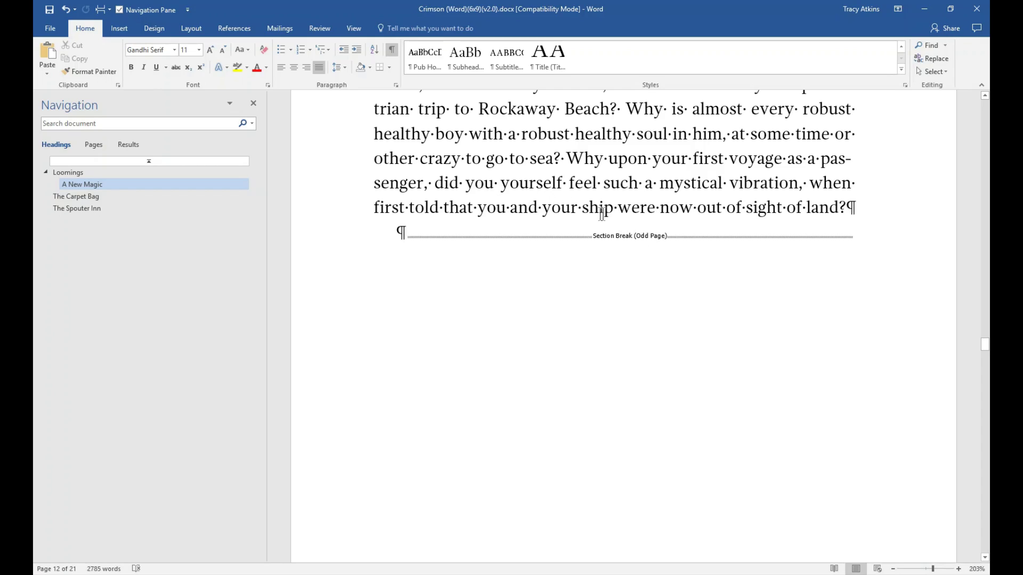
Examine how the section break ending the first chapter leads into the Chapter Two opening page, The Carpet Bag.
{"action": "scroll", "coordinate": [678, 317], "scroll_direction": "down", "scroll_amount": 5}
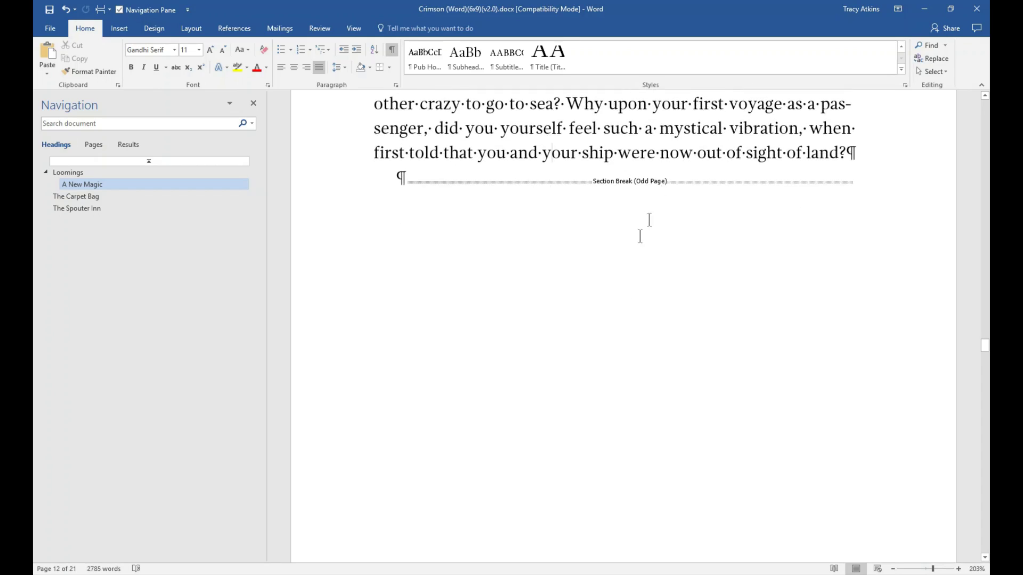
{"action": "scroll", "coordinate": [637, 273], "scroll_direction": "down", "scroll_amount": 6}
{"action": "left_click", "coordinate": [641, 309]}
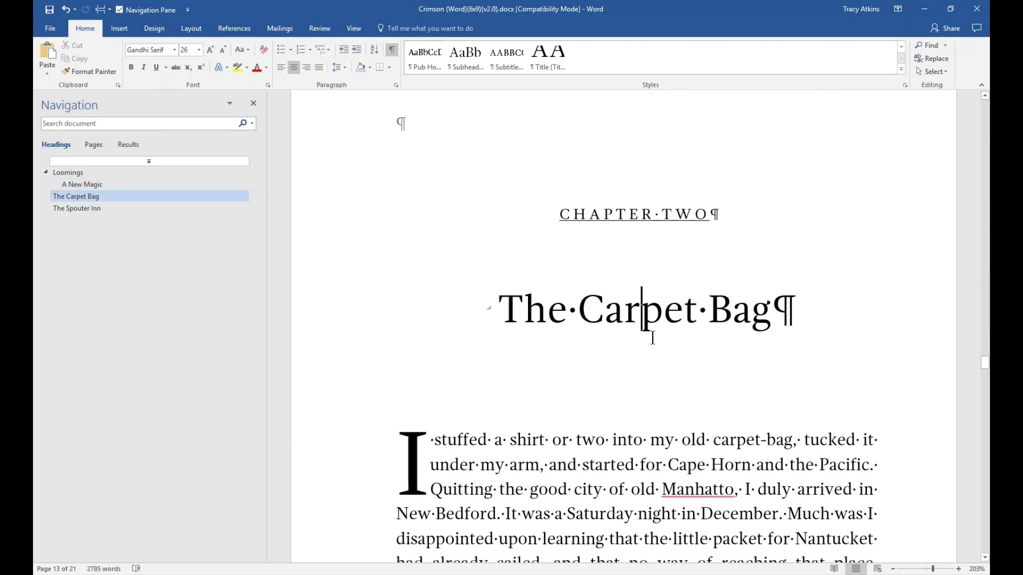
{"action": "scroll", "coordinate": [654, 328], "scroll_direction": "up", "scroll_amount": 10}
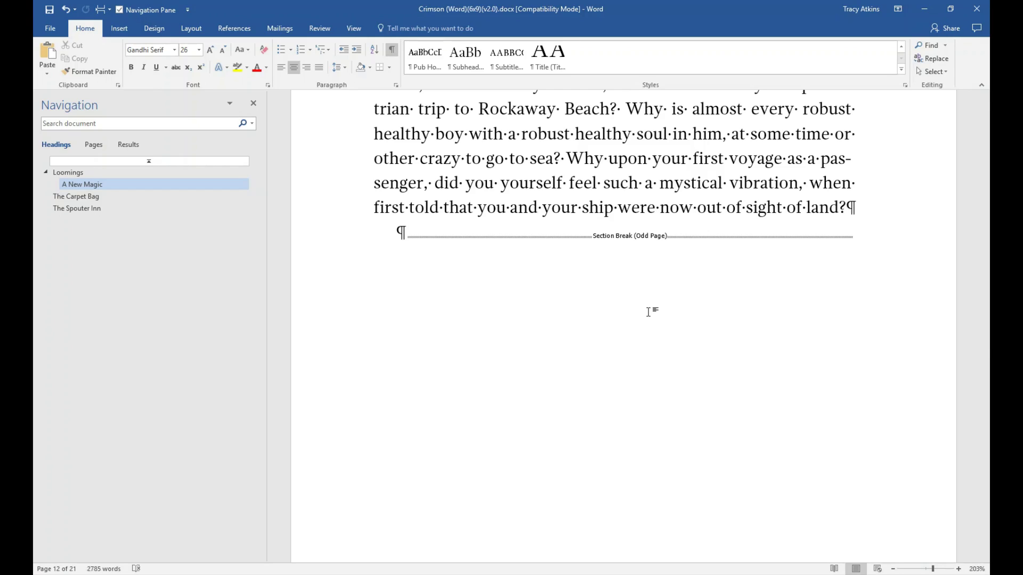
{"action": "scroll", "coordinate": [649, 311], "scroll_direction": "down", "scroll_amount": 10}
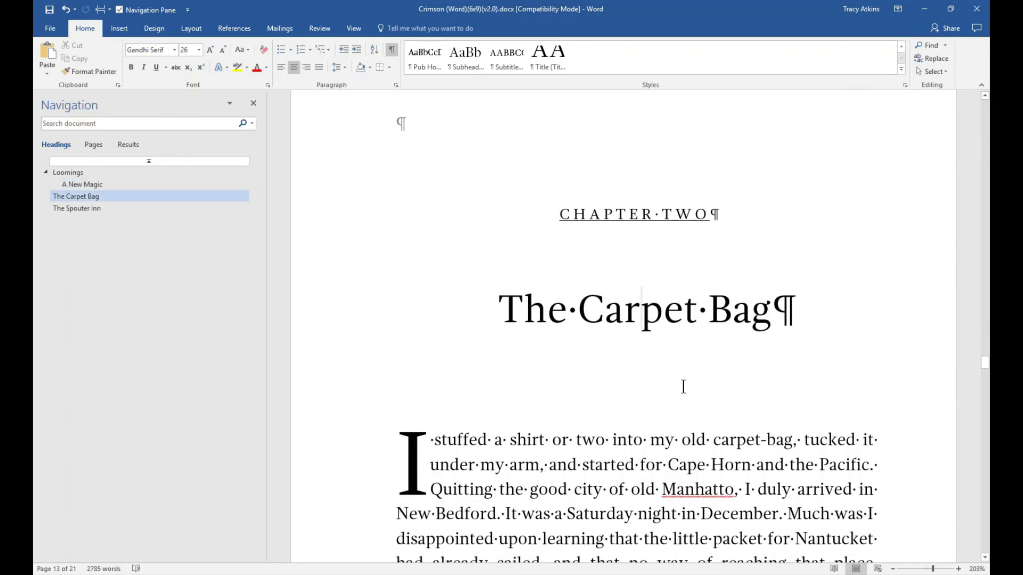
{"action": "scroll", "coordinate": [647, 393], "scroll_direction": "up", "scroll_amount": 1}
{"action": "scroll", "coordinate": [647, 393], "scroll_direction": "up", "scroll_amount": 10}
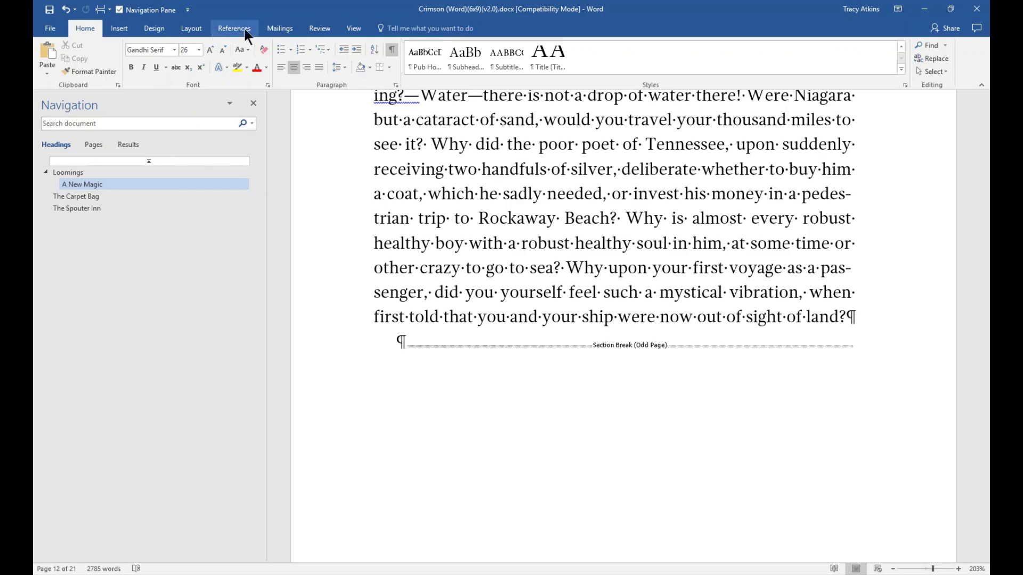
Review the available page and section break types without inserting one, and return to the break ending the first chapter.
{"action": "left_click", "coordinate": [198, 25]}
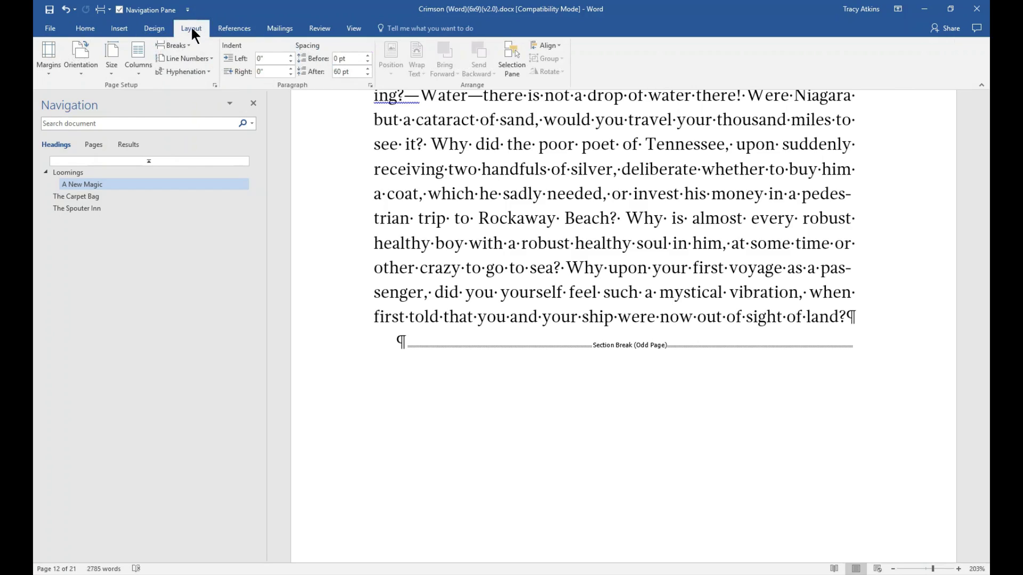
{"action": "left_click", "coordinate": [185, 45]}
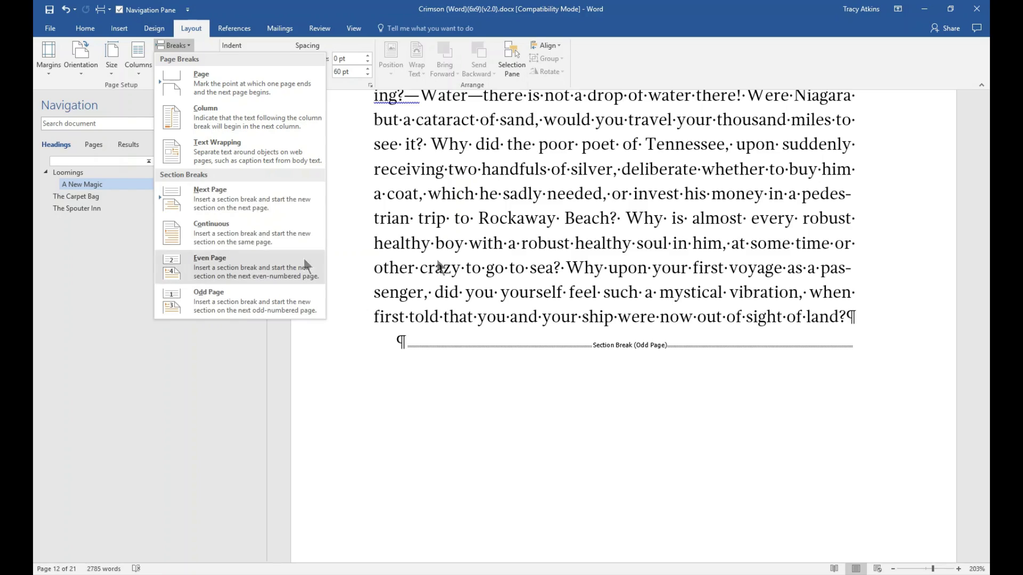
{"action": "left_click", "coordinate": [549, 271]}
{"action": "scroll", "coordinate": [643, 364], "scroll_direction": "up", "scroll_amount": 3}
{"action": "scroll", "coordinate": [642, 363], "scroll_direction": "down", "scroll_amount": 3}
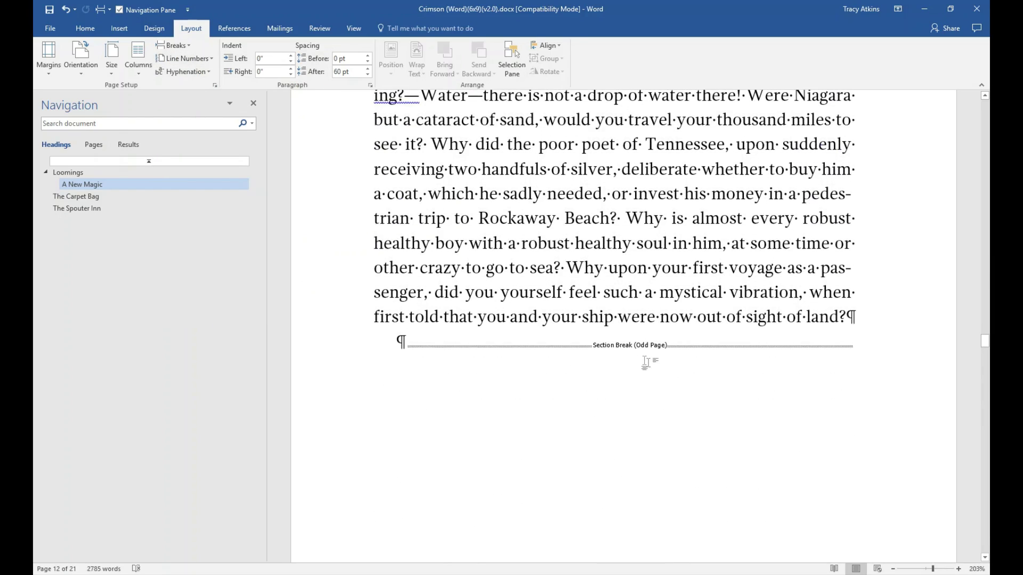
{"action": "scroll", "coordinate": [590, 368], "scroll_direction": "down", "scroll_amount": 2}
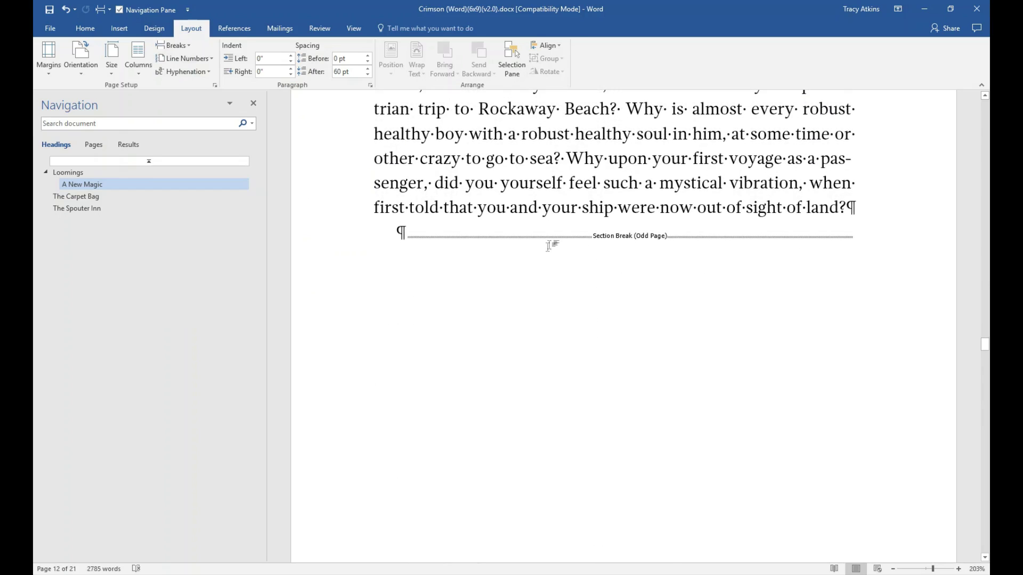
Examine the headers, footers and page numbers across the Chapter Two pages, up to the odd-page section break ending the chapter.
{"action": "scroll", "coordinate": [584, 312], "scroll_direction": "down", "scroll_amount": 9}
{"action": "scroll", "coordinate": [582, 315], "scroll_direction": "down", "scroll_amount": 3}
{"action": "scroll", "coordinate": [466, 208], "scroll_direction": "up", "scroll_amount": 2}
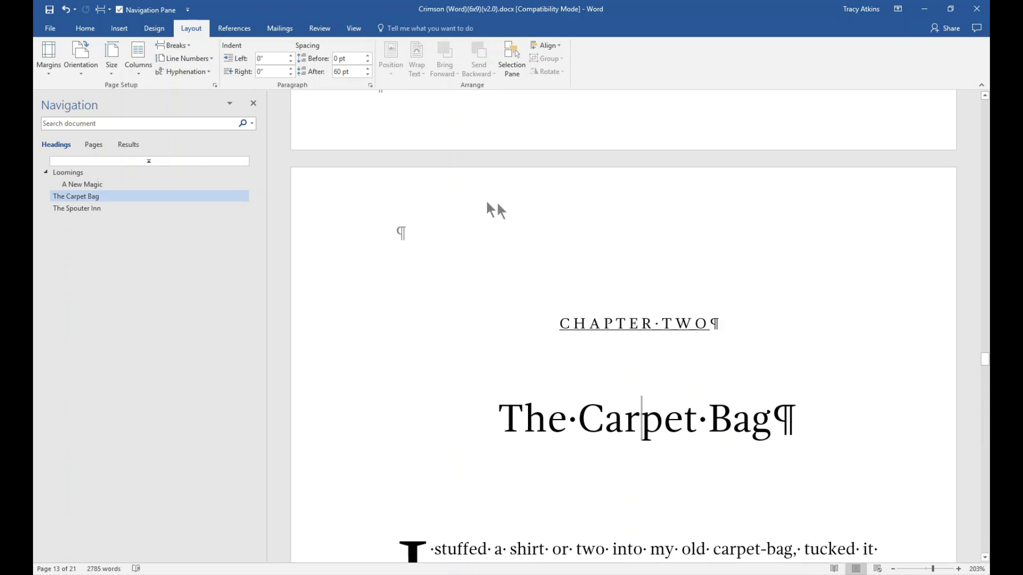
{"action": "scroll", "coordinate": [644, 345], "scroll_direction": "down", "scroll_amount": 12}
{"action": "scroll", "coordinate": [644, 346], "scroll_direction": "down", "scroll_amount": 2}
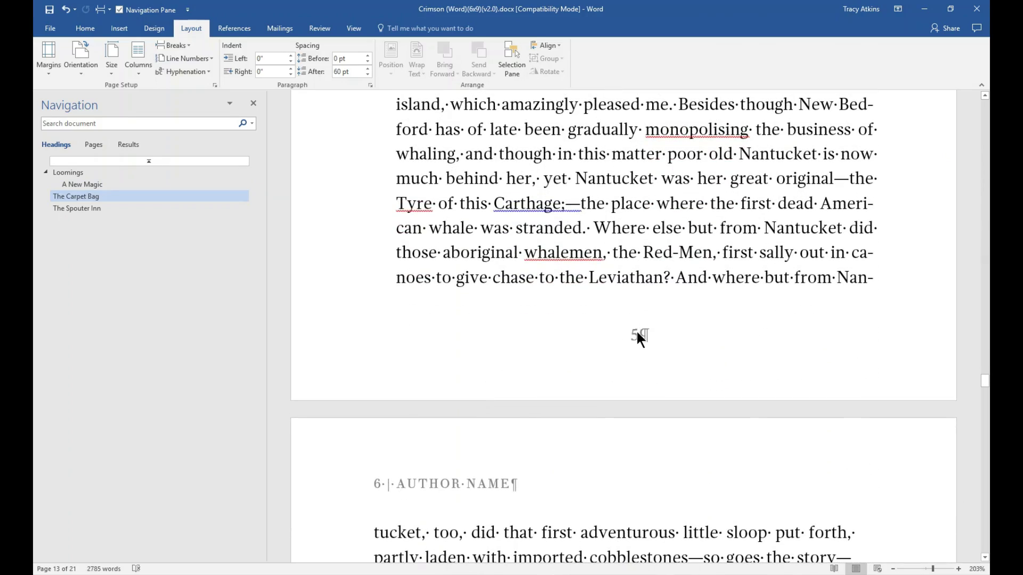
{"action": "scroll", "coordinate": [654, 347], "scroll_direction": "down", "scroll_amount": 7}
{"action": "scroll", "coordinate": [426, 233], "scroll_direction": "up", "scroll_amount": 1}
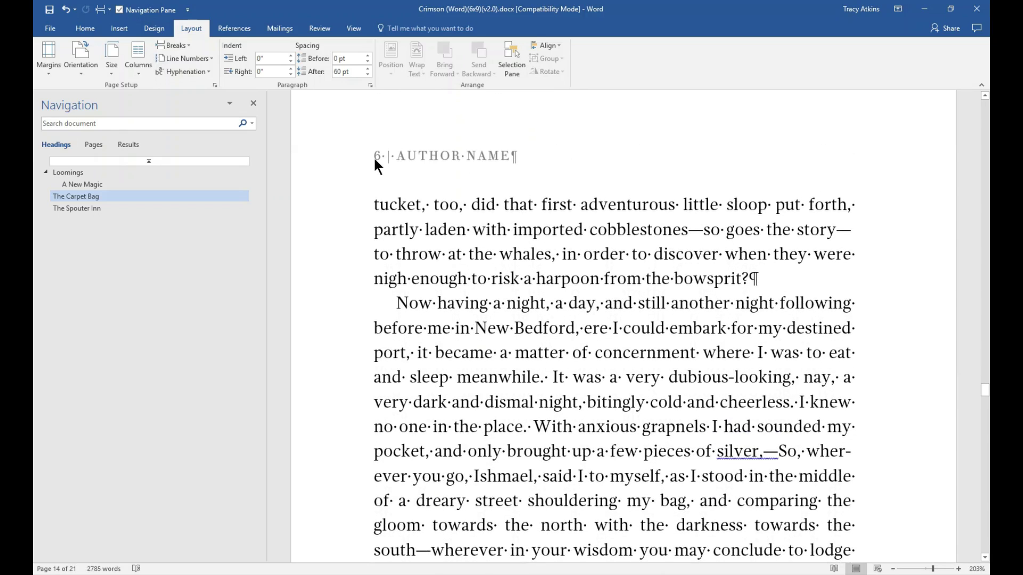
{"action": "scroll", "coordinate": [653, 394], "scroll_direction": "down", "scroll_amount": 10}
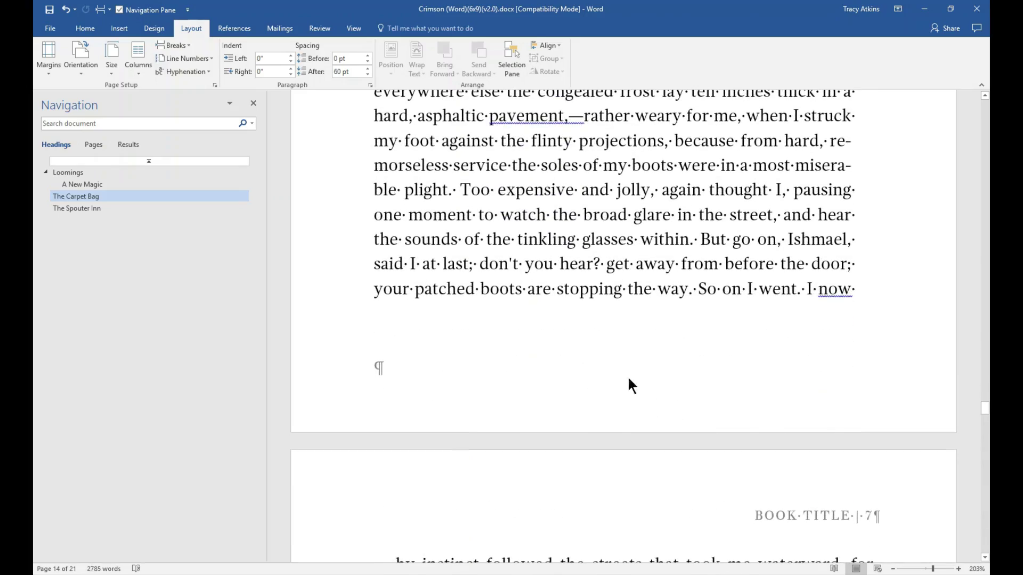
{"action": "scroll", "coordinate": [627, 375], "scroll_direction": "down", "scroll_amount": 5}
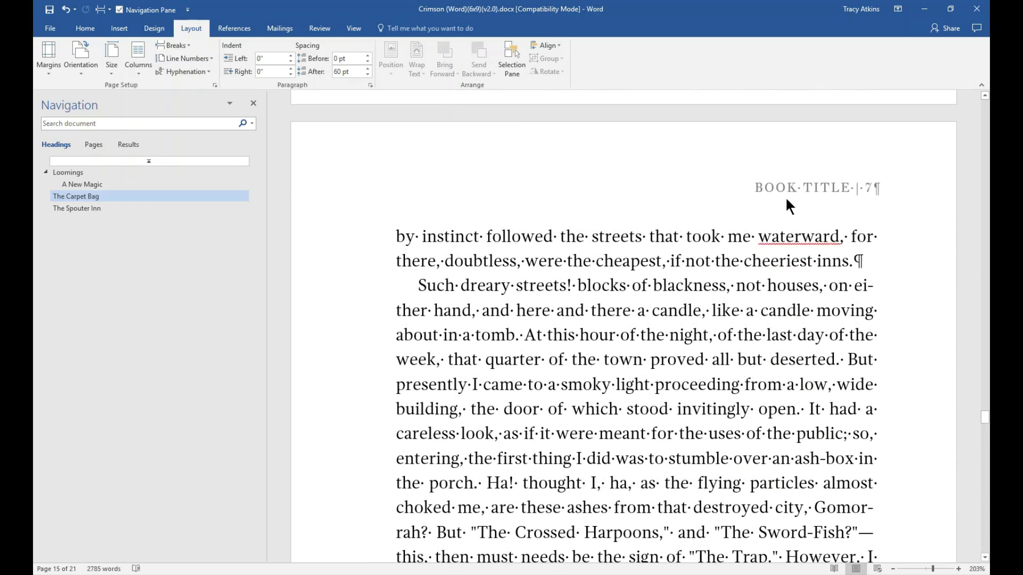
{"action": "scroll", "coordinate": [654, 442], "scroll_direction": "down", "scroll_amount": 10}
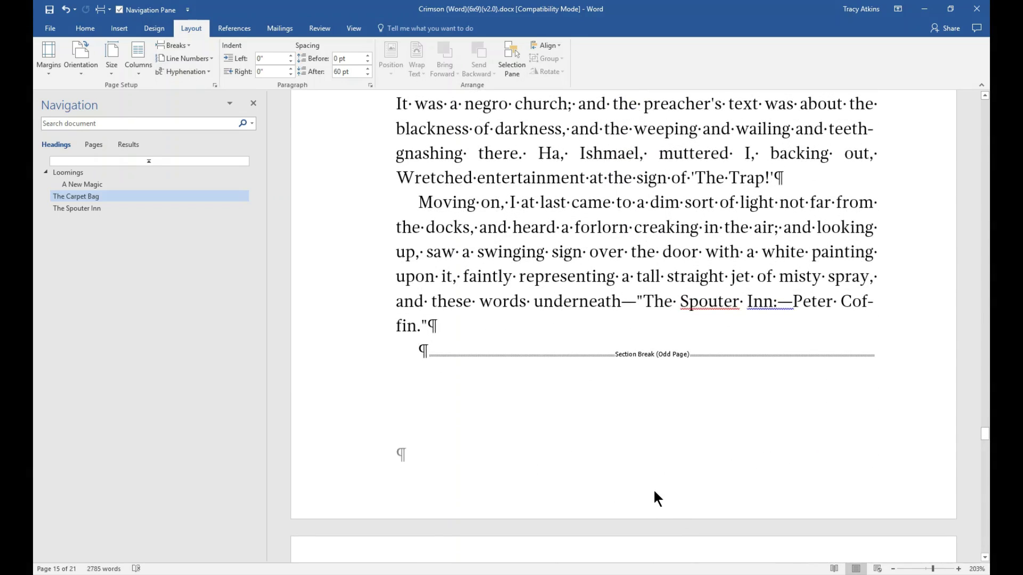
Return to the Chapter Two opening page and open its first-page header to view the header and footer options.
{"action": "scroll", "coordinate": [653, 489], "scroll_direction": "up", "scroll_amount": 10}
{"action": "scroll", "coordinate": [647, 438], "scroll_direction": "up", "scroll_amount": 11}
{"action": "scroll", "coordinate": [663, 397], "scroll_direction": "up", "scroll_amount": 7}
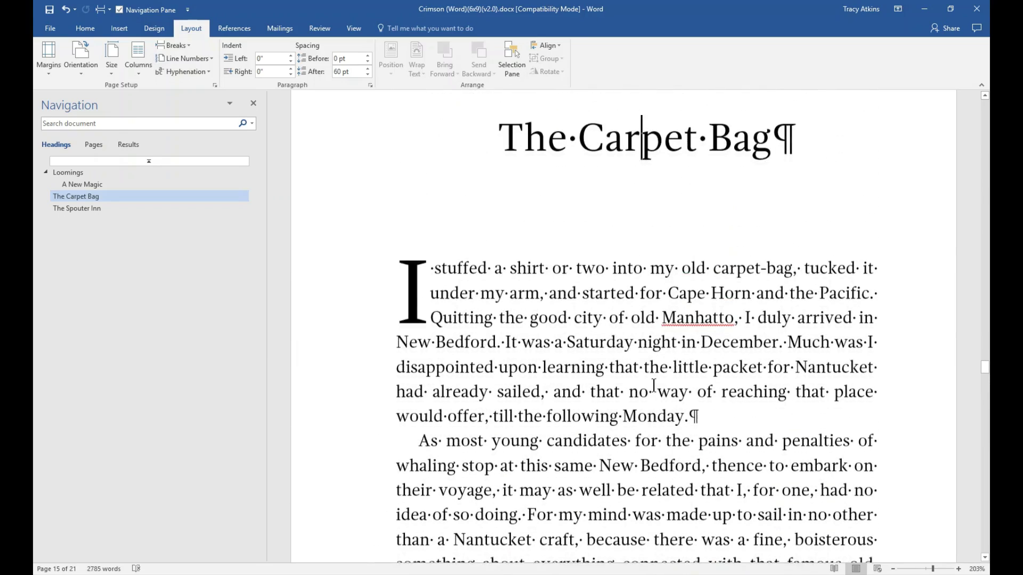
{"action": "left_click", "coordinate": [520, 300]}
{"action": "scroll", "coordinate": [656, 318], "scroll_direction": "up", "scroll_amount": 5}
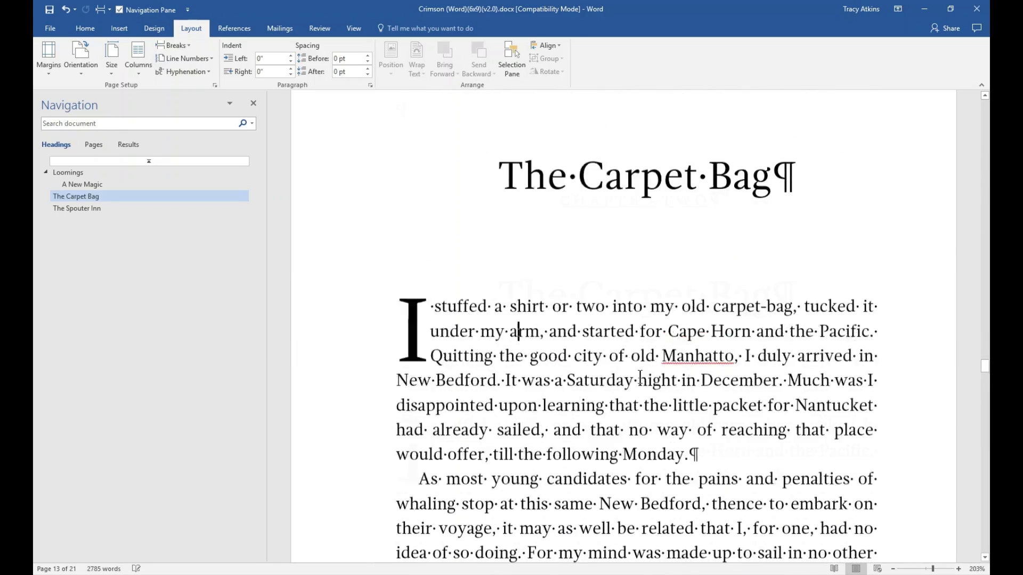
{"action": "double_click", "coordinate": [640, 185]}
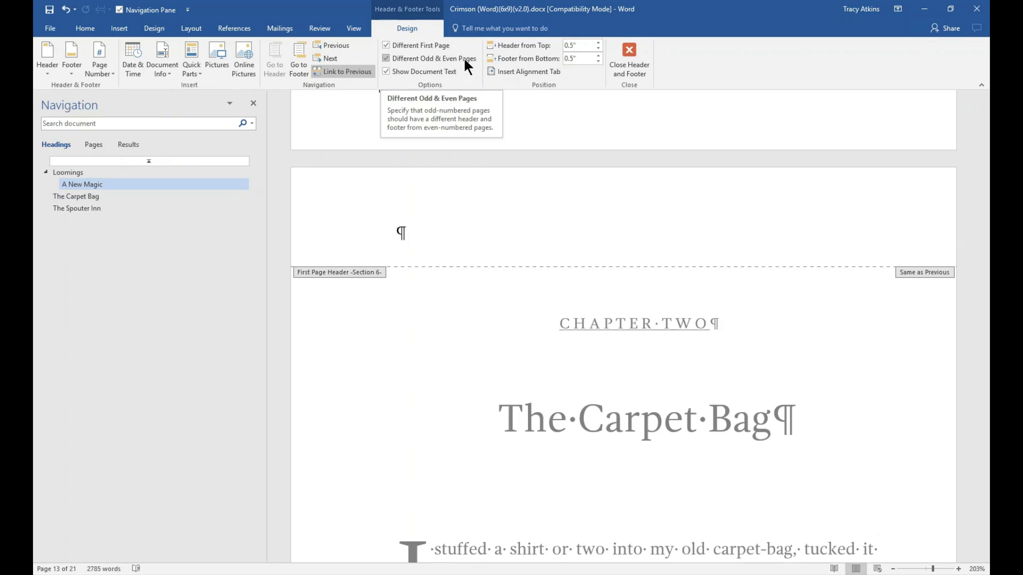
Compare the header and footer section labels on either side of the odd-page break before The Carpet Bag.
{"action": "scroll", "coordinate": [545, 276], "scroll_direction": "down", "scroll_amount": 1}
{"action": "scroll", "coordinate": [574, 336], "scroll_direction": "up", "scroll_amount": 8}
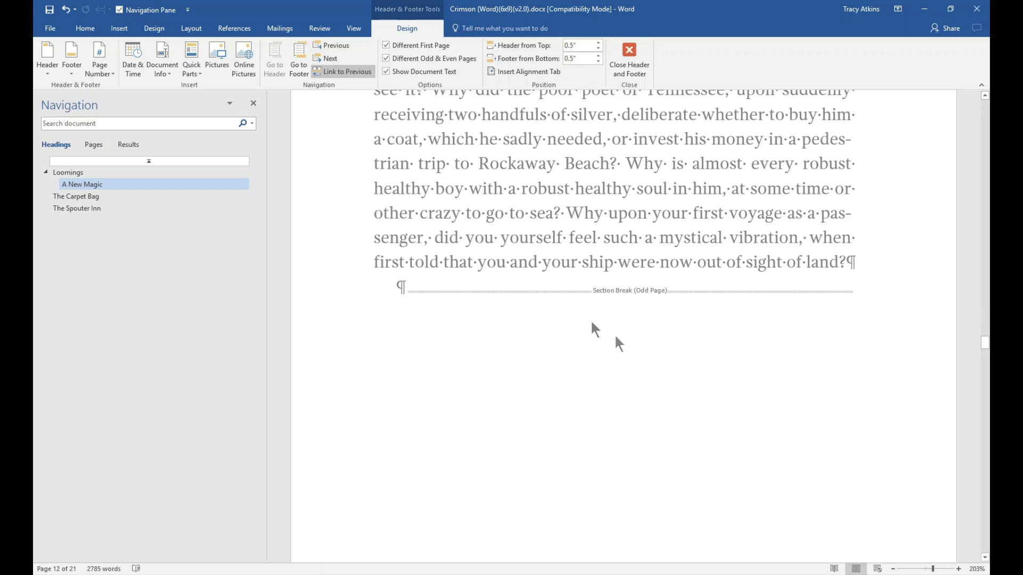
{"action": "scroll", "coordinate": [554, 296], "scroll_direction": "down", "scroll_amount": 6}
{"action": "scroll", "coordinate": [527, 291], "scroll_direction": "down", "scroll_amount": 2}
{"action": "scroll", "coordinate": [507, 287], "scroll_direction": "up", "scroll_amount": 2}
{"action": "scroll", "coordinate": [352, 181], "scroll_direction": "up", "scroll_amount": 1}
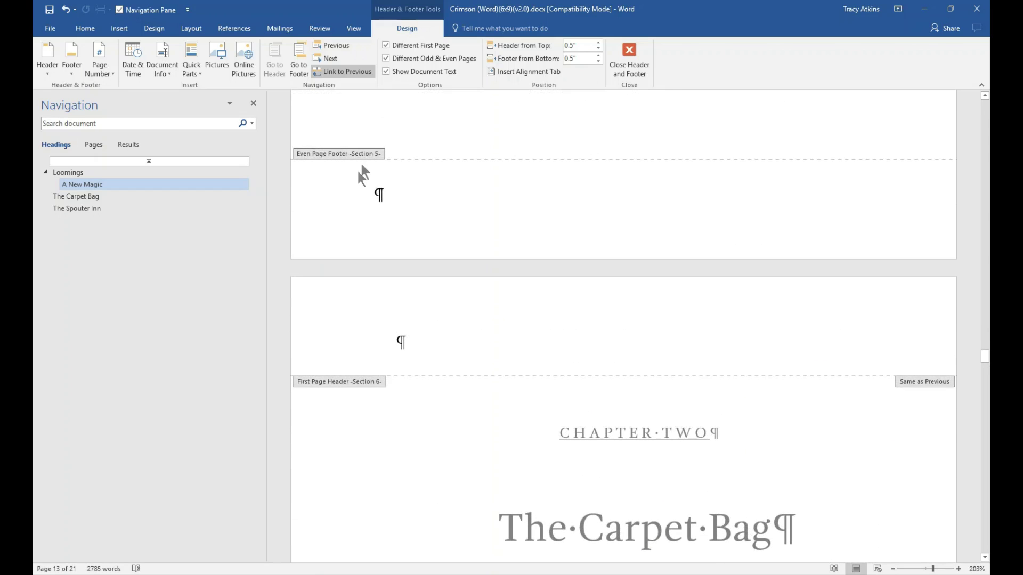
{"action": "scroll", "coordinate": [405, 197], "scroll_direction": "down", "scroll_amount": 3}
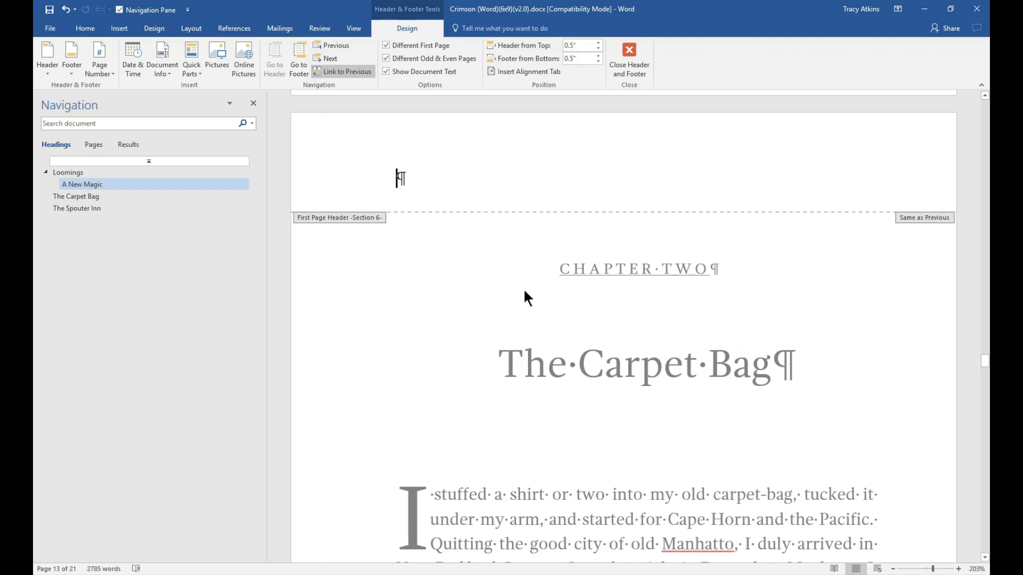
{"action": "scroll", "coordinate": [523, 297], "scroll_direction": "down", "scroll_amount": 1}
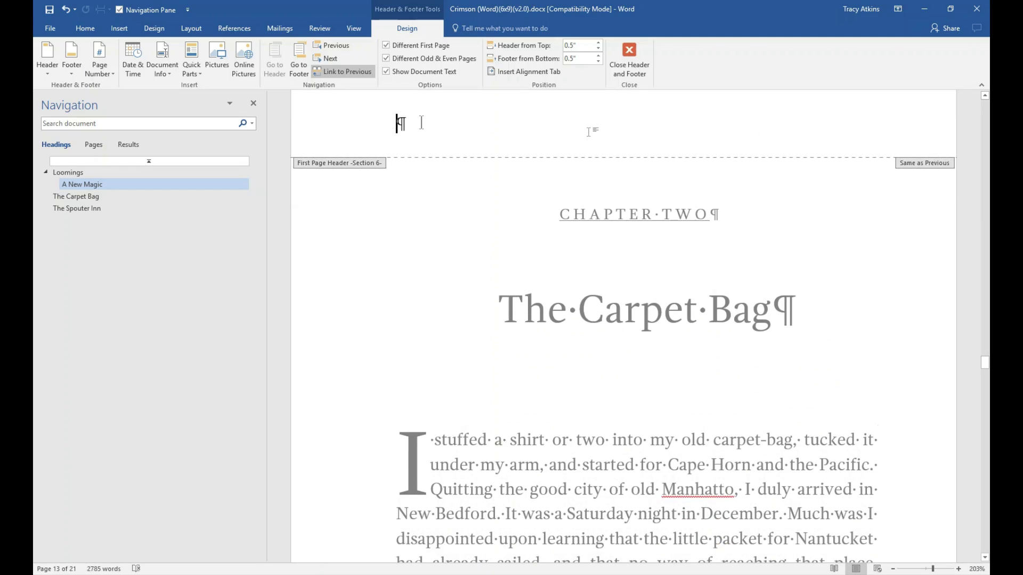
Inspect the page number in Chapter Two's first-page footer and the page number and author name line in its even-page header.
{"action": "scroll", "coordinate": [631, 326], "scroll_direction": "down", "scroll_amount": 6}
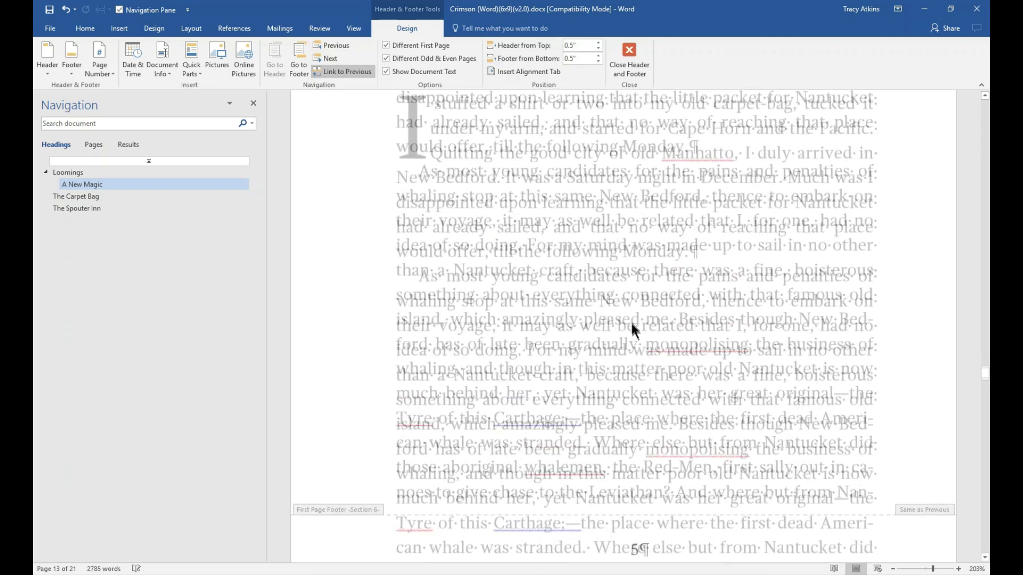
{"action": "scroll", "coordinate": [631, 319], "scroll_direction": "down", "scroll_amount": 6}
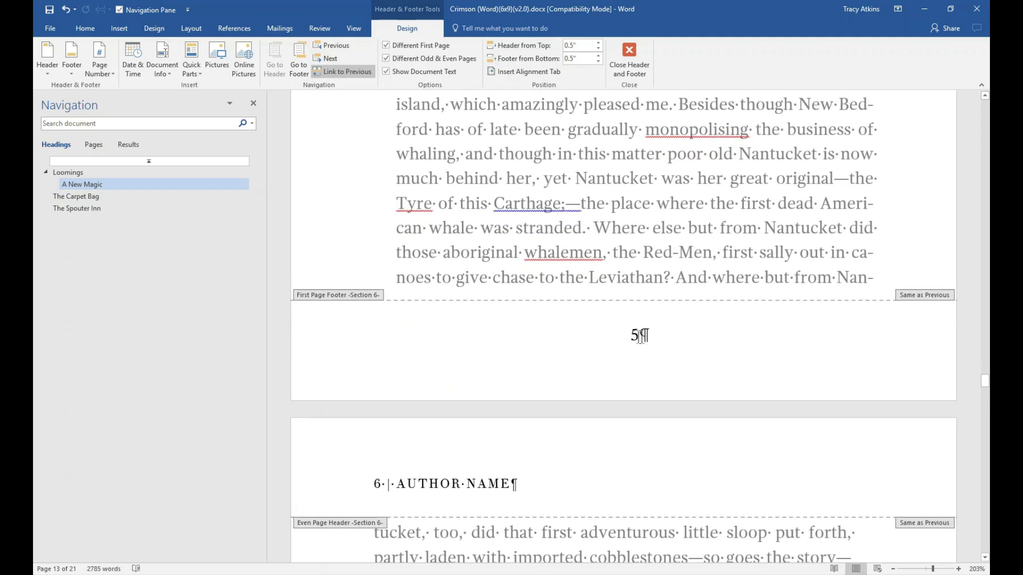
{"action": "scroll", "coordinate": [612, 325], "scroll_direction": "down", "scroll_amount": 3}
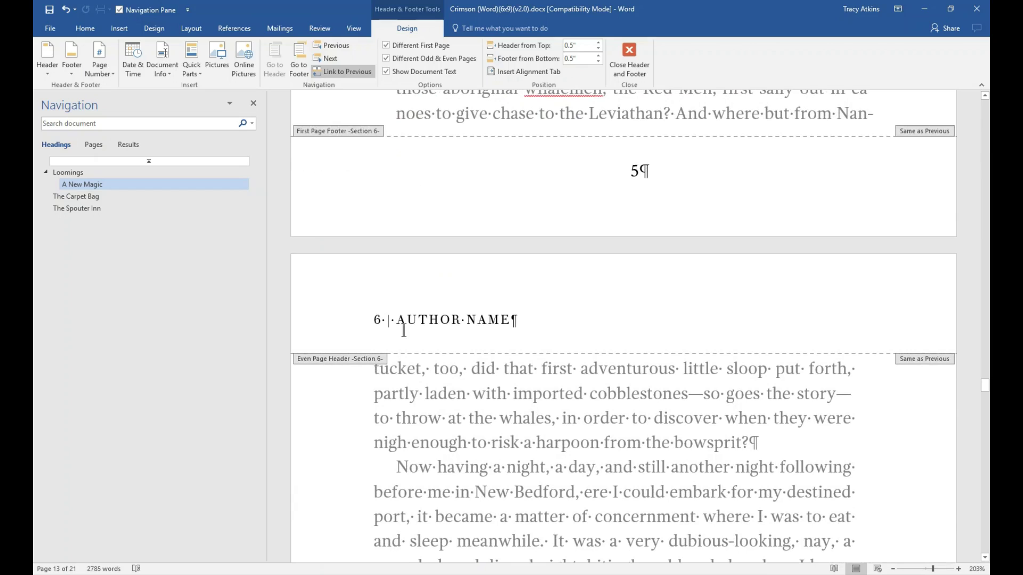
{"action": "left_click_drag", "start_coordinate": [375, 319], "coordinate": [525, 315]}
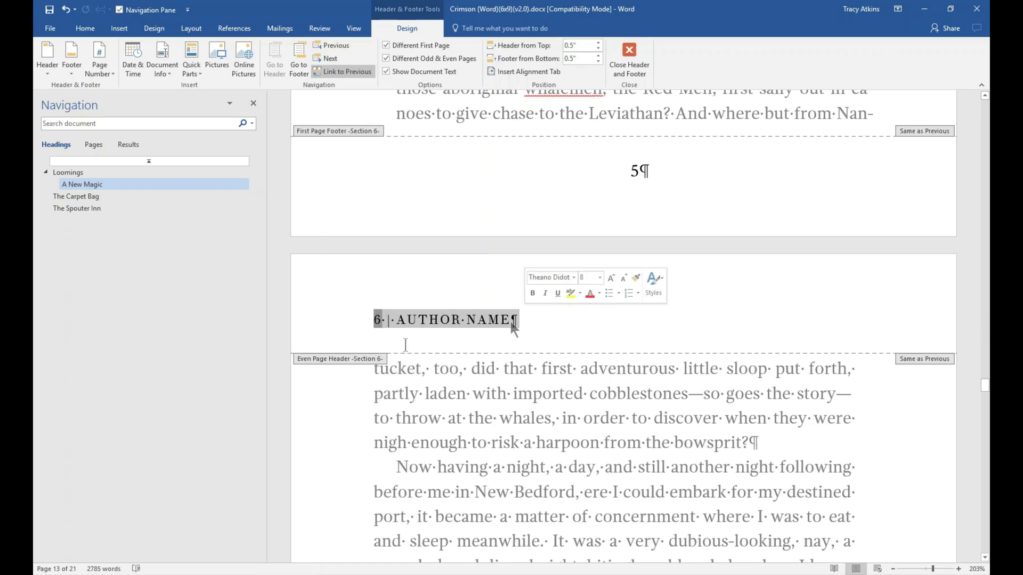
{"action": "left_click", "coordinate": [420, 322]}
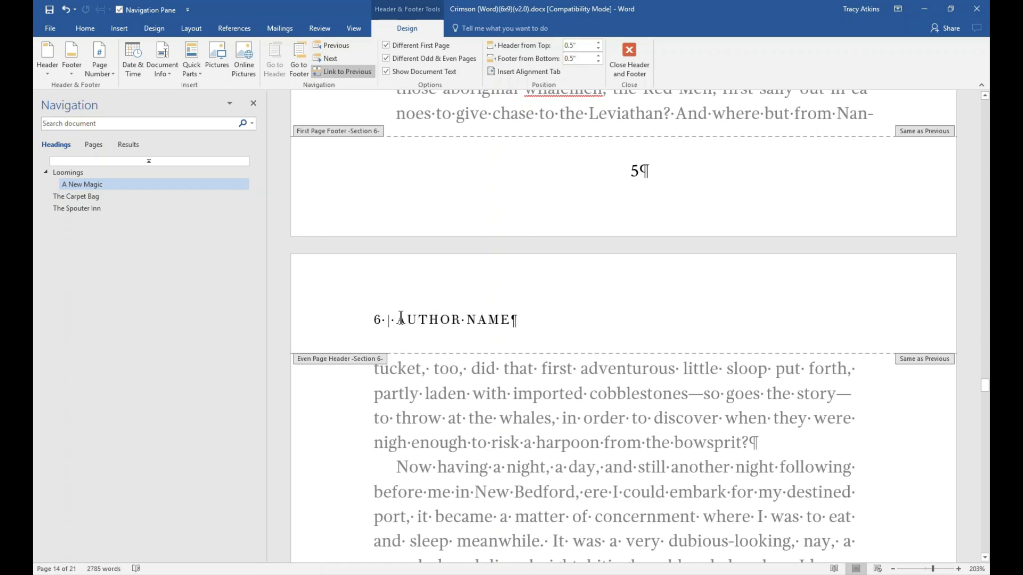
Inspect the book title and page number in Chapter Two's odd-page header.
{"action": "scroll", "coordinate": [564, 341], "scroll_direction": "down", "scroll_amount": 12}
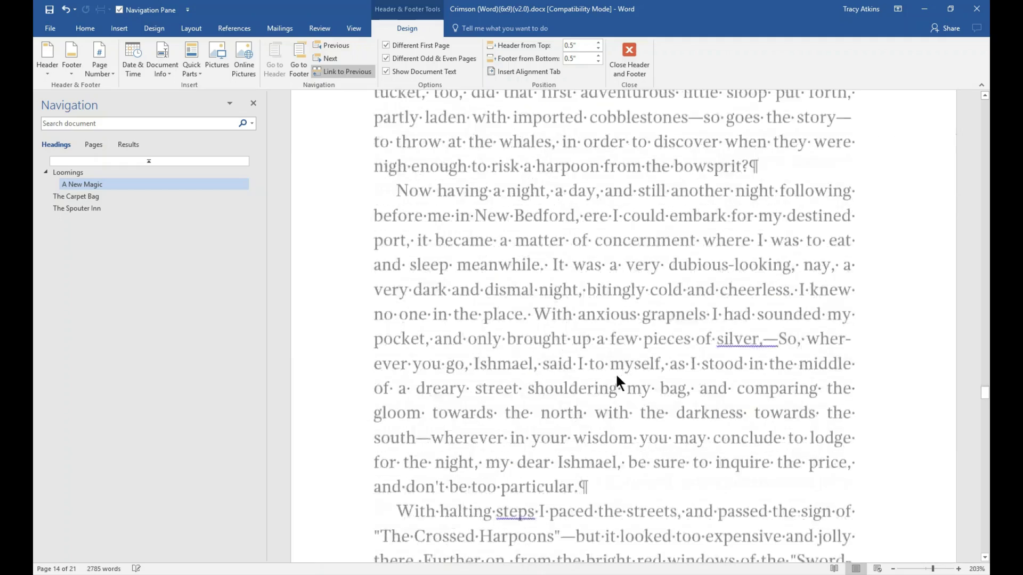
{"action": "scroll", "coordinate": [621, 371], "scroll_direction": "down", "scroll_amount": 5}
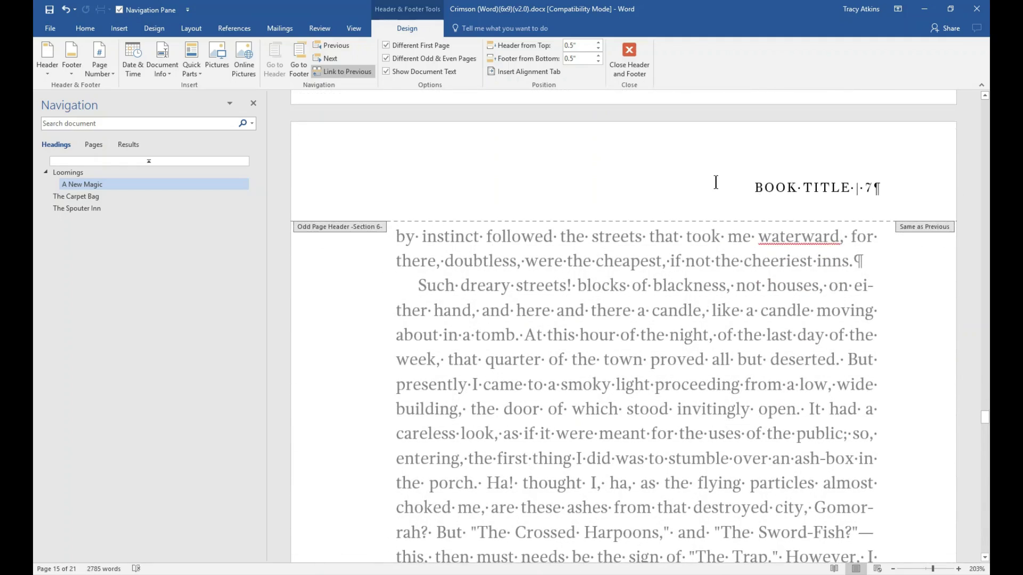
{"action": "double_click", "coordinate": [871, 188]}
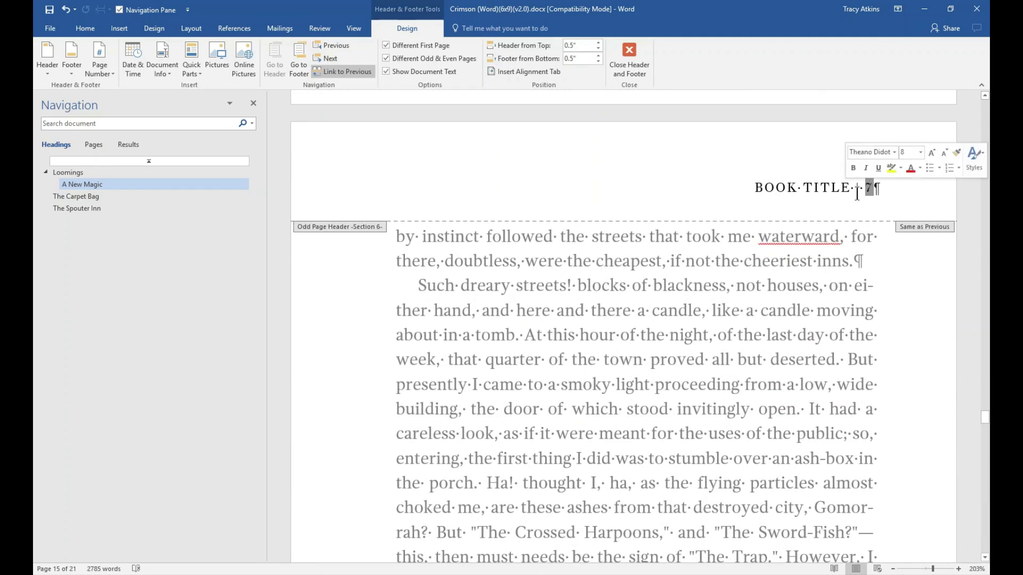
{"action": "left_click", "coordinate": [765, 188]}
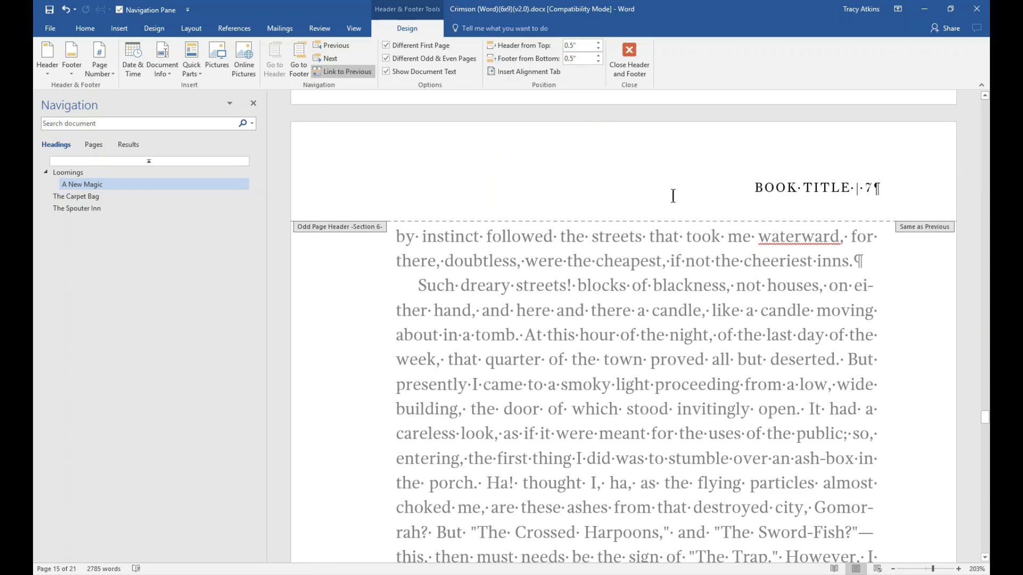
Recheck Chapter Two's odd-page and even-page headers, and close header and footer editing.
{"action": "scroll", "coordinate": [742, 253], "scroll_direction": "up", "scroll_amount": 6}
{"action": "scroll", "coordinate": [744, 301], "scroll_direction": "down", "scroll_amount": 3}
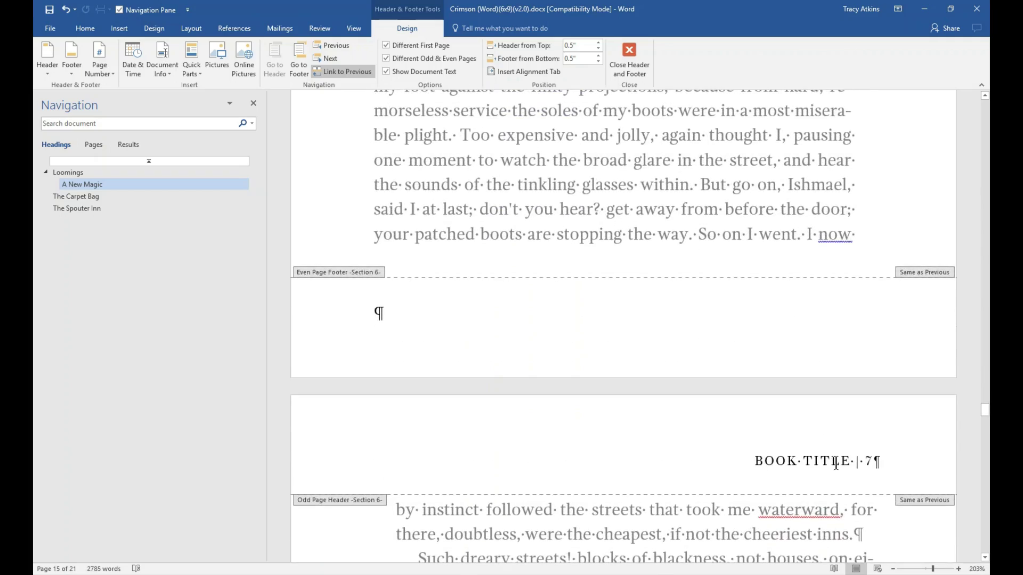
{"action": "scroll", "coordinate": [714, 359], "scroll_direction": "up", "scroll_amount": 8}
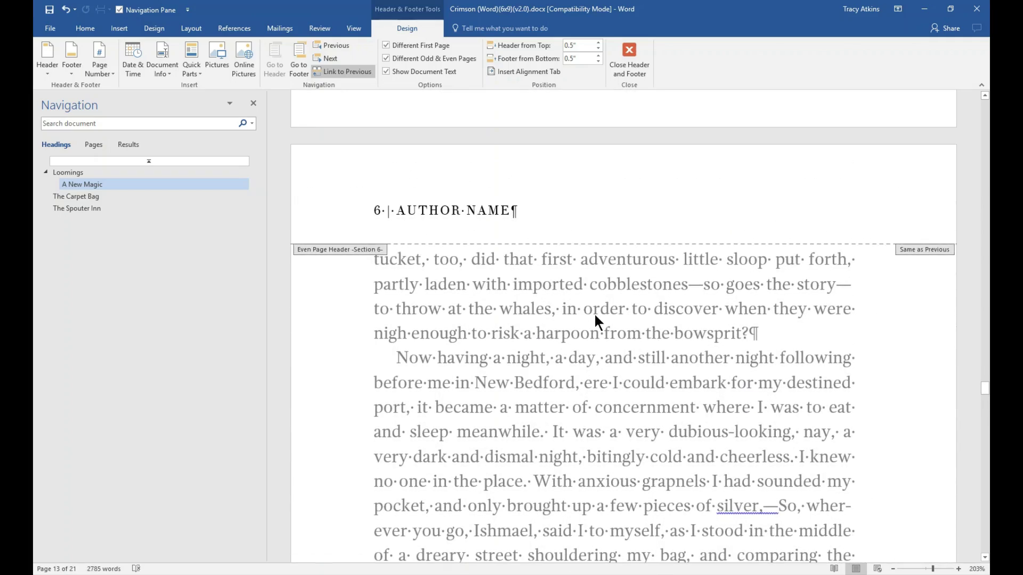
{"action": "scroll", "coordinate": [618, 366], "scroll_direction": "down", "scroll_amount": 4}
{"action": "left_click", "coordinate": [632, 53]}
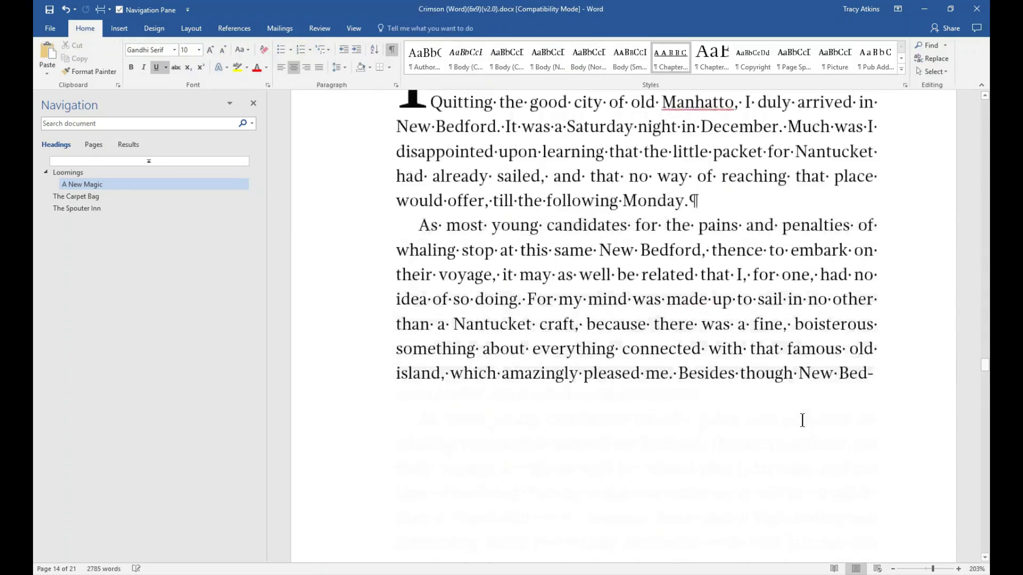
Examine the section break ending Chapter Two, the opening page of The Spouter Inn with its footer, and the following page's header.
{"action": "scroll", "coordinate": [792, 421], "scroll_direction": "down", "scroll_amount": 3}
{"action": "scroll", "coordinate": [791, 415], "scroll_direction": "down", "scroll_amount": 15}
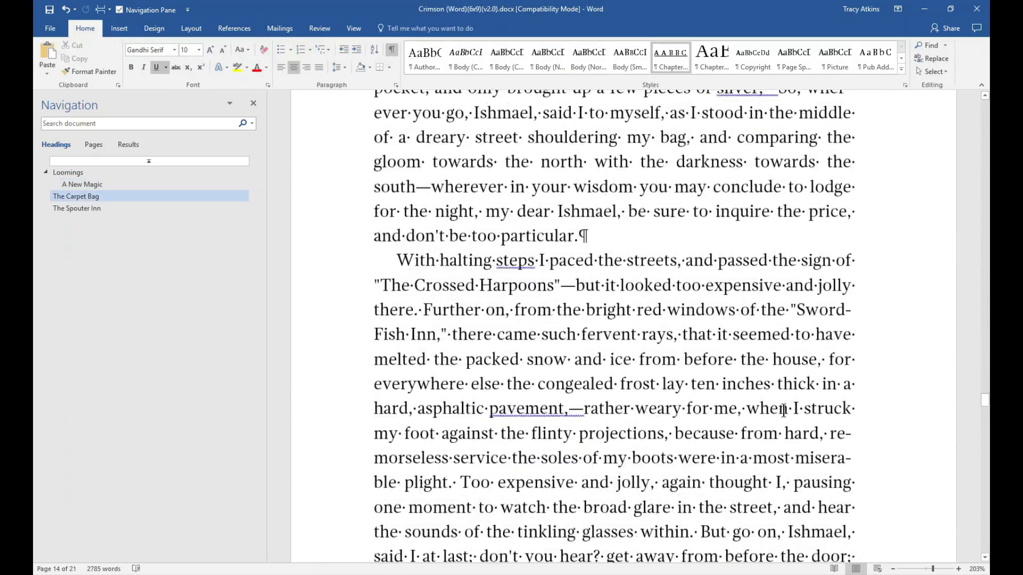
{"action": "scroll", "coordinate": [775, 407], "scroll_direction": "down", "scroll_amount": 10}
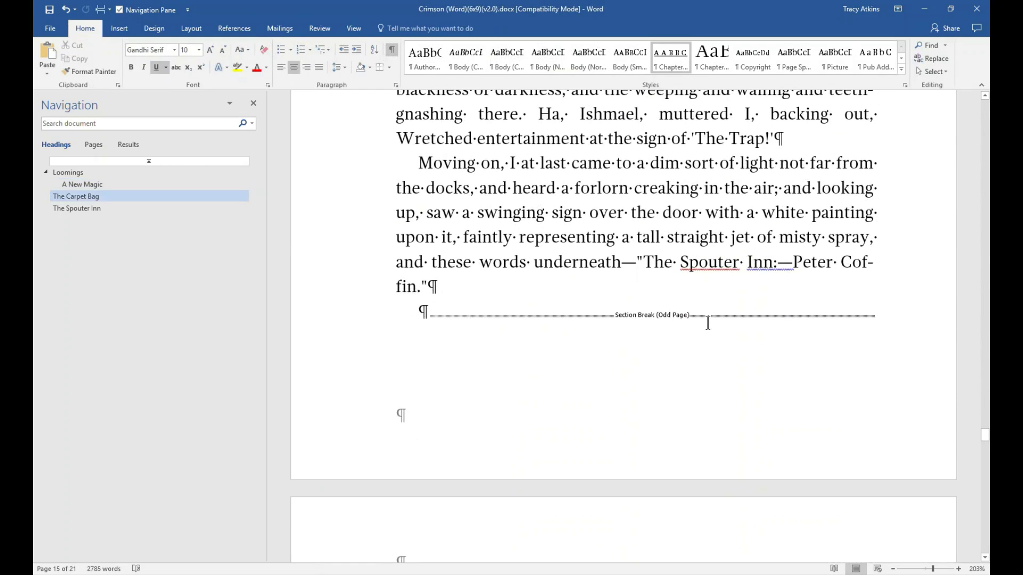
{"action": "scroll", "coordinate": [610, 337], "scroll_direction": "down", "scroll_amount": 8}
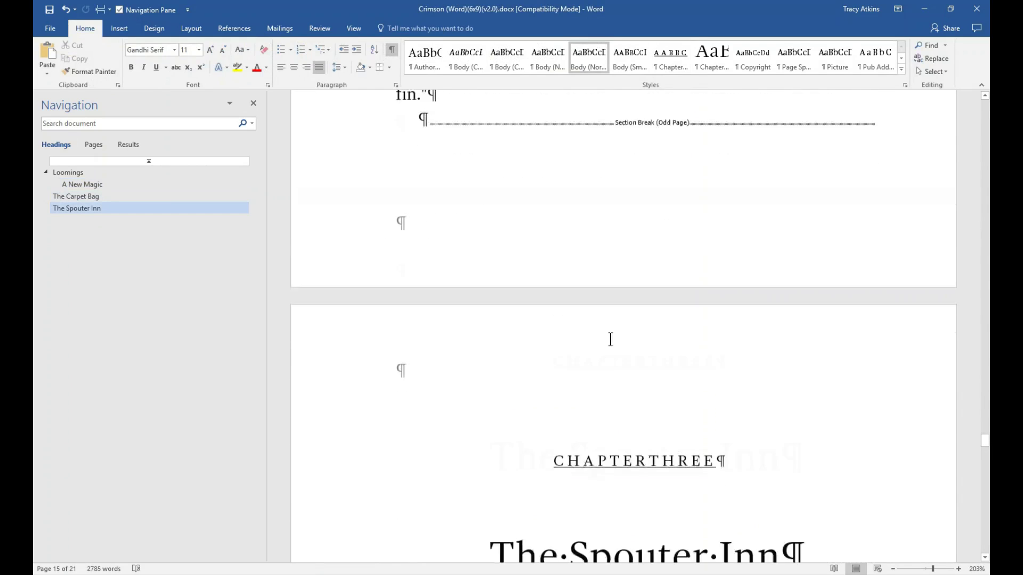
{"action": "scroll", "coordinate": [428, 194], "scroll_direction": "up", "scroll_amount": 1}
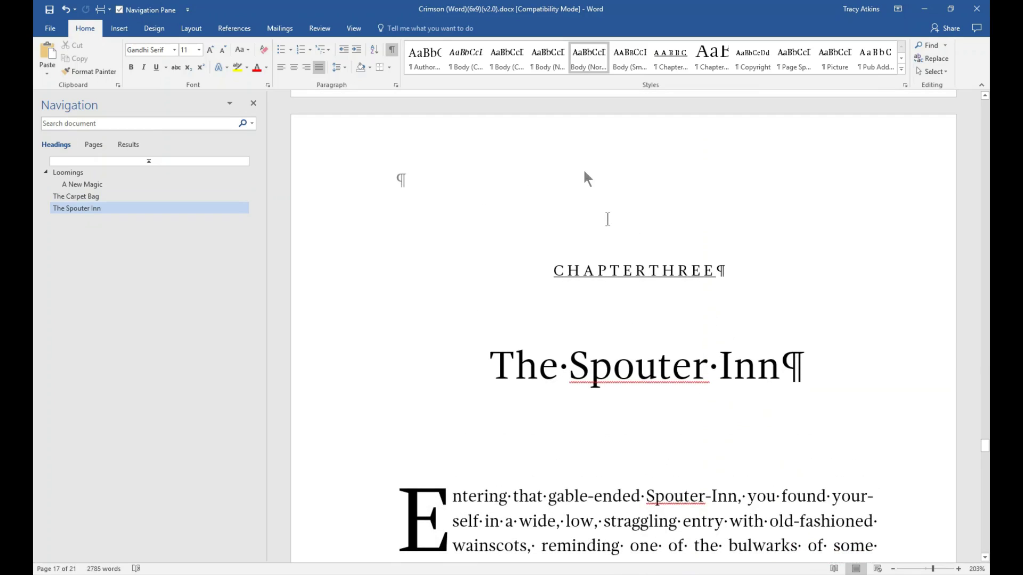
{"action": "scroll", "coordinate": [621, 135], "scroll_direction": "down", "scroll_amount": 10}
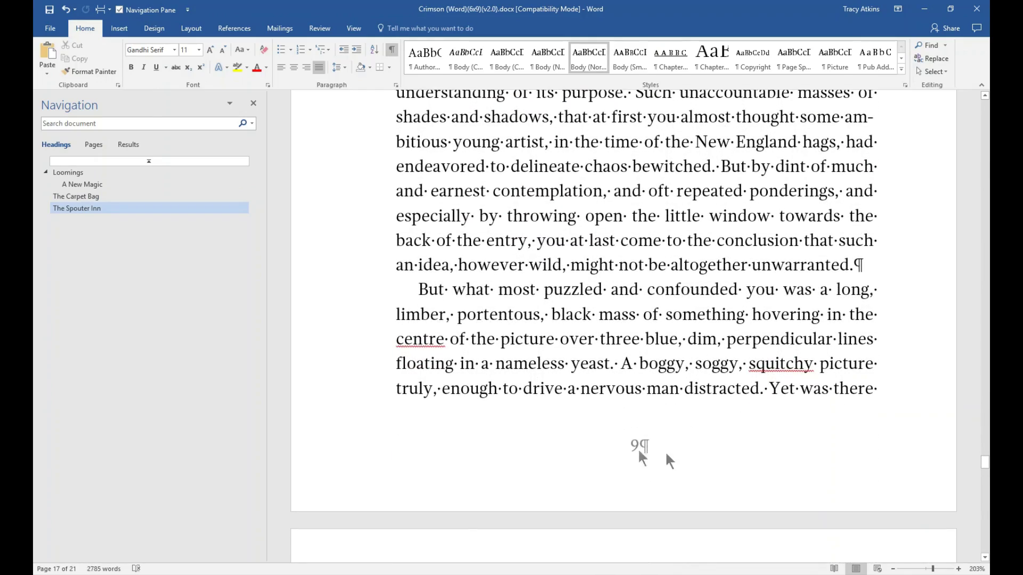
{"action": "scroll", "coordinate": [664, 451], "scroll_direction": "down", "scroll_amount": 5}
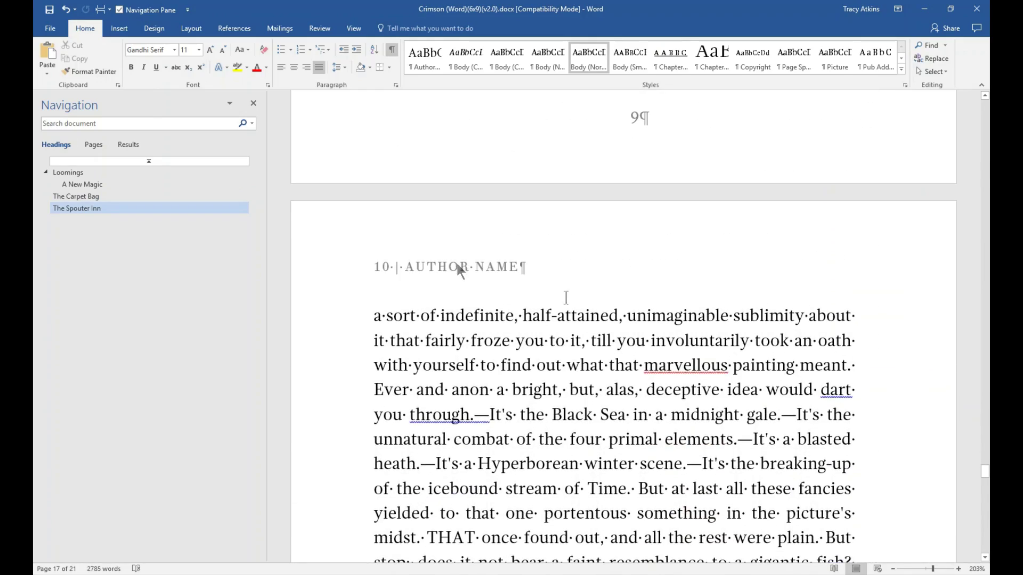
Return to Chapter Two's last paragraph, place the cursor in it, and review how the section break leads into Chapter Three.
{"action": "scroll", "coordinate": [651, 404], "scroll_direction": "up", "scroll_amount": 9}
{"action": "scroll", "coordinate": [654, 356], "scroll_direction": "up", "scroll_amount": 10}
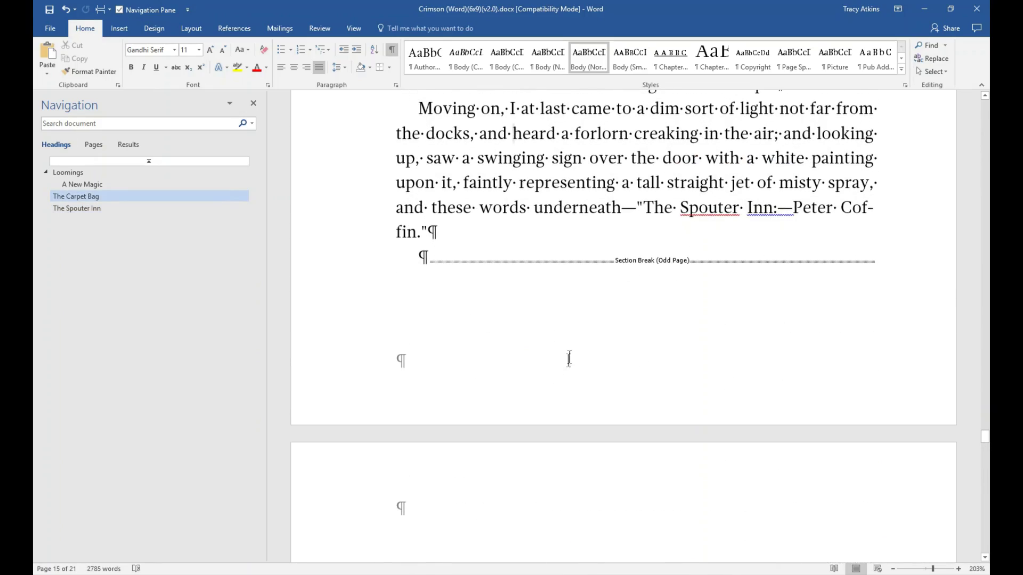
{"action": "scroll", "coordinate": [569, 358], "scroll_direction": "up", "scroll_amount": 3}
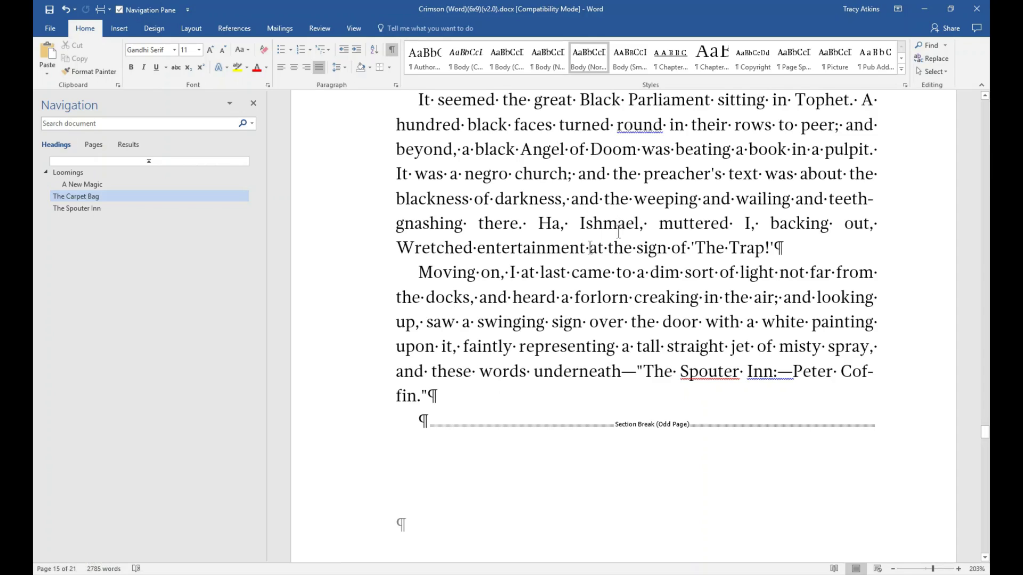
{"action": "left_click", "coordinate": [587, 269]}
{"action": "scroll", "coordinate": [565, 298], "scroll_direction": "down", "scroll_amount": 2}
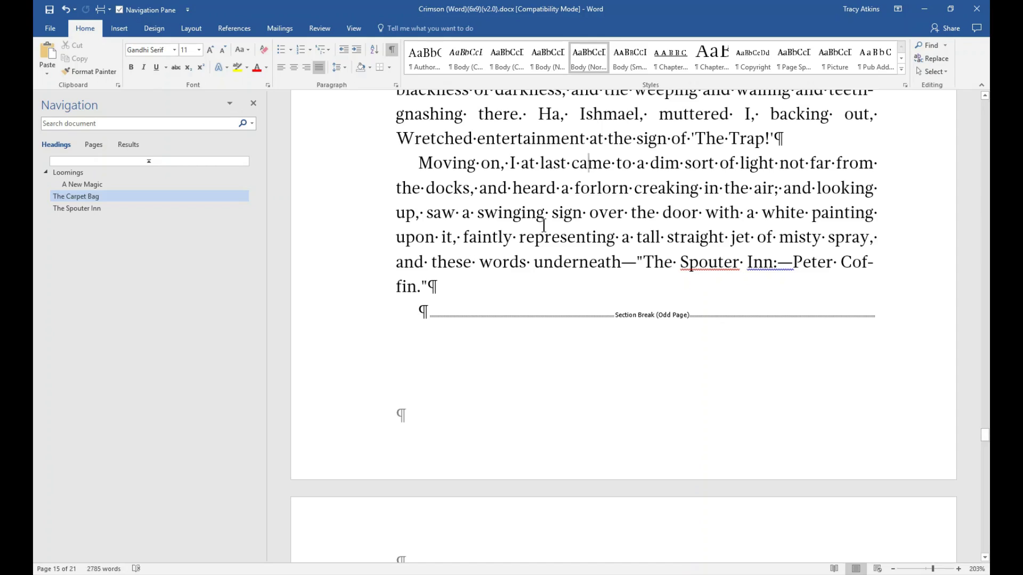
{"action": "scroll", "coordinate": [560, 242], "scroll_direction": "down", "scroll_amount": 8}
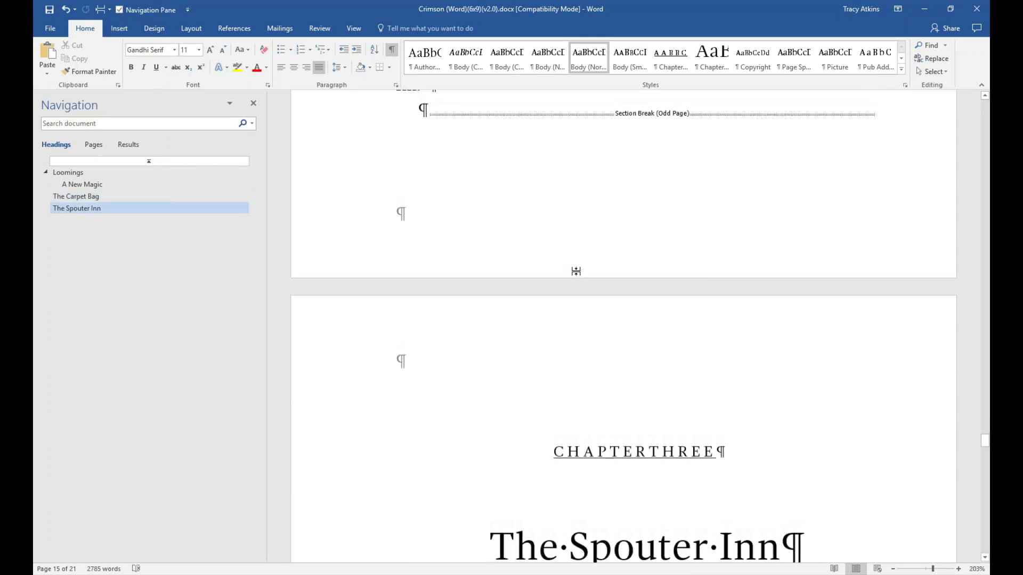
Examine the odd-page section break ending Chapter Two and the opening page of Chapter Three that follows it.
{"action": "scroll", "coordinate": [576, 259], "scroll_direction": "down", "scroll_amount": 2}
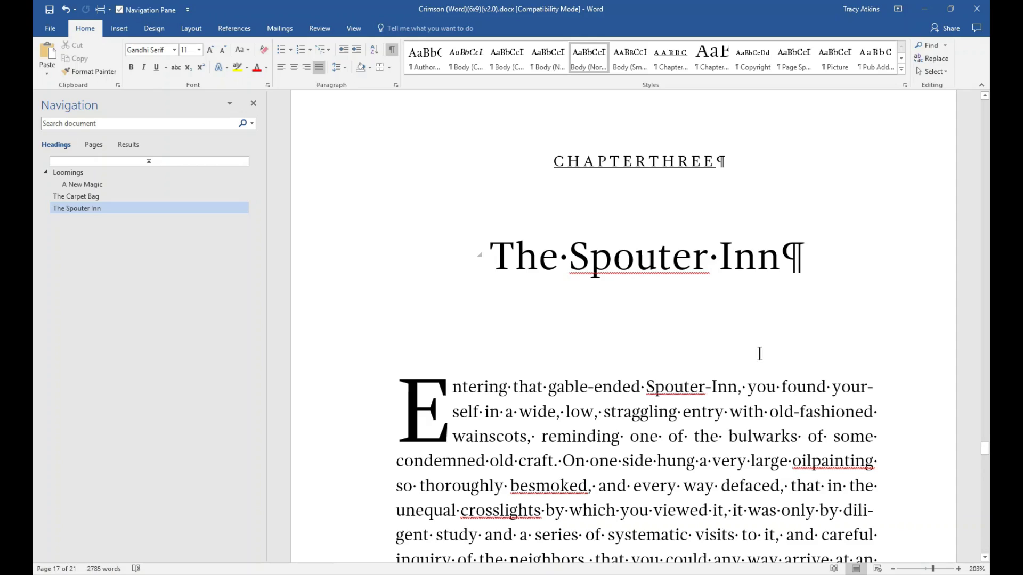
{"action": "scroll", "coordinate": [746, 325], "scroll_direction": "up", "scroll_amount": 6}
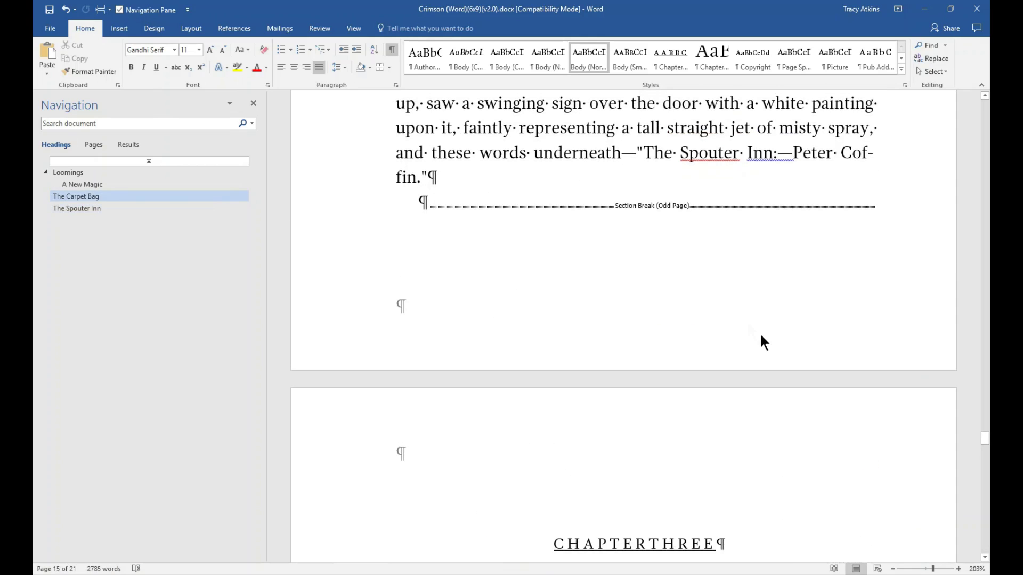
{"action": "scroll", "coordinate": [715, 309], "scroll_direction": "up", "scroll_amount": 2}
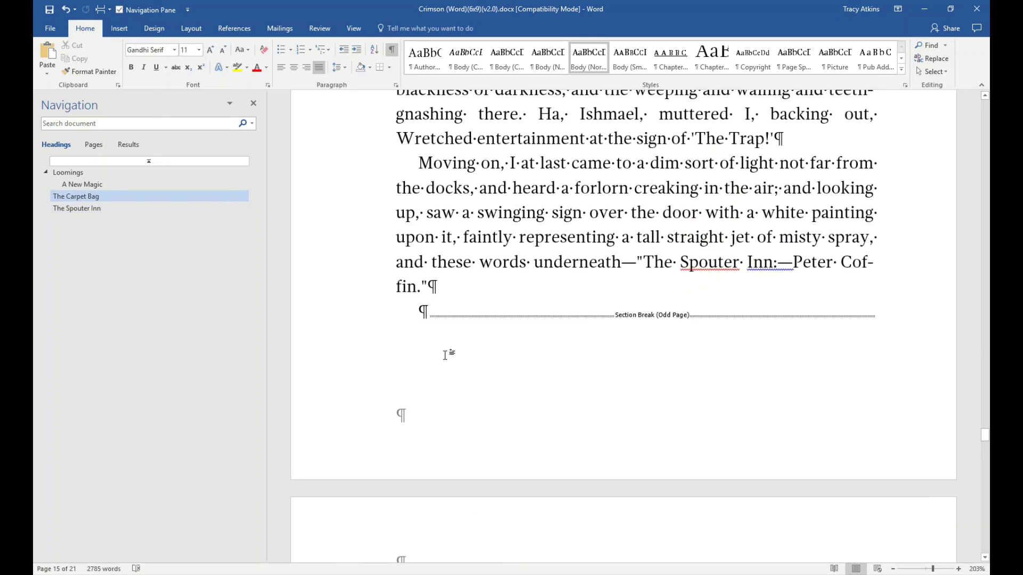
{"action": "scroll", "coordinate": [446, 356], "scroll_direction": "down", "scroll_amount": 1}
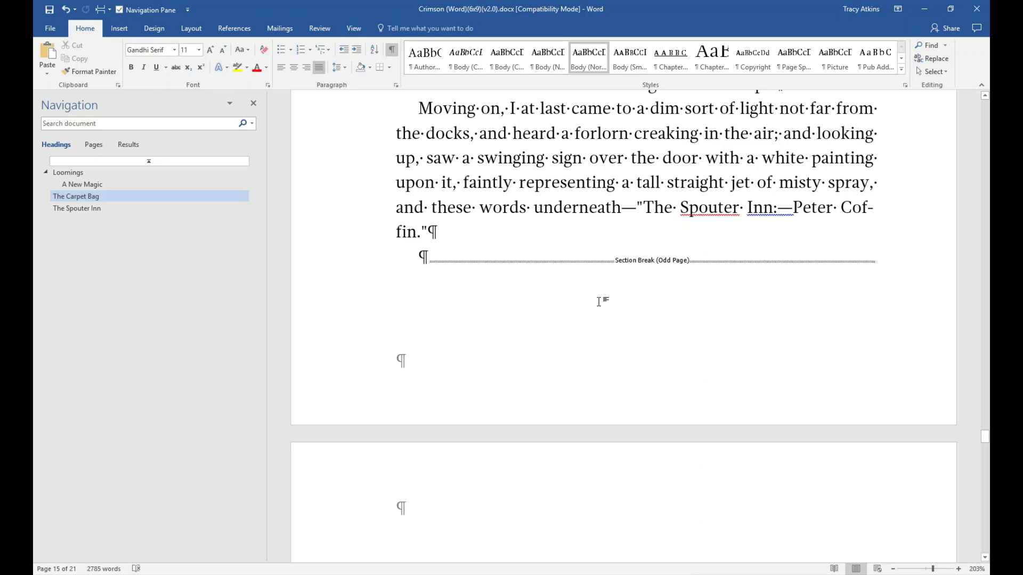
{"action": "scroll", "coordinate": [598, 302], "scroll_direction": "up", "scroll_amount": 2}
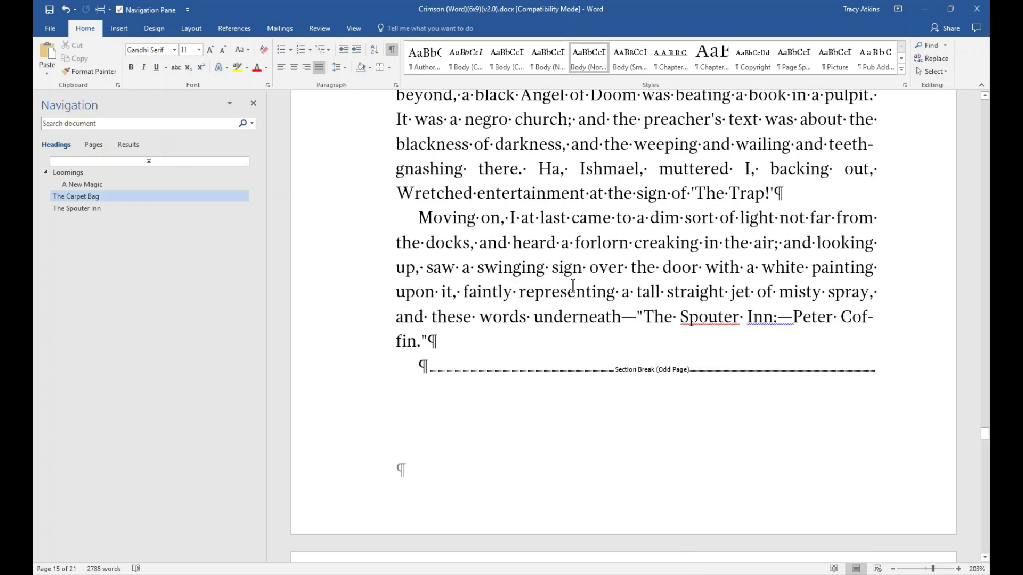
{"action": "scroll", "coordinate": [573, 286], "scroll_direction": "down", "scroll_amount": 10}
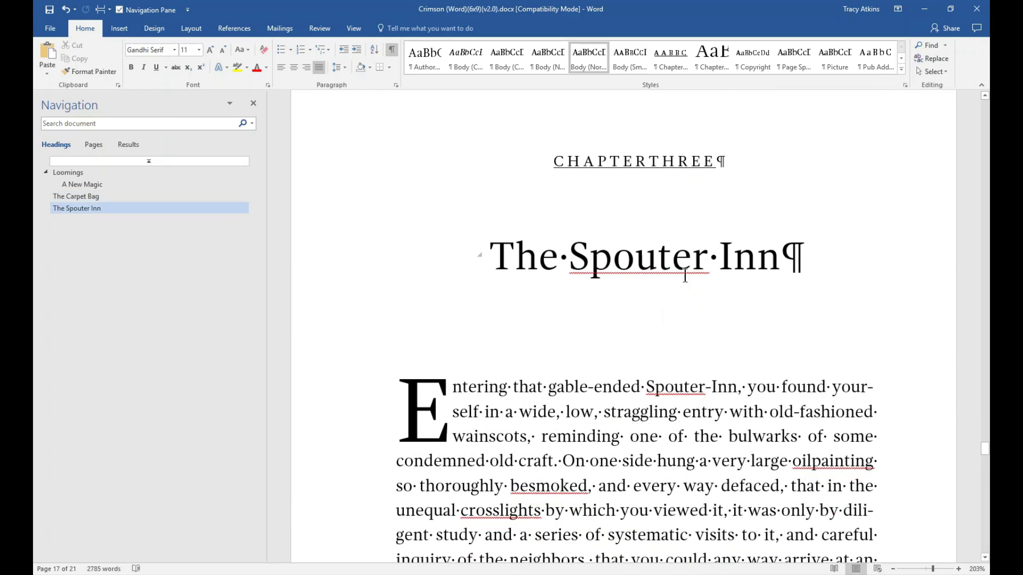
{"action": "scroll", "coordinate": [690, 295], "scroll_direction": "down", "scroll_amount": 4}
{"action": "scroll", "coordinate": [586, 303], "scroll_direction": "up", "scroll_amount": 11}
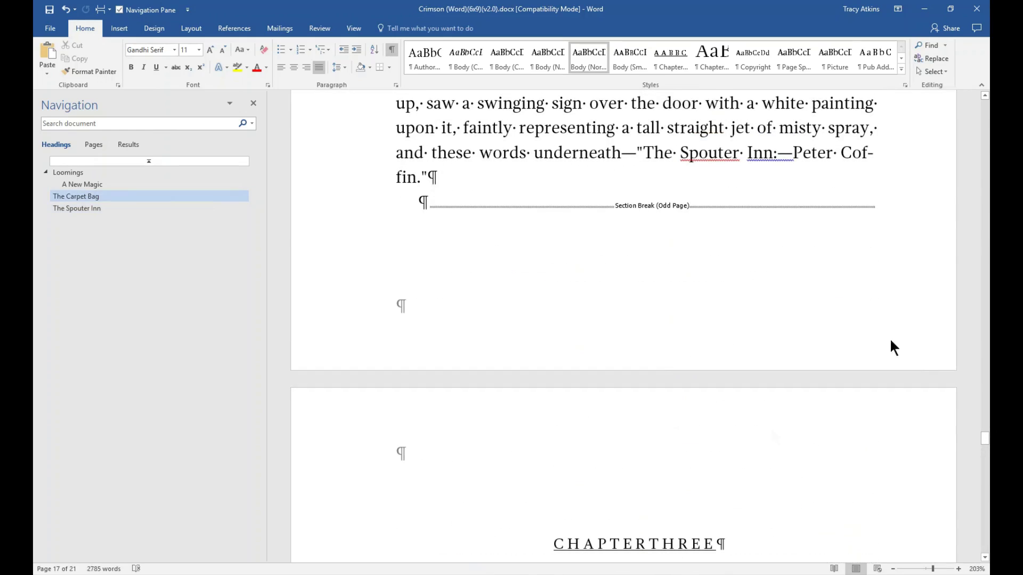
Place the cursor in Chapter Two's last paragraph and trace the section break to the opening text of The Spouter Inn.
{"action": "scroll", "coordinate": [647, 443], "scroll_direction": "up", "scroll_amount": 3}
{"action": "left_click", "coordinate": [643, 300]}
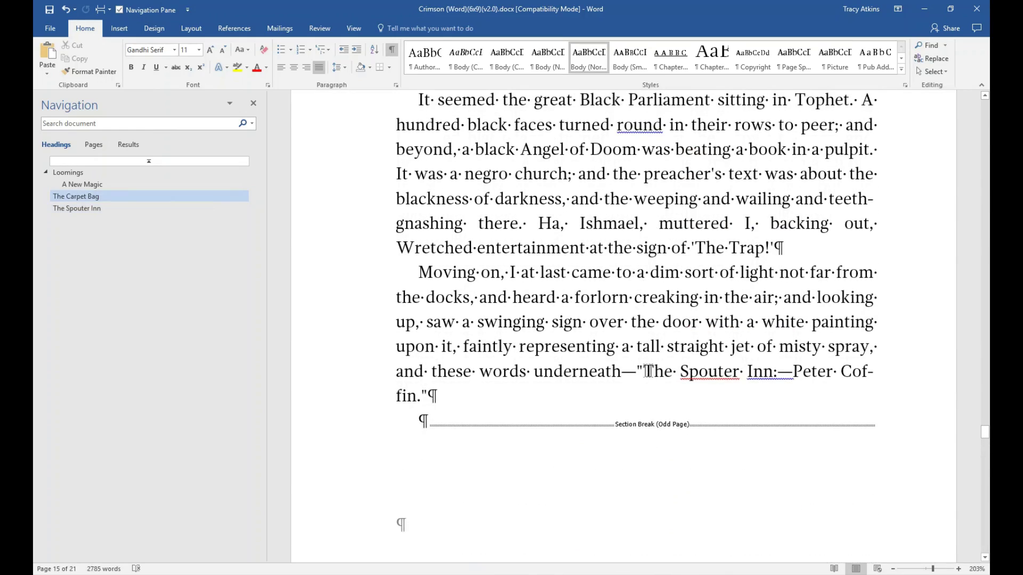
{"action": "scroll", "coordinate": [642, 366], "scroll_direction": "down", "scroll_amount": 4}
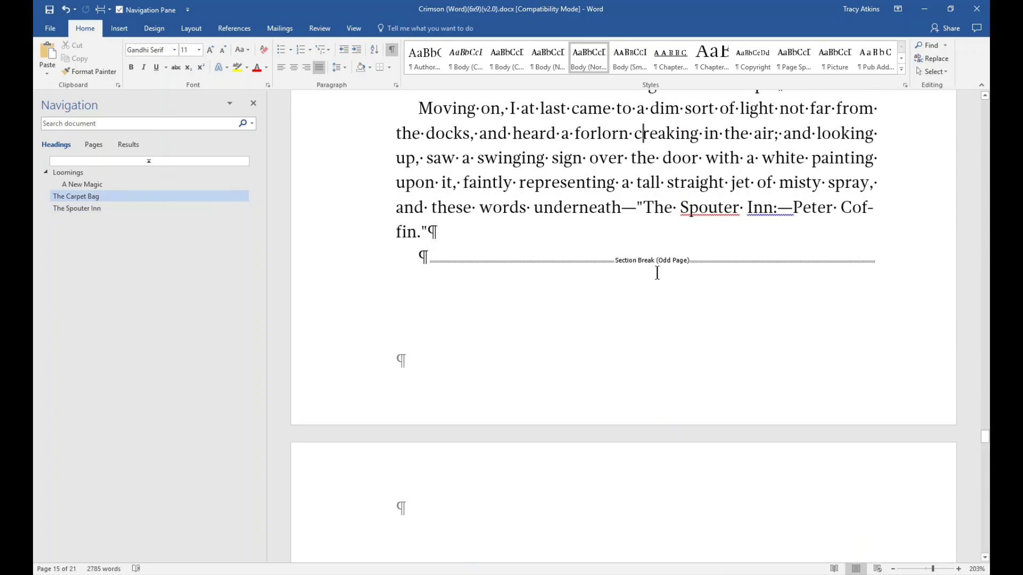
{"action": "scroll", "coordinate": [672, 287], "scroll_direction": "down", "scroll_amount": 6}
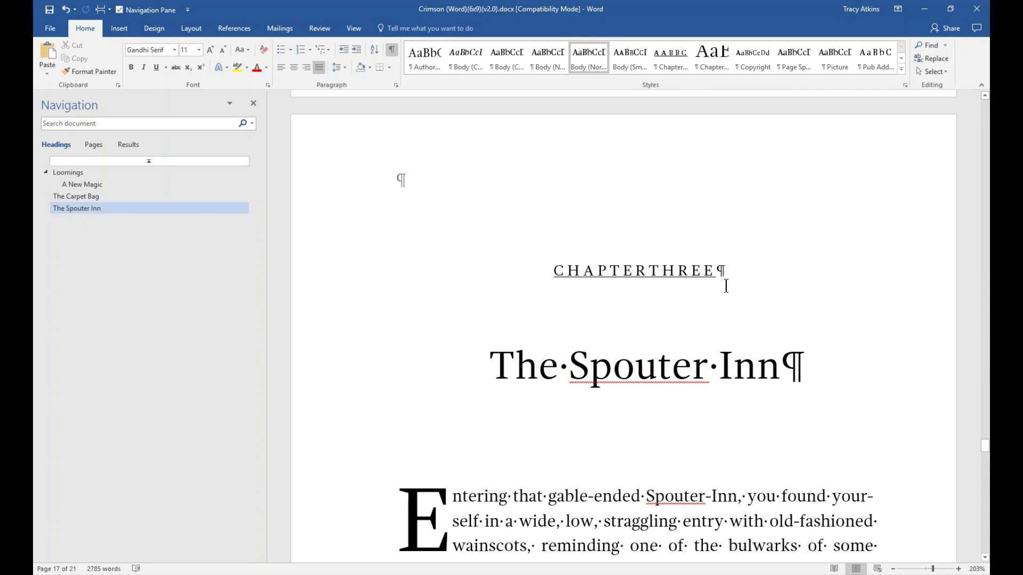
{"action": "scroll", "coordinate": [725, 286], "scroll_direction": "down", "scroll_amount": 2}
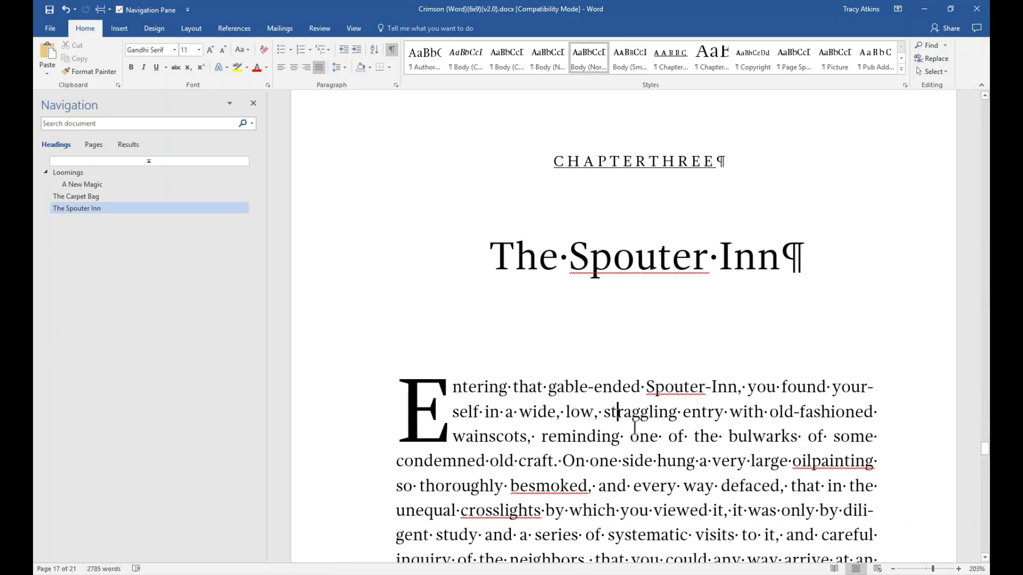
Highlight part of Chapter Two's closing text, and check the style of the Chapter Three number line.
{"action": "scroll", "coordinate": [629, 421], "scroll_direction": "up", "scroll_amount": 6}
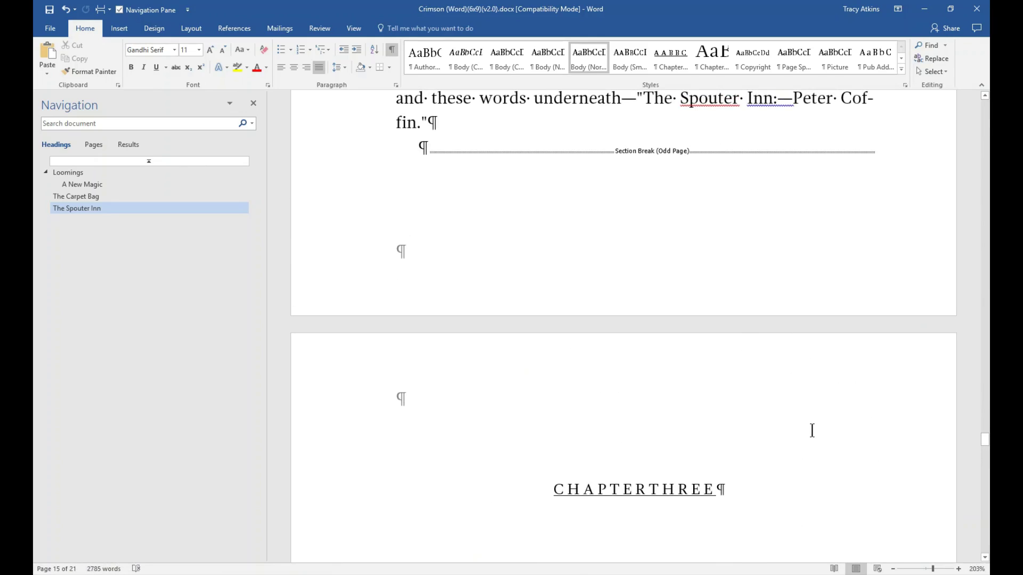
{"action": "scroll", "coordinate": [799, 373], "scroll_direction": "up", "scroll_amount": 5}
{"action": "left_click_drag", "start_coordinate": [684, 172], "coordinate": [744, 260]}
{"action": "scroll", "coordinate": [730, 298], "scroll_direction": "down", "scroll_amount": 12}
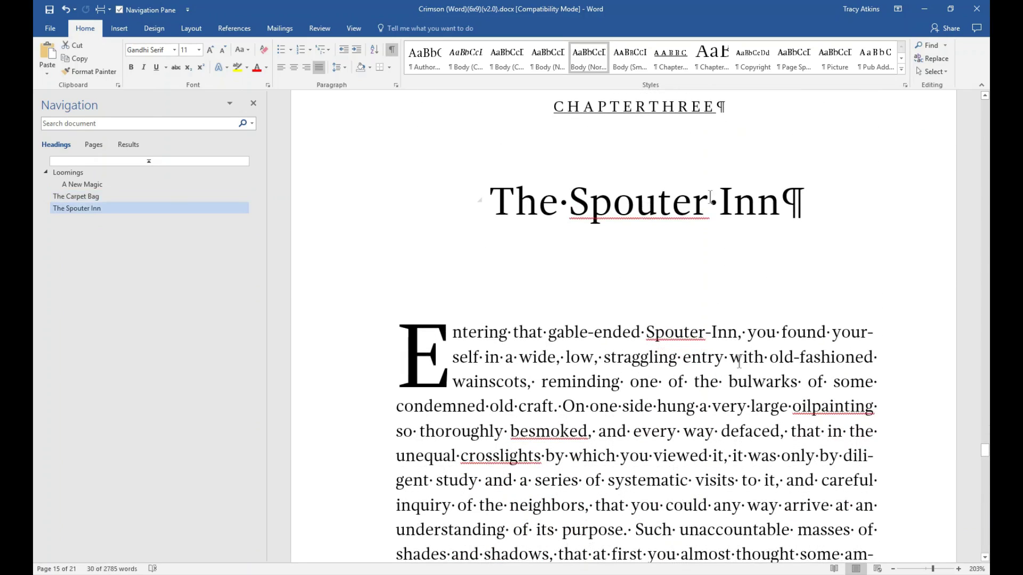
{"action": "left_click", "coordinate": [646, 109]}
{"action": "scroll", "coordinate": [755, 405], "scroll_direction": "up", "scroll_amount": 5}
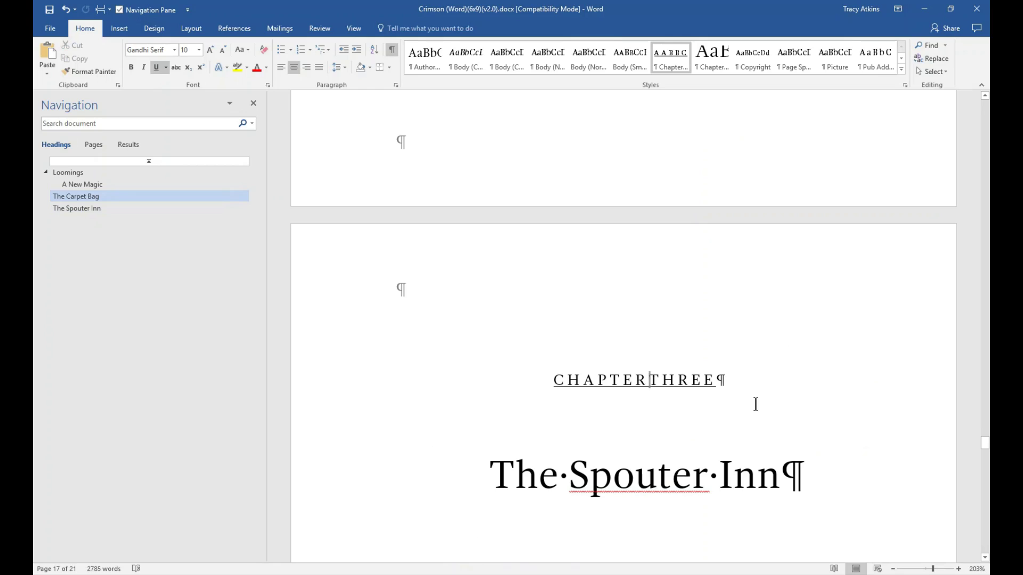
Recheck the break after Chapter Two's final paragraph, and place the cursor in the title The Spouter Inn.
{"action": "scroll", "coordinate": [797, 421], "scroll_direction": "up", "scroll_amount": 3}
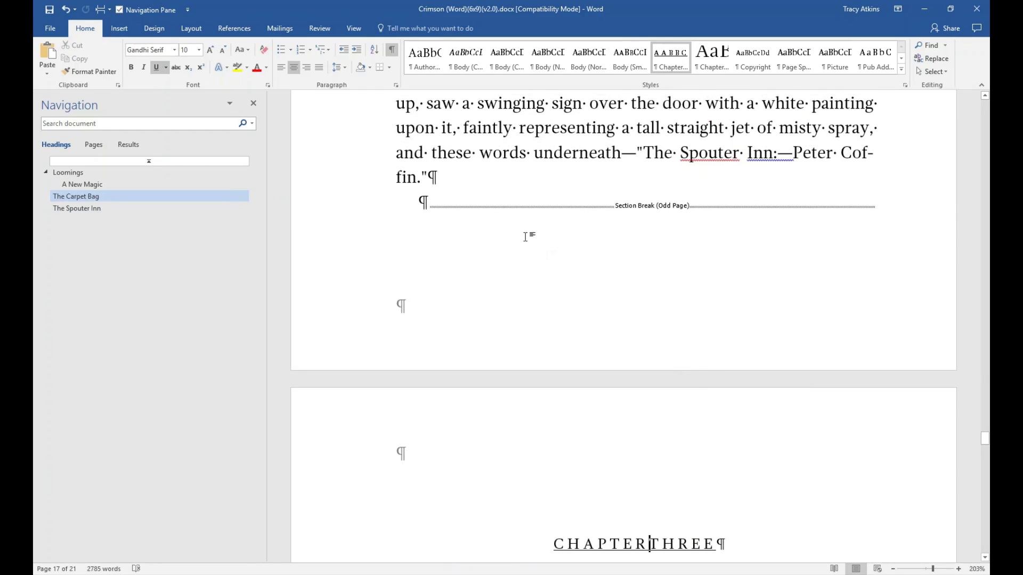
{"action": "scroll", "coordinate": [646, 332], "scroll_direction": "up", "scroll_amount": 3}
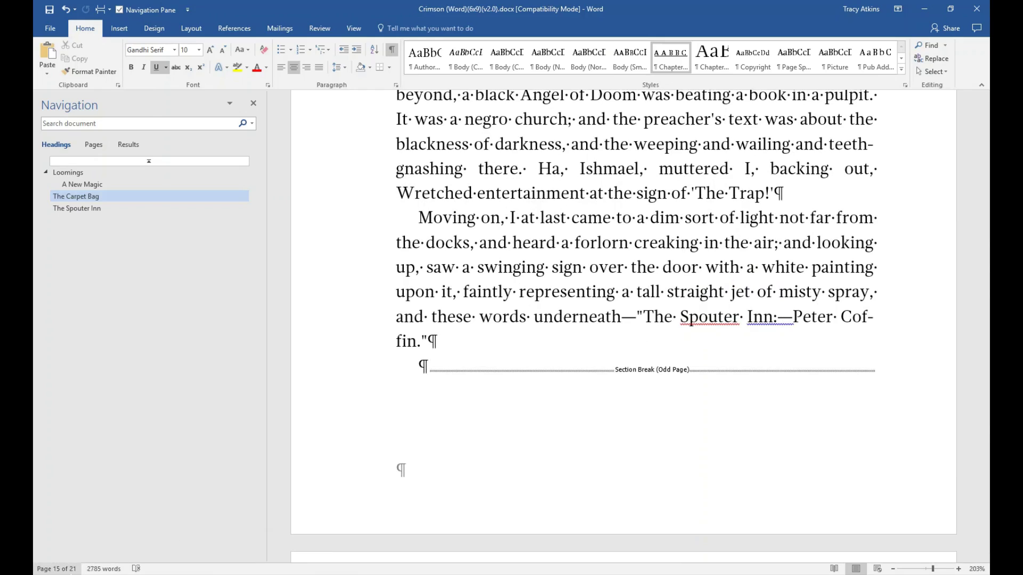
{"action": "left_click", "coordinate": [578, 324]}
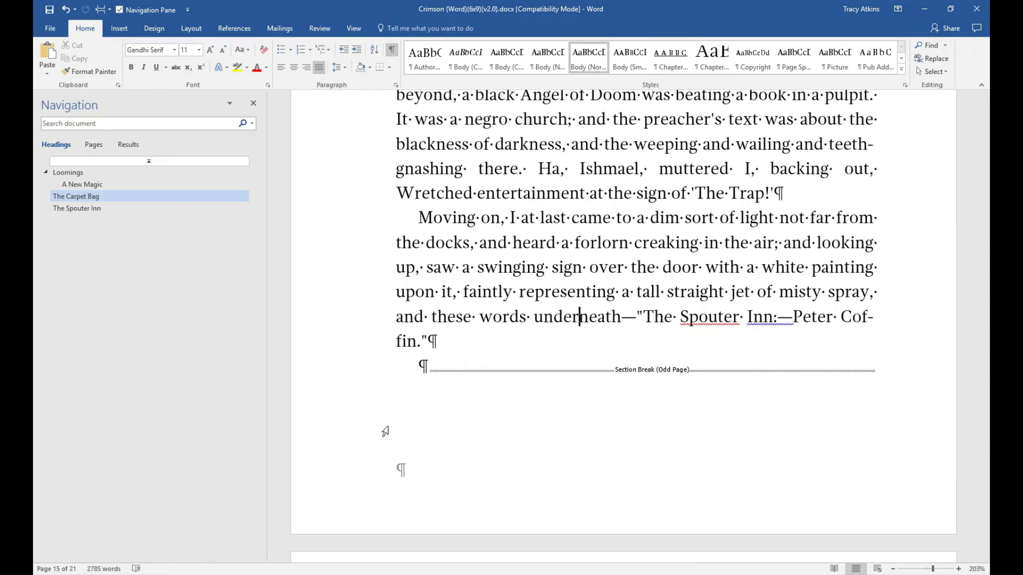
{"action": "scroll", "coordinate": [550, 357], "scroll_direction": "down", "scroll_amount": 7}
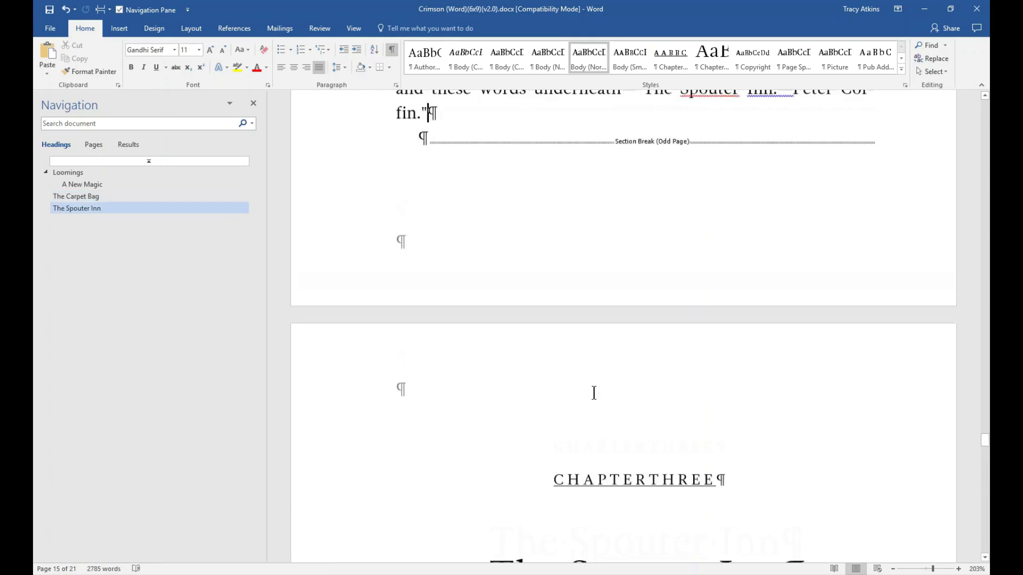
{"action": "scroll", "coordinate": [649, 324], "scroll_direction": "up", "scroll_amount": 3}
{"action": "scroll", "coordinate": [606, 236], "scroll_direction": "down", "scroll_amount": 3}
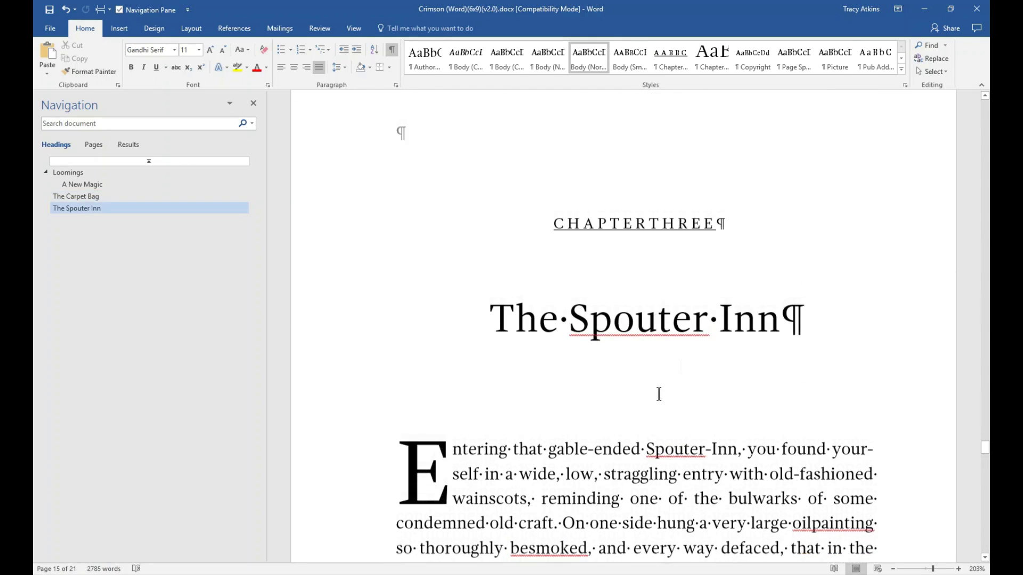
{"action": "left_click", "coordinate": [693, 319]}
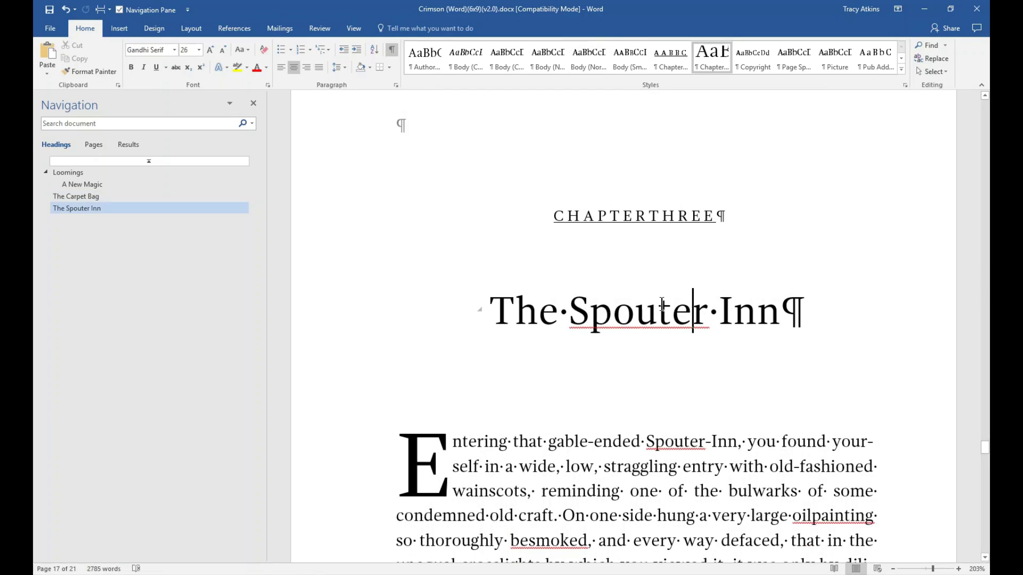
Look back through the earlier chapter pages and return to the Loomings heading of Chapter One.
{"action": "scroll", "coordinate": [662, 305], "scroll_direction": "up", "scroll_amount": 8}
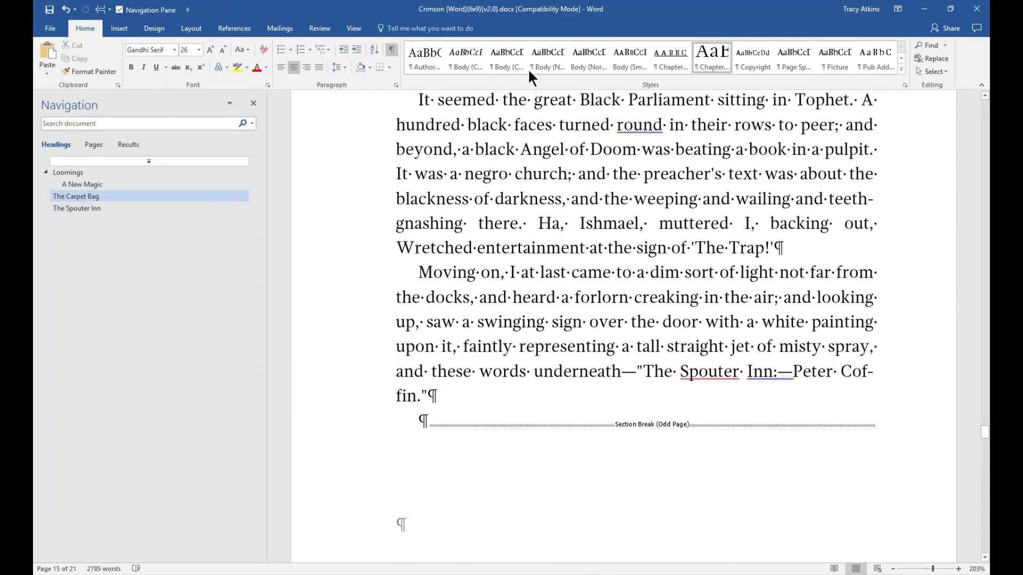
{"action": "scroll", "coordinate": [804, 309], "scroll_direction": "up", "scroll_amount": 7}
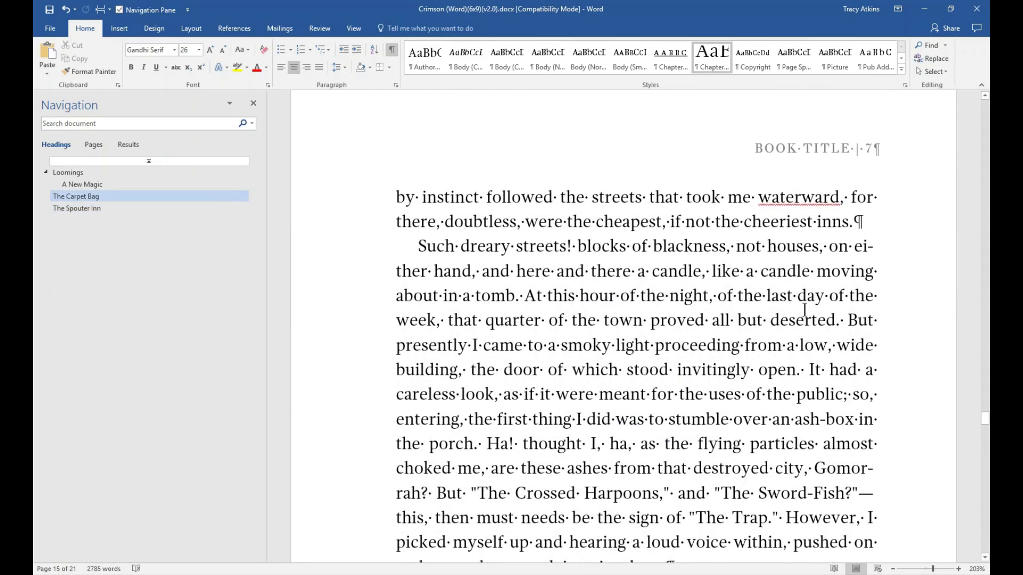
{"action": "scroll", "coordinate": [804, 309], "scroll_direction": "up", "scroll_amount": 12}
{"action": "scroll", "coordinate": [739, 289], "scroll_direction": "up", "scroll_amount": 12}
{"action": "scroll", "coordinate": [737, 291], "scroll_direction": "up", "scroll_amount": 10}
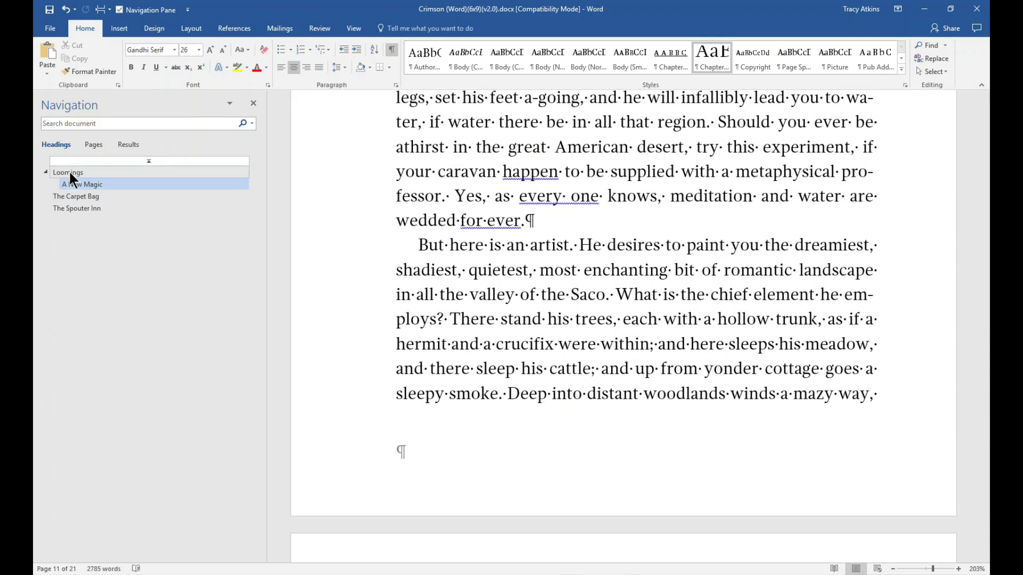
{"action": "left_click", "coordinate": [70, 173]}
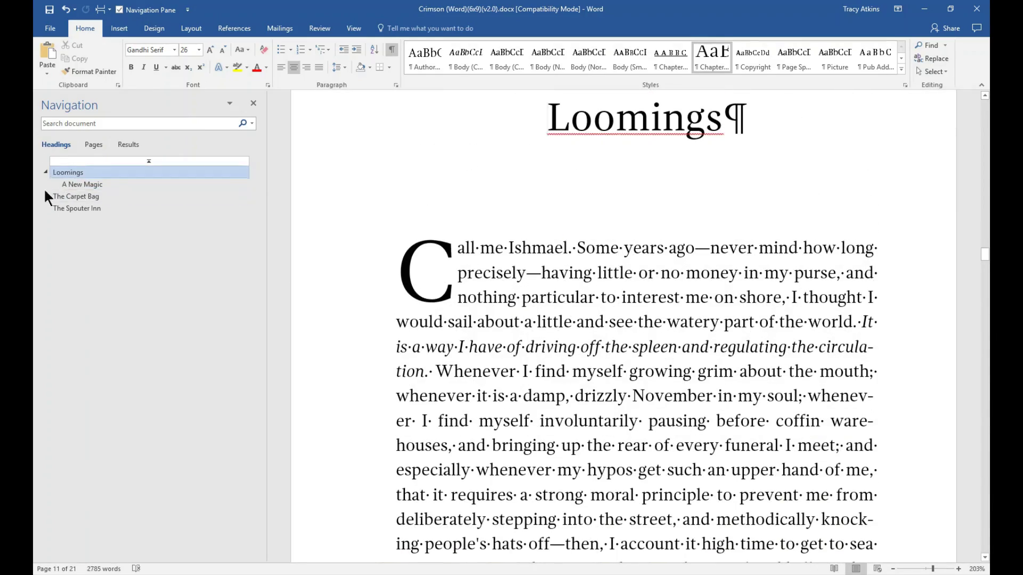
{"action": "scroll", "coordinate": [659, 348], "scroll_direction": "up", "scroll_amount": 3}
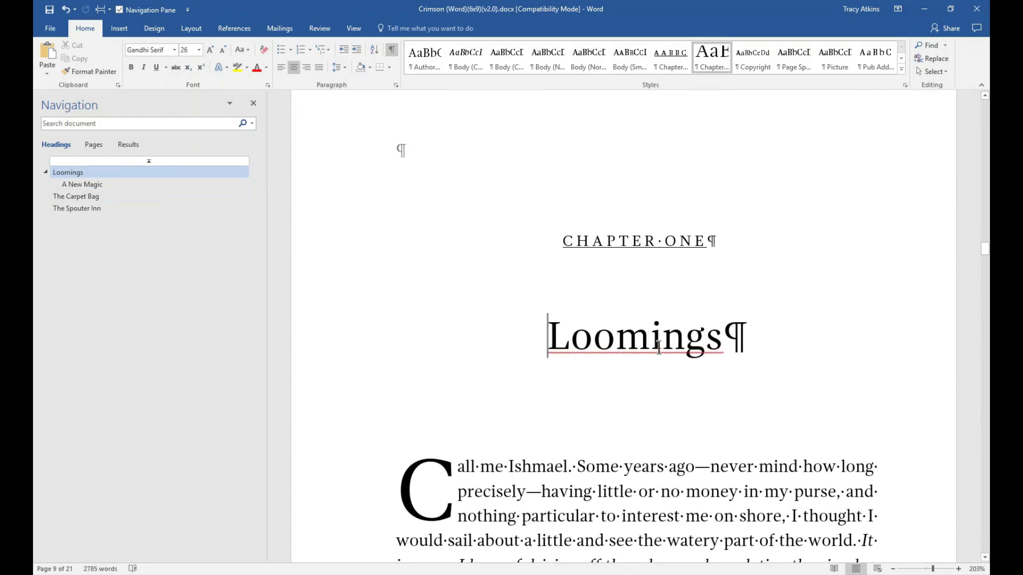
Zoom the document to show one whole page at Chapter One's opening.
{"action": "scroll", "coordinate": [659, 348], "scroll_direction": "up", "scroll_amount": 1}
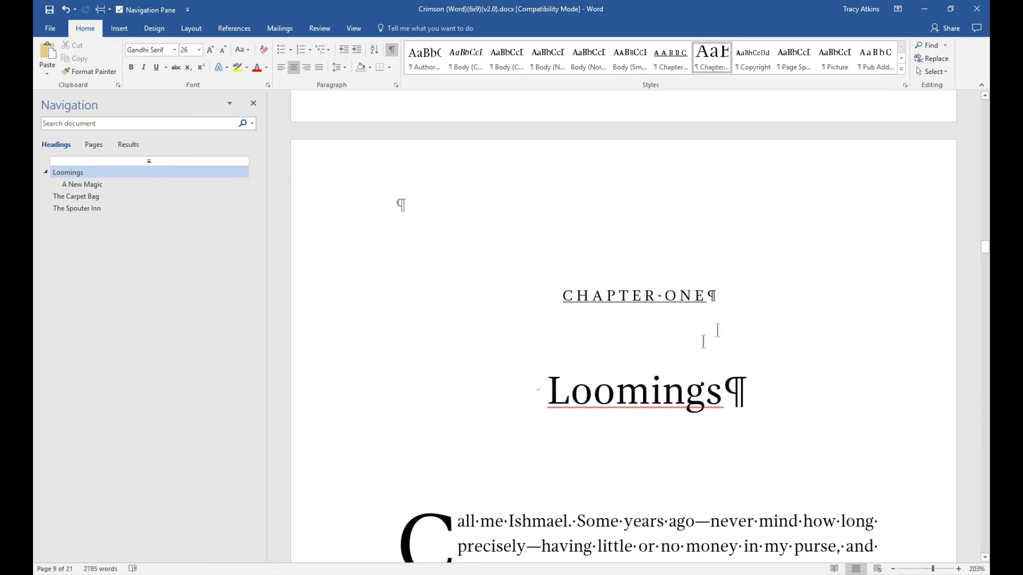
{"action": "scroll", "coordinate": [670, 351], "scroll_direction": "down", "scroll_amount": 1}
{"action": "left_click", "coordinate": [361, 29]}
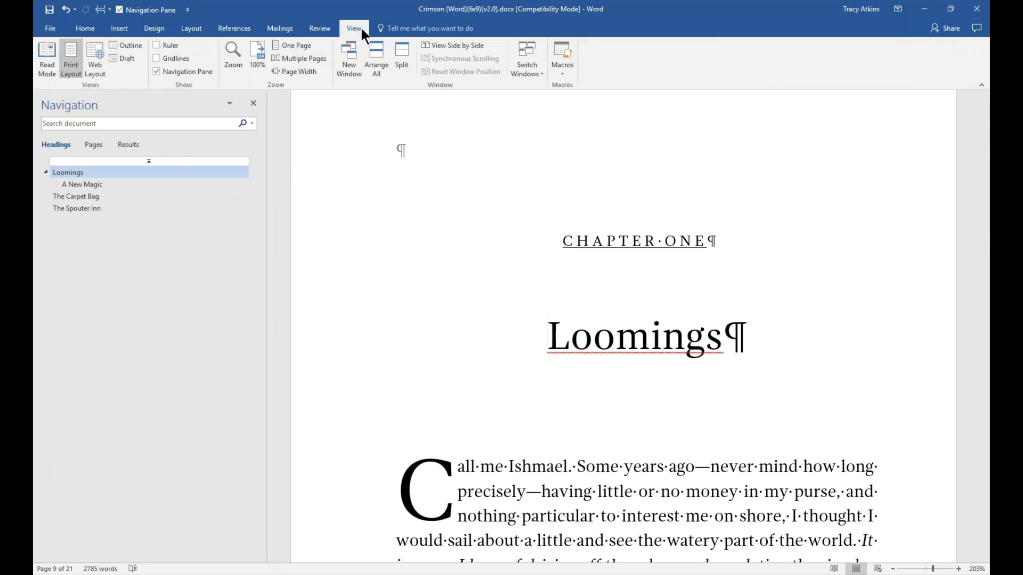
{"action": "left_click", "coordinate": [300, 47]}
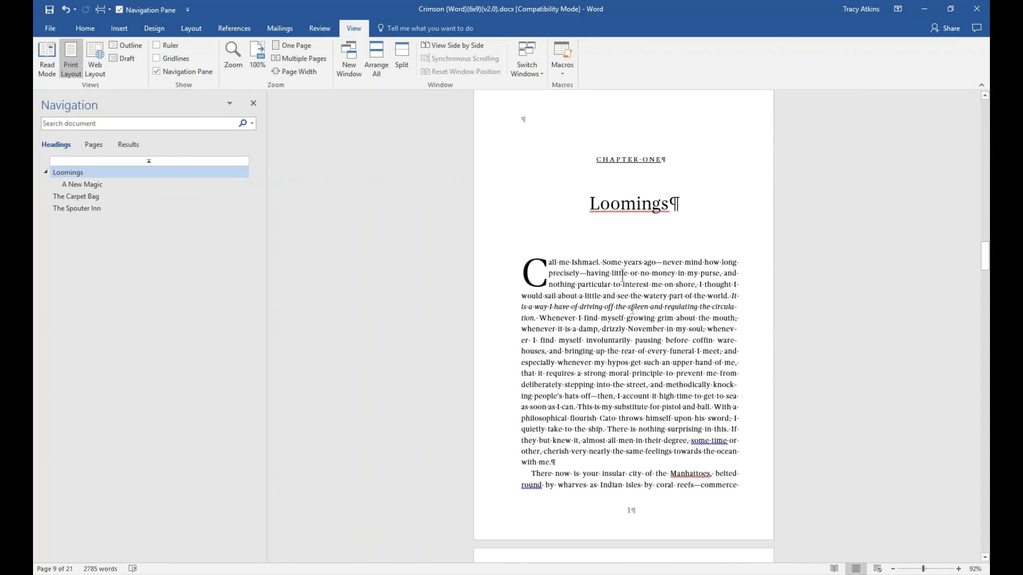
Delete all sample text from the CHAPTER ONE line through The Spouter Inn's last paragraph, sparing the section break after it.
{"action": "left_click", "coordinate": [593, 158]}
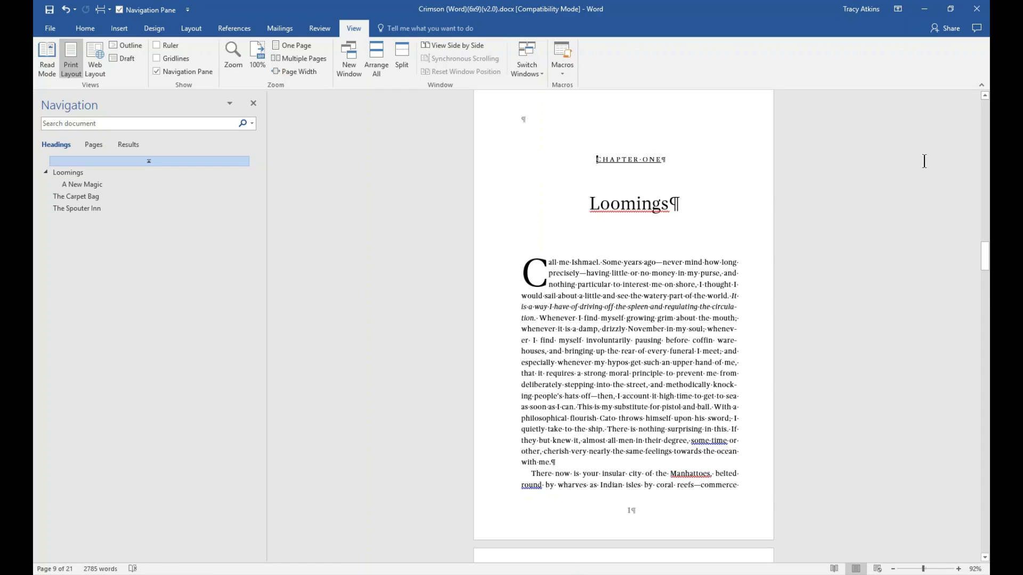
{"action": "left_click_drag", "start_coordinate": [985, 250], "coordinate": [951, 513]}
{"action": "left_click", "coordinate": [655, 234]}
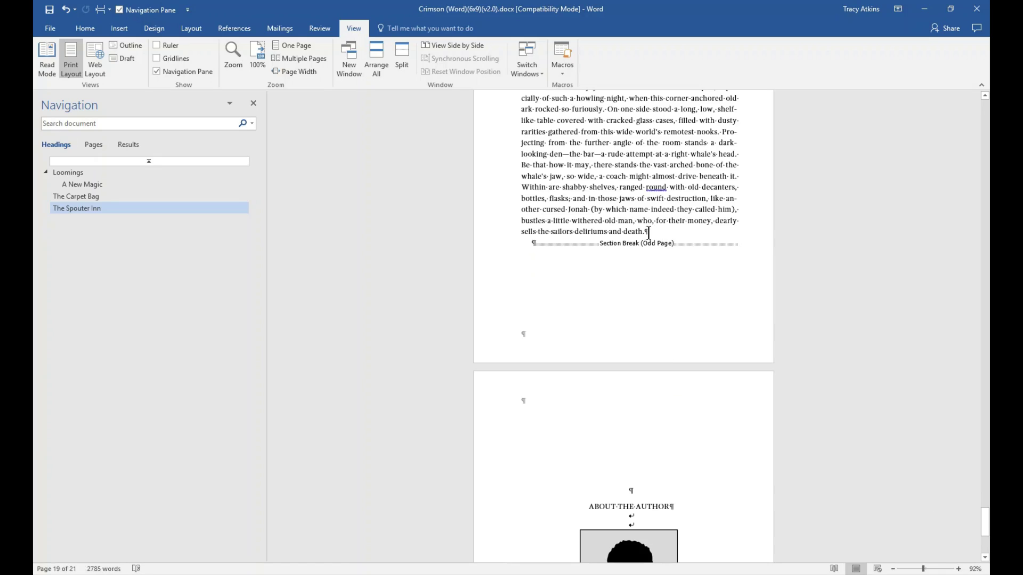
{"action": "scroll", "coordinate": [649, 233], "scroll_direction": "down", "scroll_amount": 3}
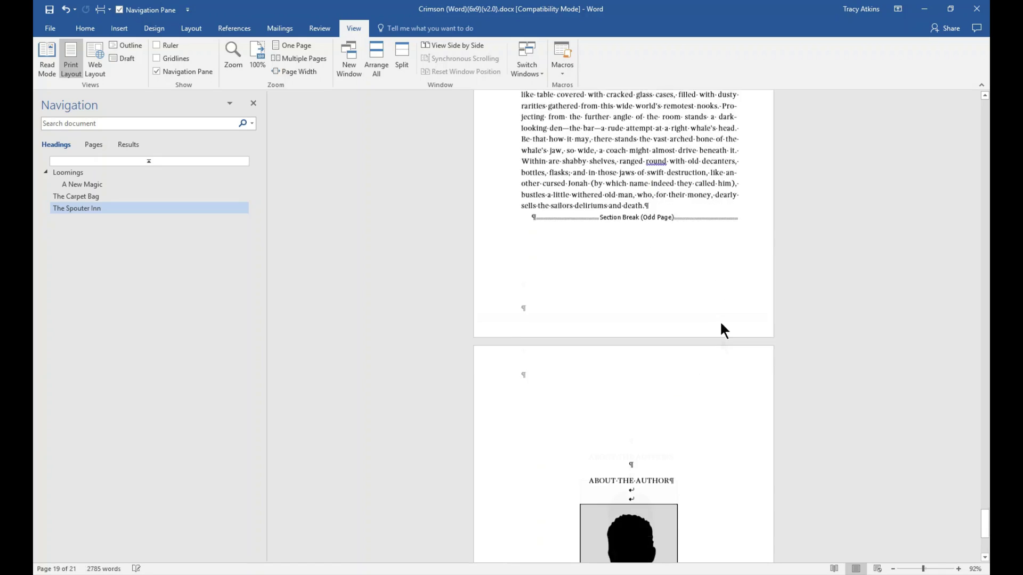
{"action": "scroll", "coordinate": [696, 393], "scroll_direction": "up", "scroll_amount": 3}
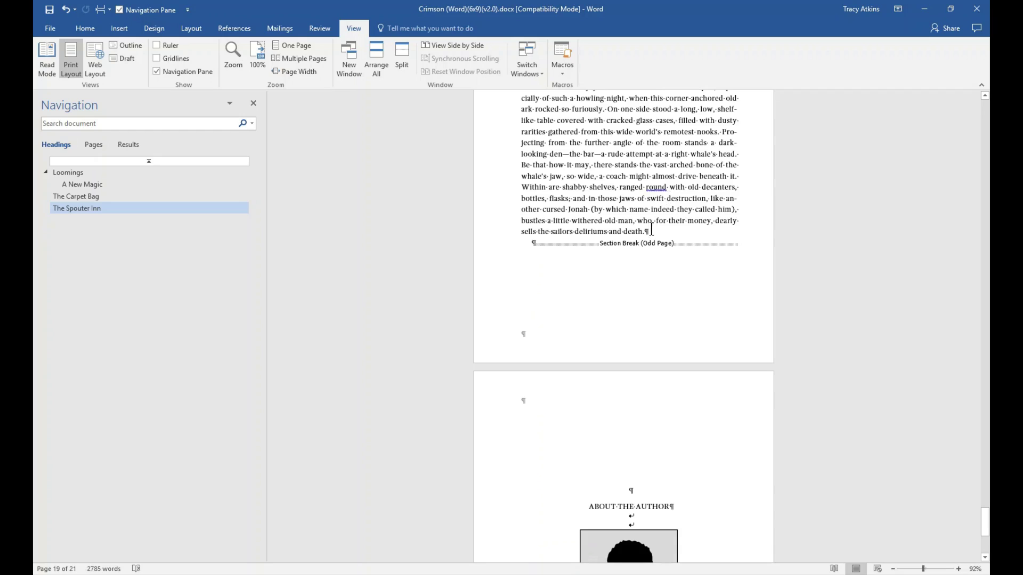
{"action": "left_click", "coordinate": [647, 231], "text": "shift"}
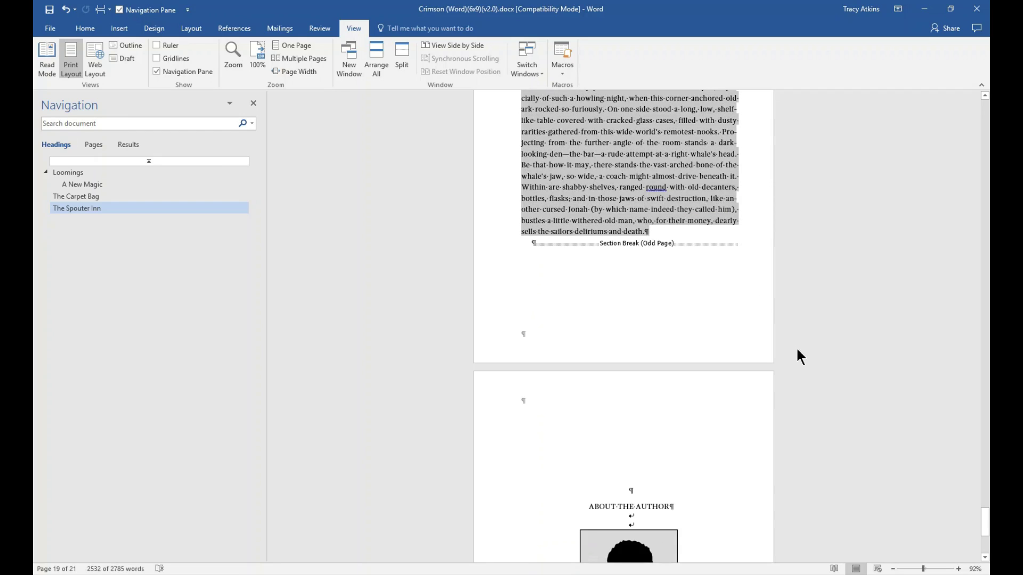
{"action": "scroll", "coordinate": [796, 349], "scroll_direction": "up", "scroll_amount": 6}
{"action": "scroll", "coordinate": [787, 352], "scroll_direction": "up", "scroll_amount": 2}
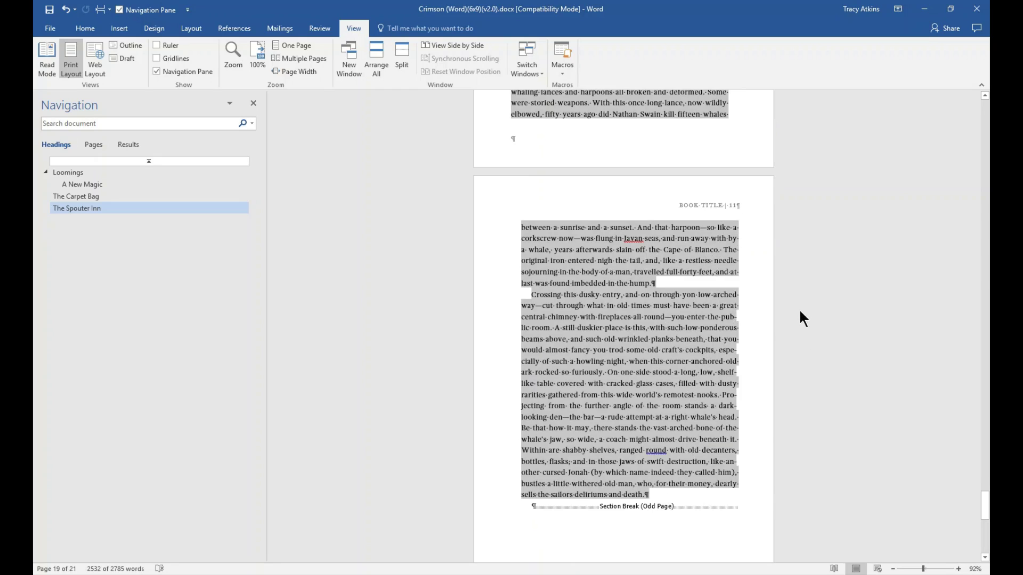
{"action": "key", "text": "Delete"}
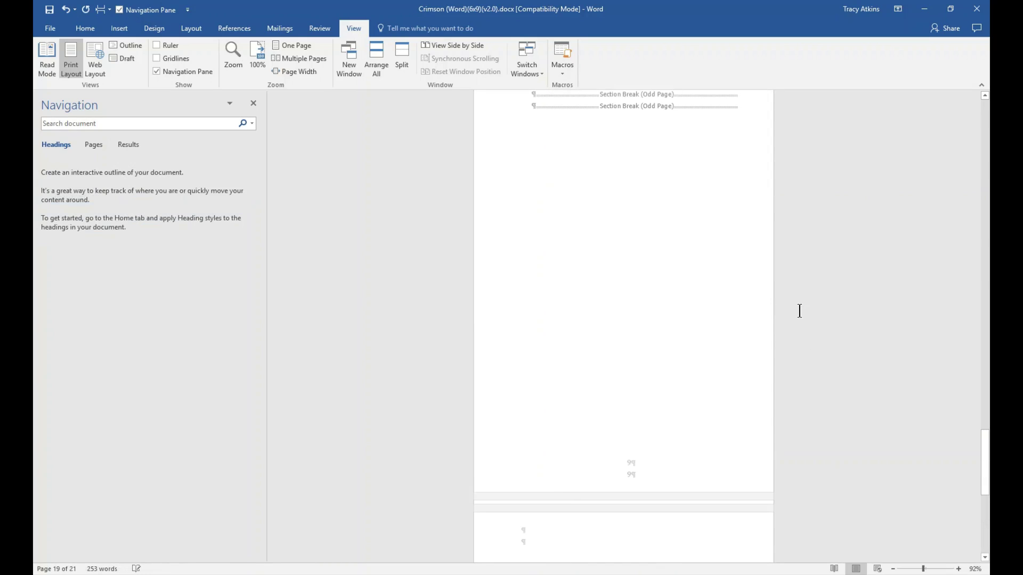
Add an empty paragraph above the remaining odd-page section break on the cleared Chapter One page.
{"action": "scroll", "coordinate": [799, 311], "scroll_direction": "up", "scroll_amount": 10}
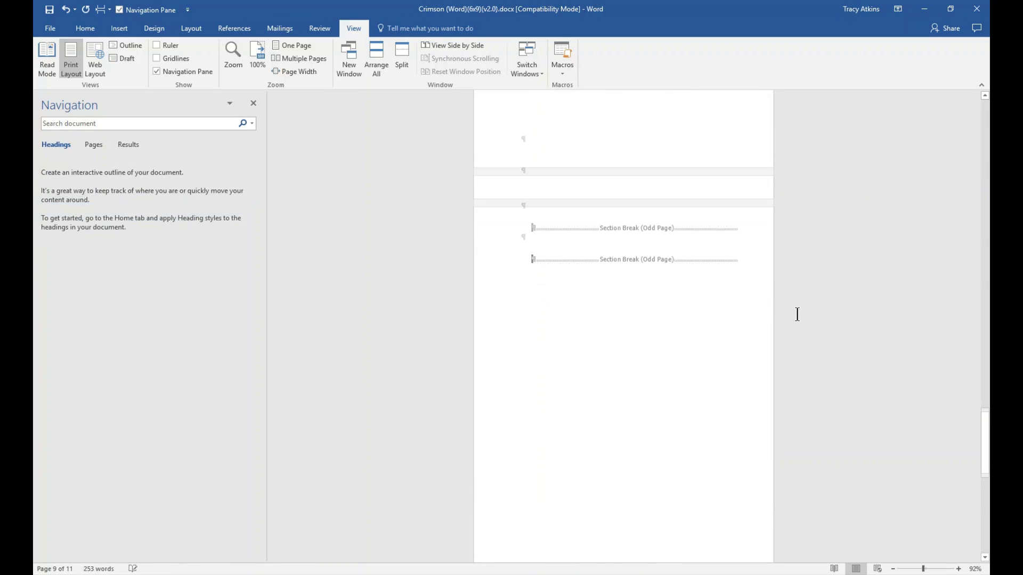
{"action": "scroll", "coordinate": [669, 292], "scroll_direction": "up", "scroll_amount": 1}
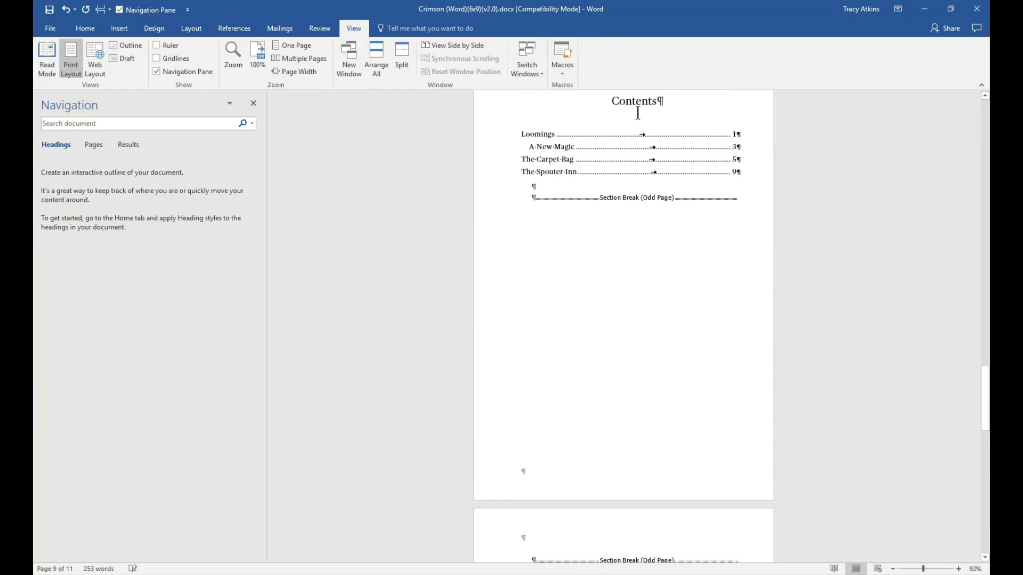
{"action": "scroll", "coordinate": [666, 365], "scroll_direction": "down", "scroll_amount": 6}
{"action": "scroll", "coordinate": [677, 371], "scroll_direction": "down", "scroll_amount": 3}
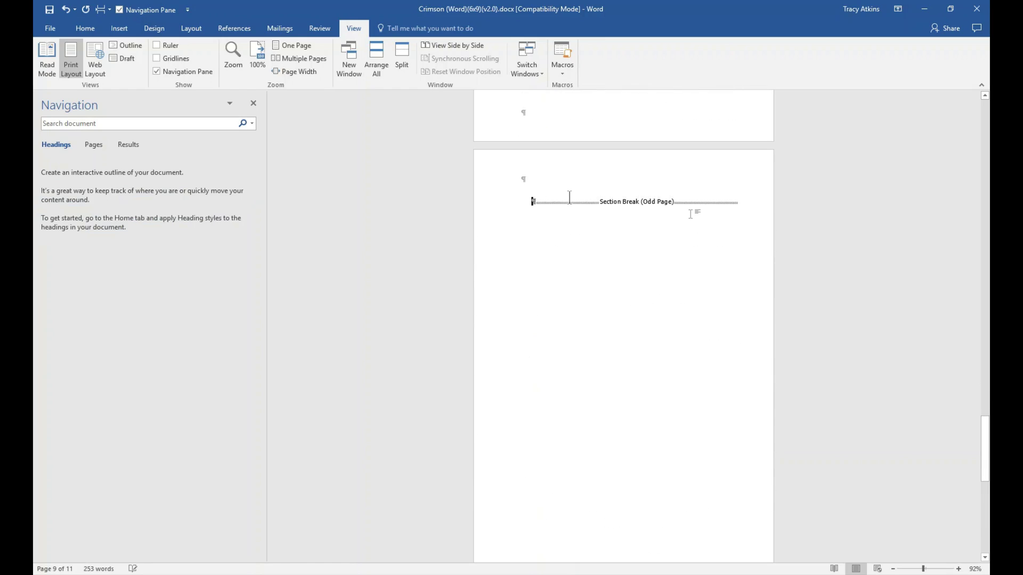
{"action": "scroll", "coordinate": [698, 370], "scroll_direction": "down", "scroll_amount": 8}
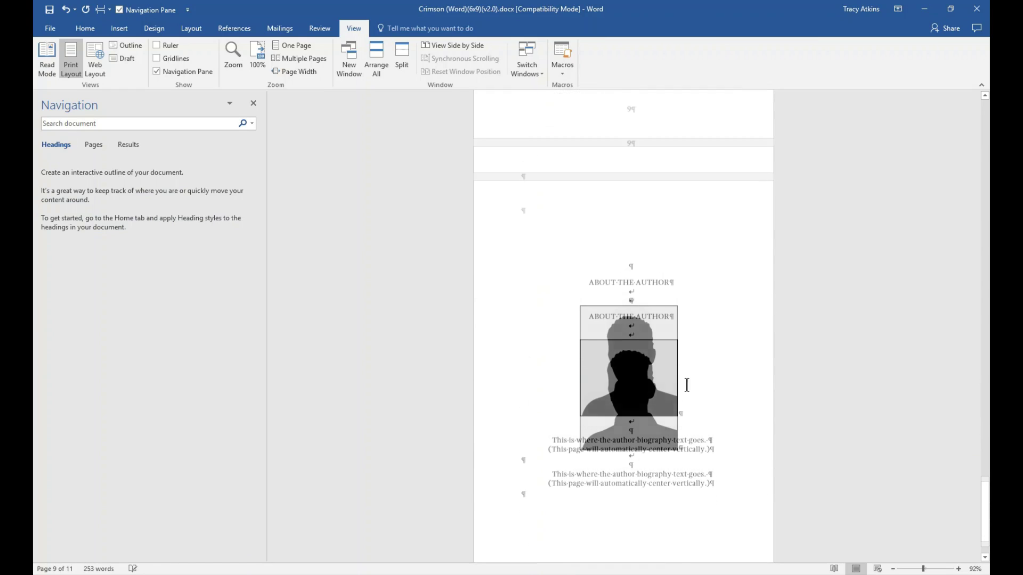
{"action": "scroll", "coordinate": [677, 319], "scroll_direction": "down", "scroll_amount": 2}
{"action": "scroll", "coordinate": [662, 320], "scroll_direction": "up", "scroll_amount": 11}
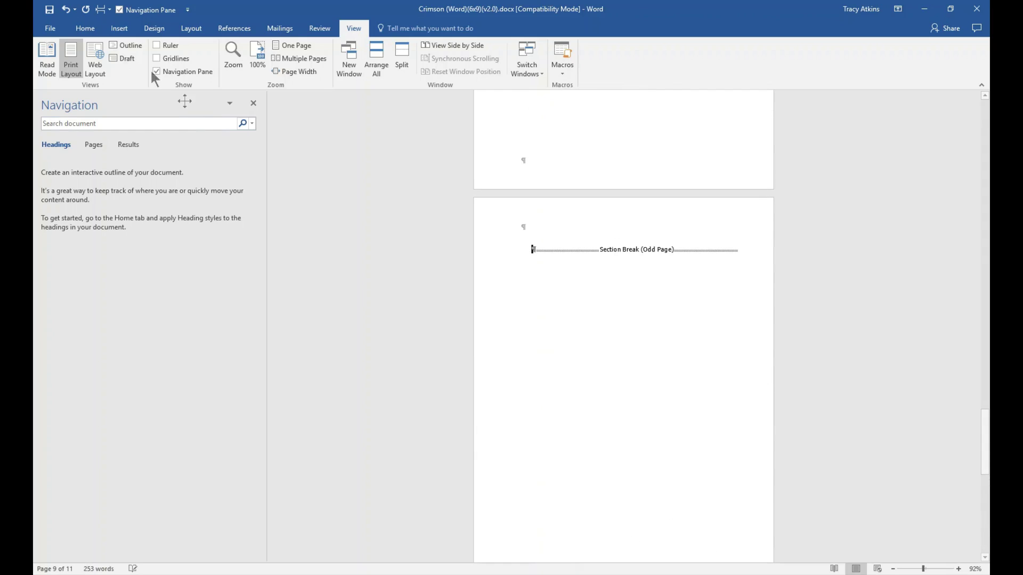
{"action": "left_click", "coordinate": [83, 31]}
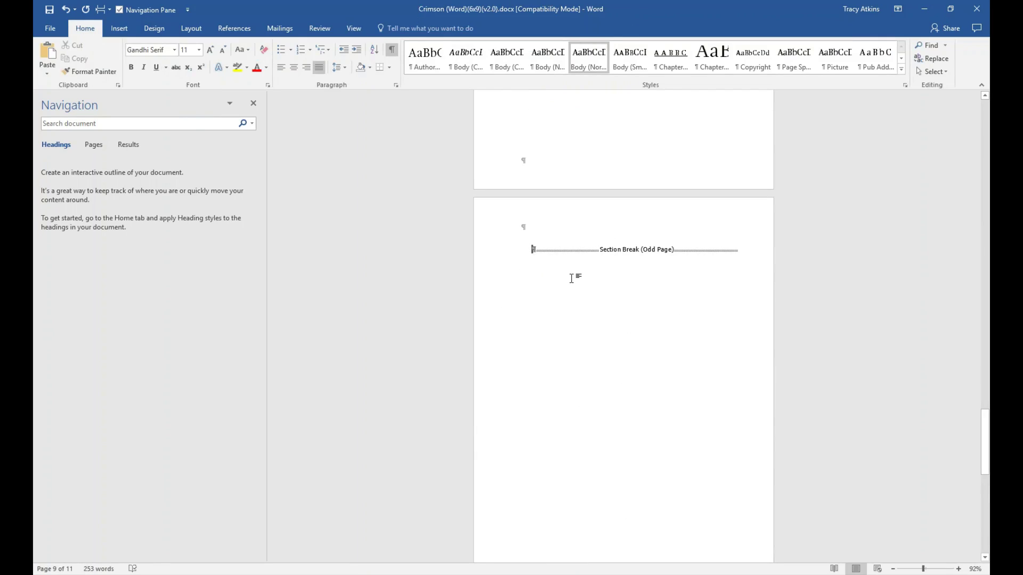
{"action": "key", "text": "Return"}
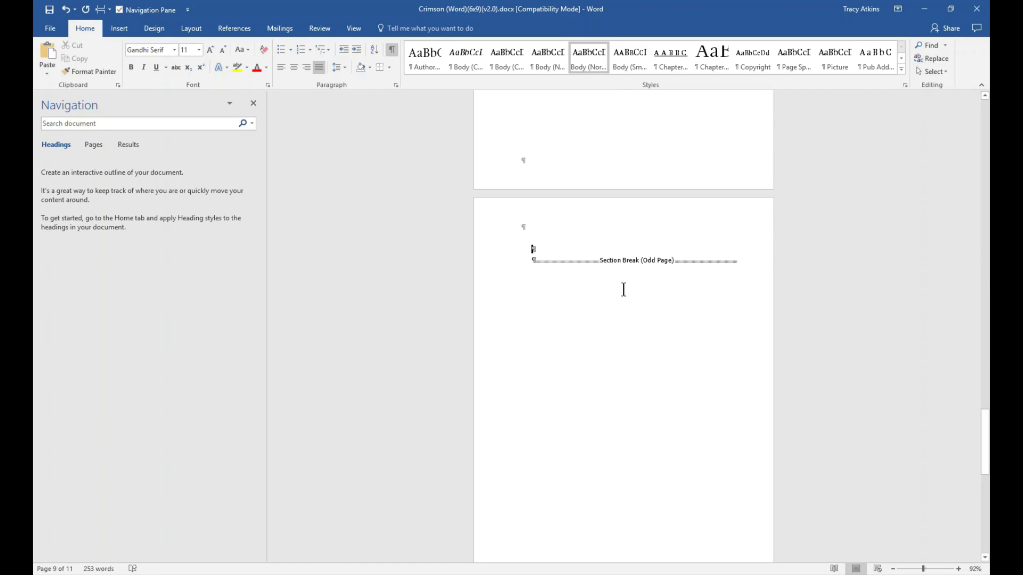
Switch to the Robinson Crusoe manuscript document and zoom it to show one whole page.
{"action": "mouse_move", "coordinate": [437, 574]}
{"action": "left_click", "coordinate": [496, 525]}
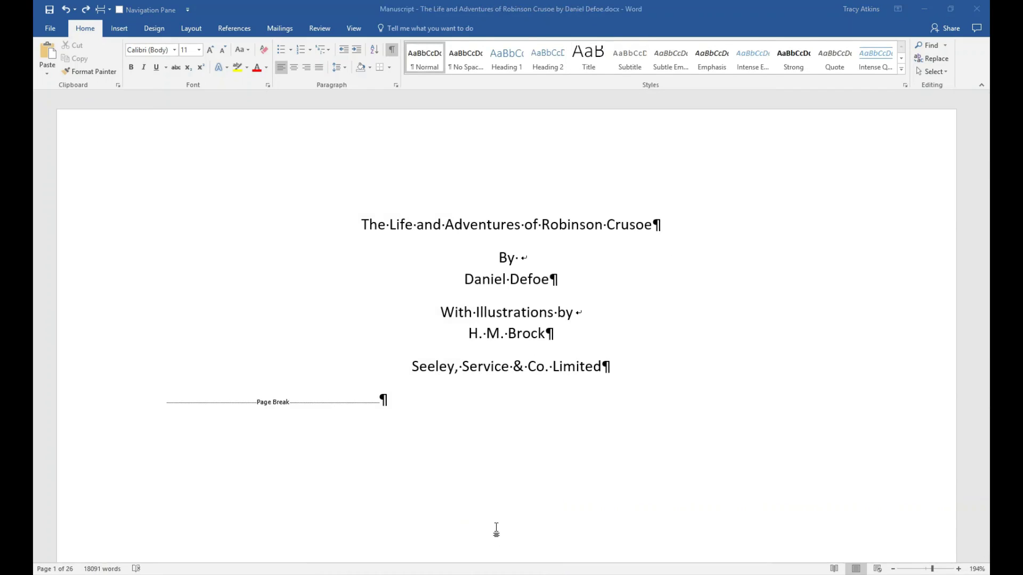
{"action": "left_click", "coordinate": [355, 28]}
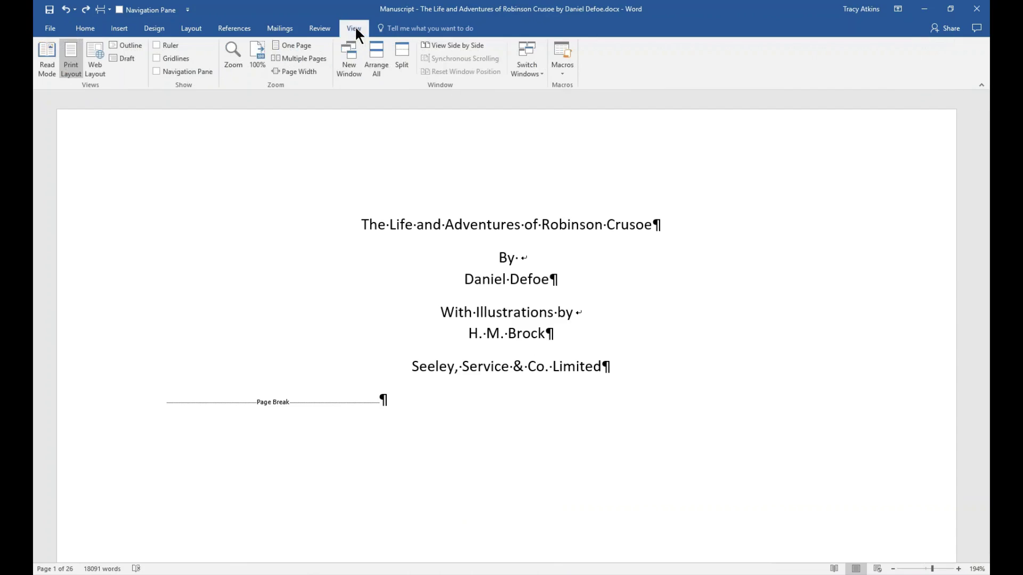
{"action": "left_click", "coordinate": [302, 46]}
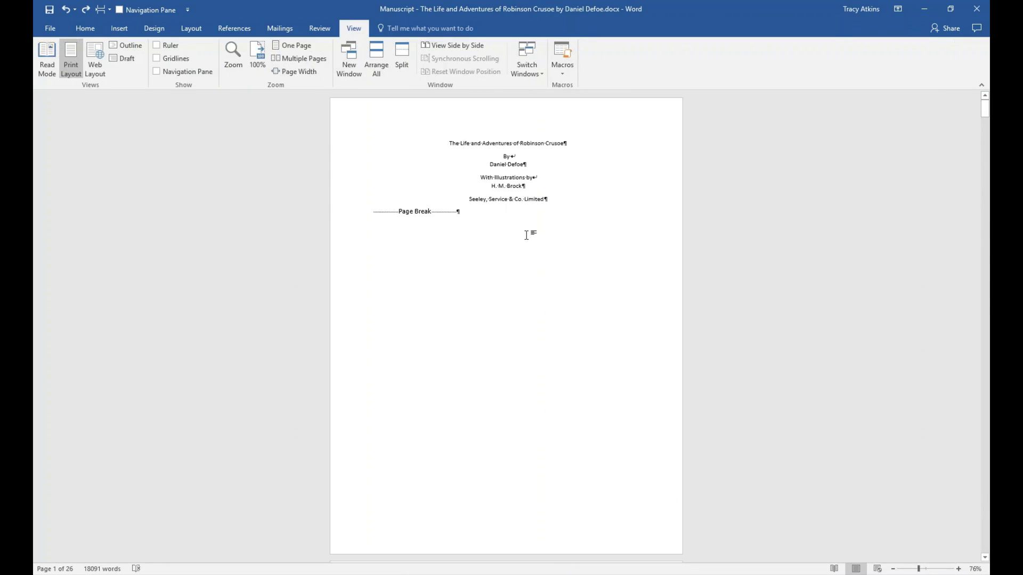
Copy the manuscript text from the Chapter I heading through the last paragraph of the document.
{"action": "scroll", "coordinate": [519, 230], "scroll_direction": "down", "scroll_amount": 4}
{"action": "scroll", "coordinate": [503, 292], "scroll_direction": "down", "scroll_amount": 5}
{"action": "scroll", "coordinate": [519, 261], "scroll_direction": "down", "scroll_amount": 10}
{"action": "scroll", "coordinate": [502, 253], "scroll_direction": "up", "scroll_amount": 2}
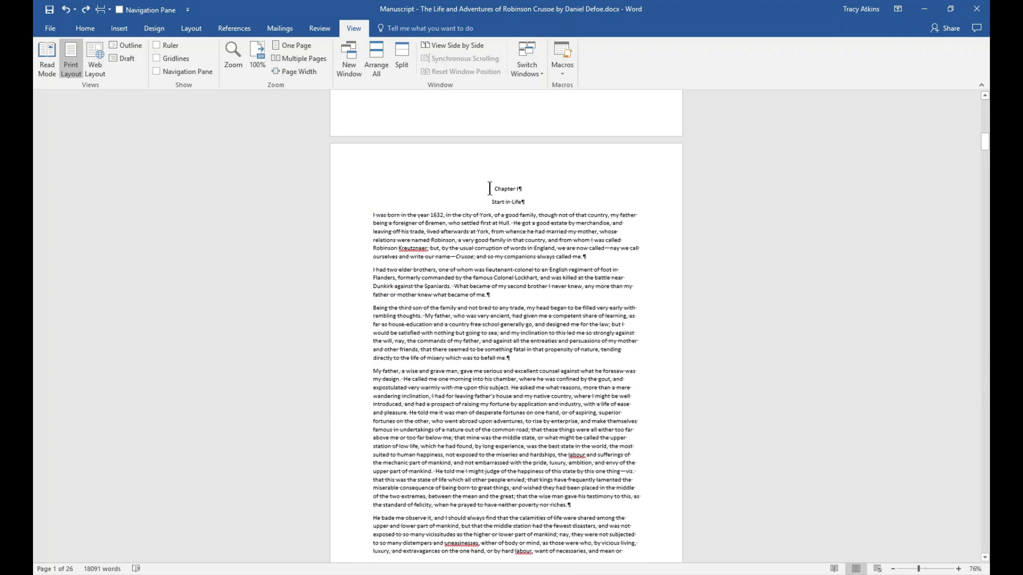
{"action": "left_click", "coordinate": [493, 188]}
{"action": "left_click_drag", "start_coordinate": [987, 148], "coordinate": [987, 147]}
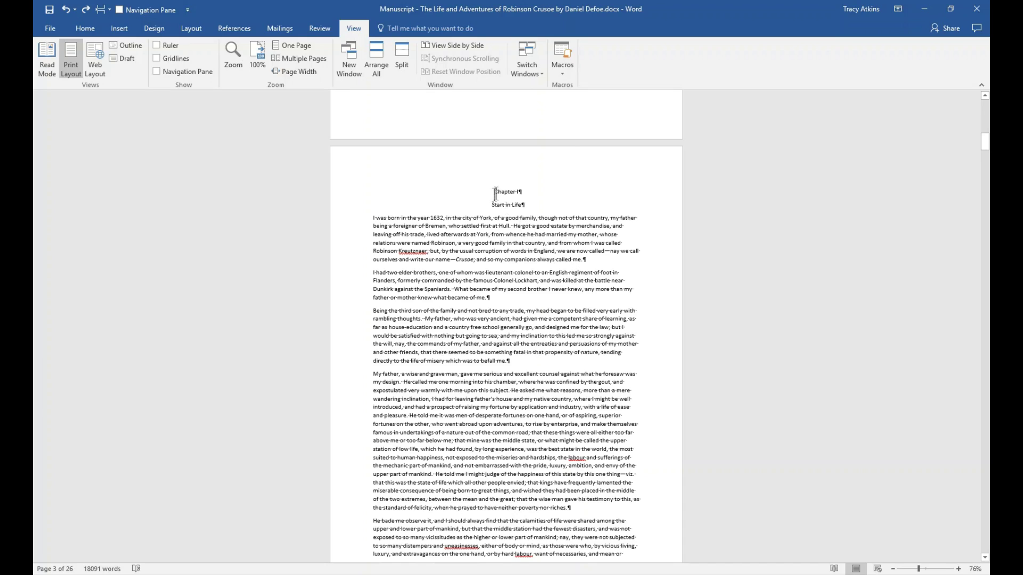
{"action": "left_click_drag", "start_coordinate": [982, 137], "coordinate": [985, 557]}
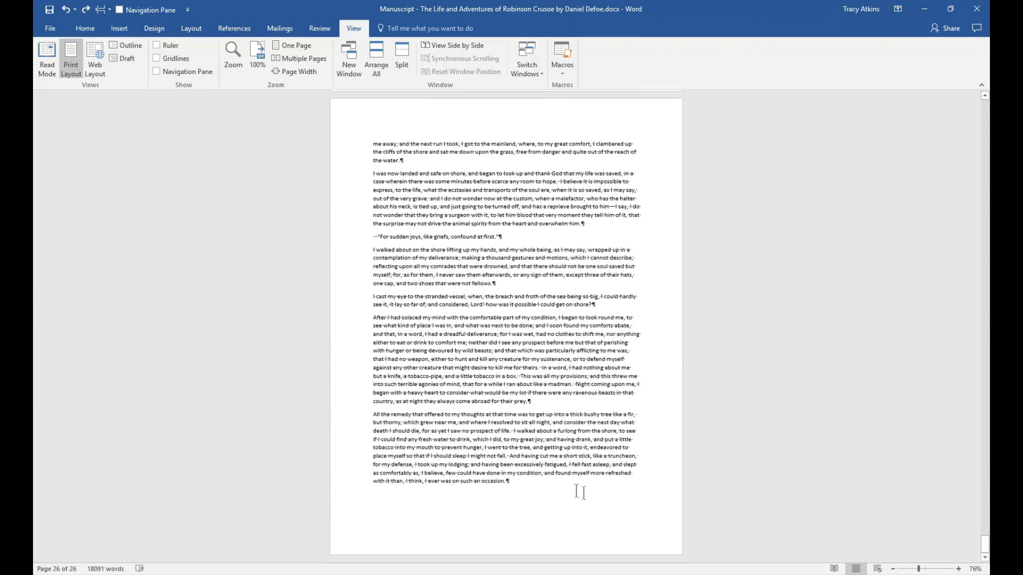
{"action": "left_click", "coordinate": [508, 482], "text": "shift"}
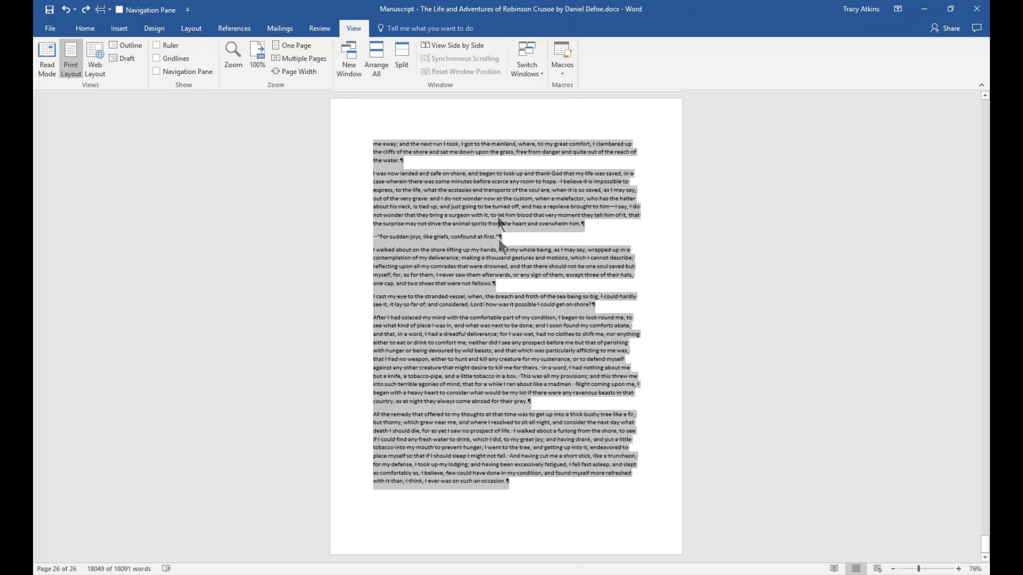
{"action": "scroll", "coordinate": [554, 392], "scroll_direction": "up", "scroll_amount": 5}
{"action": "scroll", "coordinate": [561, 398], "scroll_direction": "down", "scroll_amount": 5}
{"action": "right_click", "coordinate": [488, 355]}
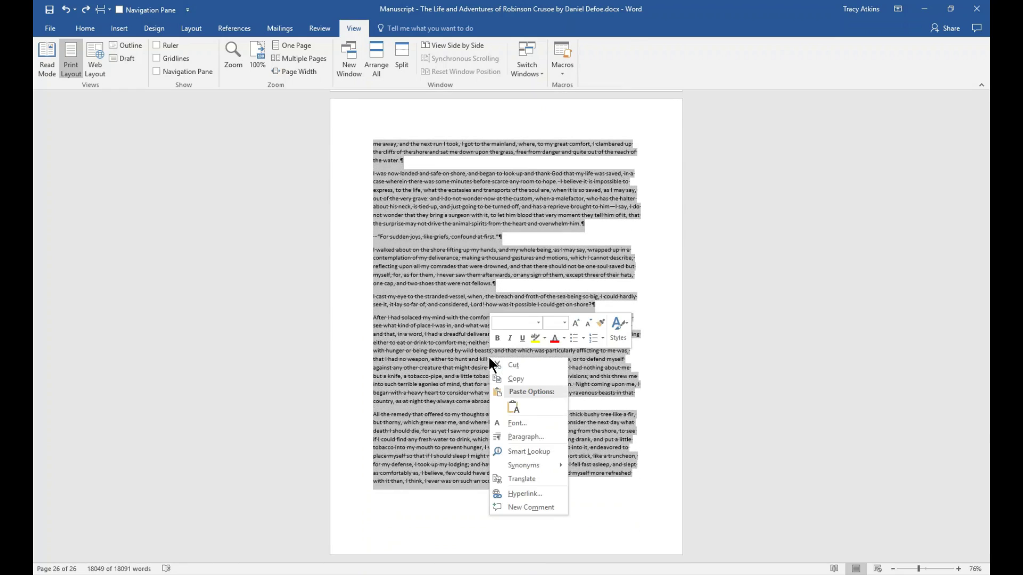
{"action": "left_click", "coordinate": [512, 378]}
Deselect the text, return to the manuscript's Chapter I heading and zoom to page width.
{"action": "left_click", "coordinate": [687, 323]}
{"action": "scroll", "coordinate": [687, 325], "scroll_direction": "up", "scroll_amount": 10}
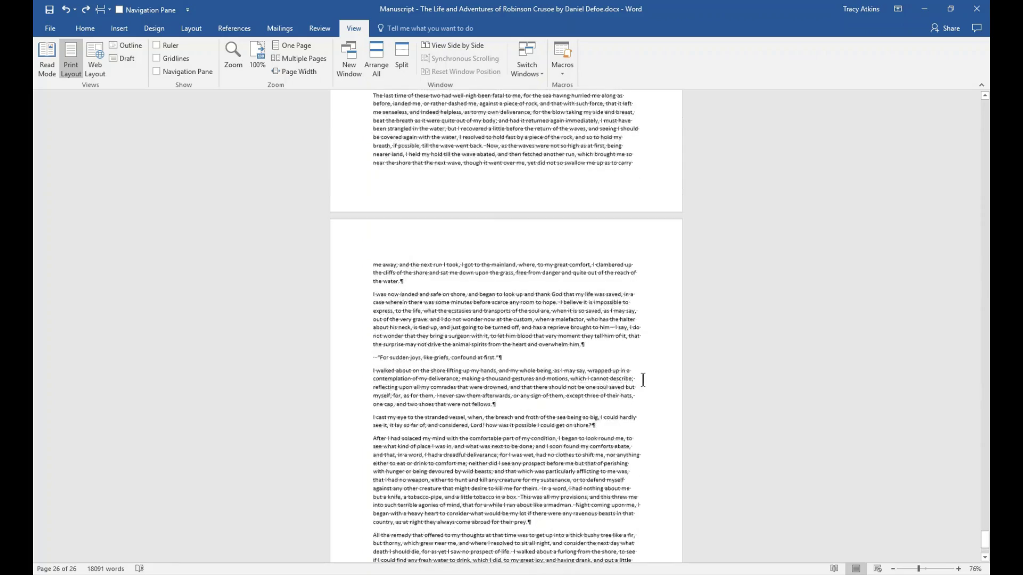
{"action": "left_click_drag", "start_coordinate": [985, 532], "coordinate": [985, 145]}
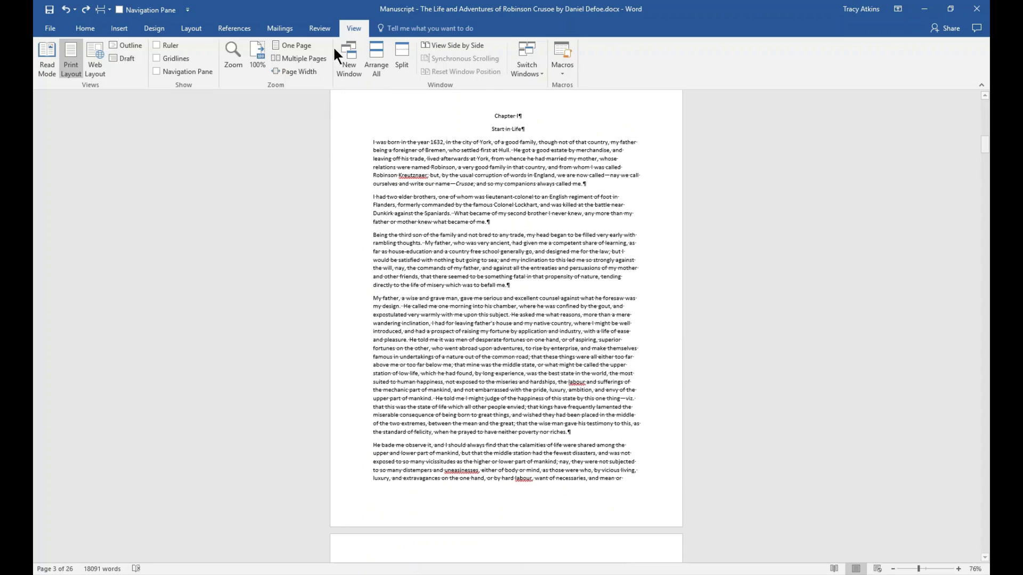
{"action": "left_click", "coordinate": [308, 71]}
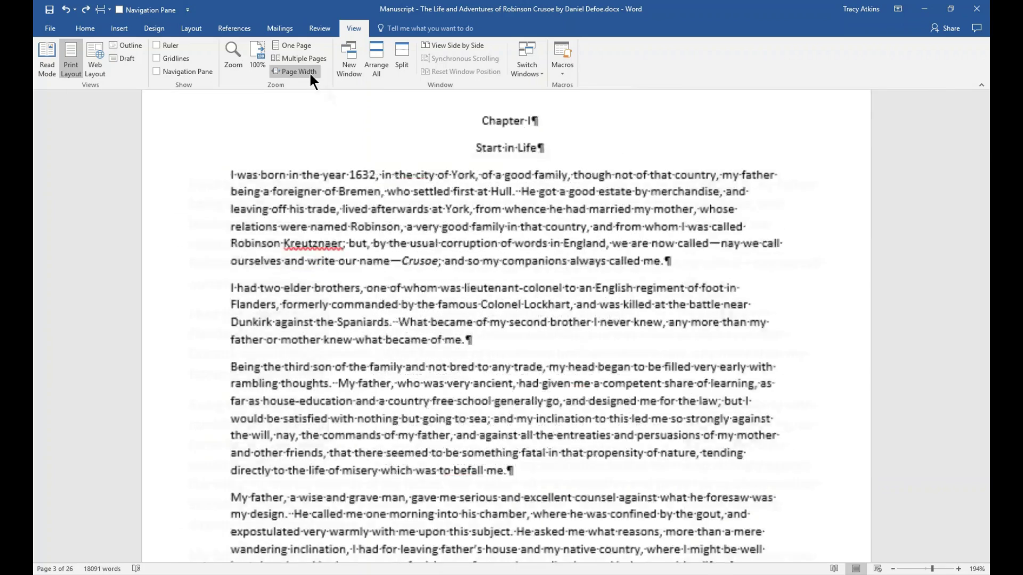
{"action": "scroll", "coordinate": [528, 320], "scroll_direction": "up", "scroll_amount": 2}
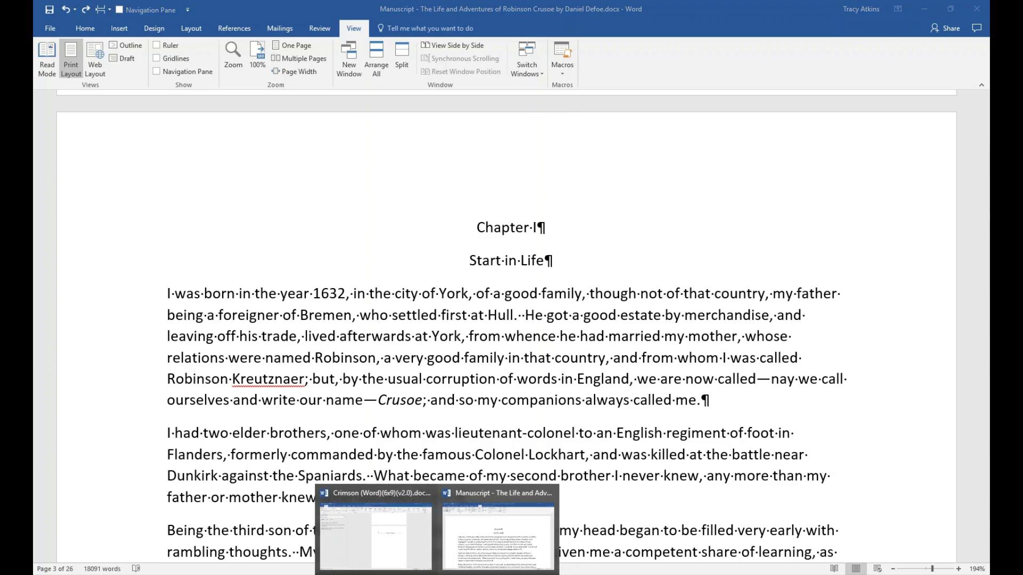
Switch to the Crimson template and paste the copied manuscript text at the empty paragraph above the section break.
{"action": "left_click", "coordinate": [367, 527]}
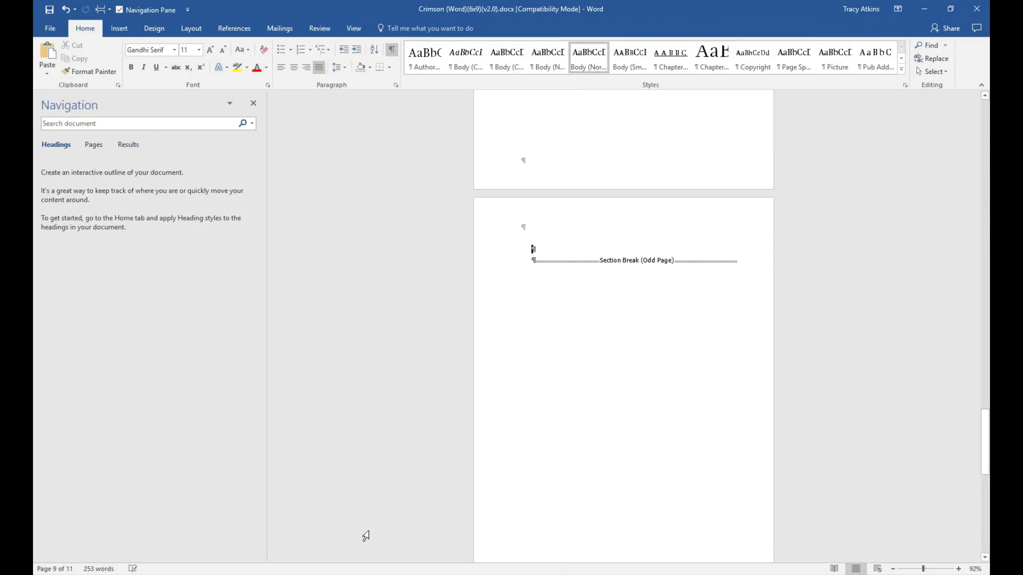
{"action": "right_click", "coordinate": [533, 248]}
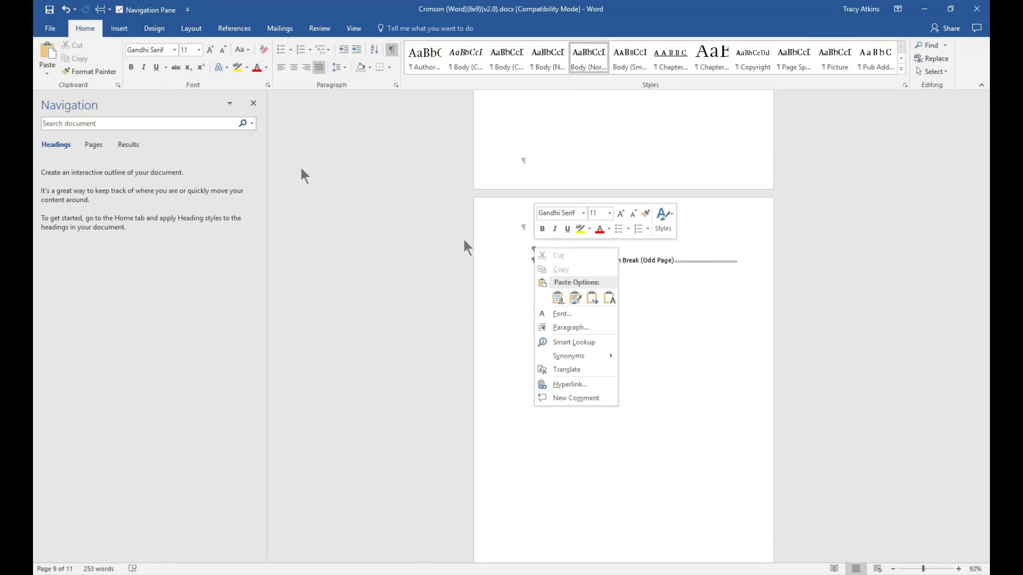
{"action": "left_click", "coordinate": [521, 255]}
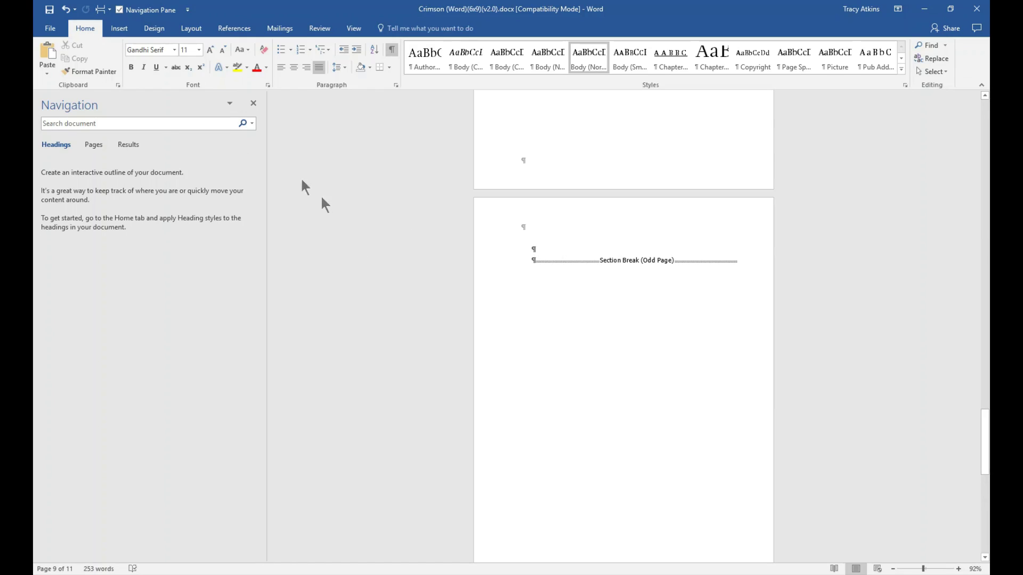
{"action": "left_click", "coordinate": [47, 51]}
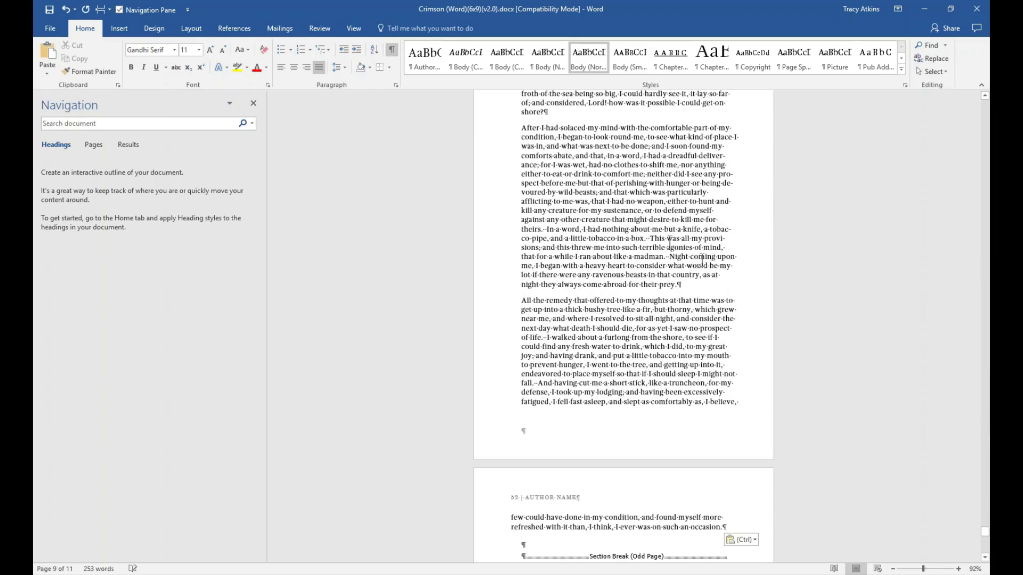
Look back through the pasted text from its end to the Chapter I opening page.
{"action": "scroll", "coordinate": [695, 277], "scroll_direction": "up", "scroll_amount": 5}
{"action": "scroll", "coordinate": [693, 293], "scroll_direction": "up", "scroll_amount": 15}
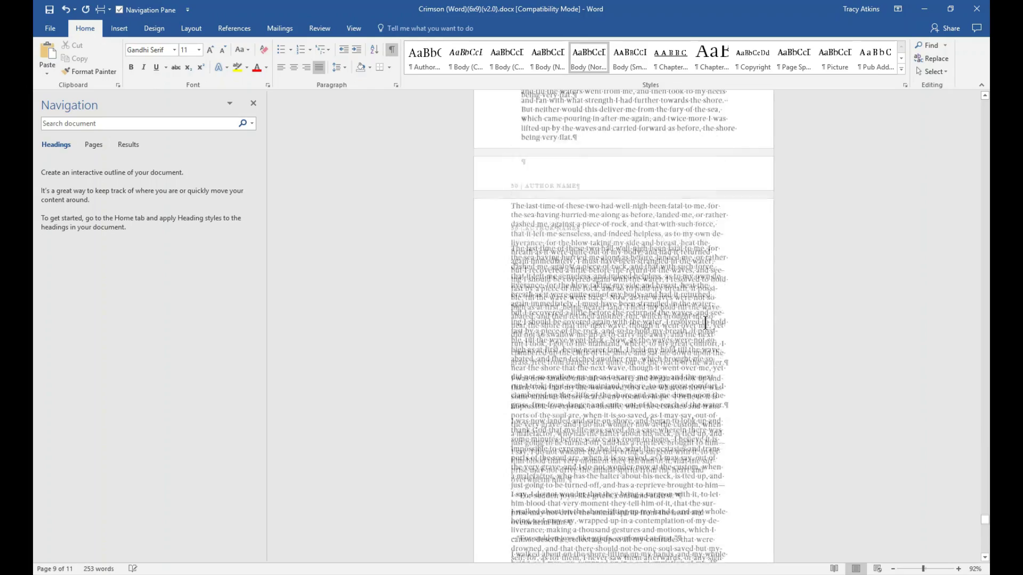
{"action": "scroll", "coordinate": [967, 532], "scroll_direction": "up", "scroll_amount": 20}
{"action": "scroll", "coordinate": [624, 320], "scroll_direction": "up", "scroll_amount": 10}
{"action": "scroll", "coordinate": [623, 319], "scroll_direction": "up", "scroll_amount": 20}
{"action": "scroll", "coordinate": [623, 319], "scroll_direction": "up", "scroll_amount": 20}
{"action": "scroll", "coordinate": [624, 319], "scroll_direction": "up", "scroll_amount": 20}
{"action": "scroll", "coordinate": [623, 319], "scroll_direction": "up", "scroll_amount": 20}
{"action": "scroll", "coordinate": [623, 320], "scroll_direction": "down", "scroll_amount": 5}
{"action": "left_click", "coordinate": [658, 300]}
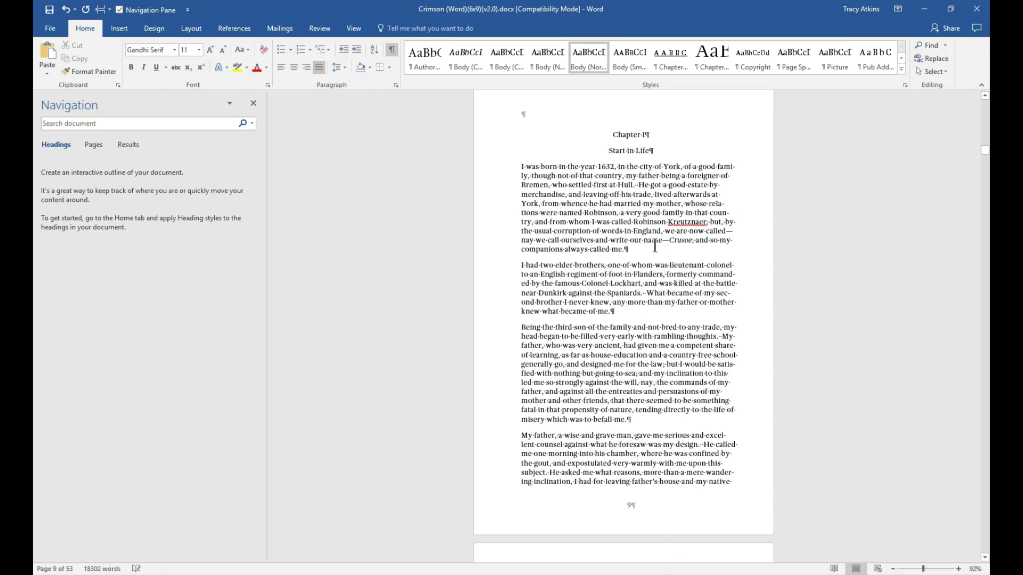
Examine the paste options available within Chapter I's first body paragraph.
{"action": "right_click", "coordinate": [583, 178]}
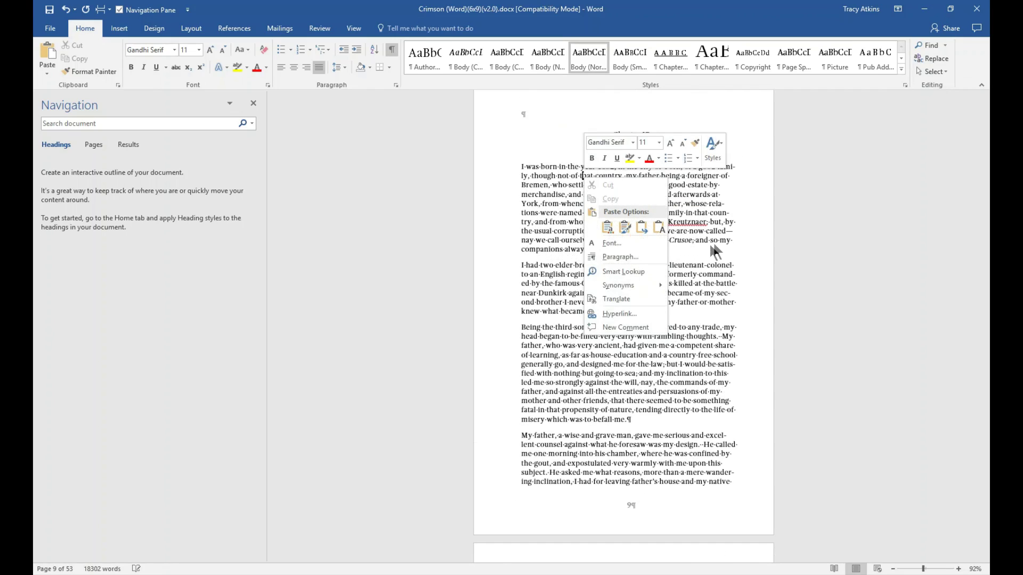
{"action": "left_click", "coordinate": [660, 228]}
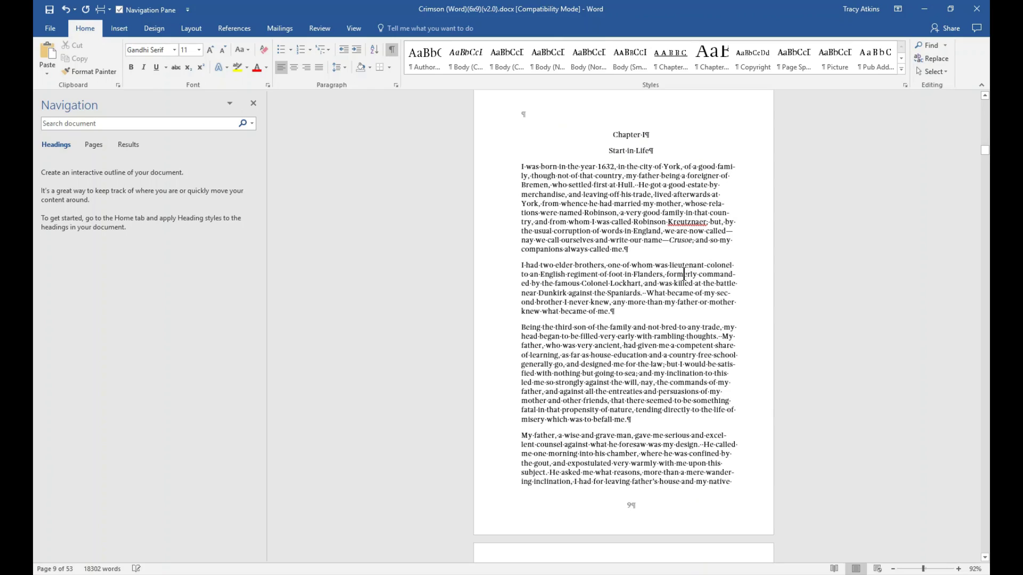
{"action": "scroll", "coordinate": [701, 401], "scroll_direction": "up", "scroll_amount": 2}
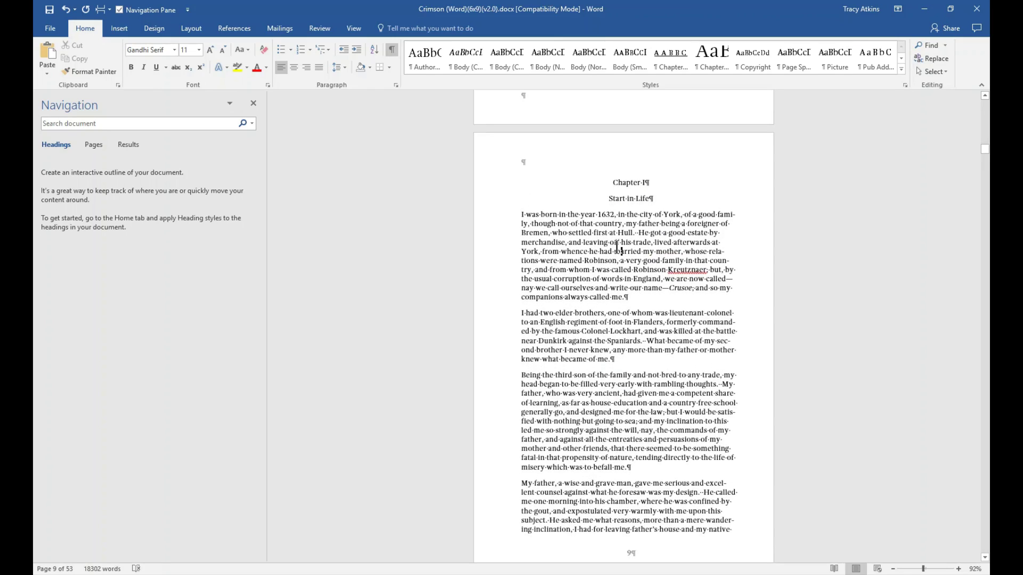
{"action": "right_click", "coordinate": [653, 272]}
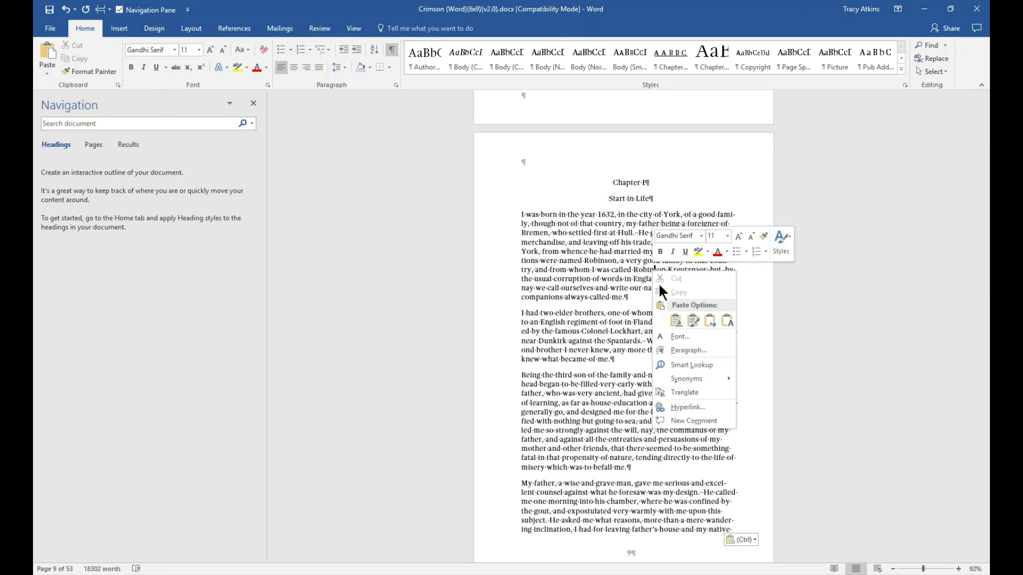
Examine the pasted manuscript text from the Chapter I opening page through the next few pages, including formatting and italics.
{"action": "left_click", "coordinate": [693, 321]}
{"action": "key", "text": "Escape"}
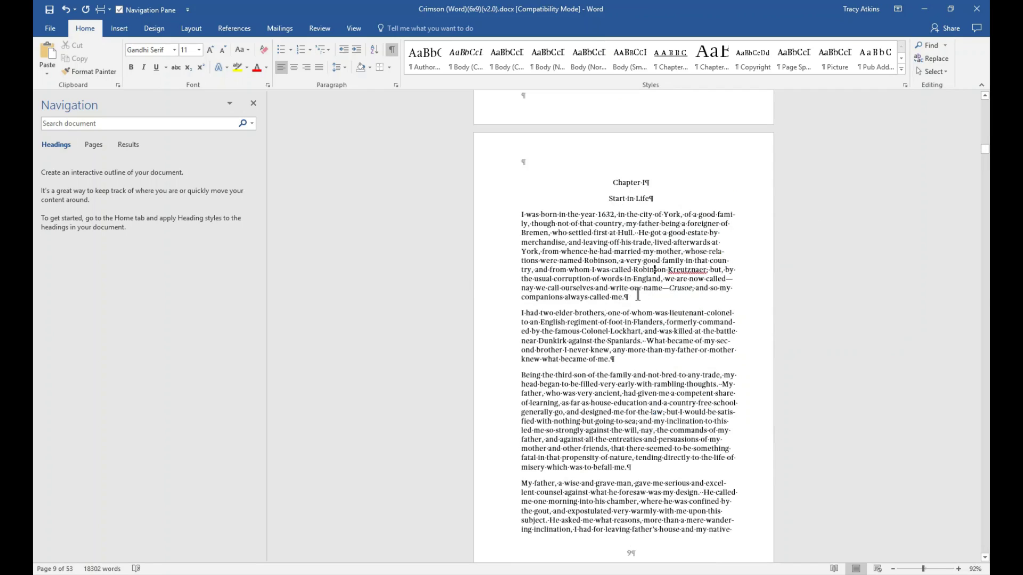
{"action": "scroll", "coordinate": [612, 316], "scroll_direction": "up", "scroll_amount": 2}
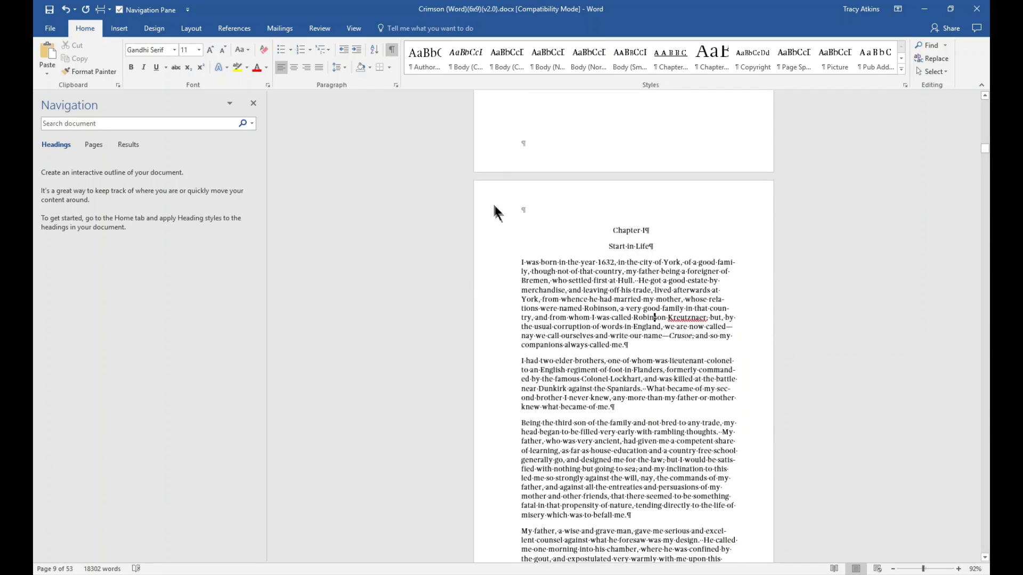
{"action": "scroll", "coordinate": [755, 353], "scroll_direction": "down", "scroll_amount": 4}
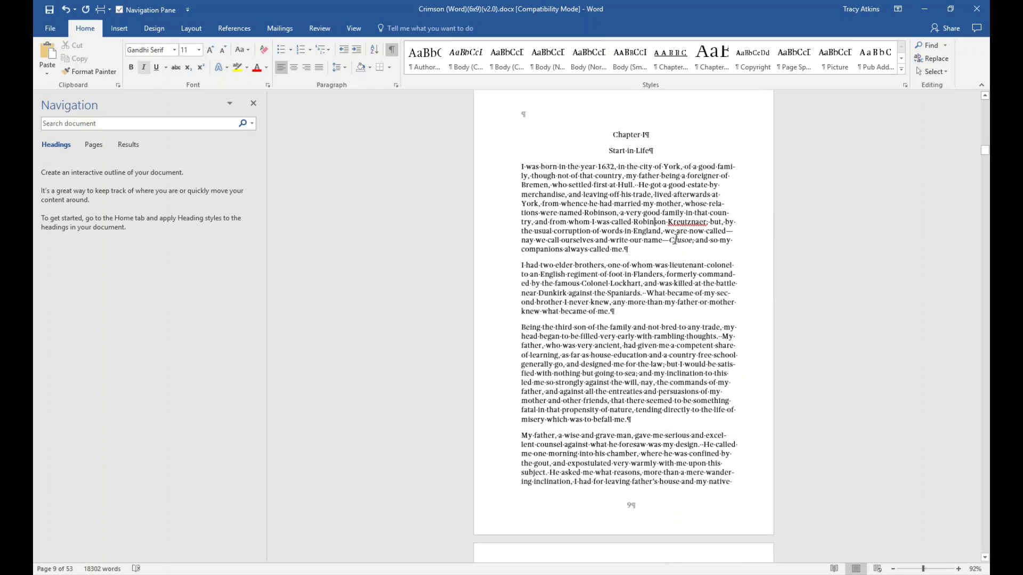
{"action": "left_click", "coordinate": [698, 283]}
{"action": "scroll", "coordinate": [633, 308], "scroll_direction": "up", "scroll_amount": 2}
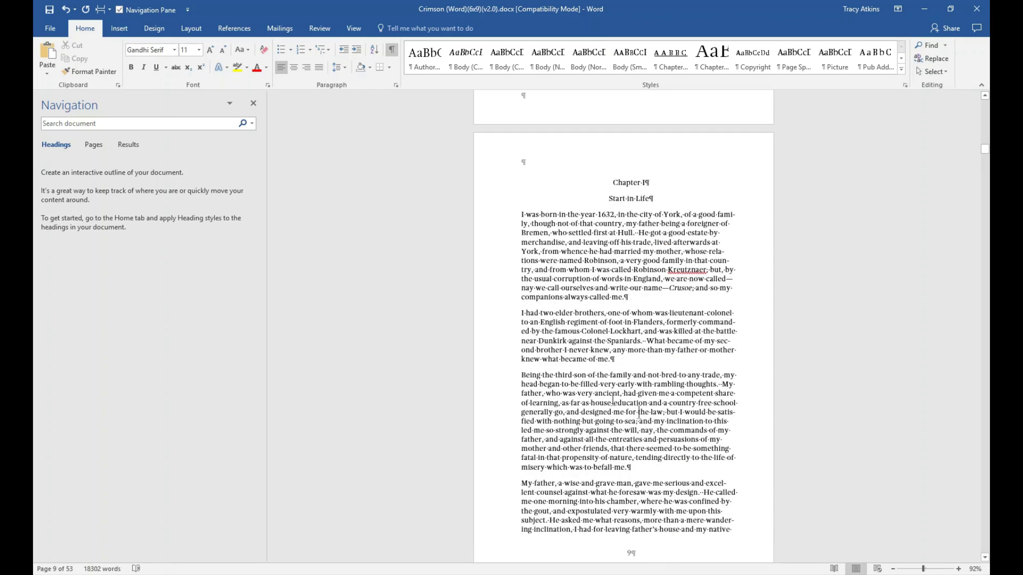
{"action": "scroll", "coordinate": [652, 379], "scroll_direction": "down", "scroll_amount": 3}
{"action": "scroll", "coordinate": [672, 390], "scroll_direction": "down", "scroll_amount": 18}
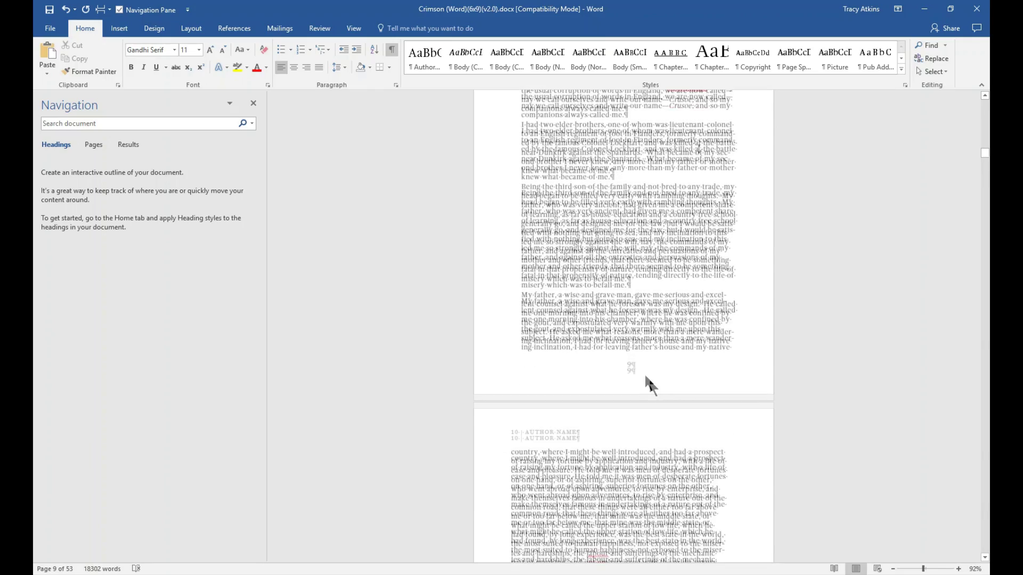
{"action": "scroll", "coordinate": [632, 348], "scroll_direction": "down", "scroll_amount": 3}
{"action": "scroll", "coordinate": [653, 327], "scroll_direction": "up", "scroll_amount": 4}
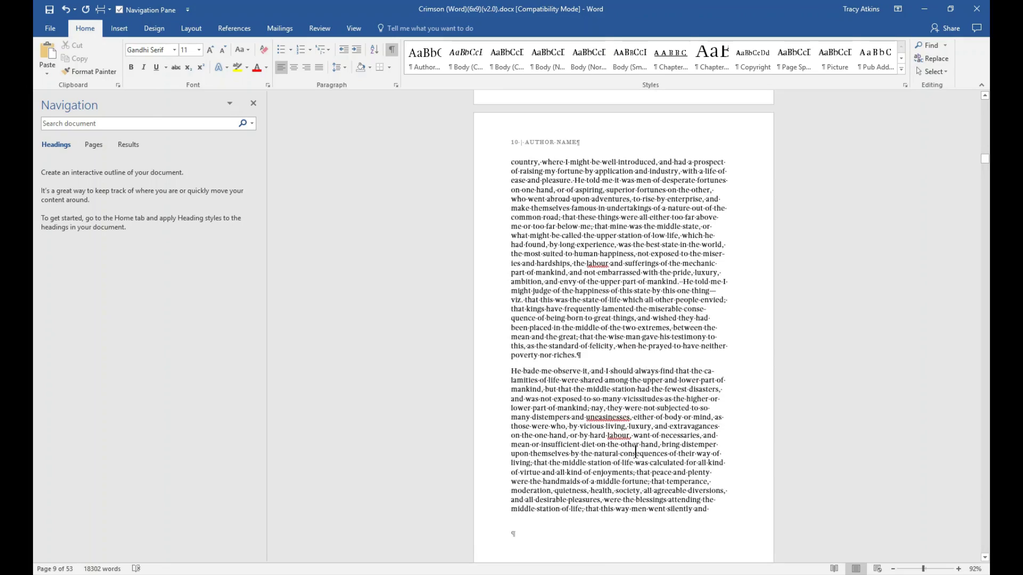
{"action": "scroll", "coordinate": [661, 432], "scroll_direction": "down", "scroll_amount": 5}
{"action": "scroll", "coordinate": [660, 426], "scroll_direction": "down", "scroll_amount": 18}
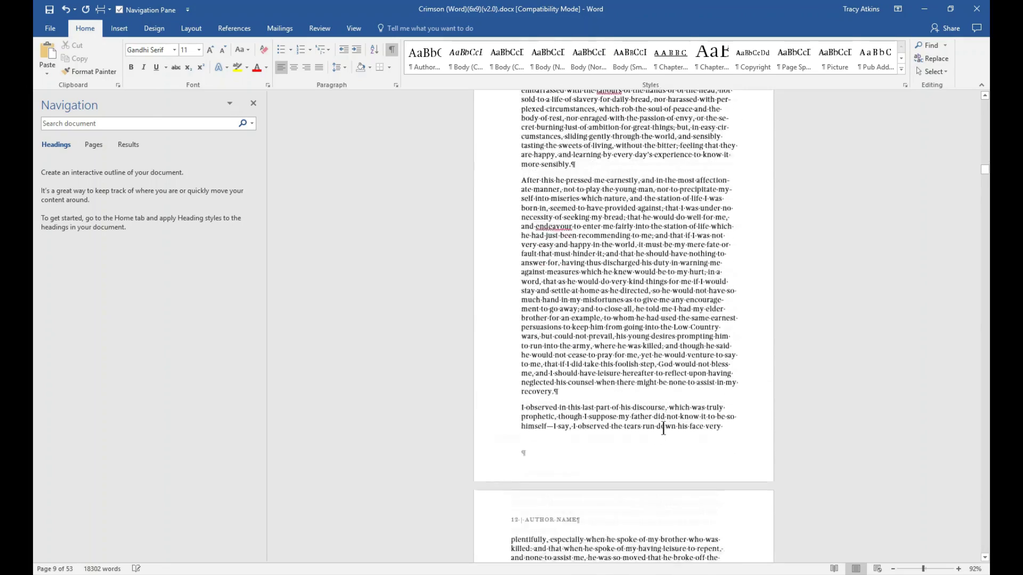
{"action": "scroll", "coordinate": [659, 420], "scroll_direction": "up", "scroll_amount": 20}
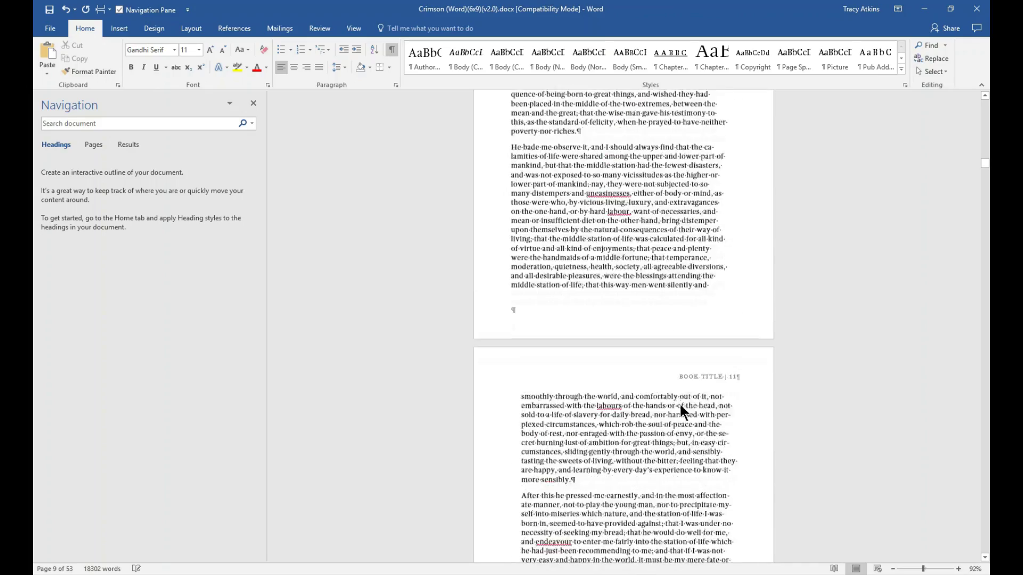
{"action": "scroll", "coordinate": [677, 394], "scroll_direction": "up", "scroll_amount": 15}
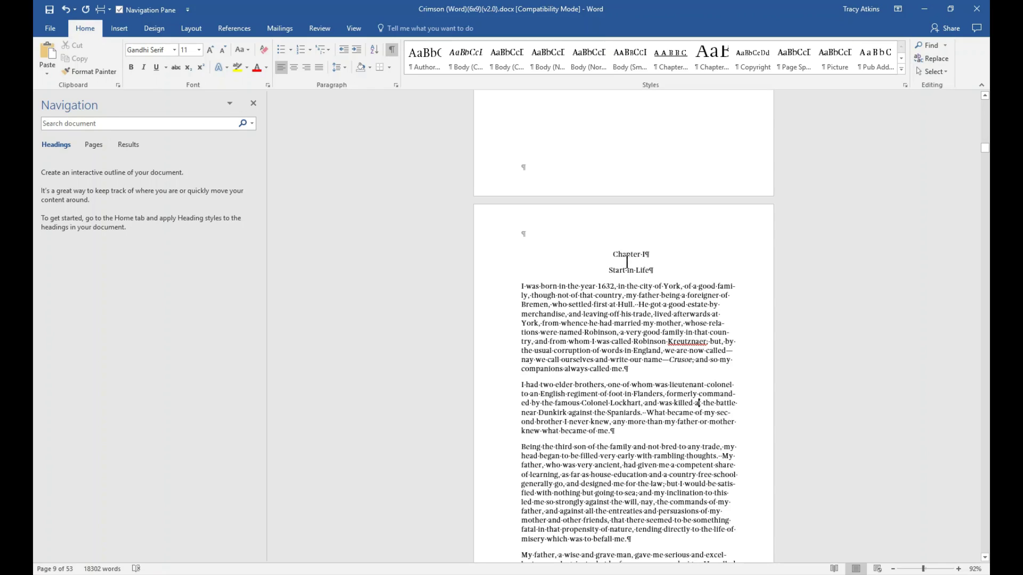
Apply the Body (Normal) style to all text from the Chapter I heading to just before the final Odd Page section break.
{"action": "left_click", "coordinate": [612, 253]}
{"action": "left_click_drag", "start_coordinate": [985, 149], "coordinate": [984, 537]}
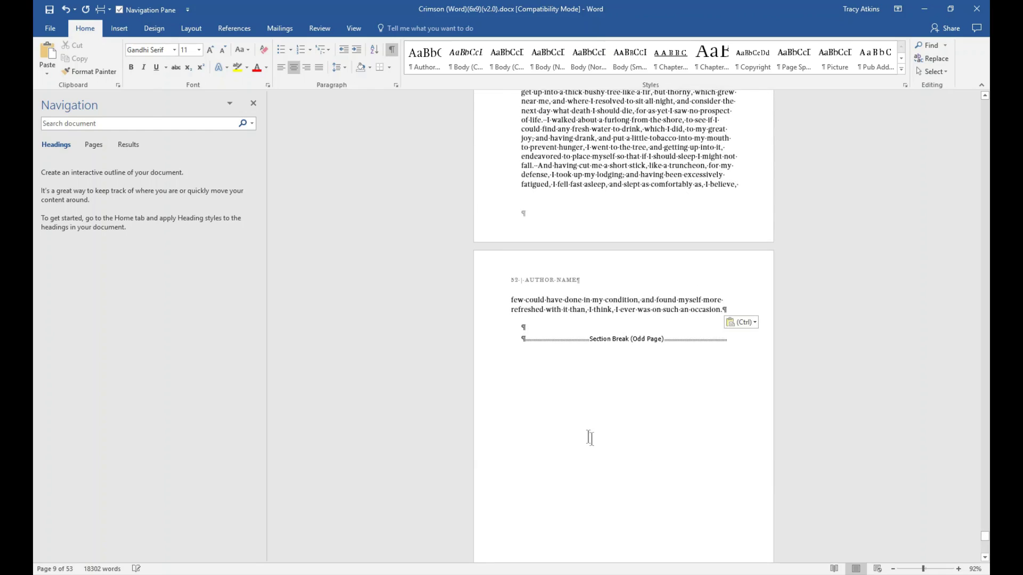
{"action": "left_click", "coordinate": [528, 327], "text": "shift"}
{"action": "scroll", "coordinate": [705, 429], "scroll_direction": "up", "scroll_amount": 4}
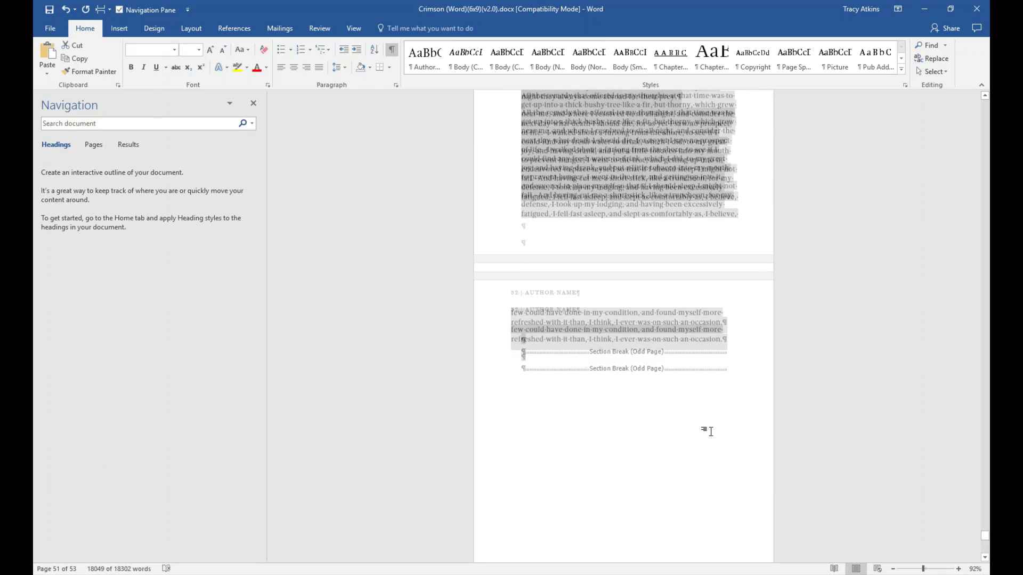
{"action": "key", "text": "ctrl+v"}
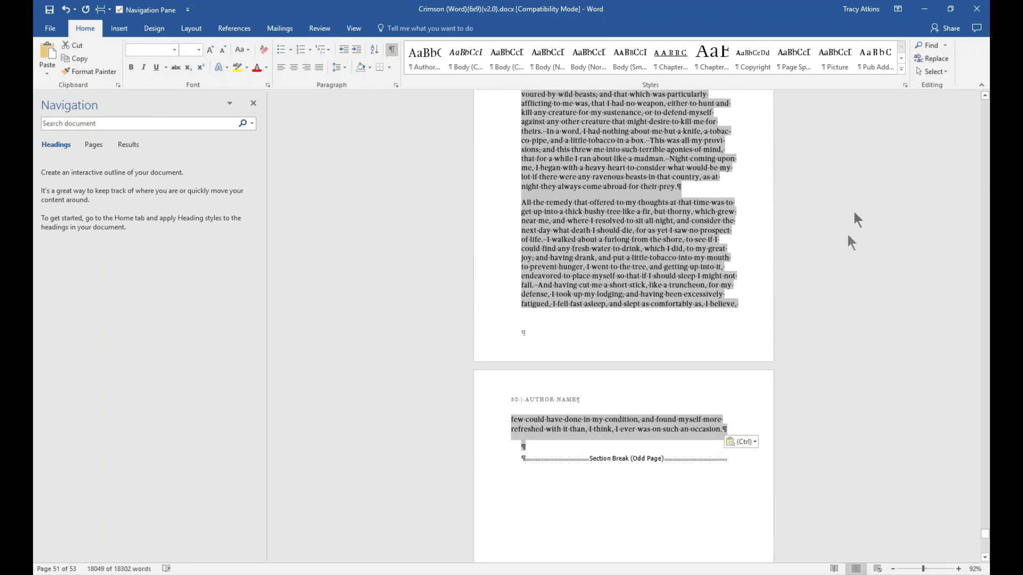
{"action": "left_click", "coordinate": [589, 62]}
{"action": "left_click", "coordinate": [685, 207]}
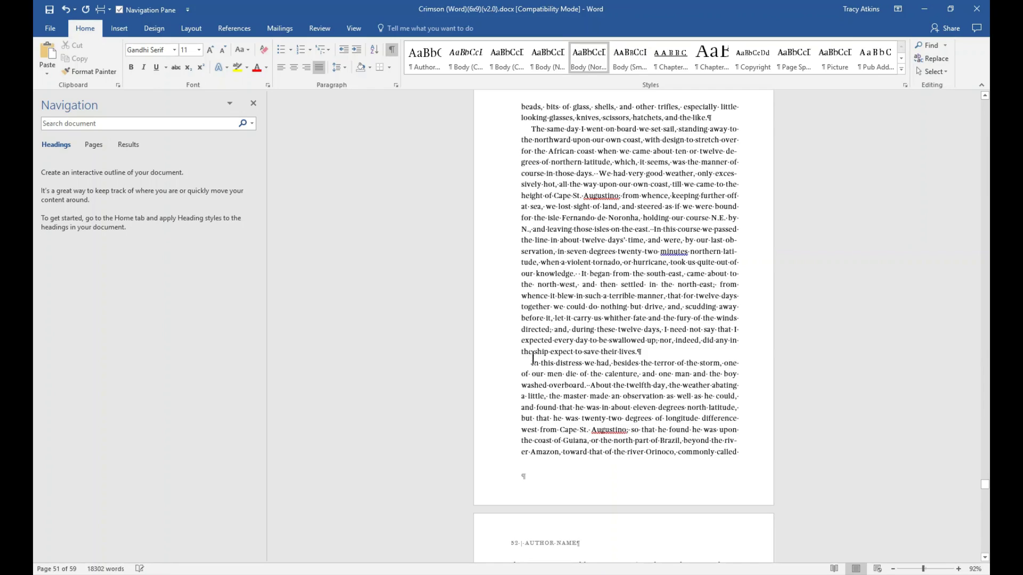
Reapply the Body (Normal) style to the opening paragraph of Chapter I, beginning "I was born in the year 1632".
{"action": "scroll", "coordinate": [610, 360], "scroll_direction": "up", "scroll_amount": 3}
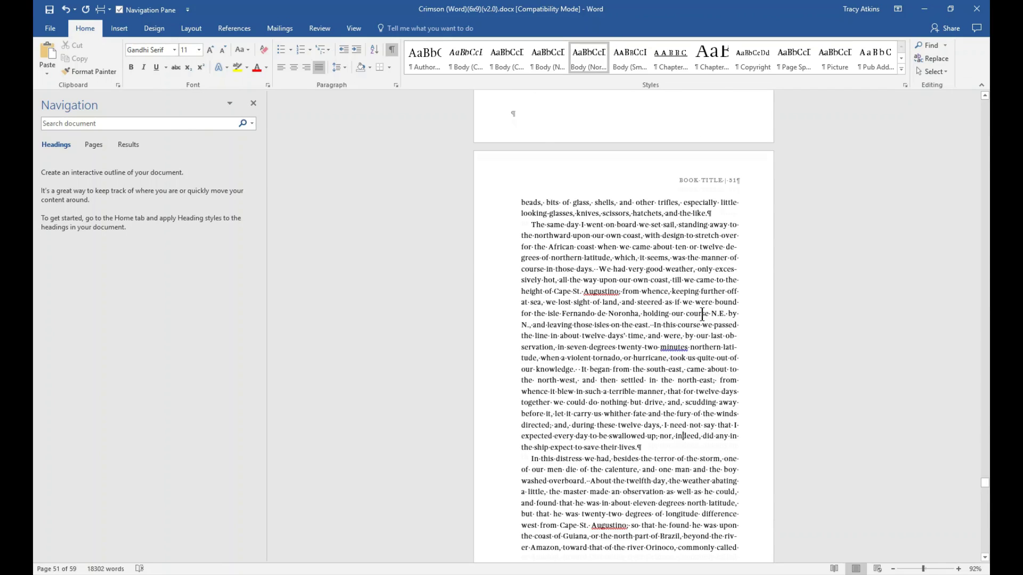
{"action": "scroll", "coordinate": [657, 326], "scroll_direction": "up", "scroll_amount": 9}
{"action": "scroll", "coordinate": [657, 326], "scroll_direction": "up", "scroll_amount": 13}
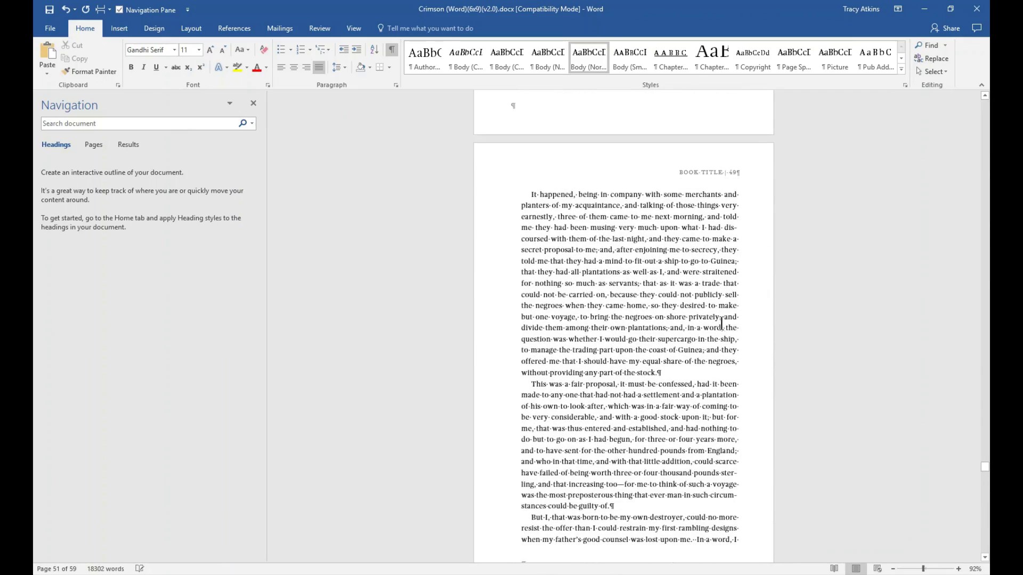
{"action": "left_click_drag", "start_coordinate": [985, 469], "coordinate": [964, 143]}
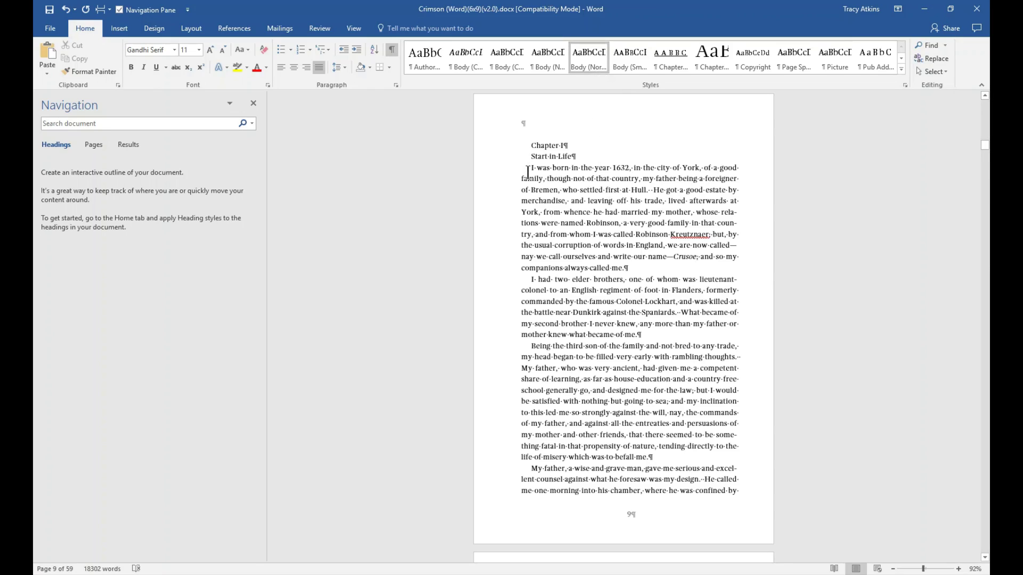
{"action": "left_click_drag", "start_coordinate": [529, 168], "coordinate": [667, 260]}
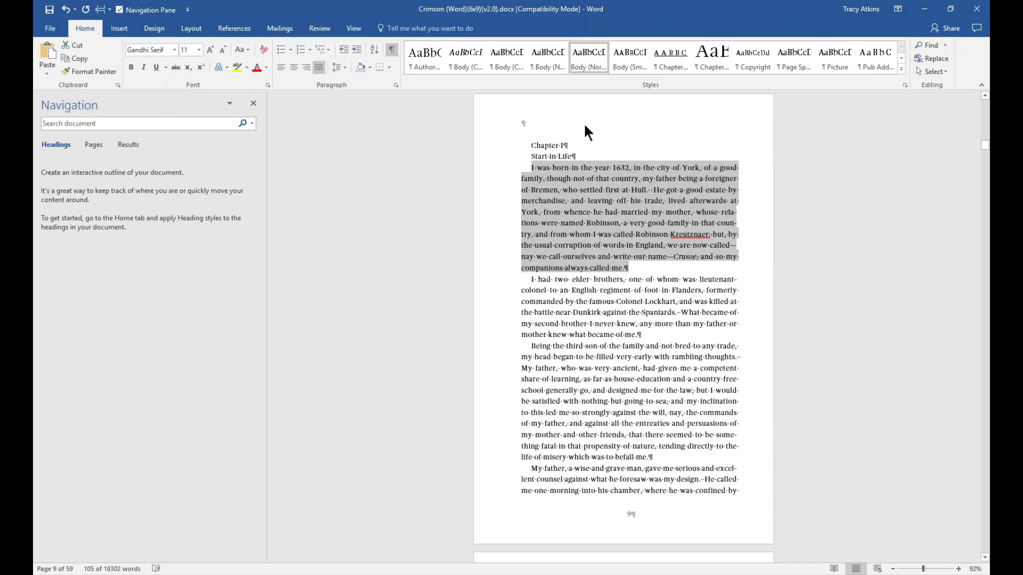
{"action": "left_click", "coordinate": [594, 64]}
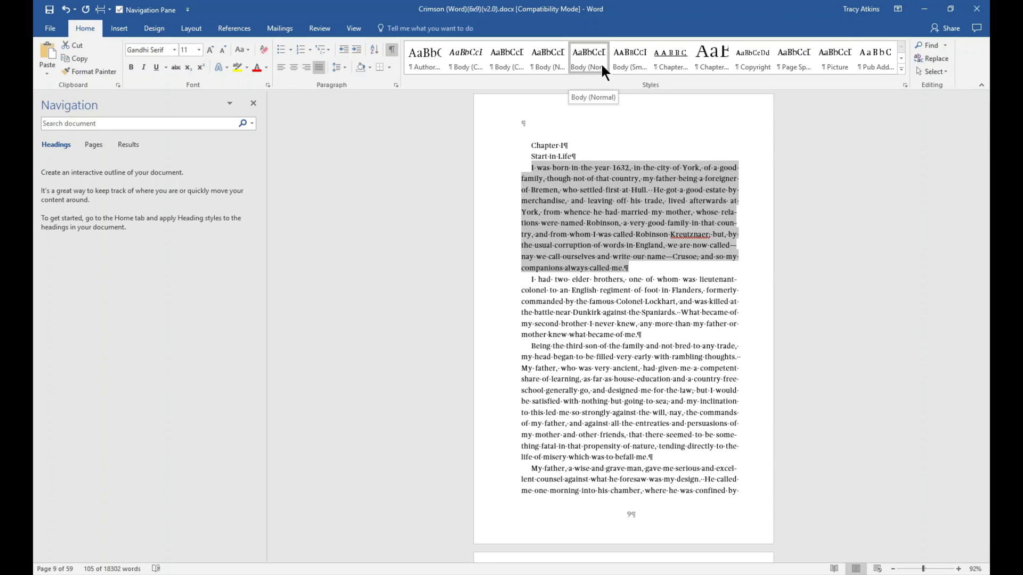
{"action": "left_click", "coordinate": [670, 258]}
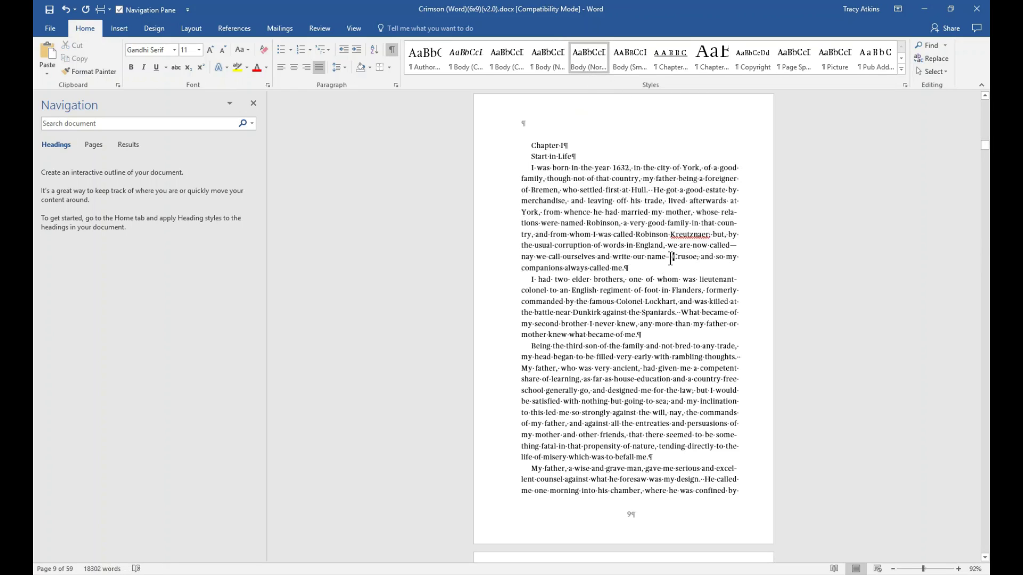
Check the word "Crusoe" in the opening paragraph and undo the reapplied style to restore its italics.
{"action": "left_click_drag", "start_coordinate": [674, 258], "coordinate": [700, 257]}
{"action": "left_click", "coordinate": [690, 279]}
{"action": "left_click", "coordinate": [66, 11]}
{"action": "left_click", "coordinate": [685, 258]}
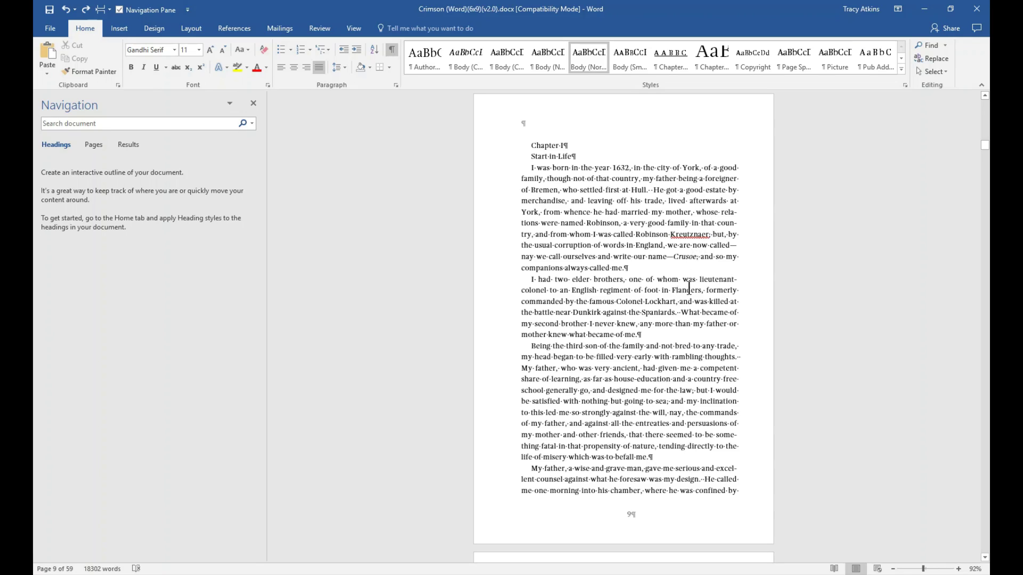
Check the hyphenated line endings in the opening paragraphs and set the document's hyphenation to None.
{"action": "scroll", "coordinate": [613, 367], "scroll_direction": "up", "scroll_amount": 2}
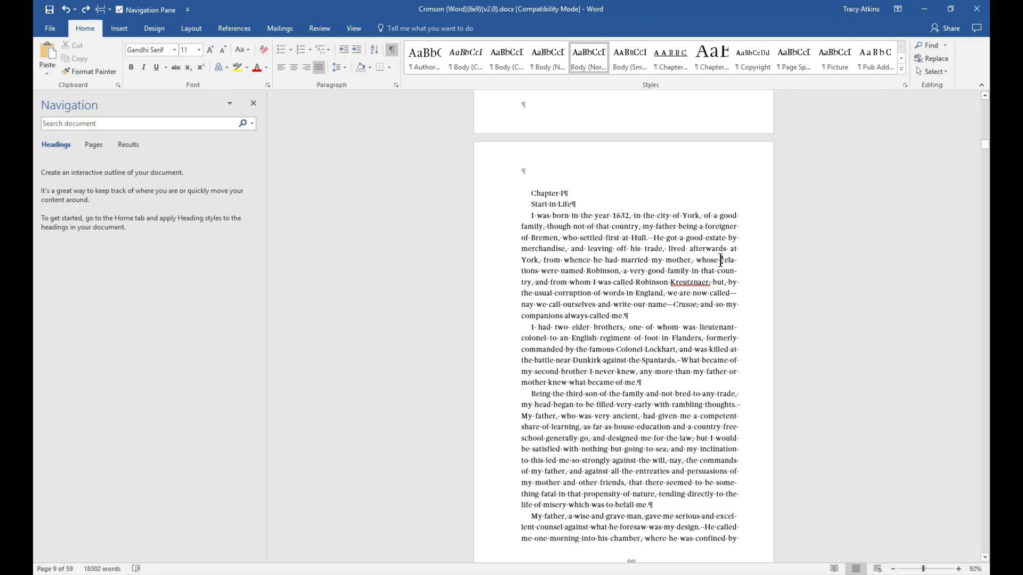
{"action": "mouse_move", "coordinate": [720, 260]}
{"action": "left_mouse_down"}
{"action": "mouse_move", "coordinate": [554, 272]}
{"action": "mouse_move", "coordinate": [737, 260]}
{"action": "left_mouse_up"}
{"action": "left_click", "coordinate": [696, 366]}
{"action": "scroll", "coordinate": [695, 366], "scroll_direction": "down", "scroll_amount": 2}
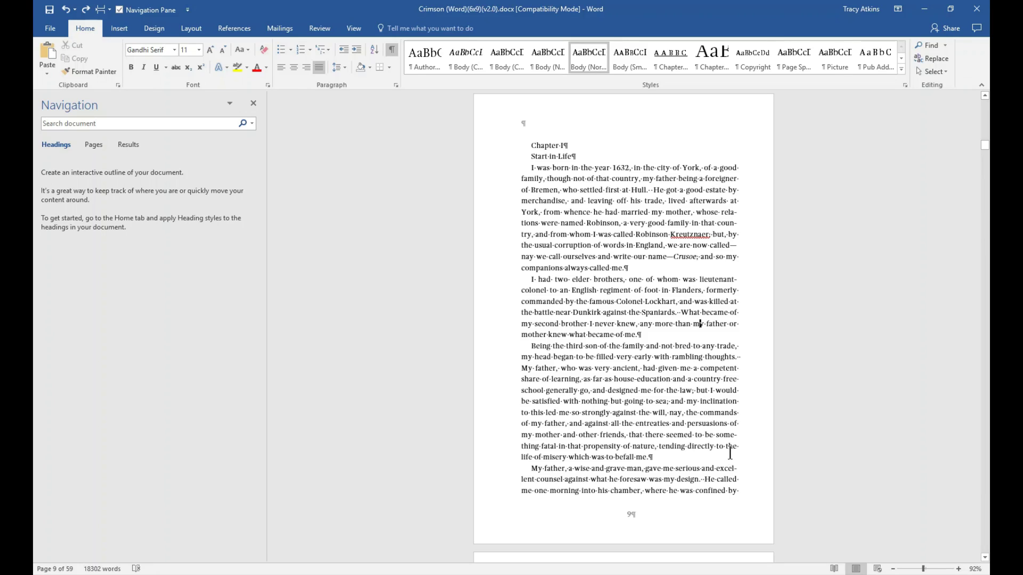
{"action": "scroll", "coordinate": [645, 386], "scroll_direction": "up", "scroll_amount": 2}
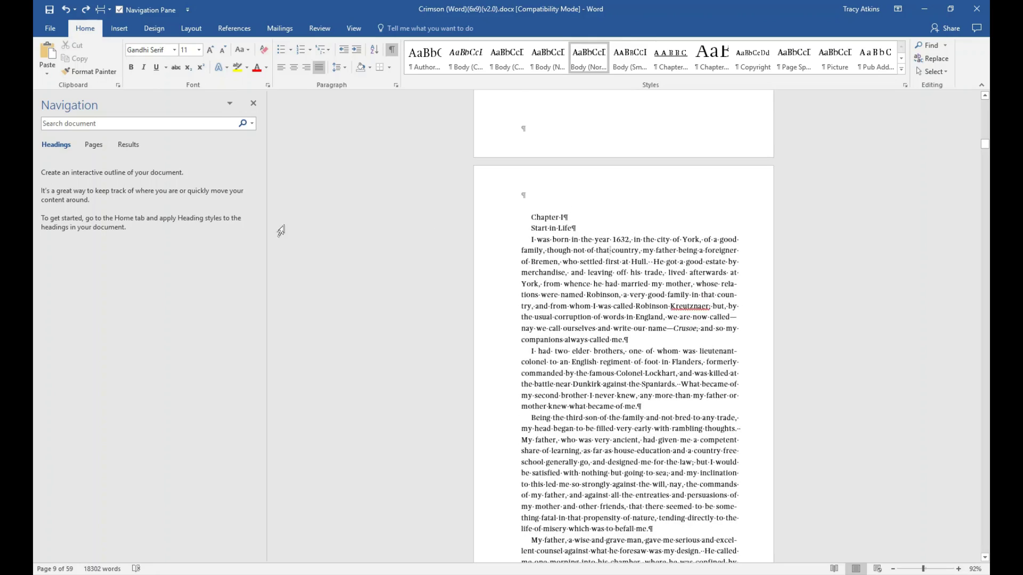
{"action": "left_click", "coordinate": [158, 28]}
{"action": "left_click", "coordinate": [180, 30]}
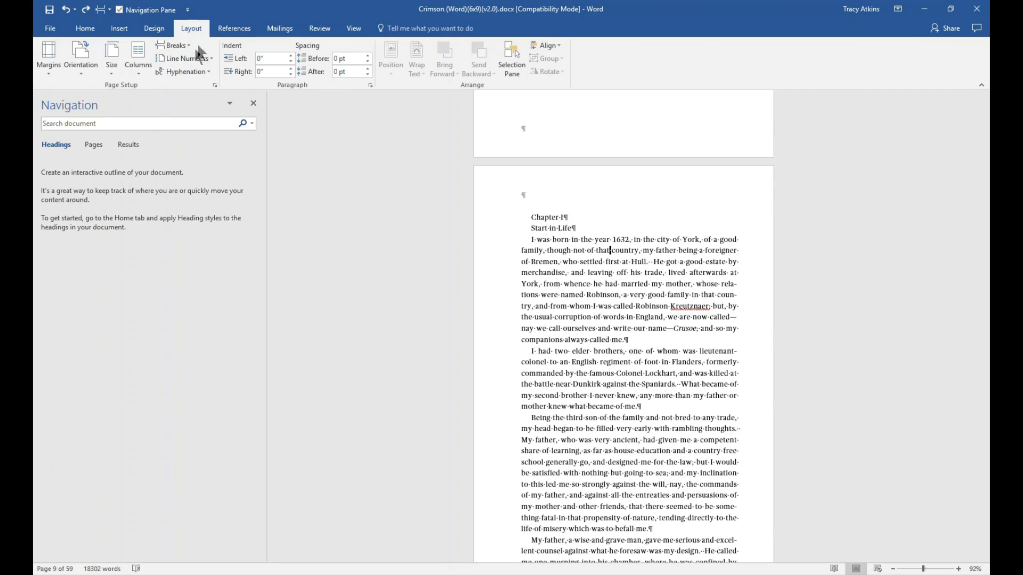
{"action": "left_click", "coordinate": [209, 71]}
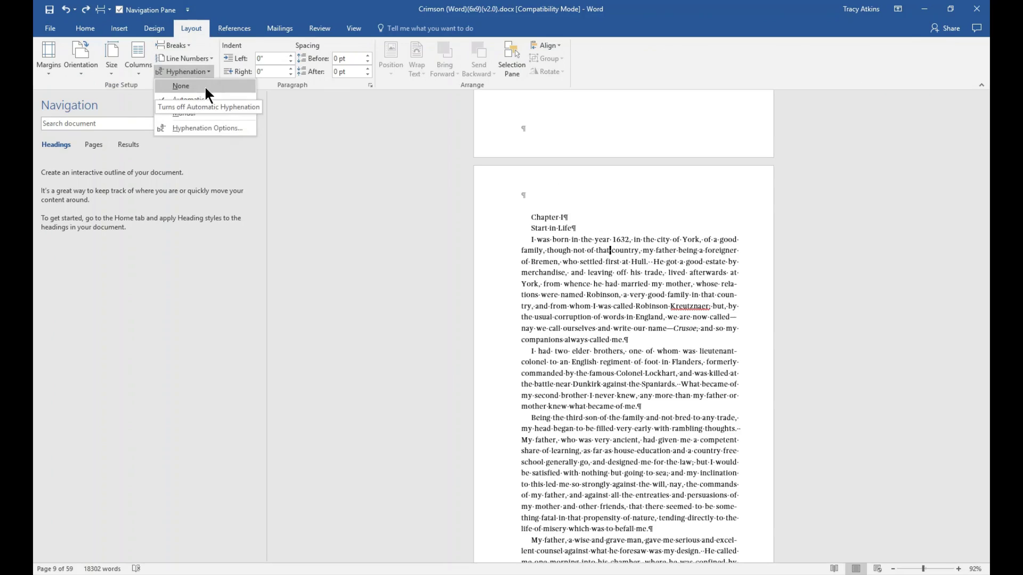
{"action": "left_click", "coordinate": [206, 87]}
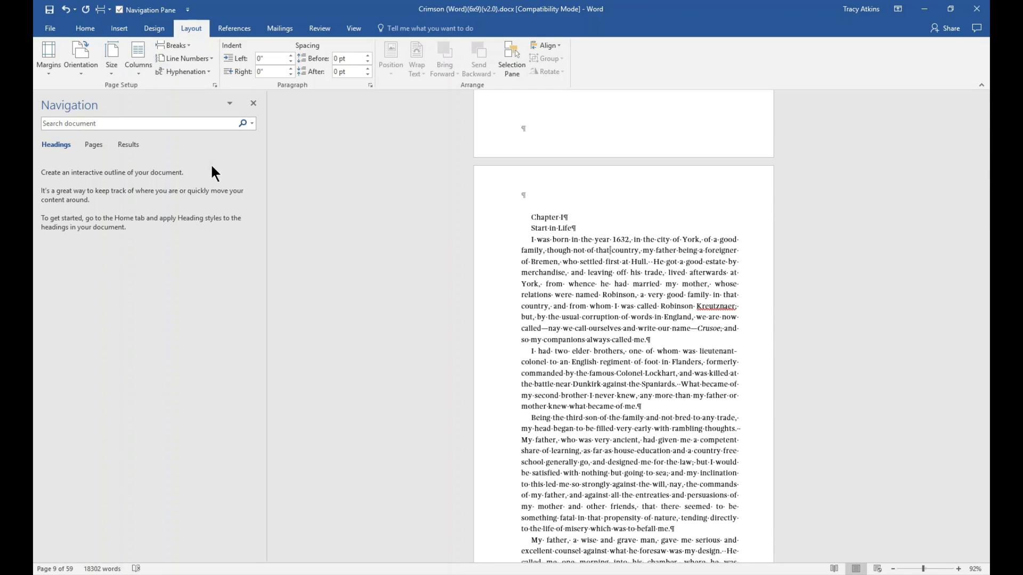
Set the document's hyphenation back to Automatic.
{"action": "left_click", "coordinate": [207, 72]}
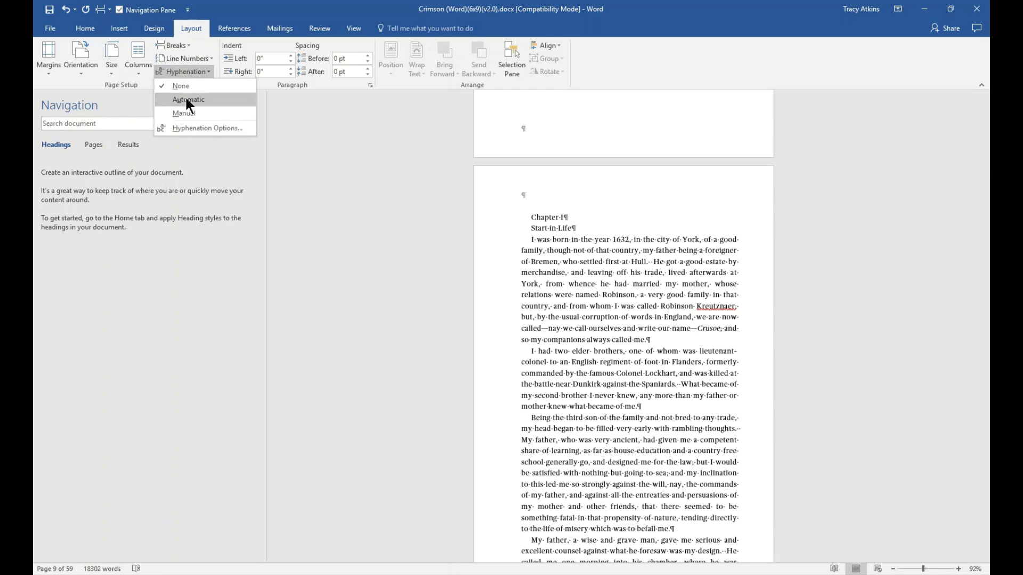
{"action": "left_click", "coordinate": [187, 100]}
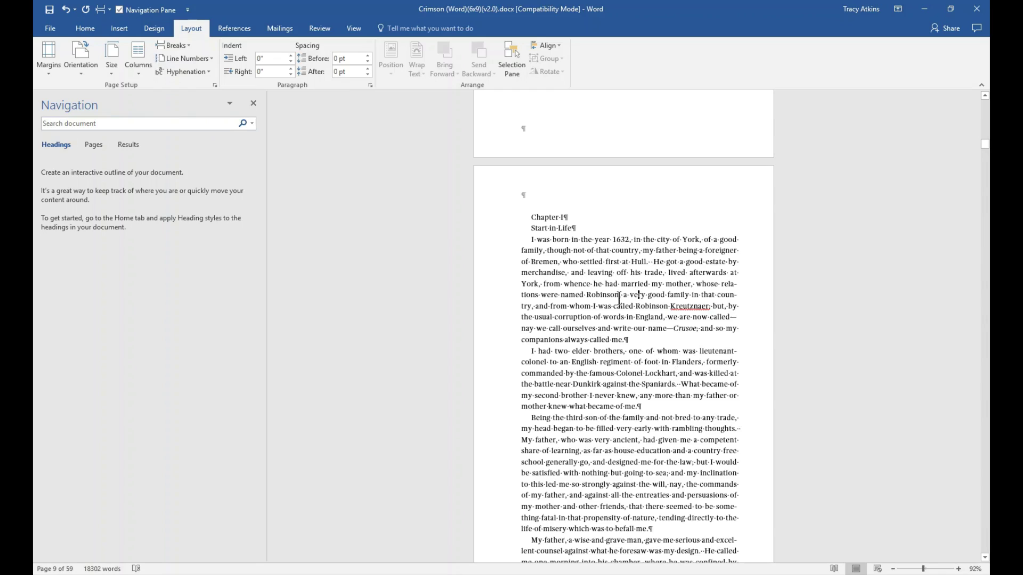
{"action": "scroll", "coordinate": [619, 328], "scroll_direction": "up", "scroll_amount": 1}
{"action": "left_click", "coordinate": [629, 286]}
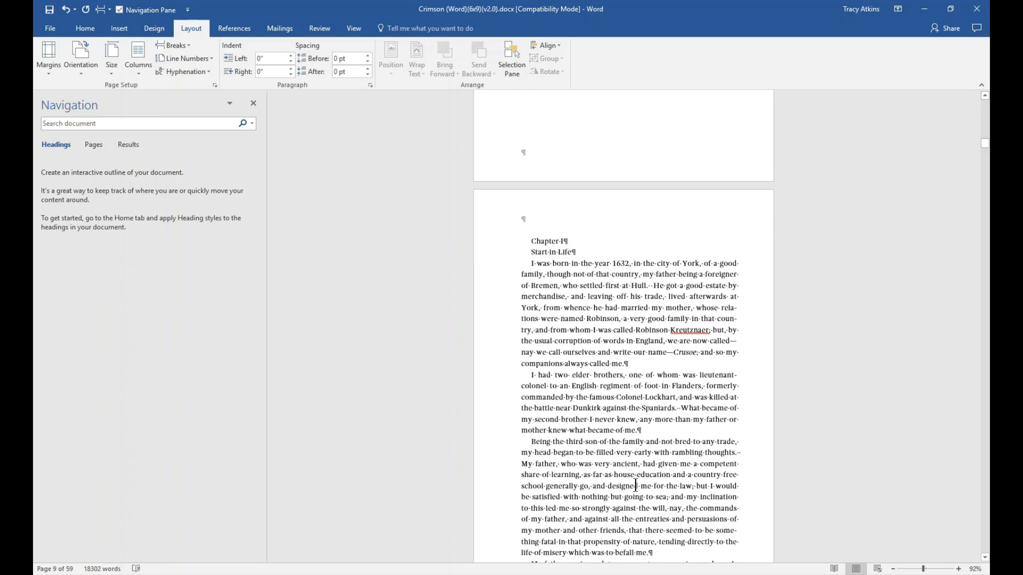
Apply the underlined, letter-spaced chapter number style to the "Chapter I" line.
{"action": "scroll", "coordinate": [653, 414], "scroll_direction": "up", "scroll_amount": 2}
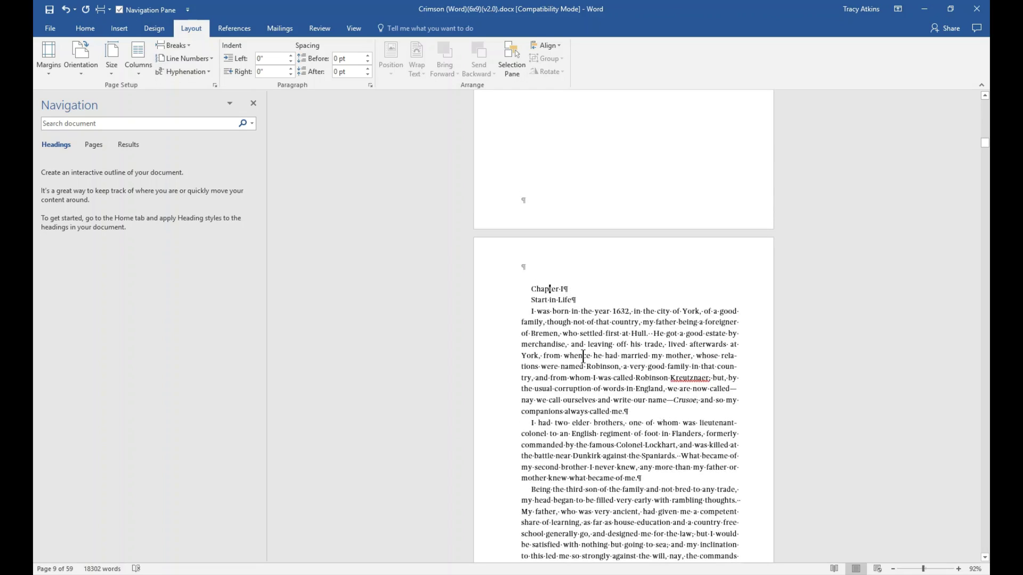
{"action": "left_click", "coordinate": [84, 29]}
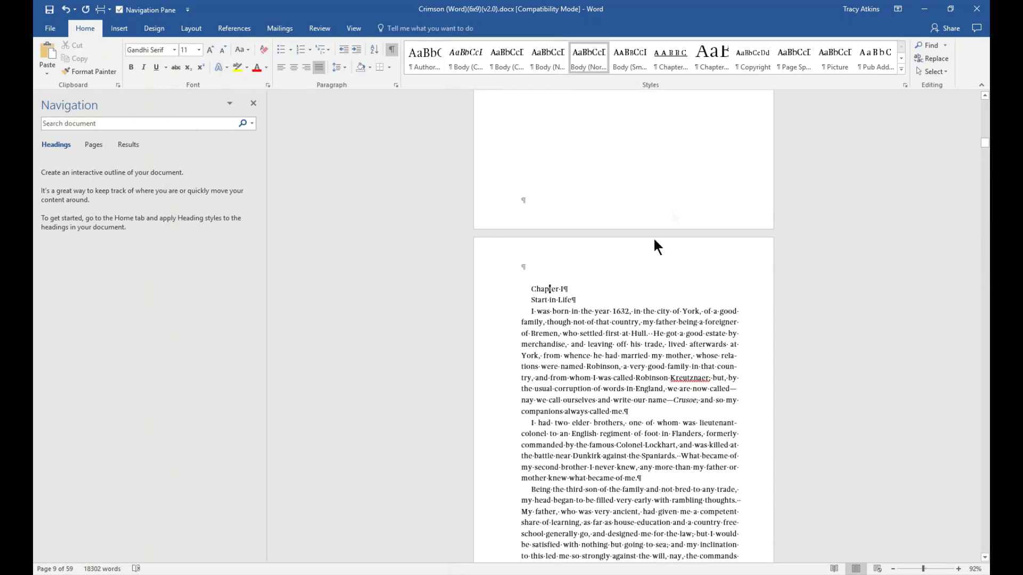
{"action": "left_click", "coordinate": [674, 55]}
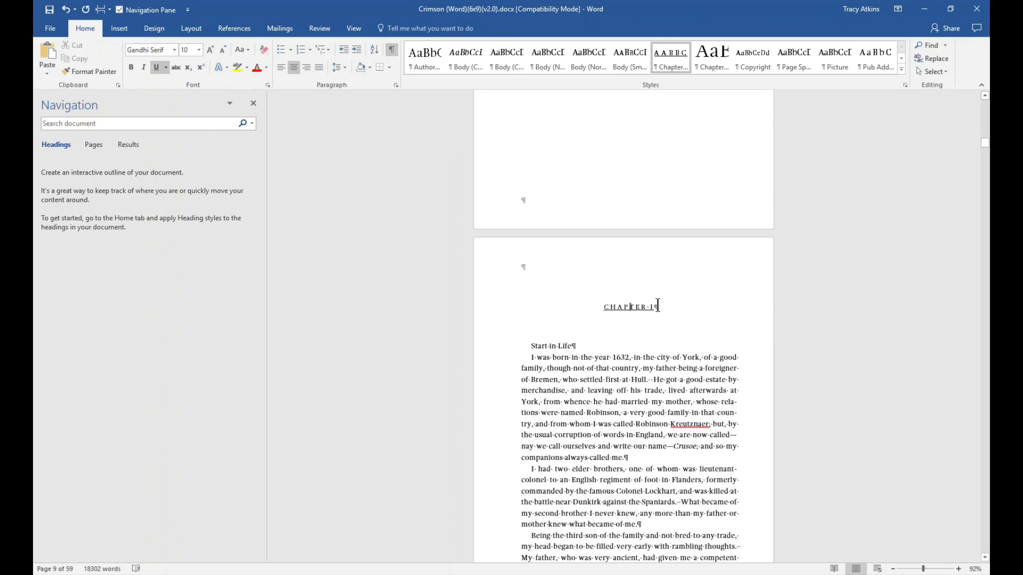
Apply the large chapter title style to the "Start in Life" line.
{"action": "left_click", "coordinate": [551, 348]}
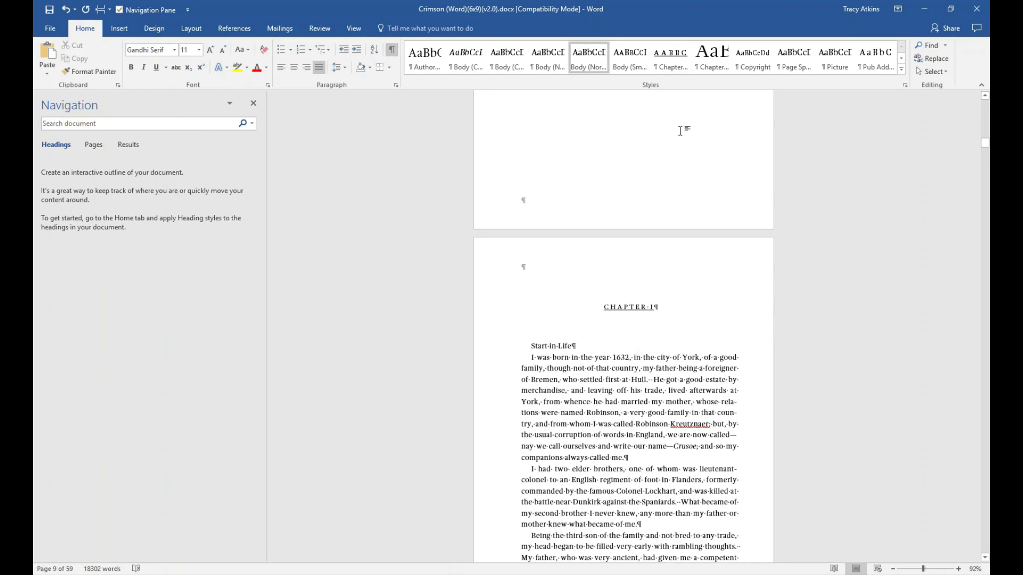
{"action": "left_click", "coordinate": [721, 60]}
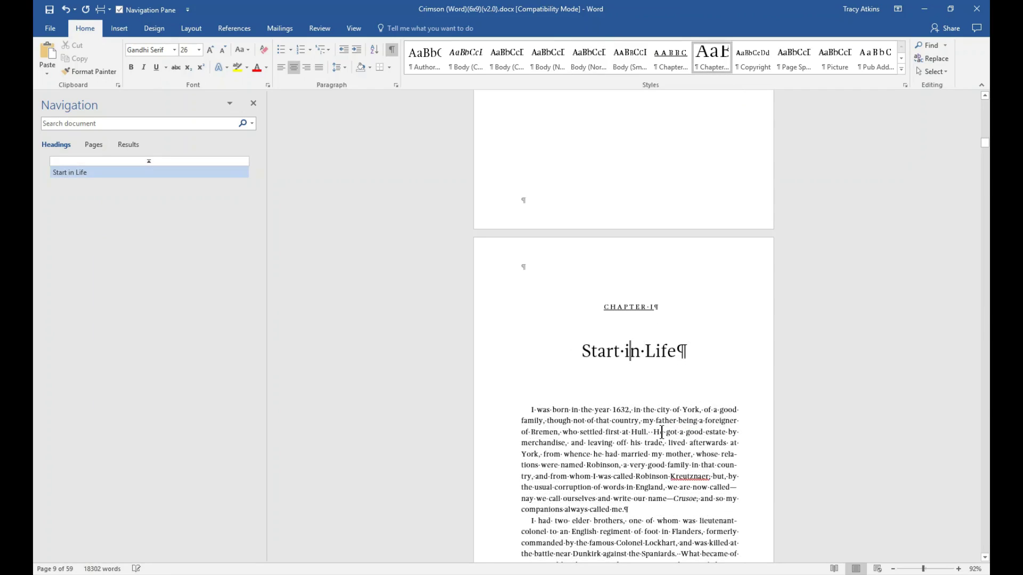
{"action": "scroll", "coordinate": [607, 373], "scroll_direction": "down", "scroll_amount": 3}
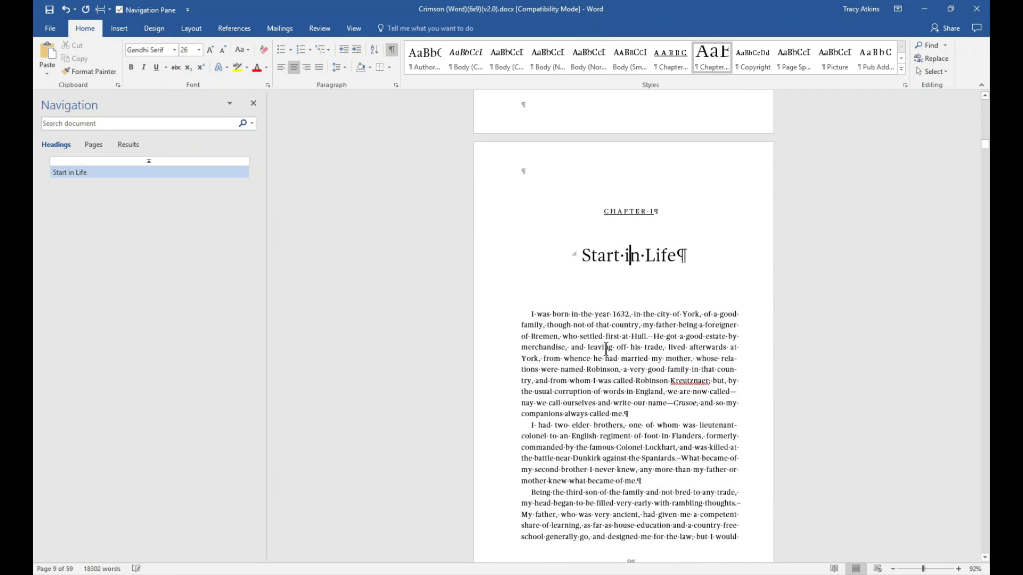
Apply the unindented body style to the chapter's first paragraph, beginning "I was born in the year 1632".
{"action": "scroll", "coordinate": [602, 349], "scroll_direction": "down", "scroll_amount": 2}
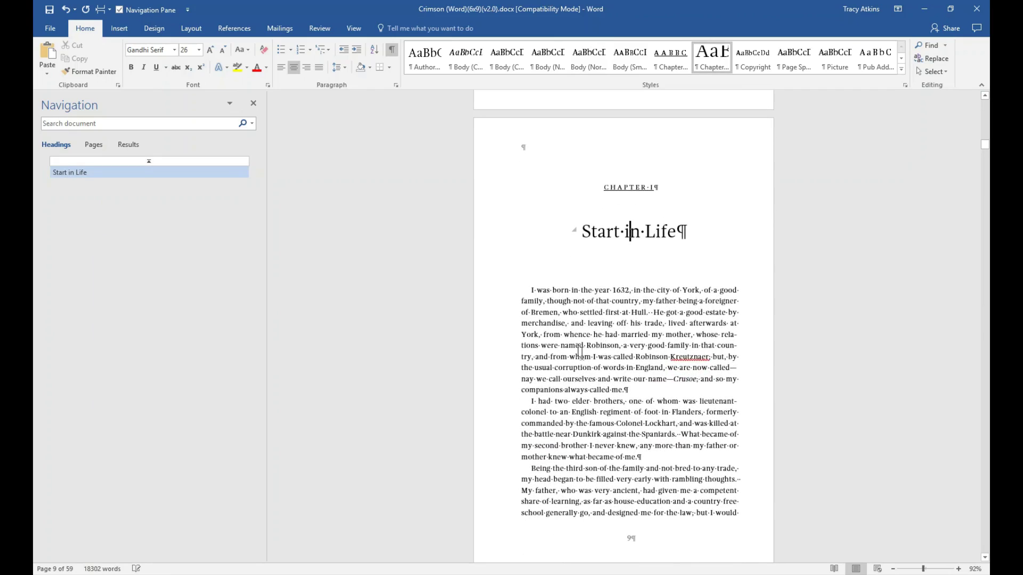
{"action": "scroll", "coordinate": [580, 351], "scroll_direction": "up", "scroll_amount": 2}
{"action": "left_click", "coordinate": [533, 314]}
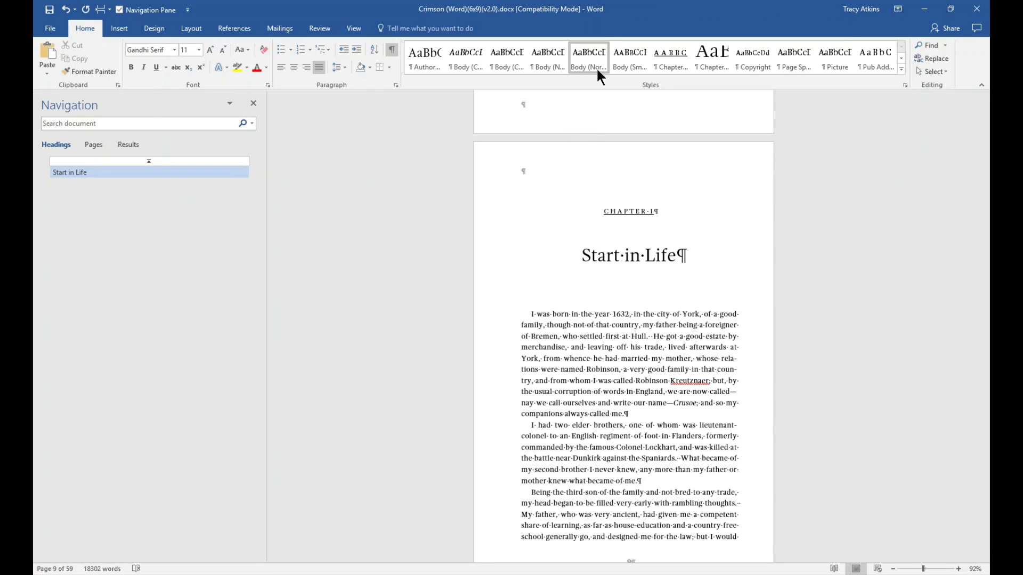
{"action": "left_click", "coordinate": [551, 69]}
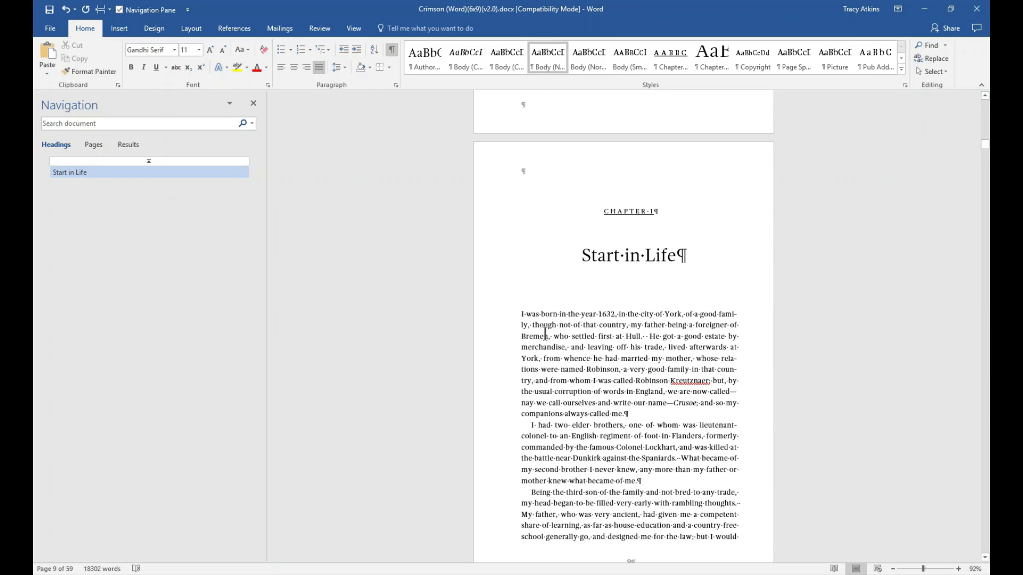
Turn the opening "I" of the chapter's first paragraph into a Dropped drop cap.
{"action": "left_click_drag", "start_coordinate": [520, 315], "coordinate": [523, 317]}
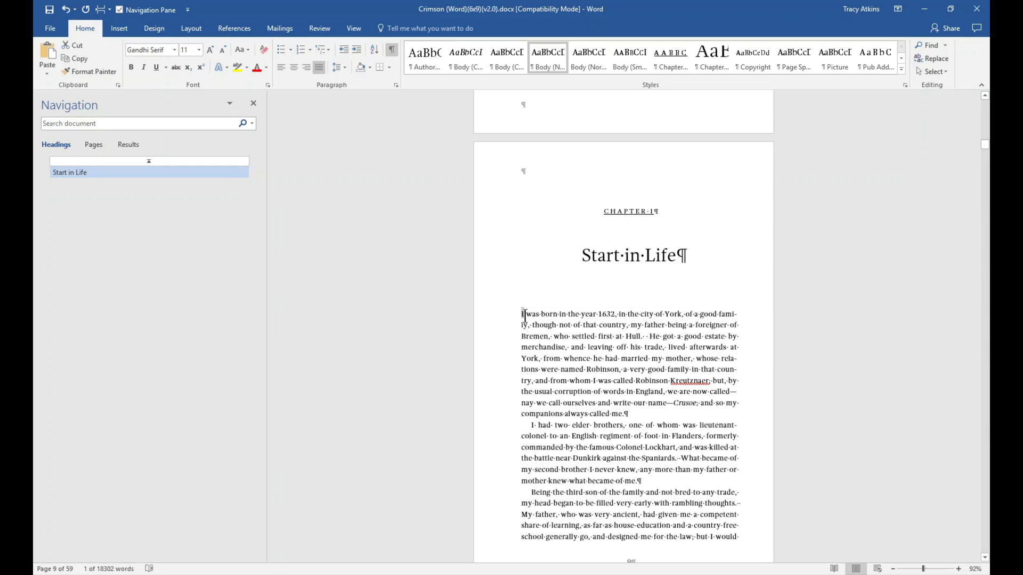
{"action": "left_click", "coordinate": [118, 27]}
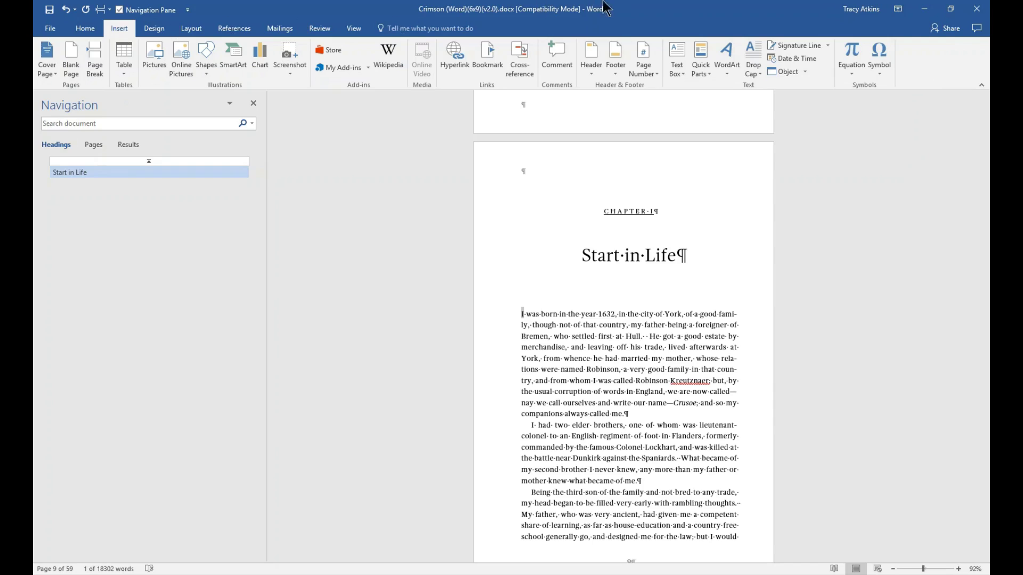
{"action": "left_click", "coordinate": [753, 70]}
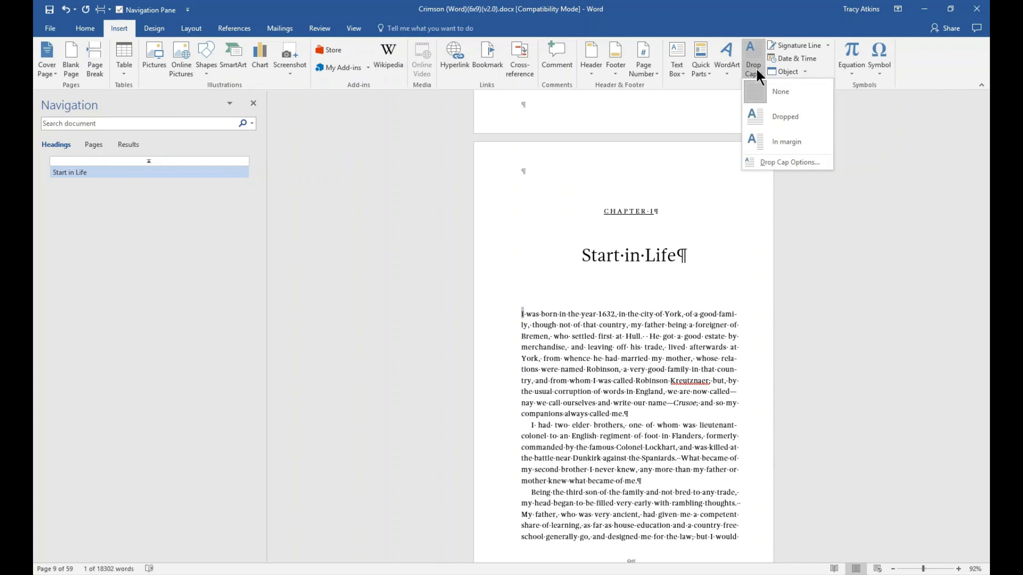
{"action": "left_click", "coordinate": [787, 115]}
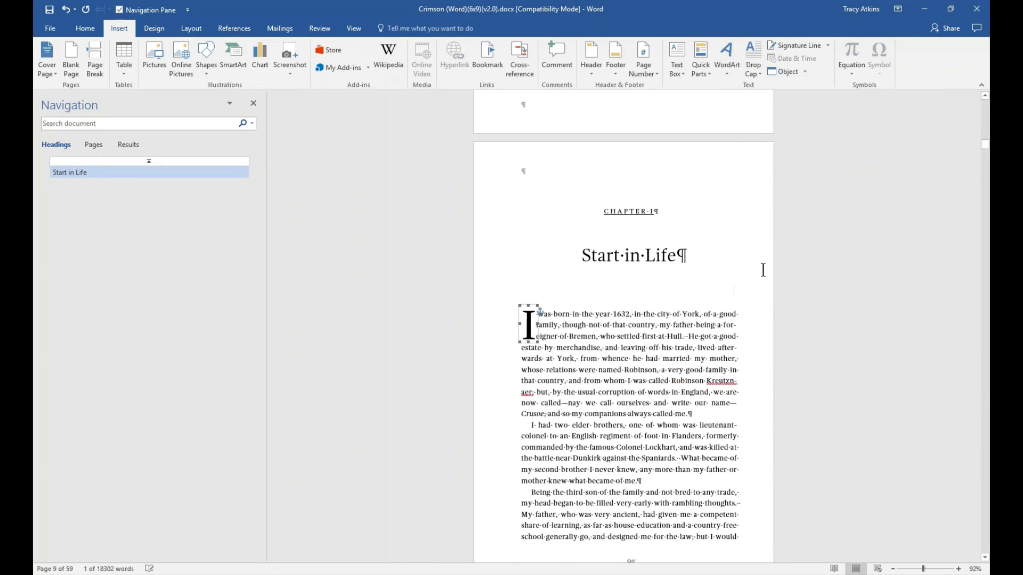
{"action": "left_click", "coordinate": [645, 348]}
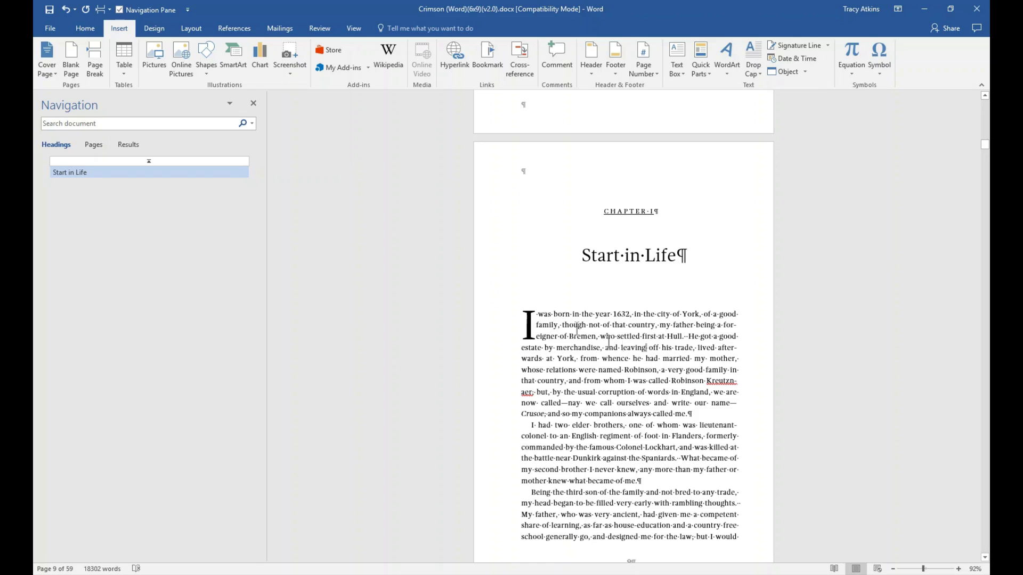
Examine the layout of the chapter's opening page and the start of the page that follows.
{"action": "scroll", "coordinate": [624, 374], "scroll_direction": "down", "scroll_amount": 1}
{"action": "scroll", "coordinate": [613, 403], "scroll_direction": "down", "scroll_amount": 5}
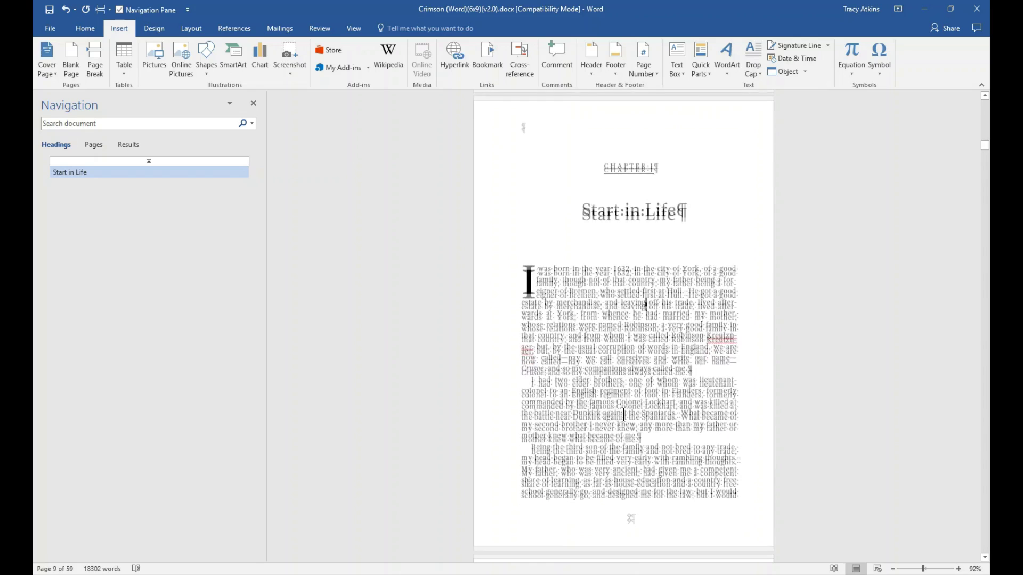
{"action": "scroll", "coordinate": [682, 458], "scroll_direction": "up", "scroll_amount": 4}
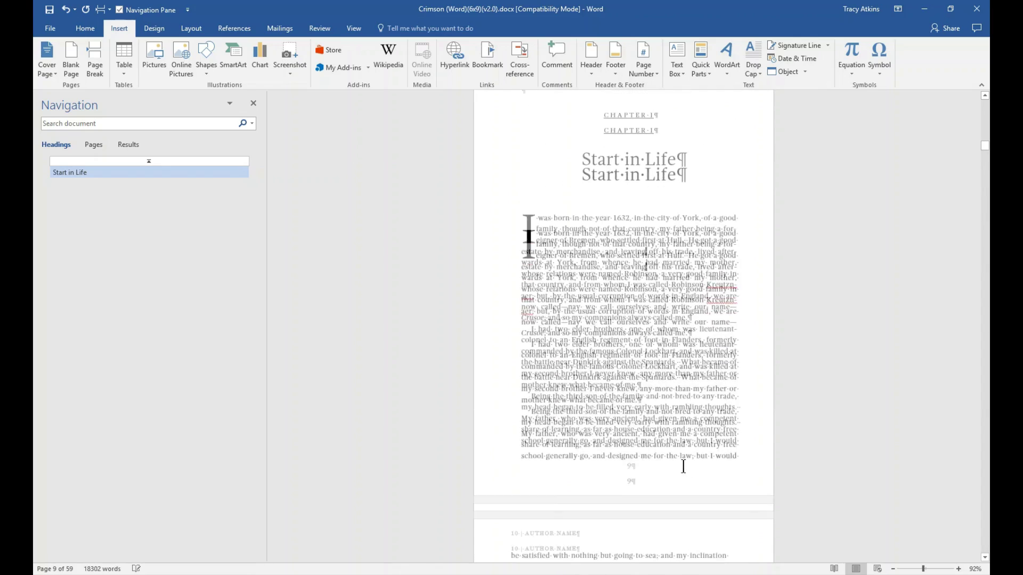
{"action": "scroll", "coordinate": [681, 453], "scroll_direction": "down", "scroll_amount": 6}
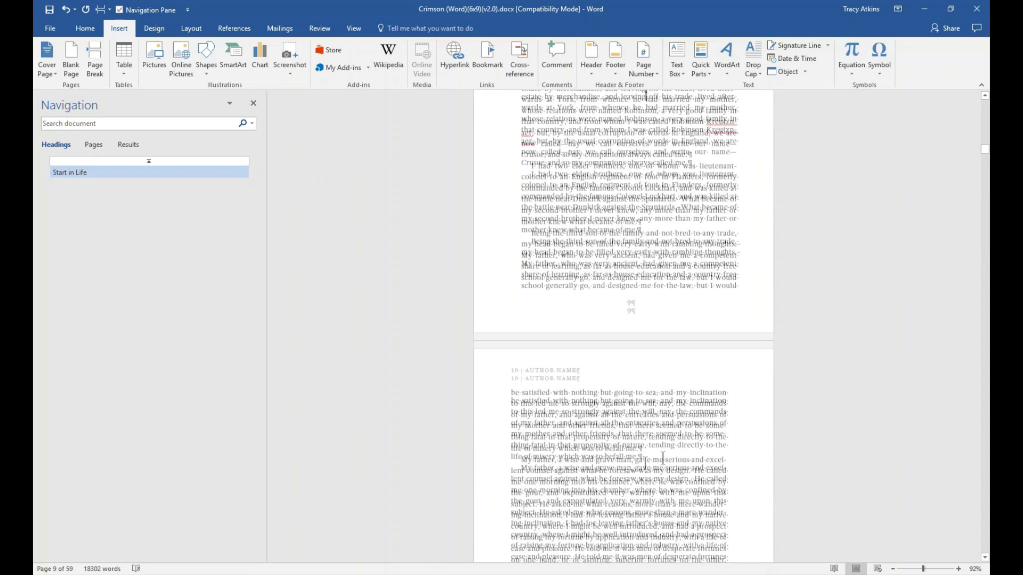
{"action": "scroll", "coordinate": [666, 424], "scroll_direction": "up", "scroll_amount": 7}
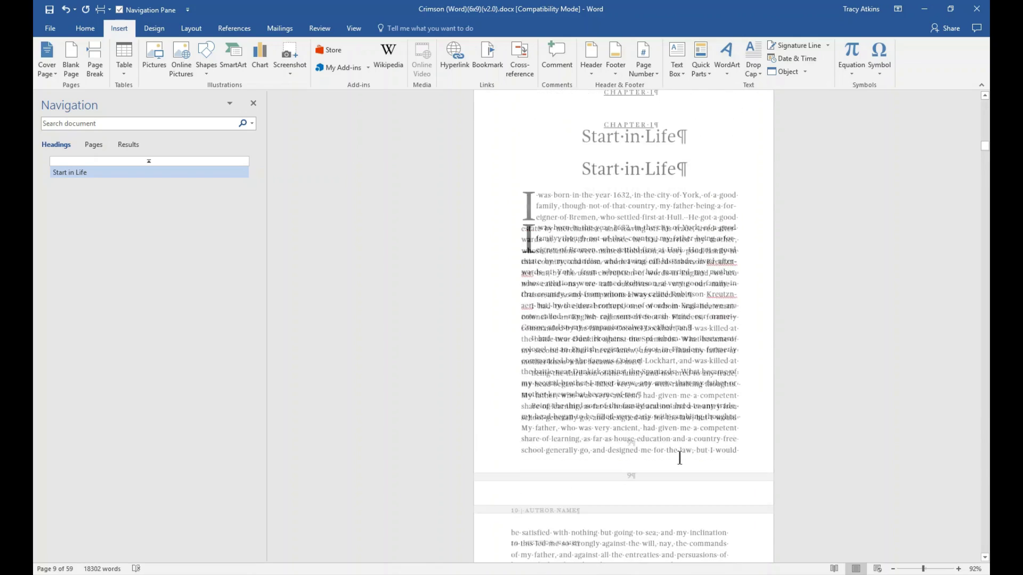
{"action": "scroll", "coordinate": [682, 405], "scroll_direction": "up", "scroll_amount": 1}
{"action": "scroll", "coordinate": [693, 266], "scroll_direction": "down", "scroll_amount": 1}
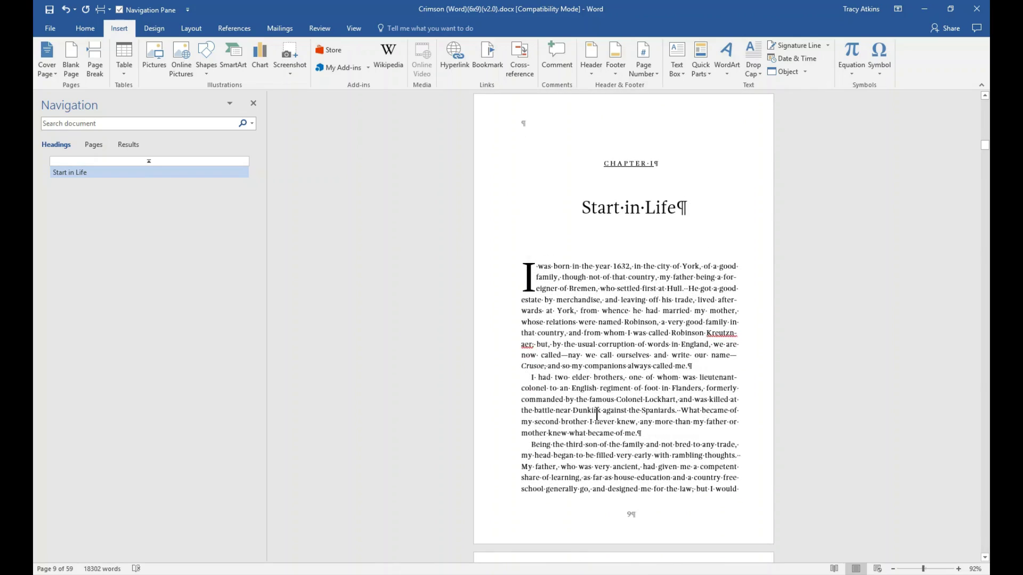
Restart the page numbering at 1 from the chapter's first-page footer, using the 1, 2, 3 number format.
{"action": "scroll", "coordinate": [616, 290], "scroll_direction": "down", "scroll_amount": 3}
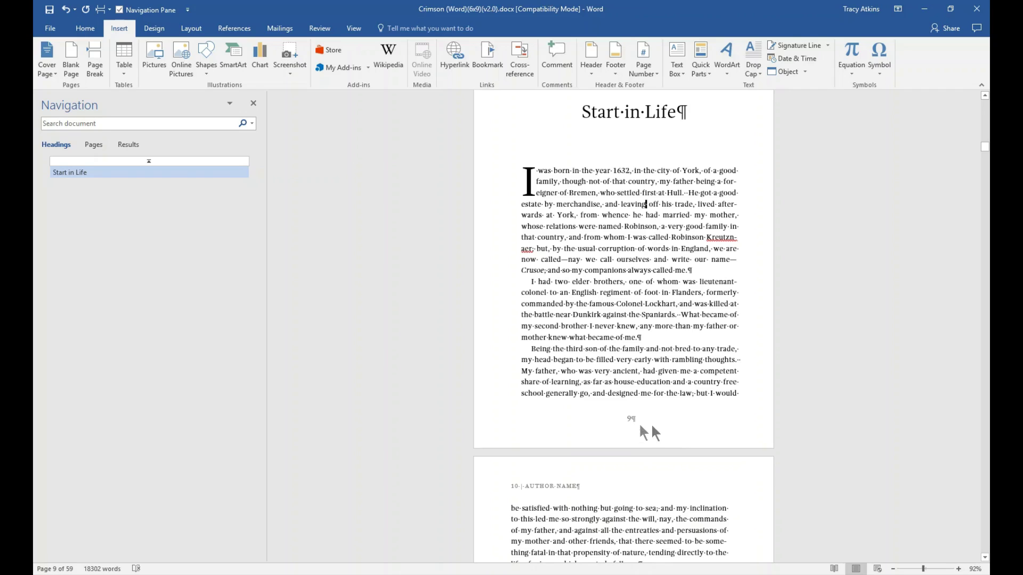
{"action": "double_click", "coordinate": [651, 424]}
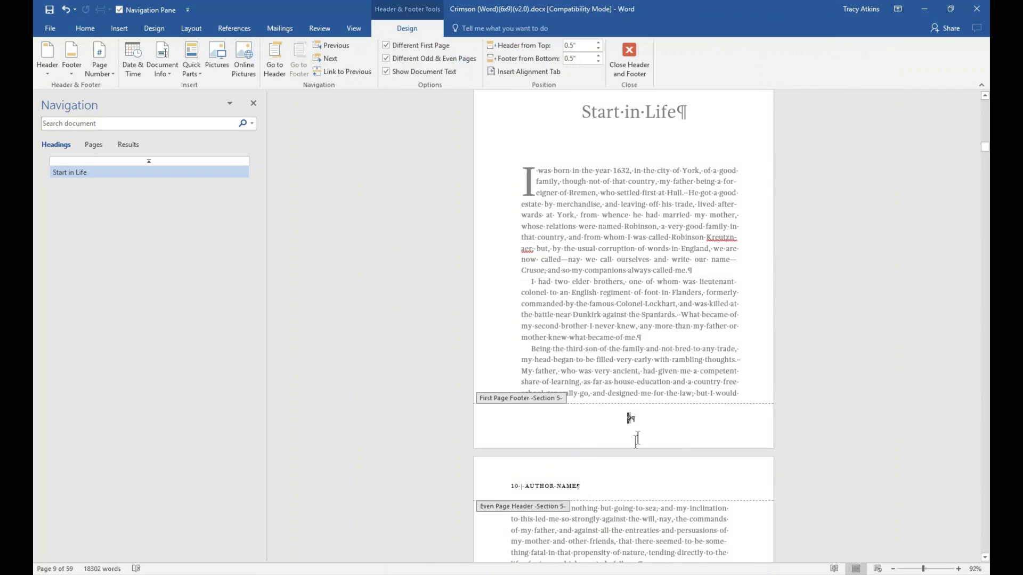
{"action": "left_click", "coordinate": [636, 420]}
{"action": "double_click", "coordinate": [629, 420]}
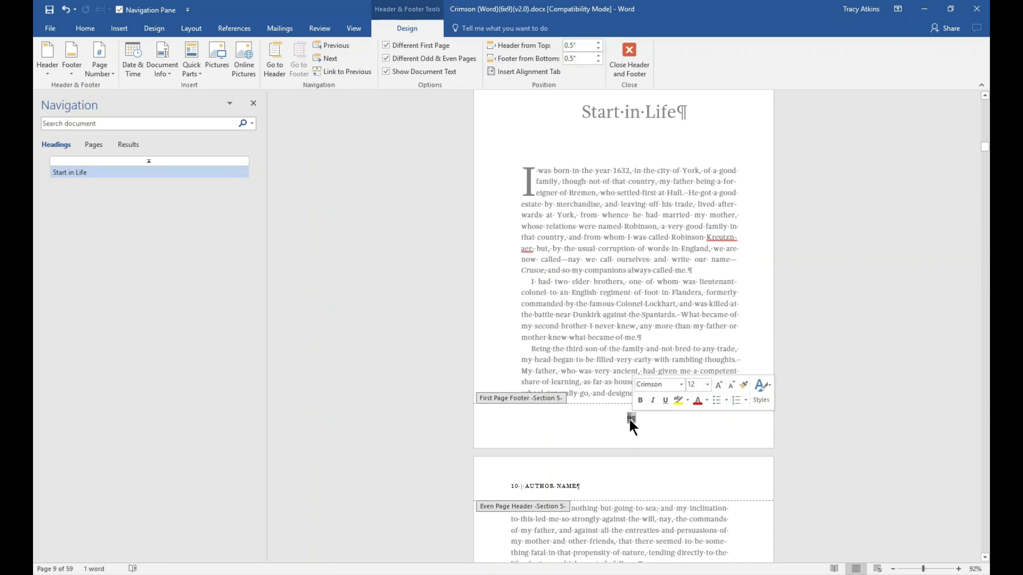
{"action": "right_click", "coordinate": [630, 423]}
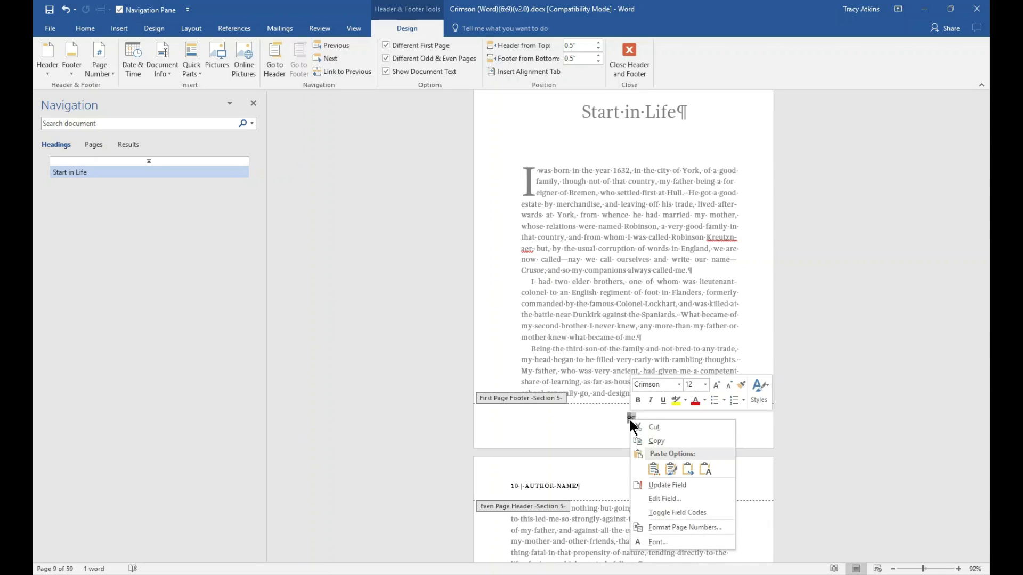
{"action": "left_click", "coordinate": [708, 527]}
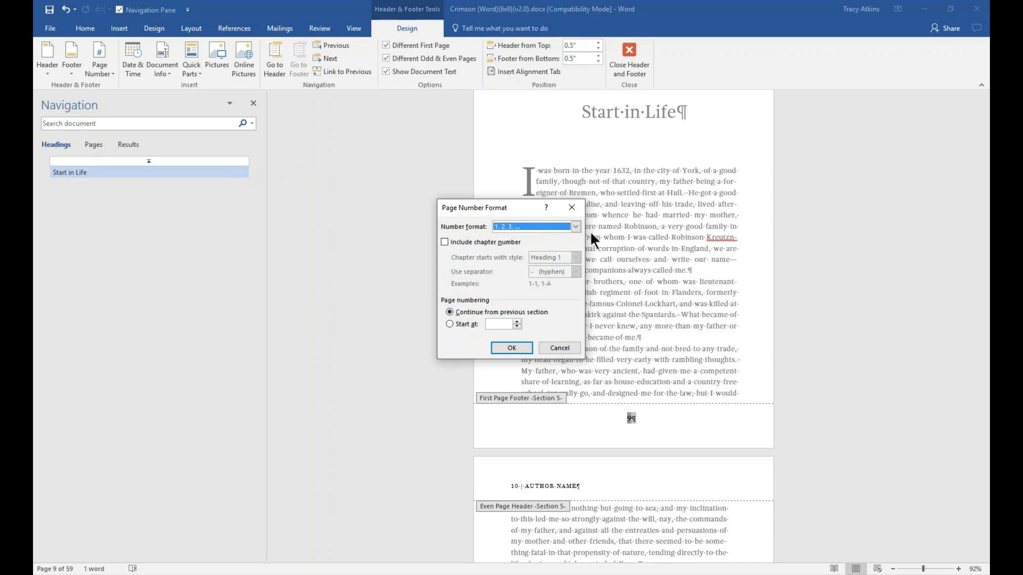
{"action": "left_click", "coordinate": [575, 228]}
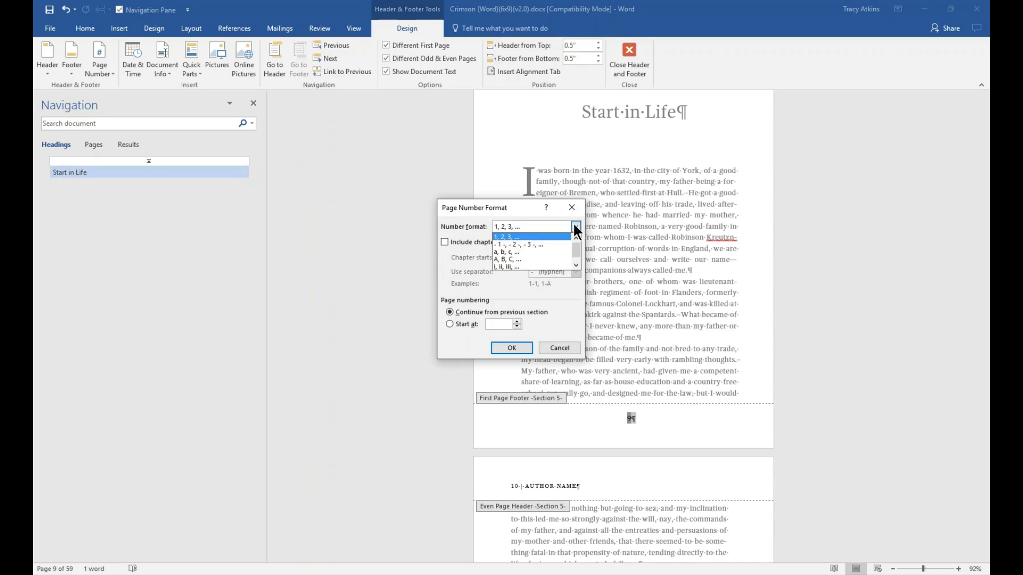
{"action": "left_click", "coordinate": [575, 228]}
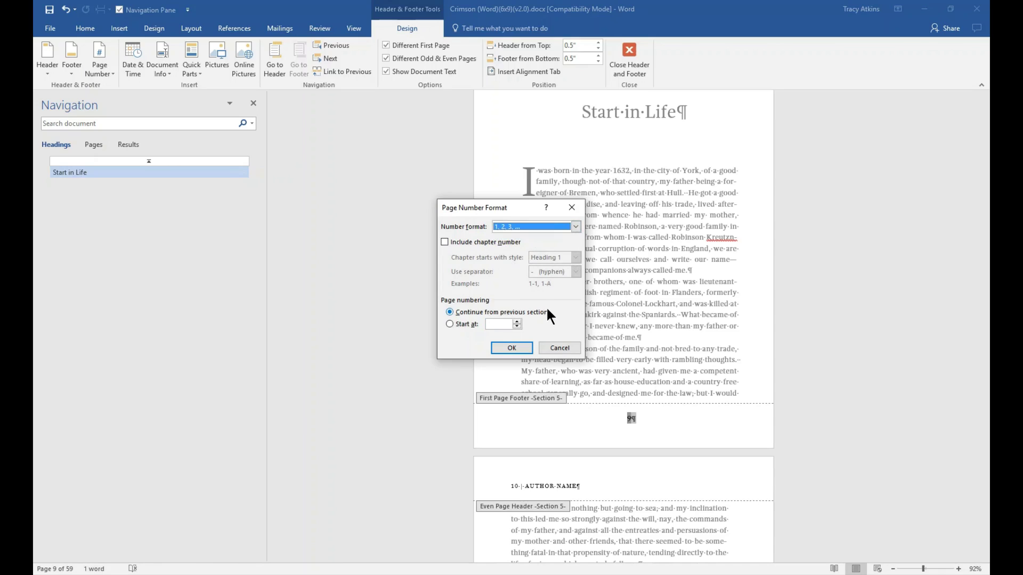
{"action": "left_click", "coordinate": [450, 325]}
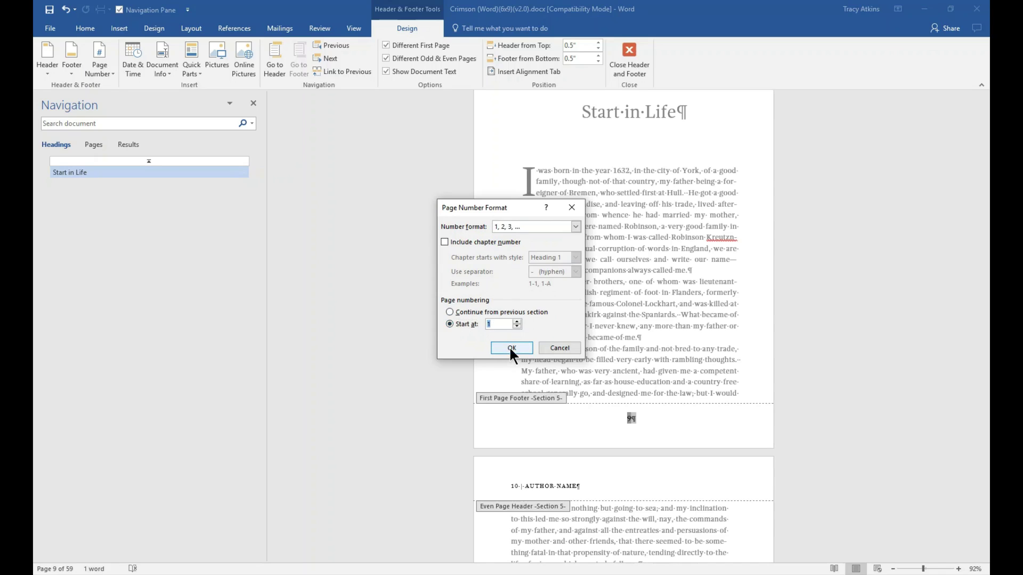
{"action": "left_click", "coordinate": [511, 347]}
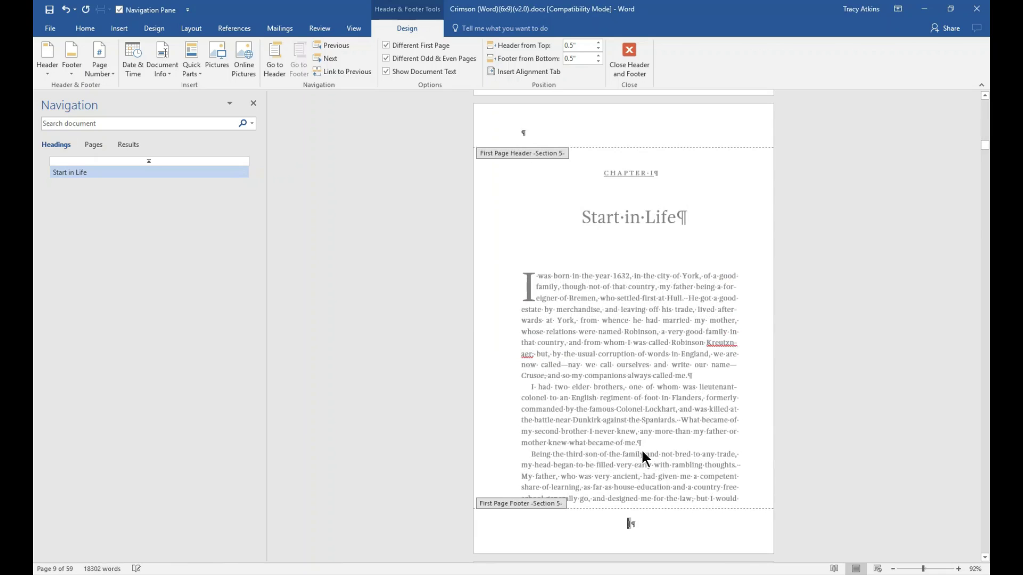
Replace the "AUTHOR NAME" placeholder in the even page header with "DANIEL DEFOE", viewing the document at page width.
{"action": "scroll", "coordinate": [640, 455], "scroll_direction": "down", "scroll_amount": 2}
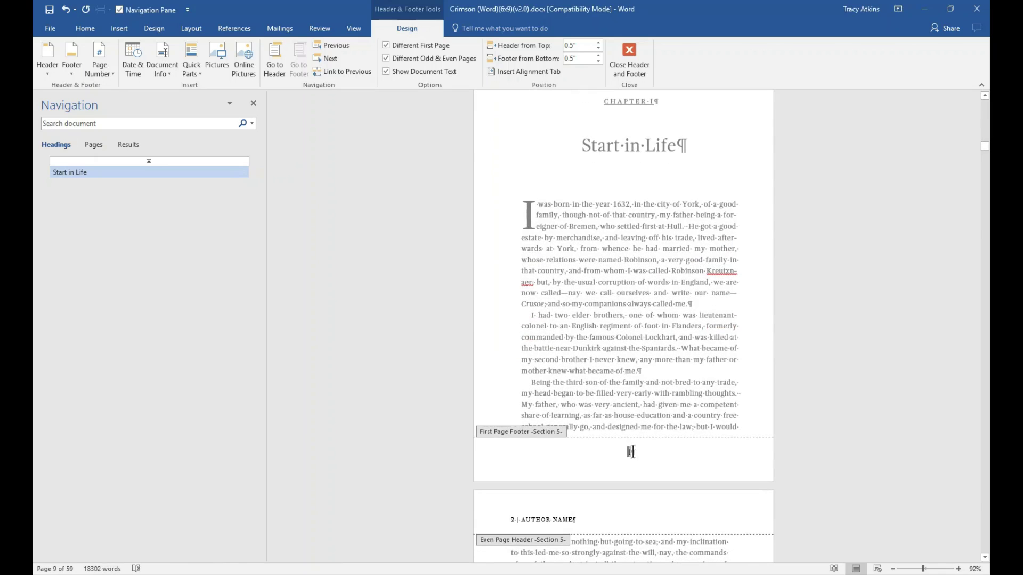
{"action": "scroll", "coordinate": [631, 452], "scroll_direction": "down", "scroll_amount": 5}
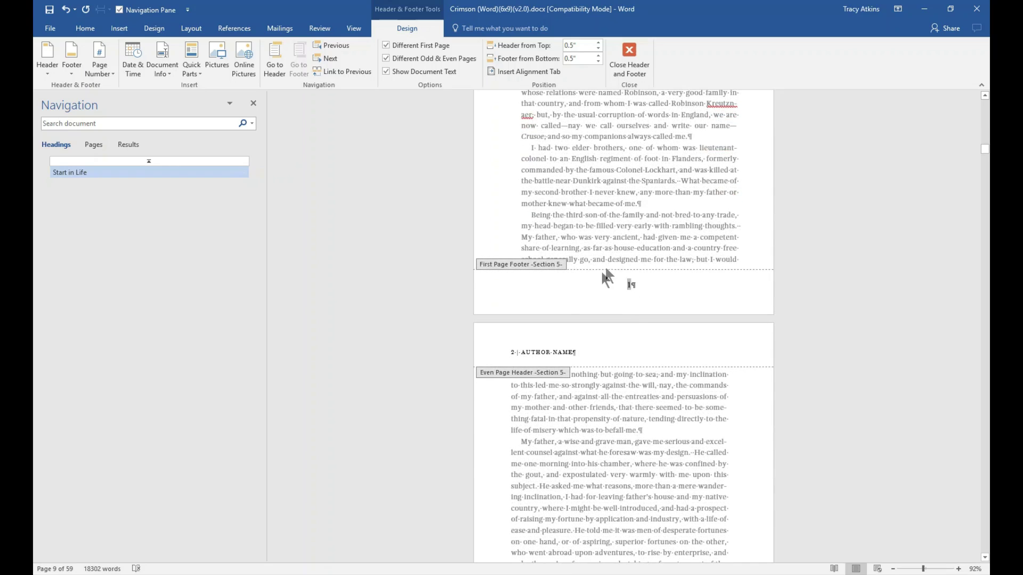
{"action": "left_click", "coordinate": [508, 354]}
{"action": "scroll", "coordinate": [506, 336], "scroll_direction": "down", "scroll_amount": 4}
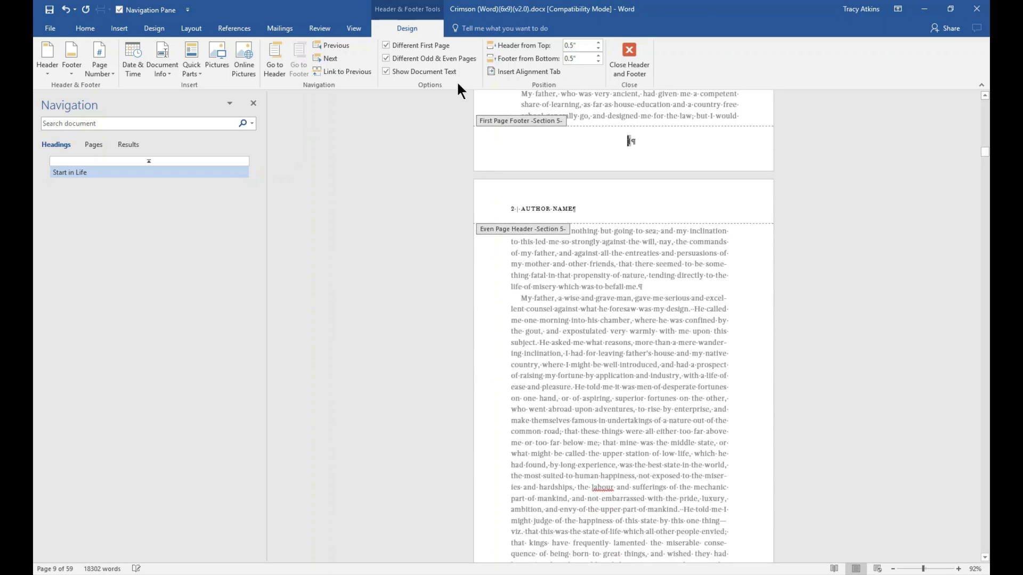
{"action": "left_click", "coordinate": [355, 27]}
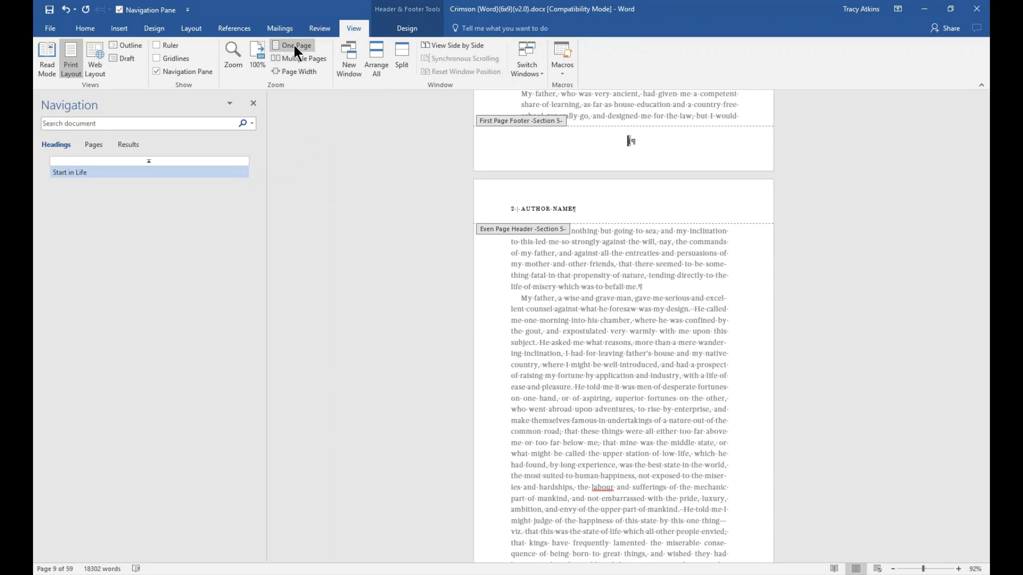
{"action": "left_click", "coordinate": [293, 72]}
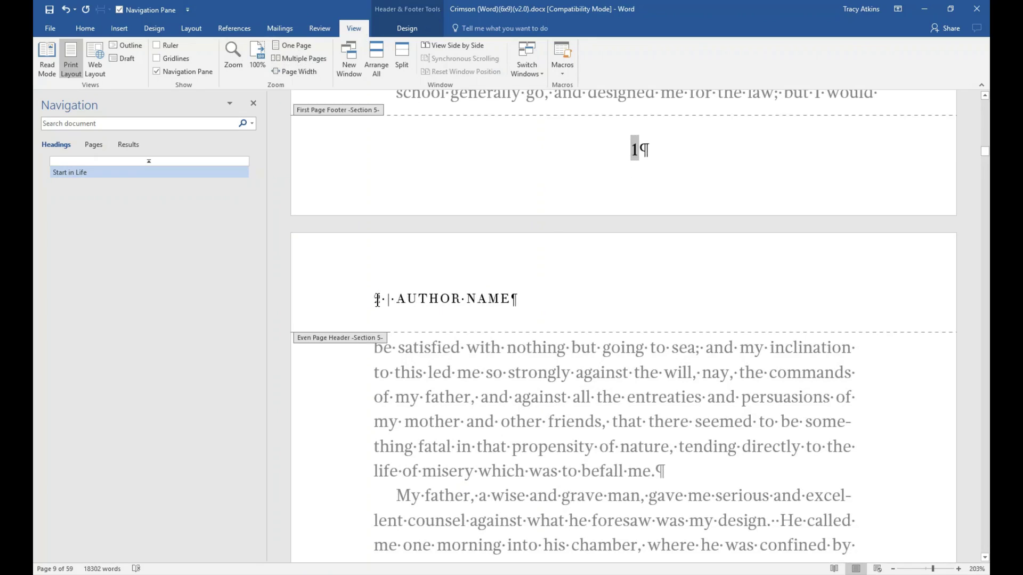
{"action": "left_click_drag", "start_coordinate": [514, 297], "coordinate": [419, 300]}
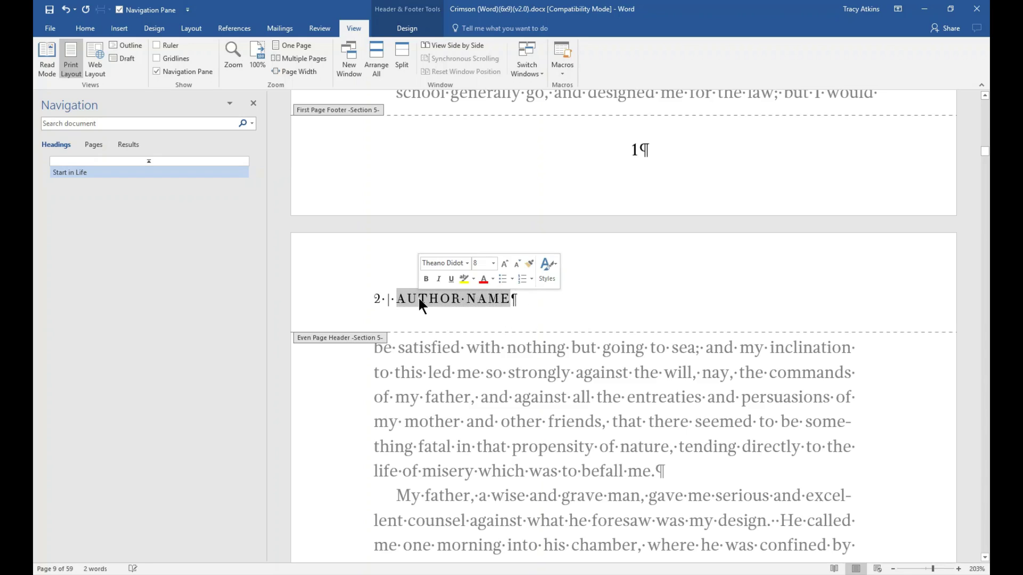
{"action": "type", "text": "DAN"}
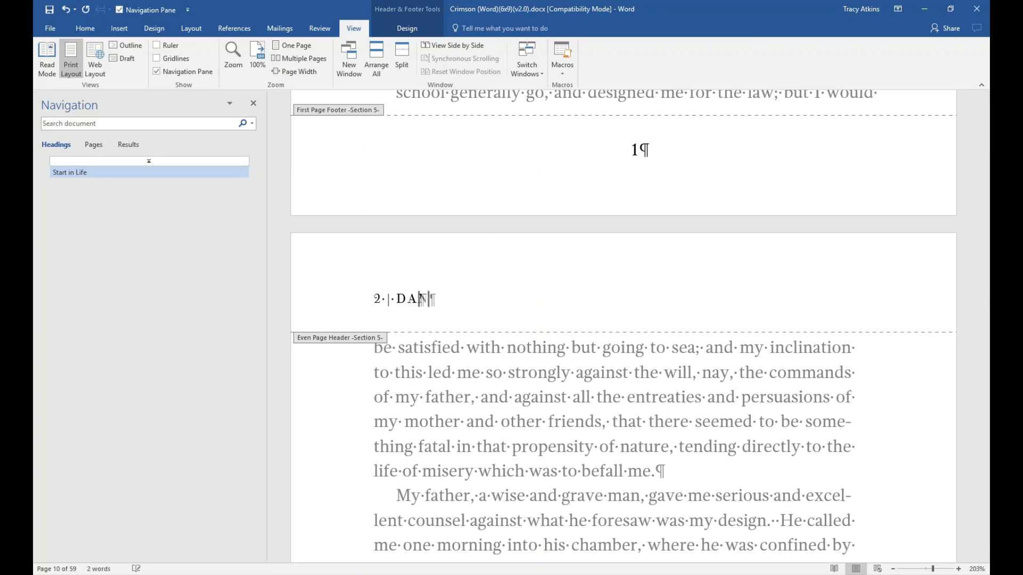
{"action": "type", "text": "IEL DEFOE"}
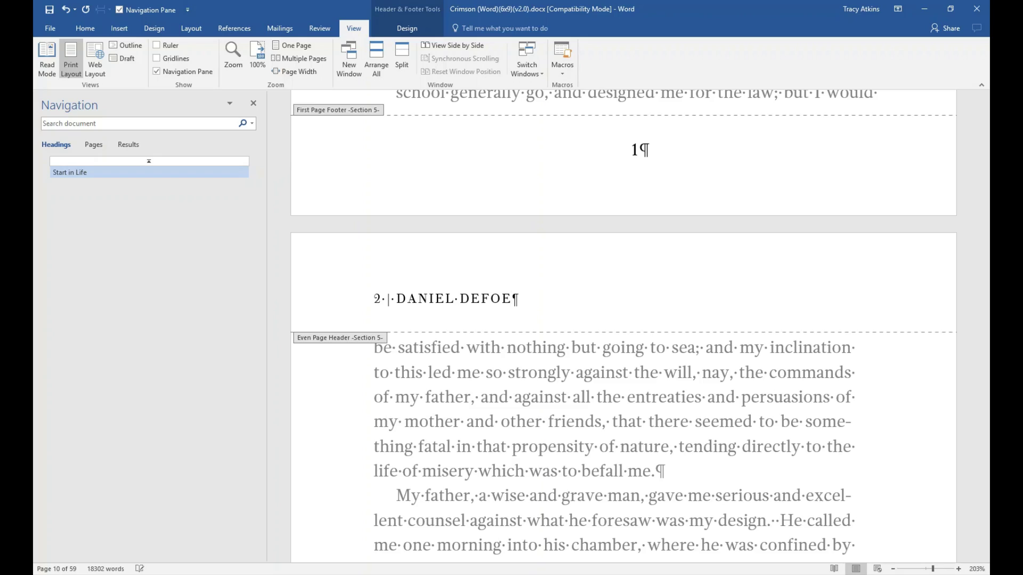
Replace "BOOK TITLE" in the odd page header with the copied title "THE LIFE AND ADVENTURES OF ROBINSON CRUSOE" and close header editing.
{"action": "scroll", "coordinate": [559, 265], "scroll_direction": "down", "scroll_amount": 3}
{"action": "scroll", "coordinate": [573, 274], "scroll_direction": "down", "scroll_amount": 10}
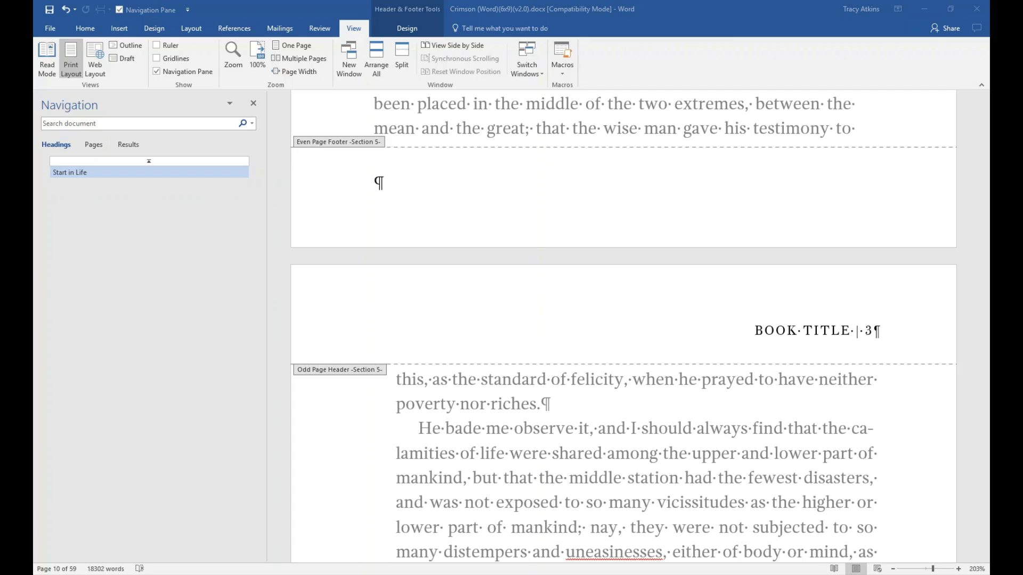
{"action": "left_click", "coordinate": [847, 329]}
{"action": "left_click_drag", "start_coordinate": [850, 331], "coordinate": [771, 327]}
{"action": "right_click", "coordinate": [771, 327]}
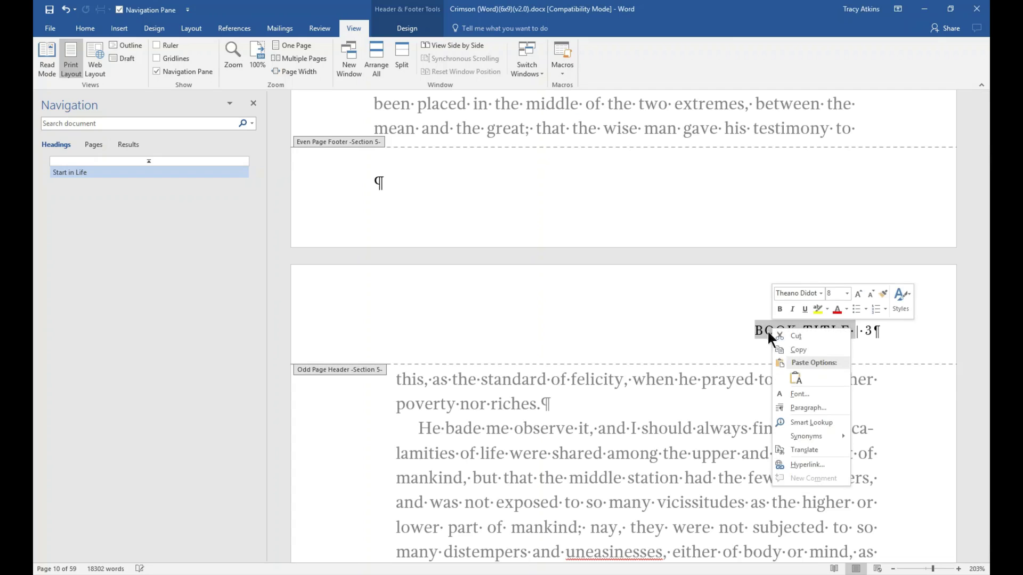
{"action": "left_click", "coordinate": [796, 378]}
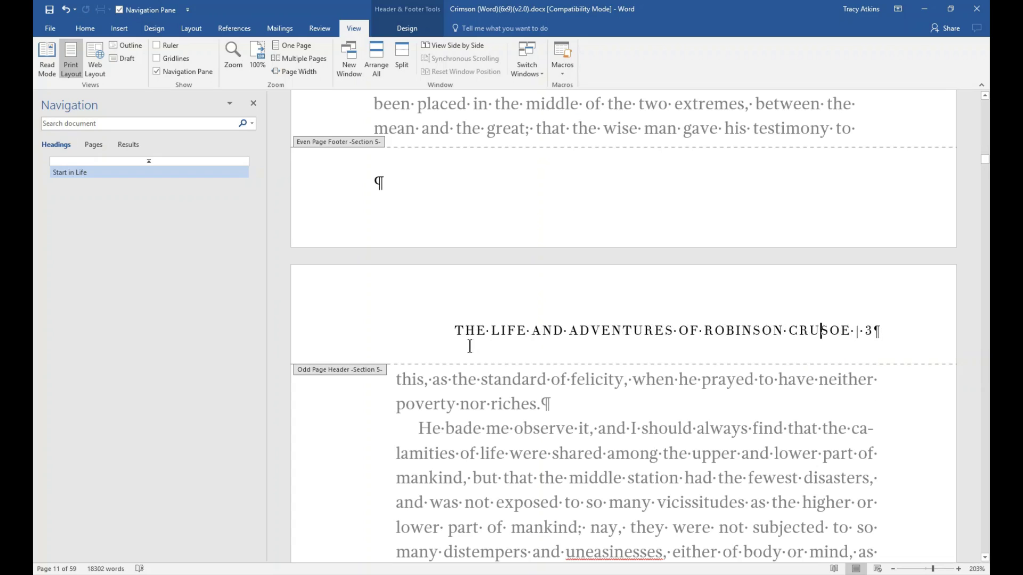
{"action": "left_click", "coordinate": [415, 30]}
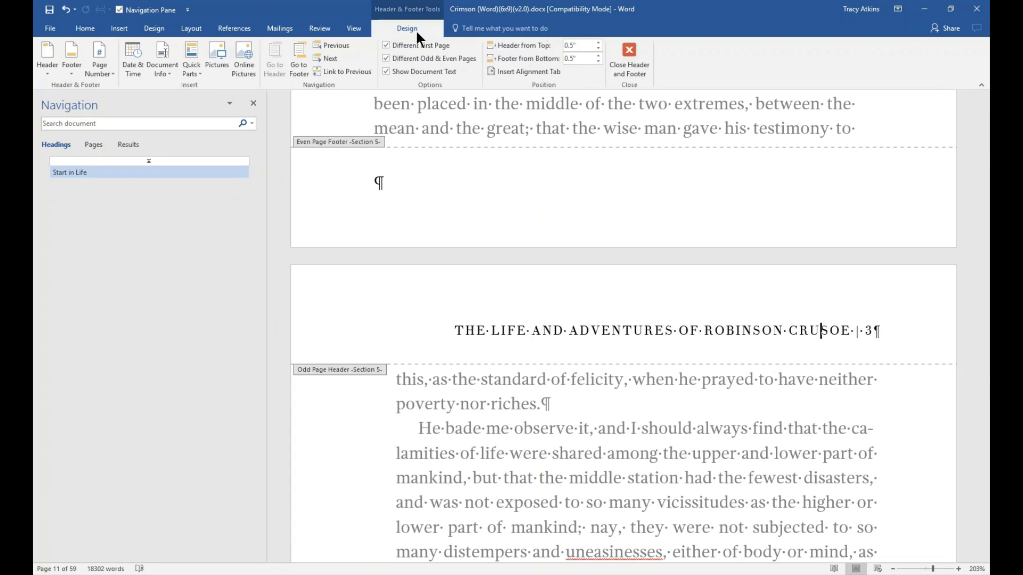
{"action": "left_click", "coordinate": [629, 53]}
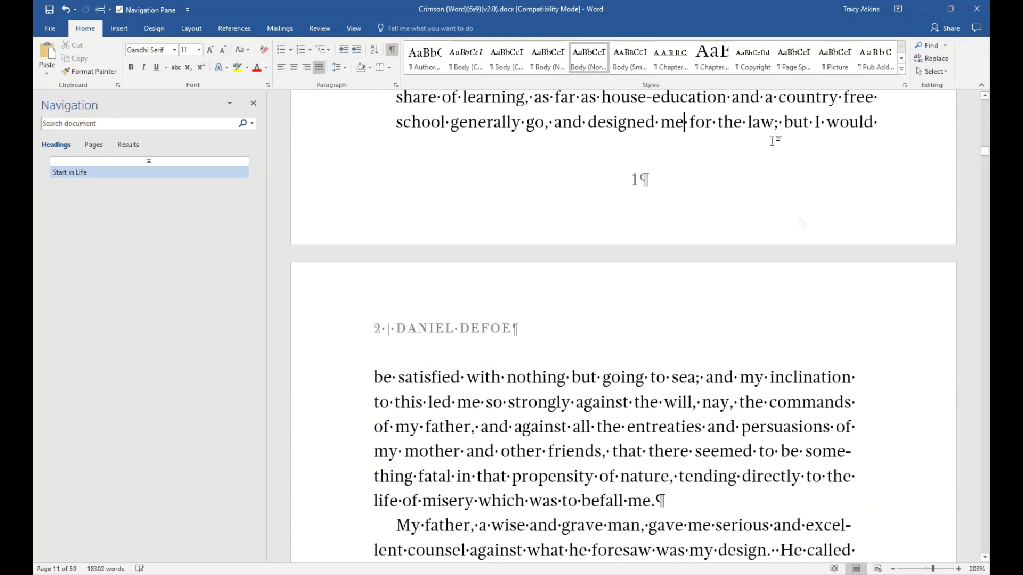
Check the running headers and page numbers from the chapter's opening page through page 5, and return to the chapter start.
{"action": "scroll", "coordinate": [639, 320], "scroll_direction": "up", "scroll_amount": 3}
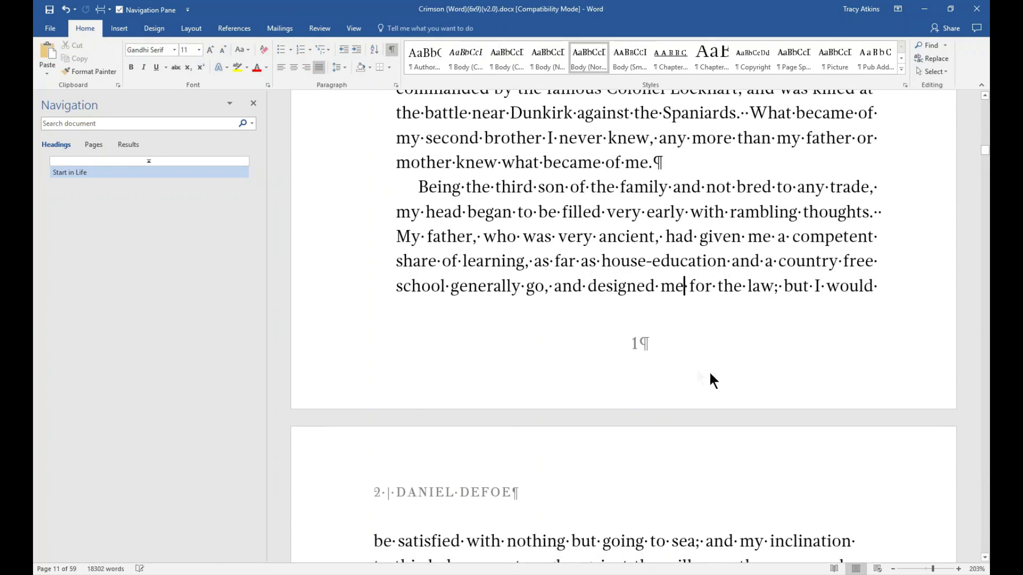
{"action": "scroll", "coordinate": [650, 351], "scroll_direction": "down", "scroll_amount": 5}
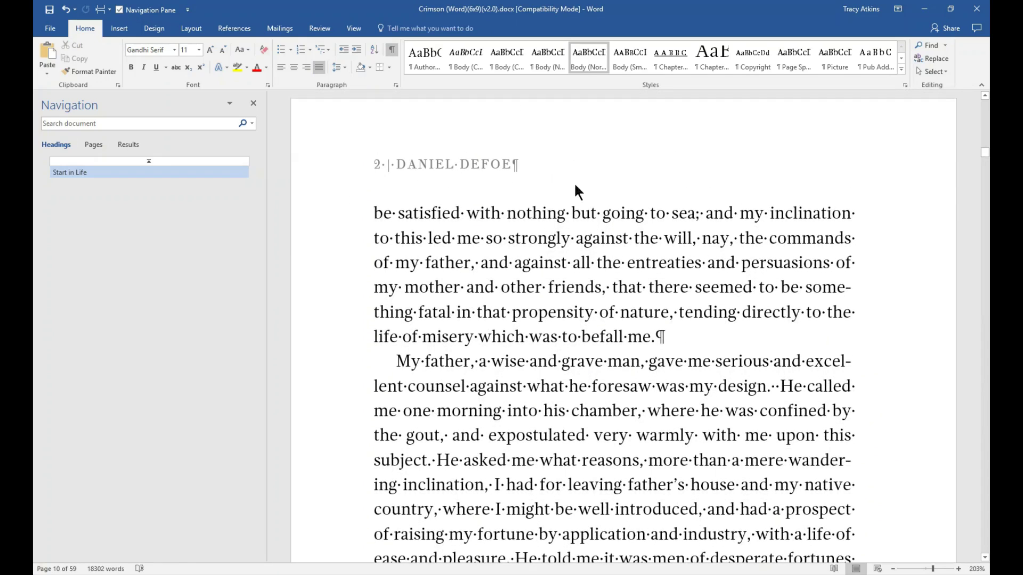
{"action": "scroll", "coordinate": [680, 262], "scroll_direction": "down", "scroll_amount": 10}
{"action": "scroll", "coordinate": [743, 318], "scroll_direction": "down", "scroll_amount": 4}
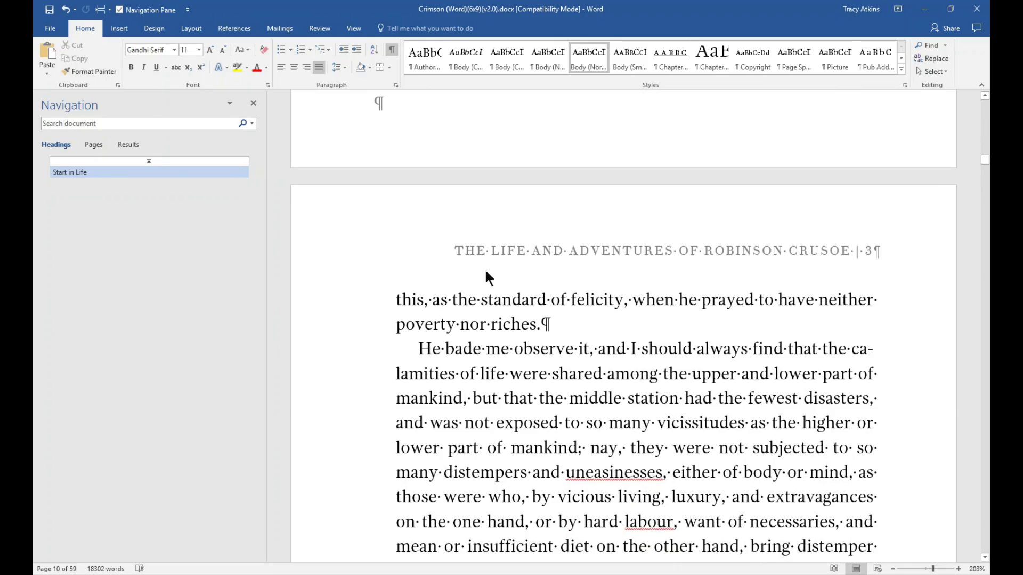
{"action": "scroll", "coordinate": [615, 338], "scroll_direction": "down", "scroll_amount": 12}
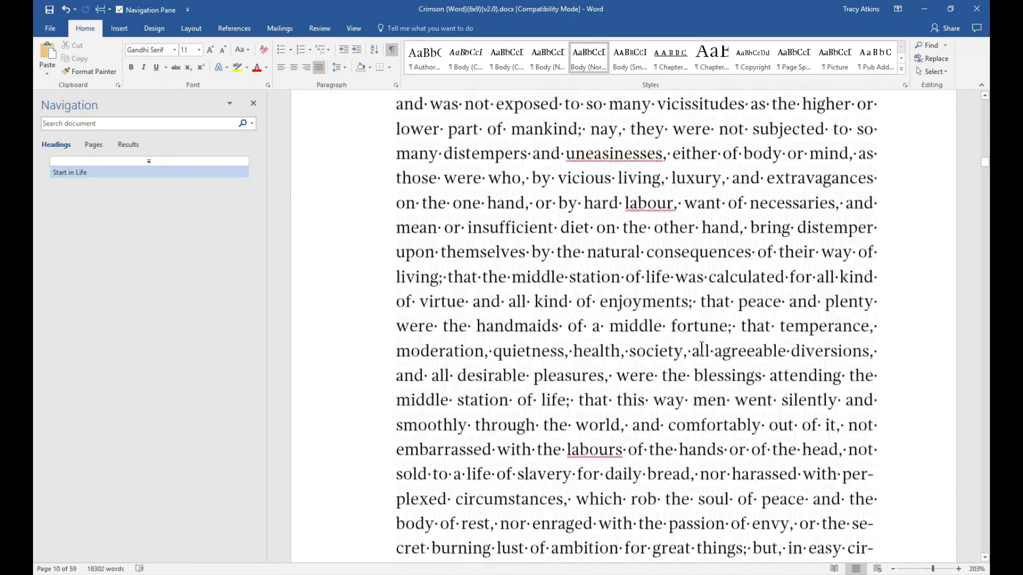
{"action": "scroll", "coordinate": [616, 337], "scroll_direction": "down", "scroll_amount": 5}
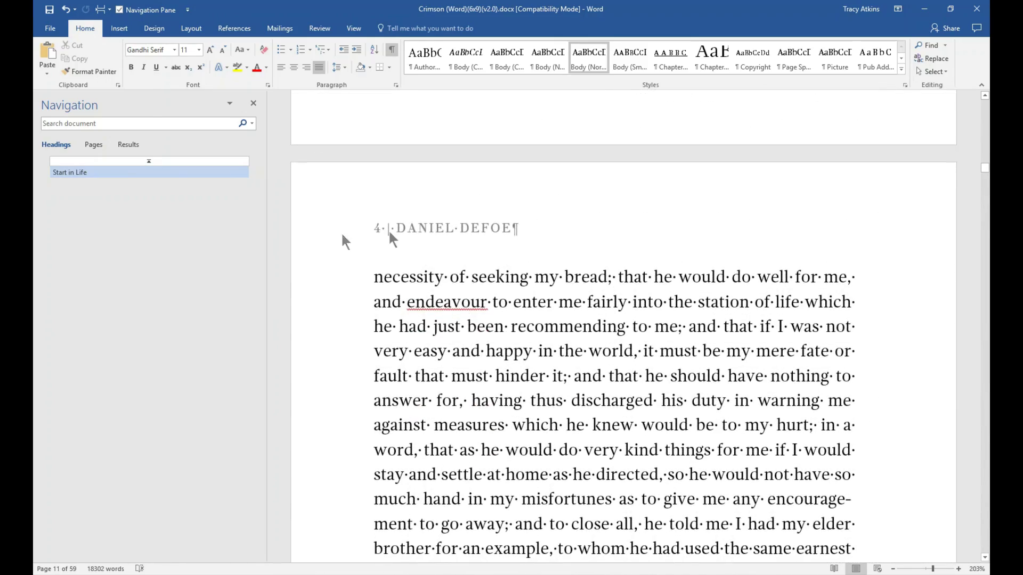
{"action": "scroll", "coordinate": [713, 361], "scroll_direction": "down", "scroll_amount": 10}
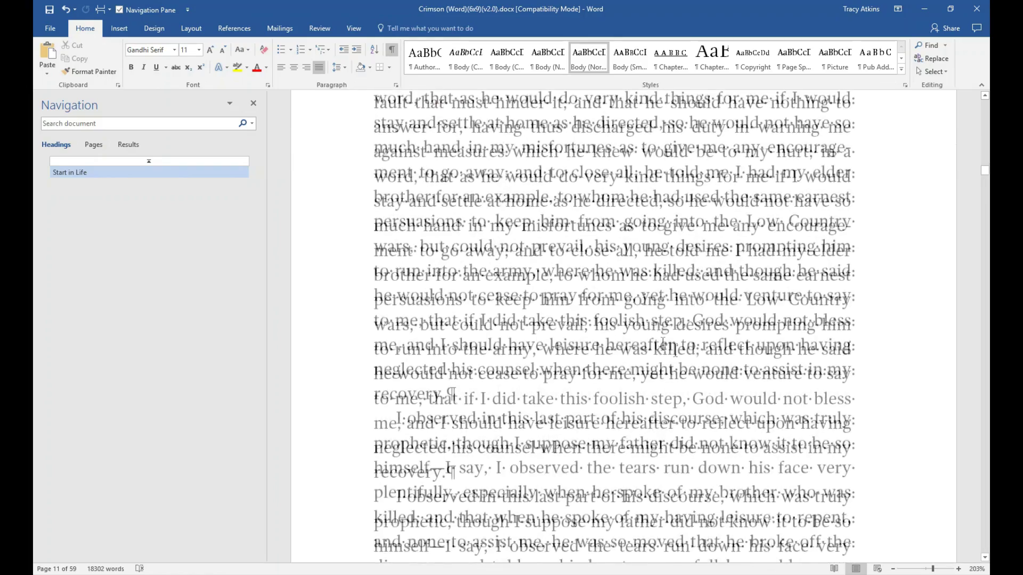
{"action": "scroll", "coordinate": [712, 360], "scroll_direction": "down", "scroll_amount": 6}
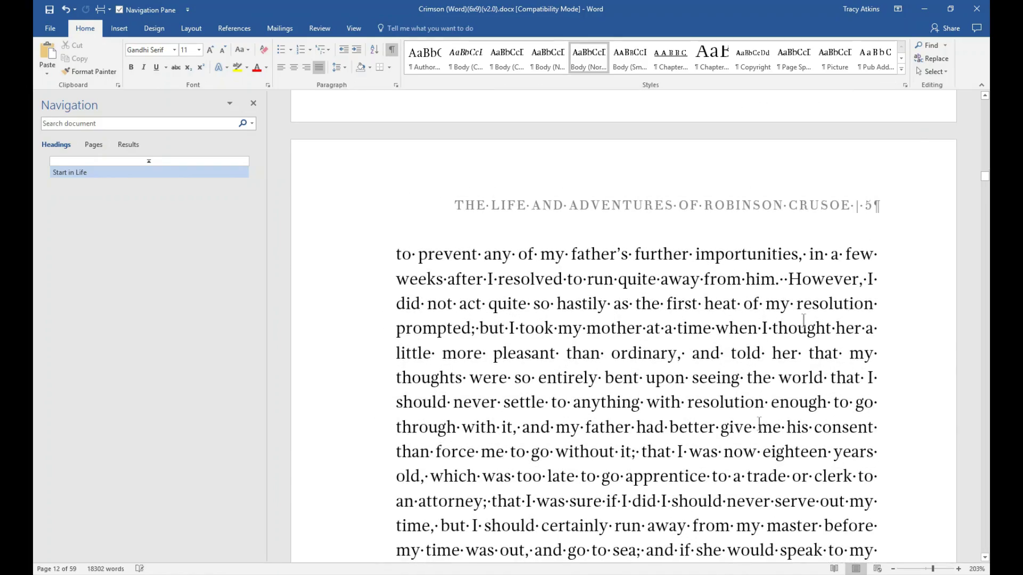
{"action": "scroll", "coordinate": [711, 399], "scroll_direction": "up", "scroll_amount": 15}
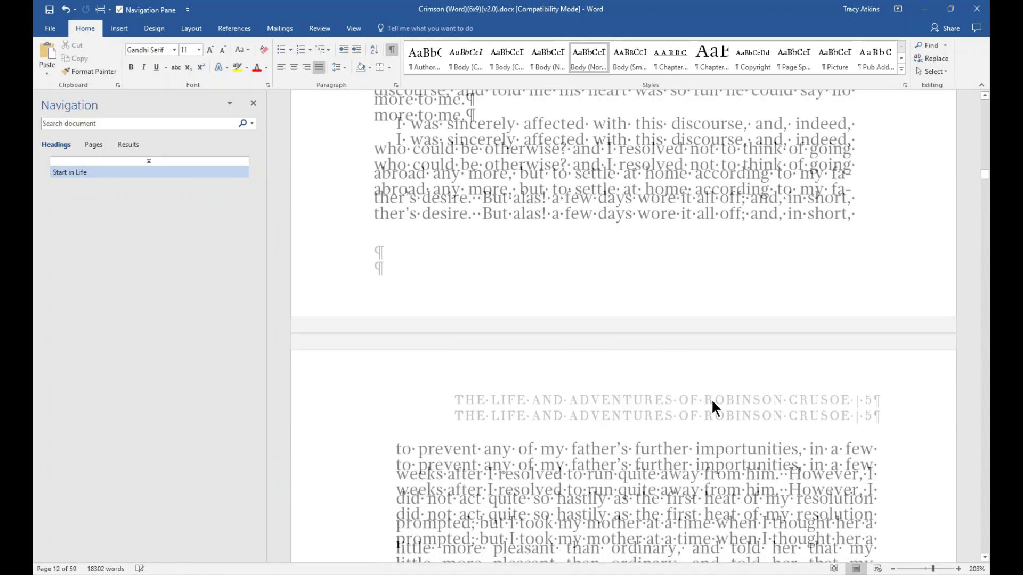
{"action": "scroll", "coordinate": [682, 373], "scroll_direction": "up", "scroll_amount": 2}
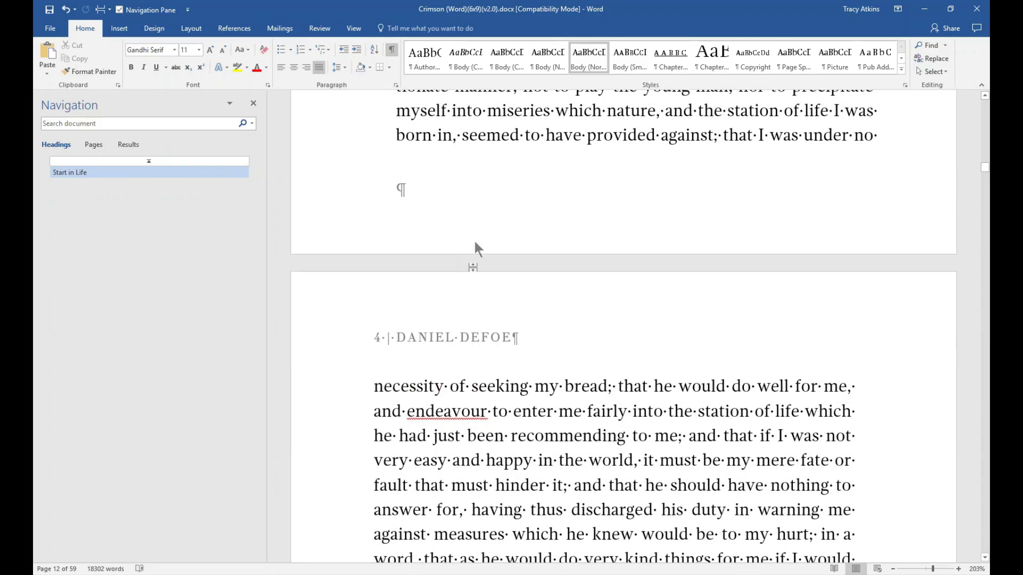
{"action": "scroll", "coordinate": [549, 282], "scroll_direction": "up", "scroll_amount": 20}
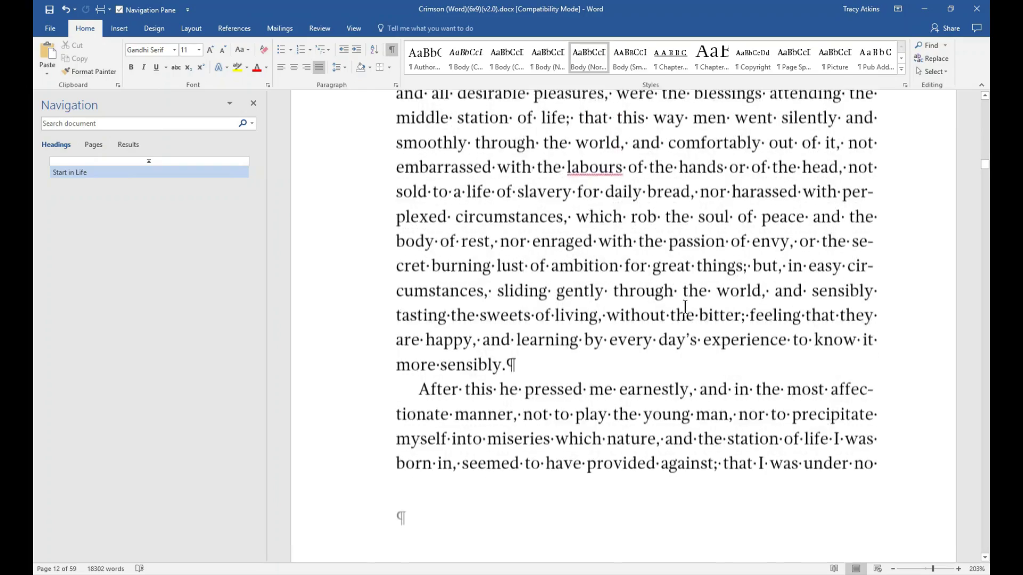
{"action": "scroll", "coordinate": [691, 315], "scroll_direction": "up", "scroll_amount": 20}
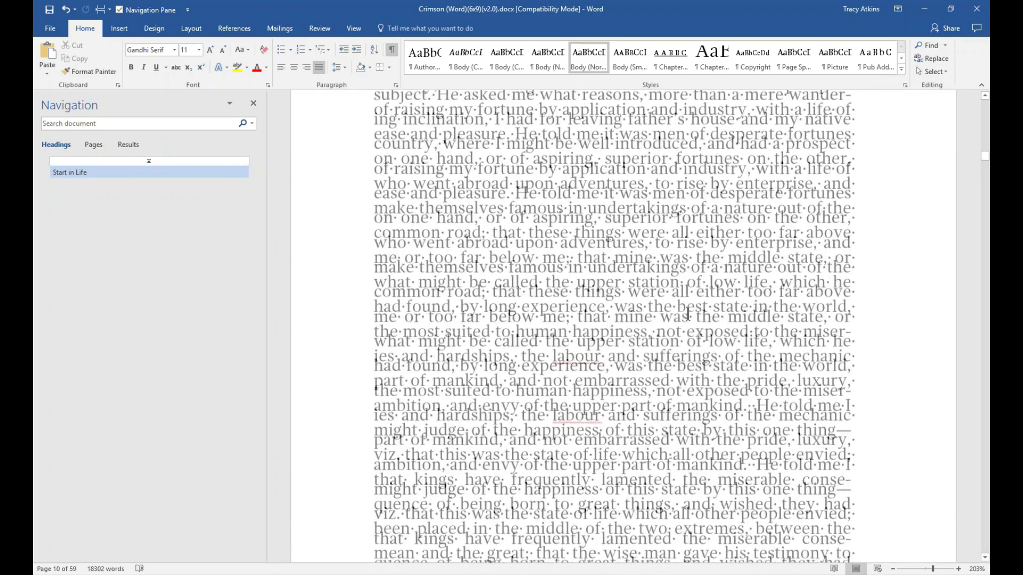
{"action": "scroll", "coordinate": [686, 308], "scroll_direction": "up", "scroll_amount": 10}
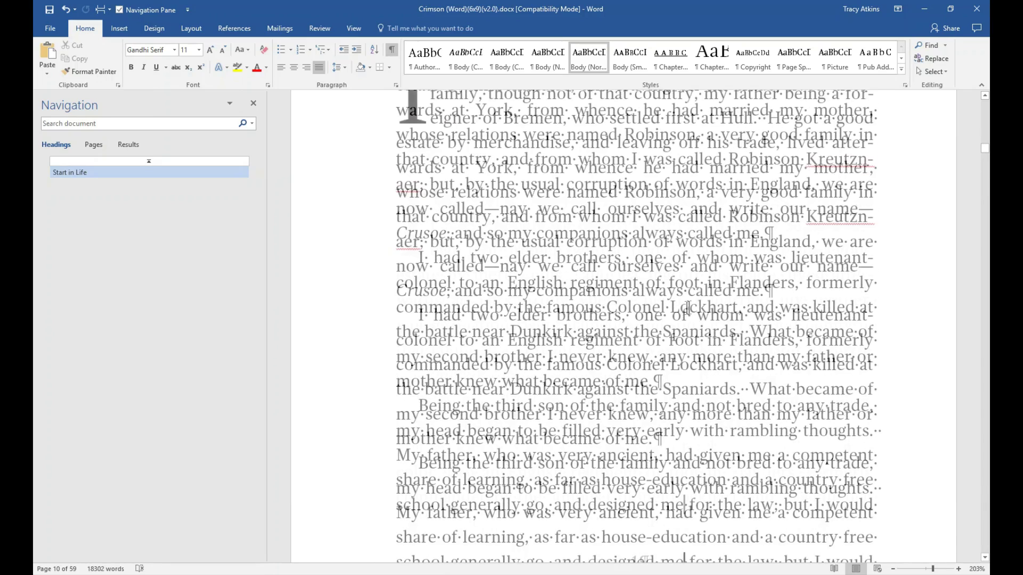
Select the "Start in Life" chapter title to check its style, and jump to it through its entry in the document's heading list.
{"action": "left_click", "coordinate": [739, 320]}
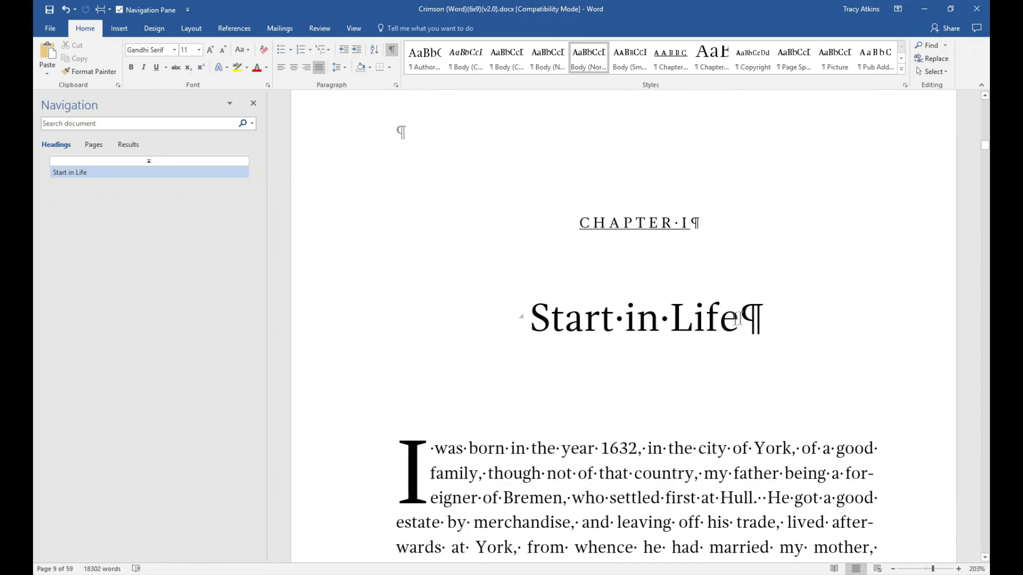
{"action": "left_click_drag", "start_coordinate": [677, 326], "coordinate": [743, 324]}
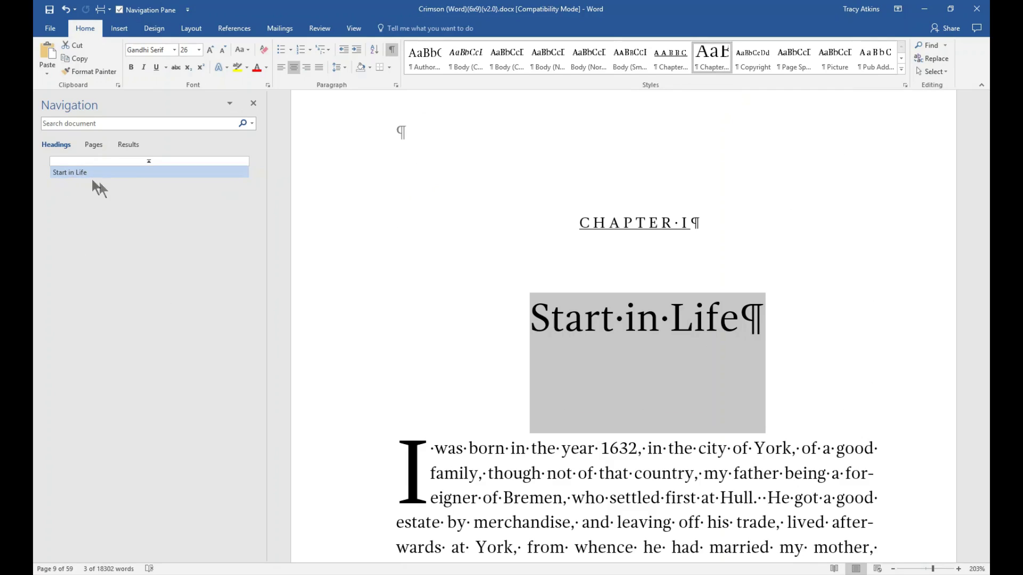
{"action": "left_click", "coordinate": [75, 172]}
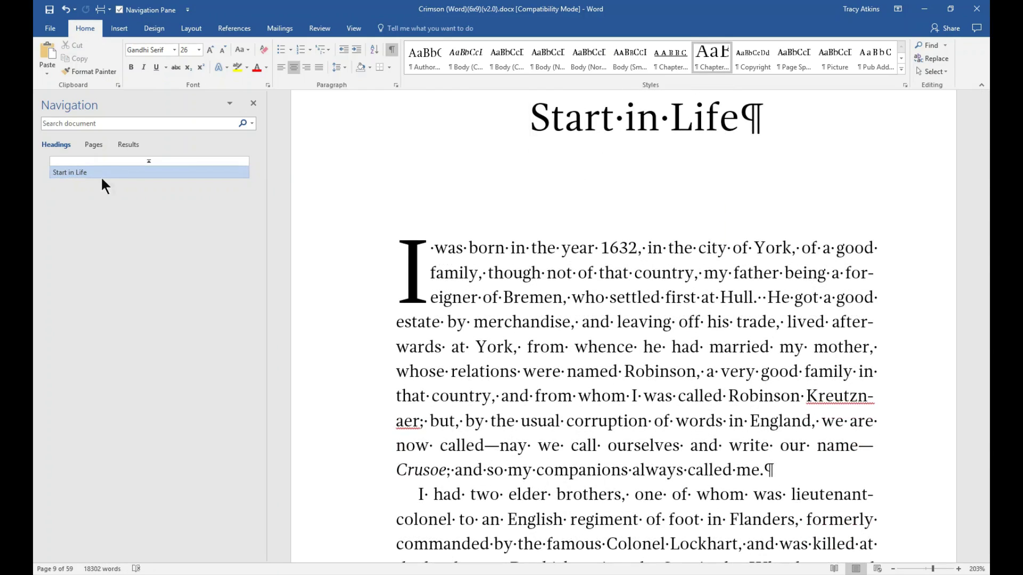
Update the entire table of contents on the Contents page from the document's current chapter headings.
{"action": "scroll", "coordinate": [718, 314], "scroll_direction": "up", "scroll_amount": 5}
{"action": "scroll", "coordinate": [718, 314], "scroll_direction": "up", "scroll_amount": 10}
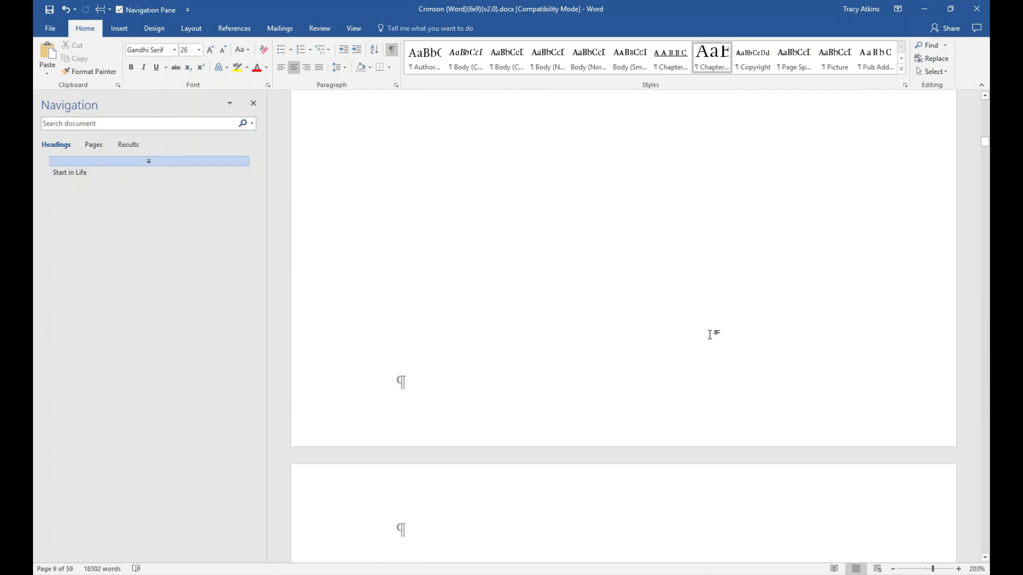
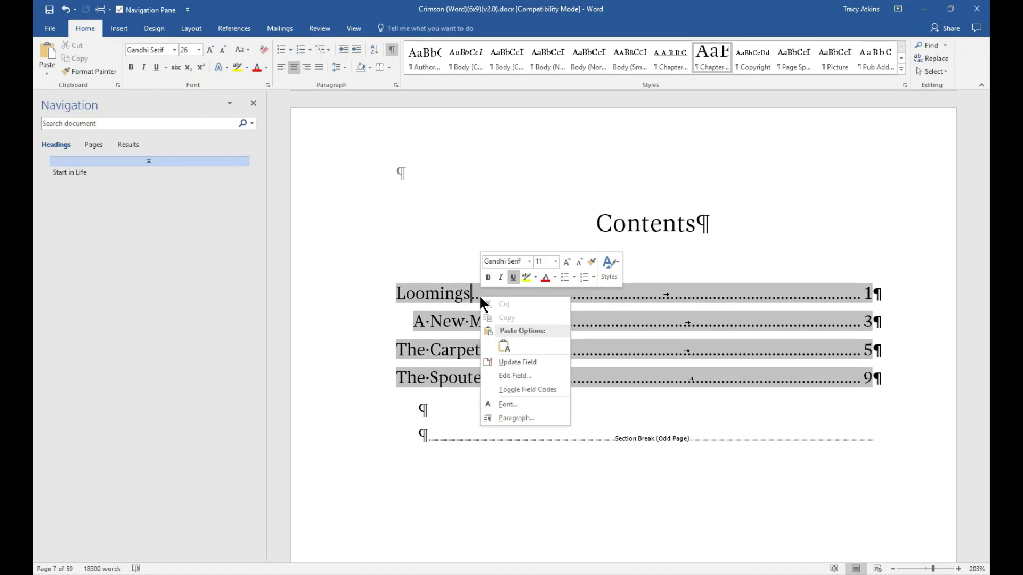
{"action": "left_click", "coordinate": [519, 361]}
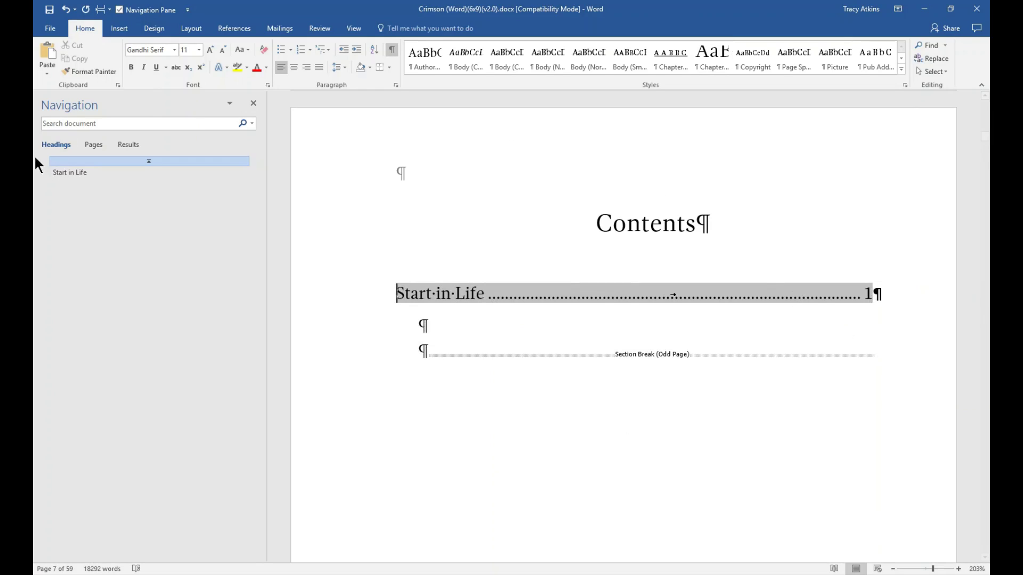
Go back to the "Start in Life" chapter opening using the document's heading list.
{"action": "left_click", "coordinate": [71, 172]}
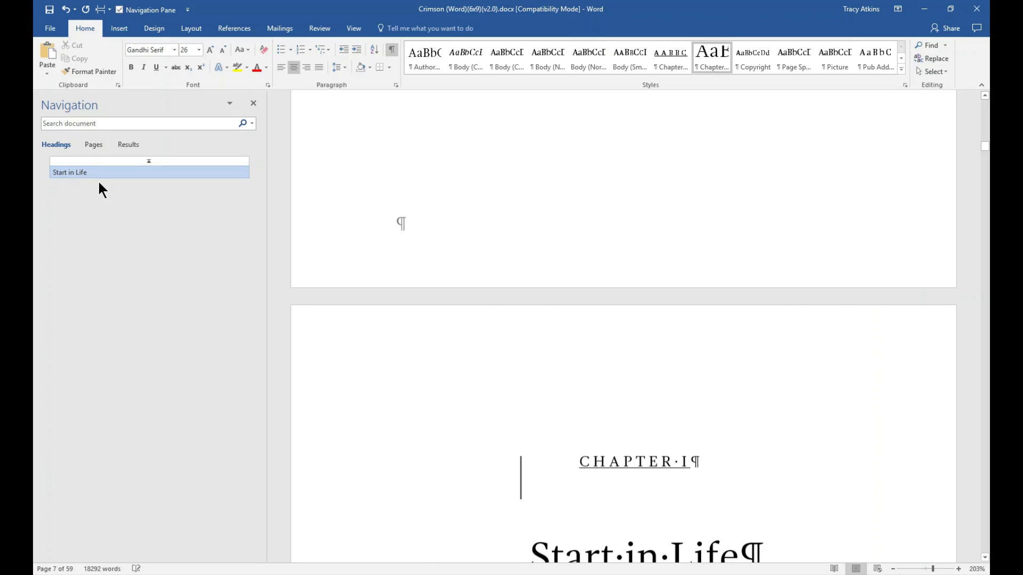
{"action": "left_click", "coordinate": [83, 172]}
{"action": "scroll", "coordinate": [662, 255], "scroll_direction": "up", "scroll_amount": 3}
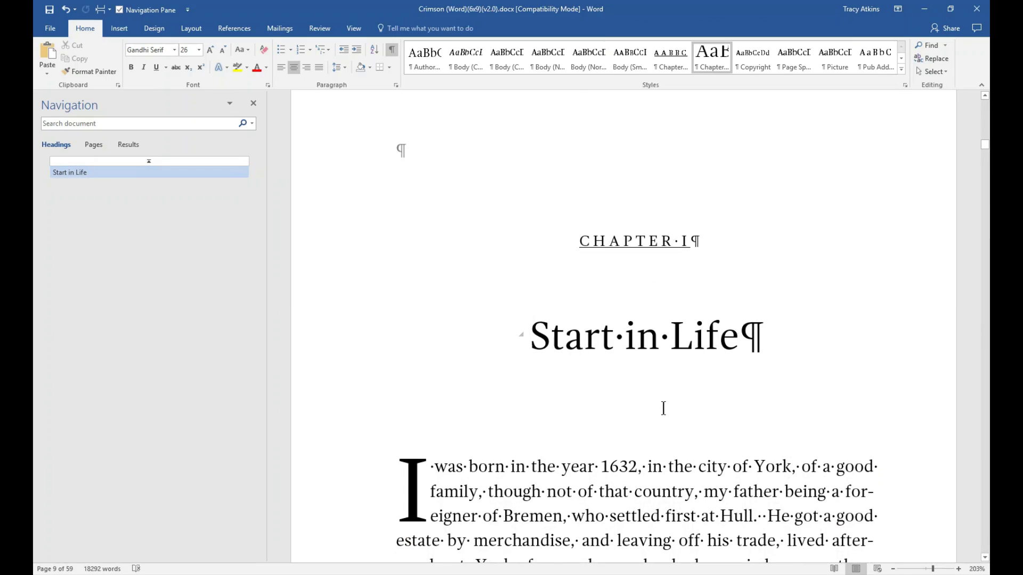
Find the "Chapter II" heading after the end of the first chapter and place the text cursor in it.
{"action": "scroll", "coordinate": [663, 397], "scroll_direction": "down", "scroll_amount": 1}
{"action": "scroll", "coordinate": [664, 400], "scroll_direction": "down", "scroll_amount": 5}
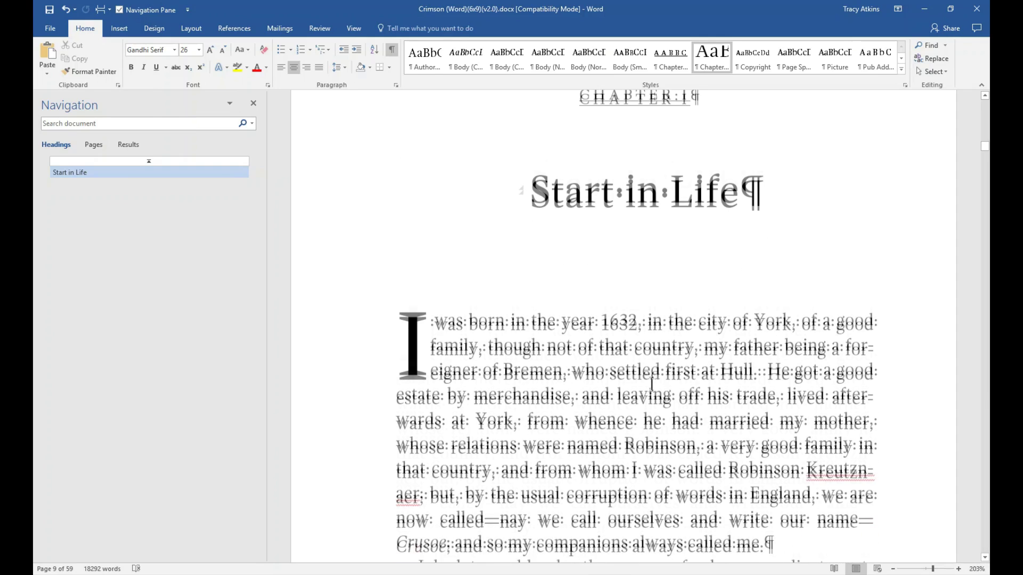
{"action": "scroll", "coordinate": [599, 368], "scroll_direction": "down", "scroll_amount": 11}
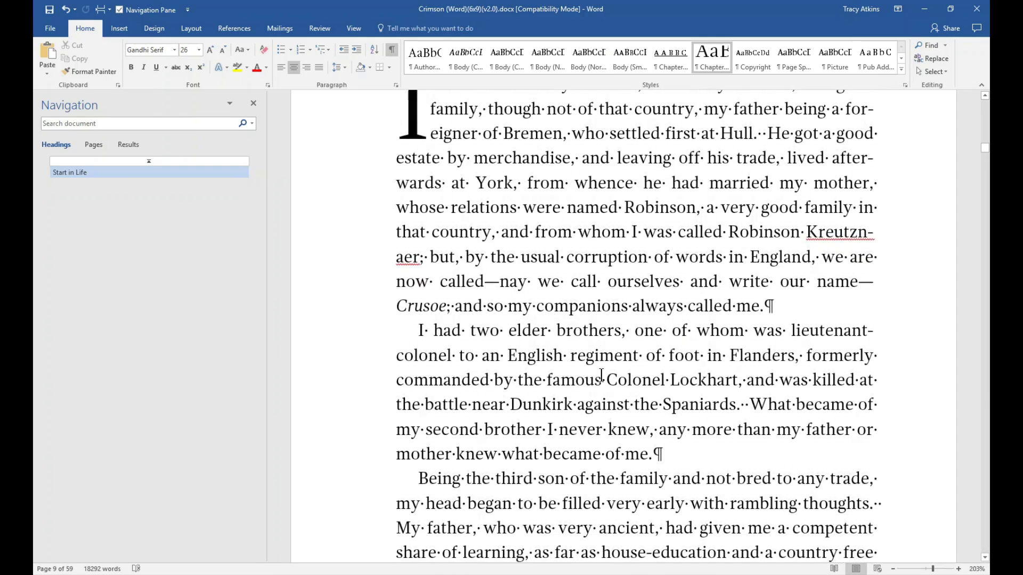
{"action": "scroll", "coordinate": [598, 373], "scroll_direction": "down", "scroll_amount": 14}
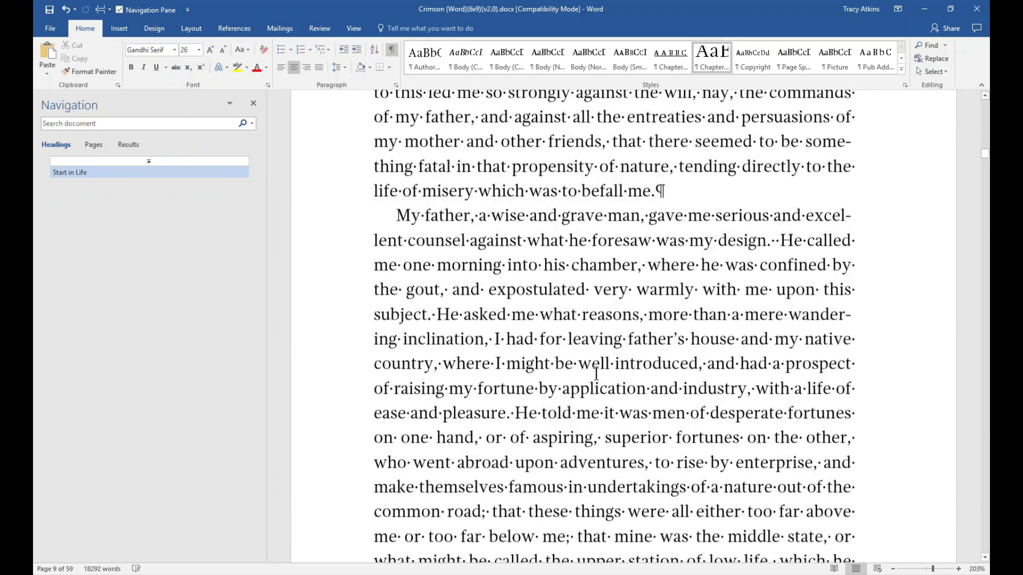
{"action": "scroll", "coordinate": [593, 374], "scroll_direction": "down", "scroll_amount": 20}
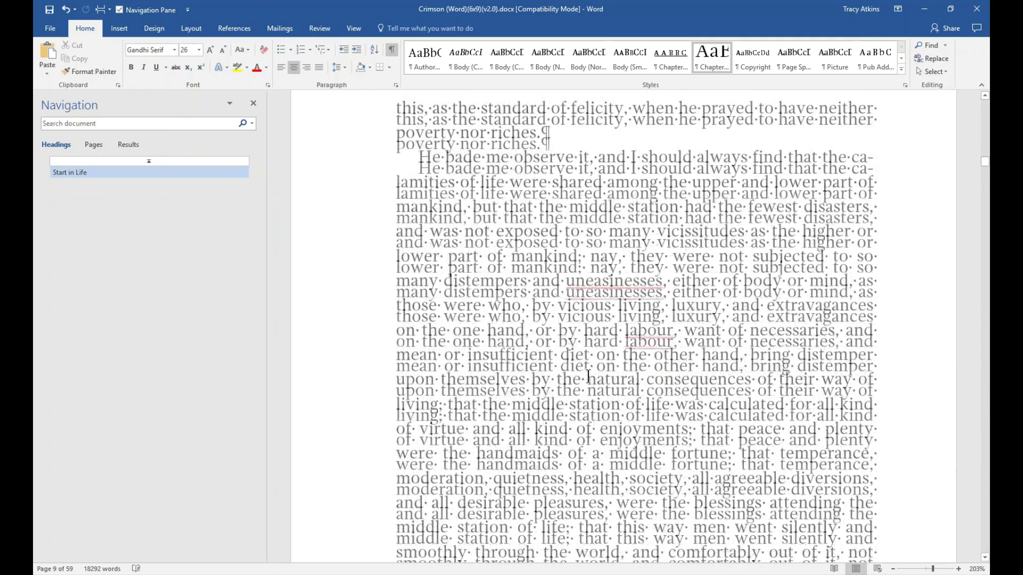
{"action": "scroll", "coordinate": [588, 376], "scroll_direction": "down", "scroll_amount": 20}
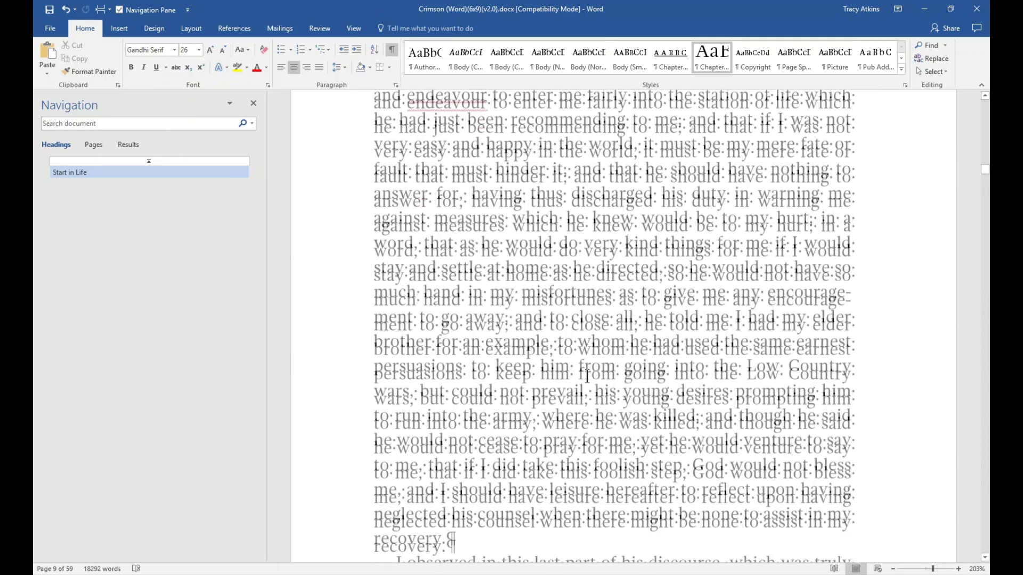
{"action": "scroll", "coordinate": [586, 376], "scroll_direction": "down", "scroll_amount": 20}
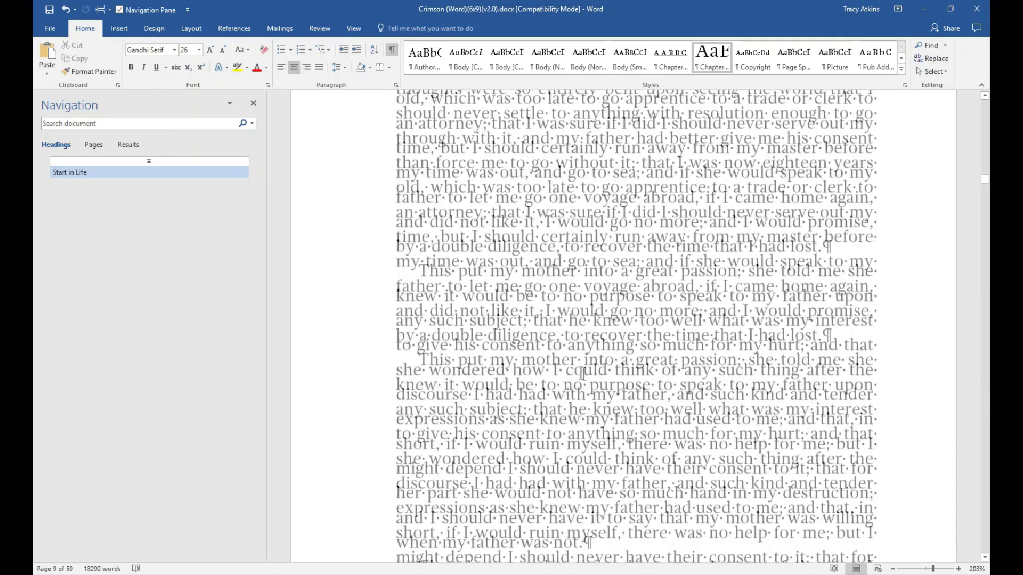
{"action": "scroll", "coordinate": [579, 372], "scroll_direction": "down", "scroll_amount": 20}
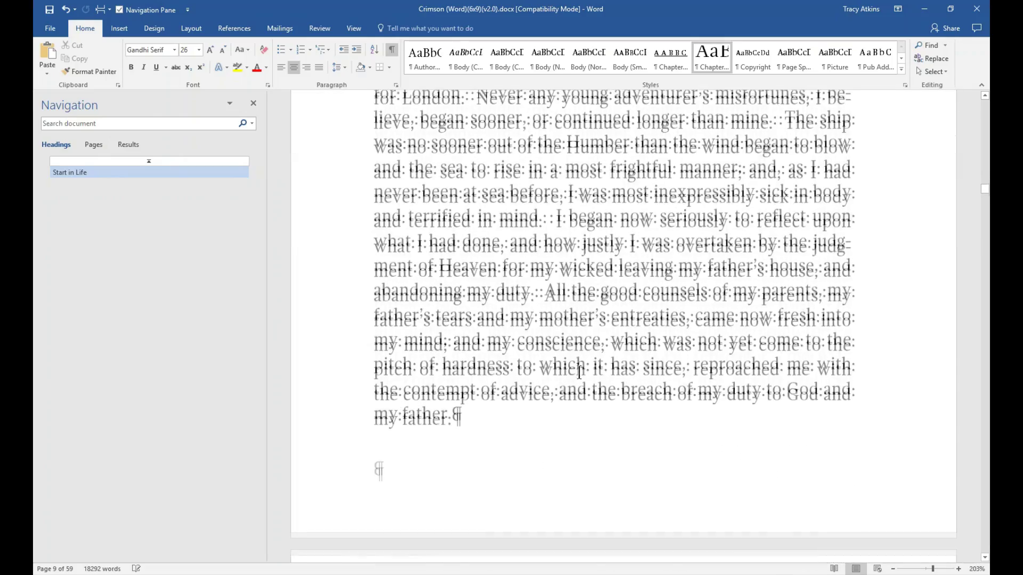
{"action": "scroll", "coordinate": [578, 372], "scroll_direction": "down", "scroll_amount": 20}
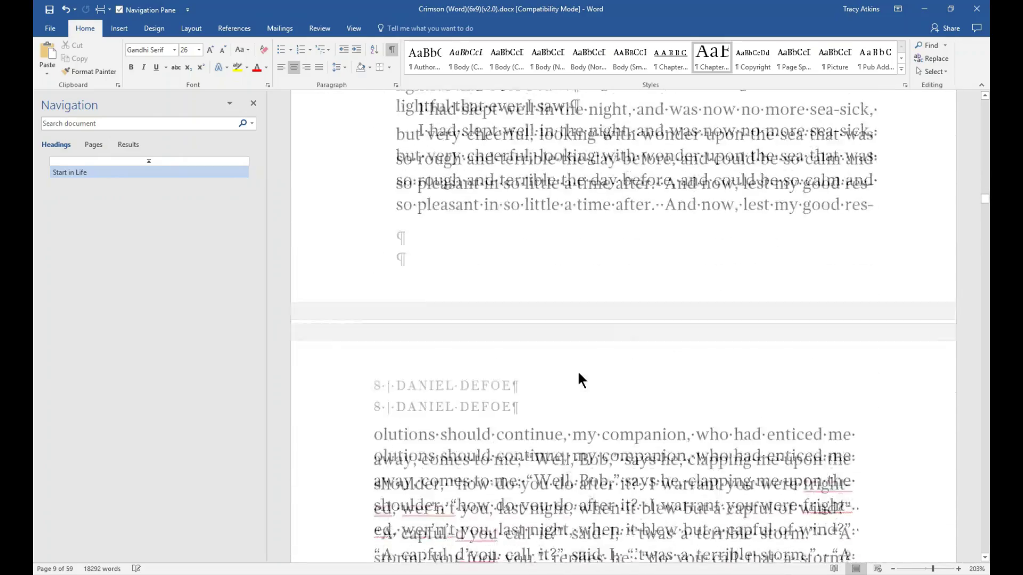
{"action": "scroll", "coordinate": [578, 377], "scroll_direction": "down", "scroll_amount": 20}
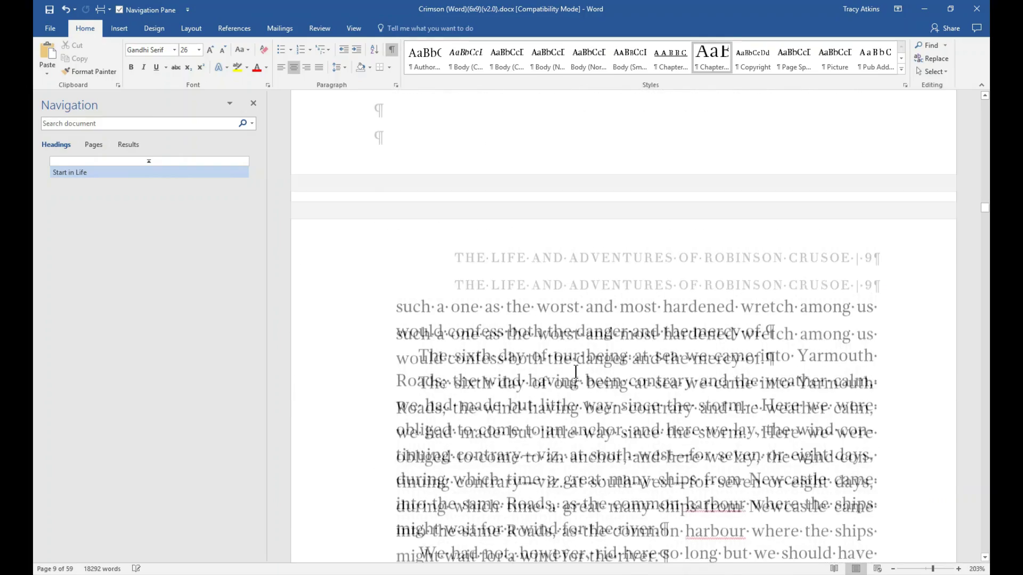
{"action": "scroll", "coordinate": [569, 372], "scroll_direction": "down", "scroll_amount": 20}
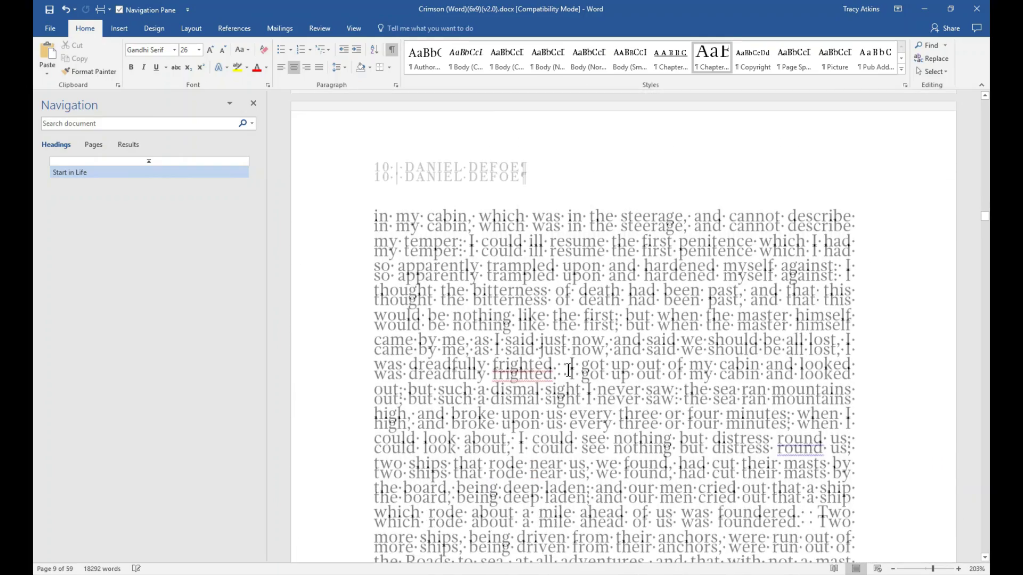
{"action": "scroll", "coordinate": [565, 364], "scroll_direction": "down", "scroll_amount": 20}
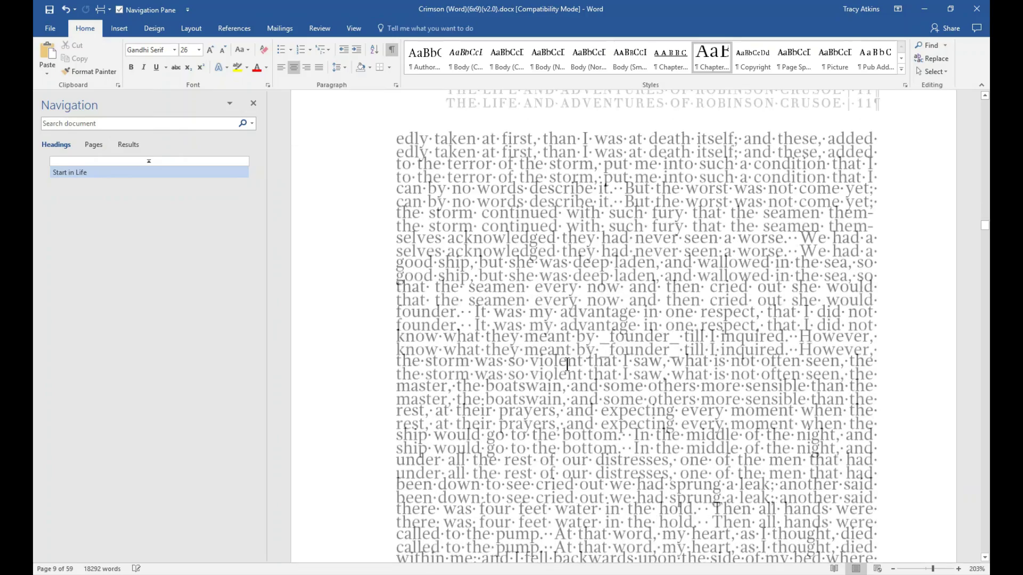
{"action": "scroll", "coordinate": [561, 365], "scroll_direction": "down", "scroll_amount": 20}
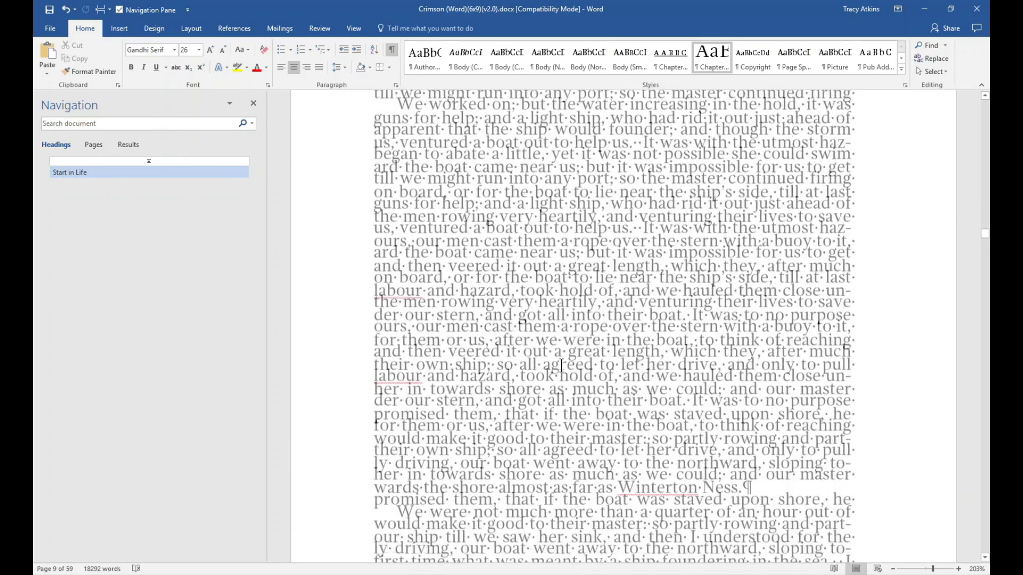
{"action": "scroll", "coordinate": [561, 366], "scroll_direction": "down", "scroll_amount": 20}
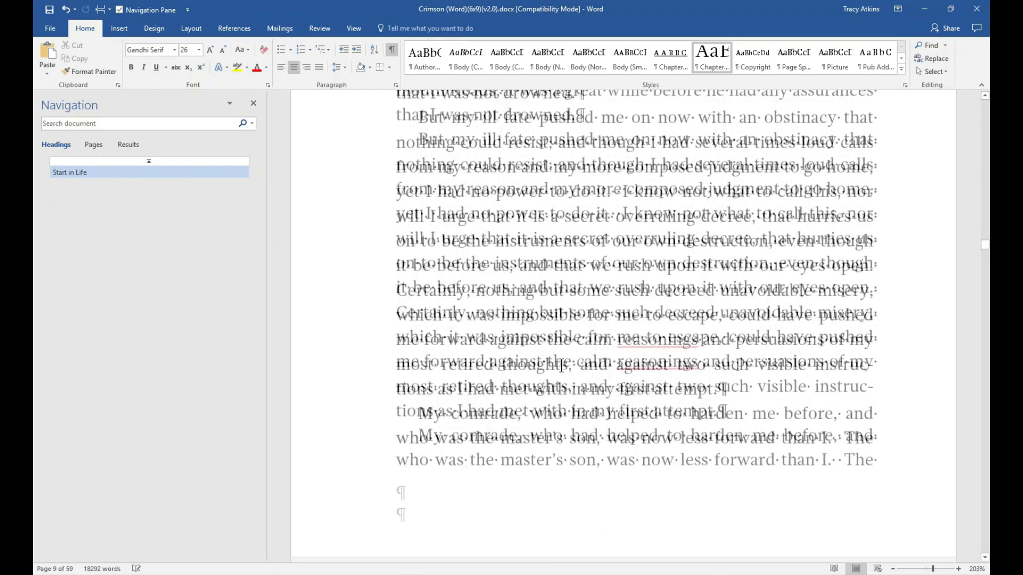
{"action": "scroll", "coordinate": [561, 365], "scroll_direction": "down", "scroll_amount": 20}
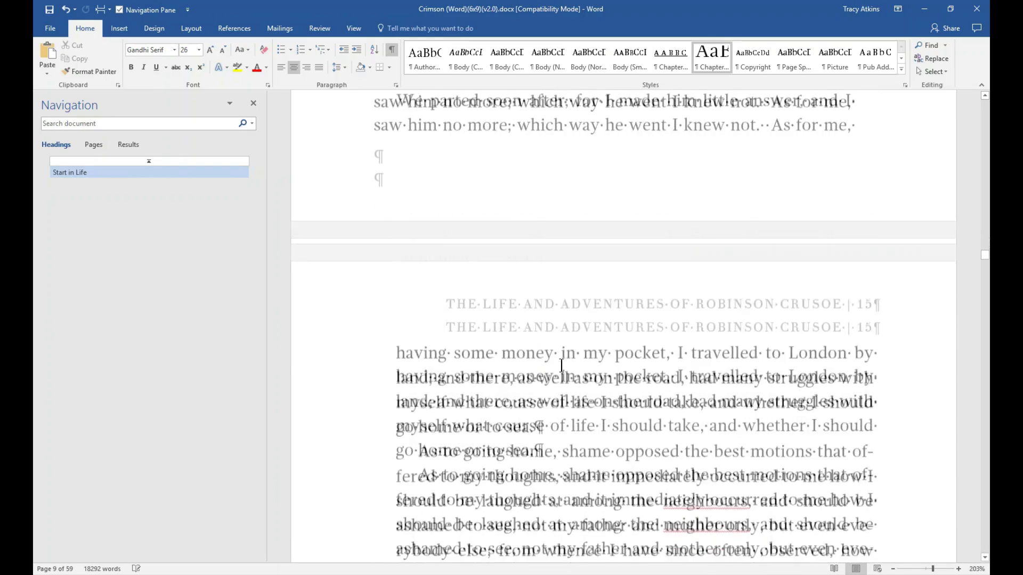
{"action": "left_click", "coordinate": [472, 279]}
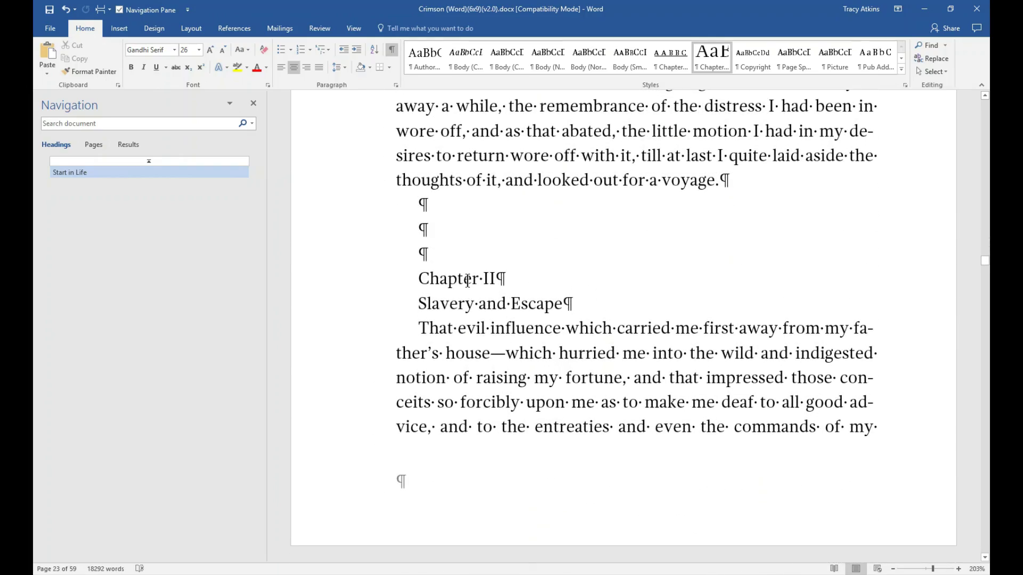
Delete two of the three empty paragraphs between the end of the first chapter and the "Chapter II" line.
{"action": "scroll", "coordinate": [650, 319], "scroll_direction": "up", "scroll_amount": 3}
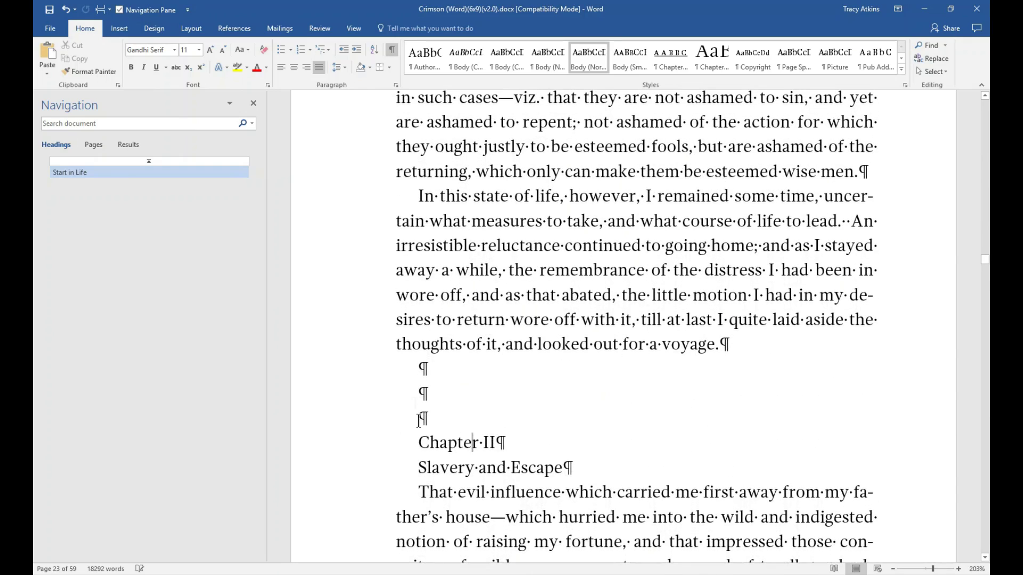
{"action": "left_click", "coordinate": [422, 373]}
{"action": "scroll", "coordinate": [474, 416], "scroll_direction": "down", "scroll_amount": 2}
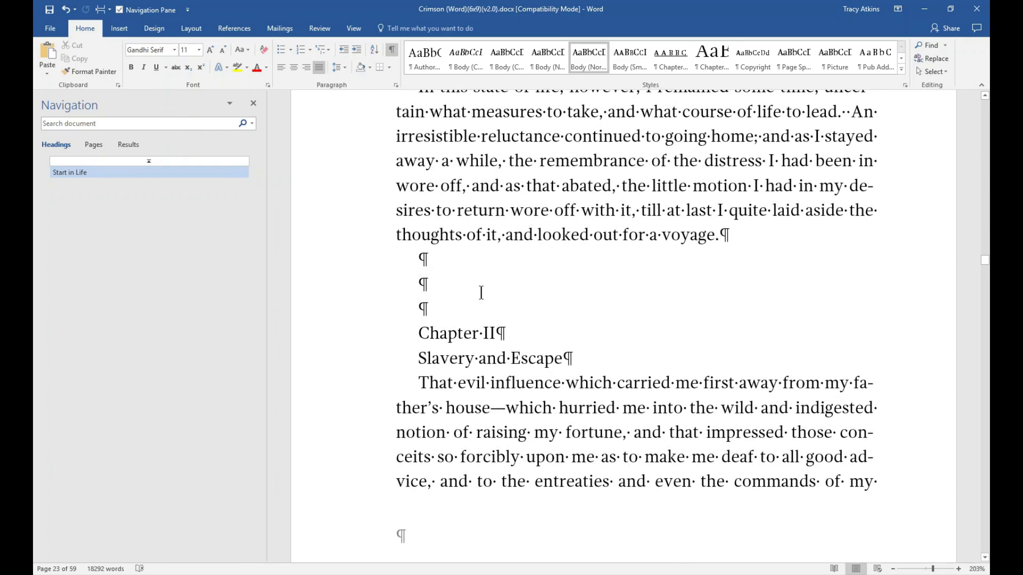
{"action": "key", "text": "Delete"}
{"action": "key", "text": "Delete"}
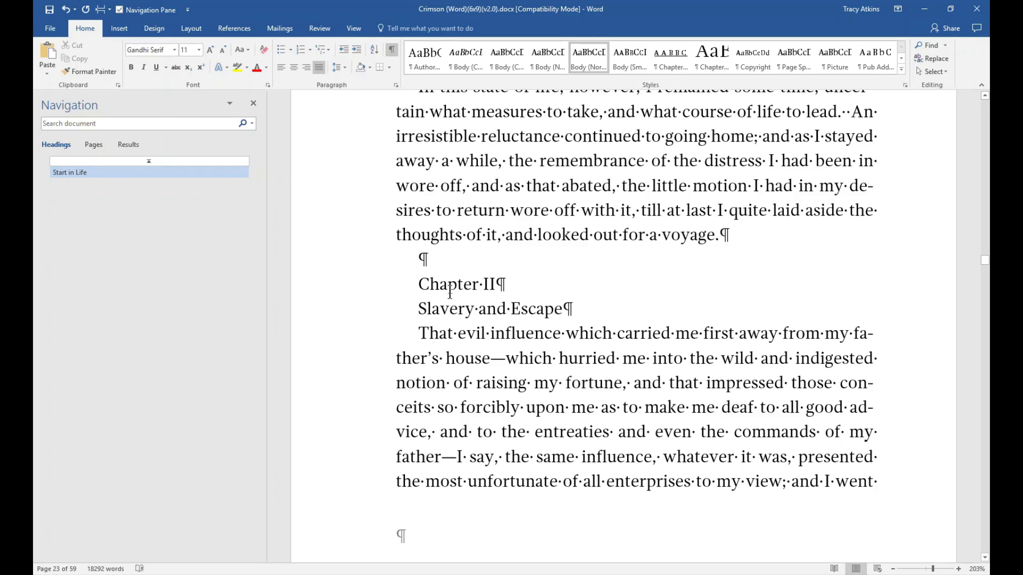
Insert an Odd Page section break at the remaining empty paragraph above "Chapter II".
{"action": "scroll", "coordinate": [521, 351], "scroll_direction": "down", "scroll_amount": 4}
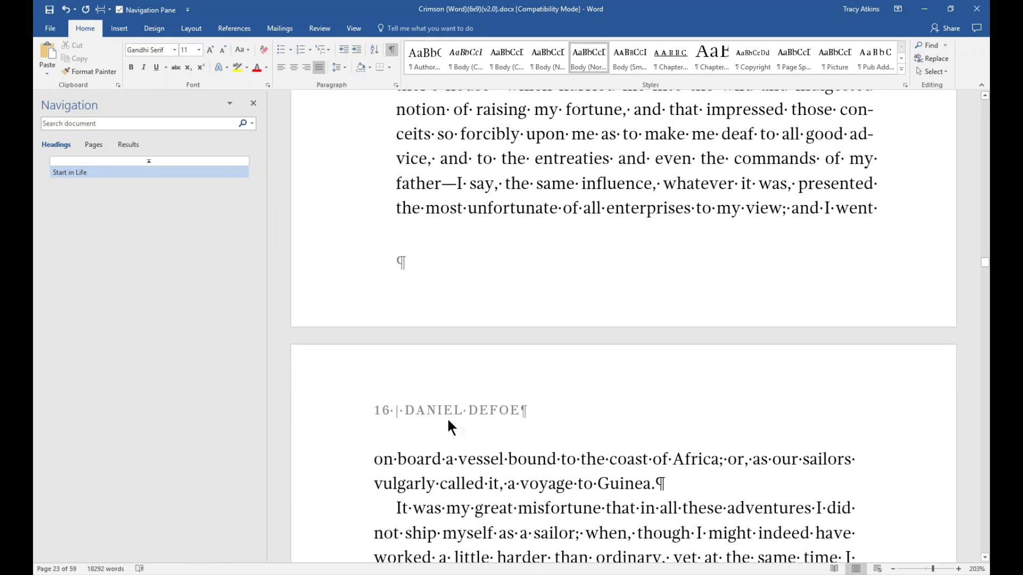
{"action": "scroll", "coordinate": [477, 429], "scroll_direction": "up", "scroll_amount": 3}
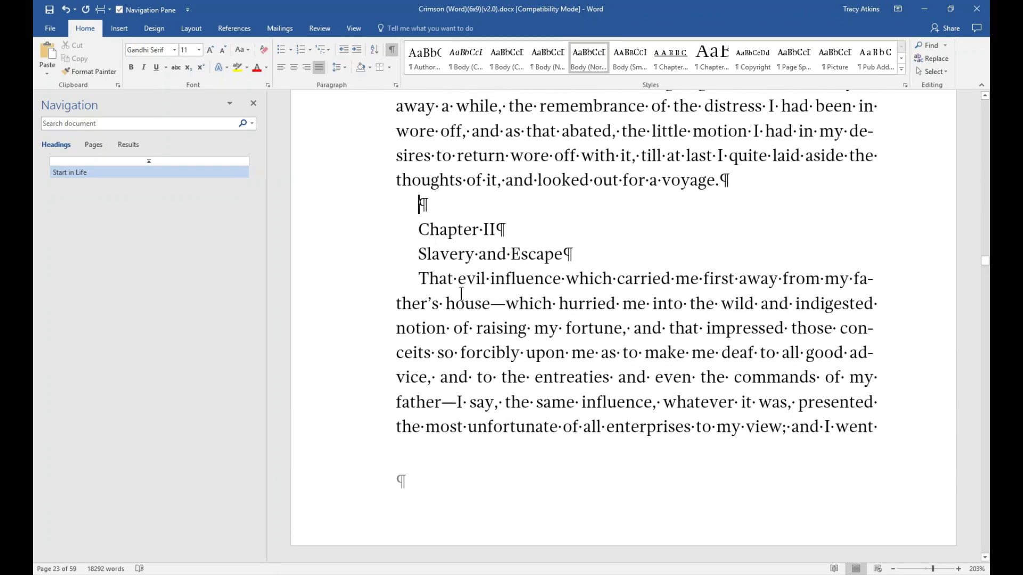
{"action": "left_click", "coordinate": [419, 201]}
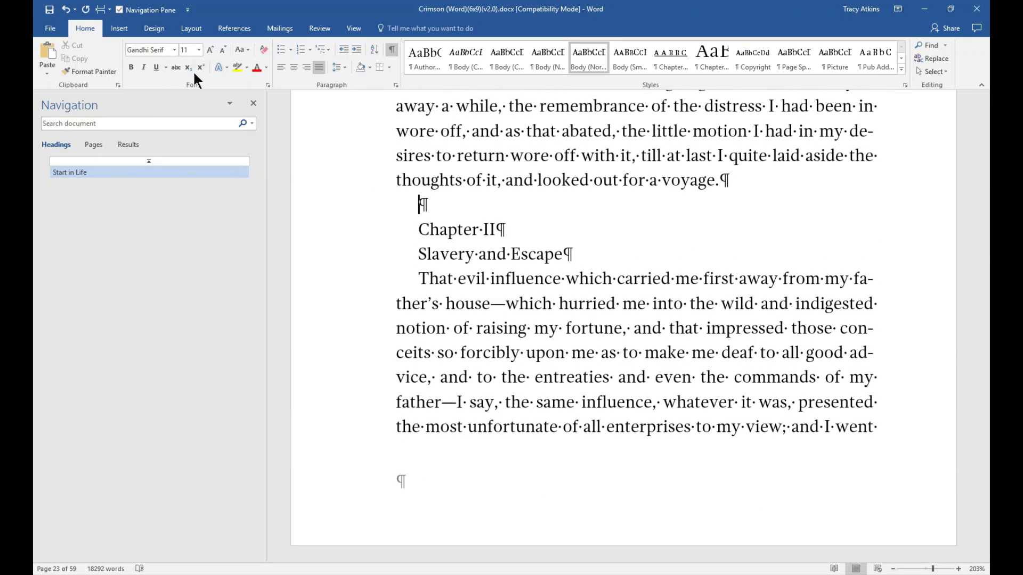
{"action": "left_click", "coordinate": [183, 30]}
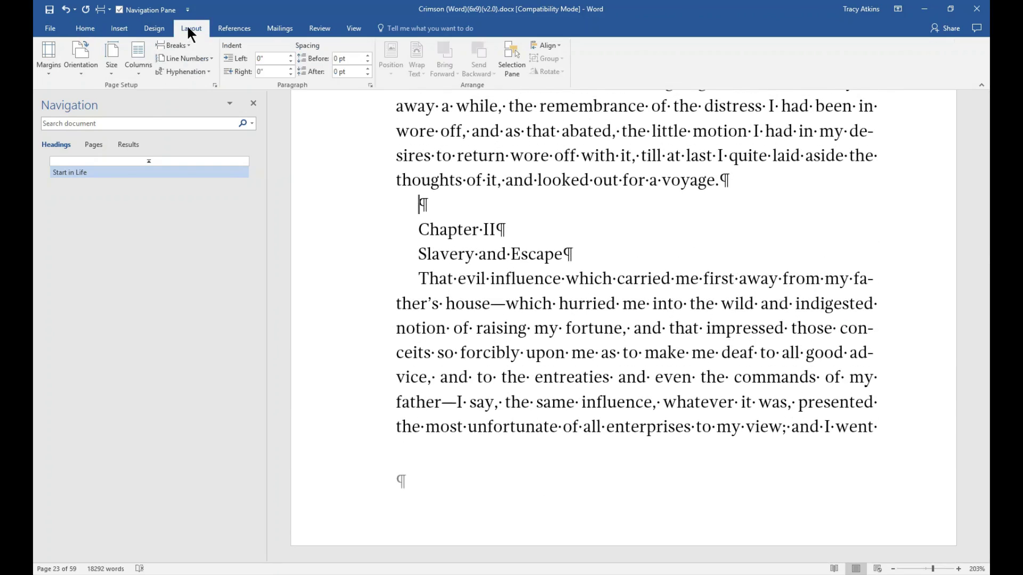
{"action": "left_click", "coordinate": [187, 48]}
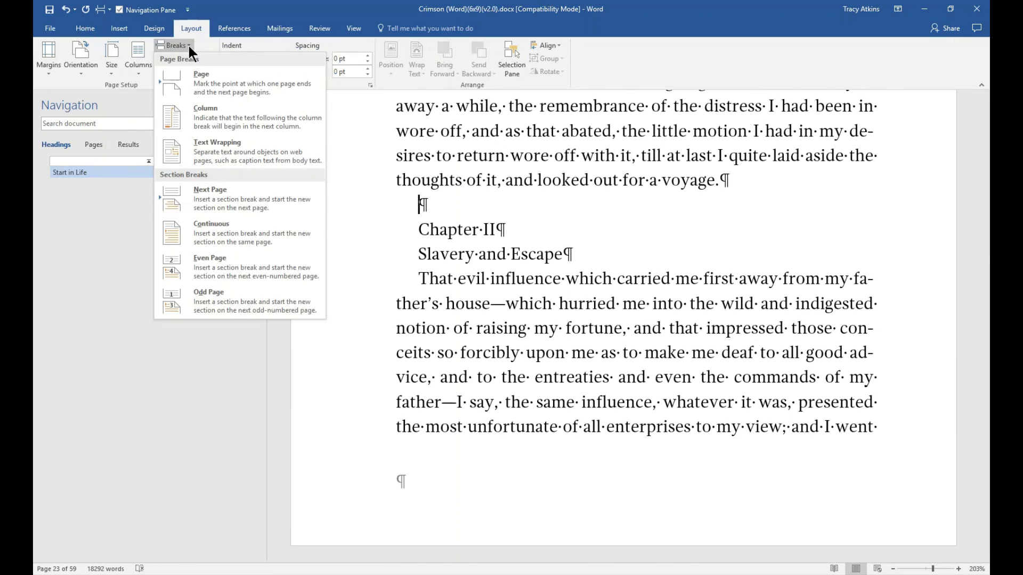
{"action": "left_click", "coordinate": [240, 302]}
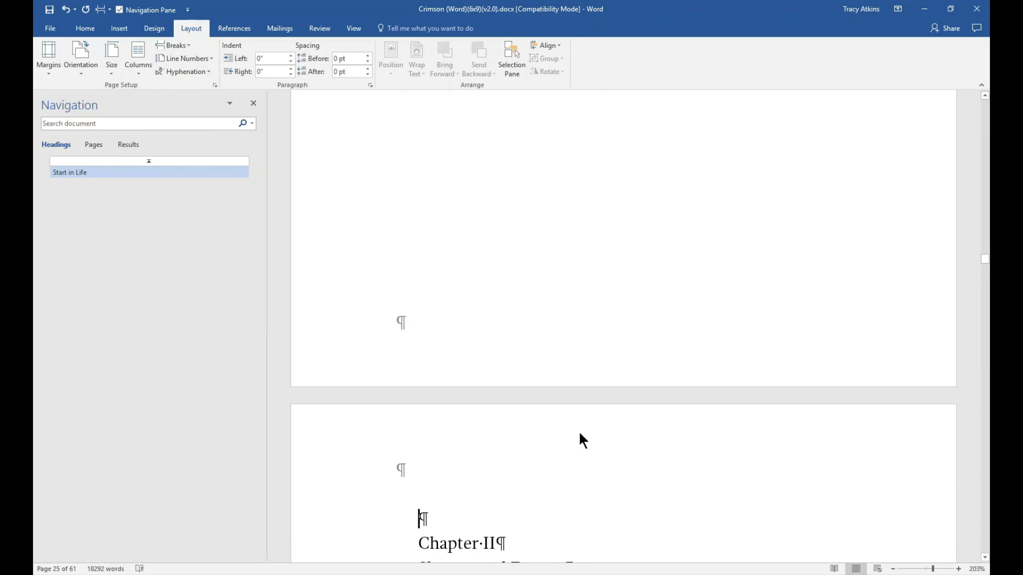
Move the section break onto its own line below the first chapter's last paragraph.
{"action": "scroll", "coordinate": [583, 445], "scroll_direction": "up", "scroll_amount": 5}
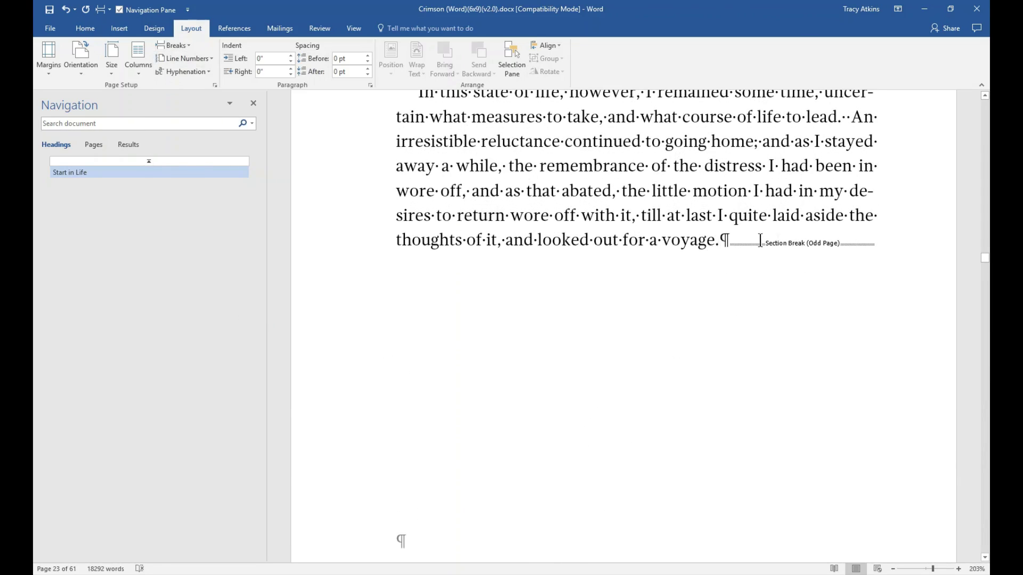
{"action": "left_click", "coordinate": [726, 241]}
{"action": "key", "text": "Return"}
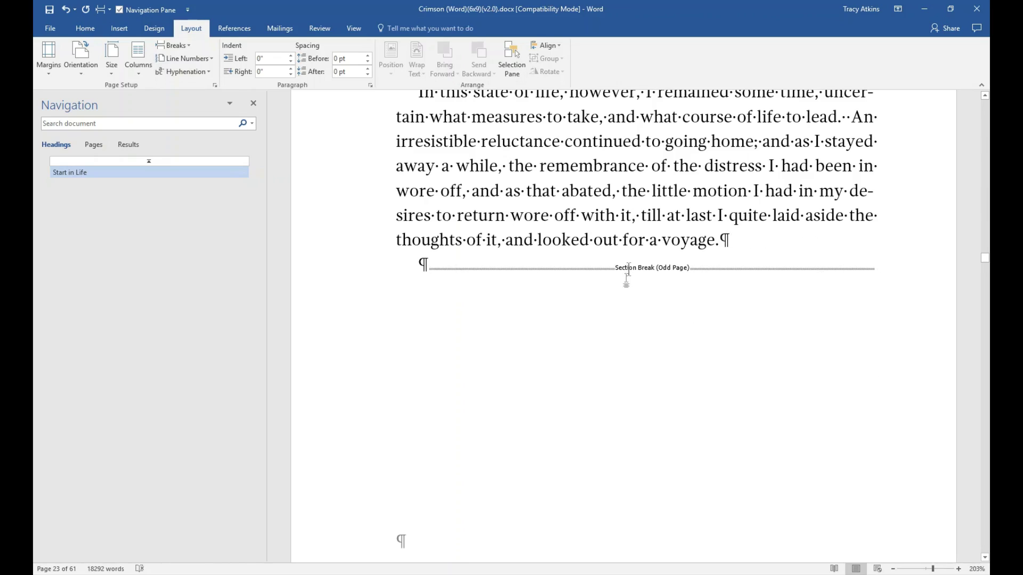
Check the page numbering of the new section, and delete the empty paragraph above "Chapter II" on its opening page.
{"action": "scroll", "coordinate": [530, 251], "scroll_direction": "down", "scroll_amount": 1}
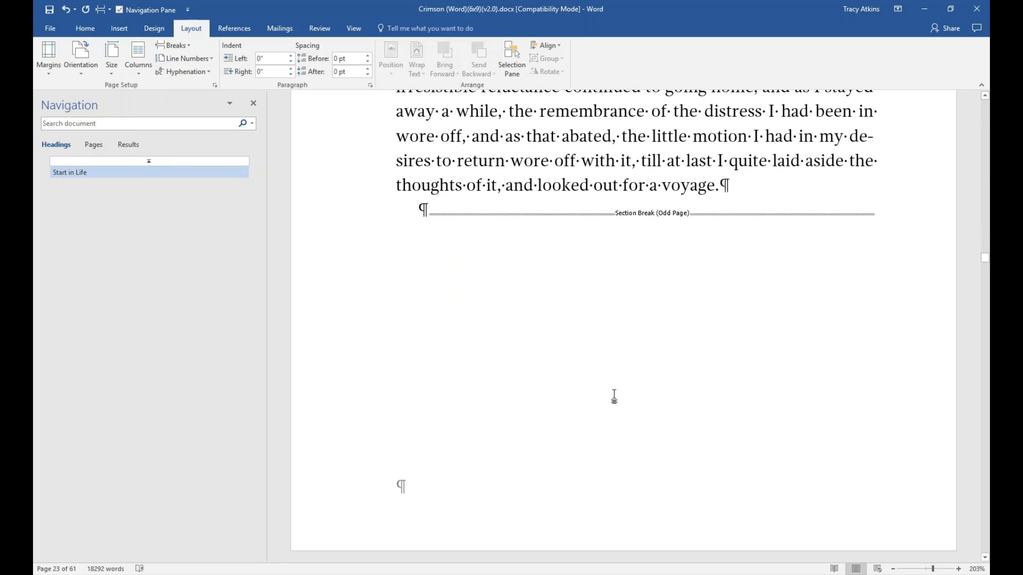
{"action": "scroll", "coordinate": [598, 393], "scroll_direction": "down", "scroll_amount": 5}
{"action": "scroll", "coordinate": [535, 327], "scroll_direction": "down", "scroll_amount": 3}
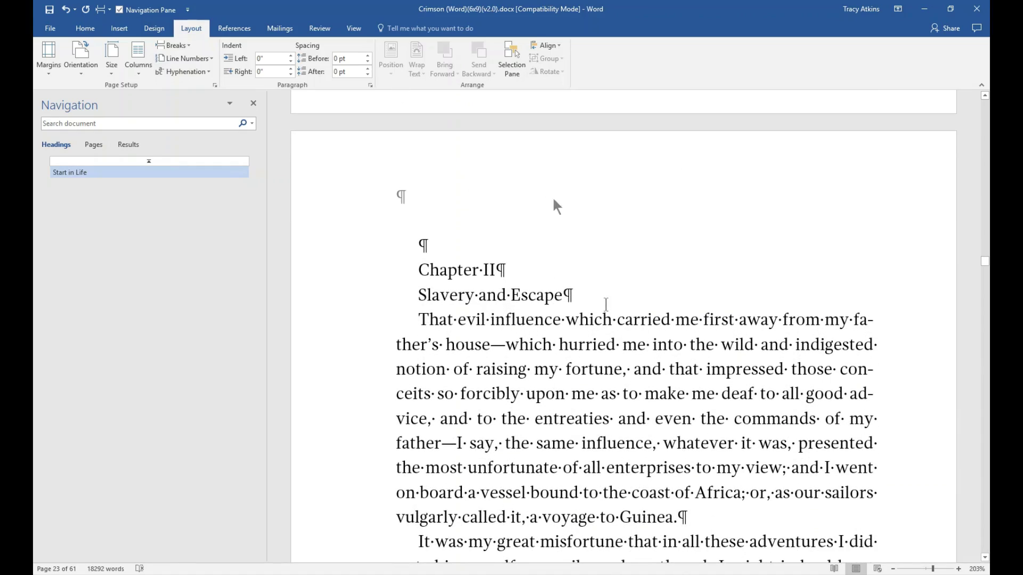
{"action": "scroll", "coordinate": [553, 200], "scroll_direction": "down", "scroll_amount": 14}
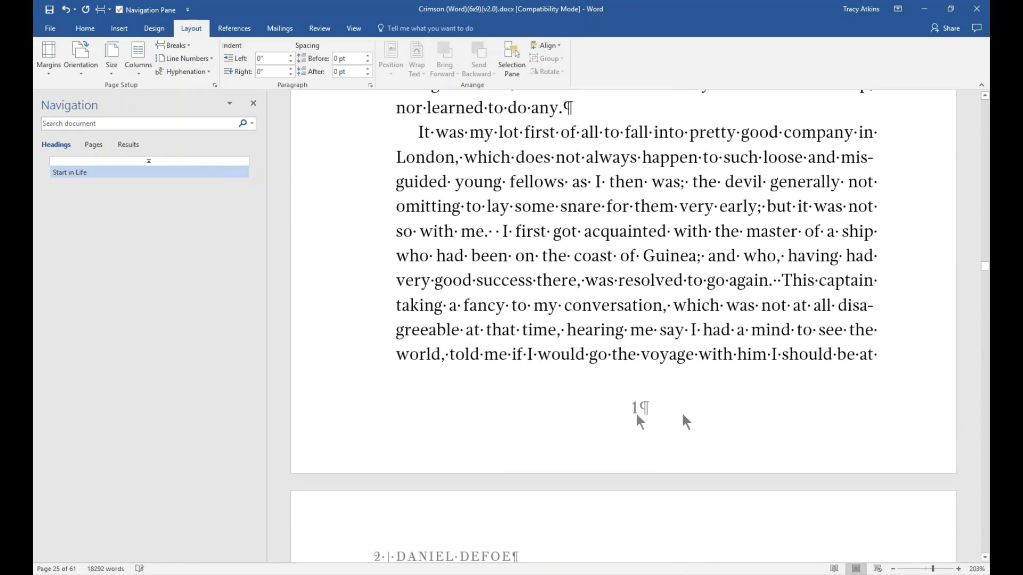
{"action": "scroll", "coordinate": [586, 384], "scroll_direction": "up", "scroll_amount": 12}
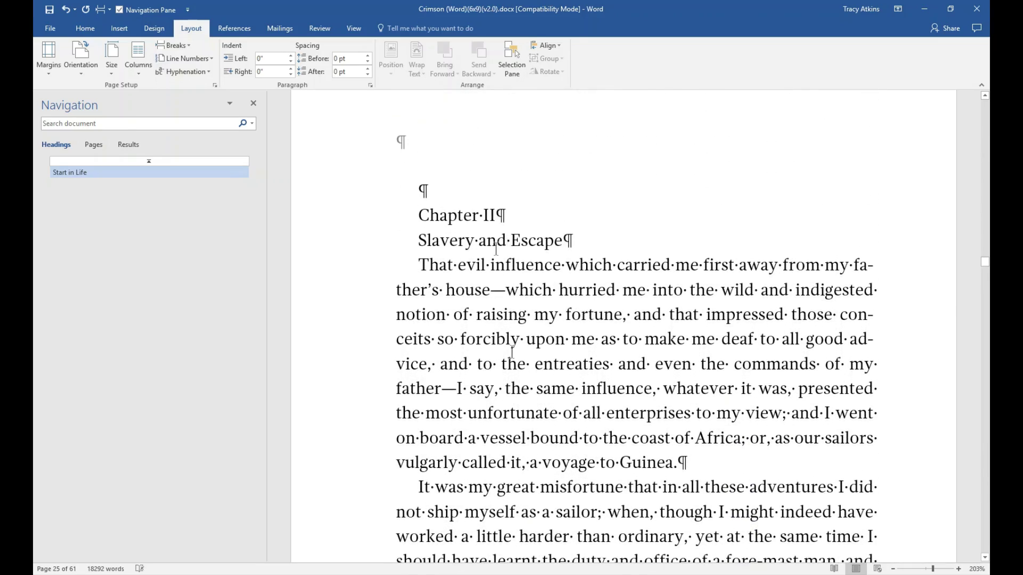
{"action": "scroll", "coordinate": [495, 248], "scroll_direction": "up", "scroll_amount": 2}
{"action": "left_click", "coordinate": [450, 302]}
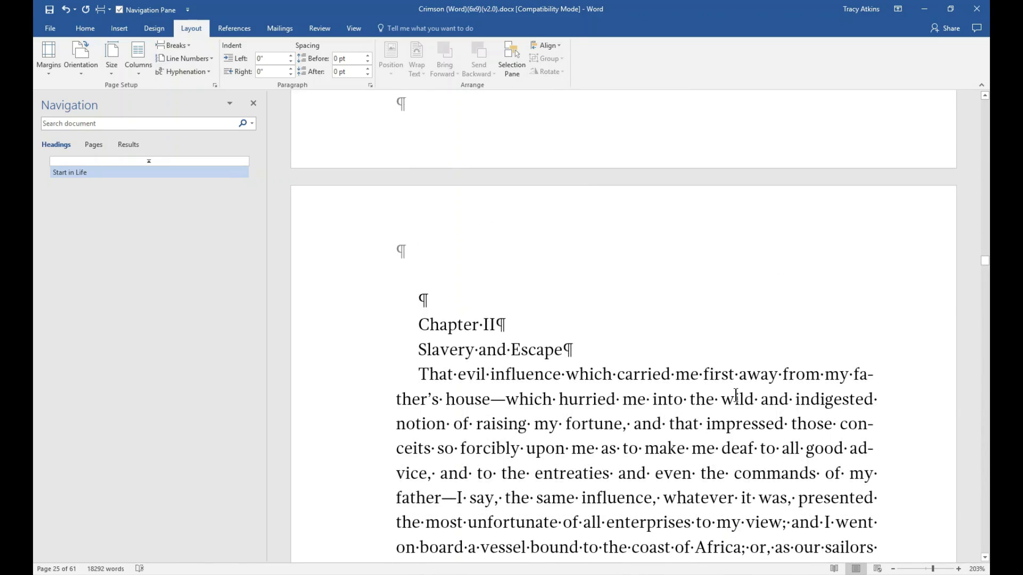
{"action": "key", "text": "Delete"}
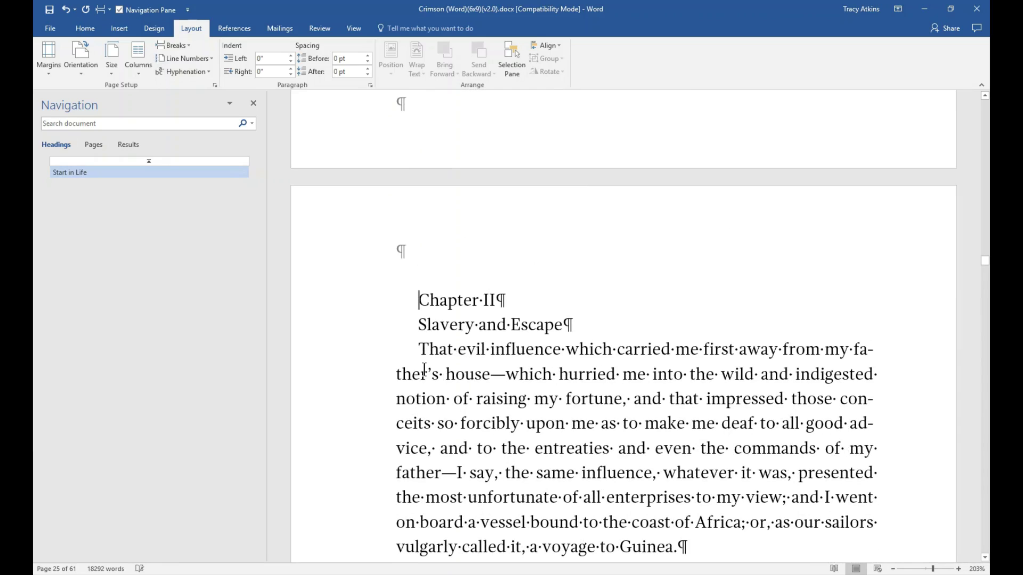
Apply the small underlined chapter number style to the "Chapter II" line.
{"action": "left_click", "coordinate": [458, 300]}
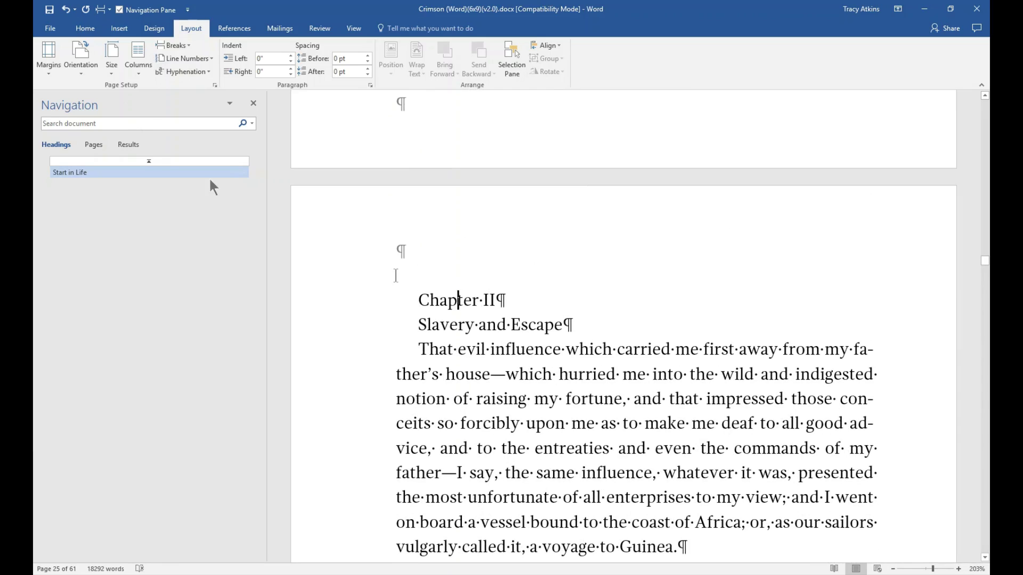
{"action": "left_click", "coordinate": [84, 28]}
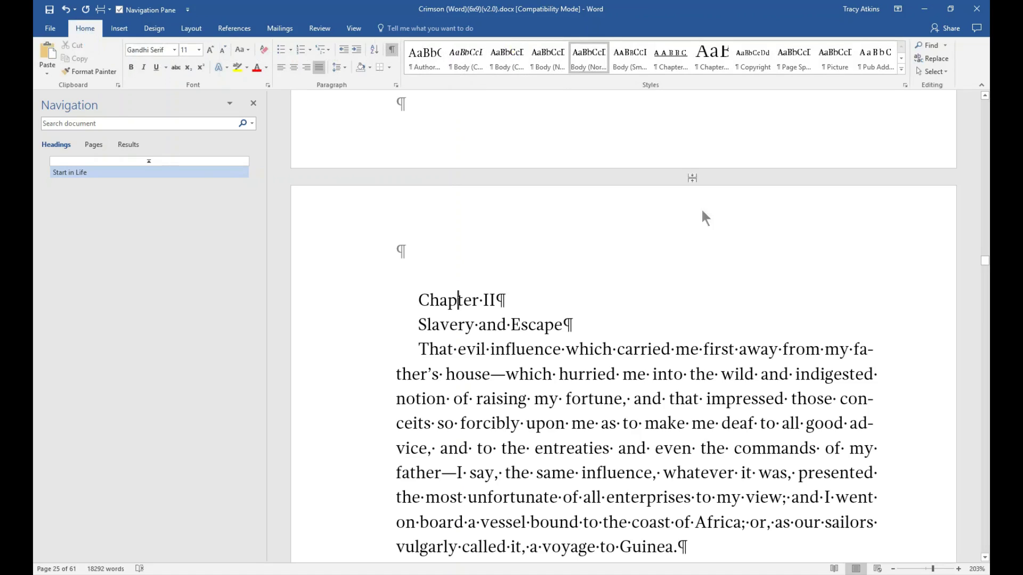
{"action": "left_click", "coordinate": [671, 64]}
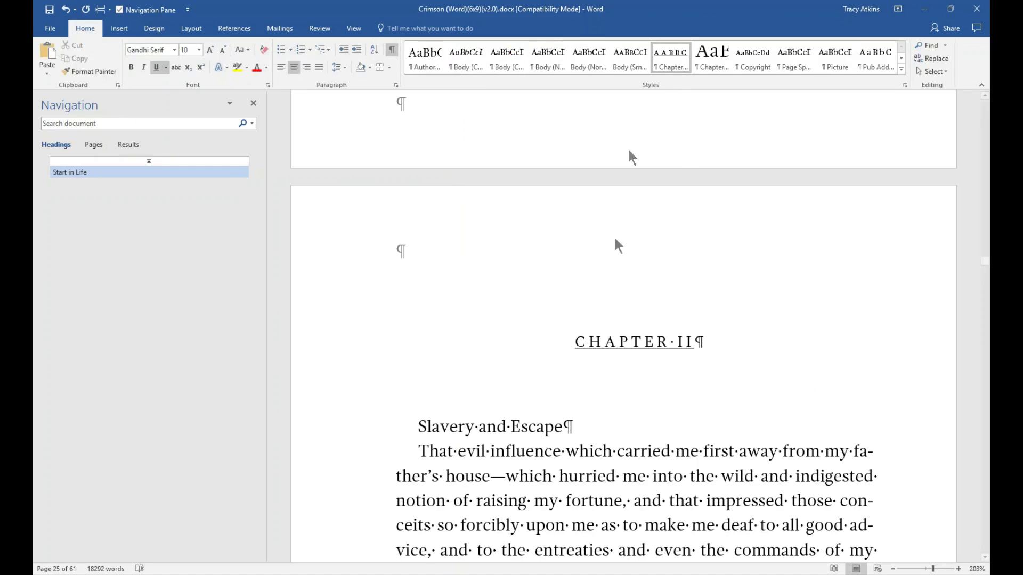
Apply the large chapter title style to "Slavery and Escape" and jump to it through its entry in the document's heading list.
{"action": "left_click", "coordinate": [546, 423]}
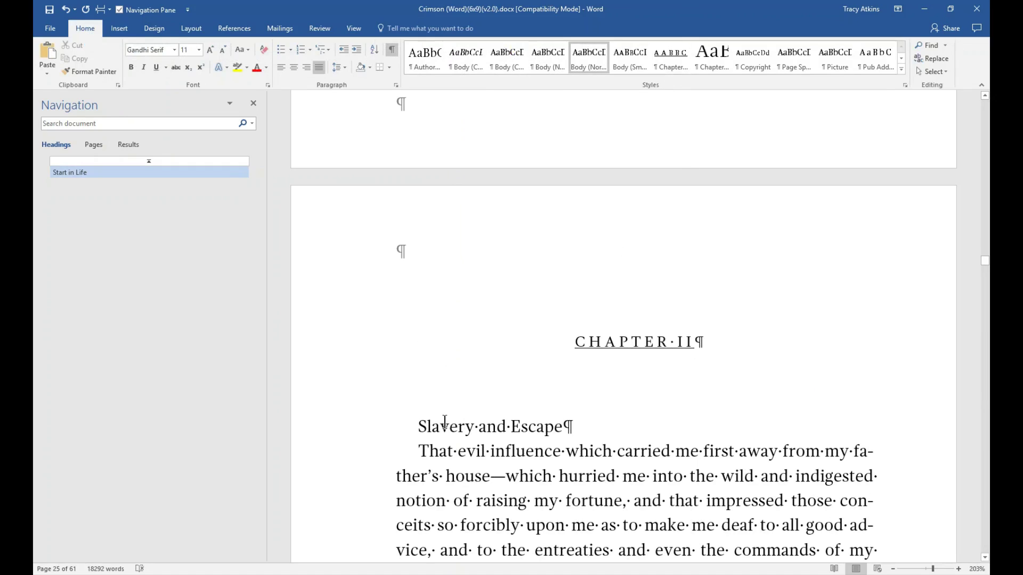
{"action": "left_click", "coordinate": [713, 61]}
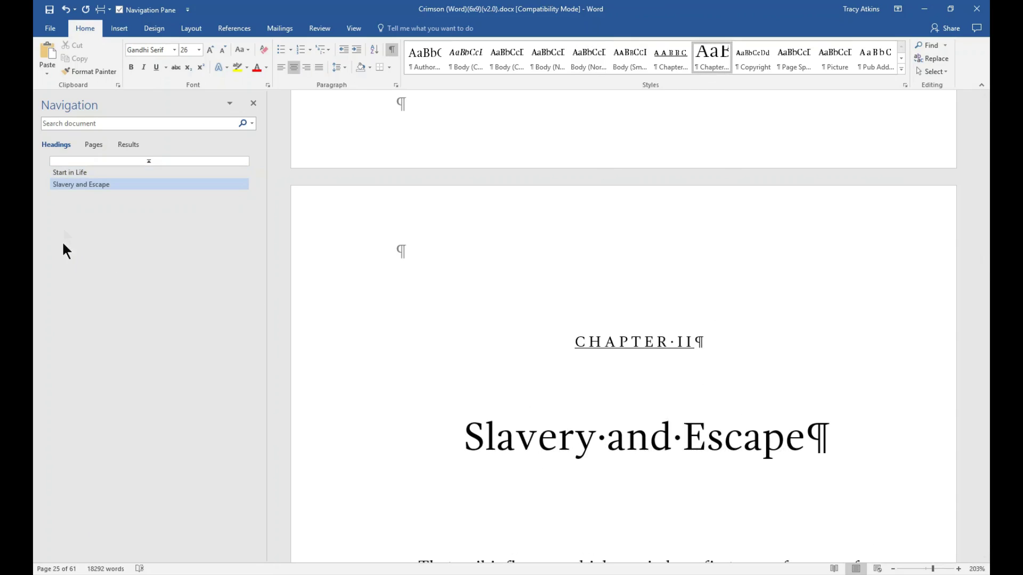
{"action": "left_click", "coordinate": [117, 187]}
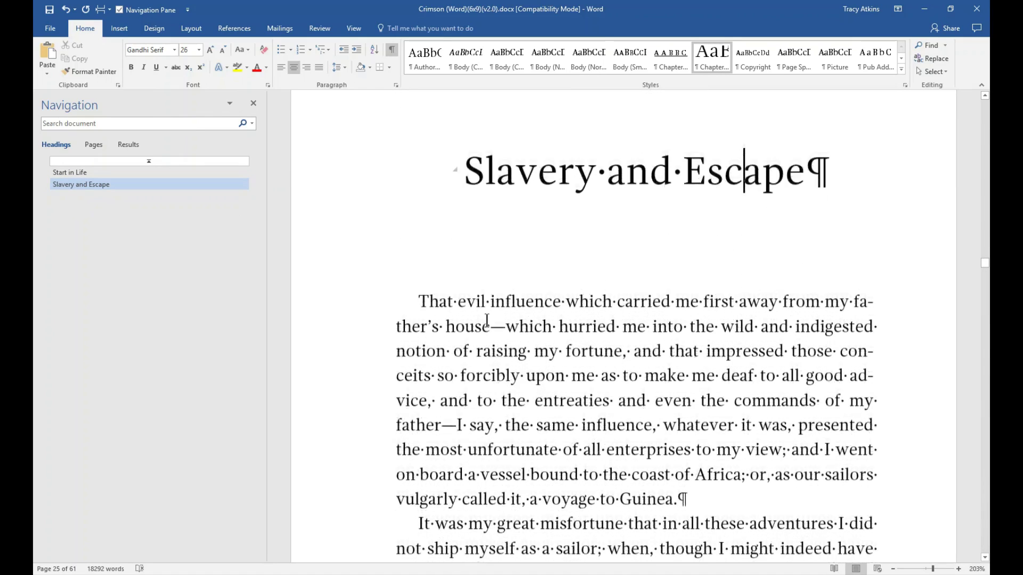
Apply the non-indented body style to the first paragraph of "Slavery and Escape" and turn its opening "T" into a Dropped drop cap.
{"action": "left_click", "coordinate": [425, 294]}
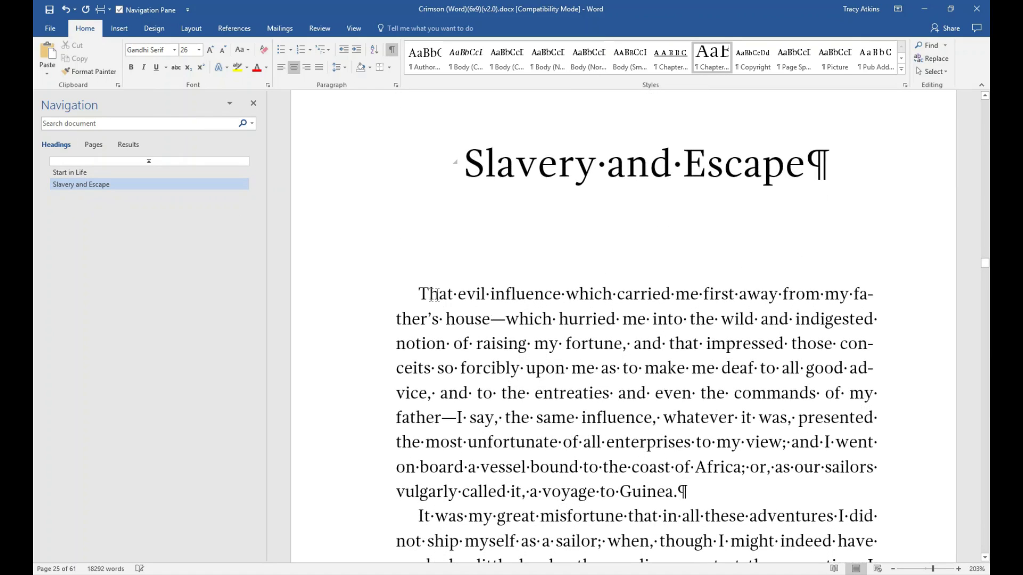
{"action": "left_click", "coordinate": [550, 66]}
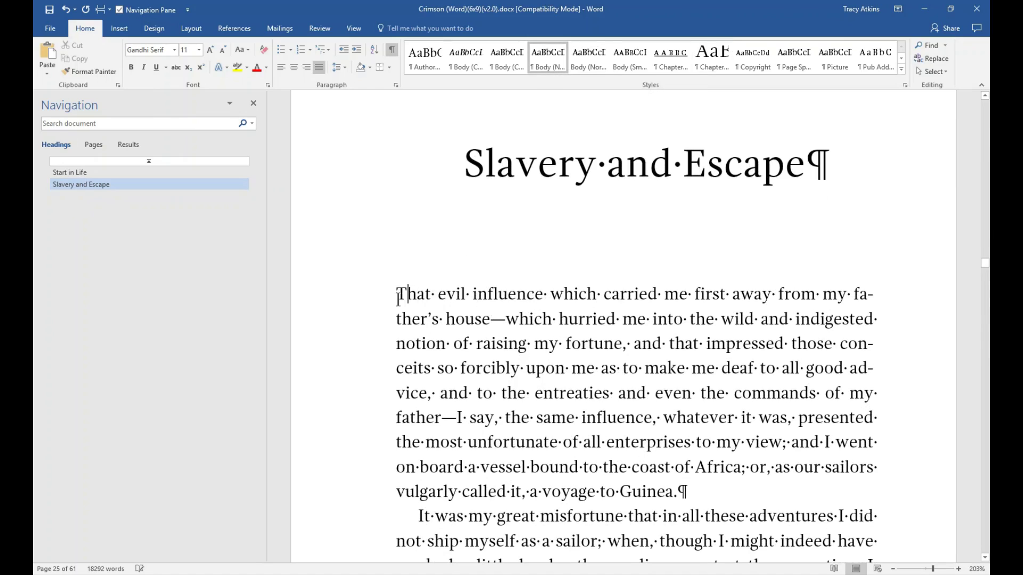
{"action": "left_click_drag", "start_coordinate": [397, 294], "coordinate": [404, 302]}
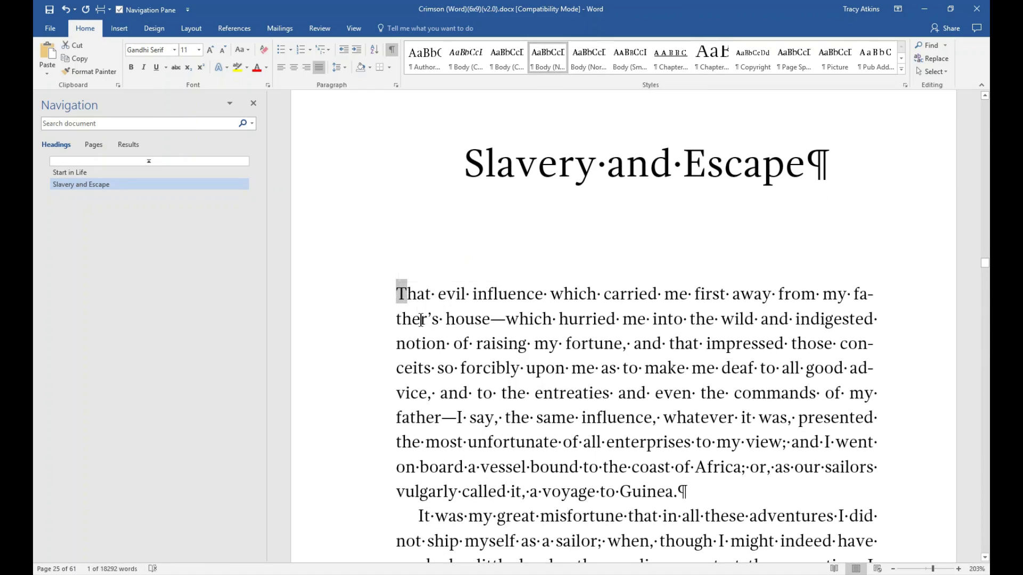
{"action": "left_click", "coordinate": [118, 29]}
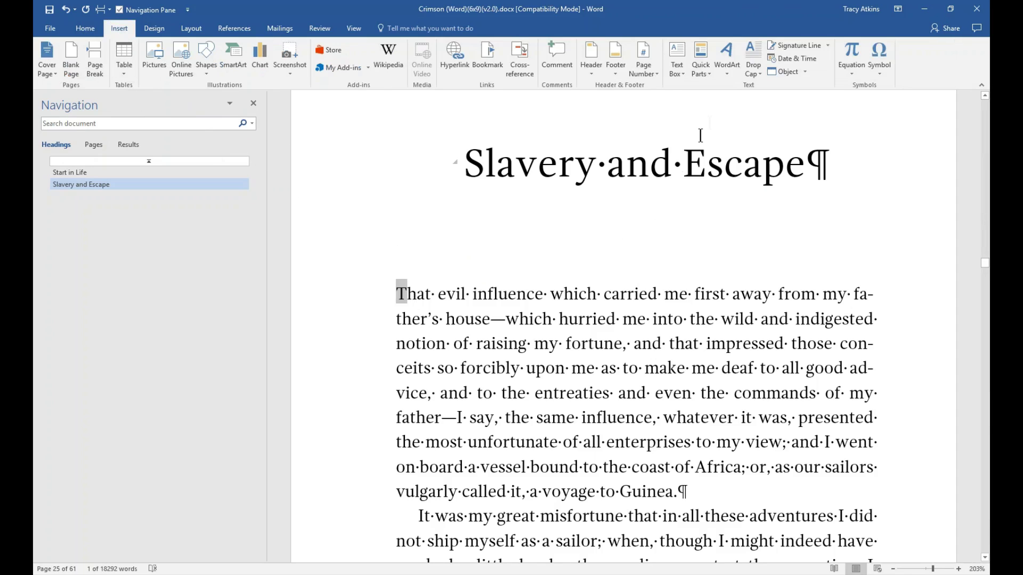
{"action": "left_click", "coordinate": [751, 68]}
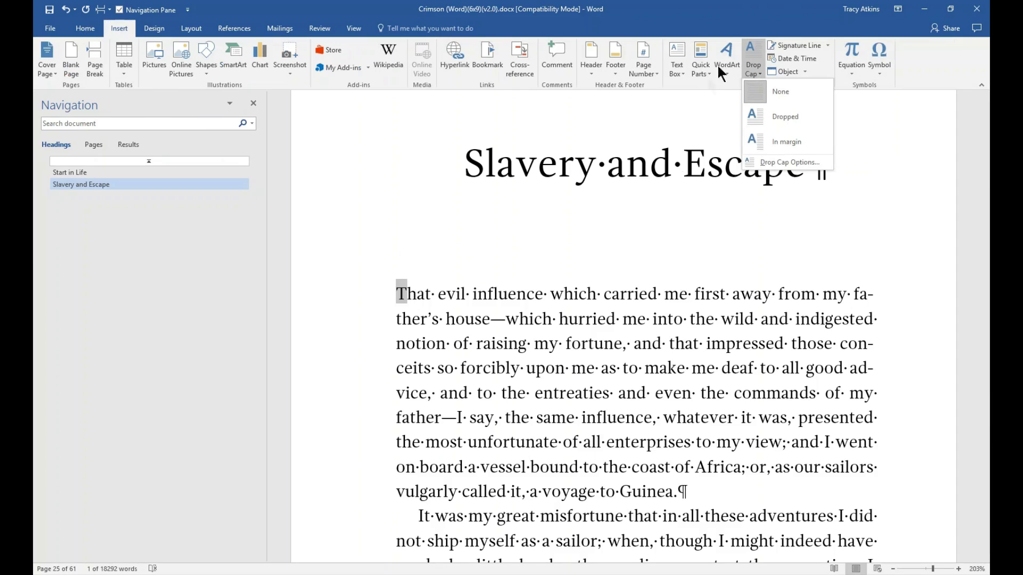
{"action": "left_click", "coordinate": [771, 121]}
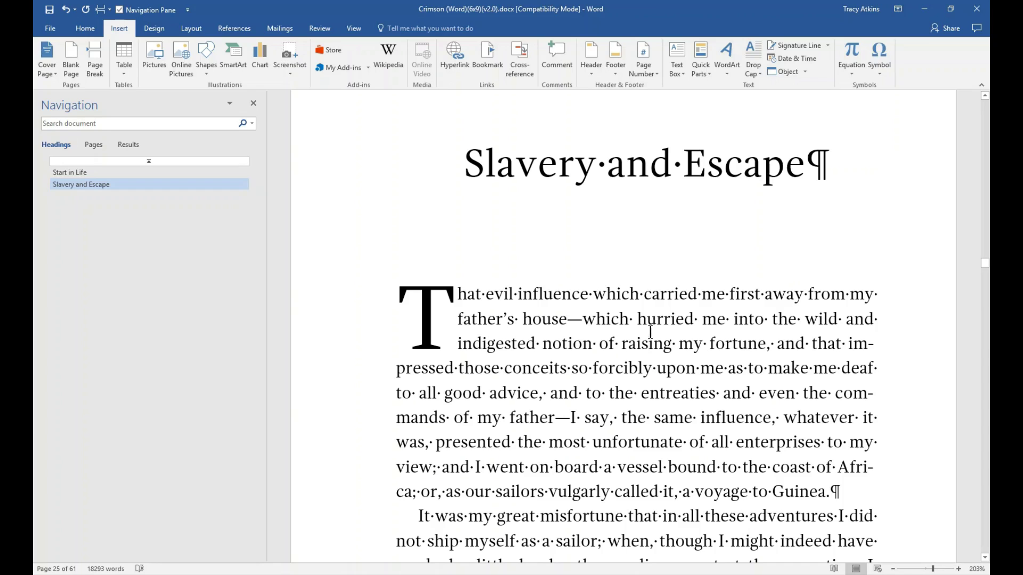
Set the page number in the "Slavery and Escape" first page footer to continue from the previous section.
{"action": "scroll", "coordinate": [650, 335], "scroll_direction": "up", "scroll_amount": 3}
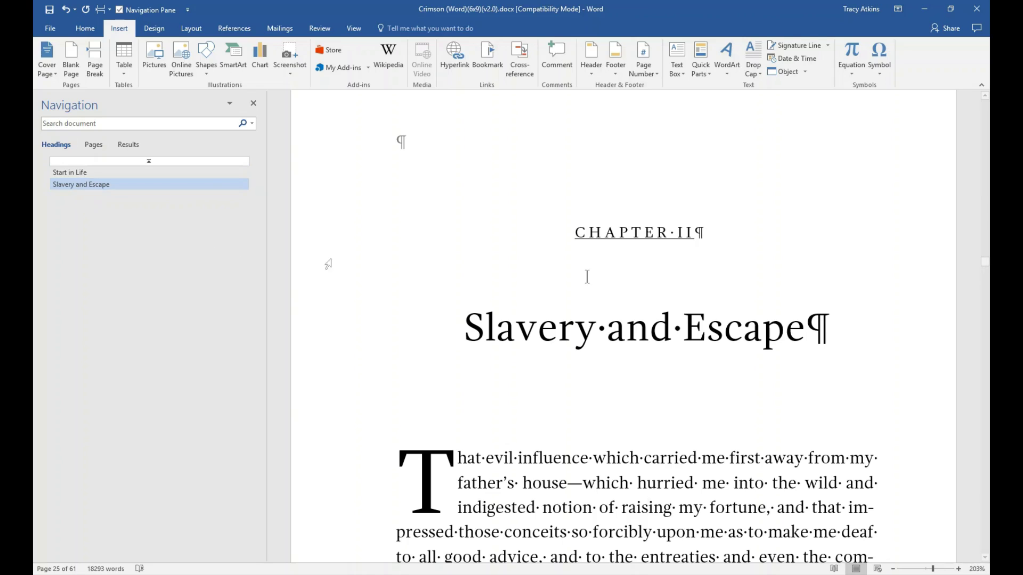
{"action": "scroll", "coordinate": [636, 297], "scroll_direction": "down", "scroll_amount": 10}
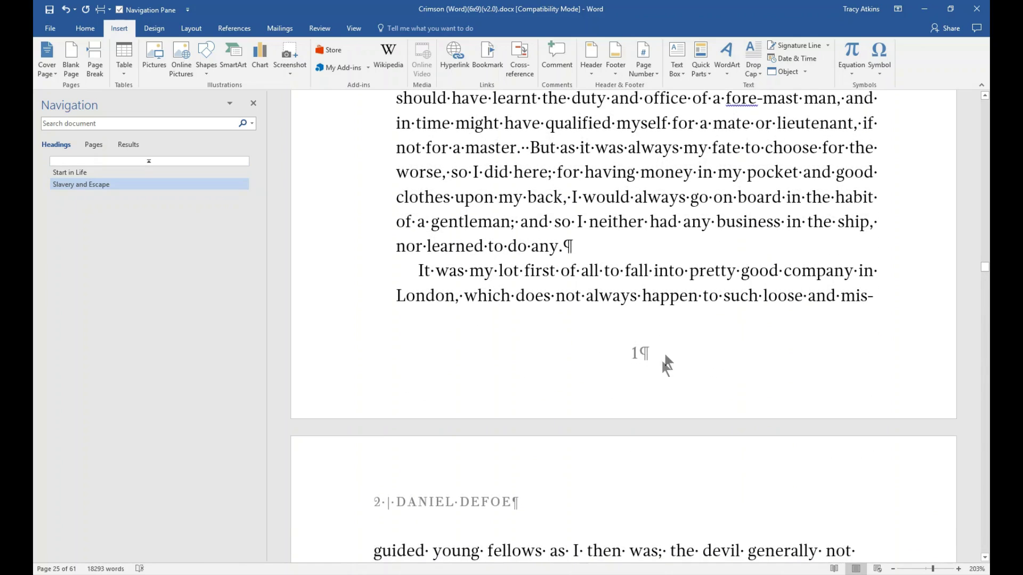
{"action": "double_click", "coordinate": [635, 353]}
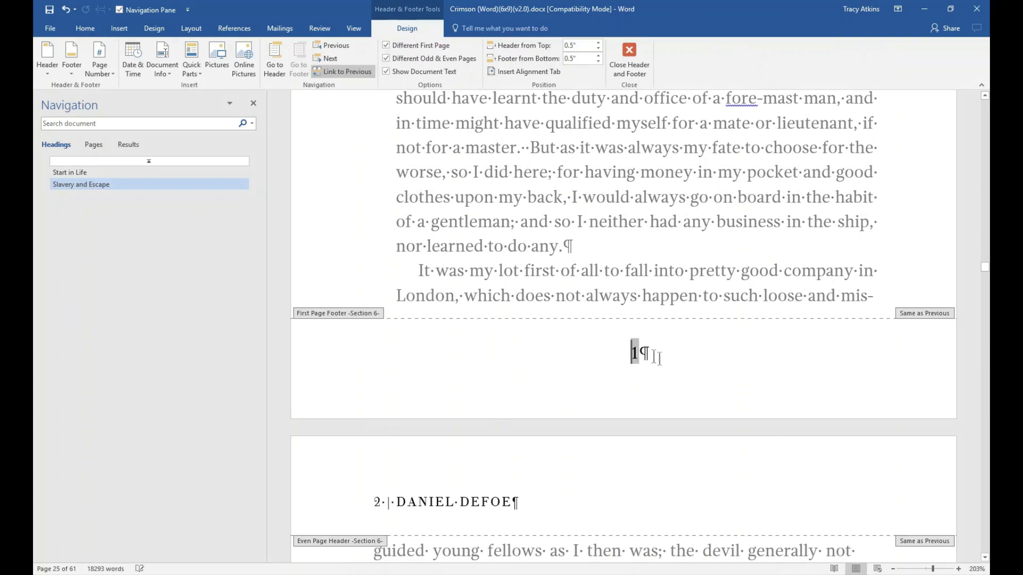
{"action": "left_click_drag", "start_coordinate": [623, 354], "coordinate": [640, 354]}
{"action": "right_click", "coordinate": [635, 356]}
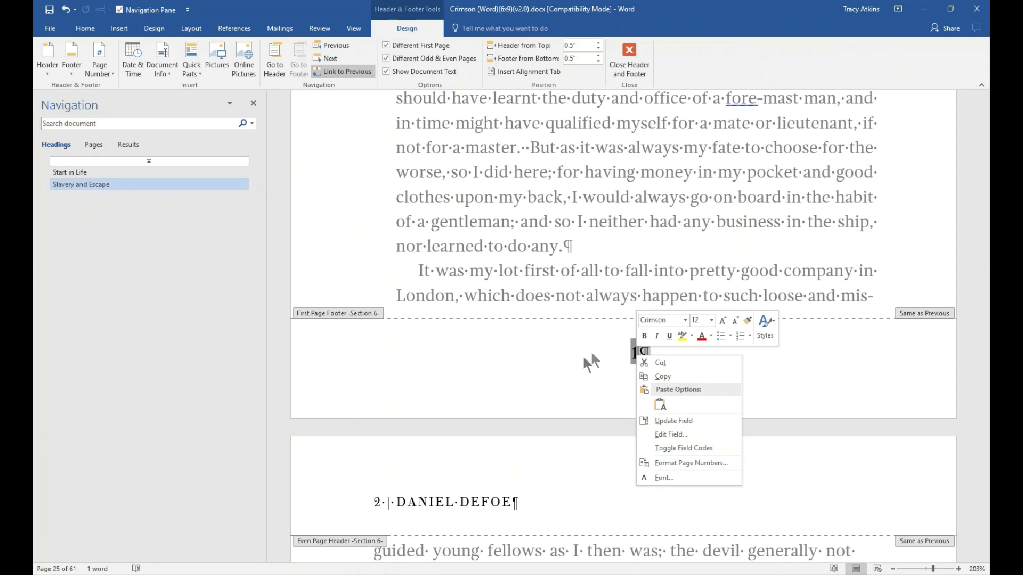
{"action": "left_click", "coordinate": [696, 461]}
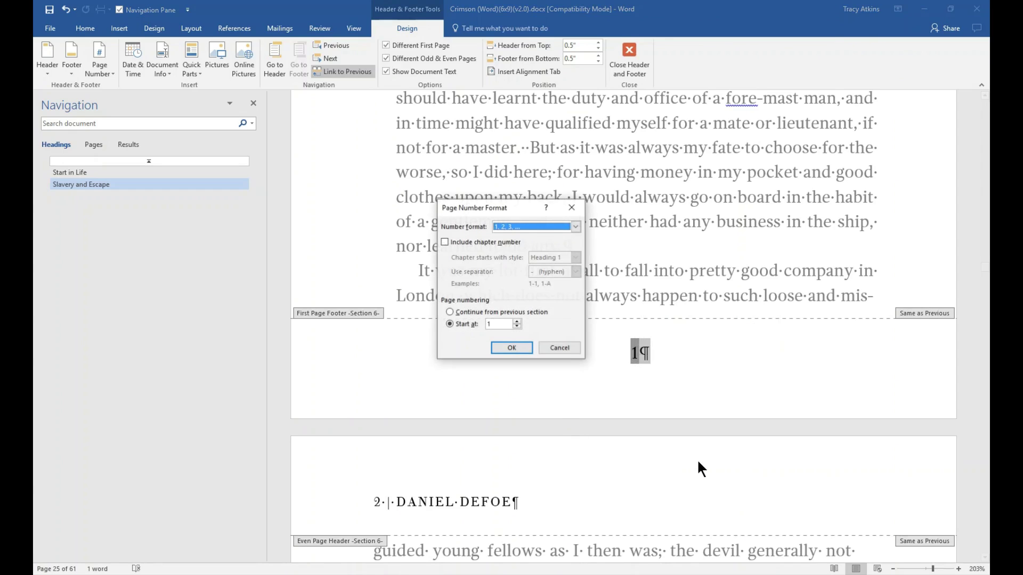
{"action": "left_click", "coordinate": [449, 312]}
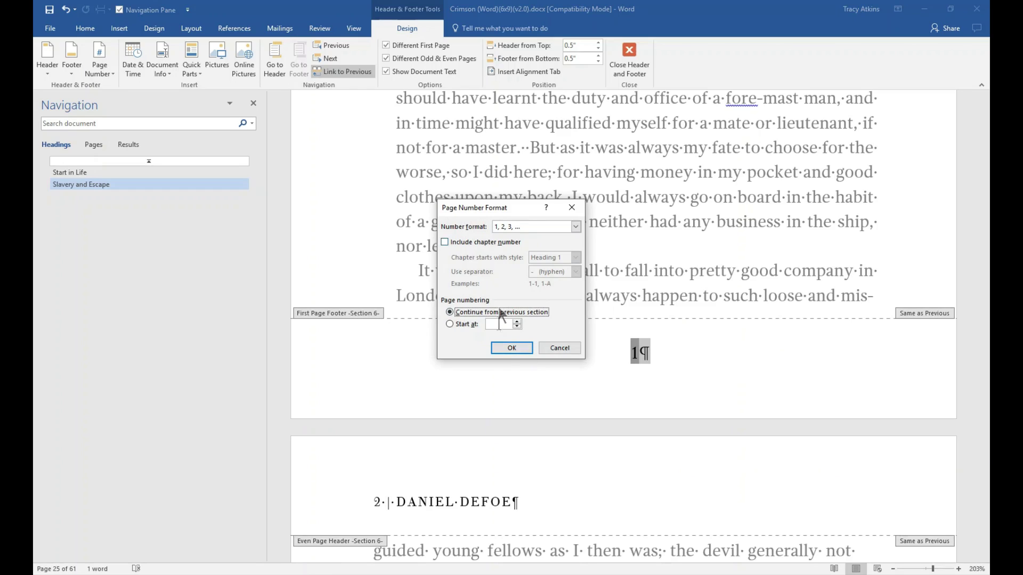
{"action": "left_click", "coordinate": [506, 347]}
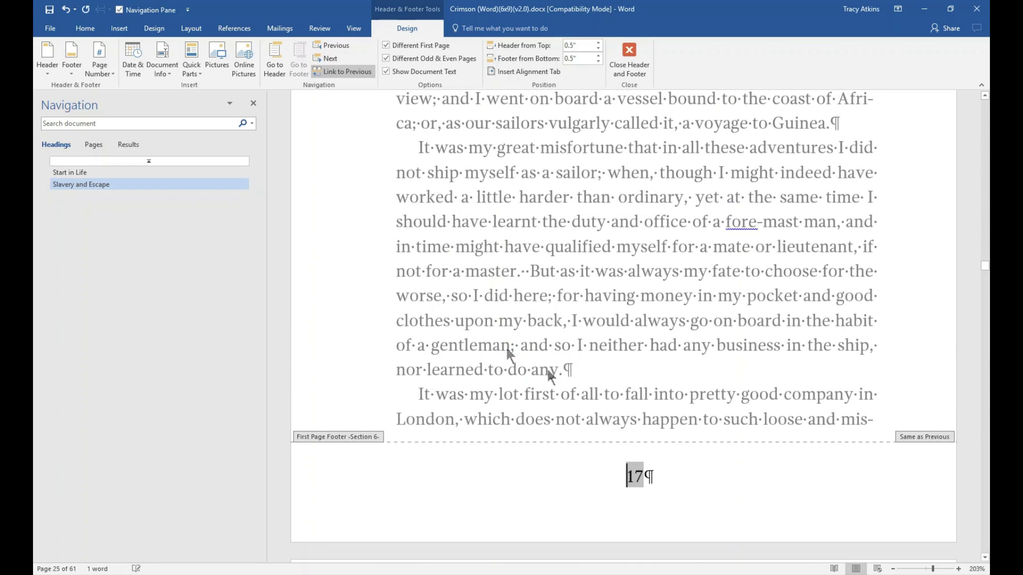
{"action": "left_click", "coordinate": [678, 499]}
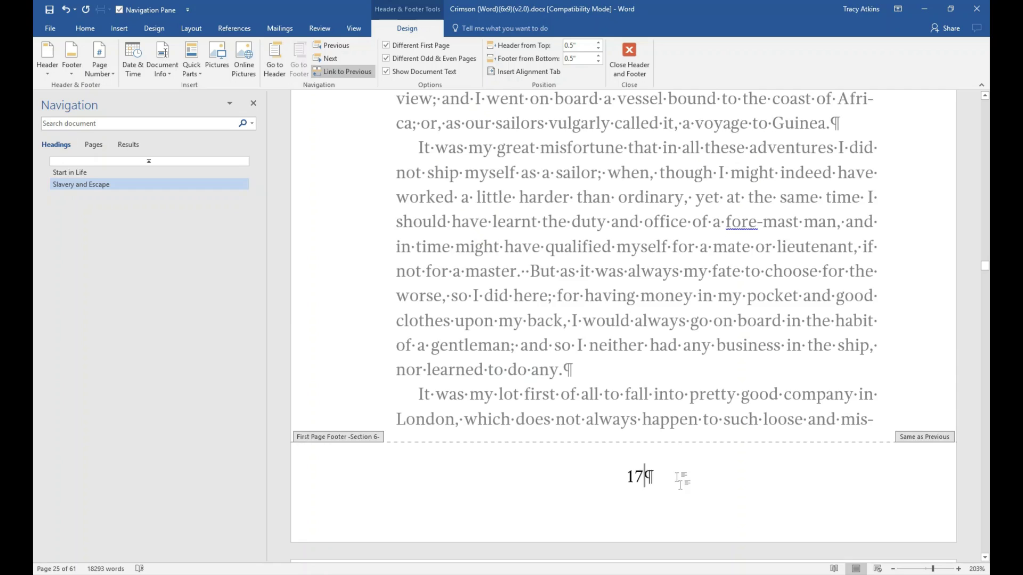
Check the page numbers in the headers of the following two pages, and leave header and footer editing.
{"action": "scroll", "coordinate": [642, 354], "scroll_direction": "down", "scroll_amount": 3}
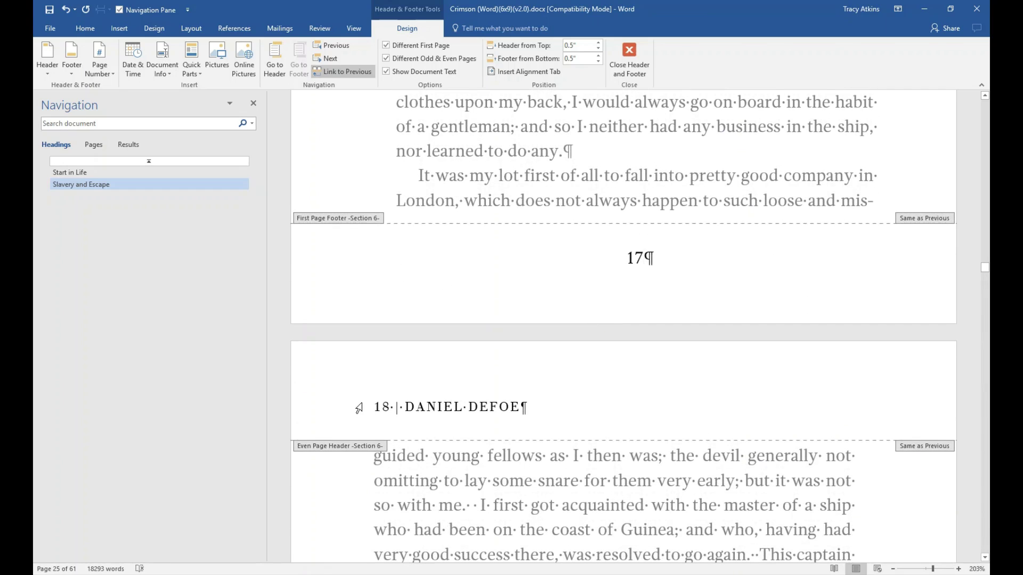
{"action": "scroll", "coordinate": [660, 440], "scroll_direction": "down", "scroll_amount": 13}
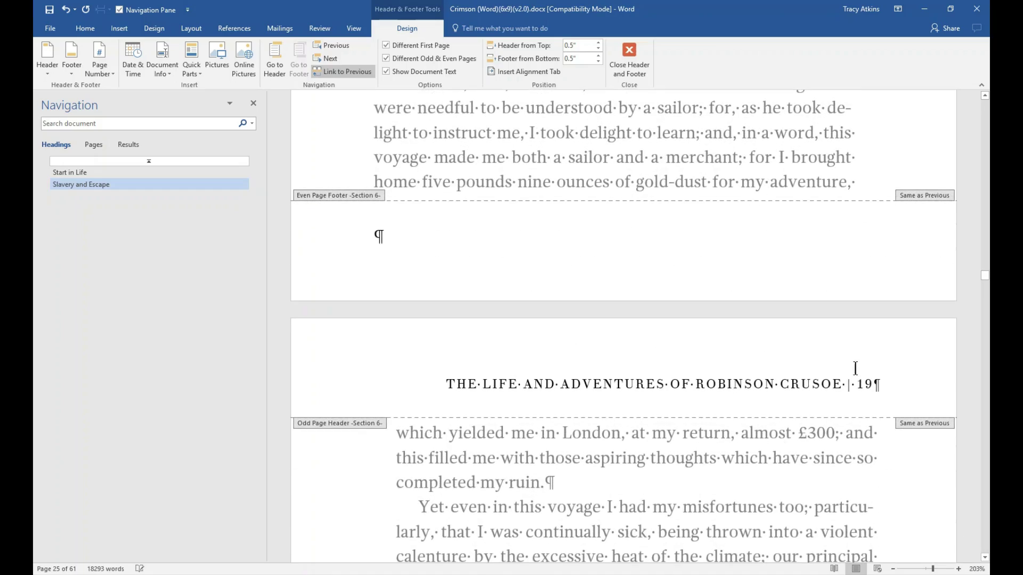
{"action": "left_click", "coordinate": [630, 54]}
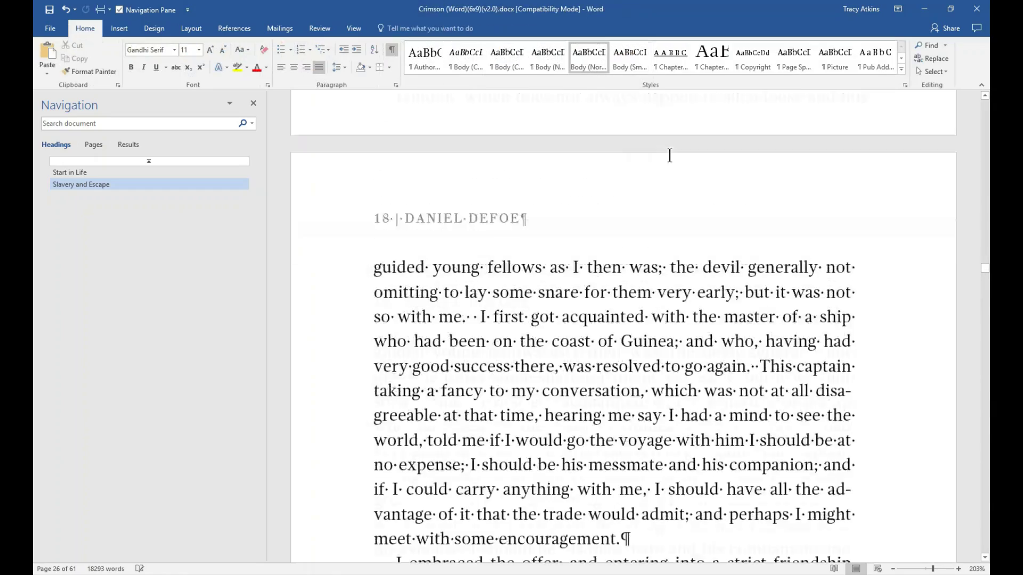
Review the "Slavery and Escape" opening page and the chapter's remaining pages up to the unformatted "Chapter III" line.
{"action": "scroll", "coordinate": [666, 269], "scroll_direction": "up", "scroll_amount": 10}
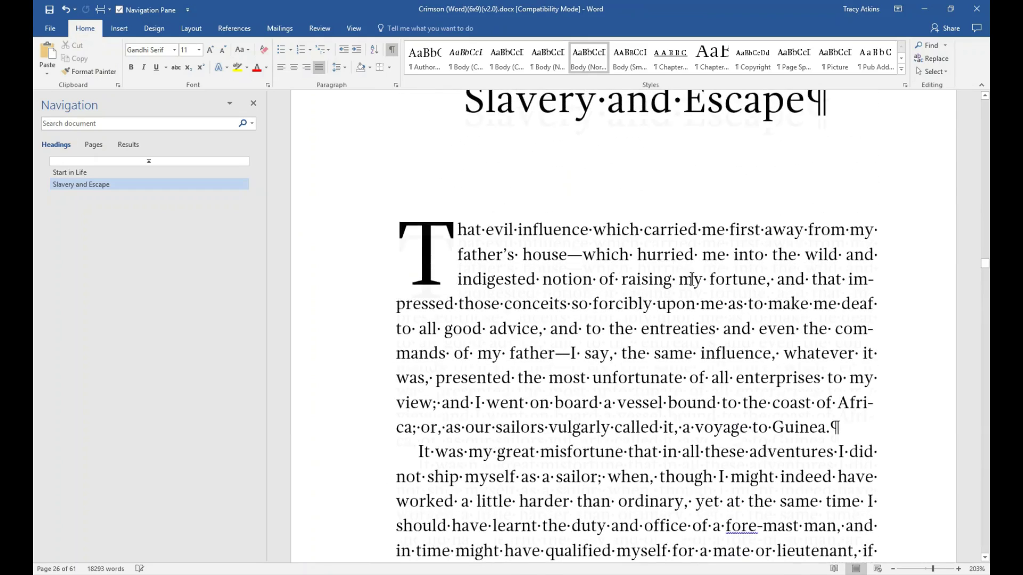
{"action": "scroll", "coordinate": [688, 277], "scroll_direction": "down", "scroll_amount": 2}
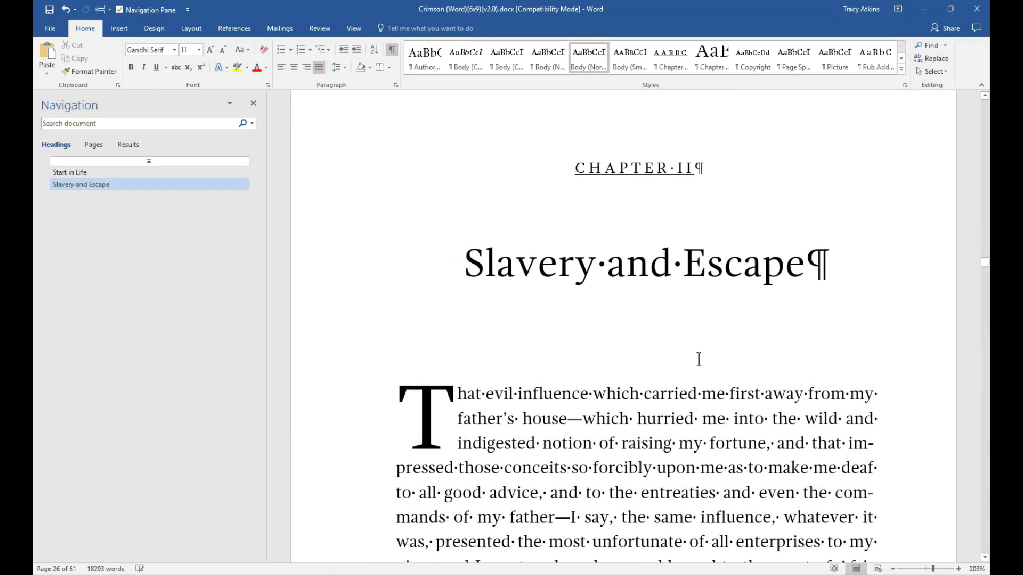
{"action": "scroll", "coordinate": [661, 335], "scroll_direction": "down", "scroll_amount": 2}
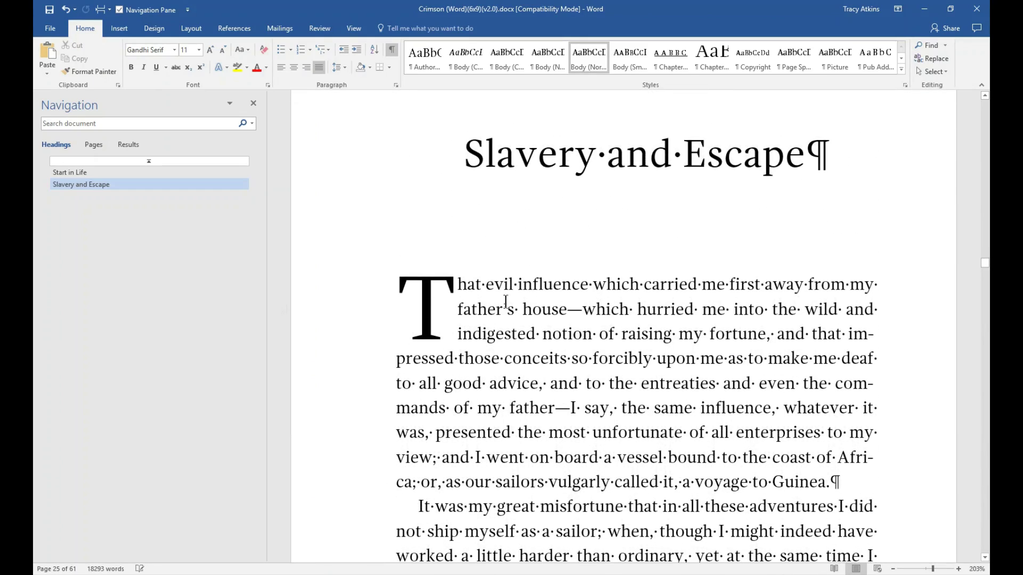
{"action": "scroll", "coordinate": [569, 204], "scroll_direction": "up", "scroll_amount": 3}
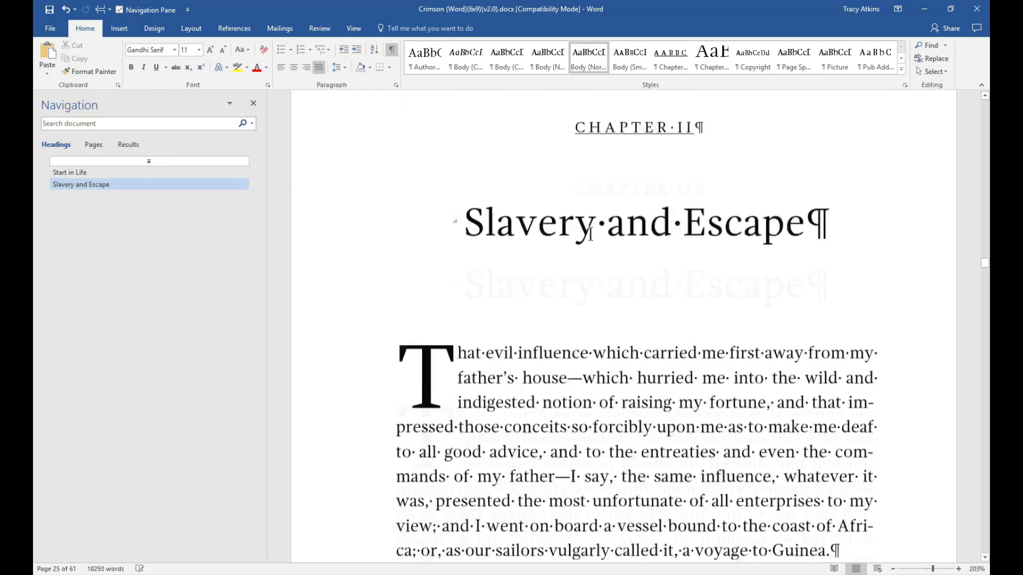
{"action": "scroll", "coordinate": [591, 231], "scroll_direction": "down", "scroll_amount": 5}
{"action": "scroll", "coordinate": [593, 234], "scroll_direction": "down", "scroll_amount": 15}
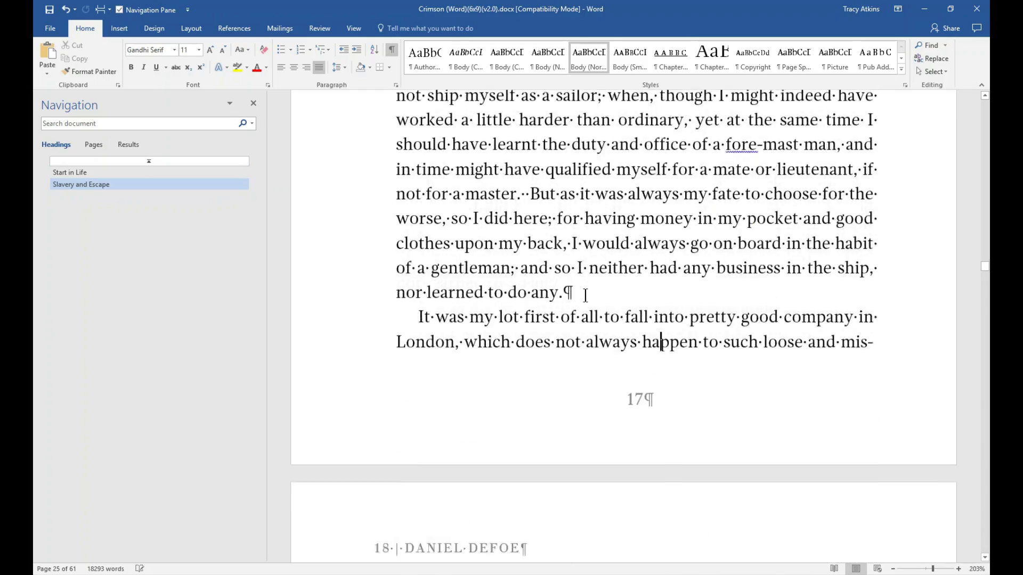
{"action": "scroll", "coordinate": [547, 282], "scroll_direction": "down", "scroll_amount": 10}
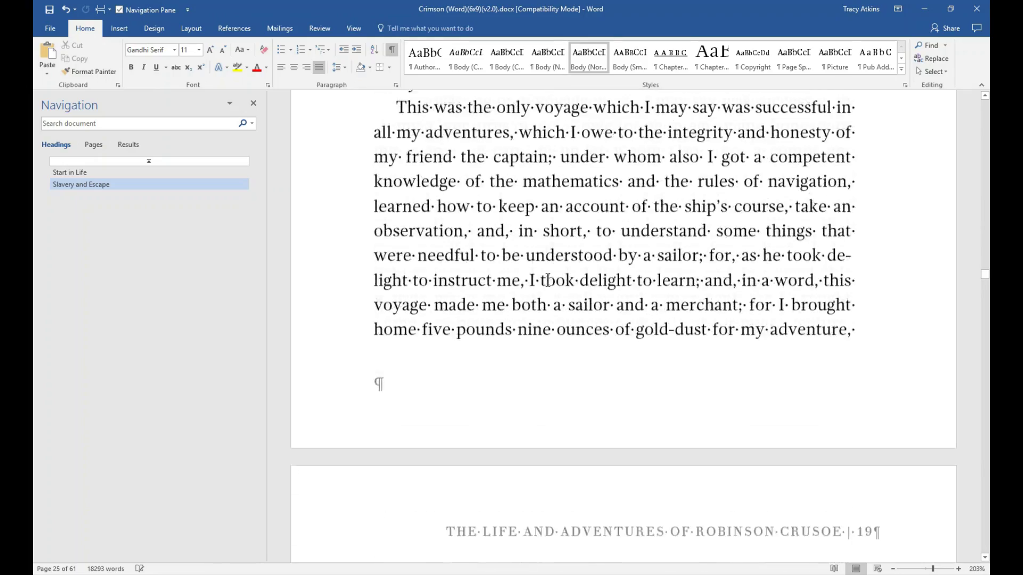
{"action": "scroll", "coordinate": [547, 279], "scroll_direction": "down", "scroll_amount": 10}
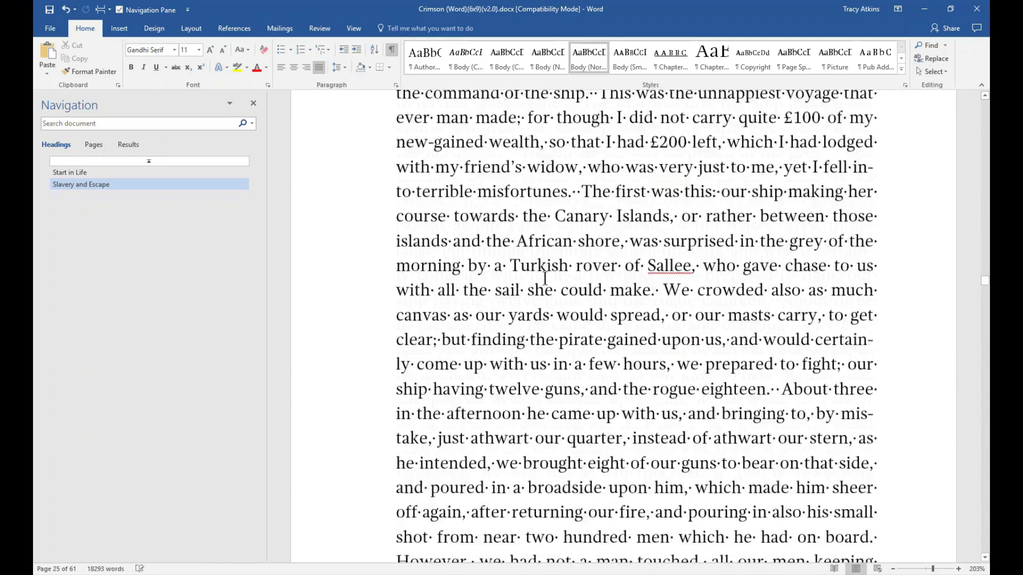
{"action": "scroll", "coordinate": [544, 275], "scroll_direction": "down", "scroll_amount": 10}
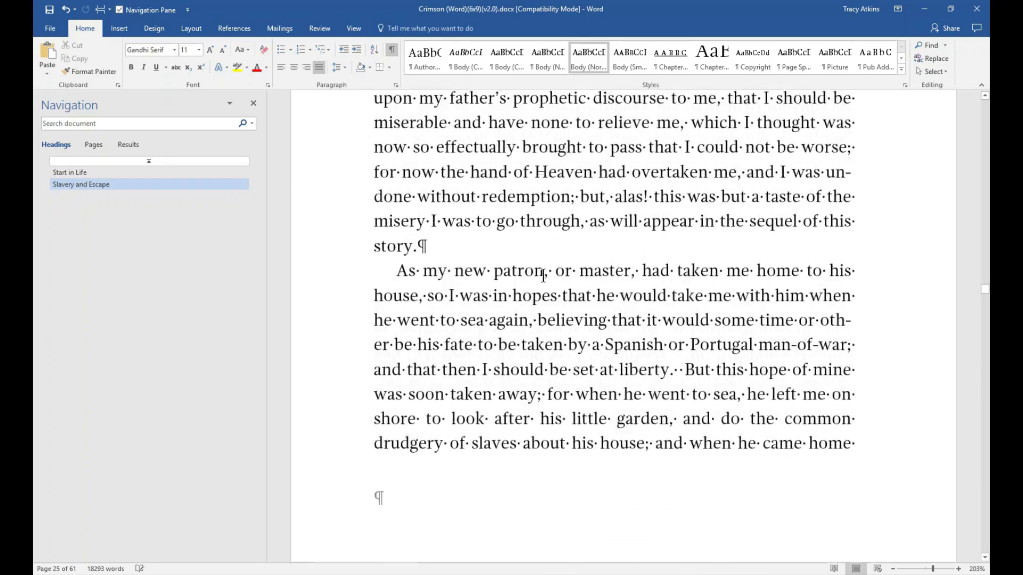
{"action": "scroll", "coordinate": [544, 274], "scroll_direction": "down", "scroll_amount": 10}
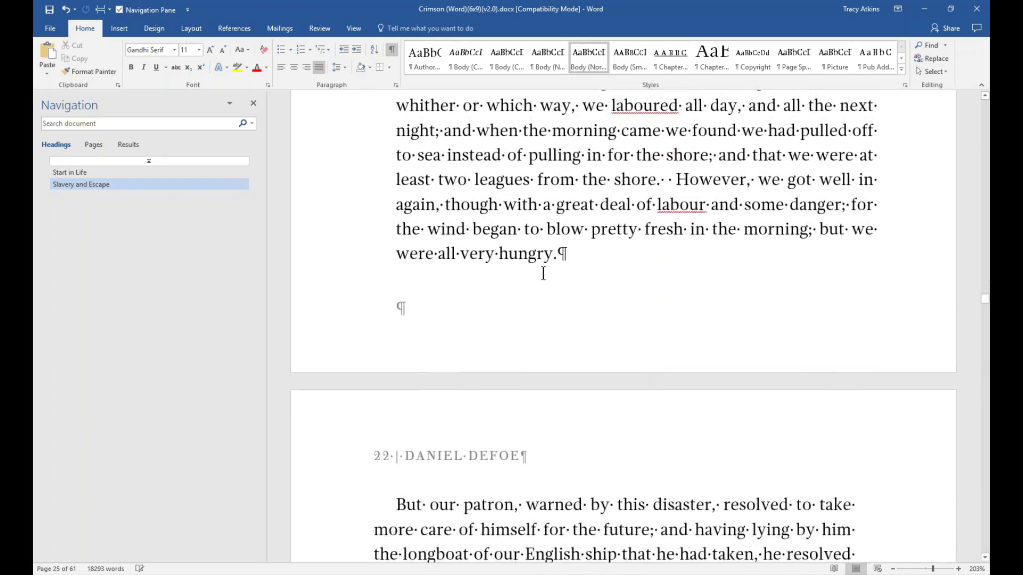
{"action": "scroll", "coordinate": [535, 267], "scroll_direction": "down", "scroll_amount": 10}
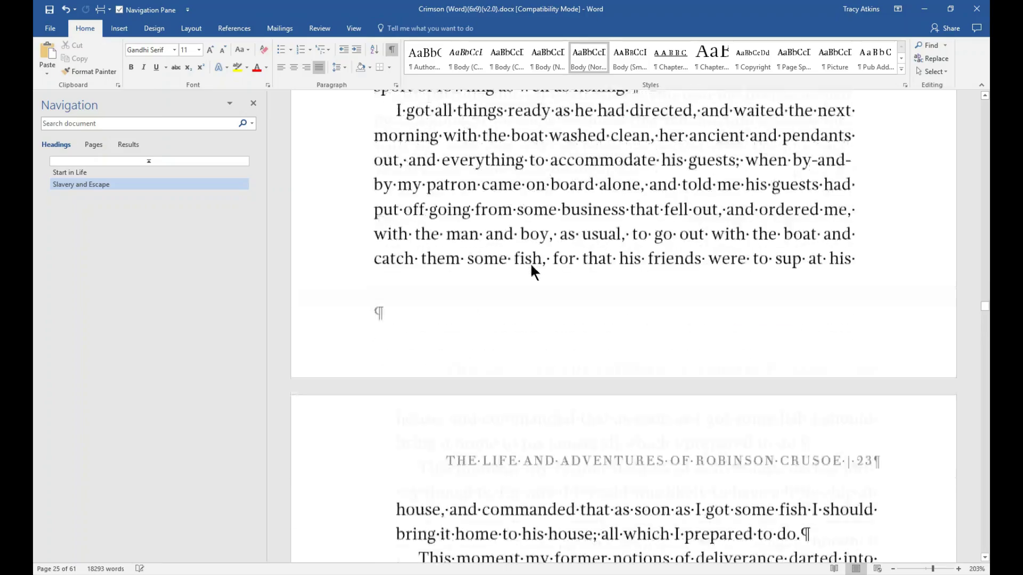
{"action": "scroll", "coordinate": [506, 255], "scroll_direction": "down", "scroll_amount": 10}
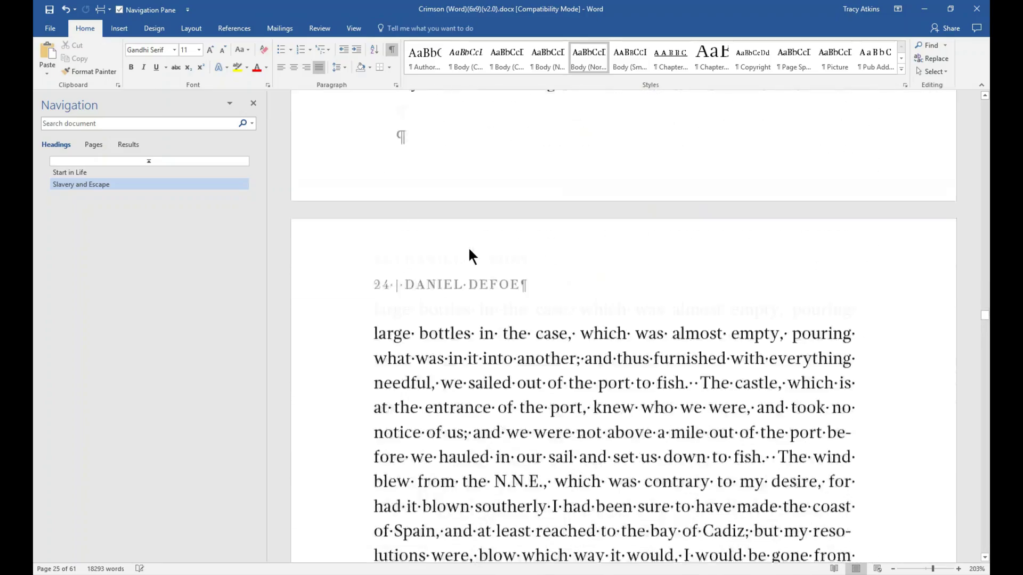
{"action": "scroll", "coordinate": [468, 247], "scroll_direction": "down", "scroll_amount": 10}
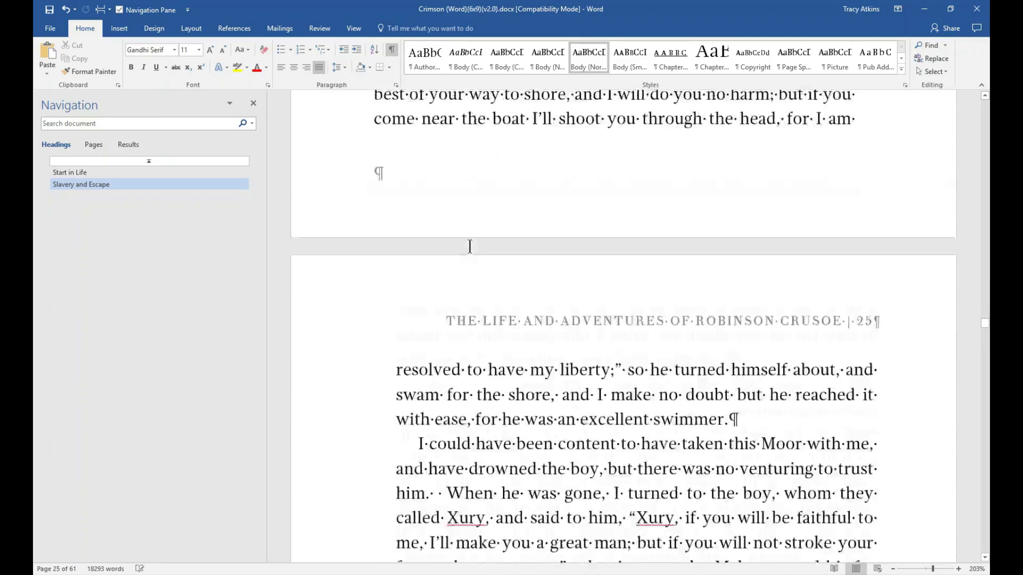
{"action": "scroll", "coordinate": [471, 249], "scroll_direction": "down", "scroll_amount": 10}
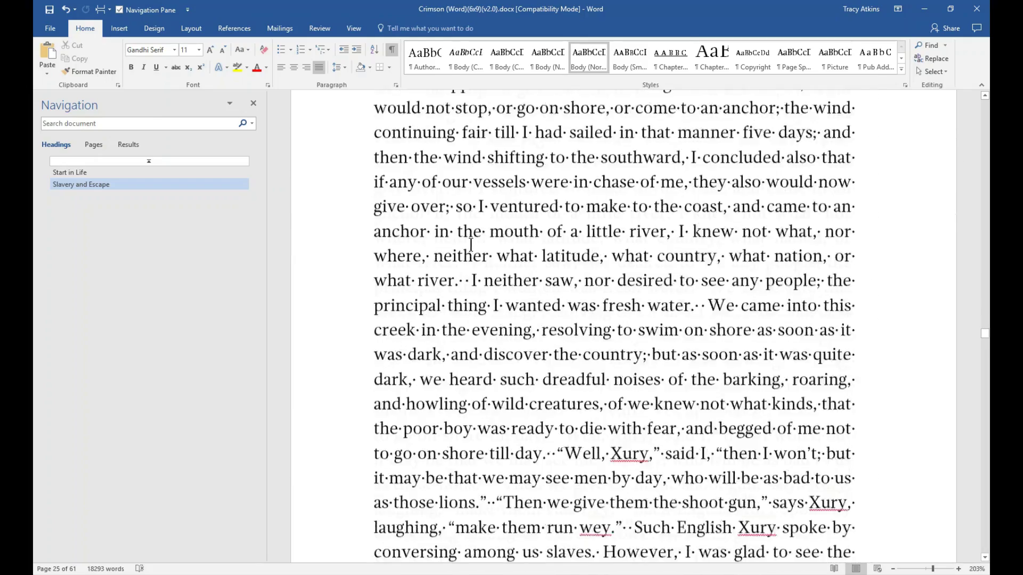
{"action": "scroll", "coordinate": [469, 244], "scroll_direction": "down", "scroll_amount": 10}
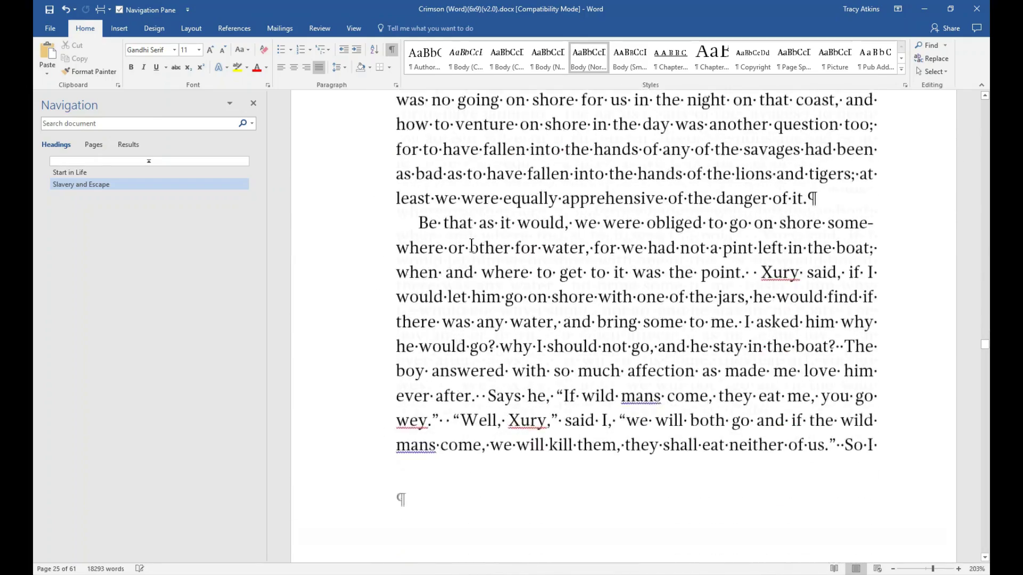
{"action": "scroll", "coordinate": [472, 246], "scroll_direction": "down", "scroll_amount": 10}
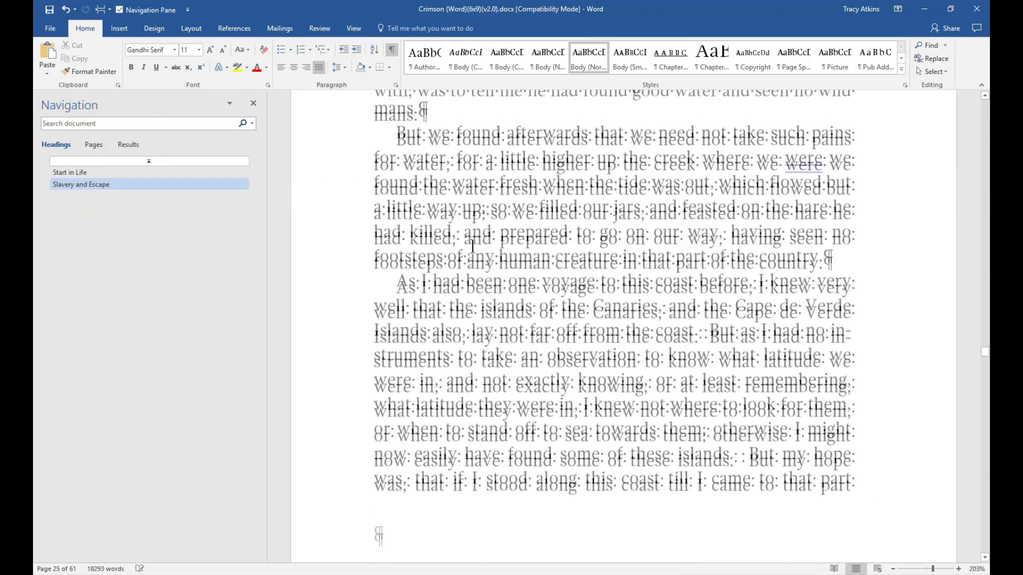
{"action": "scroll", "coordinate": [471, 248], "scroll_direction": "down", "scroll_amount": 10}
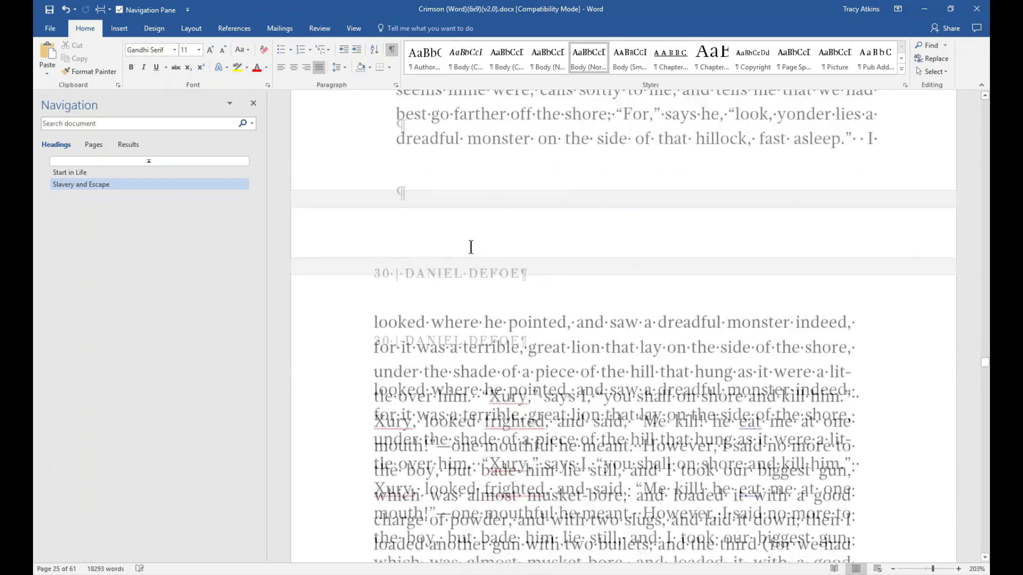
{"action": "scroll", "coordinate": [469, 246], "scroll_direction": "down", "scroll_amount": 8}
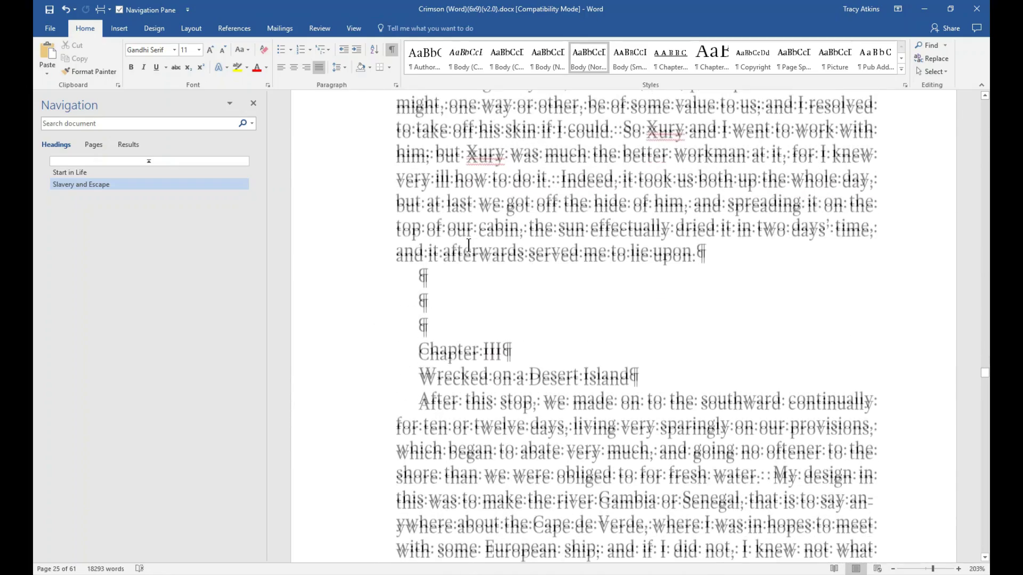
{"action": "scroll", "coordinate": [541, 300], "scroll_direction": "up", "scroll_amount": 3}
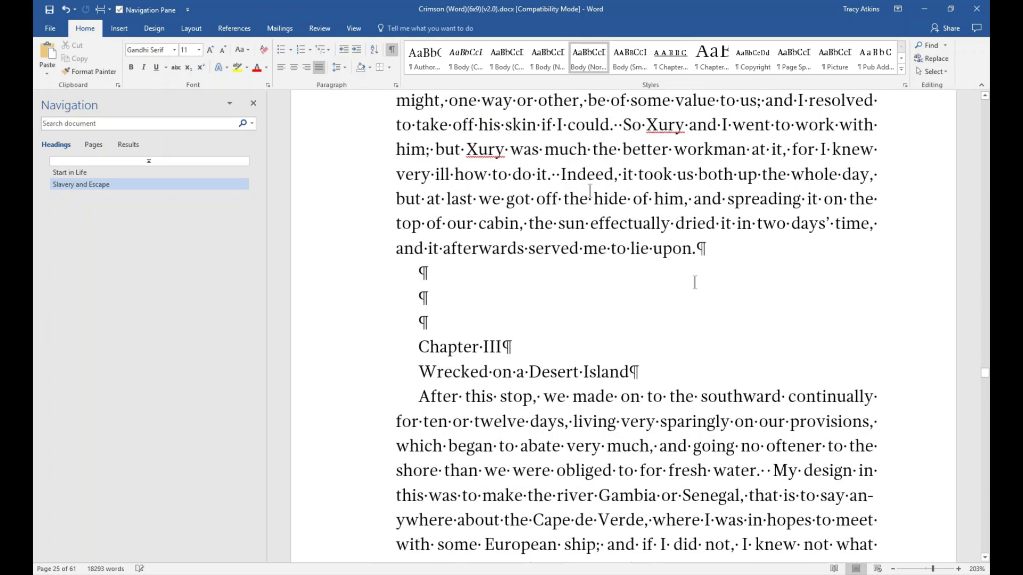
Remove the surplus empty paragraphs above the "Chapter III" line, keeping a single empty paragraph there.
{"action": "left_click", "coordinate": [426, 273]}
{"action": "key", "text": "Delete"}
{"action": "key", "text": "Delete"}
{"action": "key", "text": "Delete"}
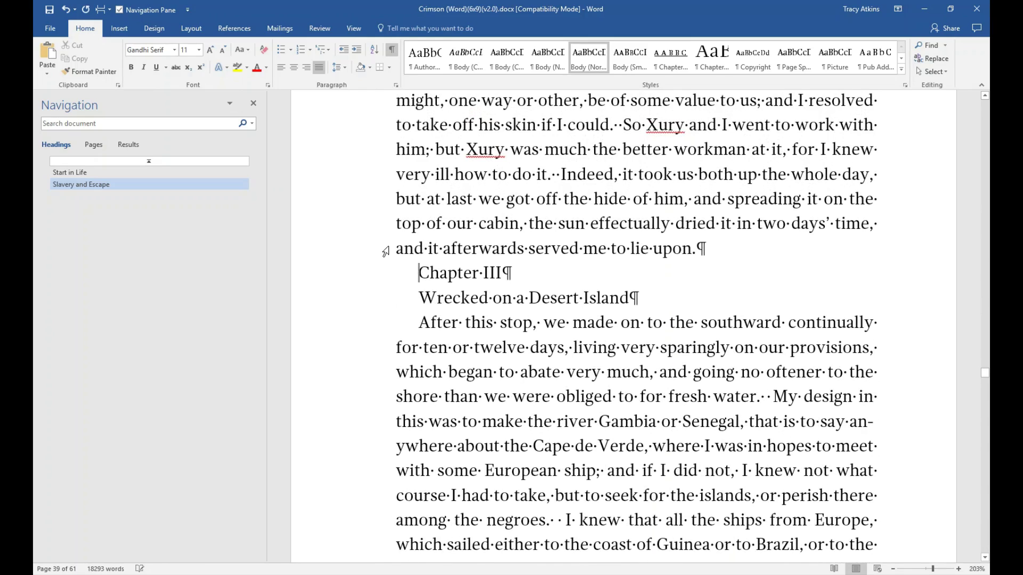
{"action": "key", "text": "ctrl+z"}
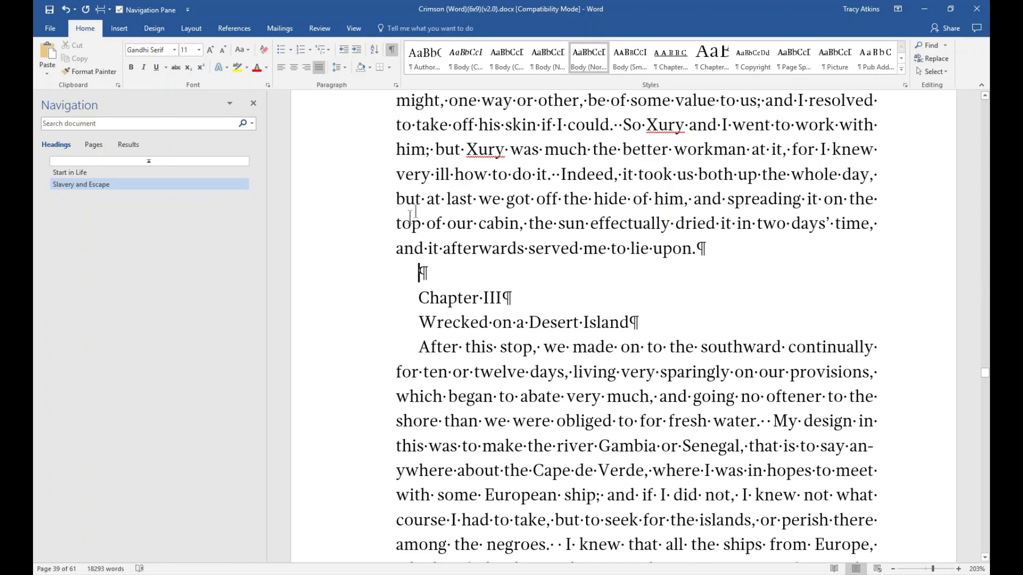
Insert an Odd Page section break before "Chapter III" and move the break onto its own line below the preceding paragraph.
{"action": "left_click", "coordinate": [190, 29]}
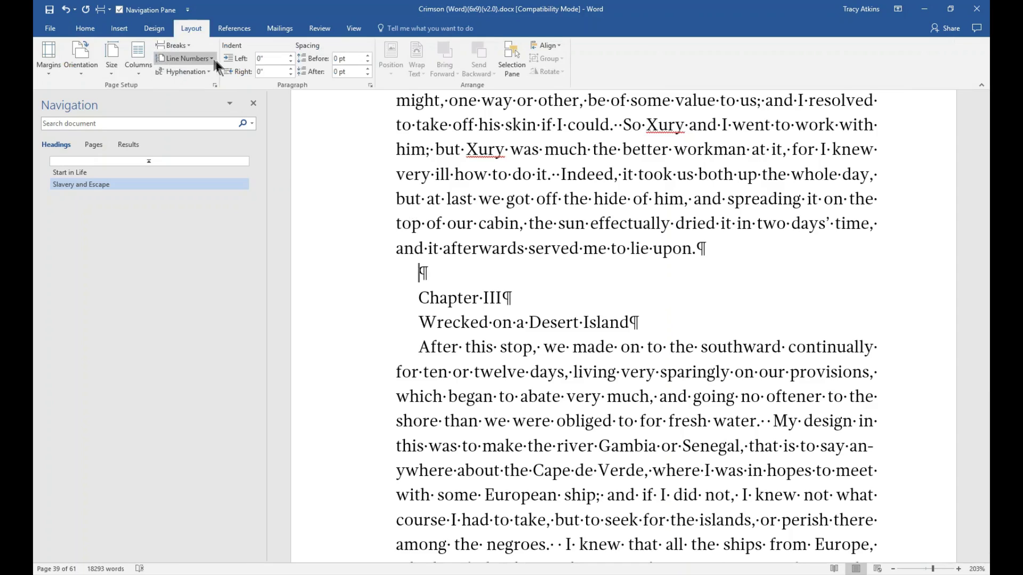
{"action": "left_click", "coordinate": [188, 46]}
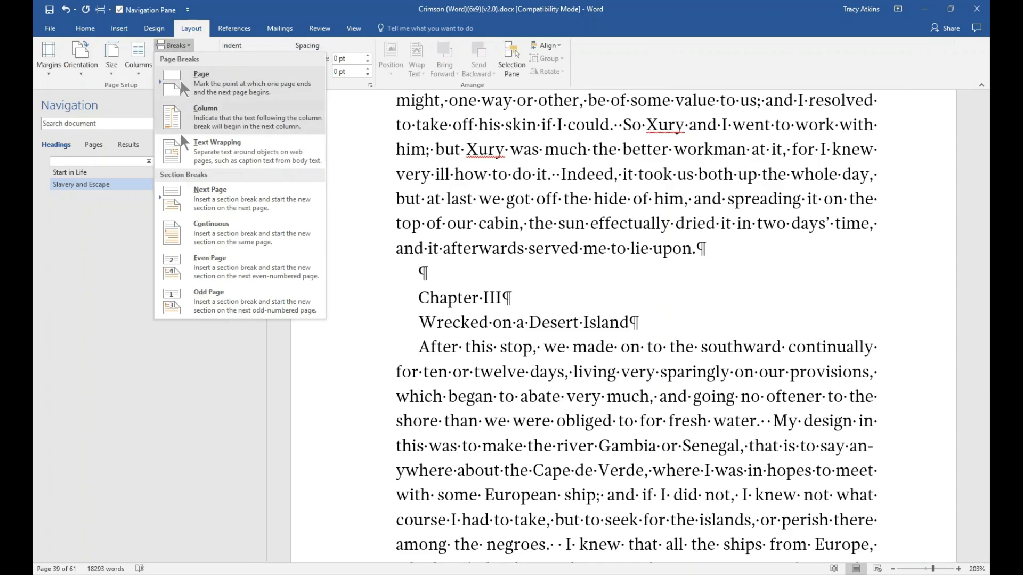
{"action": "left_click", "coordinate": [238, 302]}
{"action": "key", "text": "Up"}
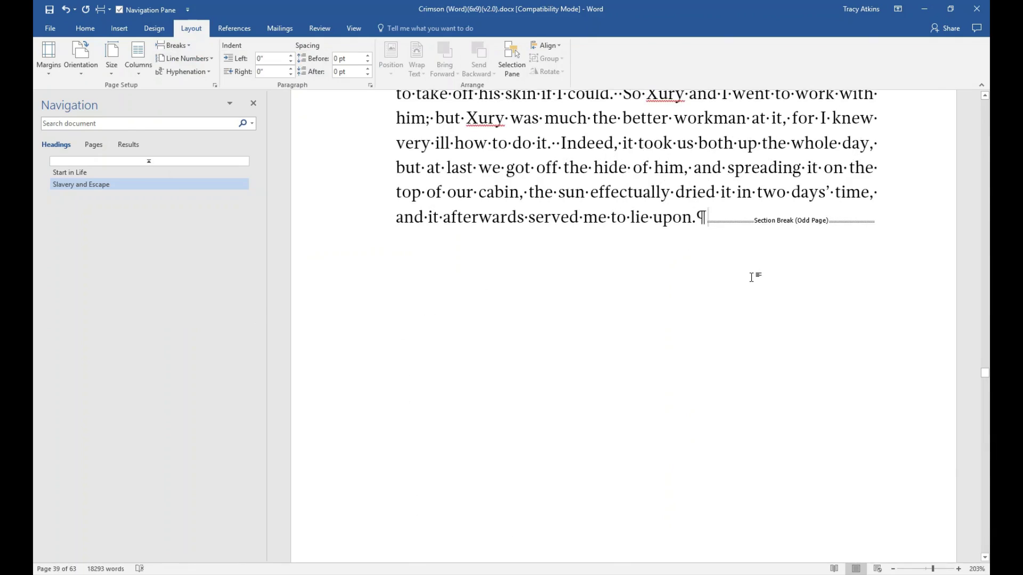
{"action": "key", "text": "Return"}
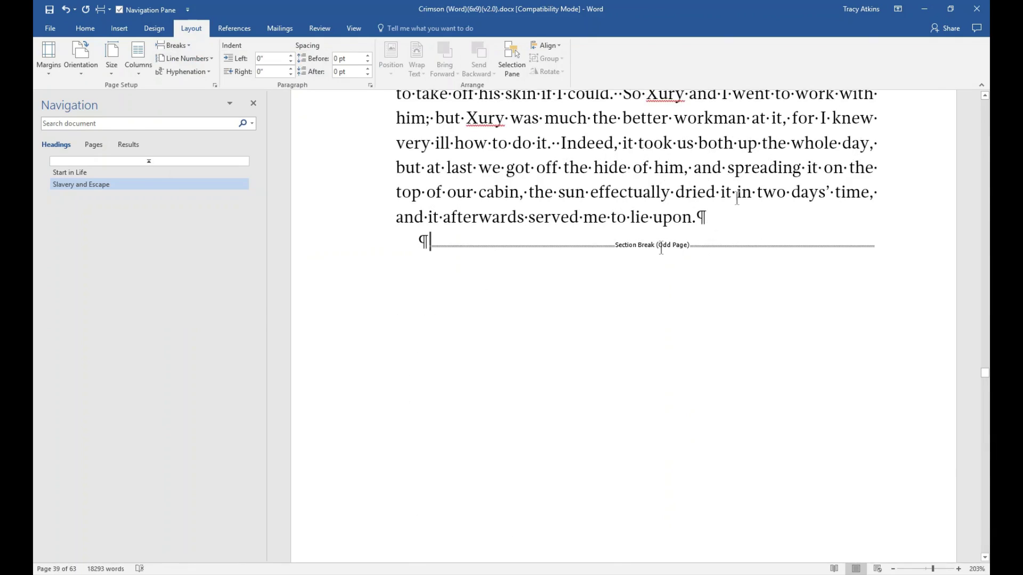
Remove the empty paragraph above "Chapter III" and apply the underlined chapter number style to that line.
{"action": "scroll", "coordinate": [582, 238], "scroll_direction": "down", "scroll_amount": 15}
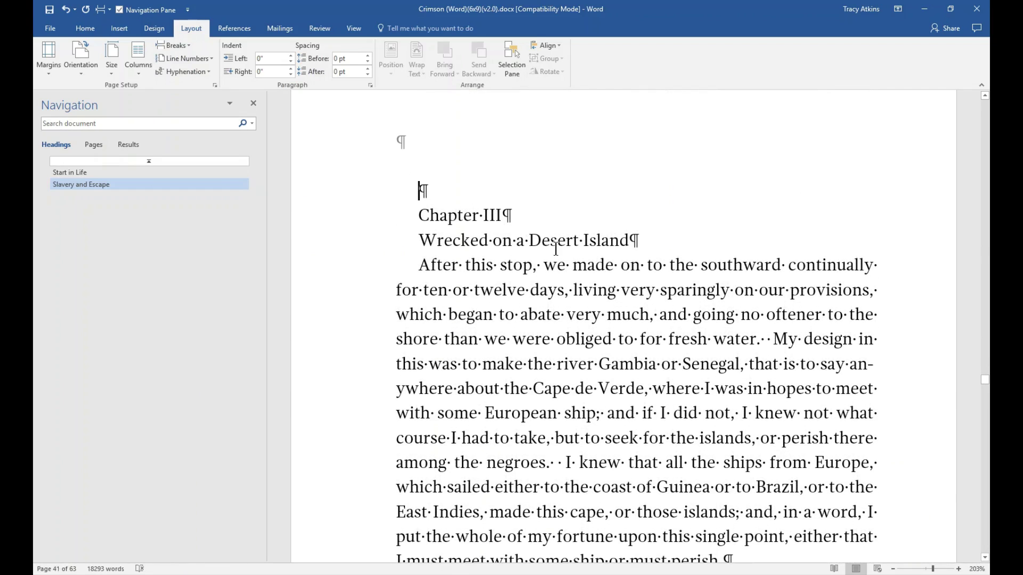
{"action": "key", "text": "BackSpace"}
{"action": "left_click", "coordinate": [457, 191]}
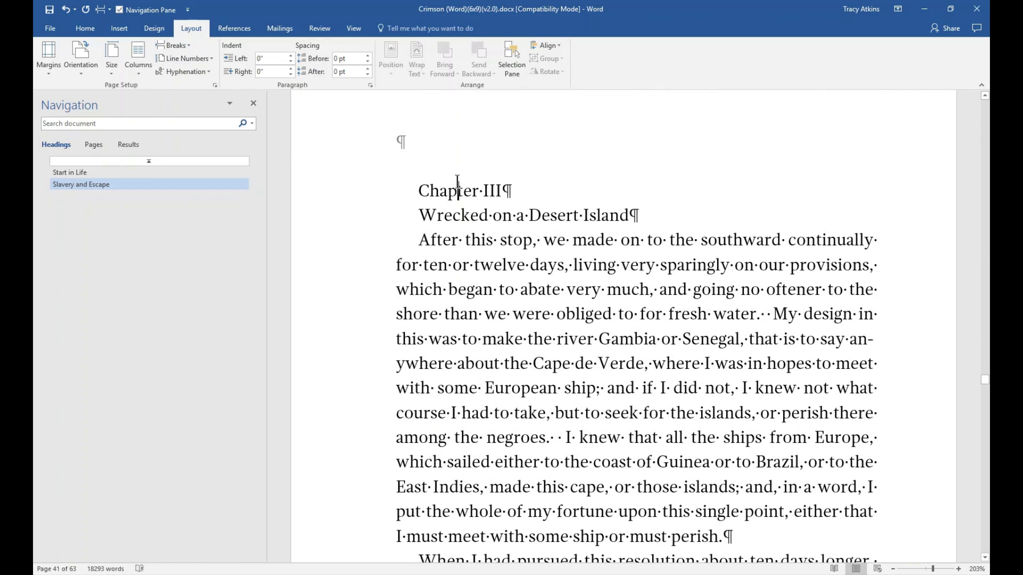
{"action": "left_click", "coordinate": [91, 31]}
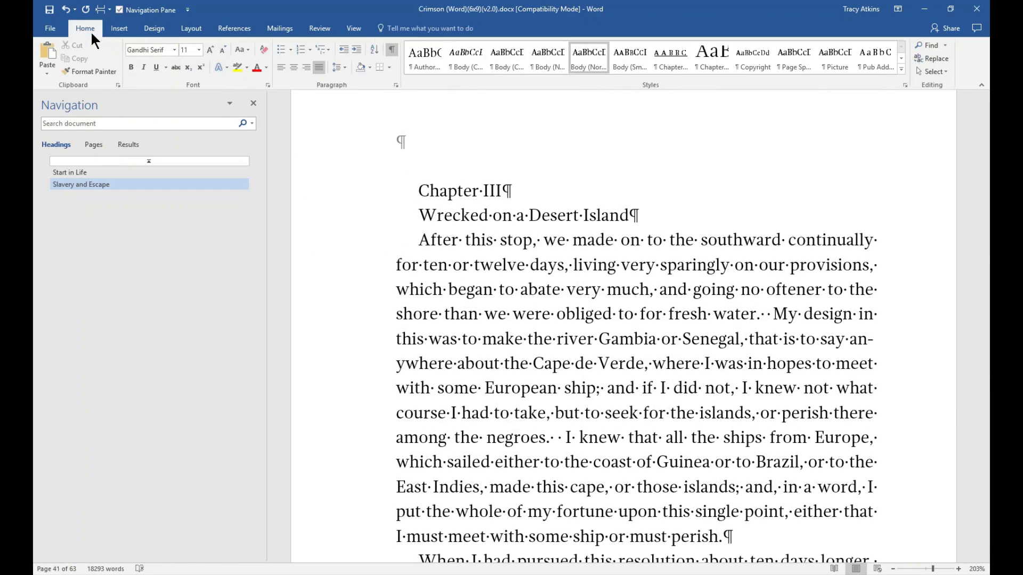
{"action": "left_click", "coordinate": [667, 62]}
Apply the large chapter title style to "Wrecked on a Desert Island" and insert a line break before "Desert".
{"action": "left_click", "coordinate": [597, 317]}
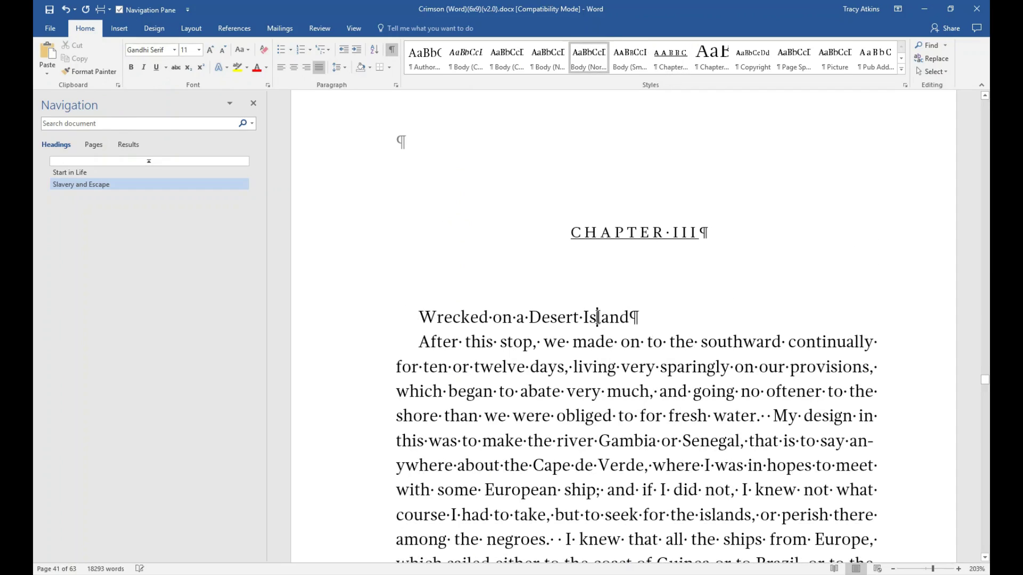
{"action": "left_click", "coordinate": [720, 62]}
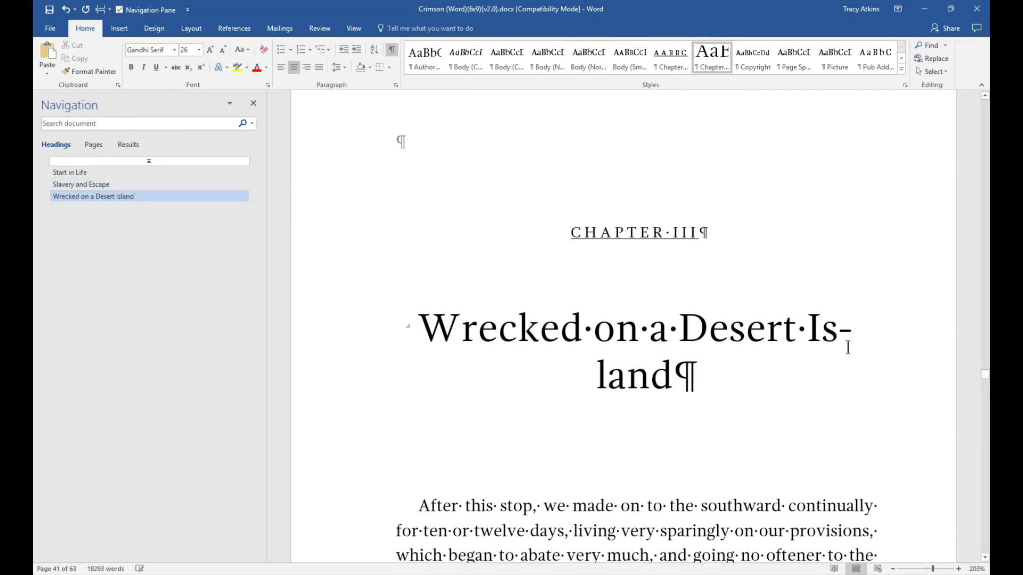
{"action": "left_click", "coordinate": [680, 329]}
{"action": "key", "text": "shift+Return"}
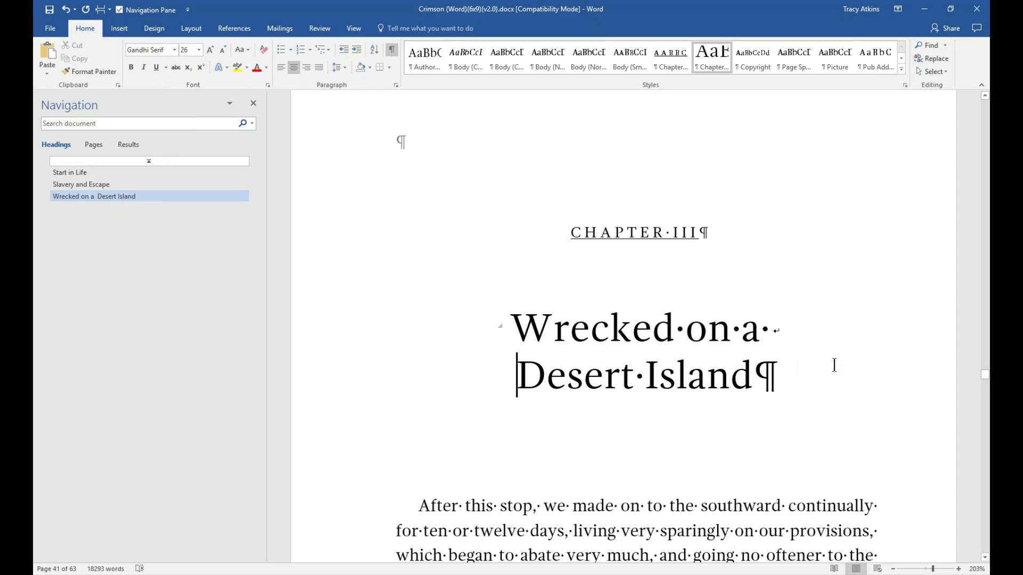
{"action": "scroll", "coordinate": [576, 416], "scroll_direction": "down", "scroll_amount": 1}
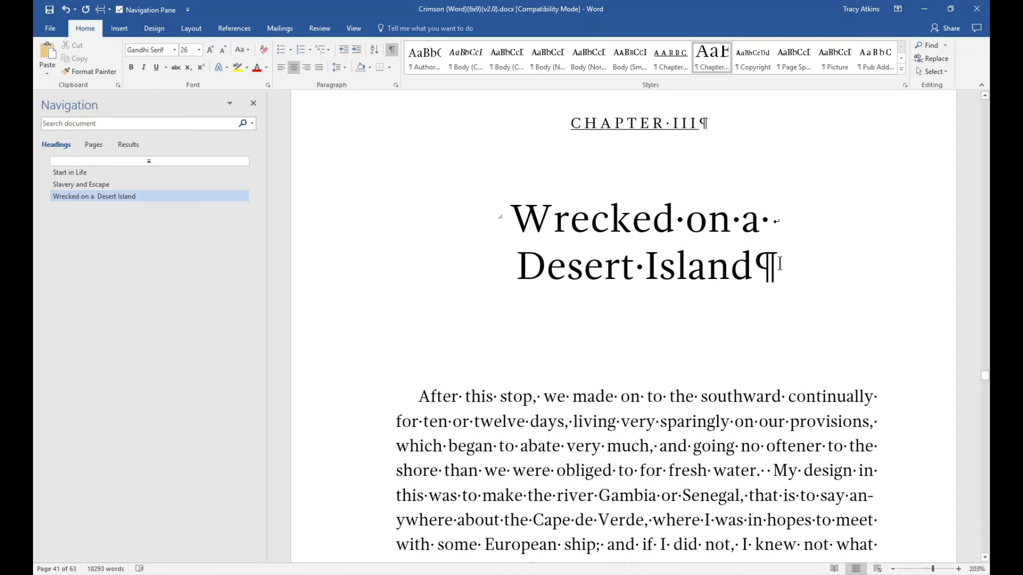
{"action": "left_click", "coordinate": [774, 222]}
Apply the unindented body style to the chapter's first paragraph, starting "After this stop".
{"action": "scroll", "coordinate": [473, 390], "scroll_direction": "down", "scroll_amount": 3}
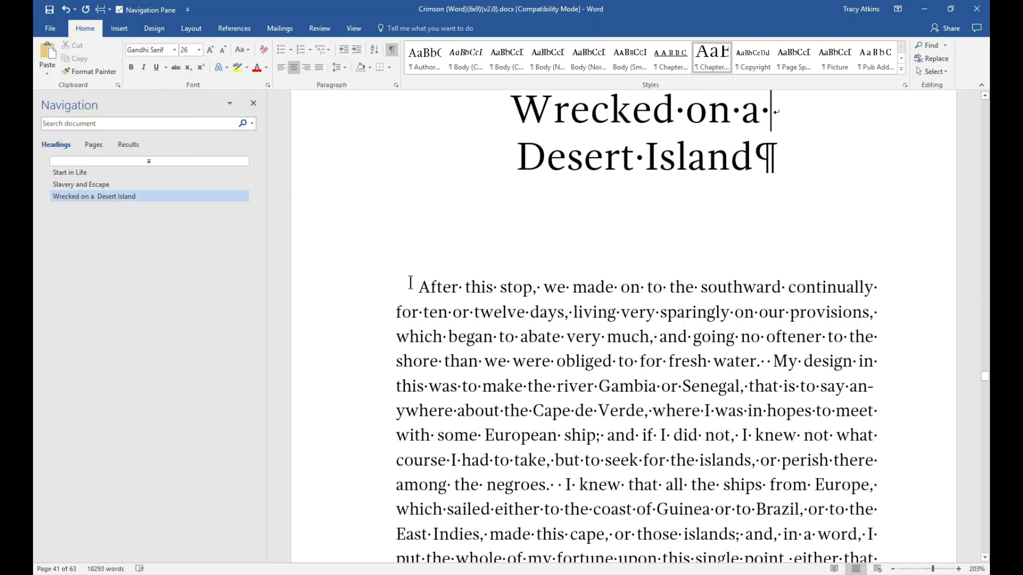
{"action": "left_click", "coordinate": [418, 287]}
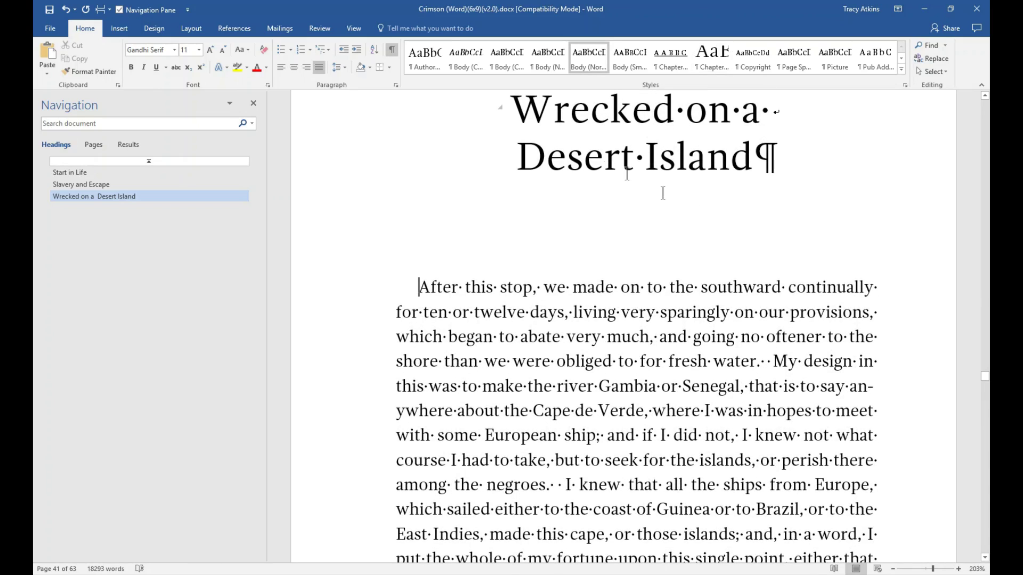
{"action": "left_click", "coordinate": [552, 64]}
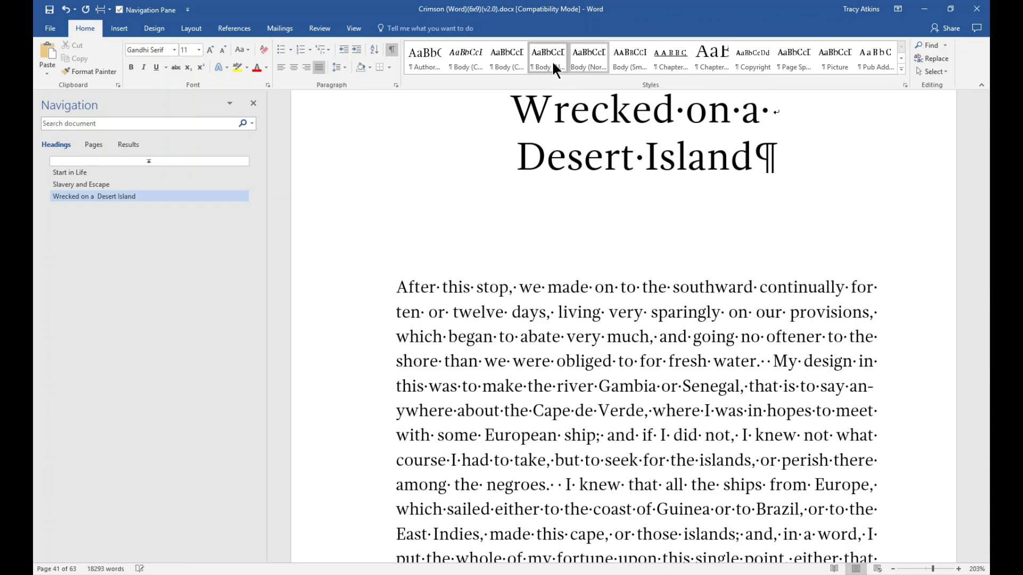
Give the "A" of "After this stop" a Dropped style drop cap.
{"action": "left_click_drag", "start_coordinate": [396, 287], "coordinate": [408, 287]}
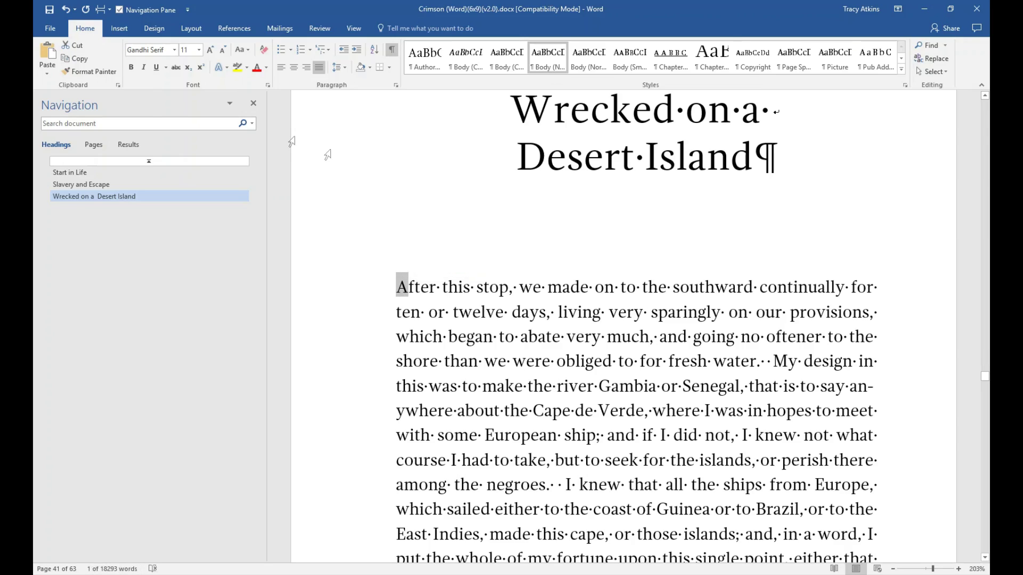
{"action": "left_click", "coordinate": [117, 29]}
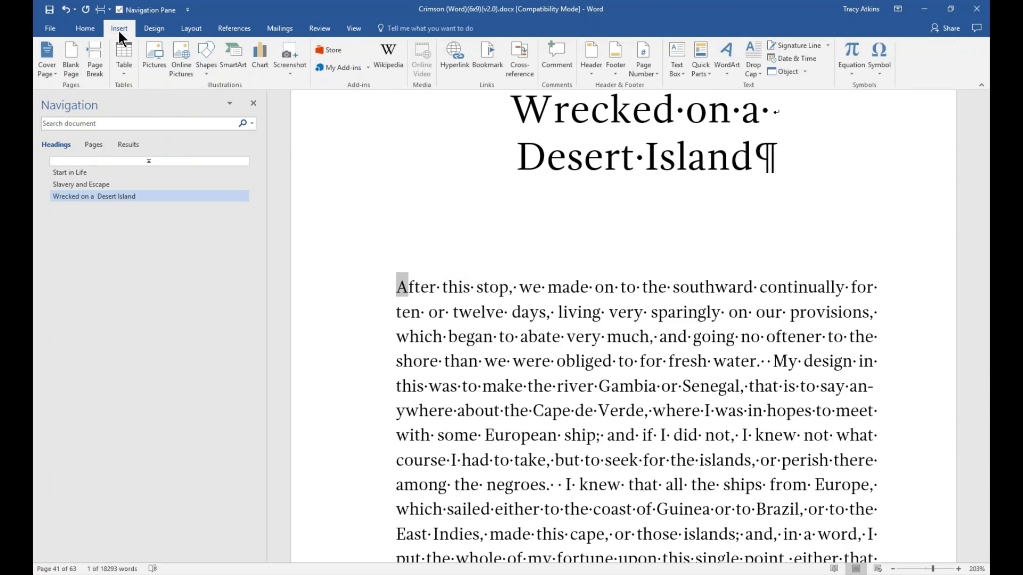
{"action": "left_click", "coordinate": [754, 62]}
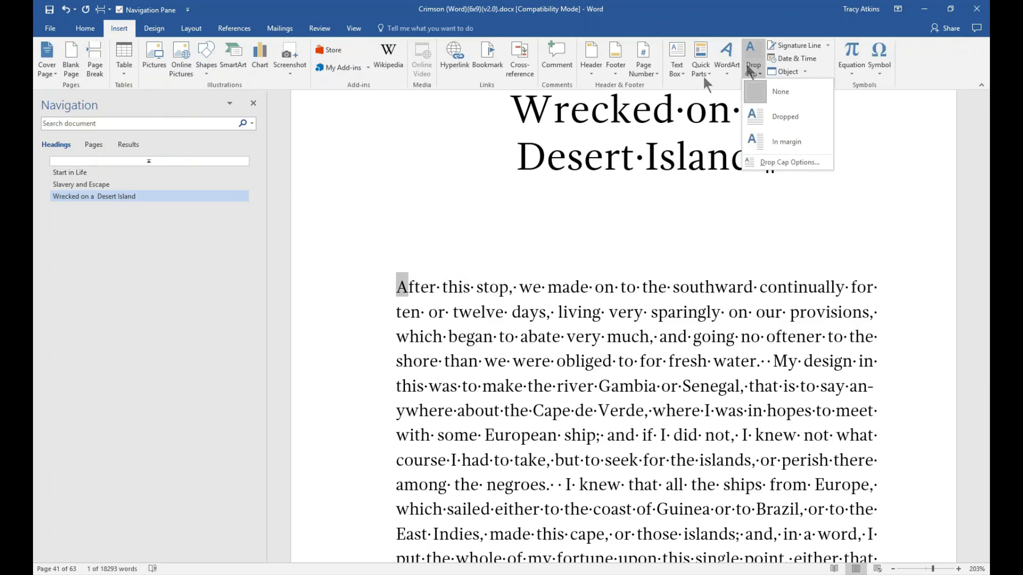
{"action": "left_click", "coordinate": [795, 121]}
{"action": "left_click", "coordinate": [690, 352]}
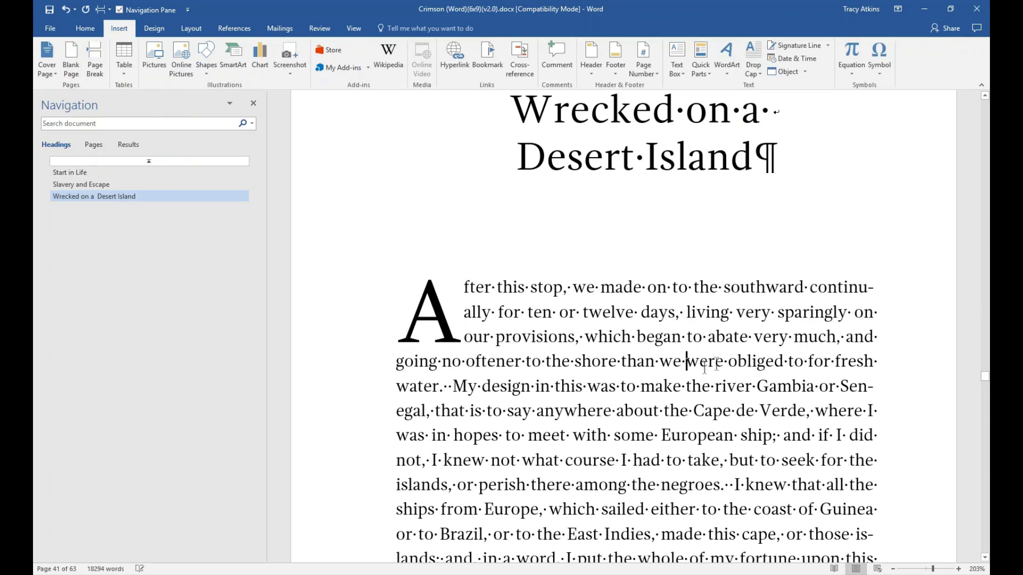
Check the page numbers in the footer and headers of Chapter III's first pages, and inspect the chapter's last page.
{"action": "scroll", "coordinate": [730, 352], "scroll_direction": "up", "scroll_amount": 3}
{"action": "scroll", "coordinate": [730, 351], "scroll_direction": "down", "scroll_amount": 9}
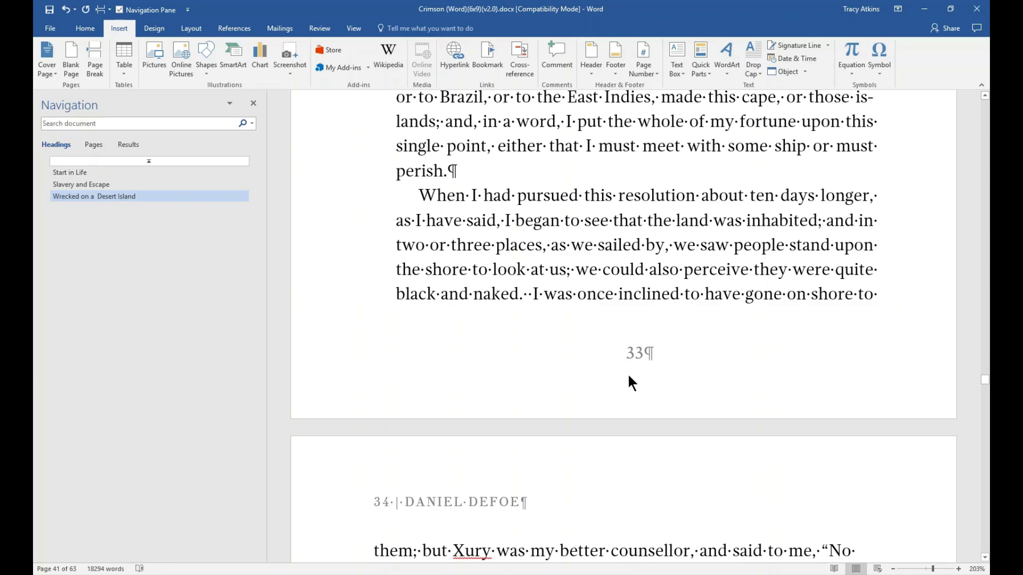
{"action": "scroll", "coordinate": [605, 372], "scroll_direction": "down", "scroll_amount": 2}
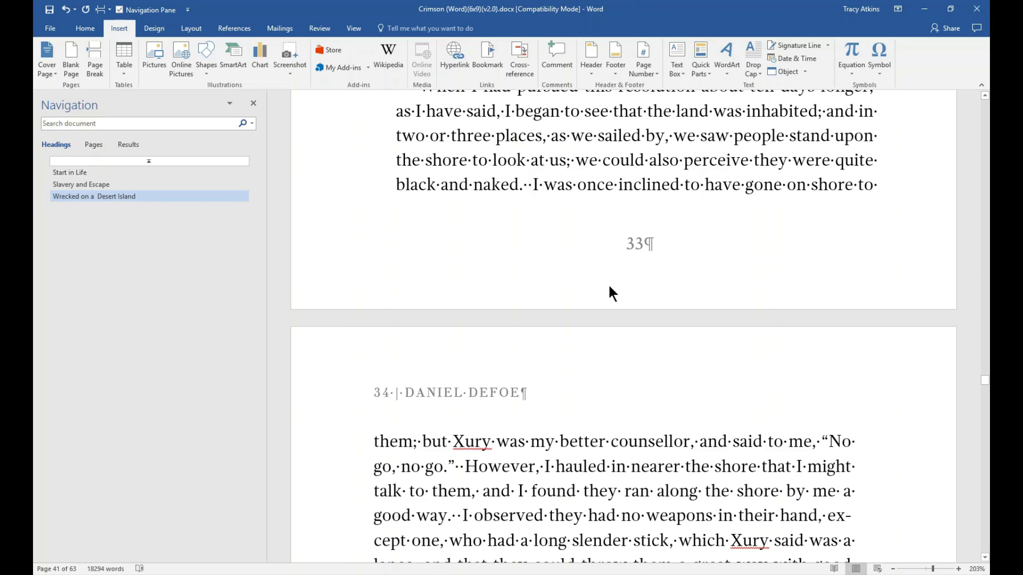
{"action": "scroll", "coordinate": [616, 289], "scroll_direction": "down", "scroll_amount": 3}
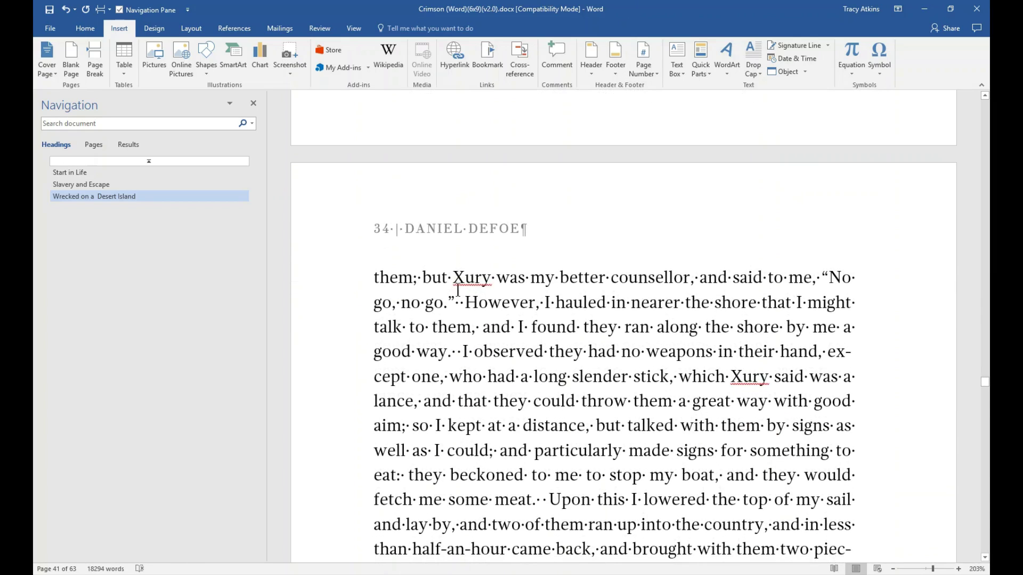
{"action": "scroll", "coordinate": [524, 231], "scroll_direction": "down", "scroll_amount": 15}
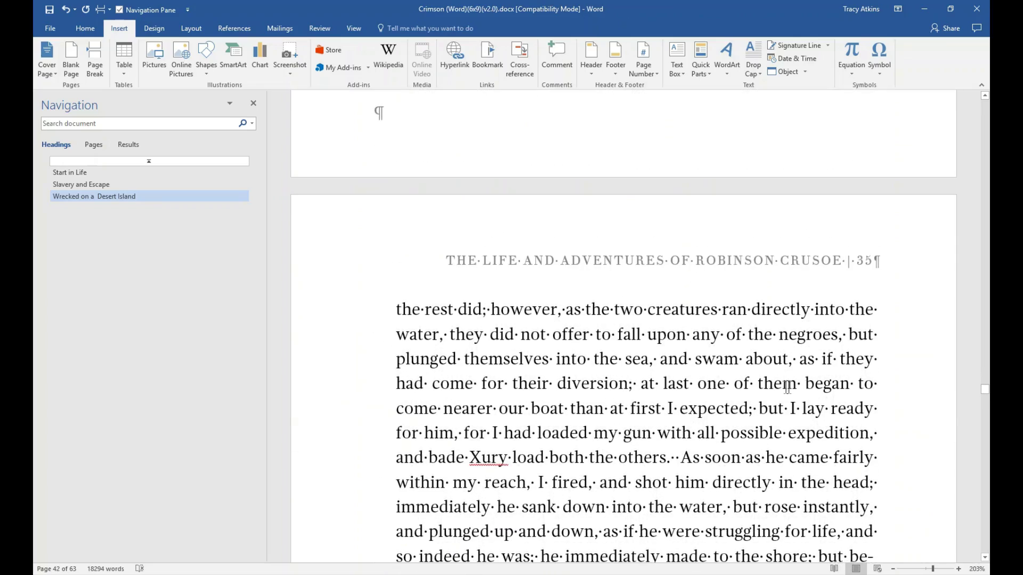
{"action": "scroll", "coordinate": [737, 275], "scroll_direction": "down", "scroll_amount": 3}
{"action": "left_click_drag", "start_coordinate": [985, 396], "coordinate": [971, 536]}
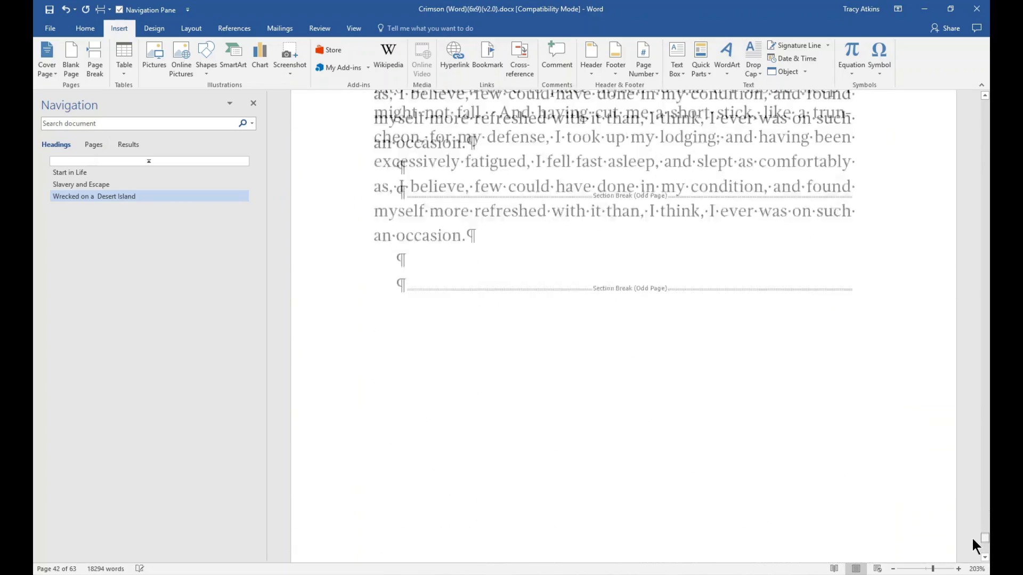
{"action": "scroll", "coordinate": [612, 378], "scroll_direction": "up", "scroll_amount": 3}
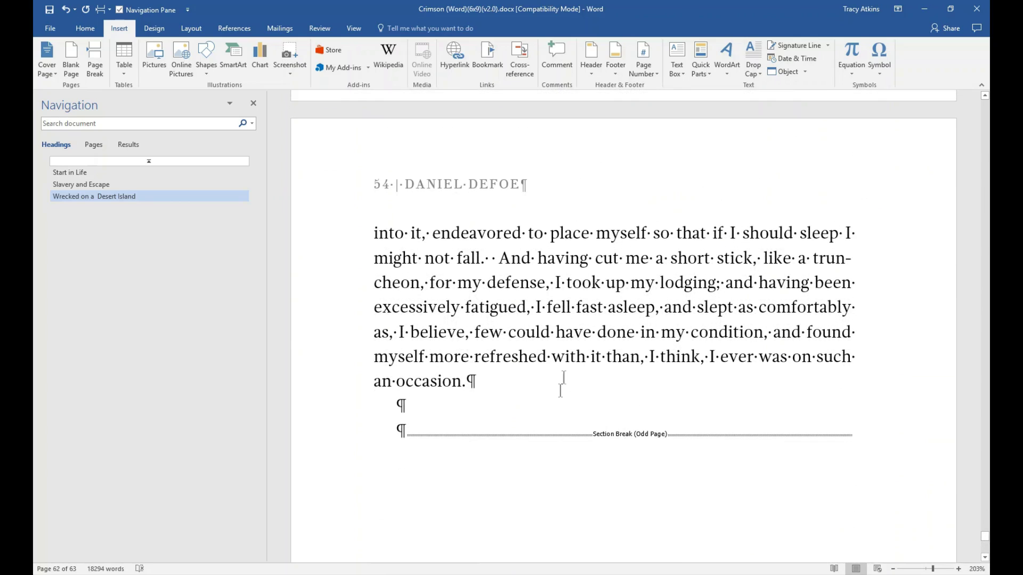
Replace the "ABOUT THE AUTHOR" heading on the author page with "Daniel Defoe".
{"action": "scroll", "coordinate": [618, 356], "scroll_direction": "down", "scroll_amount": 20}
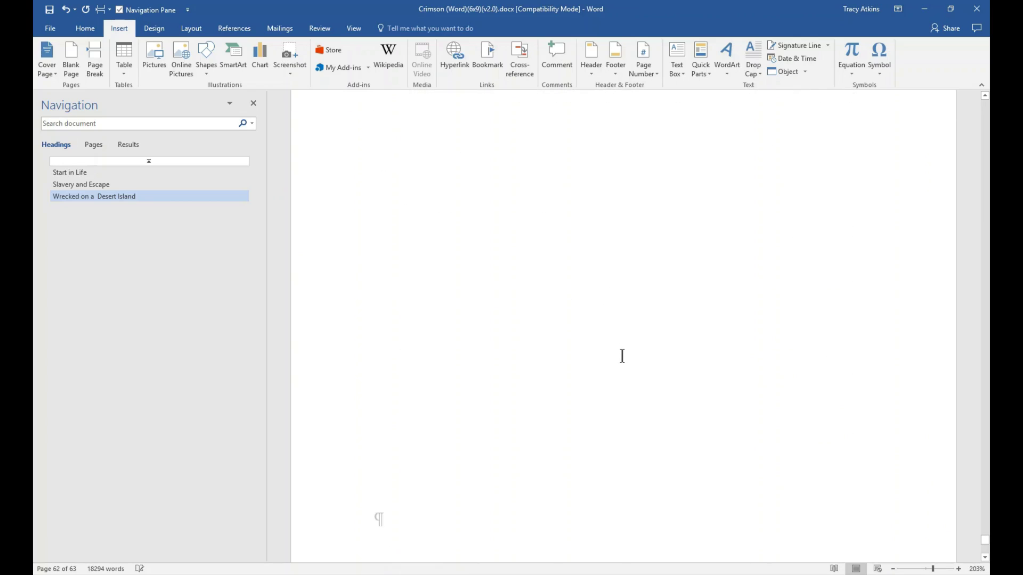
{"action": "scroll", "coordinate": [623, 348], "scroll_direction": "down", "scroll_amount": 4}
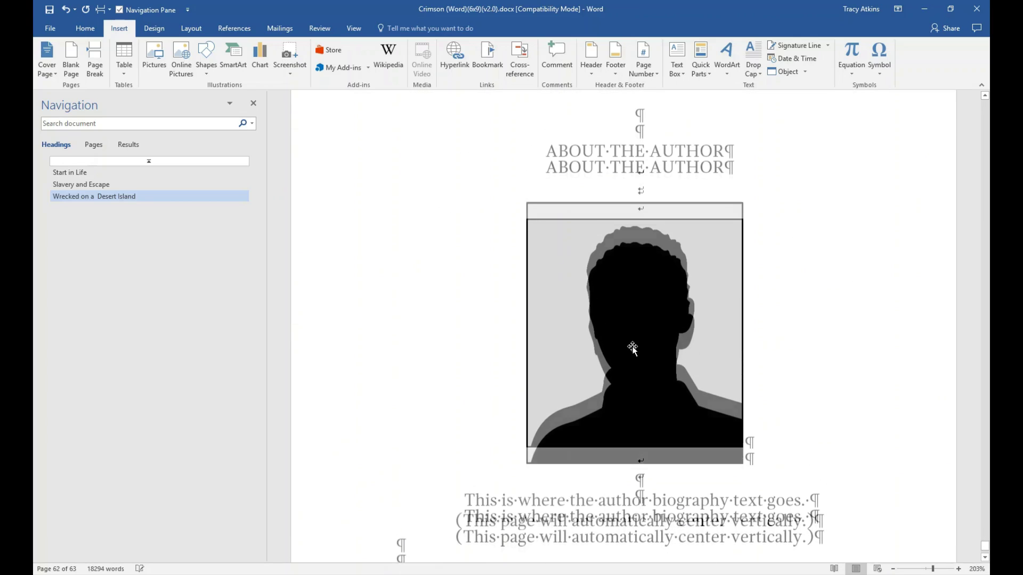
{"action": "left_click_drag", "start_coordinate": [735, 177], "coordinate": [574, 179]}
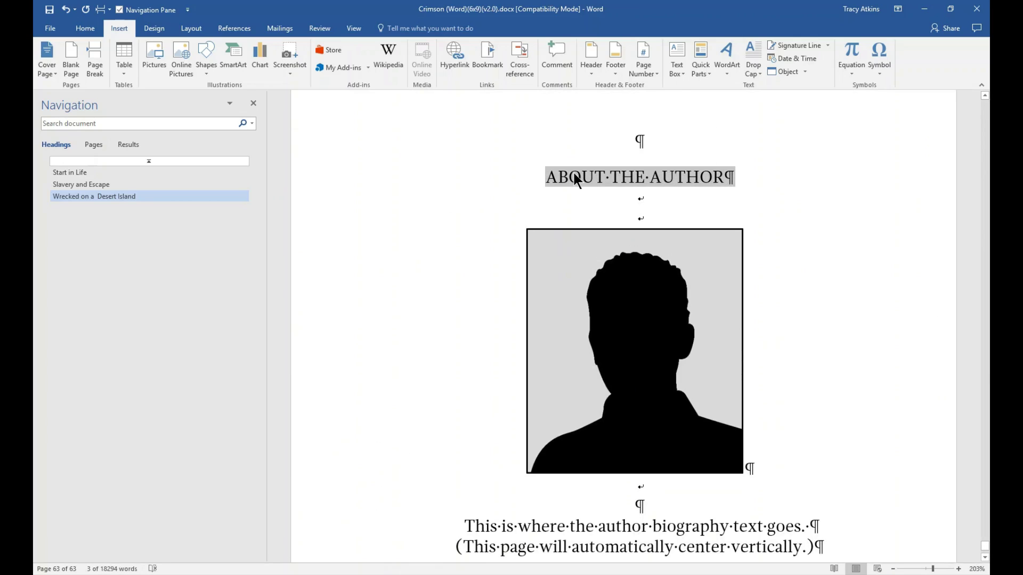
{"action": "type", "text": "Danie"}
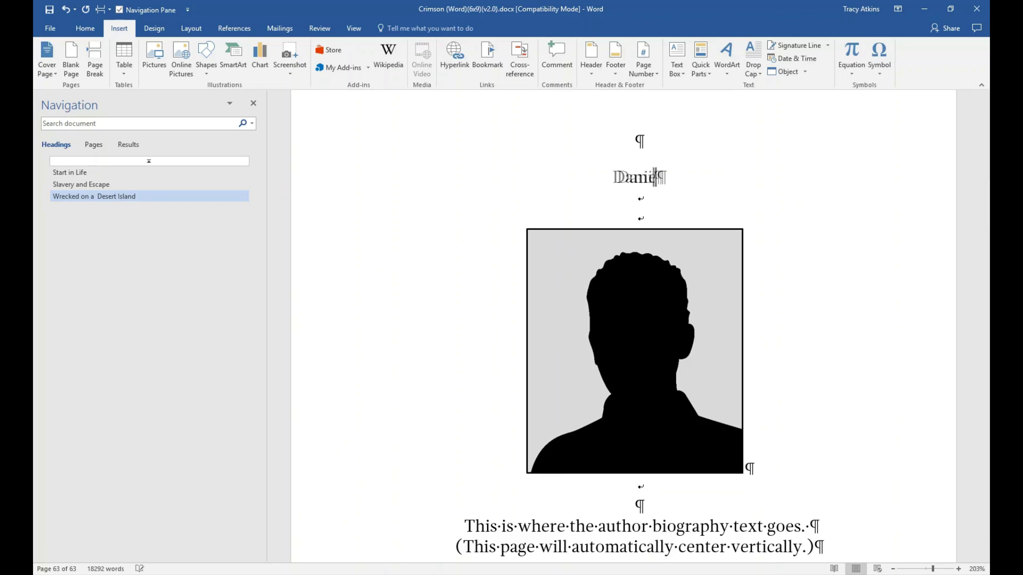
{"action": "type", "text": "l De"}
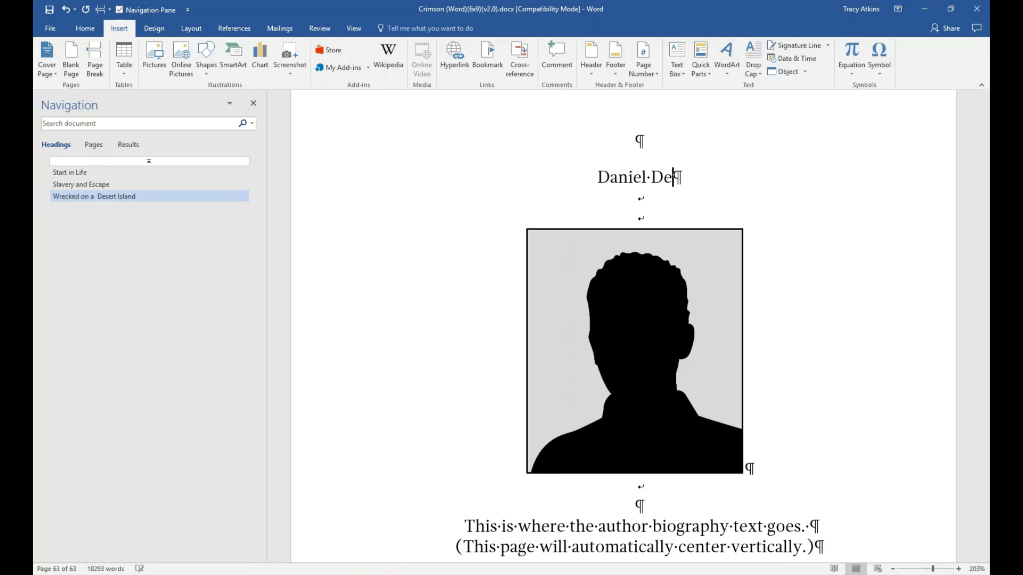
{"action": "type", "text": "foe"}
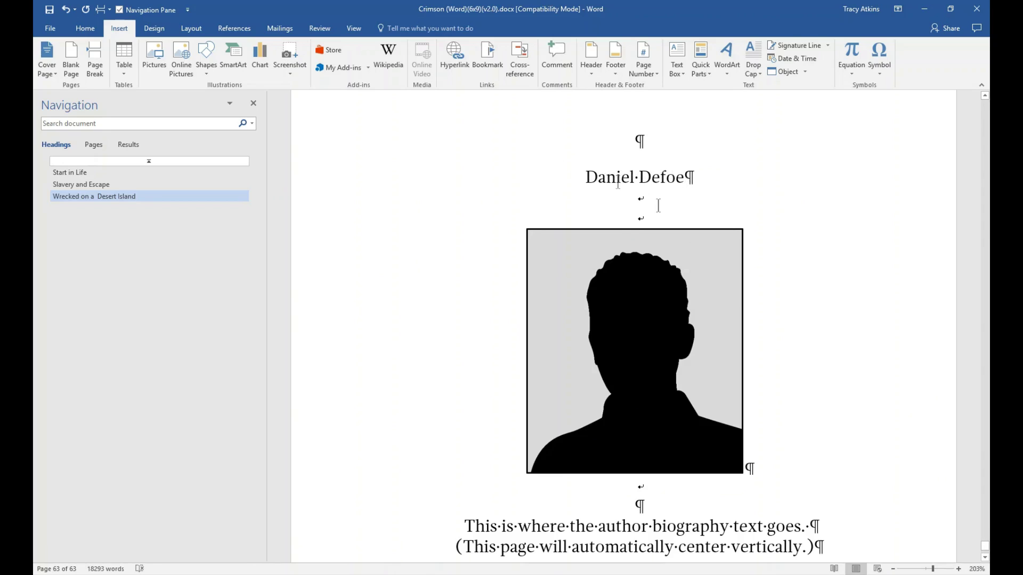
Zoom to One Page and review the layout and headers of Chapter III's closing pages up to the section break.
{"action": "scroll", "coordinate": [573, 395], "scroll_direction": "down", "scroll_amount": 3}
{"action": "scroll", "coordinate": [689, 384], "scroll_direction": "up", "scroll_amount": 3}
{"action": "left_click", "coordinate": [354, 29]}
{"action": "left_click", "coordinate": [283, 45]}
{"action": "scroll", "coordinate": [603, 259], "scroll_direction": "up", "scroll_amount": 3}
{"action": "scroll", "coordinate": [765, 320], "scroll_direction": "up", "scroll_amount": 15}
{"action": "scroll", "coordinate": [764, 323], "scroll_direction": "up", "scroll_amount": 10}
{"action": "scroll", "coordinate": [784, 338], "scroll_direction": "up", "scroll_amount": 6}
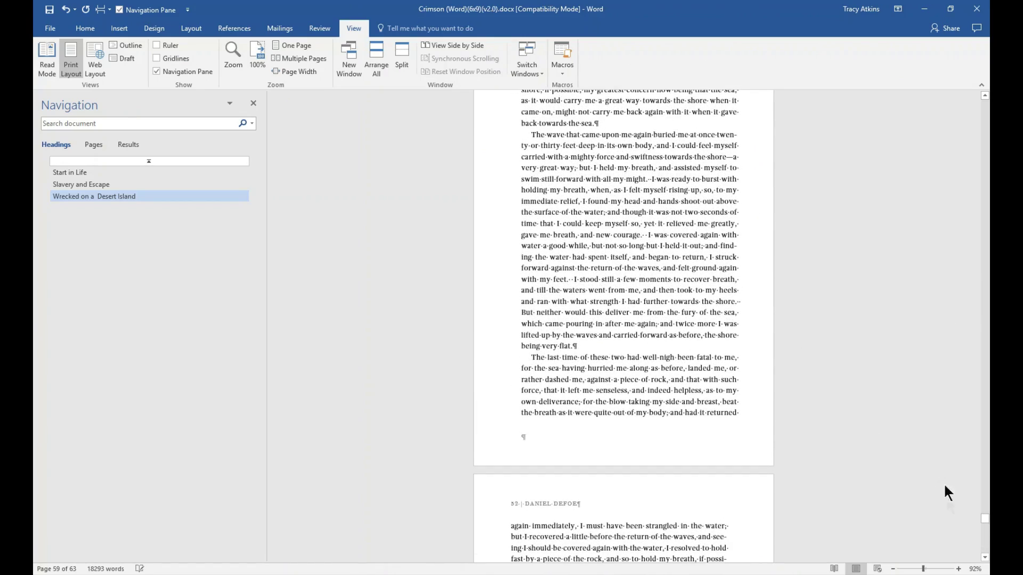
{"action": "scroll", "coordinate": [783, 482], "scroll_direction": "down", "scroll_amount": 8}
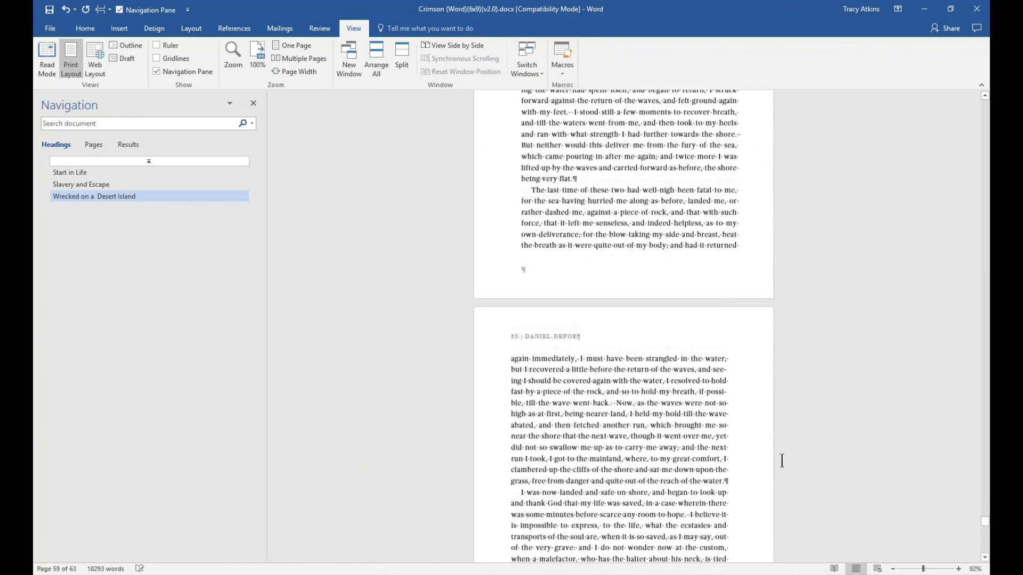
{"action": "scroll", "coordinate": [704, 414], "scroll_direction": "down", "scroll_amount": 12}
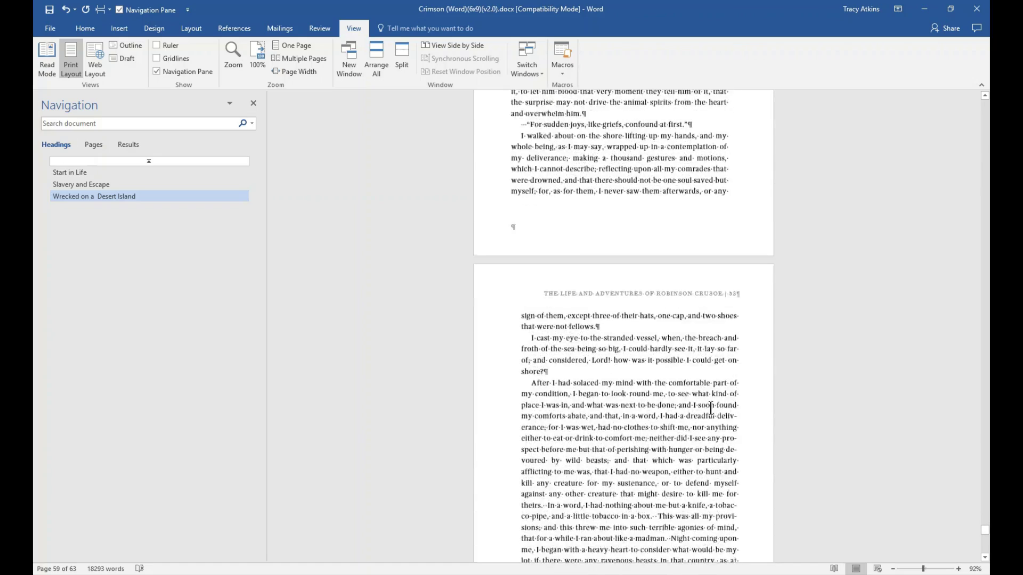
{"action": "scroll", "coordinate": [711, 401], "scroll_direction": "down", "scroll_amount": 2}
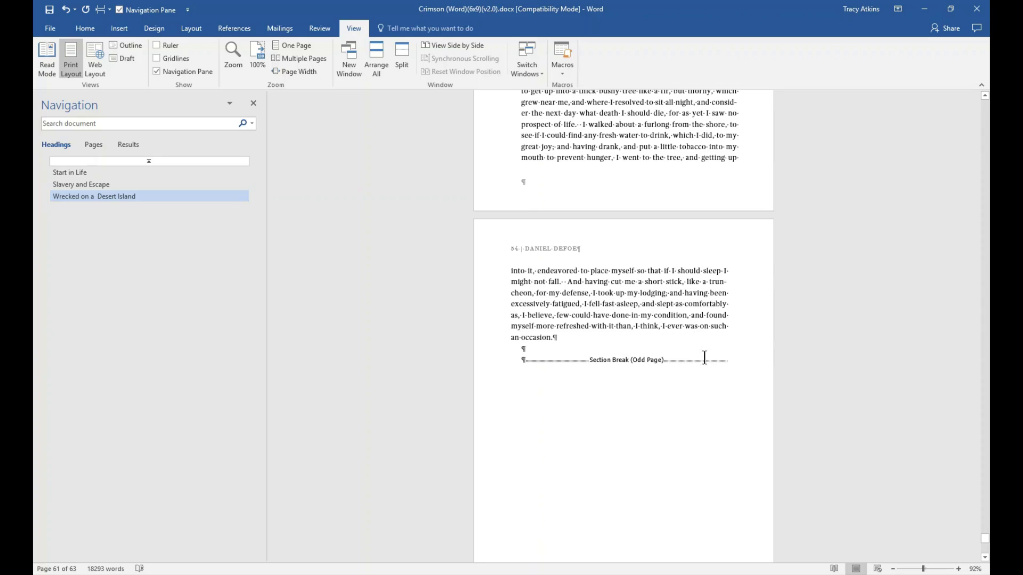
{"action": "scroll", "coordinate": [704, 357], "scroll_direction": "up", "scroll_amount": 4}
Review the "Slavery and Escape" opening page with its footer number and the headers of the pages that follow.
{"action": "left_click_drag", "start_coordinate": [985, 537], "coordinate": [978, 255]}
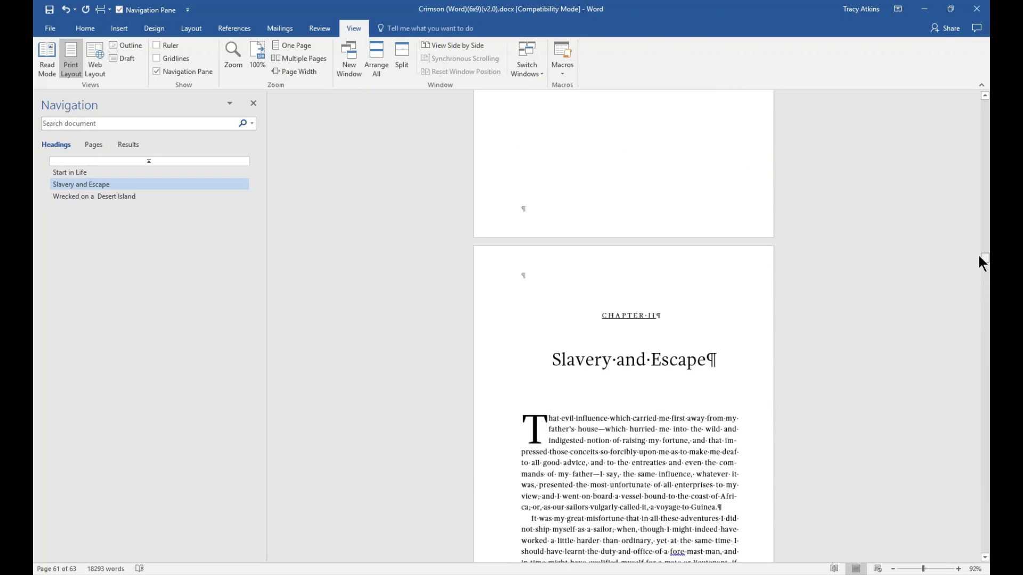
{"action": "scroll", "coordinate": [750, 371], "scroll_direction": "down", "scroll_amount": 2}
{"action": "scroll", "coordinate": [750, 371], "scroll_direction": "down", "scroll_amount": 2}
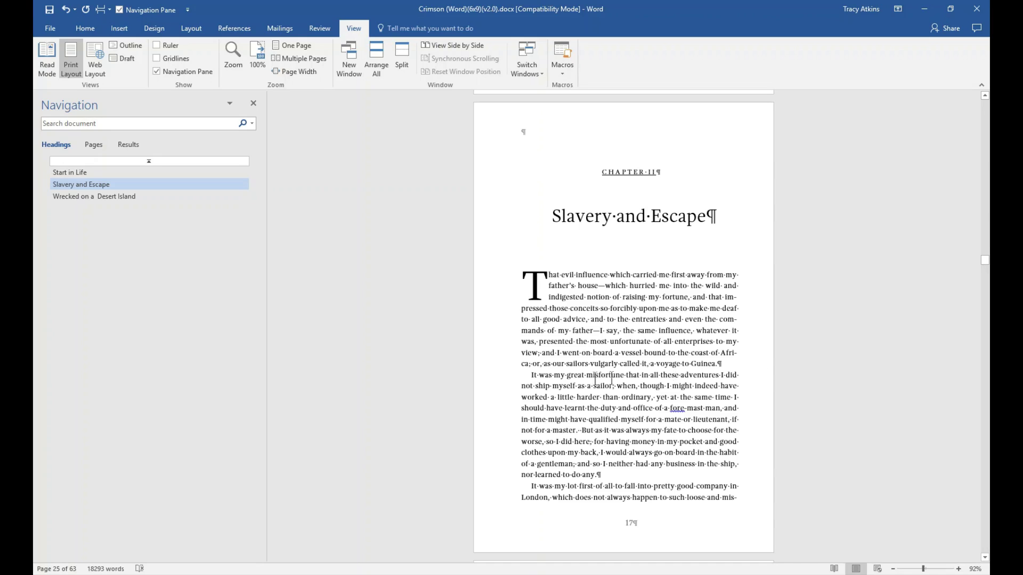
{"action": "scroll", "coordinate": [611, 379], "scroll_direction": "down", "scroll_amount": 5}
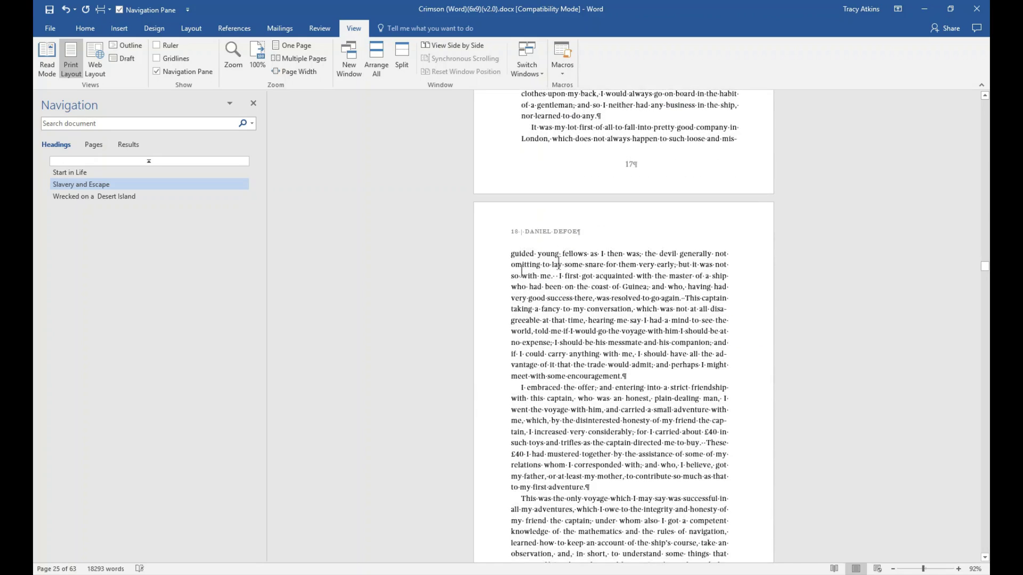
{"action": "scroll", "coordinate": [592, 360], "scroll_direction": "down", "scroll_amount": 4}
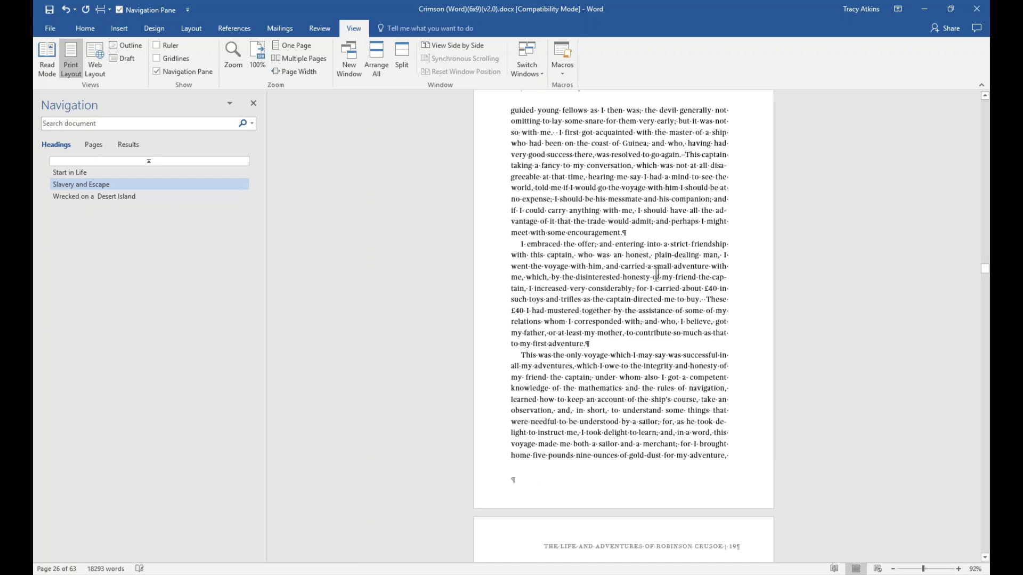
{"action": "scroll", "coordinate": [717, 427], "scroll_direction": "up", "scroll_amount": 3}
{"action": "scroll", "coordinate": [668, 315], "scroll_direction": "down", "scroll_amount": 3}
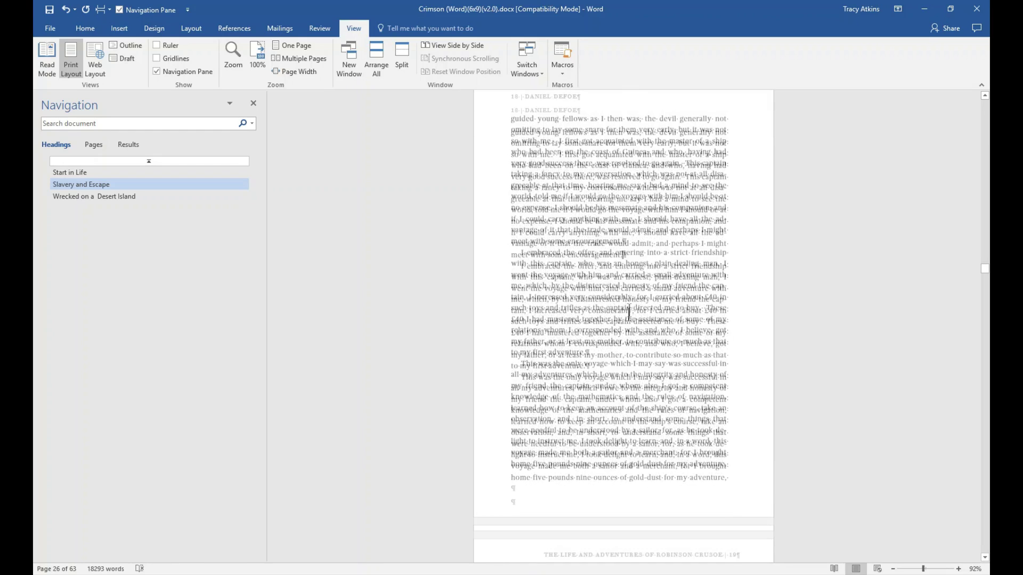
Add an empty paragraph after "meet with some encouragement." and apply the Picture style to it.
{"action": "left_click", "coordinate": [661, 333]}
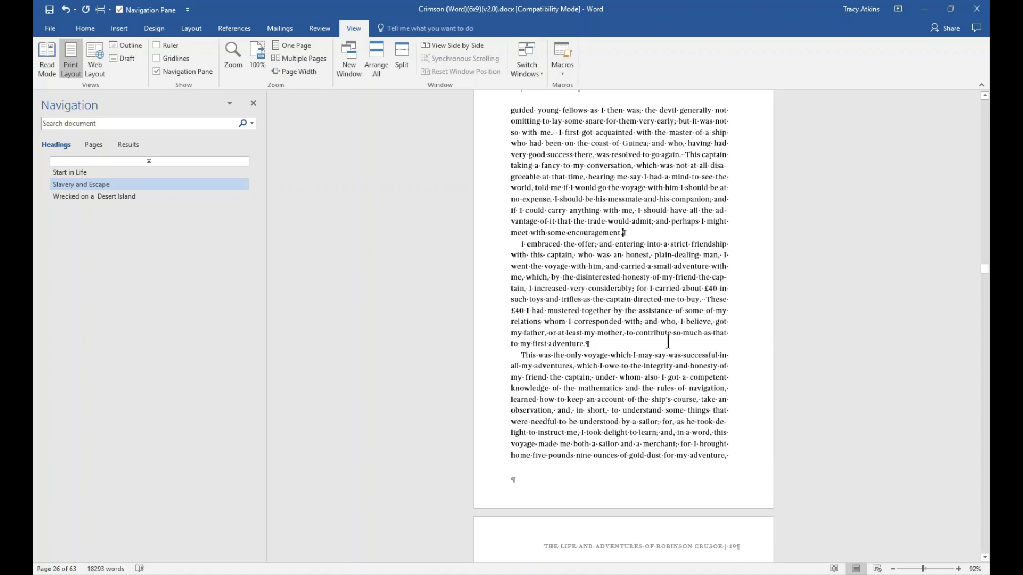
{"action": "key", "text": "Return"}
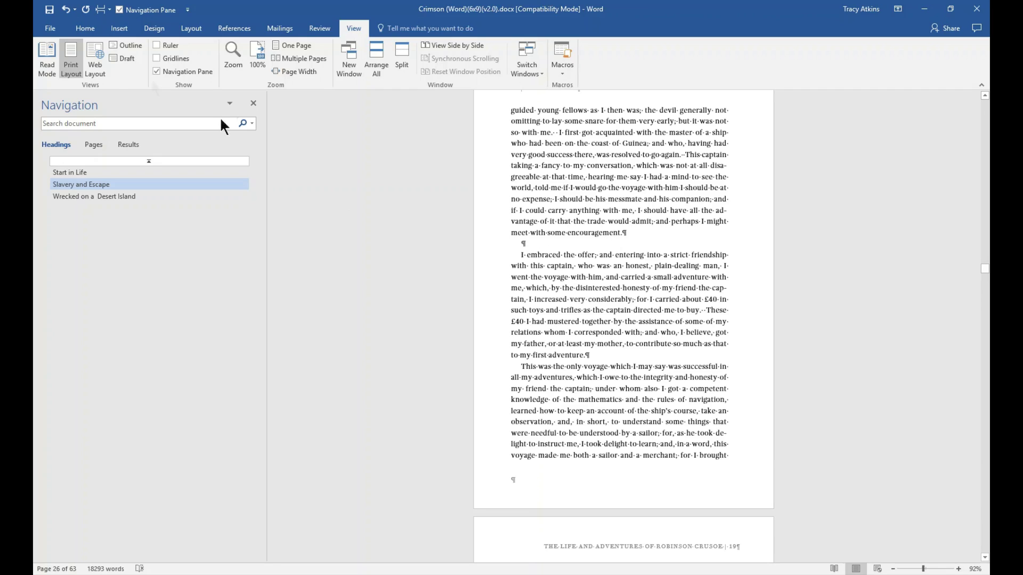
{"action": "left_click", "coordinate": [81, 28]}
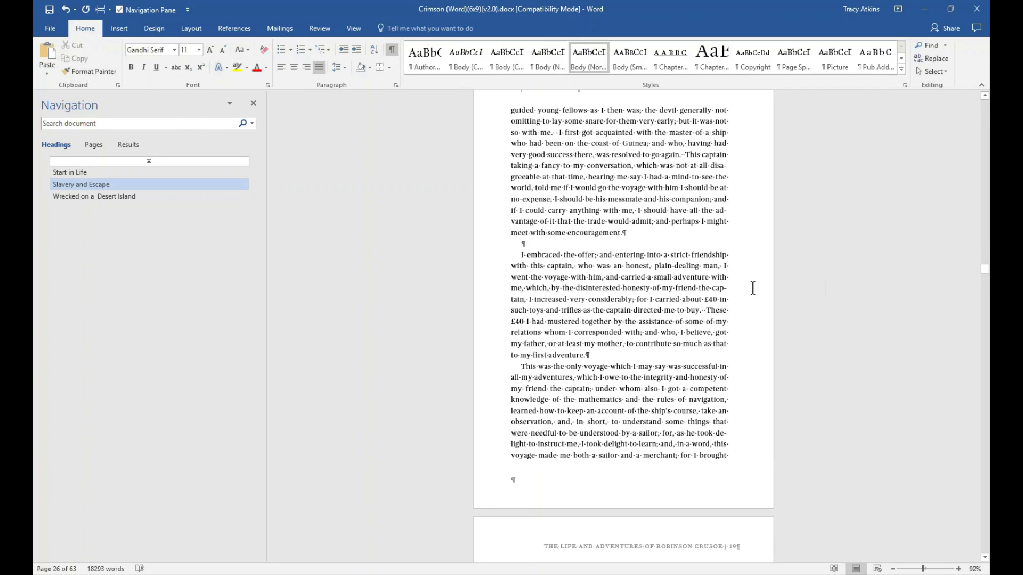
{"action": "left_click", "coordinate": [830, 54]}
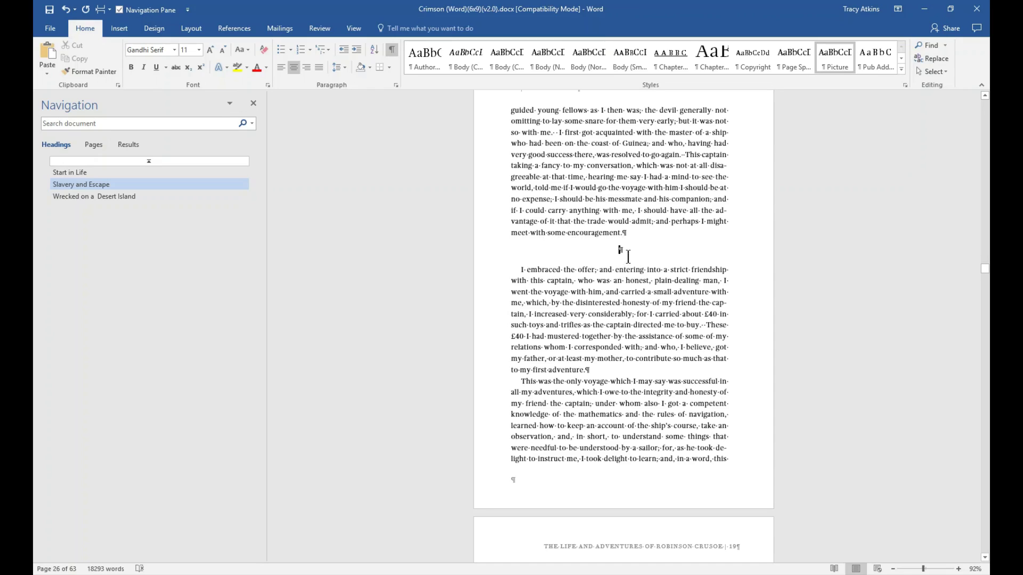
Insert the picture P1016467.jpg from the Pictures folder into the empty Picture-style paragraph.
{"action": "left_click", "coordinate": [142, 29]}
{"action": "left_click", "coordinate": [121, 28]}
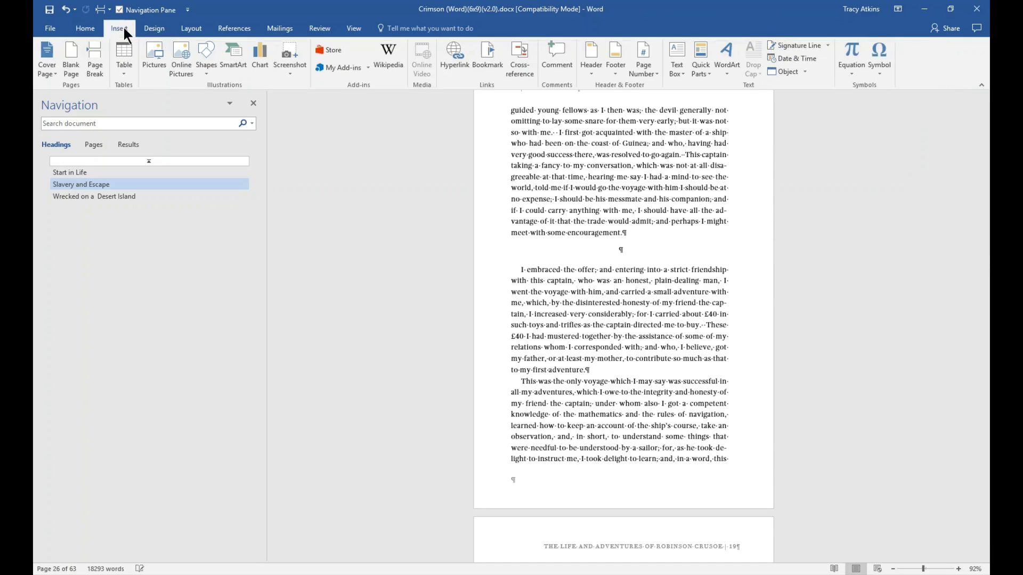
{"action": "left_click", "coordinate": [158, 45]}
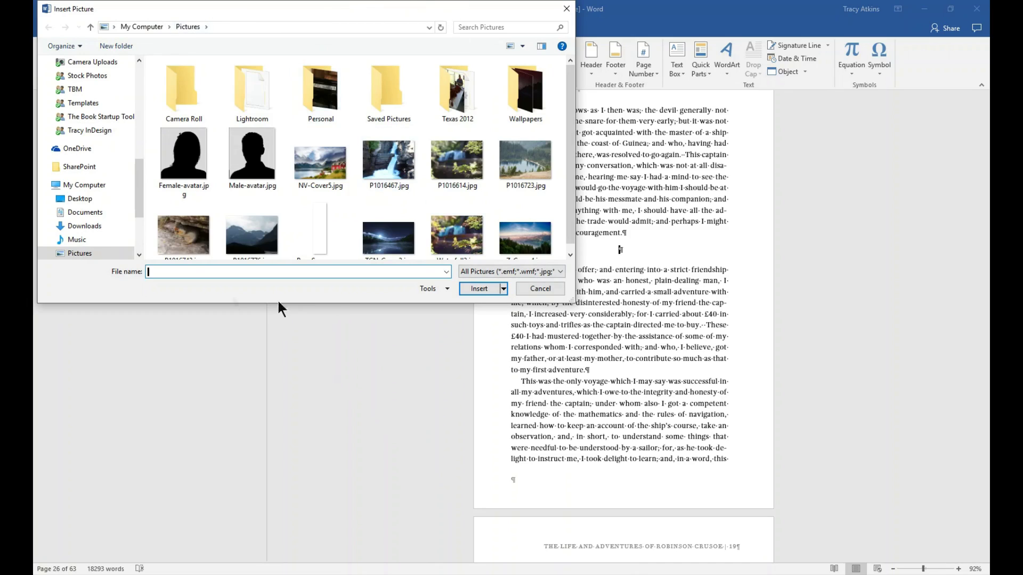
{"action": "left_click_drag", "start_coordinate": [139, 175], "coordinate": [142, 196]}
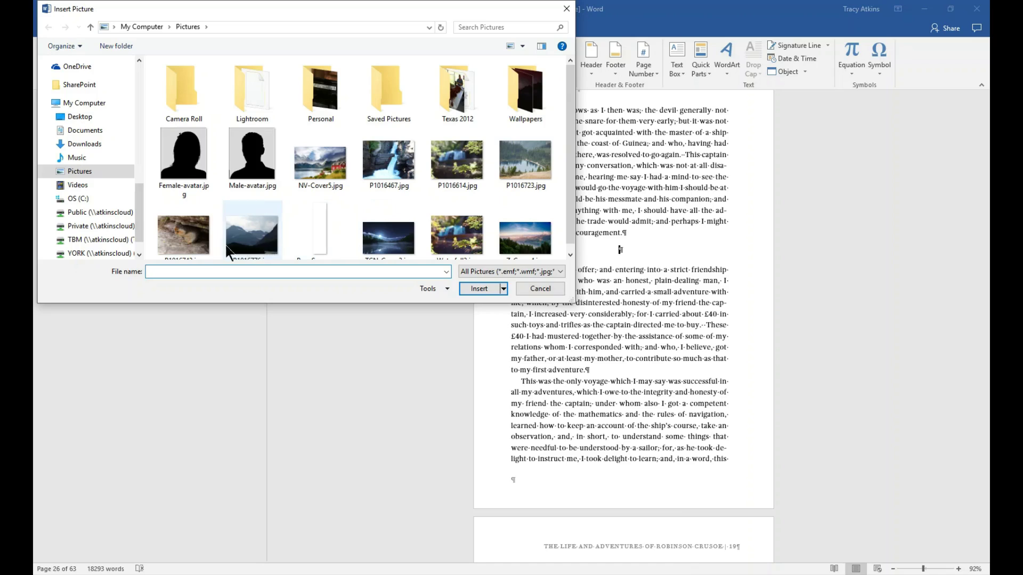
{"action": "left_click", "coordinate": [379, 160]}
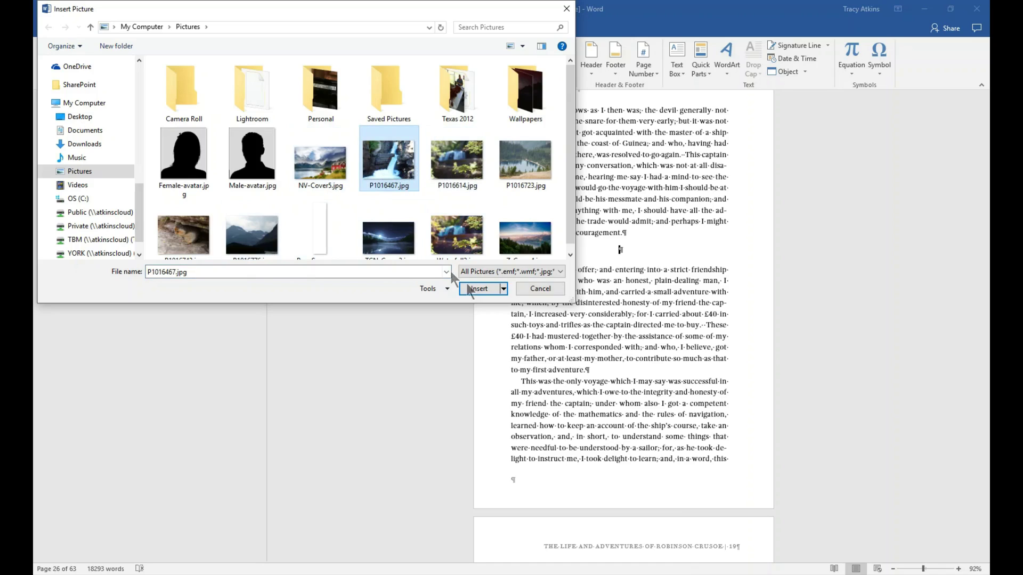
{"action": "left_click", "coordinate": [485, 287]}
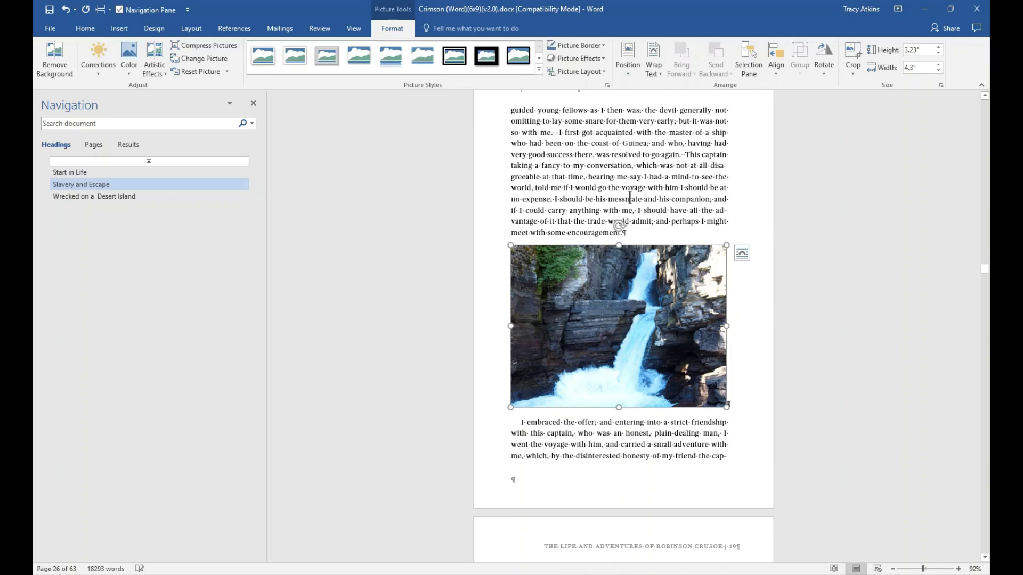
{"action": "left_click", "coordinate": [646, 197]}
{"action": "scroll", "coordinate": [641, 296], "scroll_direction": "down", "scroll_amount": 1}
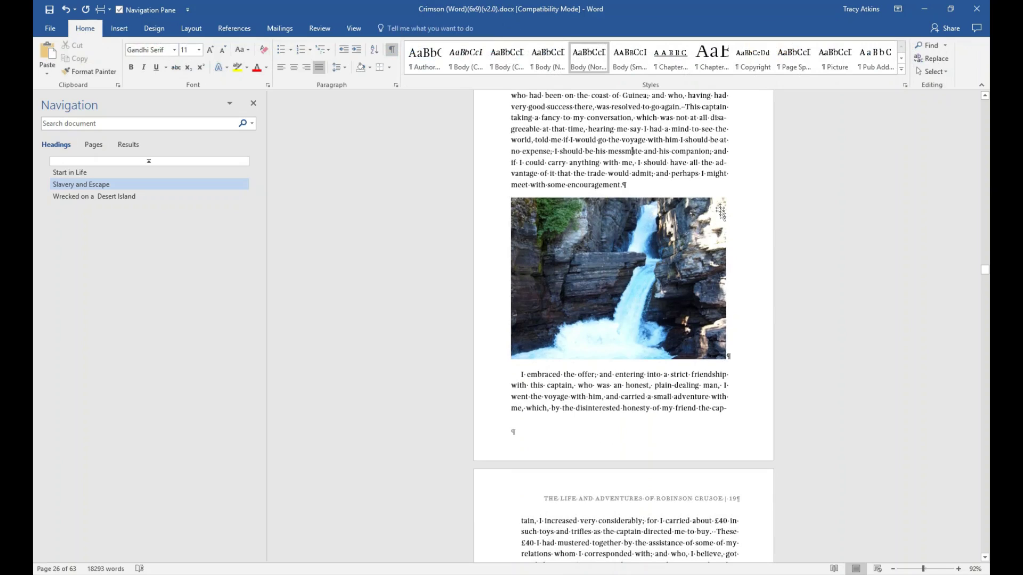
Try a smaller proportional size for the waterfall picture and undo the resize.
{"action": "left_click", "coordinate": [588, 269]}
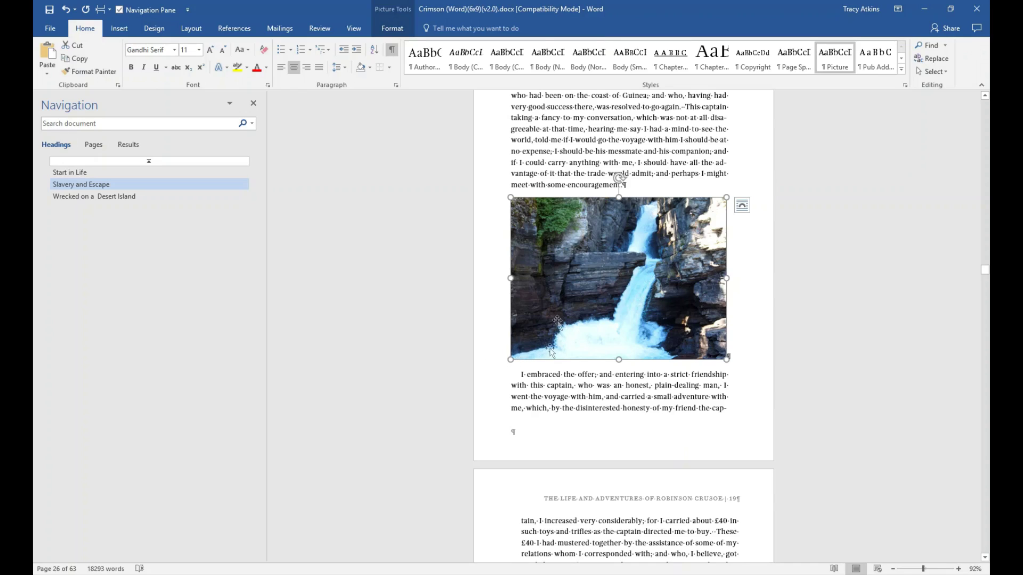
{"action": "left_click_drag", "start_coordinate": [512, 360], "coordinate": [565, 315]}
{"action": "left_click_drag", "start_coordinate": [596, 483], "coordinate": [608, 487]}
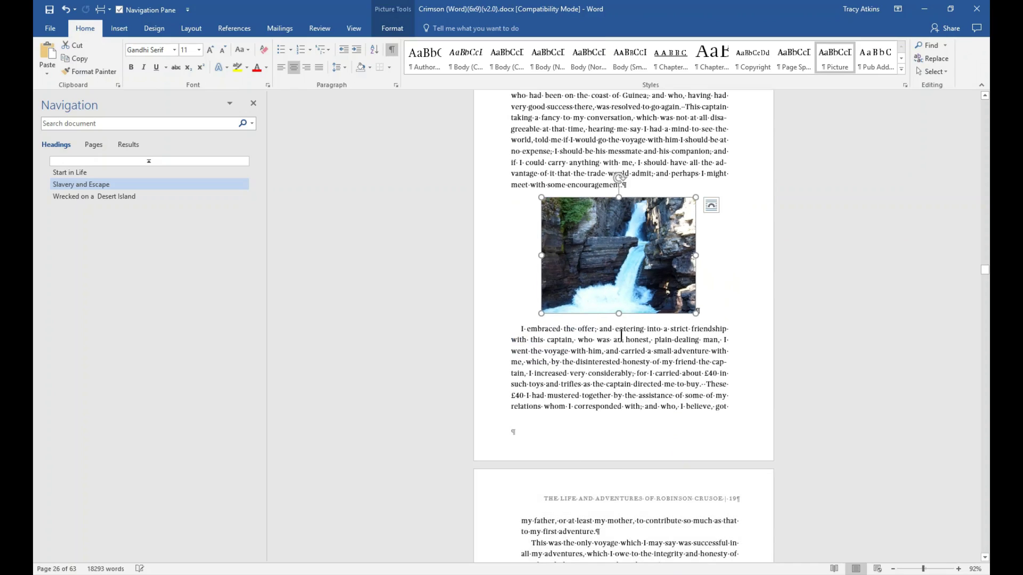
{"action": "key", "text": "ctrl+z"}
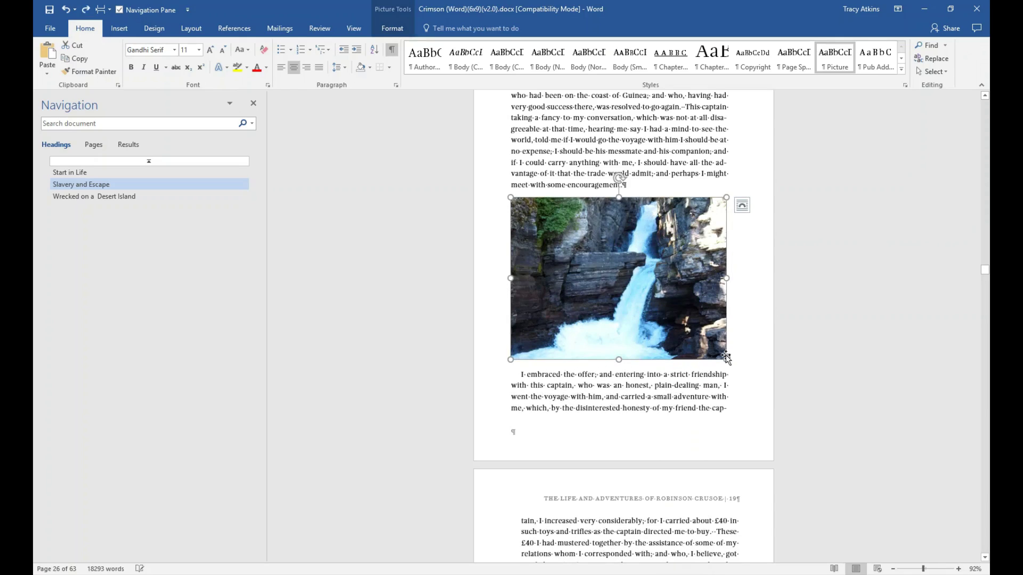
Add a new line below the waterfall picture with the caption text "Type in a caption.".
{"action": "left_click", "coordinate": [752, 360]}
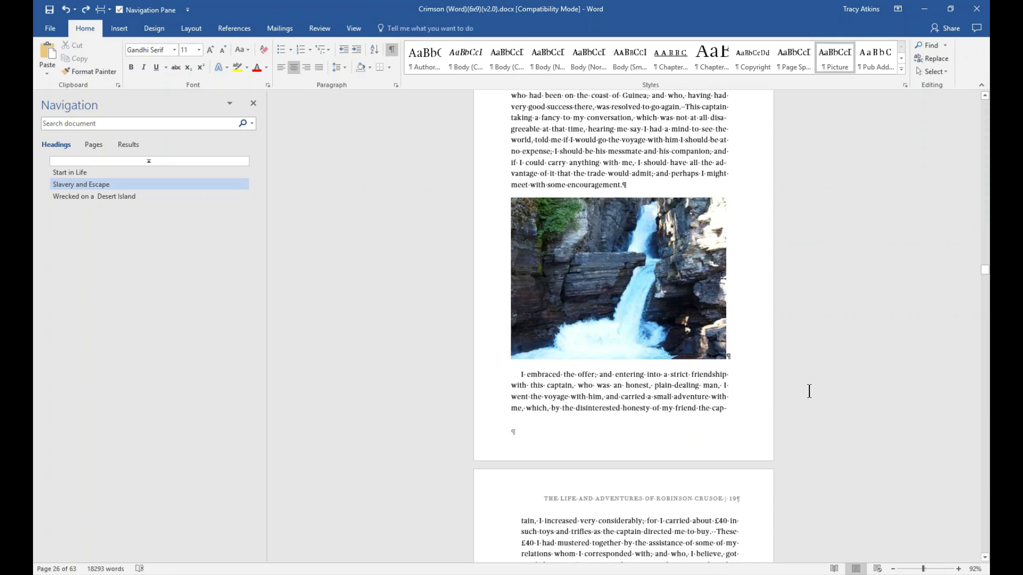
{"action": "key", "text": "Return"}
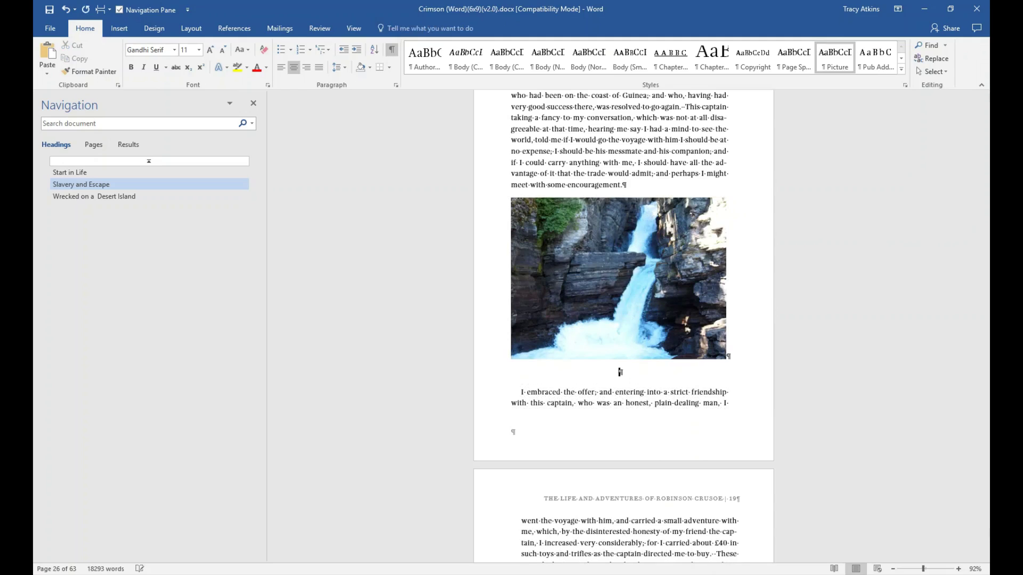
{"action": "type", "text": "Type in a caption."}
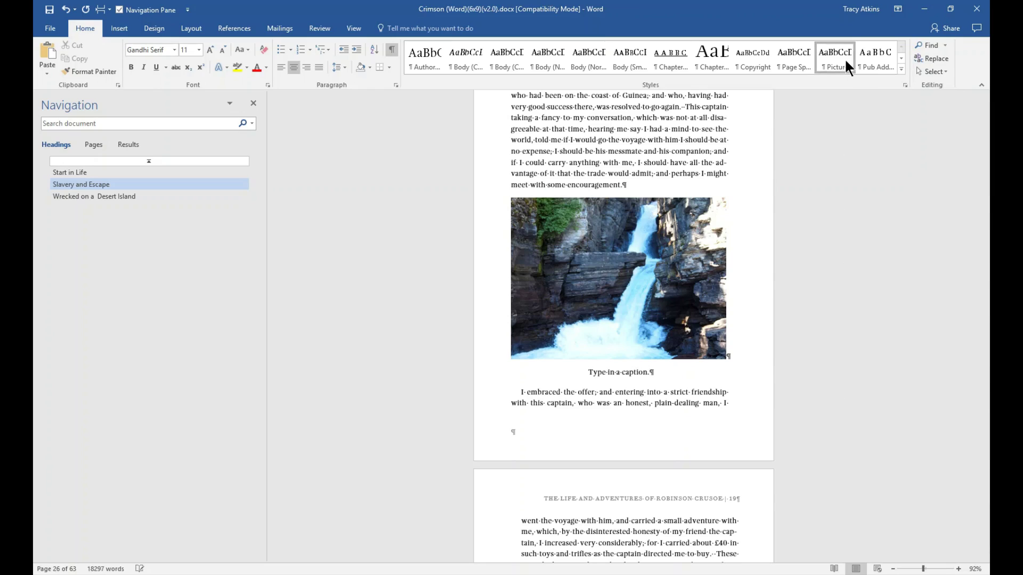
{"action": "left_click", "coordinate": [628, 349]}
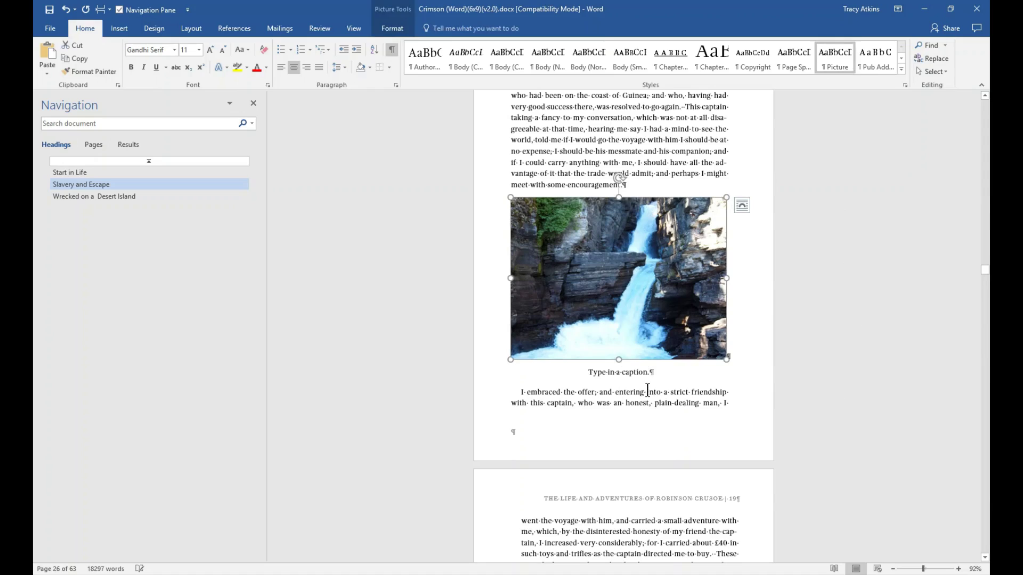
{"action": "left_click", "coordinate": [647, 393]}
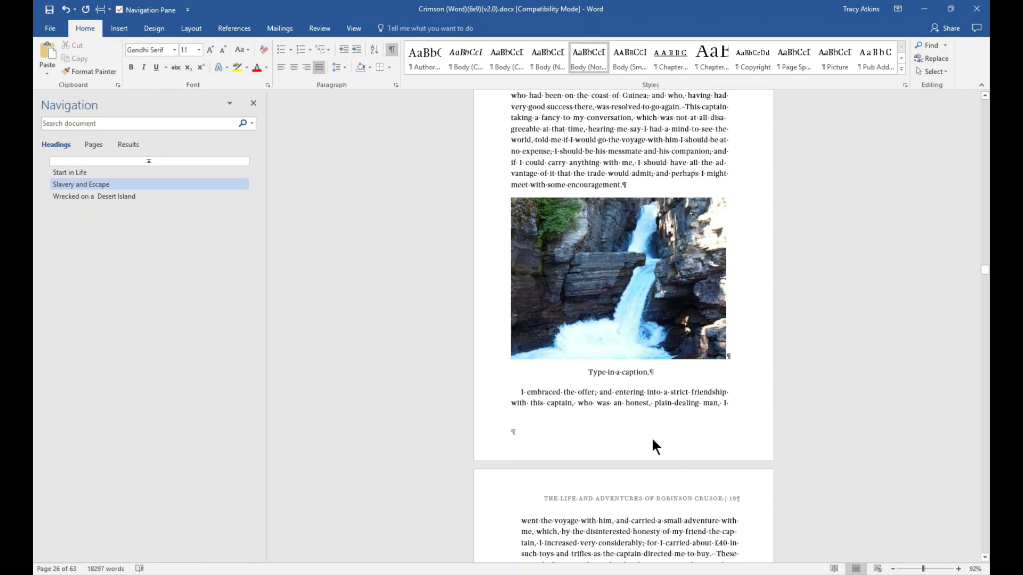
{"action": "left_click", "coordinate": [669, 346]}
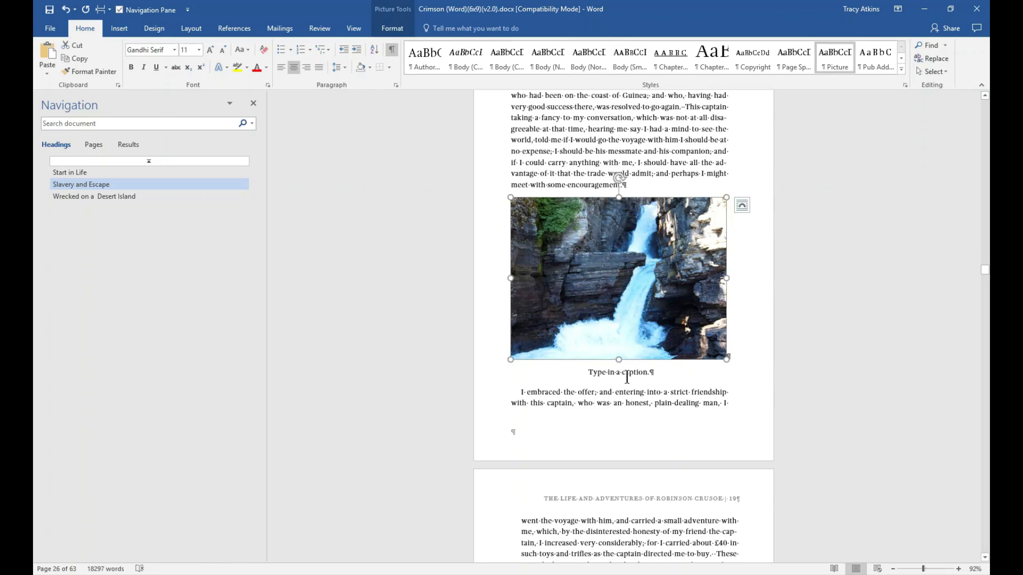
{"action": "left_click", "coordinate": [668, 403]}
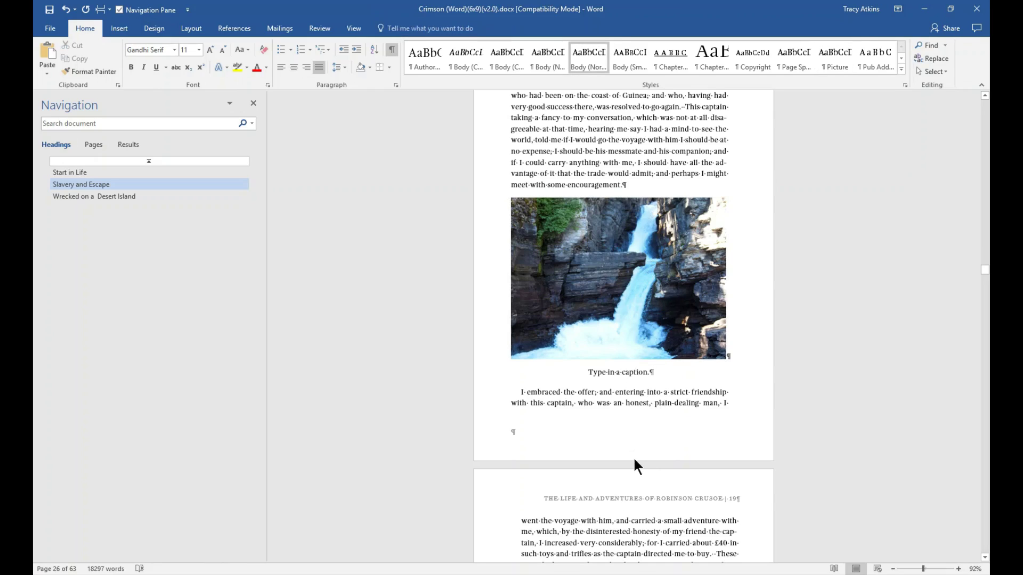
Try the italic and the regular centered Body styles on the picture caption, and reapply the Picture style.
{"action": "scroll", "coordinate": [634, 458], "scroll_direction": "down", "scroll_amount": 2}
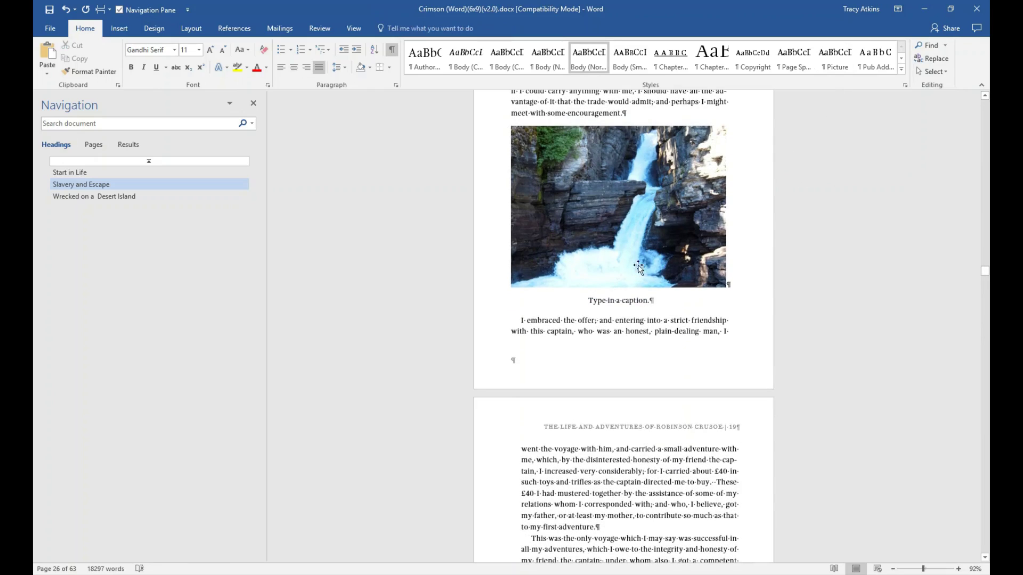
{"action": "left_click", "coordinate": [623, 301]}
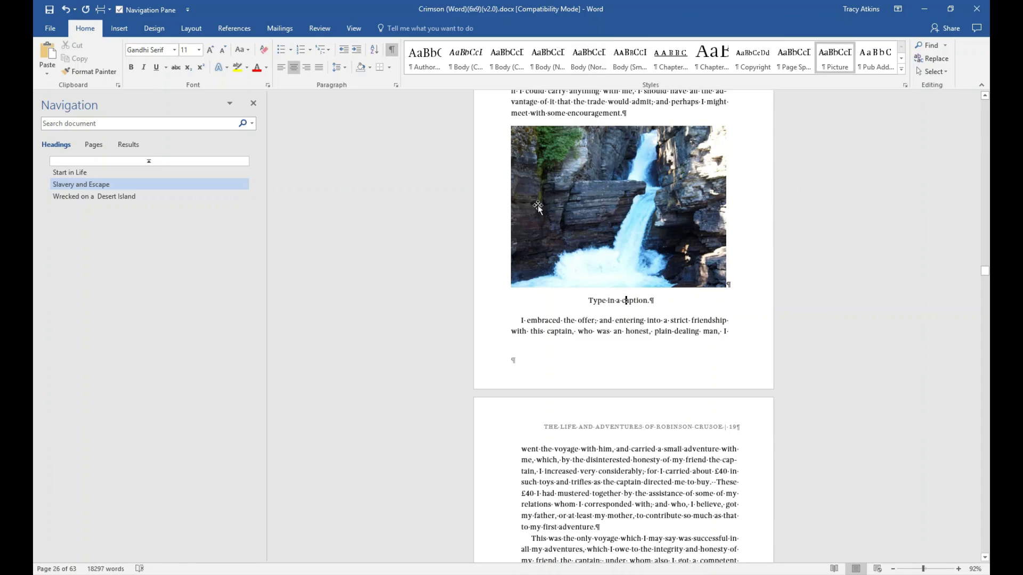
{"action": "left_click", "coordinate": [472, 59]}
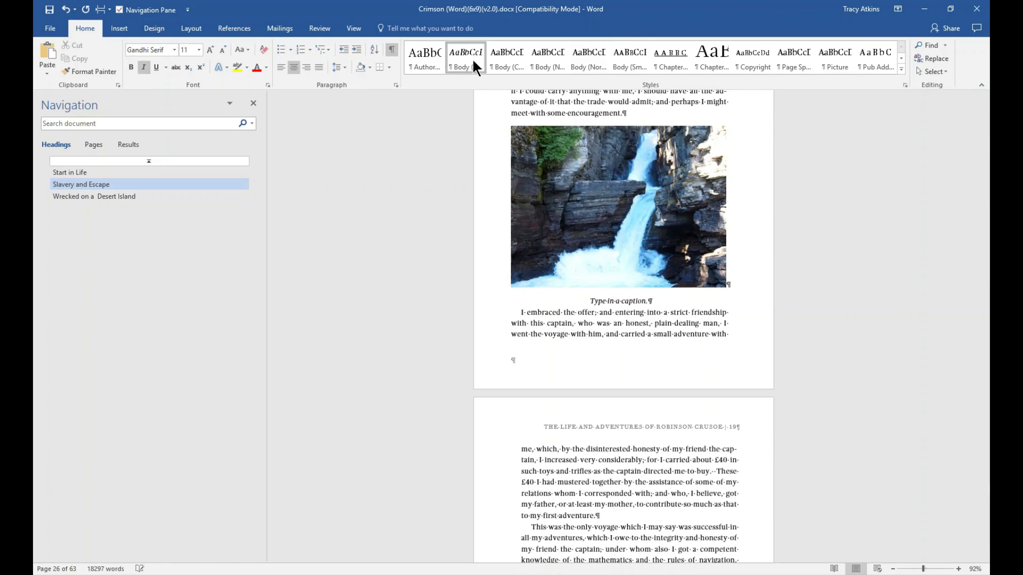
{"action": "left_click", "coordinate": [509, 59]}
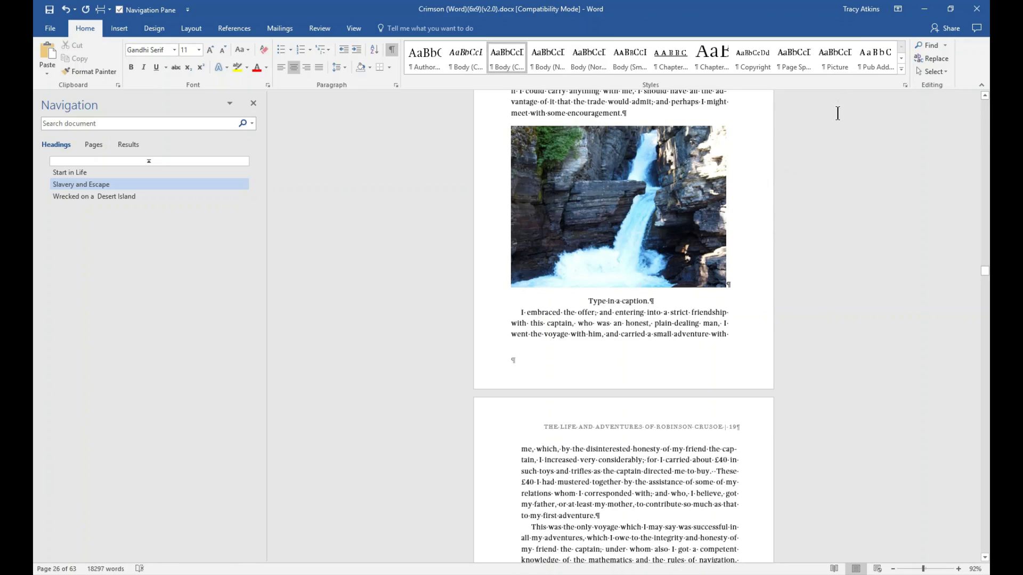
{"action": "left_click", "coordinate": [834, 59]}
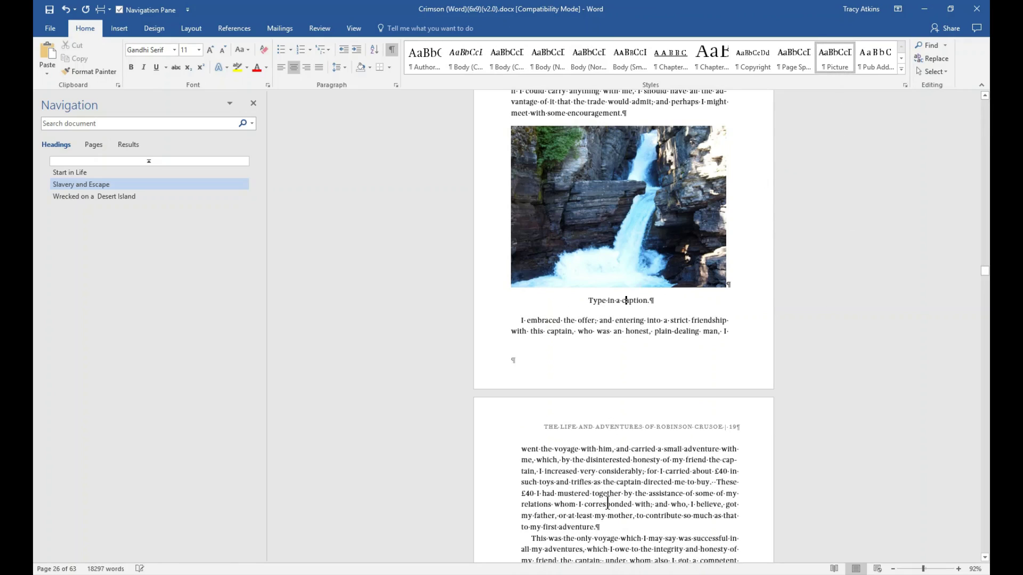
Add a new paragraph reading "The Voyage" after the paragraph ending "to my first adventure.".
{"action": "scroll", "coordinate": [596, 463], "scroll_direction": "up", "scroll_amount": 2}
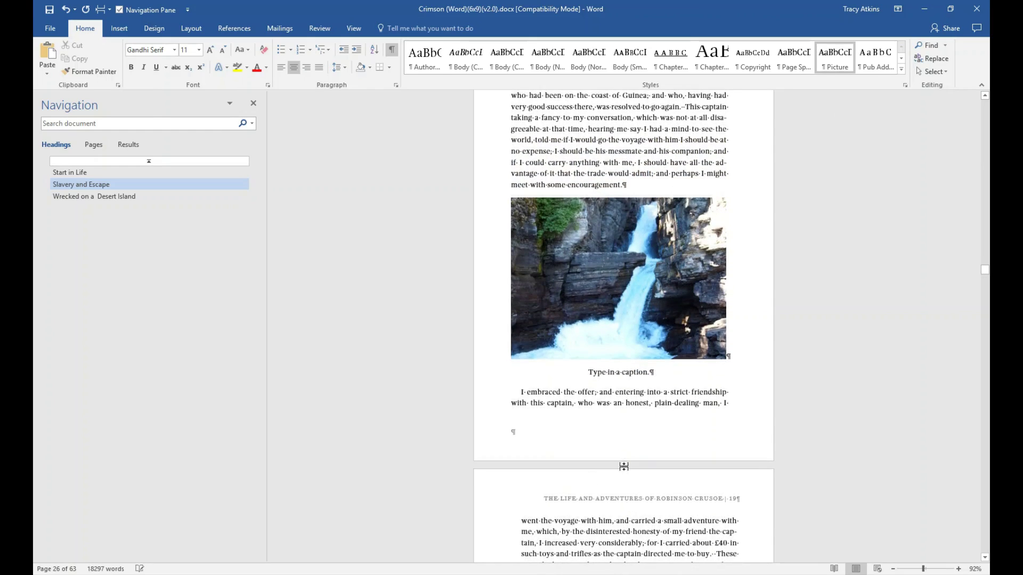
{"action": "scroll", "coordinate": [628, 471], "scroll_direction": "down", "scroll_amount": 5}
{"action": "scroll", "coordinate": [619, 460], "scroll_direction": "down", "scroll_amount": 5}
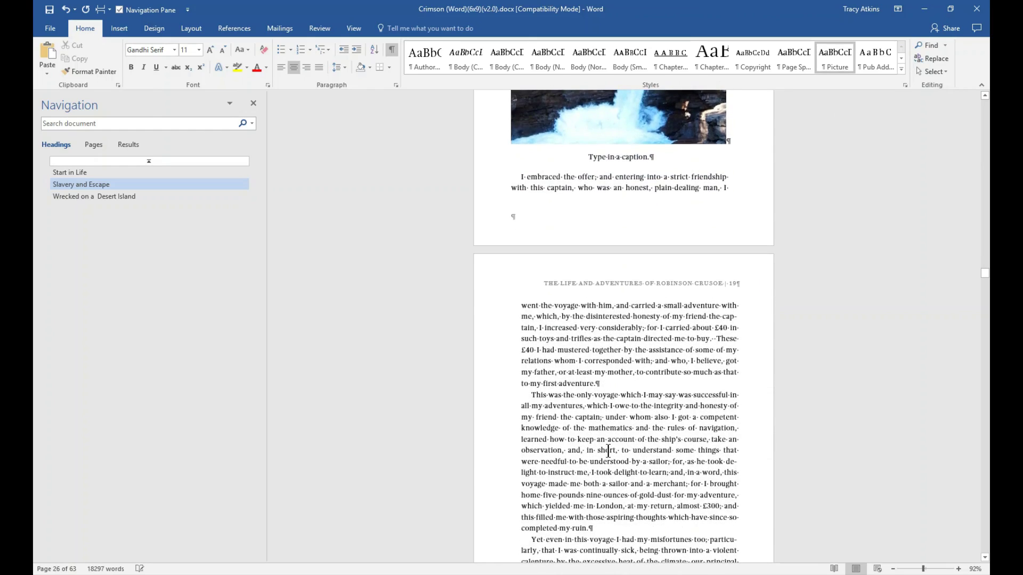
{"action": "left_click", "coordinate": [609, 287]}
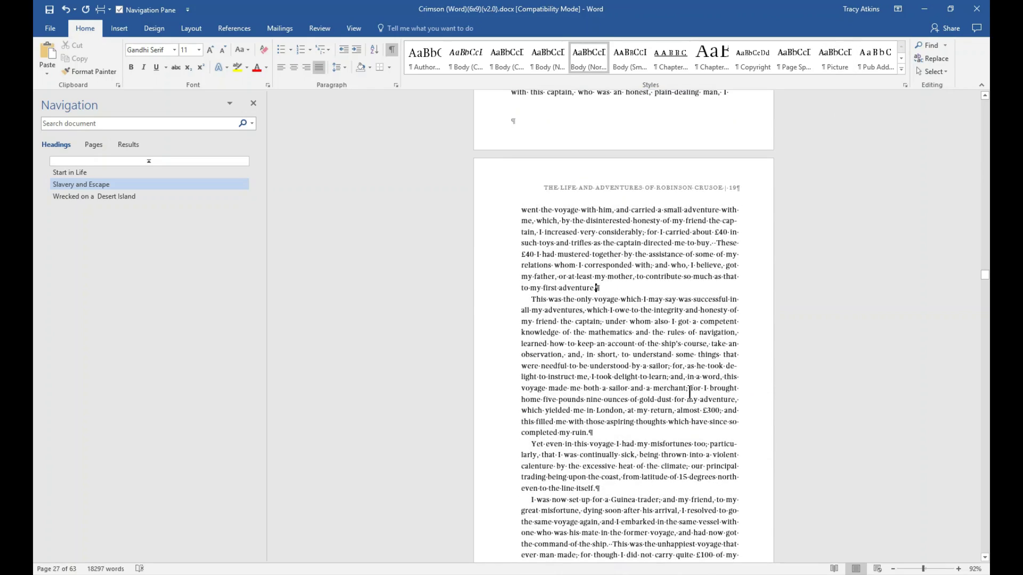
{"action": "key", "text": "Return"}
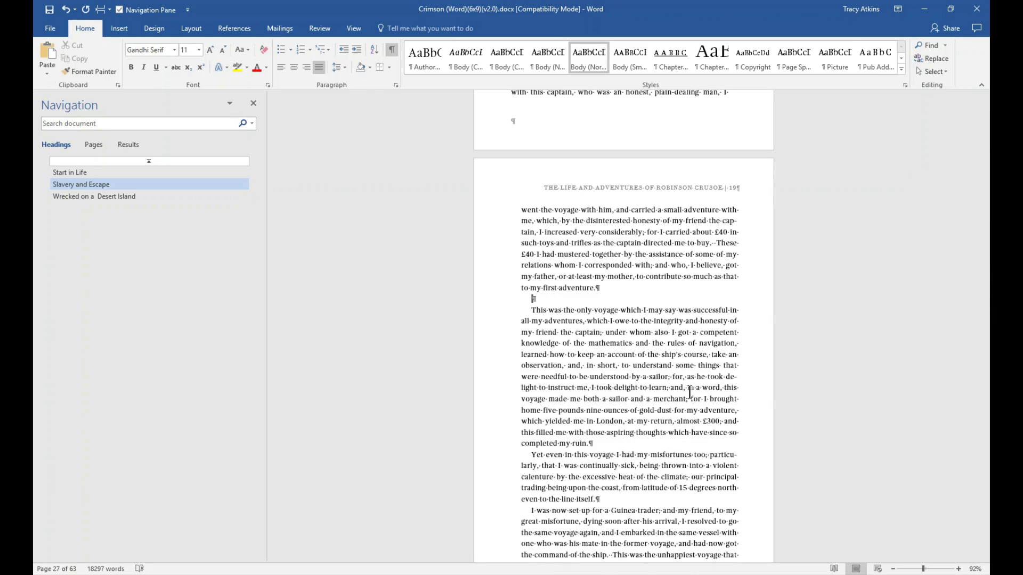
{"action": "type", "text": "The Vo"}
Apply the Subhead style to "The Voyage" and go to its entry in the document's heading outline.
{"action": "left_click", "coordinate": [545, 299]}
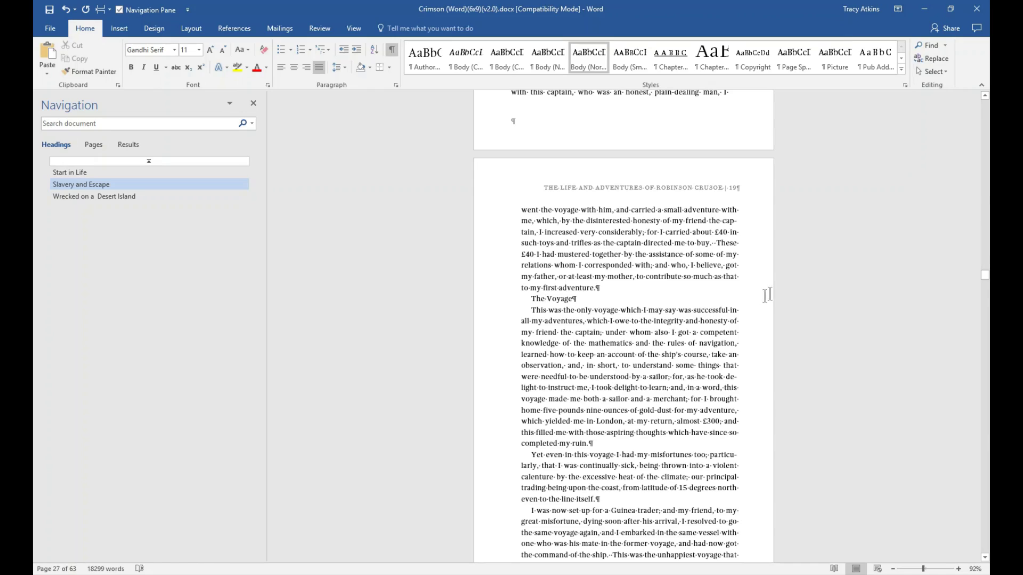
{"action": "left_click", "coordinate": [900, 58]}
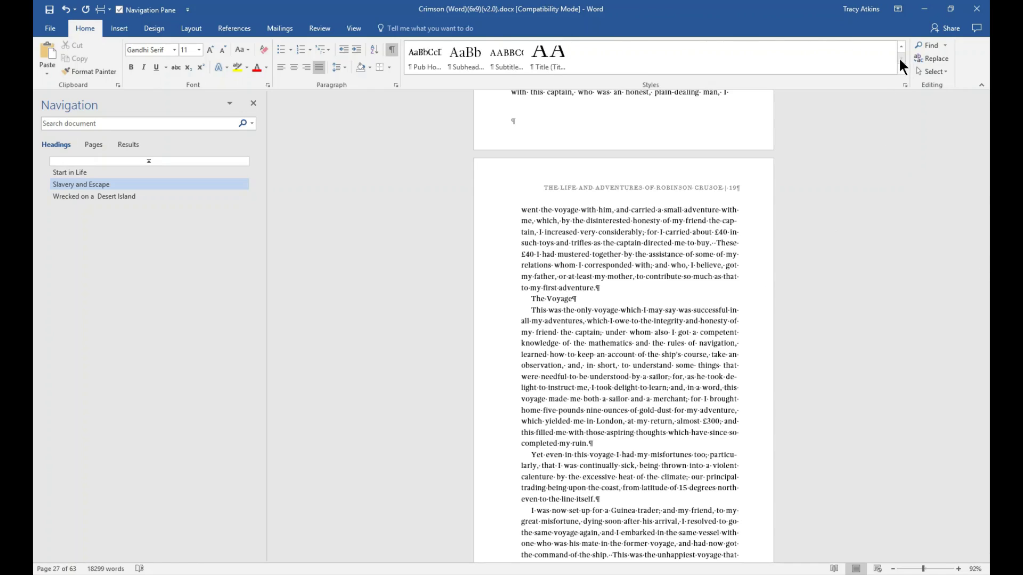
{"action": "left_click", "coordinate": [461, 59]}
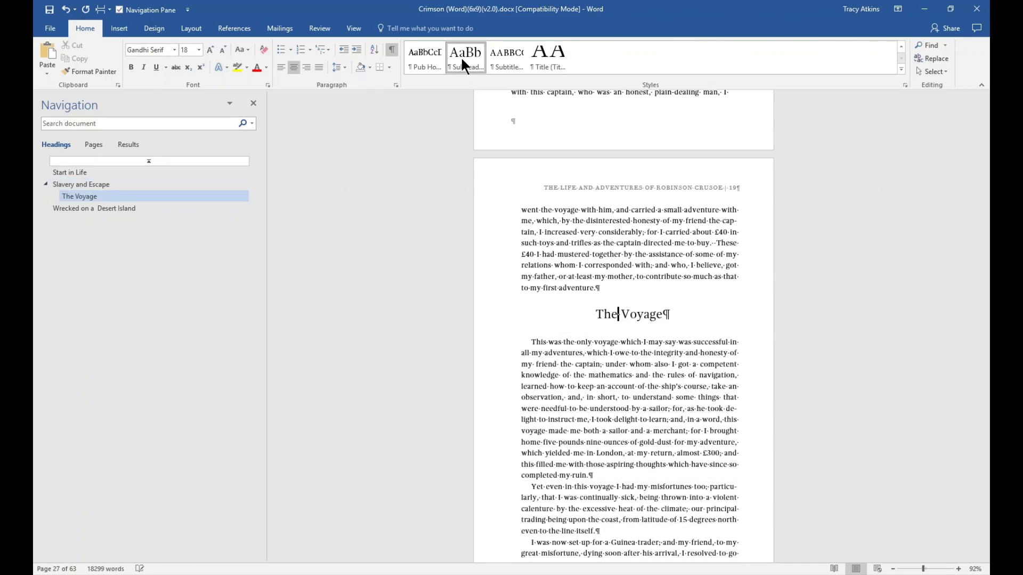
{"action": "left_click", "coordinate": [666, 316]}
{"action": "left_click", "coordinate": [650, 363]}
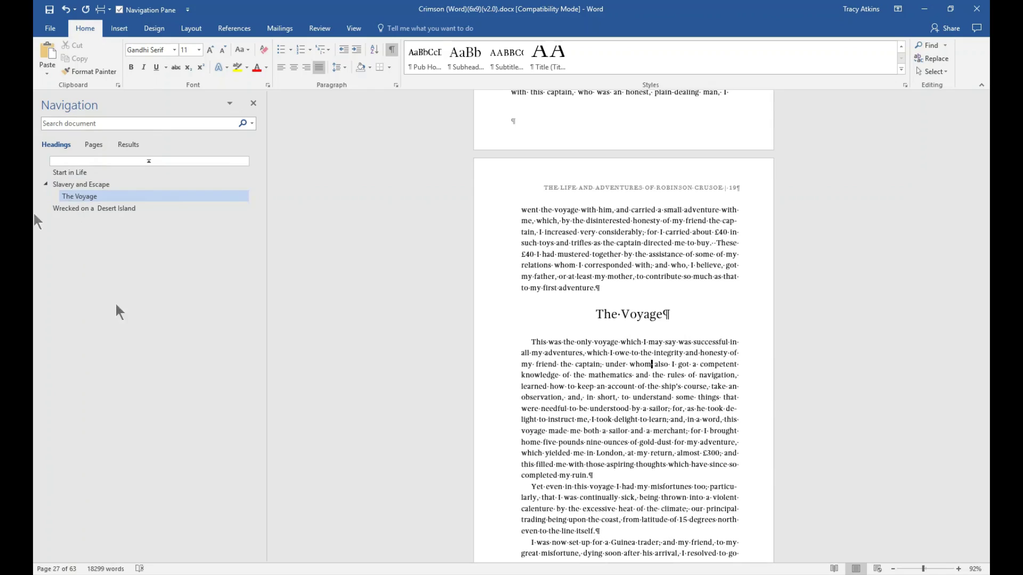
{"action": "left_click", "coordinate": [99, 198]}
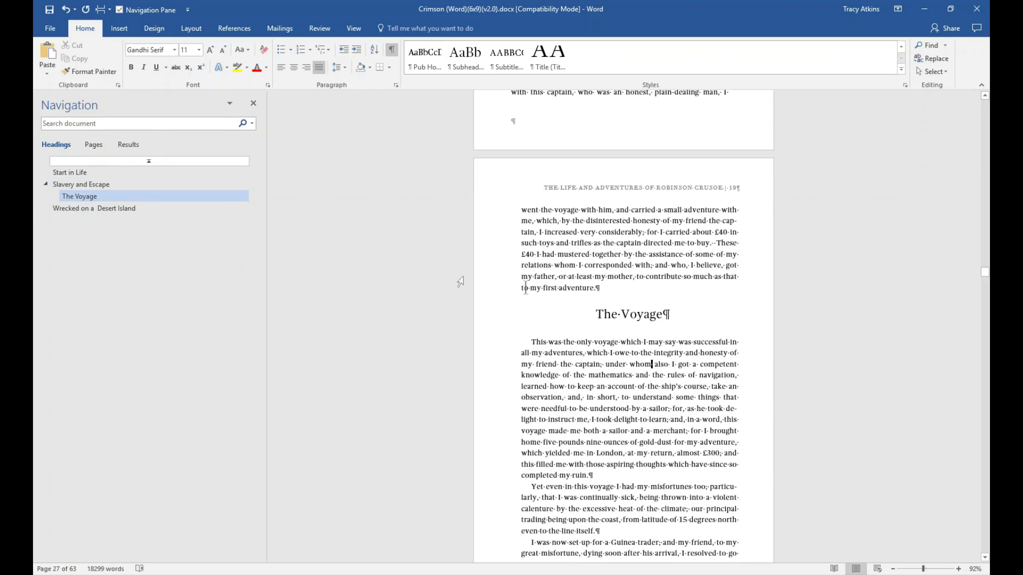
{"action": "left_click", "coordinate": [623, 365]}
Apply the Body style without first-line indent to the paragraph directly below the "The Voyage" subheading.
{"action": "scroll", "coordinate": [600, 411], "scroll_direction": "down", "scroll_amount": 1}
{"action": "left_click", "coordinate": [532, 294]}
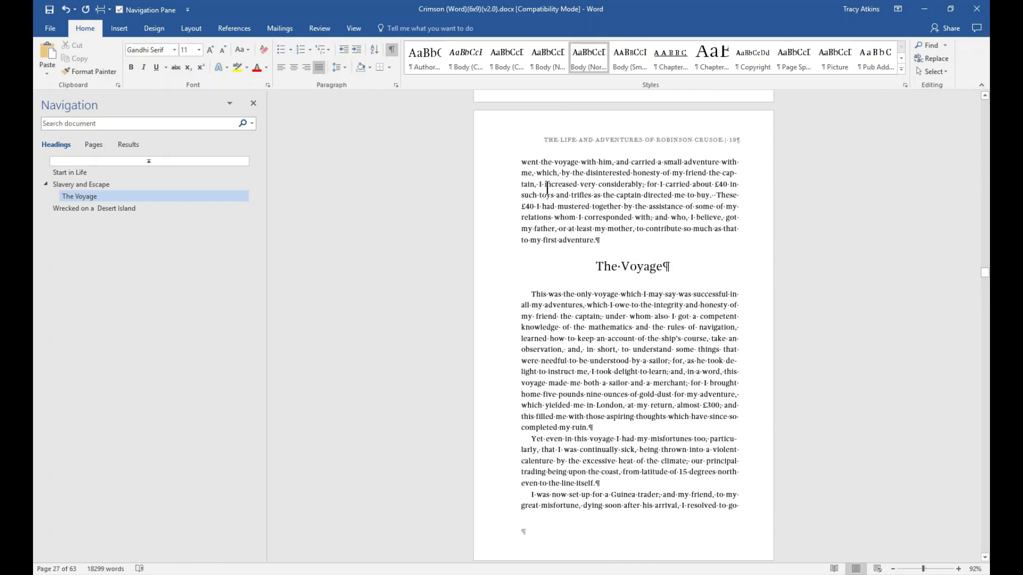
{"action": "left_click", "coordinate": [544, 65]}
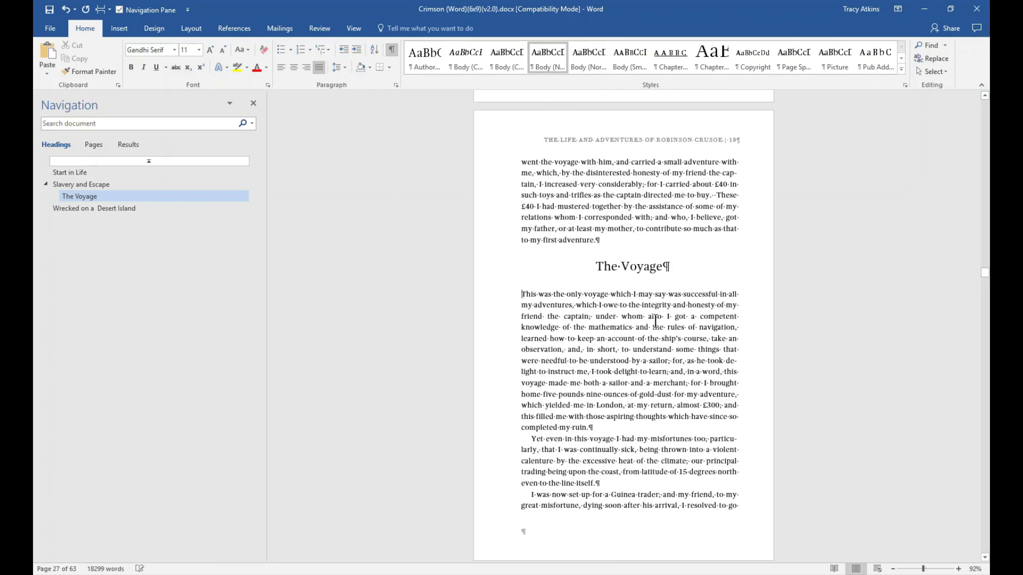
Review the body paragraphs on the pages following "The Voyage" and the paragraph styles available in the template.
{"action": "scroll", "coordinate": [640, 351], "scroll_direction": "down", "scroll_amount": 3}
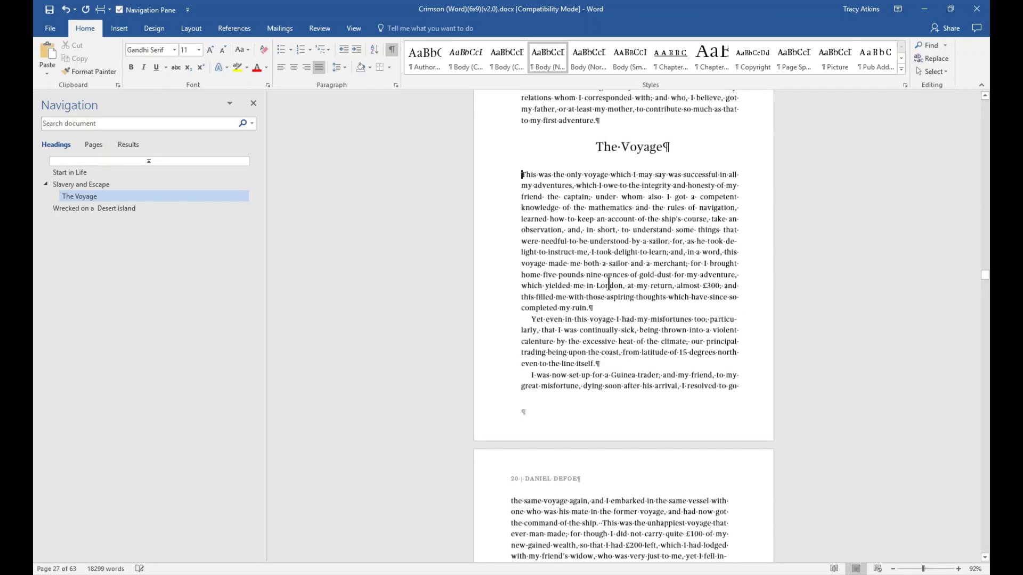
{"action": "scroll", "coordinate": [608, 285], "scroll_direction": "down", "scroll_amount": 9}
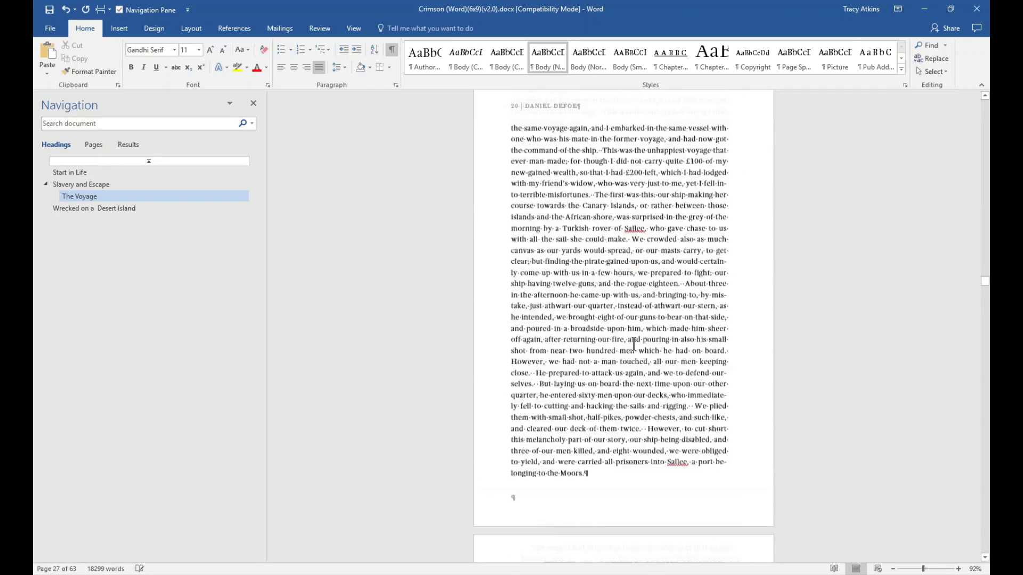
{"action": "scroll", "coordinate": [634, 344], "scroll_direction": "down", "scroll_amount": 10}
{"action": "scroll", "coordinate": [600, 327], "scroll_direction": "down", "scroll_amount": 3}
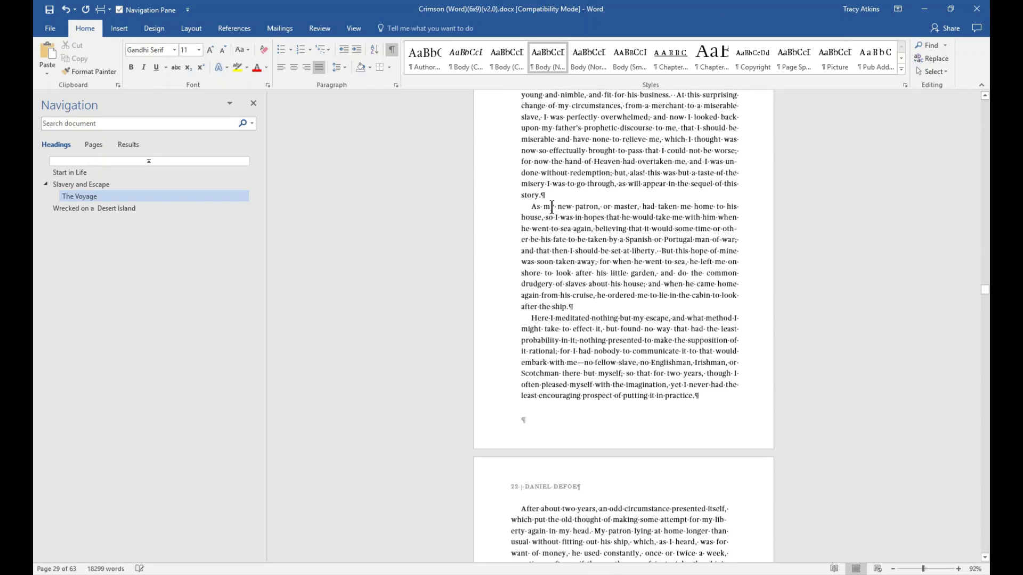
{"action": "left_click", "coordinate": [902, 59]}
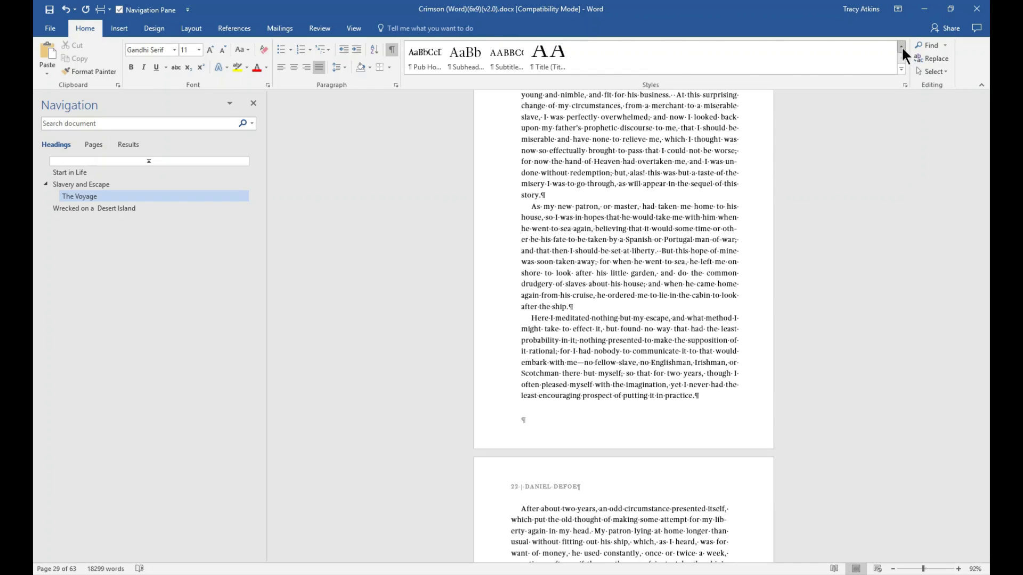
{"action": "left_click", "coordinate": [901, 47]}
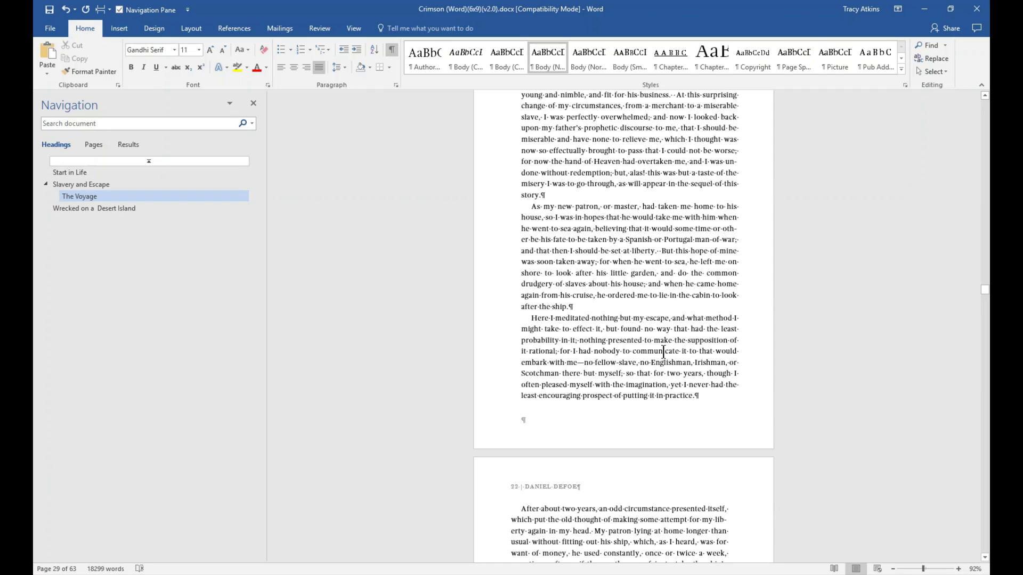
{"action": "triple_click", "coordinate": [581, 246]}
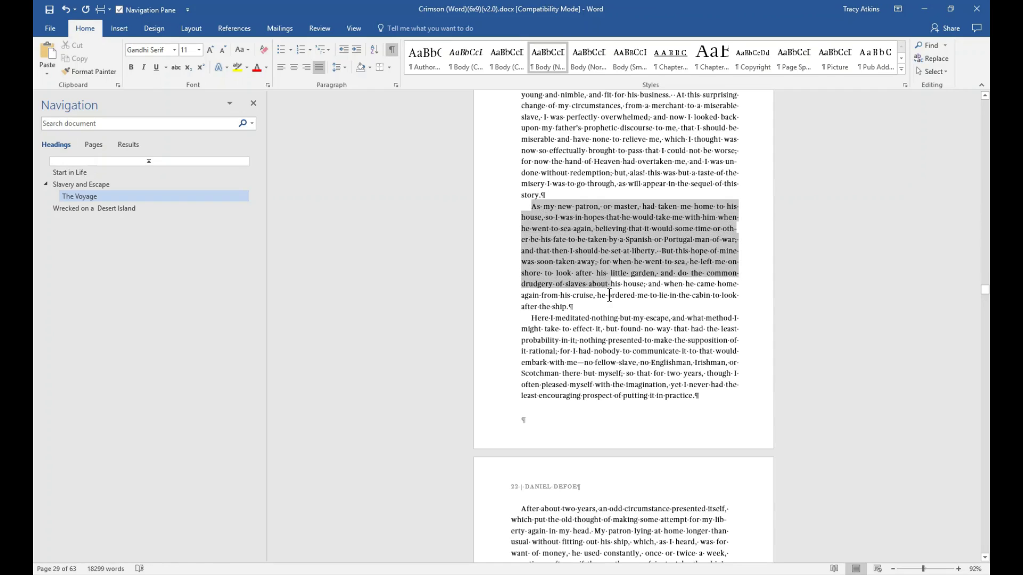
{"action": "left_click", "coordinate": [558, 263]}
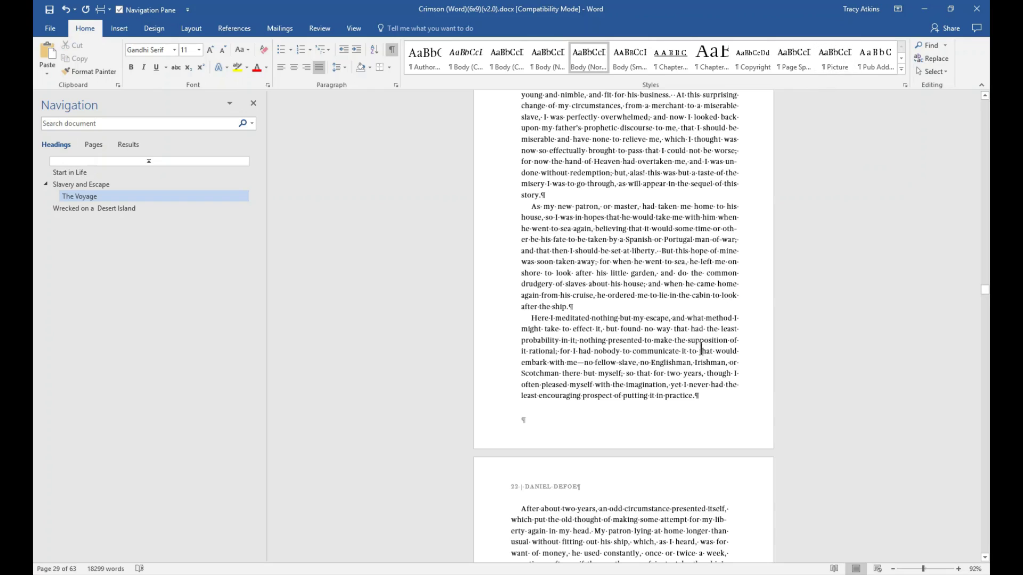
Update the entire table of contents on the Contents page, not just its page numbers.
{"action": "scroll", "coordinate": [620, 287], "scroll_direction": "up", "scroll_amount": 10}
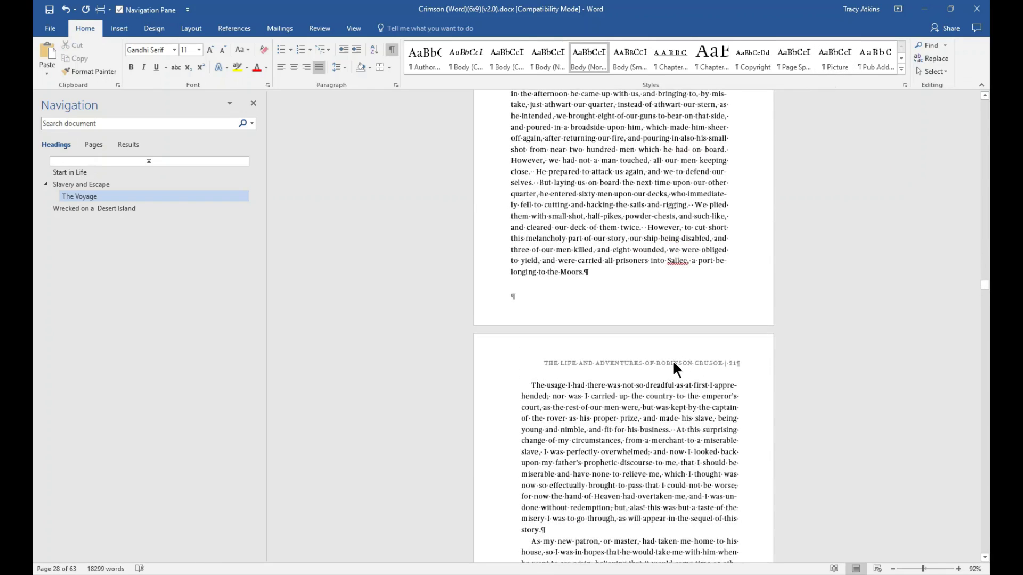
{"action": "scroll", "coordinate": [675, 288], "scroll_direction": "up", "scroll_amount": 7}
{"action": "scroll", "coordinate": [657, 383], "scroll_direction": "up", "scroll_amount": 15}
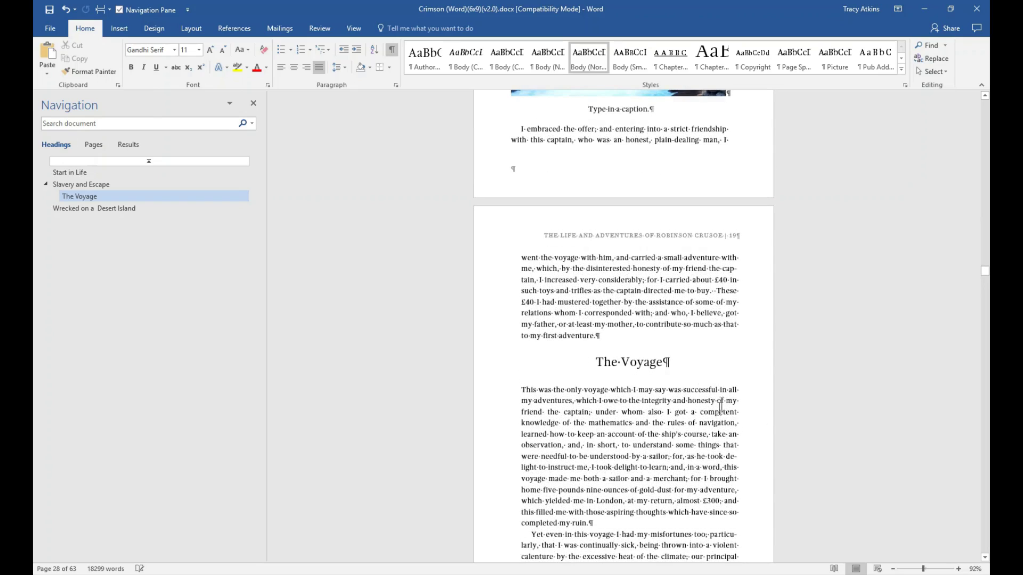
{"action": "scroll", "coordinate": [720, 406], "scroll_direction": "up", "scroll_amount": 1}
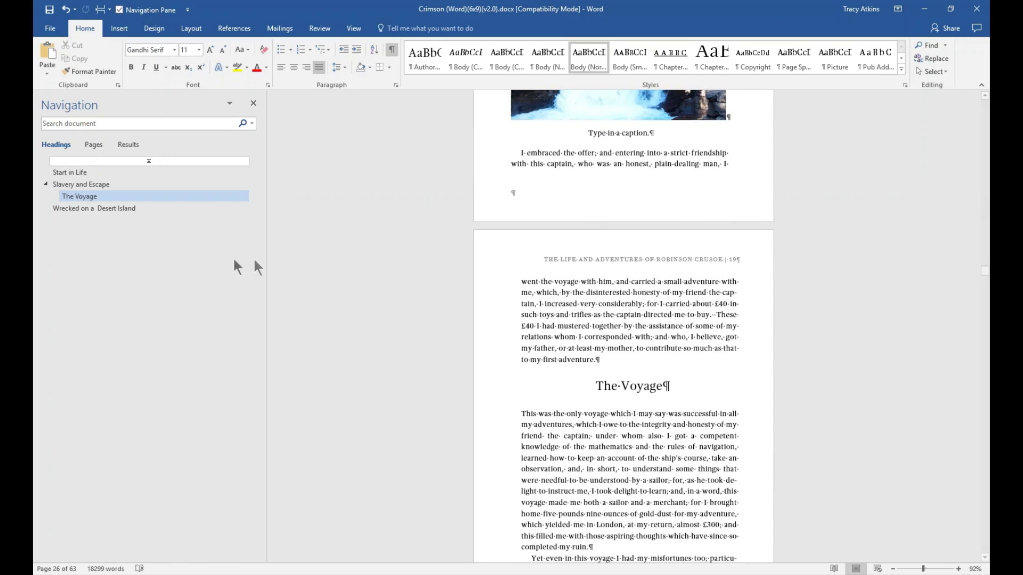
{"action": "scroll", "coordinate": [664, 334], "scroll_direction": "up", "scroll_amount": 8}
{"action": "scroll", "coordinate": [665, 341], "scroll_direction": "up", "scroll_amount": 11}
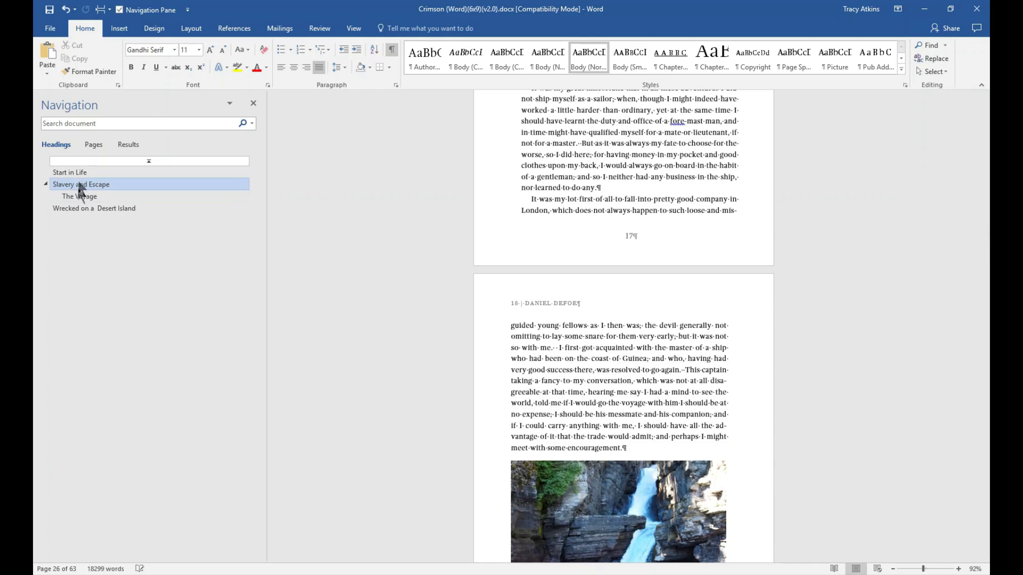
{"action": "left_click", "coordinate": [78, 172]}
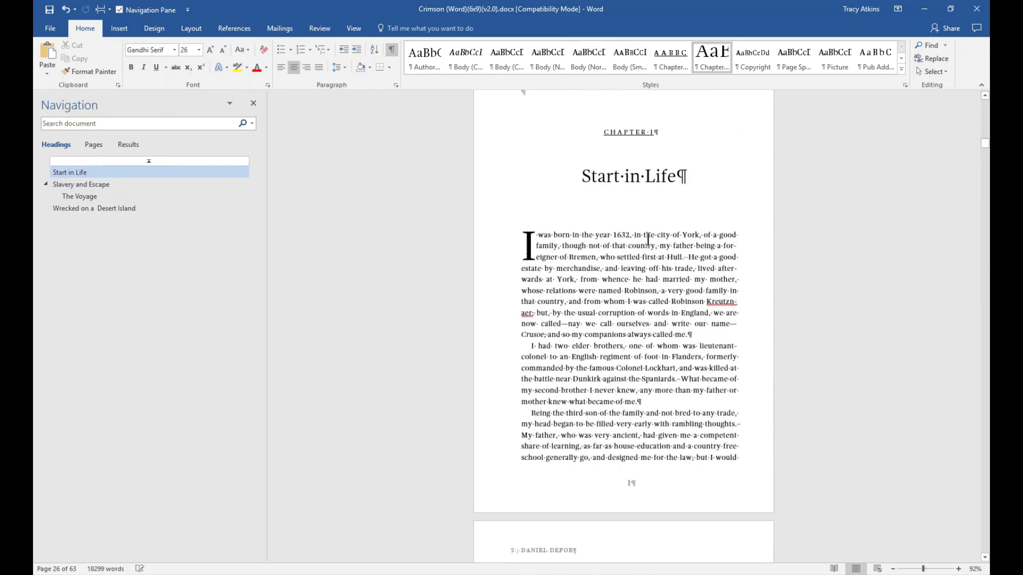
{"action": "scroll", "coordinate": [648, 239], "scroll_direction": "up", "scroll_amount": 18}
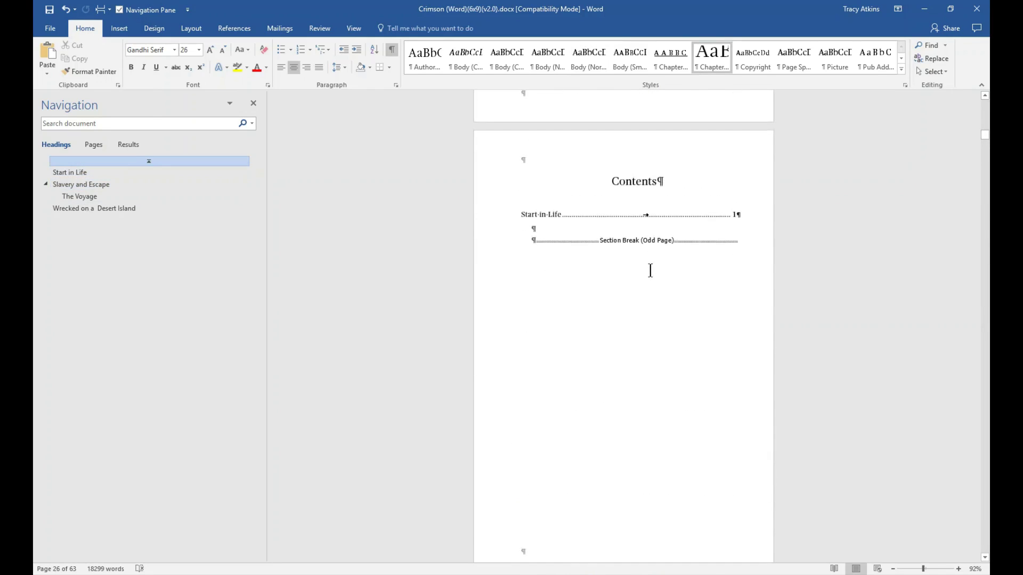
{"action": "scroll", "coordinate": [650, 271], "scroll_direction": "up", "scroll_amount": 3}
{"action": "left_click", "coordinate": [552, 310]}
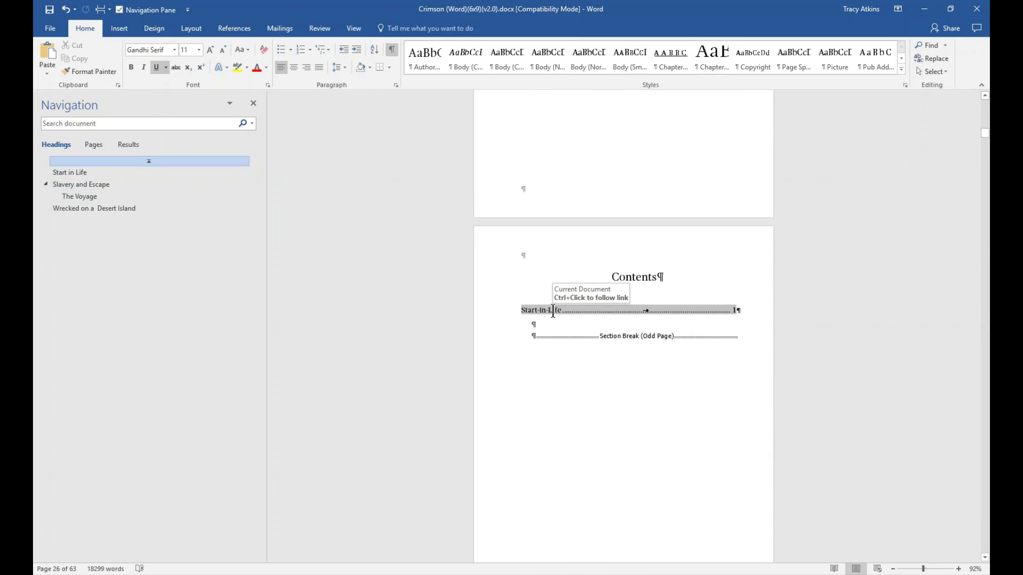
{"action": "right_click", "coordinate": [552, 310]}
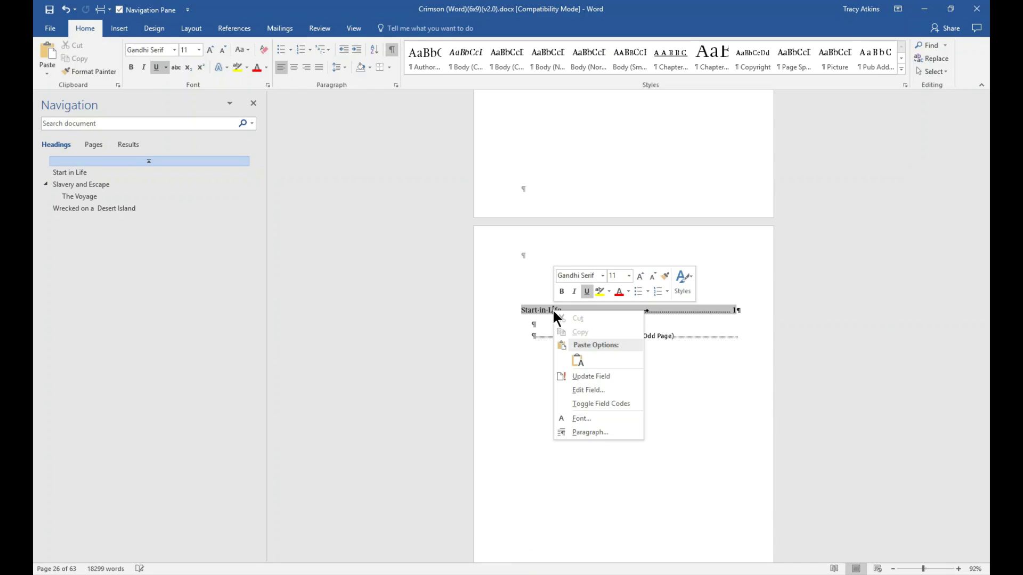
{"action": "left_click", "coordinate": [618, 373]}
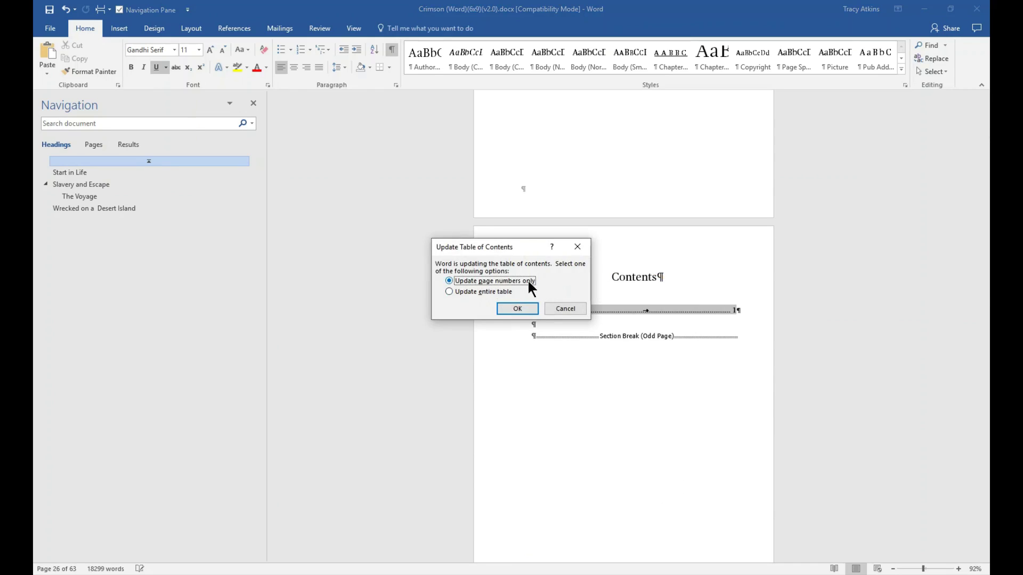
{"action": "left_click", "coordinate": [473, 292]}
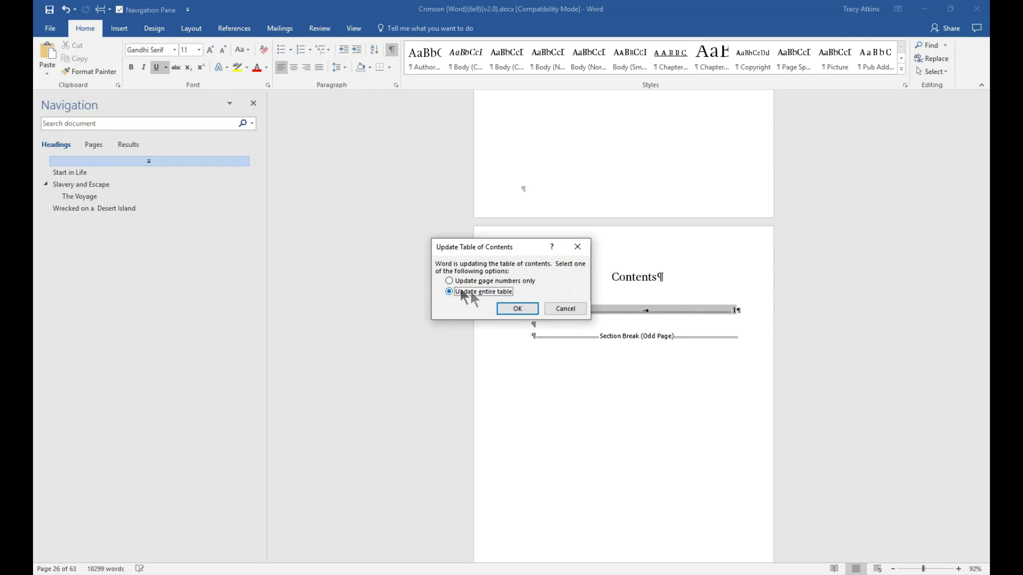
{"action": "left_click", "coordinate": [516, 309]}
{"action": "left_click", "coordinate": [638, 398]}
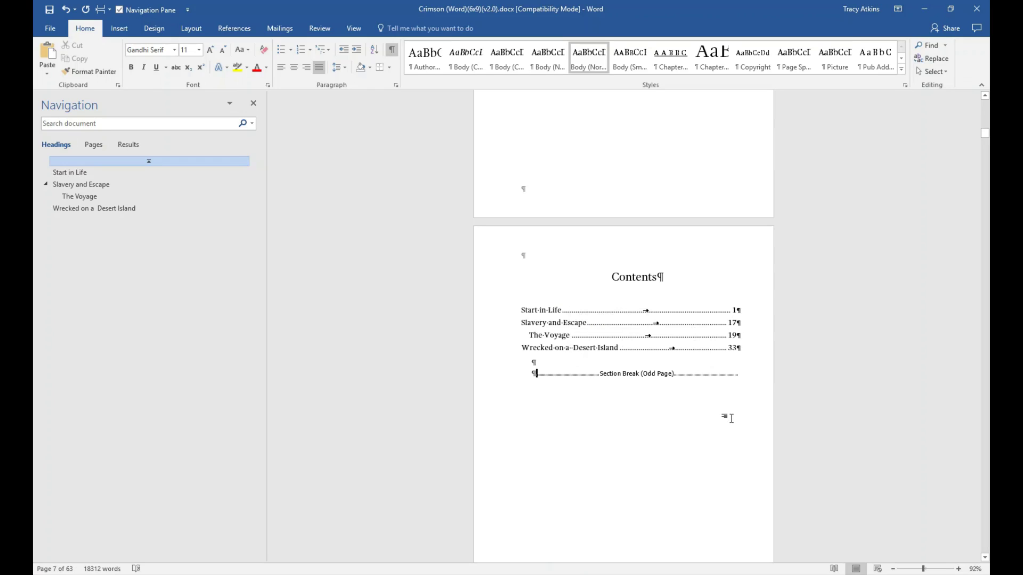
Compare the Contents page entries and page numbers with the opening pages of the "Start in Life" chapter.
{"action": "scroll", "coordinate": [734, 423], "scroll_direction": "up", "scroll_amount": 6}
{"action": "scroll", "coordinate": [721, 394], "scroll_direction": "down", "scroll_amount": 4}
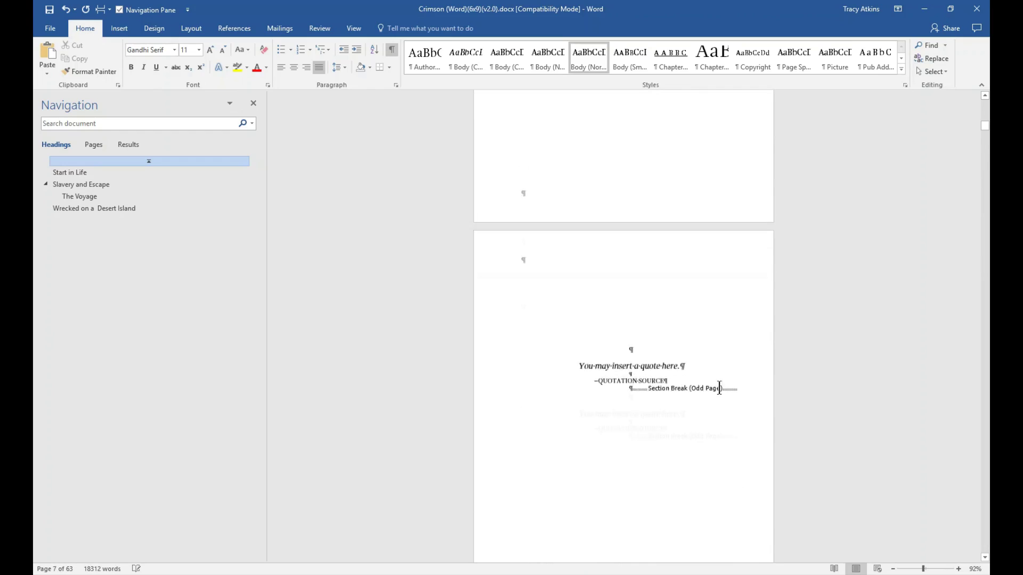
{"action": "scroll", "coordinate": [678, 377], "scroll_direction": "down", "scroll_amount": 4}
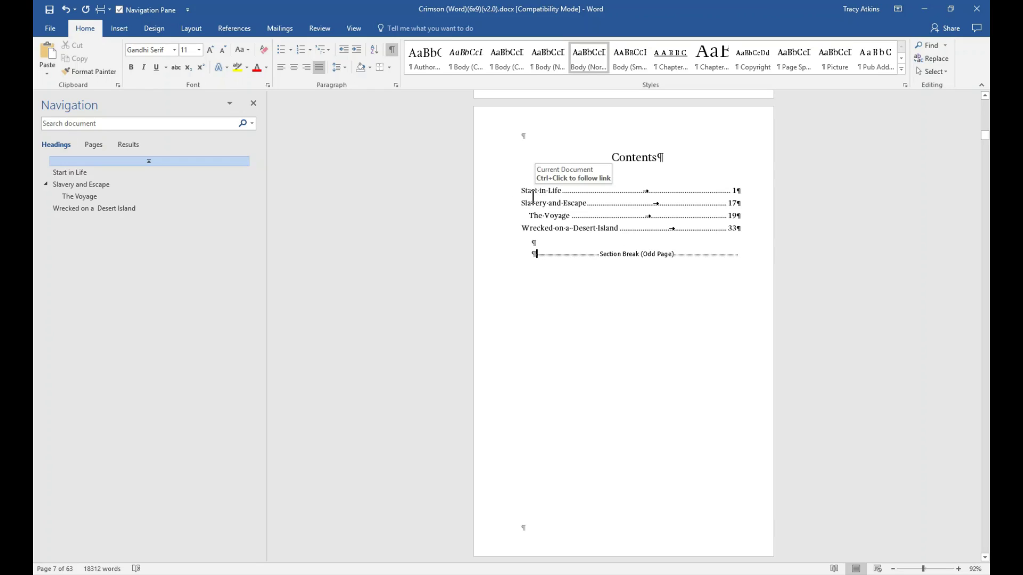
{"action": "scroll", "coordinate": [602, 368], "scroll_direction": "down", "scroll_amount": 2}
{"action": "scroll", "coordinate": [601, 369], "scroll_direction": "down", "scroll_amount": 2}
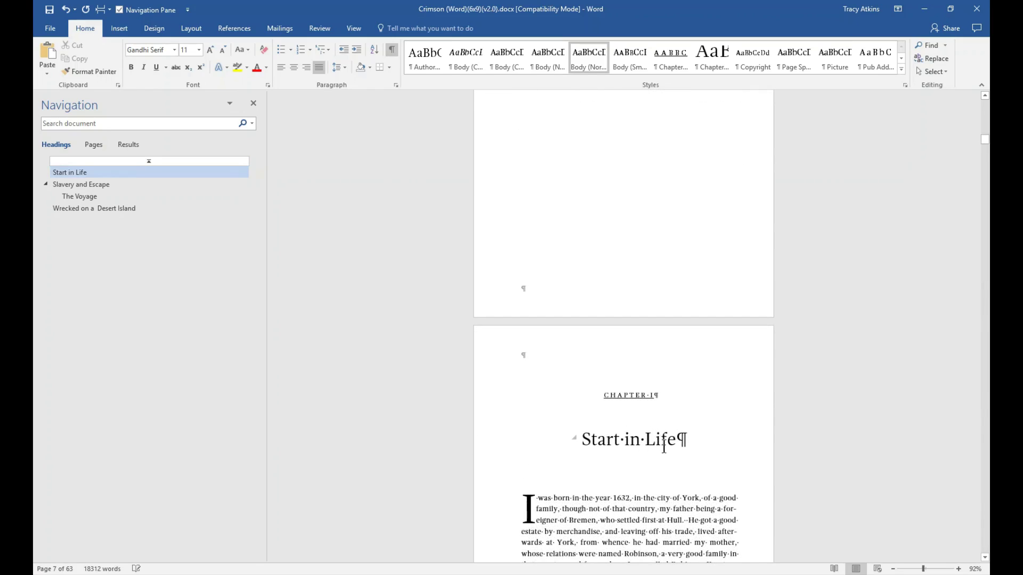
{"action": "scroll", "coordinate": [661, 431], "scroll_direction": "up", "scroll_amount": 4}
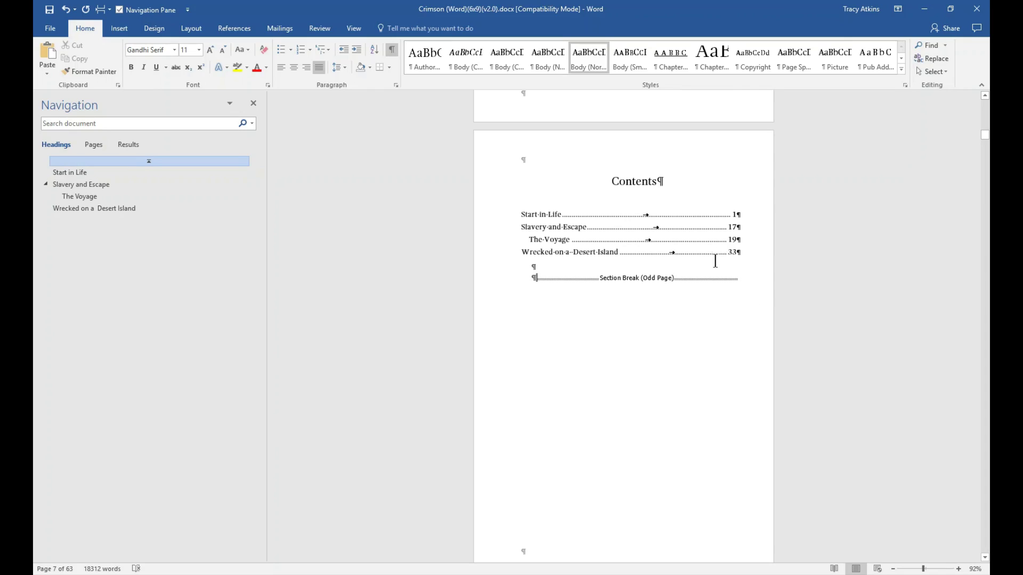
{"action": "left_click", "coordinate": [711, 216], "text": "ctrl"}
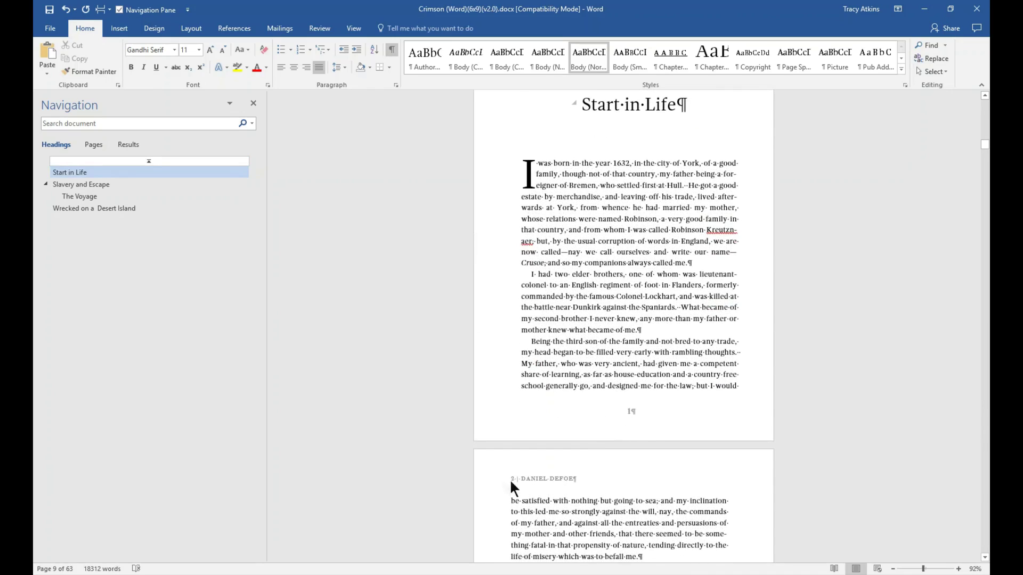
{"action": "scroll", "coordinate": [633, 442], "scroll_direction": "up", "scroll_amount": 20}
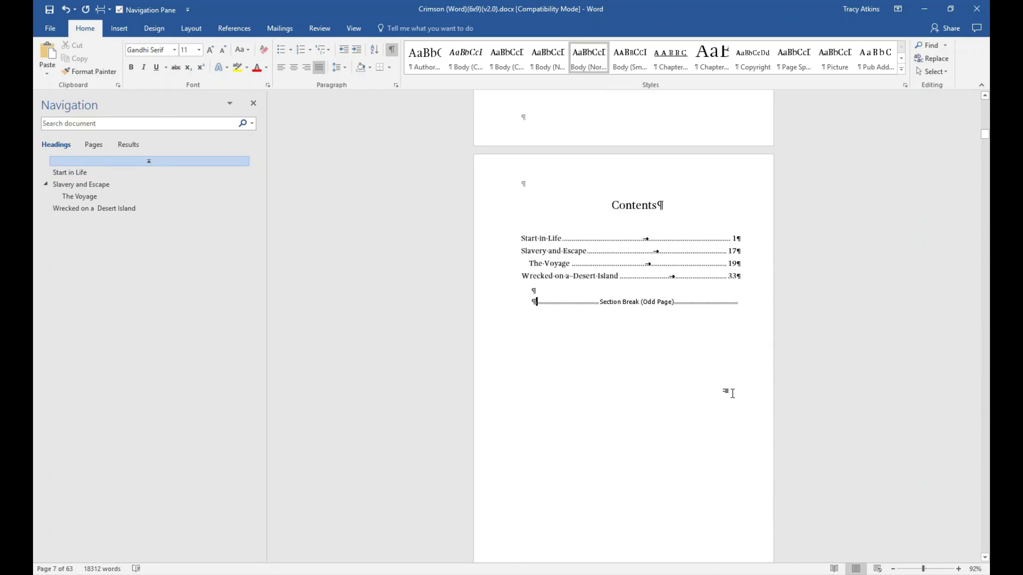
Remove the line break and extra space before "ROBINSON CRUSOE" in the title page heading, and delete the illustrator credit below the author.
{"action": "scroll", "coordinate": [732, 393], "scroll_direction": "up", "scroll_amount": 10}
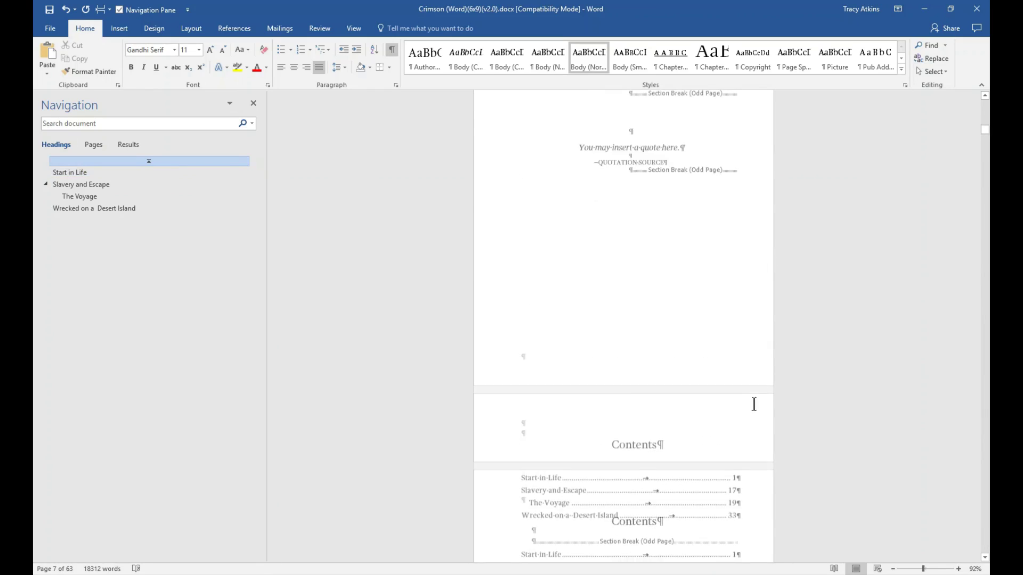
{"action": "scroll", "coordinate": [730, 406], "scroll_direction": "up", "scroll_amount": 20}
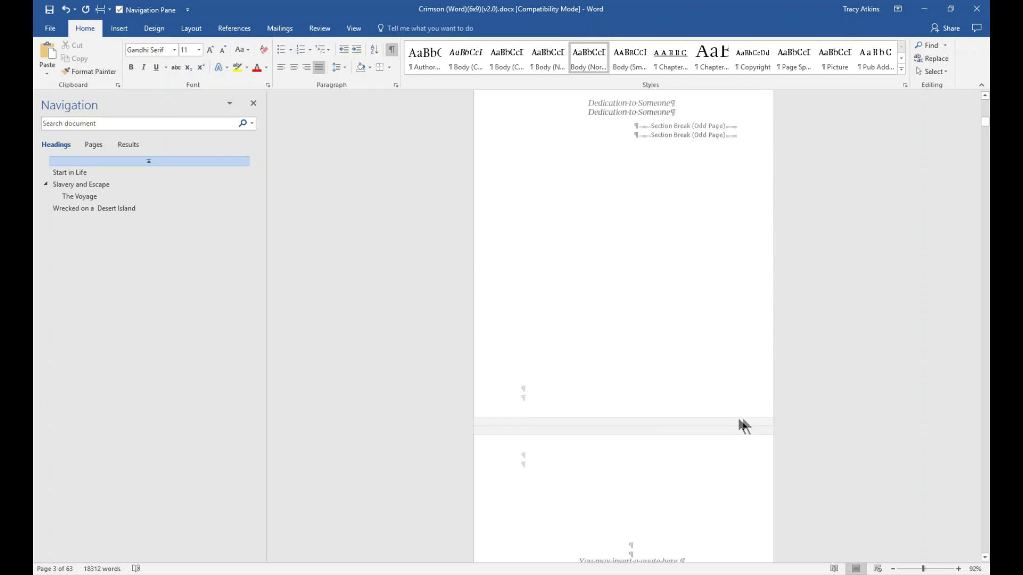
{"action": "scroll", "coordinate": [732, 413], "scroll_direction": "up", "scroll_amount": 15}
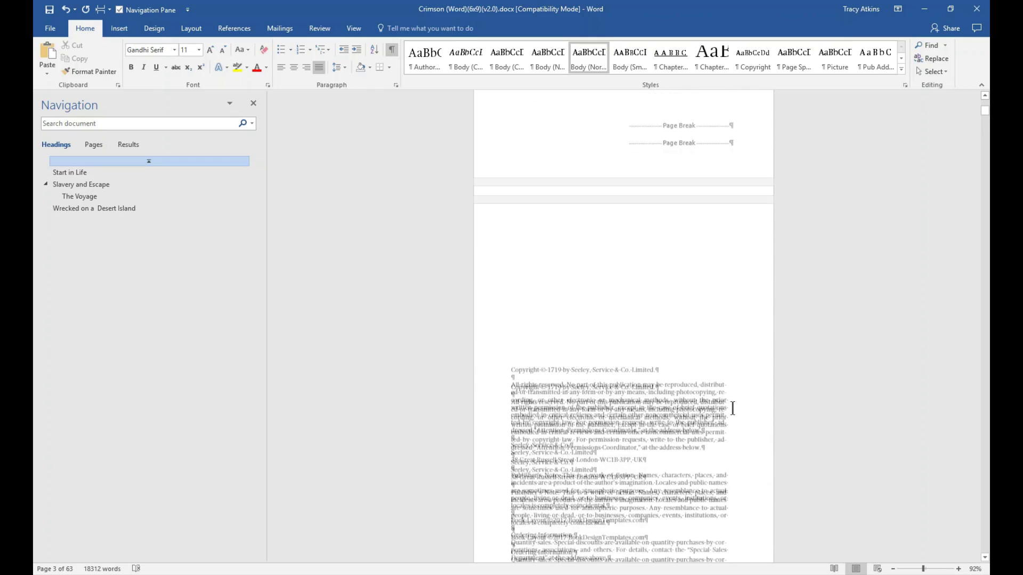
{"action": "scroll", "coordinate": [725, 407], "scroll_direction": "up", "scroll_amount": 5}
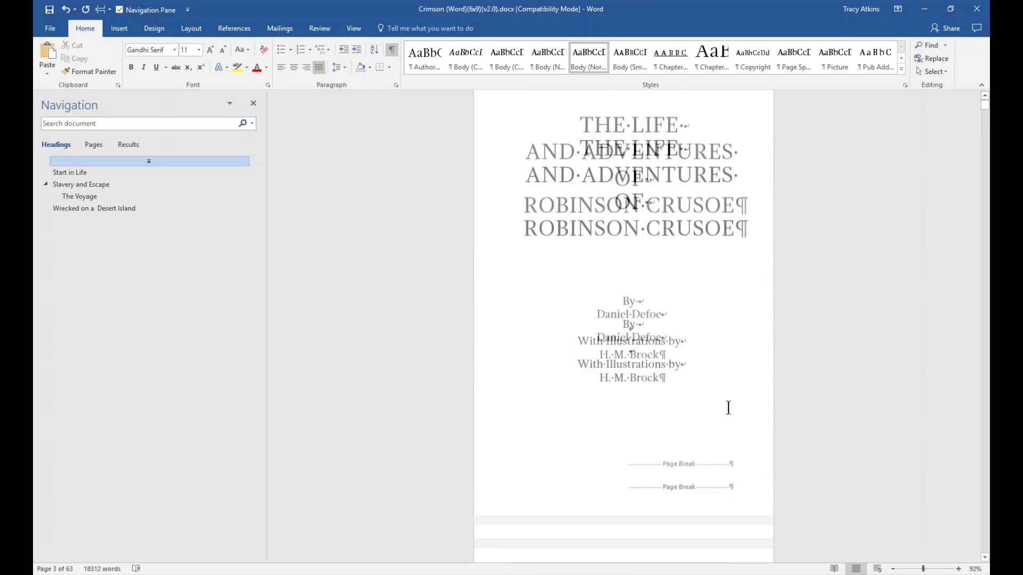
{"action": "left_click", "coordinate": [651, 212]}
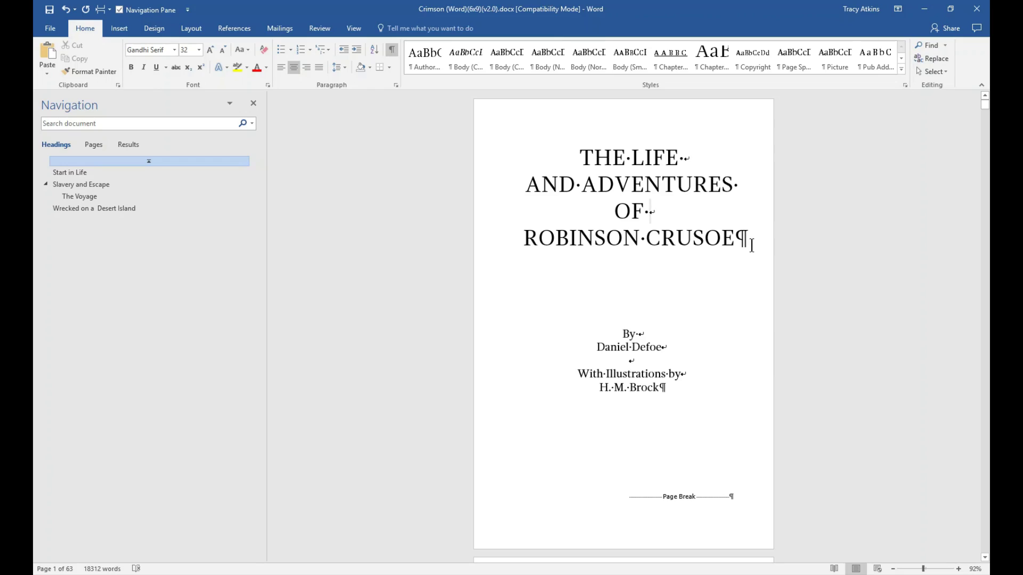
{"action": "key", "text": "Delete"}
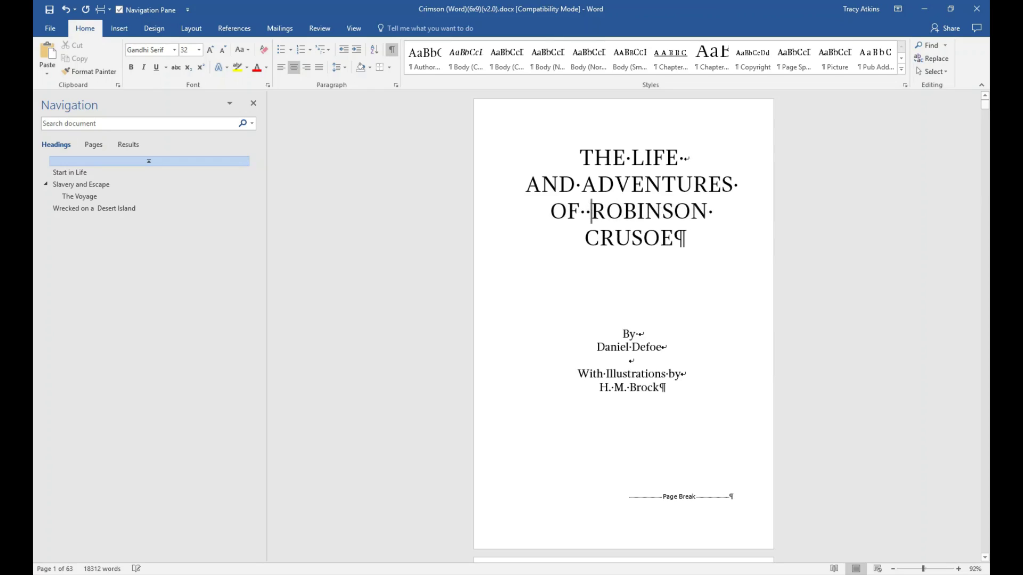
{"action": "key", "text": "BackSpace"}
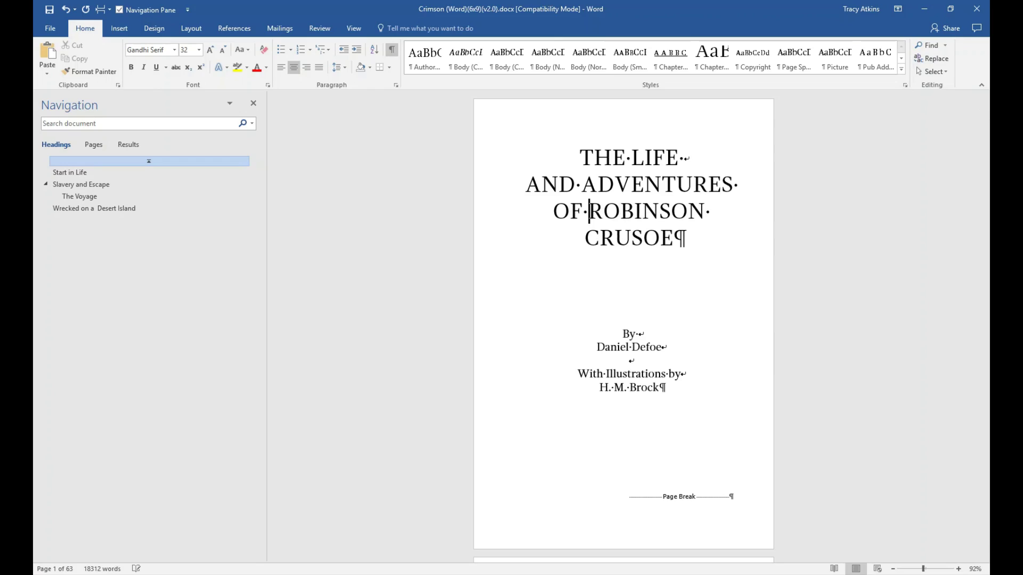
{"action": "left_click_drag", "start_coordinate": [661, 388], "coordinate": [579, 374]}
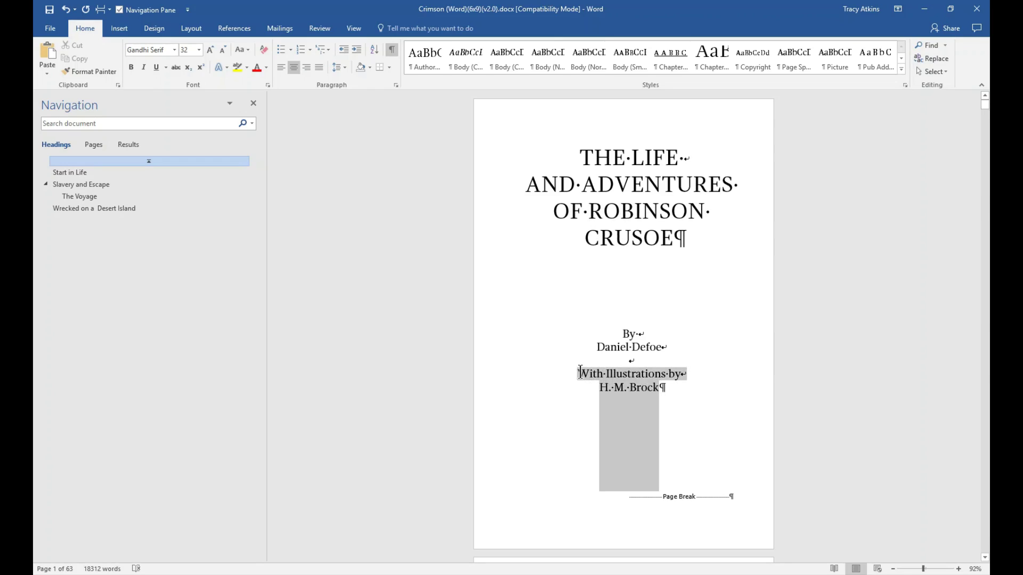
{"action": "key", "text": "Delete"}
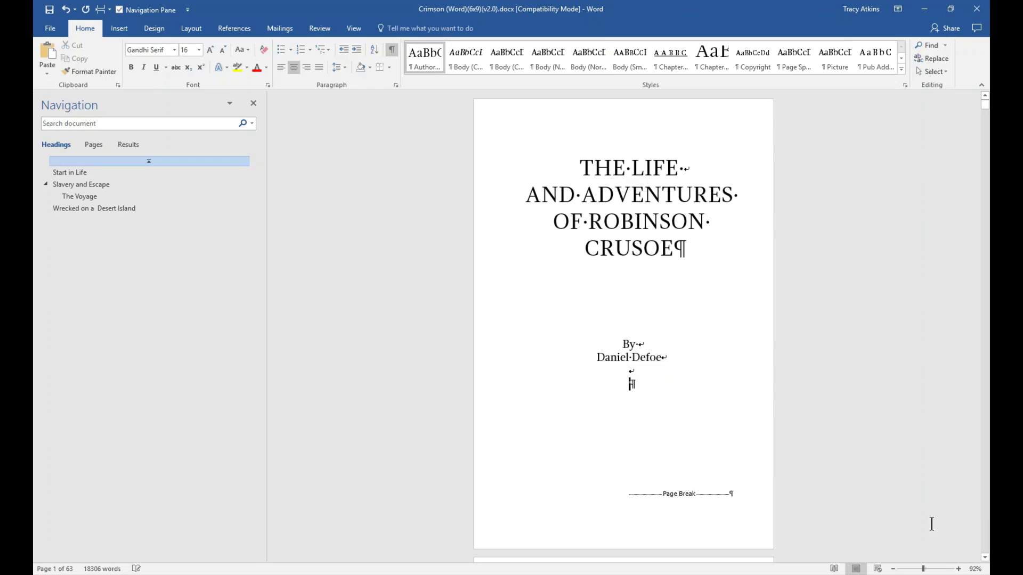
Delete the leftover blank lines below the author's name on the title page.
{"action": "key", "text": "BackSpace"}
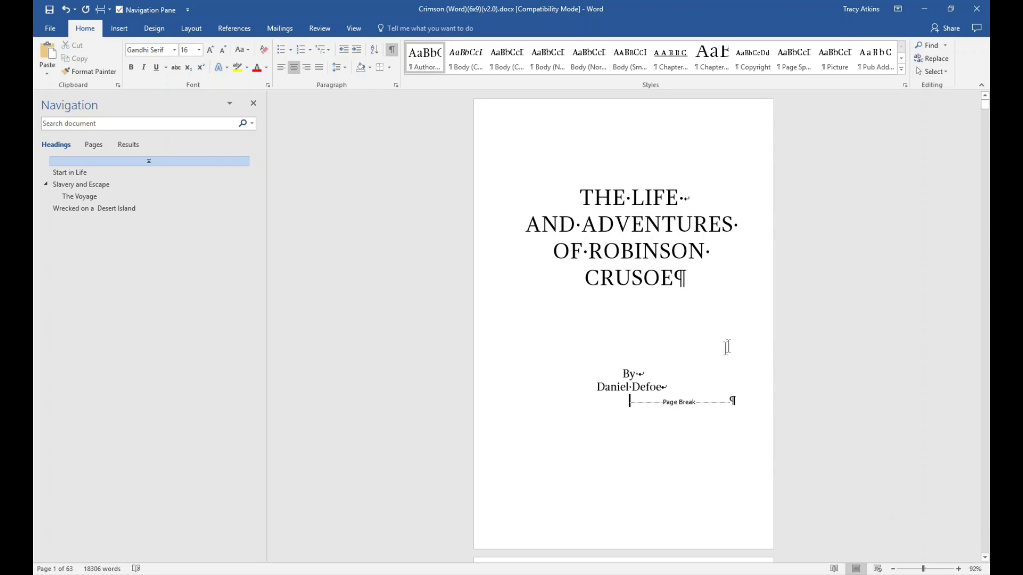
Preview alternative fonts on the "Start in Life" chapter title without applying one.
{"action": "scroll", "coordinate": [692, 398], "scroll_direction": "down", "scroll_amount": 3}
{"action": "scroll", "coordinate": [692, 398], "scroll_direction": "down", "scroll_amount": 15}
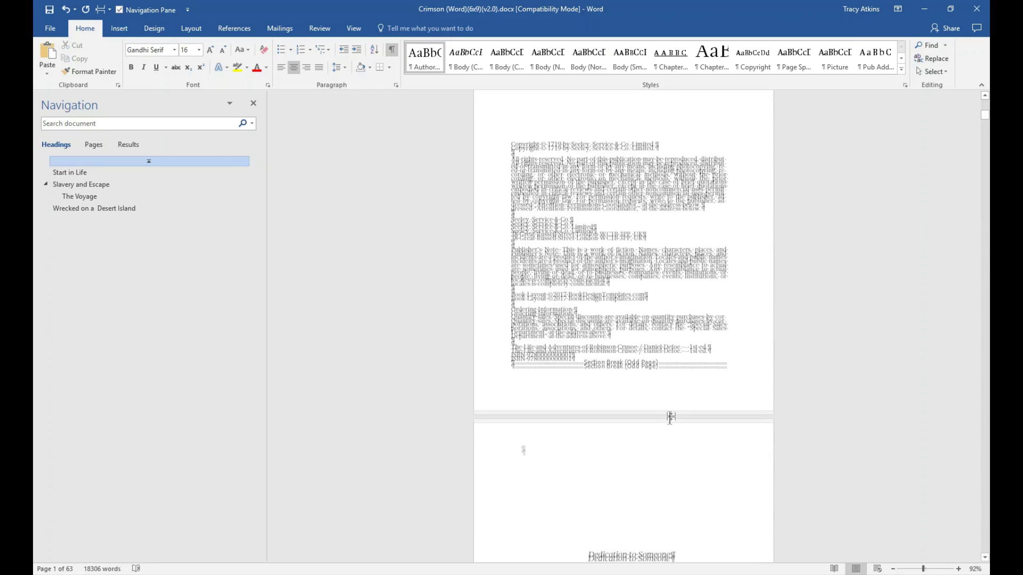
{"action": "scroll", "coordinate": [659, 418], "scroll_direction": "down", "scroll_amount": 12}
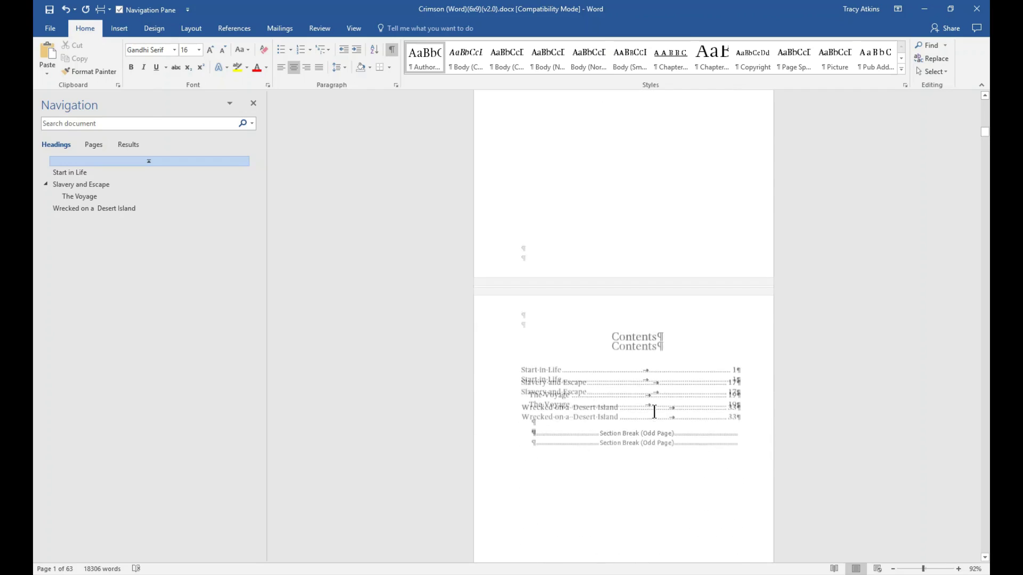
{"action": "scroll", "coordinate": [651, 406], "scroll_direction": "down", "scroll_amount": 5}
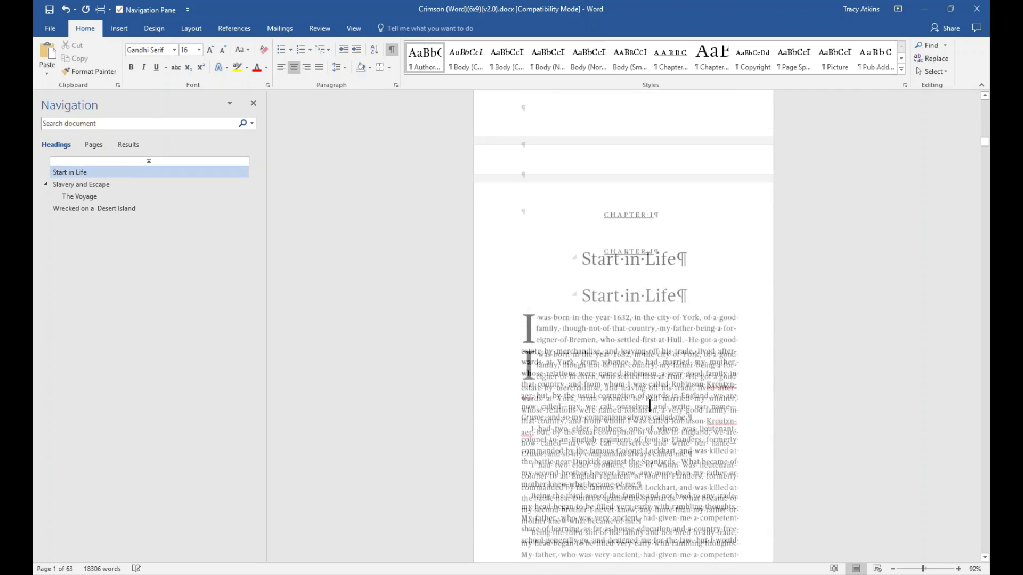
{"action": "left_click", "coordinate": [646, 302]}
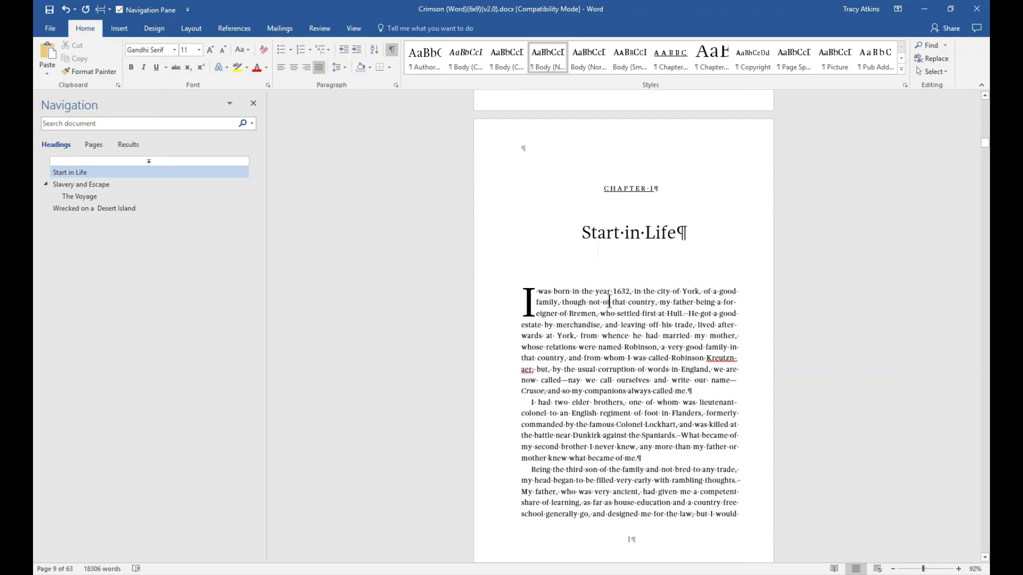
{"action": "triple_click", "coordinate": [630, 233]}
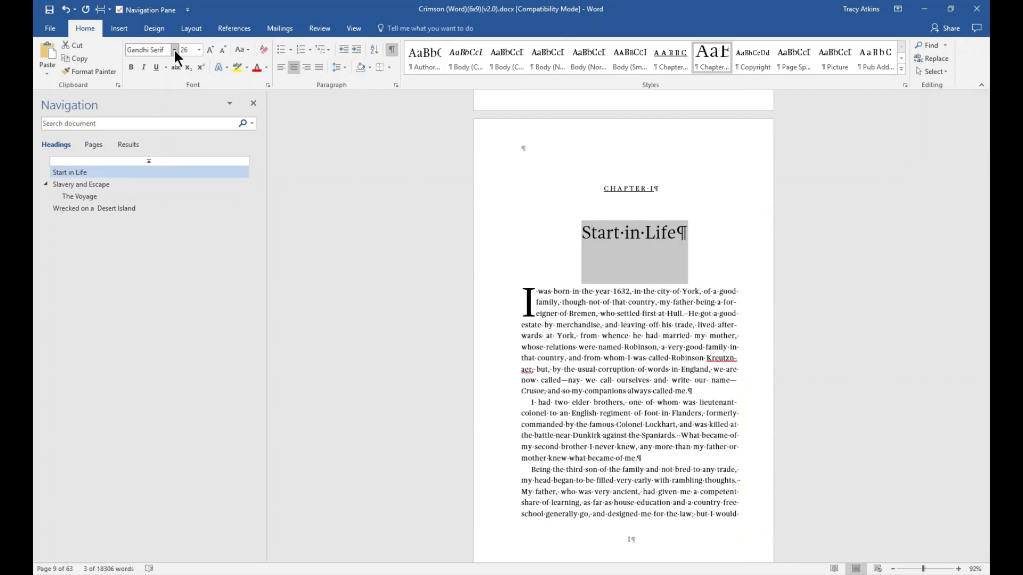
{"action": "left_click", "coordinate": [174, 49]}
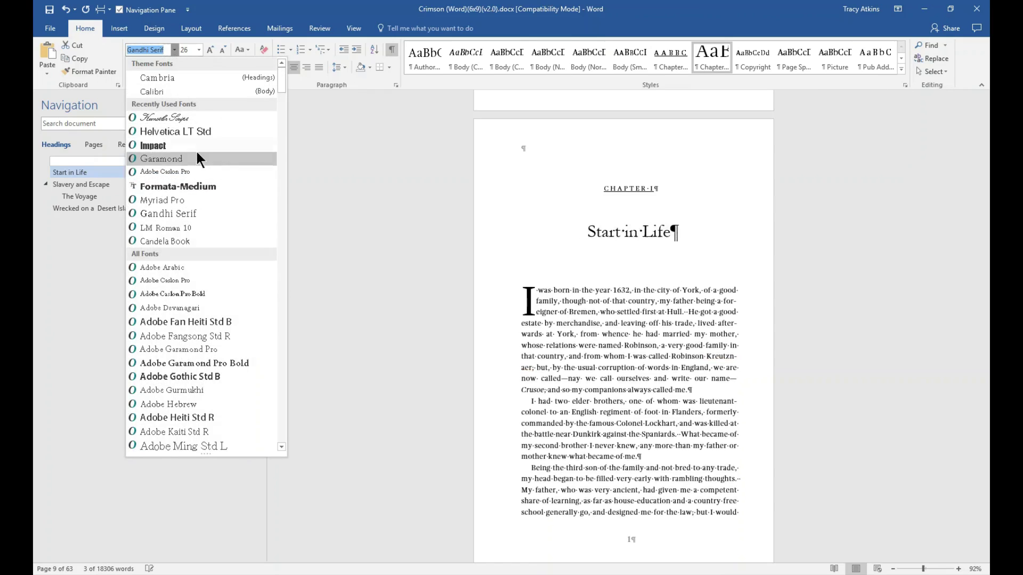
{"action": "left_click", "coordinate": [637, 236]}
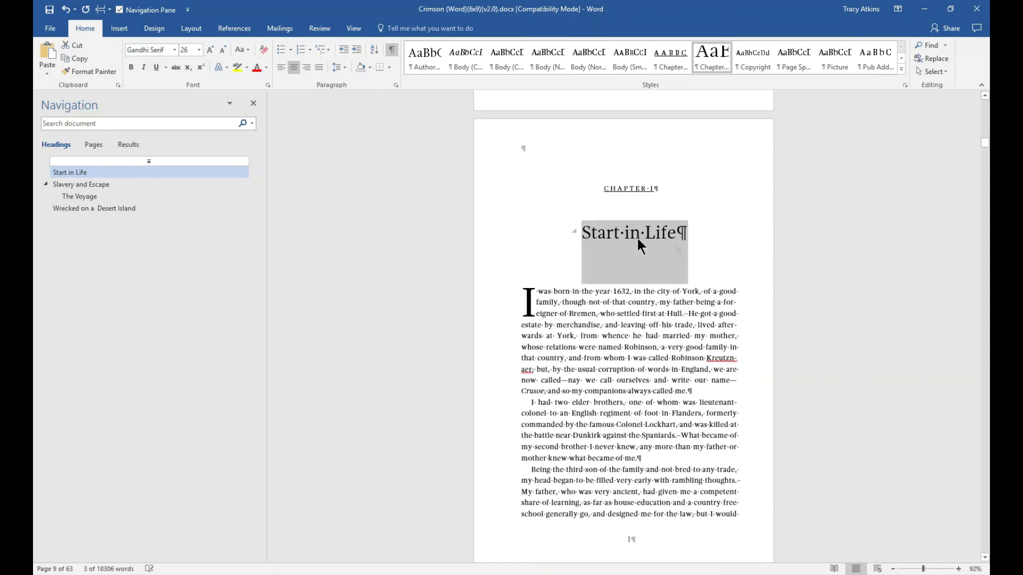
Modify the Chapter Title style to use the Impact font.
{"action": "right_click", "coordinate": [714, 67]}
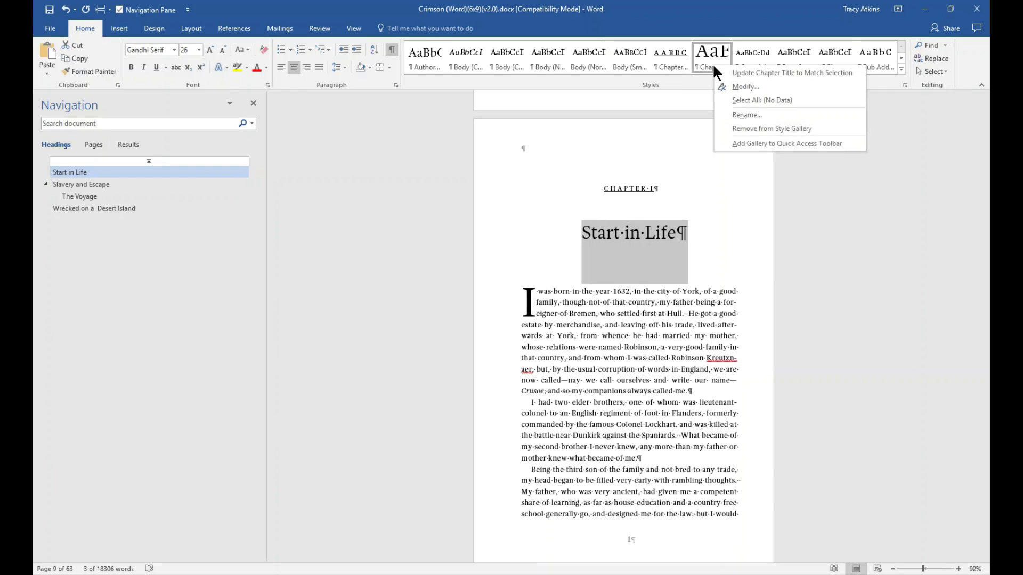
{"action": "left_click", "coordinate": [745, 87]}
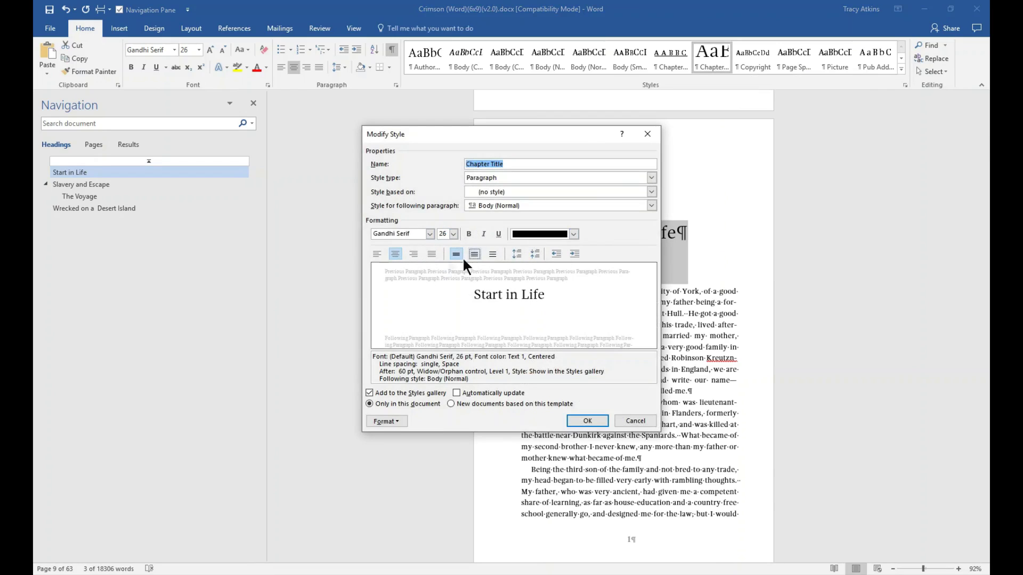
{"action": "left_click", "coordinate": [399, 422]}
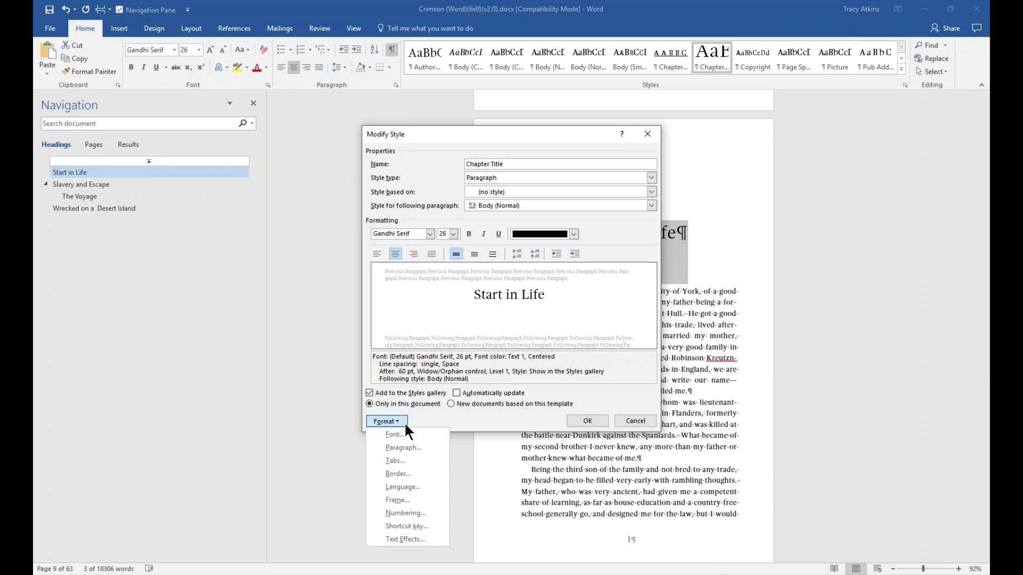
{"action": "left_click", "coordinate": [585, 361]}
{"action": "left_click", "coordinate": [429, 234]}
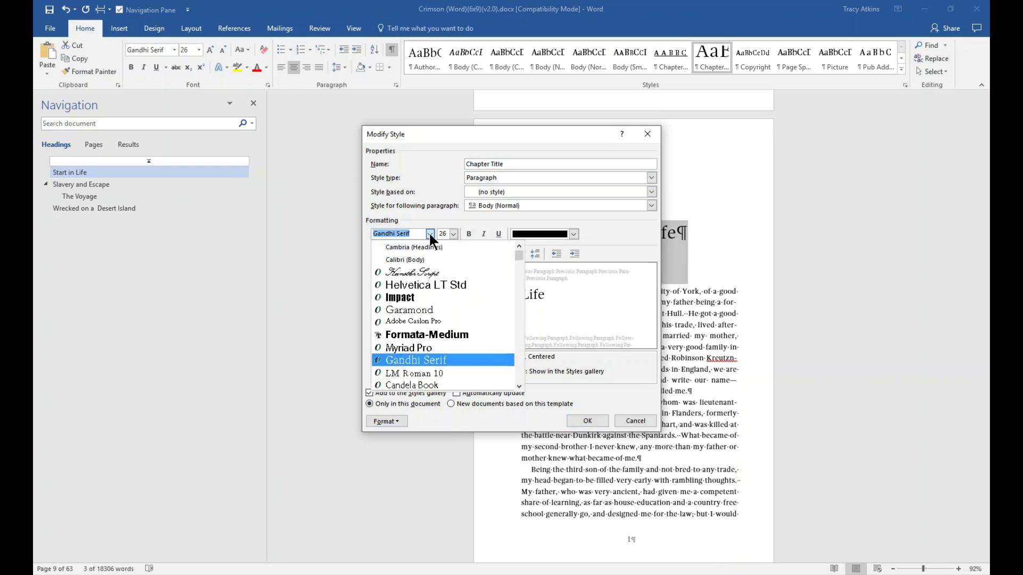
{"action": "left_click", "coordinate": [413, 297]}
{"action": "left_click", "coordinate": [587, 420]}
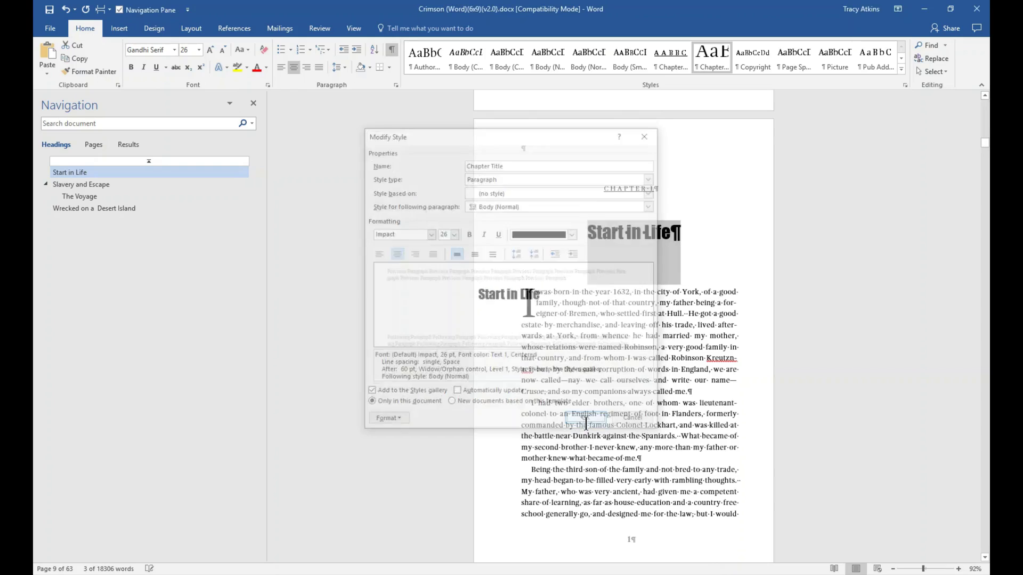
{"action": "left_click", "coordinate": [623, 324]}
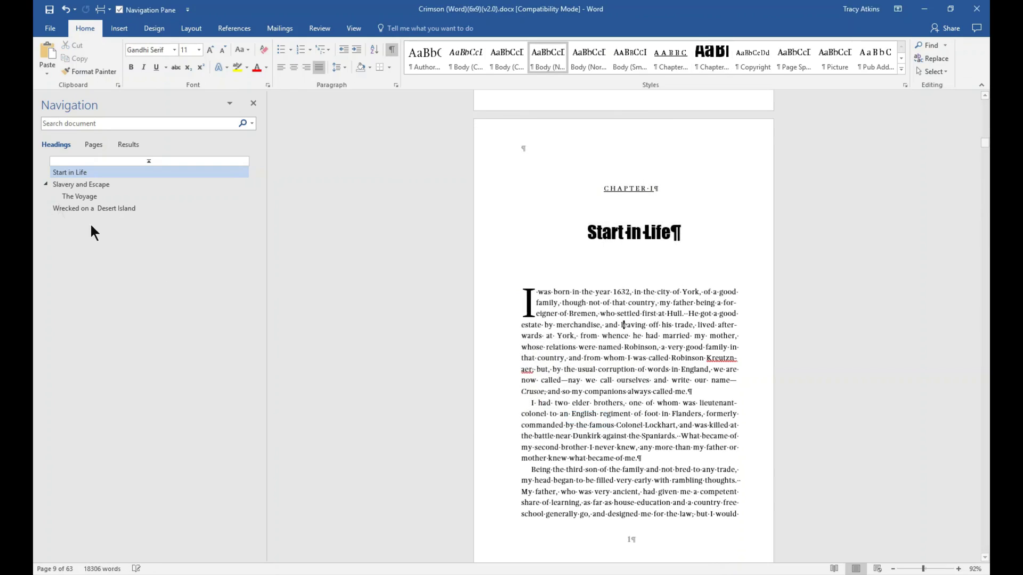
Check the headings "Slavery and Escape" and "The Voyage", and undo the Chapter Title font change.
{"action": "left_click", "coordinate": [70, 185]}
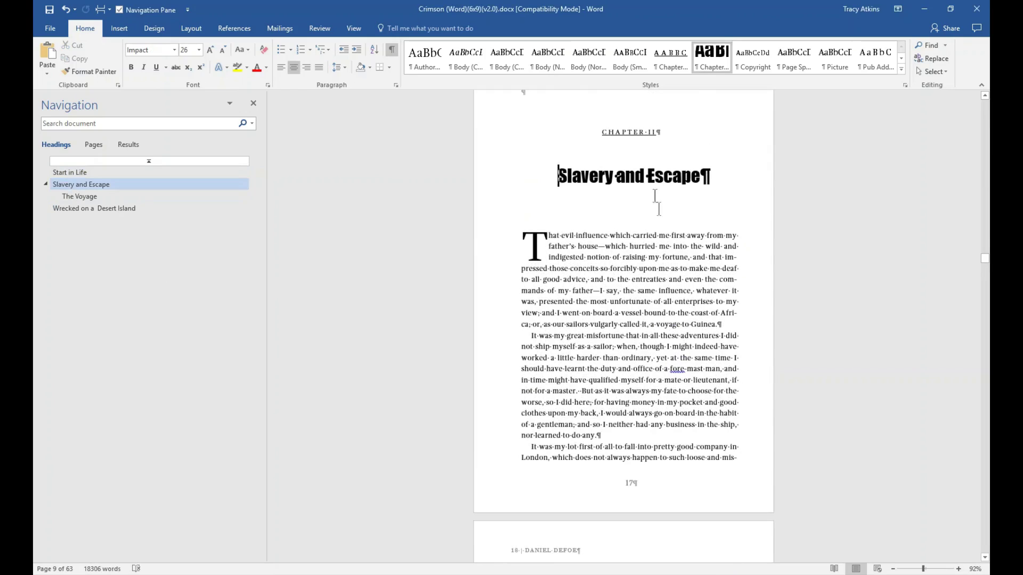
{"action": "left_click", "coordinate": [88, 197]}
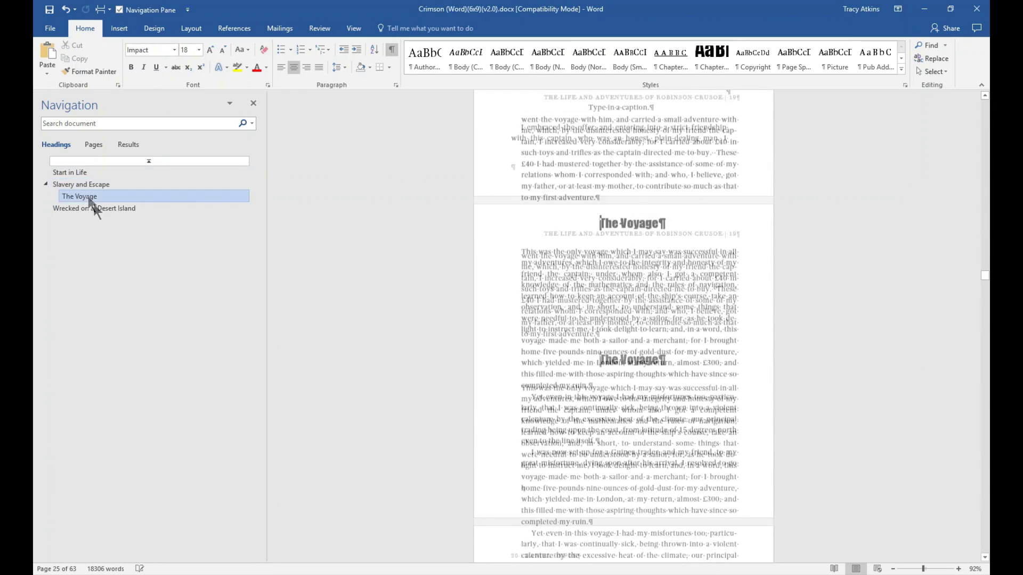
{"action": "key", "text": "ctrl+Home"}
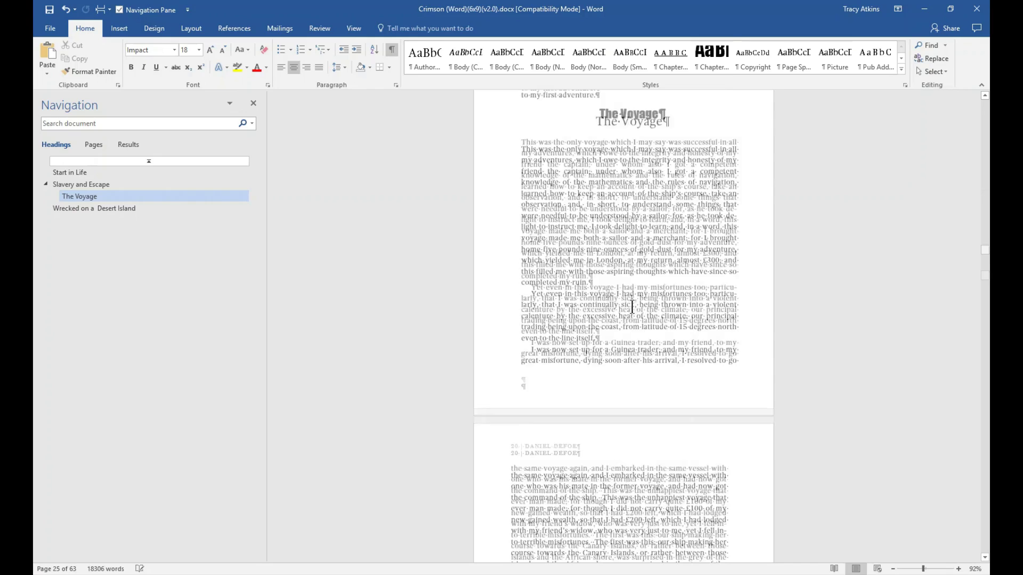
Modify the Body (No Indent) style of the first "Start in Life" paragraph to use the Cambria (Headings) font.
{"action": "left_click", "coordinate": [629, 260]}
{"action": "scroll", "coordinate": [657, 303], "scroll_direction": "up", "scroll_amount": 2}
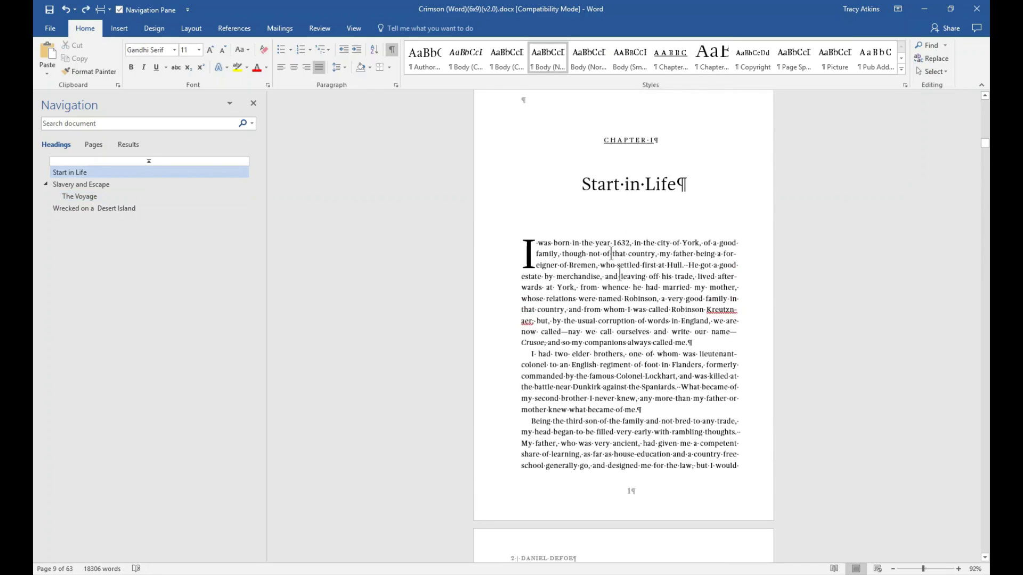
{"action": "right_click", "coordinate": [543, 65]}
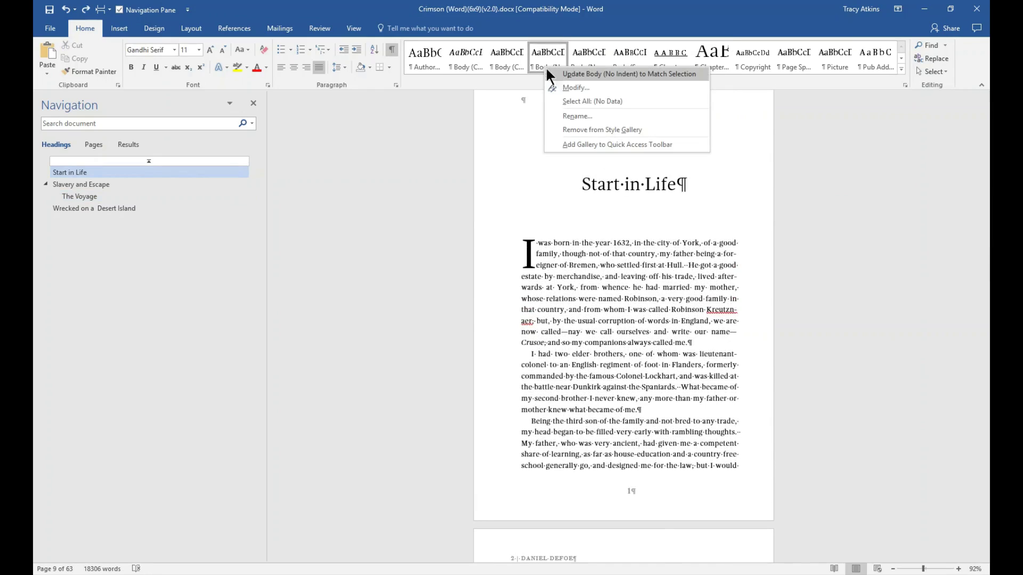
{"action": "left_click", "coordinate": [567, 88]}
{"action": "left_click", "coordinate": [426, 233]}
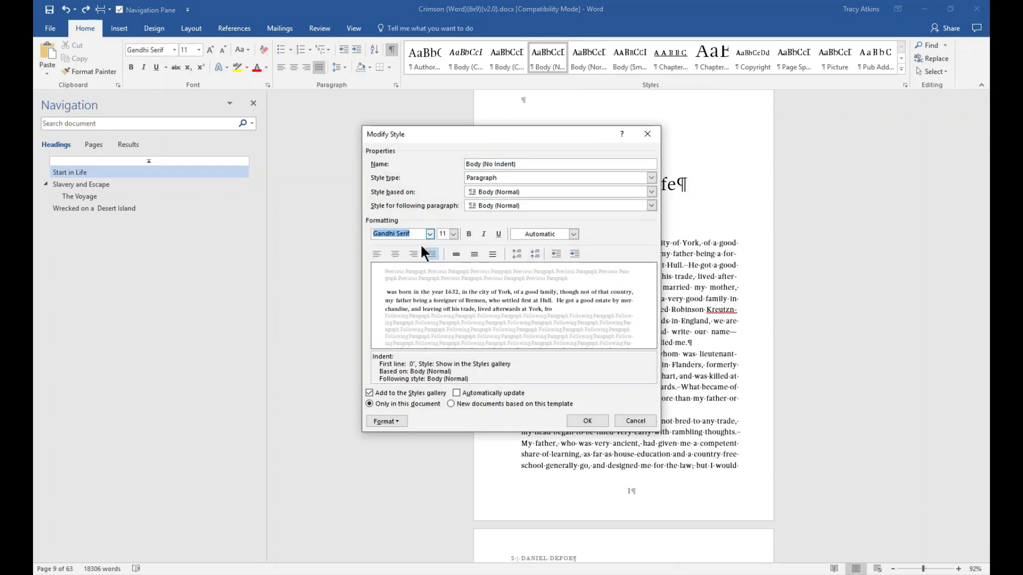
{"action": "left_click", "coordinate": [430, 234]}
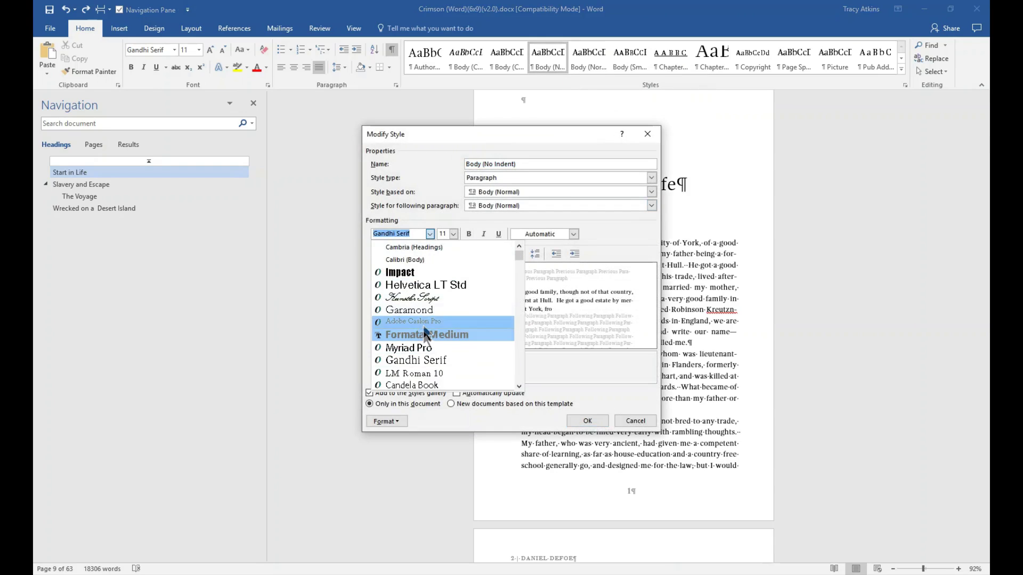
{"action": "left_click", "coordinate": [421, 248]}
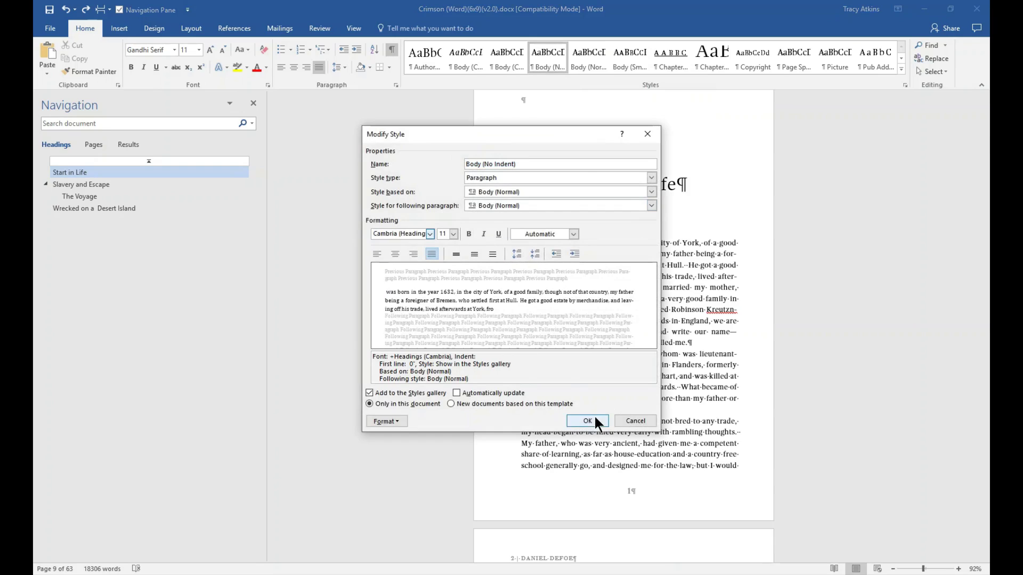
{"action": "left_click", "coordinate": [586, 421]}
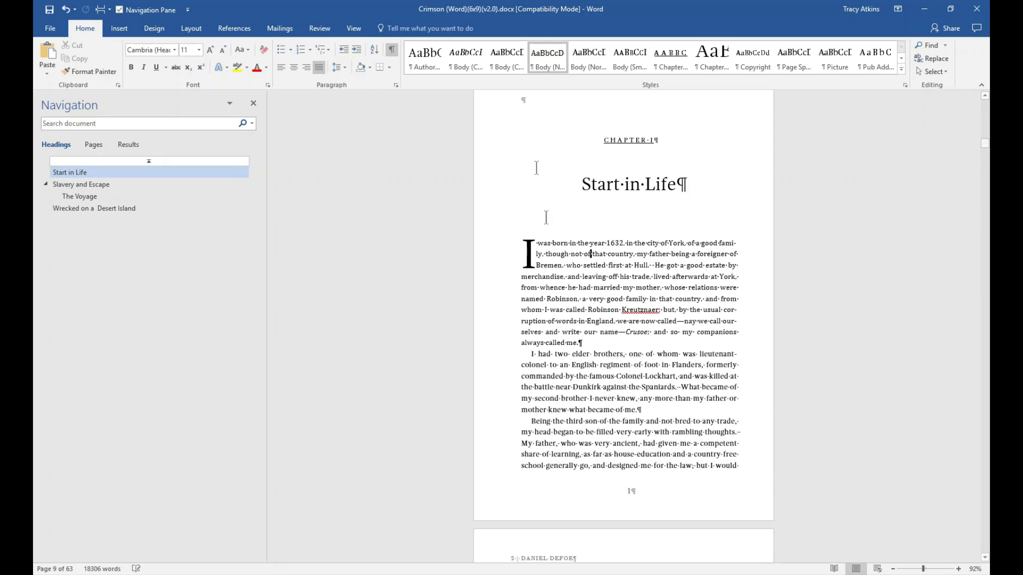
Try the Cambria (Headings) font on the Body (Normal) style, and undo the font changes to both body styles.
{"action": "left_click", "coordinate": [617, 376]}
{"action": "right_click", "coordinate": [581, 67]}
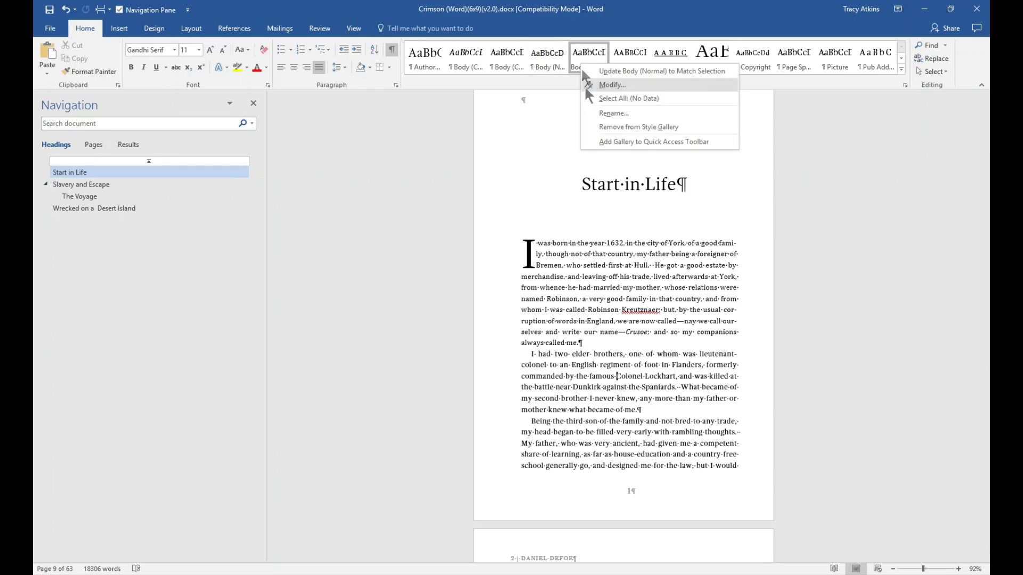
{"action": "left_click", "coordinate": [607, 85]}
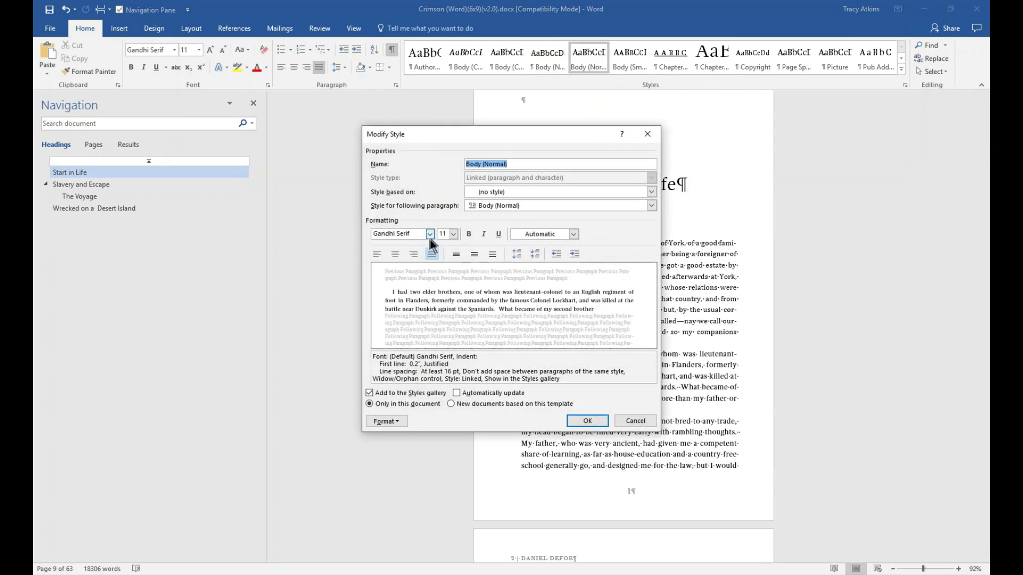
{"action": "left_click", "coordinate": [430, 234]}
{"action": "left_click", "coordinate": [433, 246]}
{"action": "left_click", "coordinate": [587, 421]}
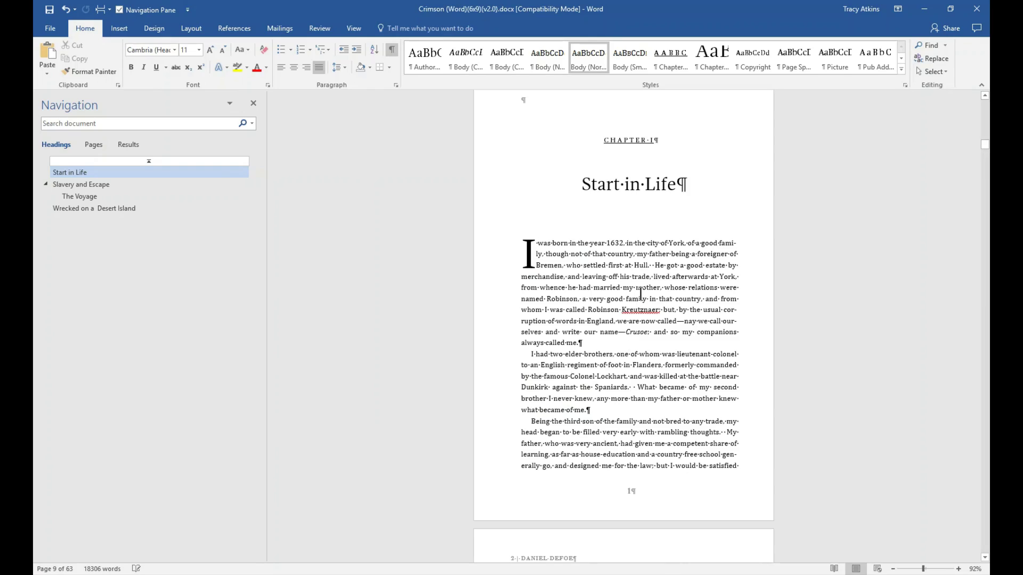
{"action": "key", "text": "ctrl+z"}
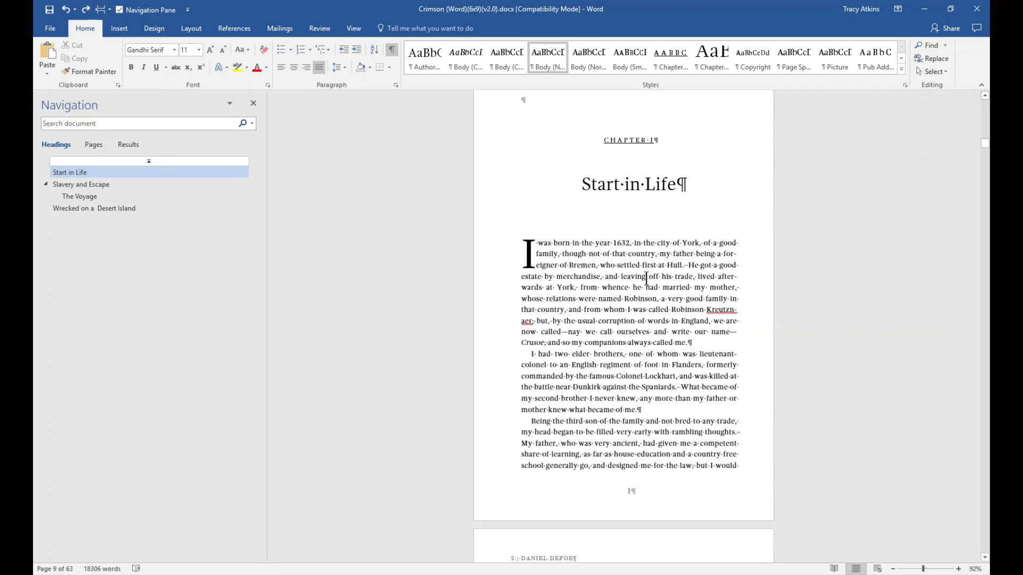
Review the front matter from the Contents page back through the quote, dedication and copyright pages to the title page.
{"action": "scroll", "coordinate": [666, 321], "scroll_direction": "up", "scroll_amount": 1}
{"action": "scroll", "coordinate": [666, 321], "scroll_direction": "up", "scroll_amount": 10}
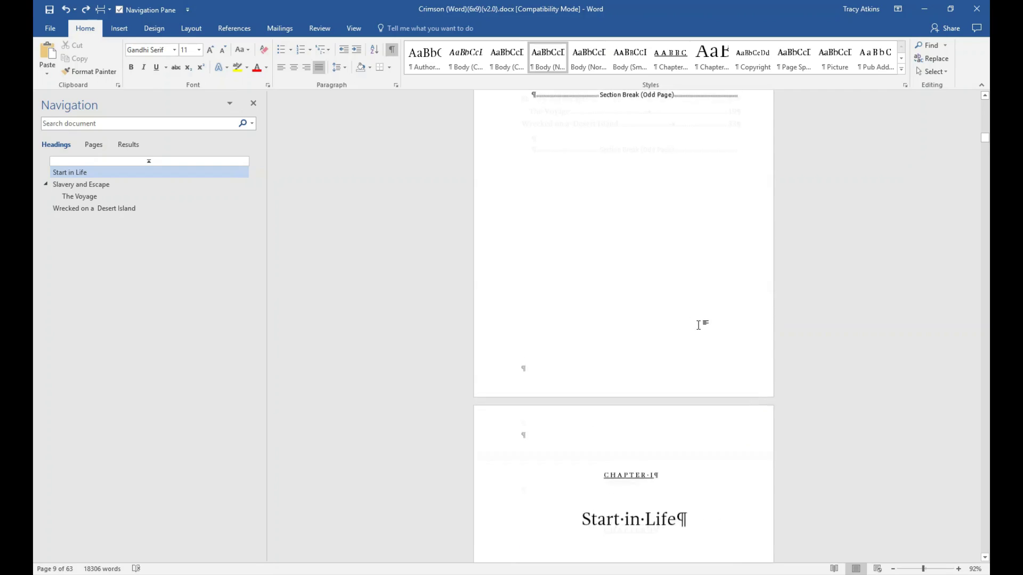
{"action": "scroll", "coordinate": [719, 336], "scroll_direction": "up", "scroll_amount": 10}
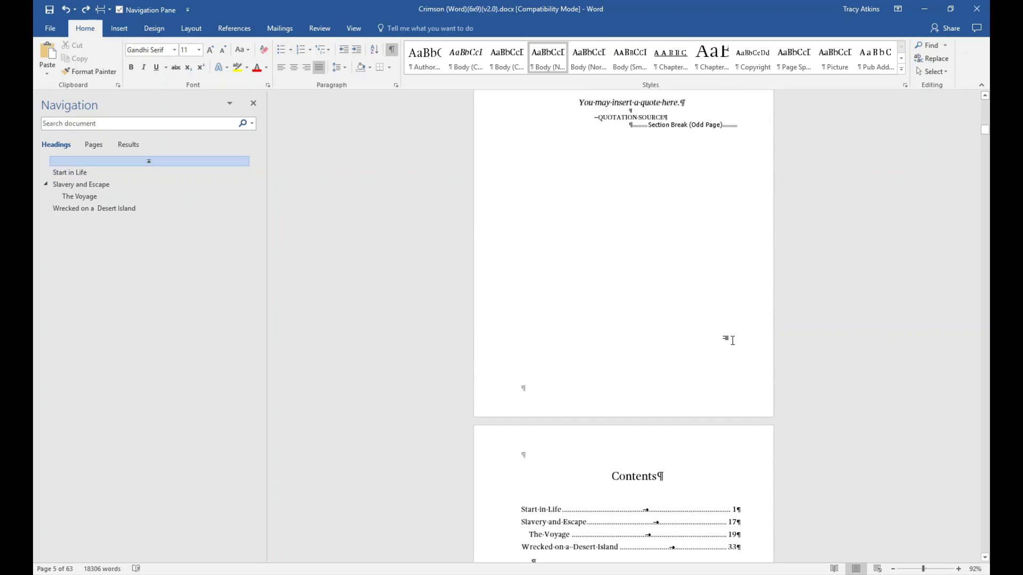
{"action": "scroll", "coordinate": [725, 338], "scroll_direction": "up", "scroll_amount": 12}
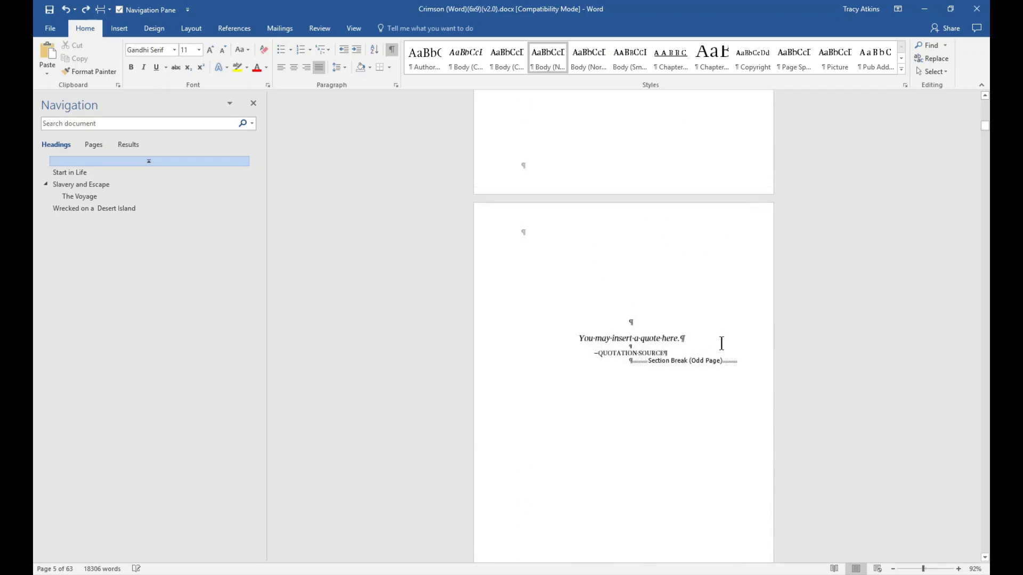
{"action": "scroll", "coordinate": [726, 342], "scroll_direction": "up", "scroll_amount": 10}
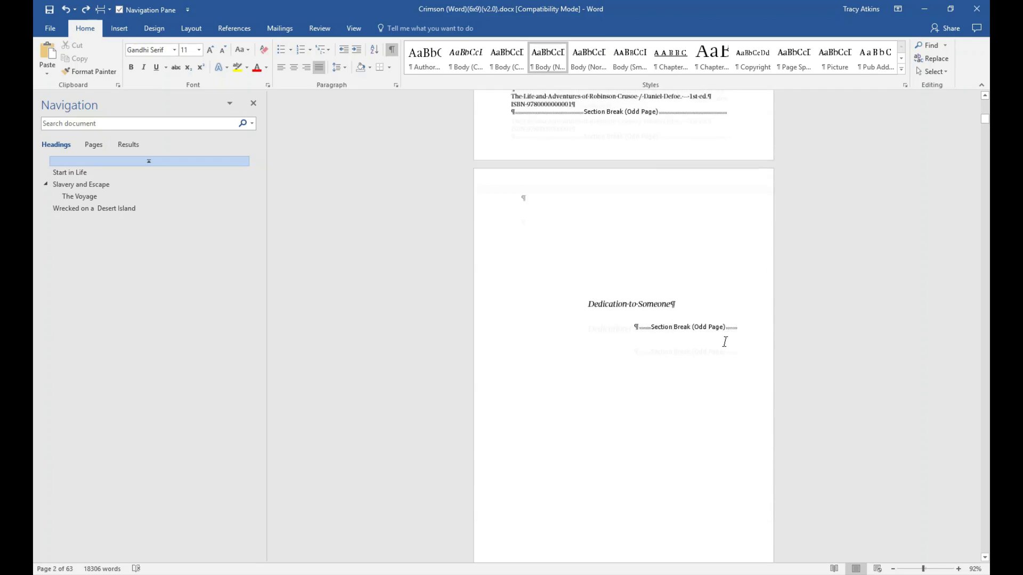
{"action": "scroll", "coordinate": [724, 340], "scroll_direction": "up", "scroll_amount": 2}
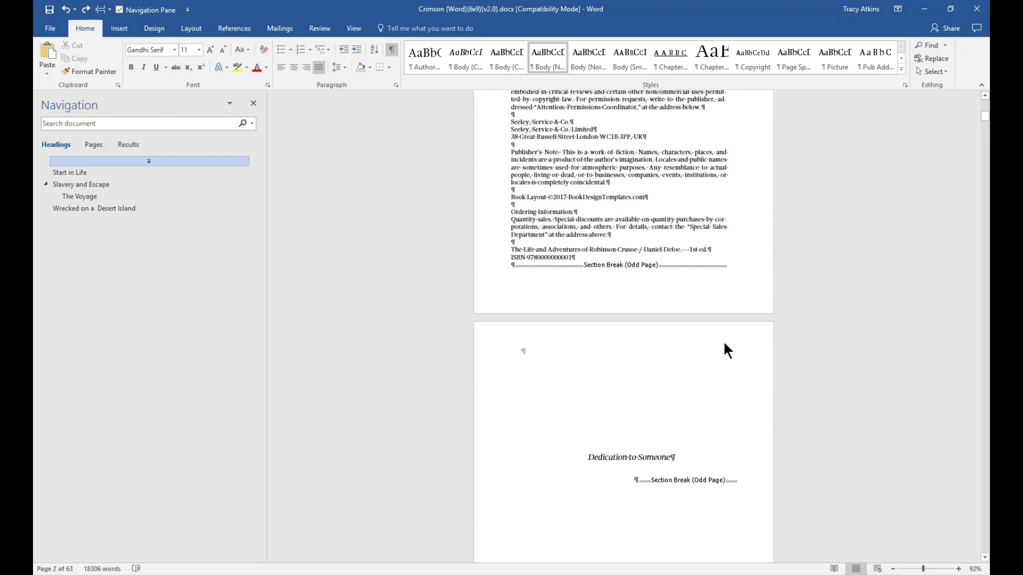
{"action": "scroll", "coordinate": [724, 341], "scroll_direction": "up", "scroll_amount": 8}
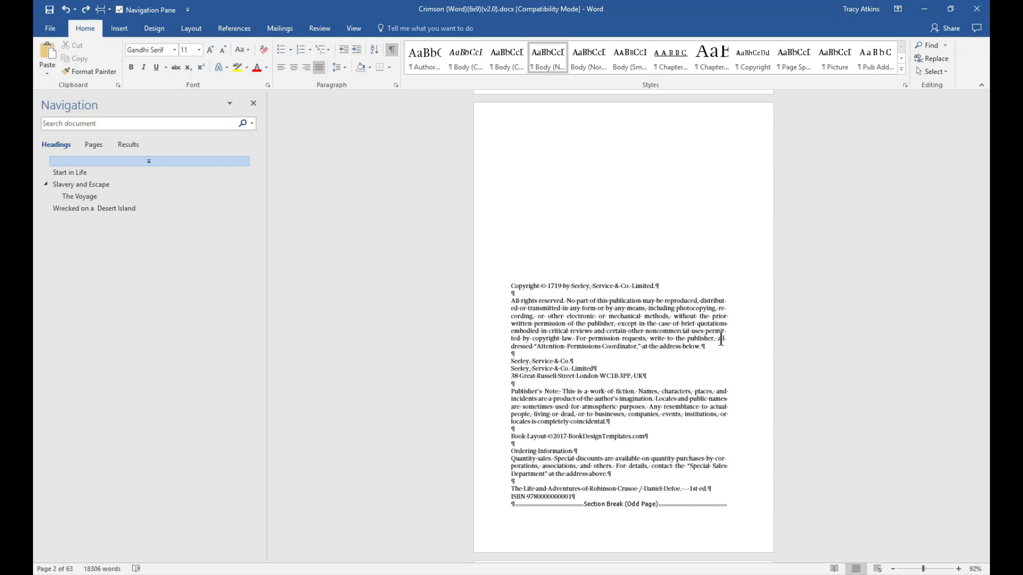
{"action": "scroll", "coordinate": [658, 377], "scroll_direction": "down", "scroll_amount": 3}
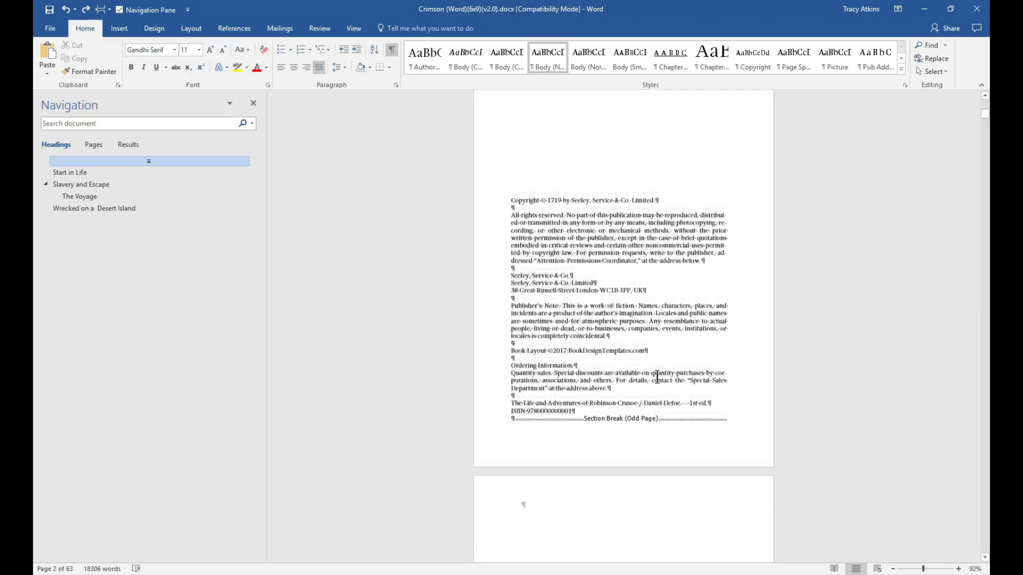
{"action": "scroll", "coordinate": [659, 378], "scroll_direction": "up", "scroll_amount": 15}
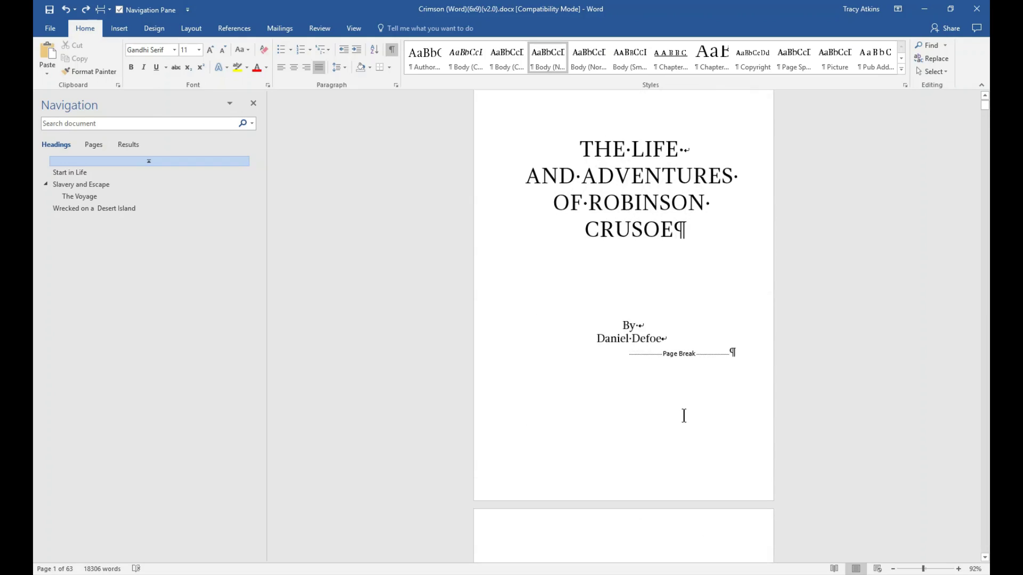
{"action": "scroll", "coordinate": [684, 425], "scroll_direction": "up", "scroll_amount": 2}
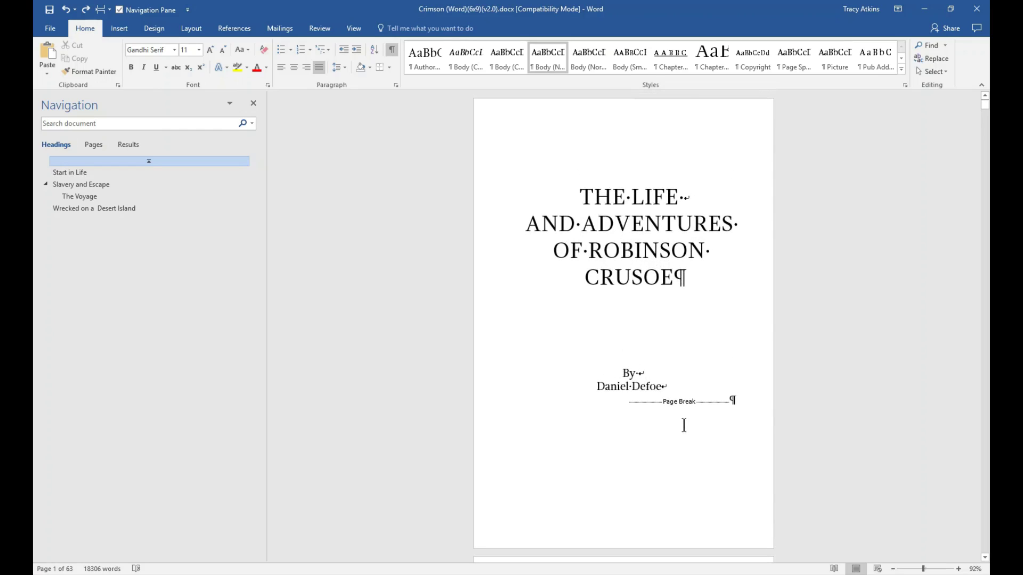